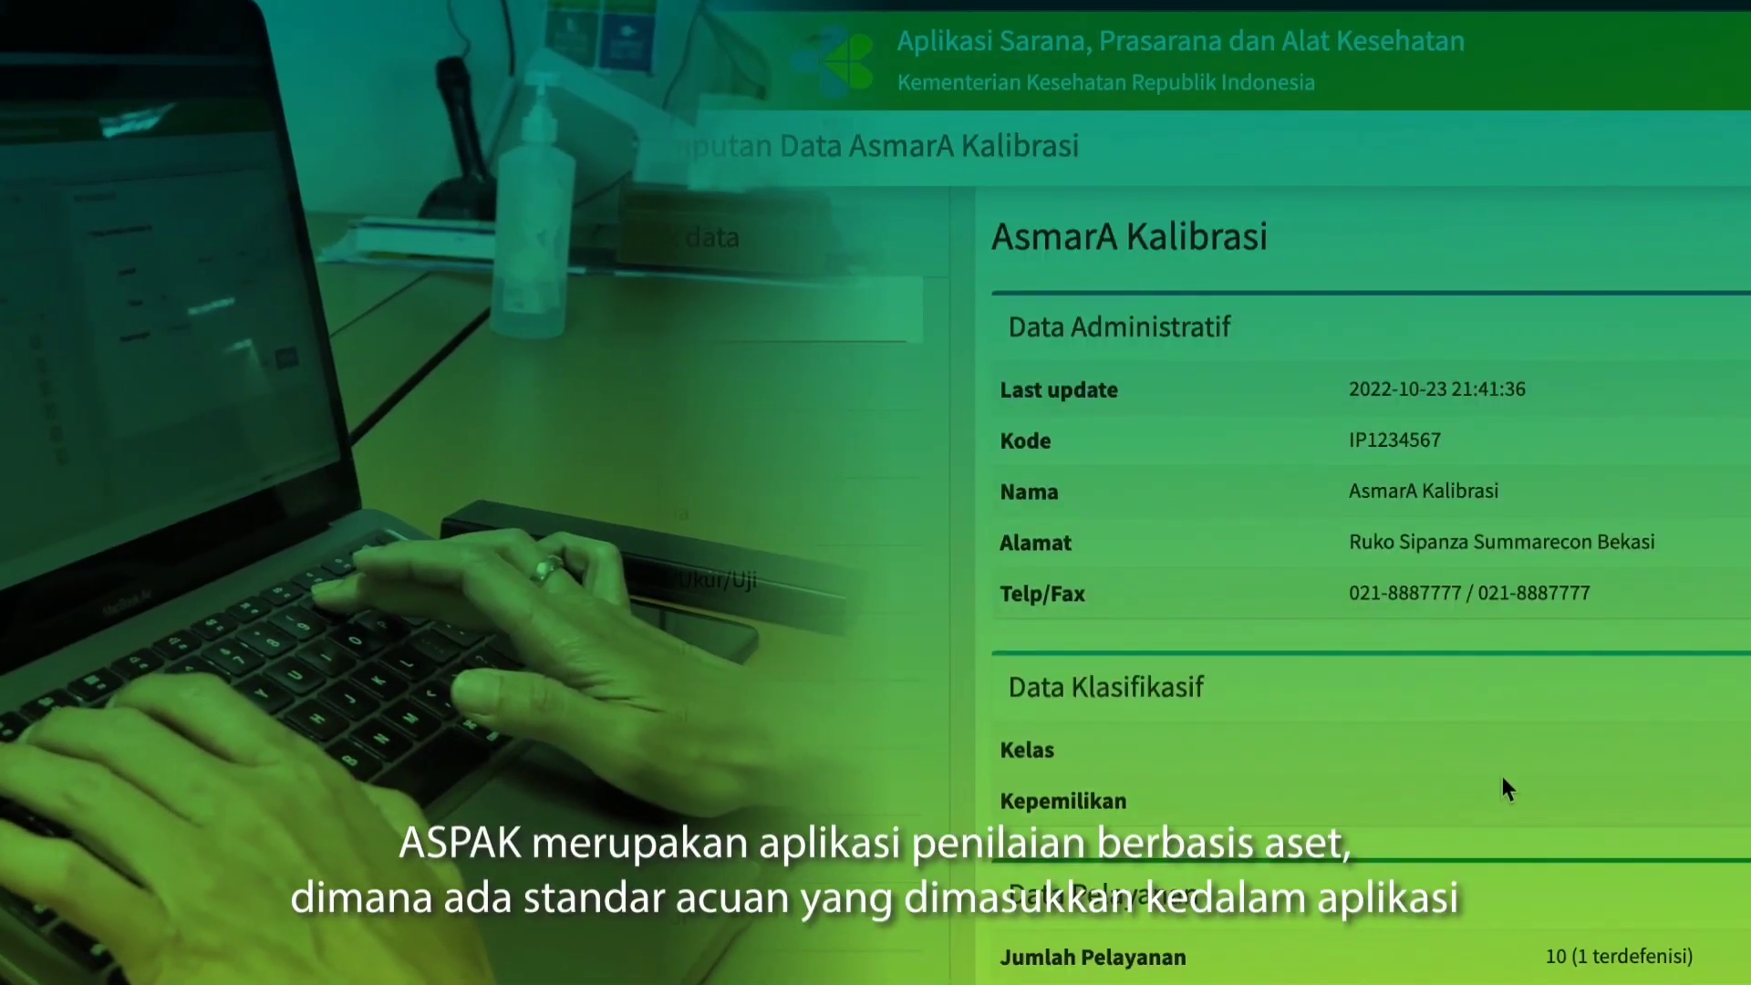
{"action": "scroll", "coordinate": [1502, 780], "scroll_direction": "down", "scroll_amount": 5}
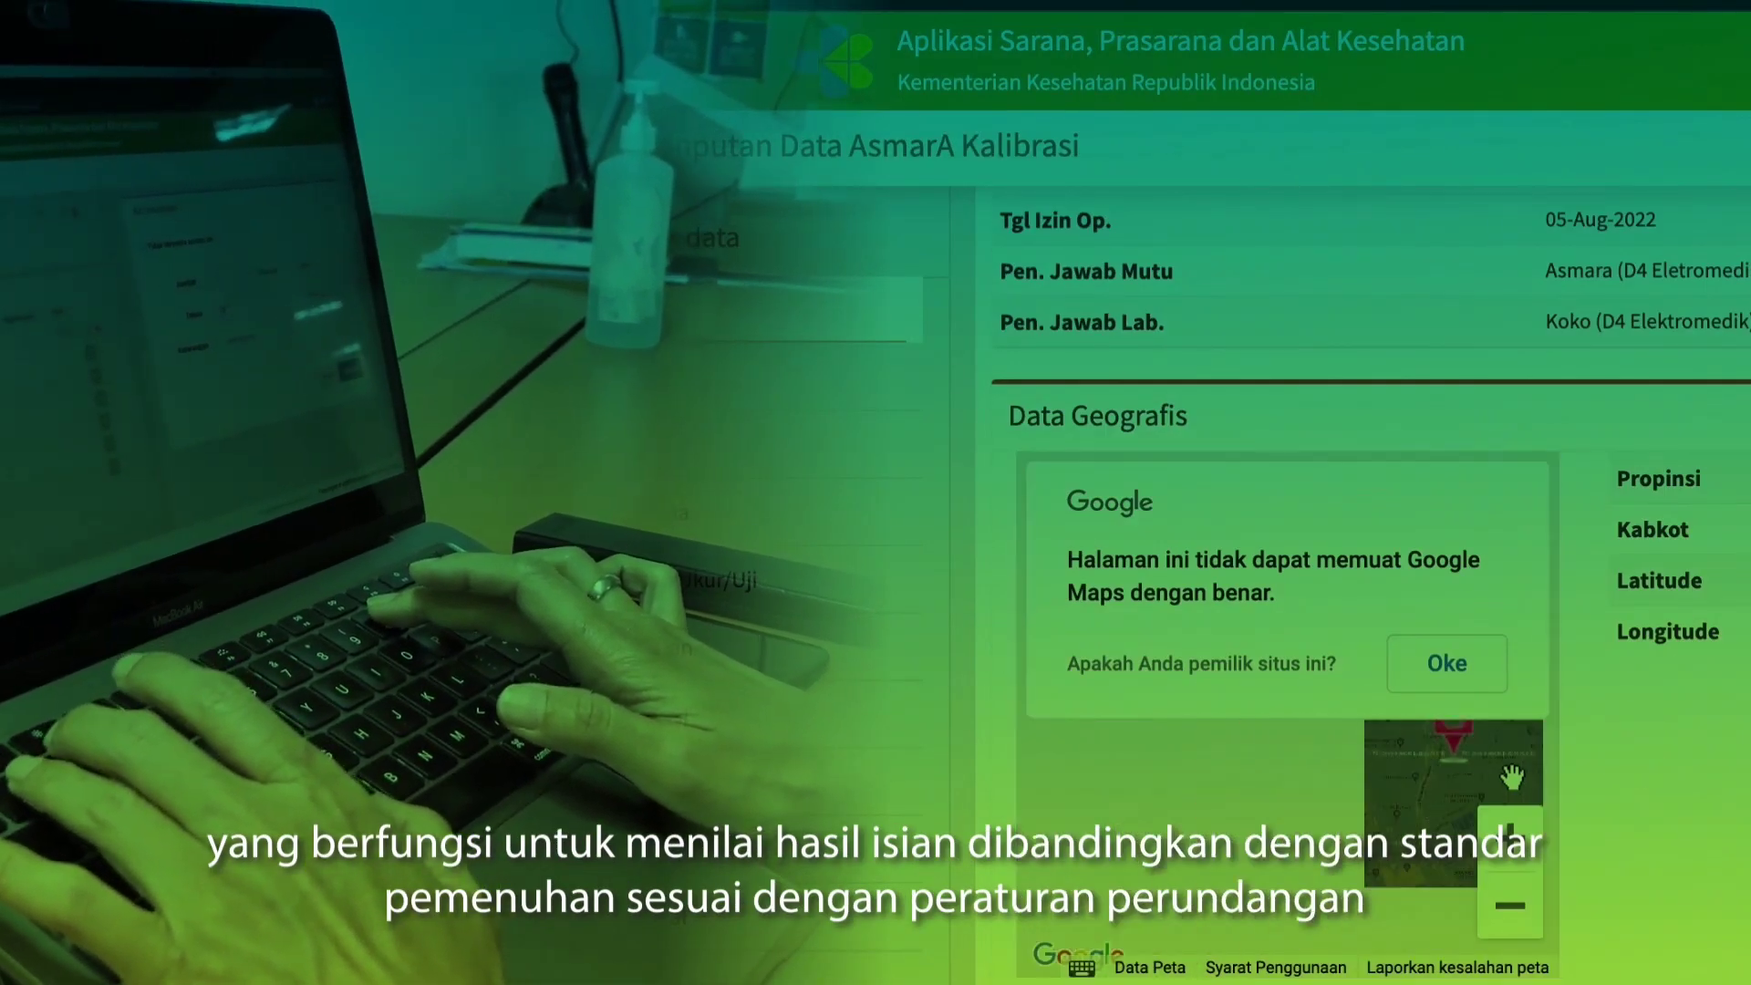
{"action": "scroll", "coordinate": [1662, 768], "scroll_direction": "down", "scroll_amount": 6}
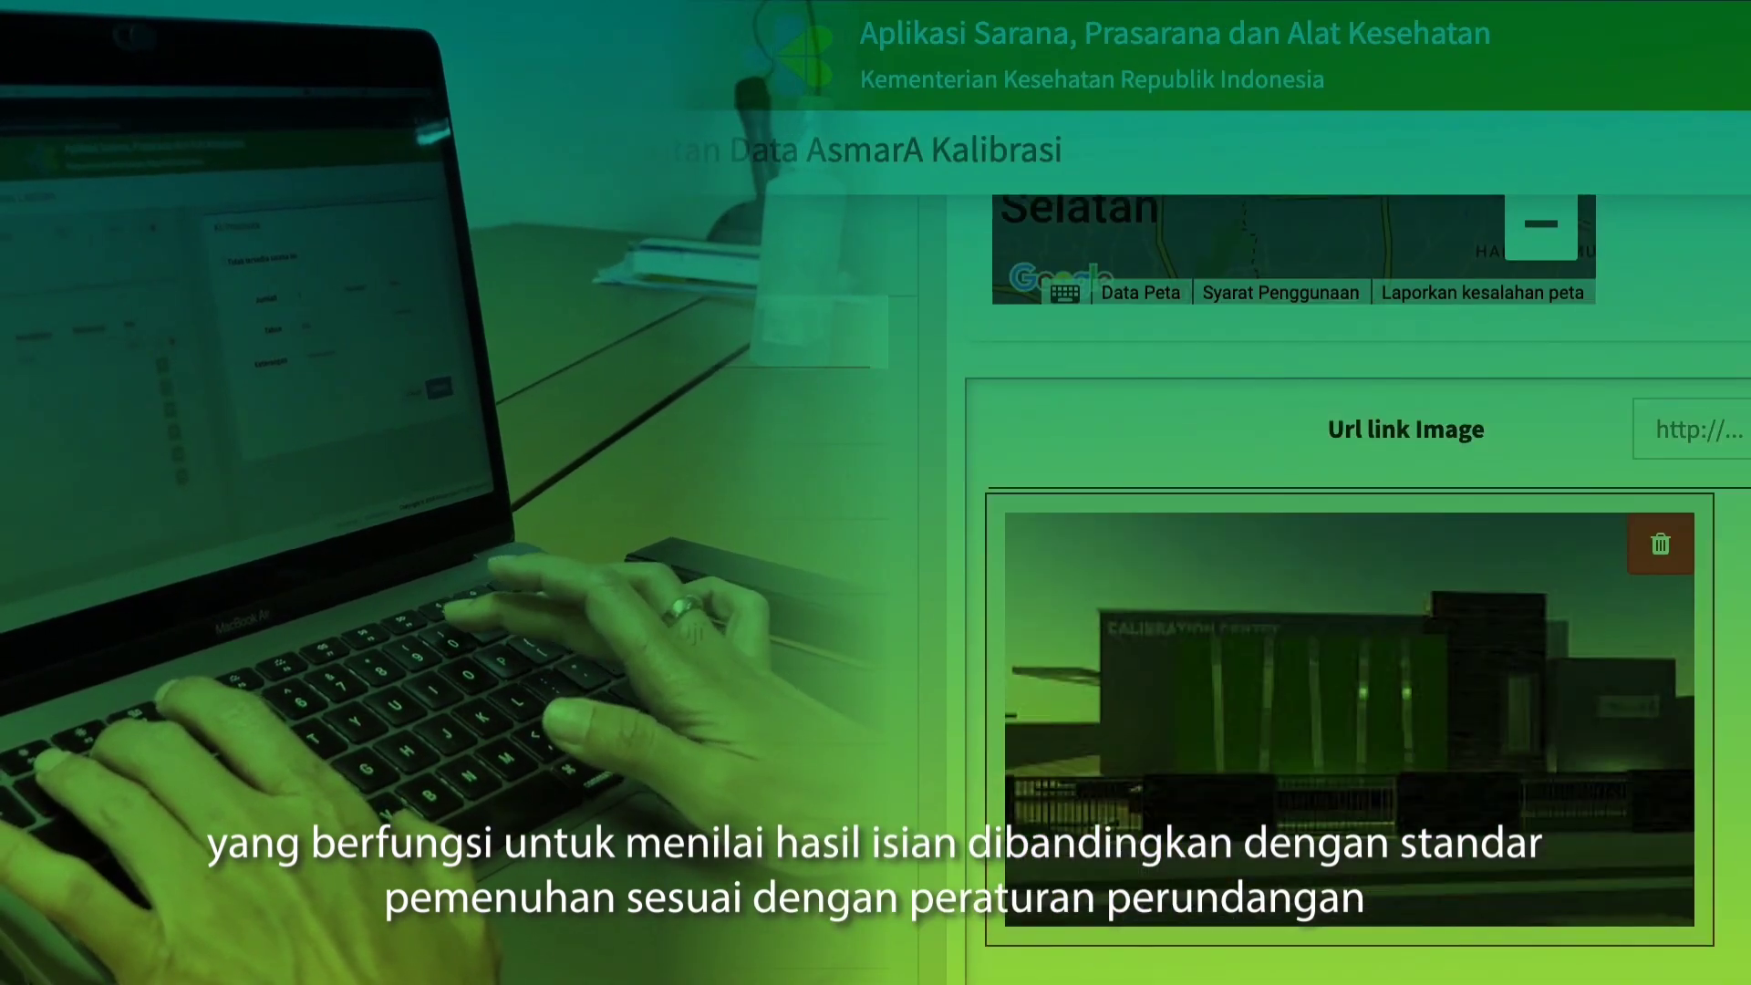
{"action": "scroll", "coordinate": [1543, 981], "scroll_direction": "down", "scroll_amount": 2}
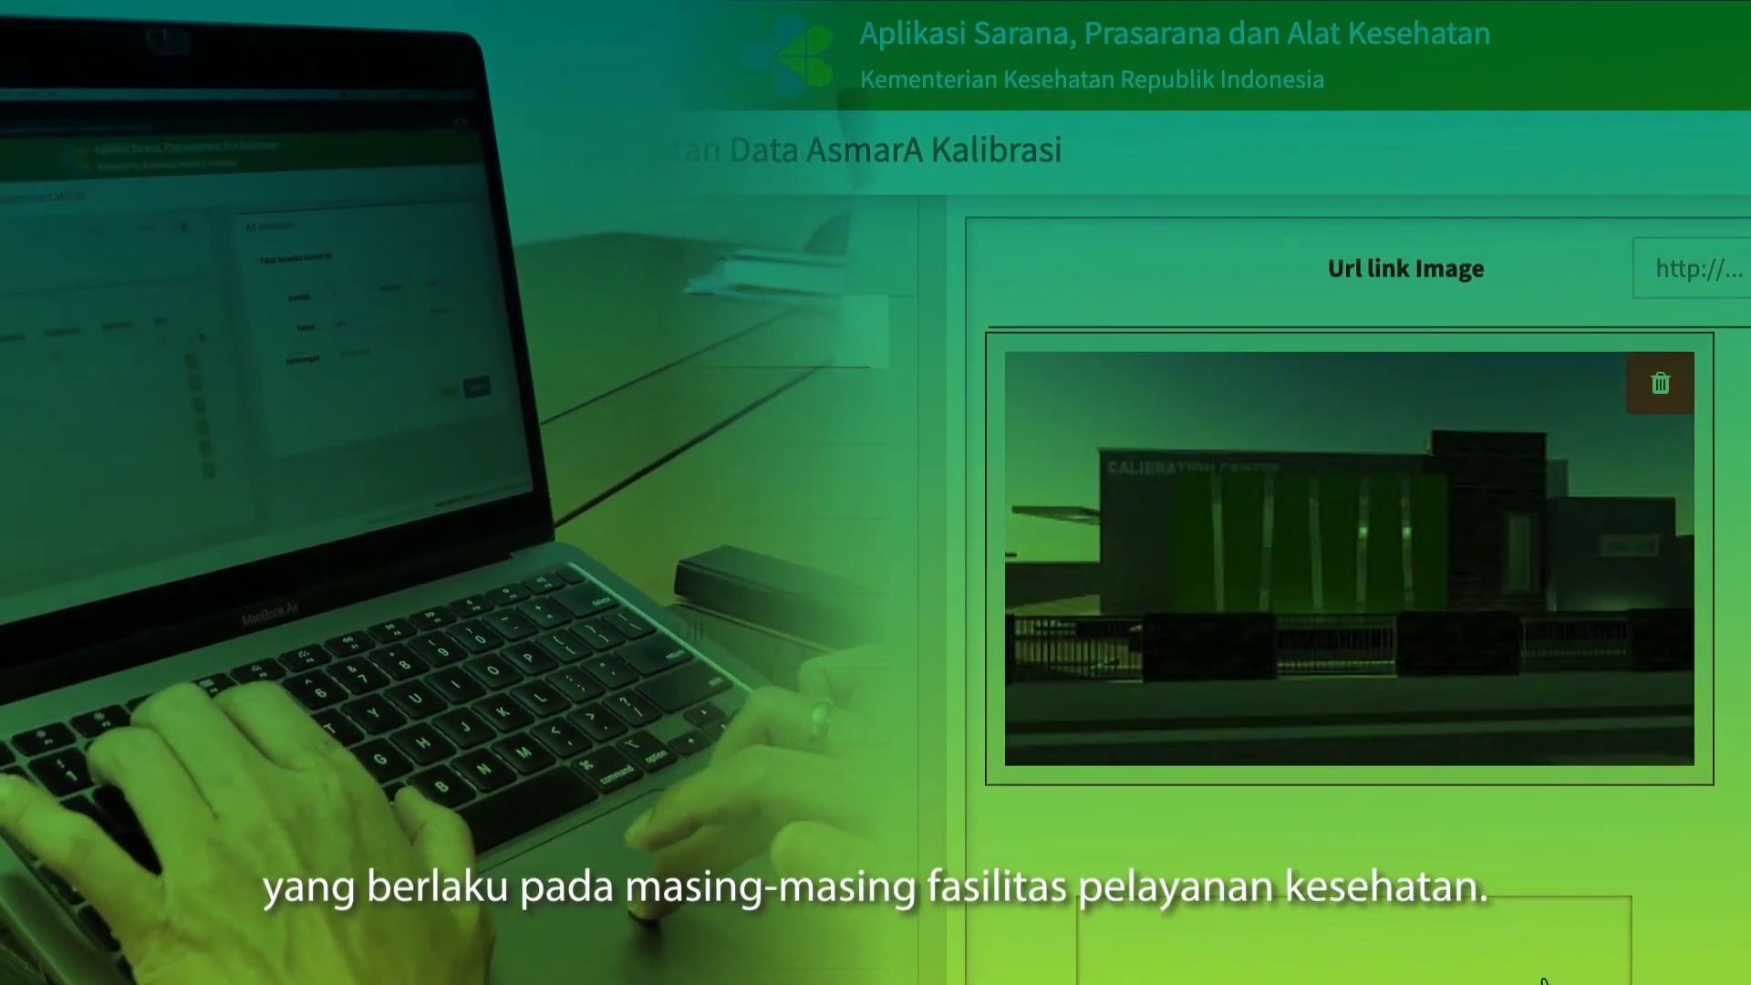
{"action": "scroll", "coordinate": [1544, 980], "scroll_direction": "up", "scroll_amount": 5}
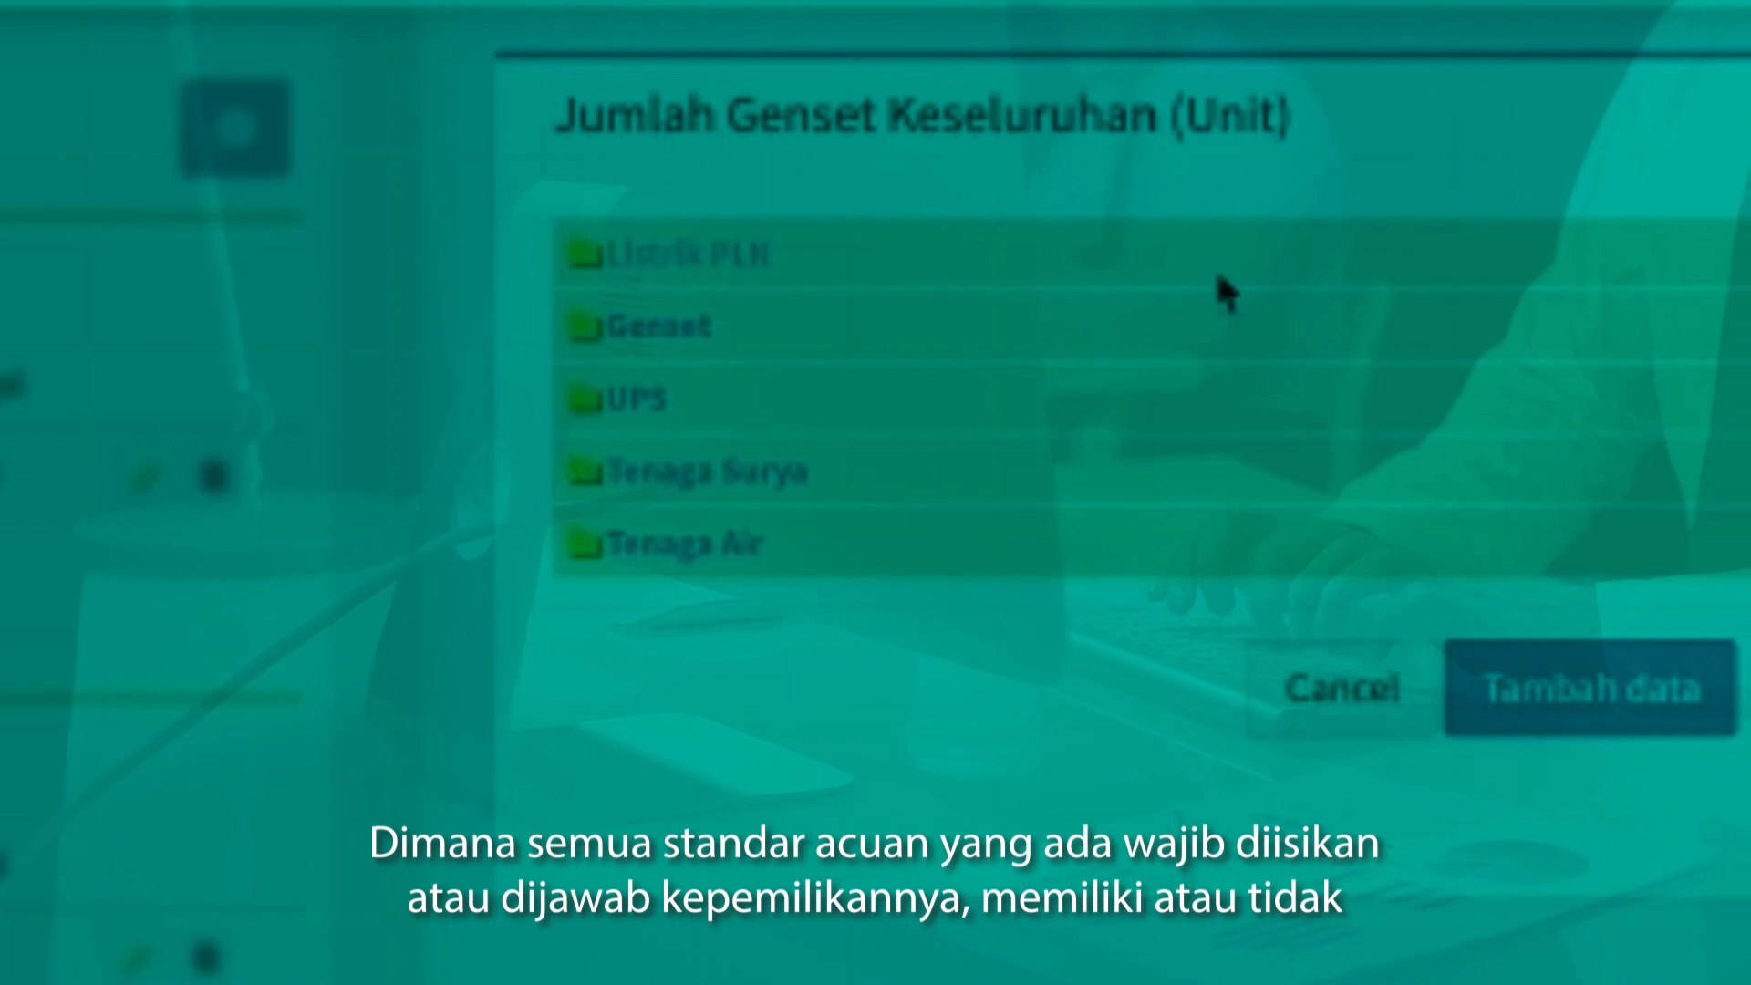
Add the UPS items for functioning capacity (KVA), overall unit count and functioning unit count to the Prasarana data.
{"action": "left_click", "coordinate": [591, 406]}
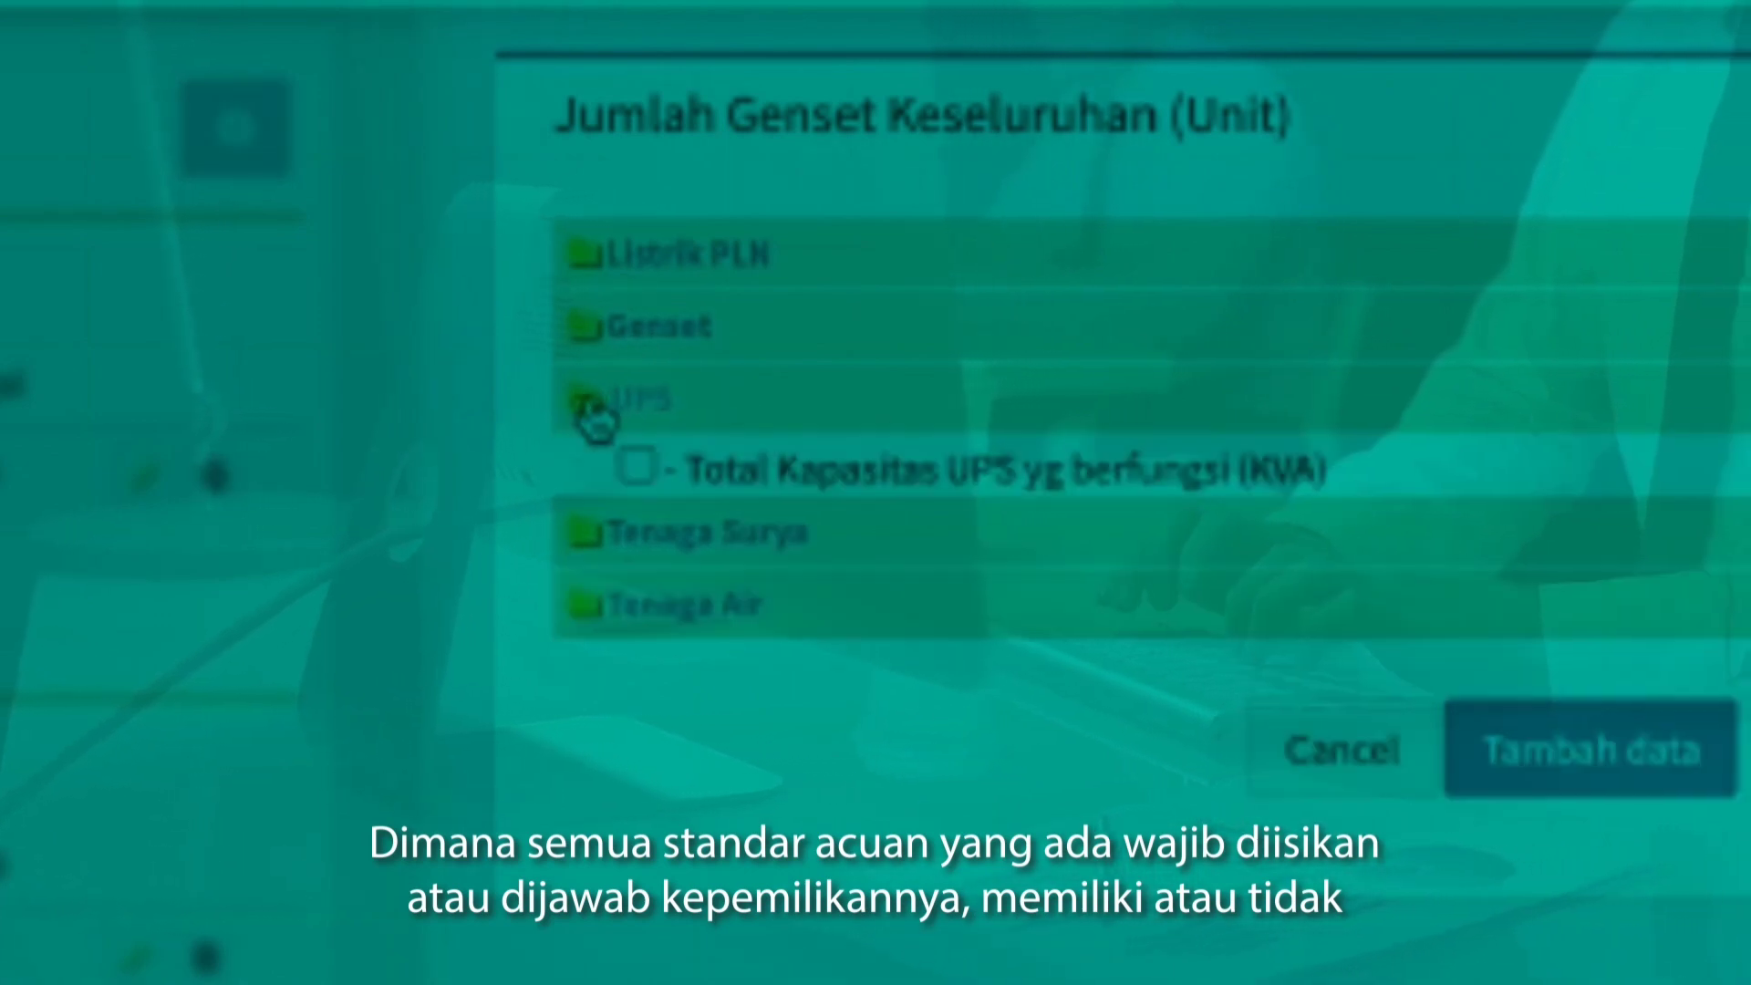
{"action": "left_click", "coordinate": [639, 467]}
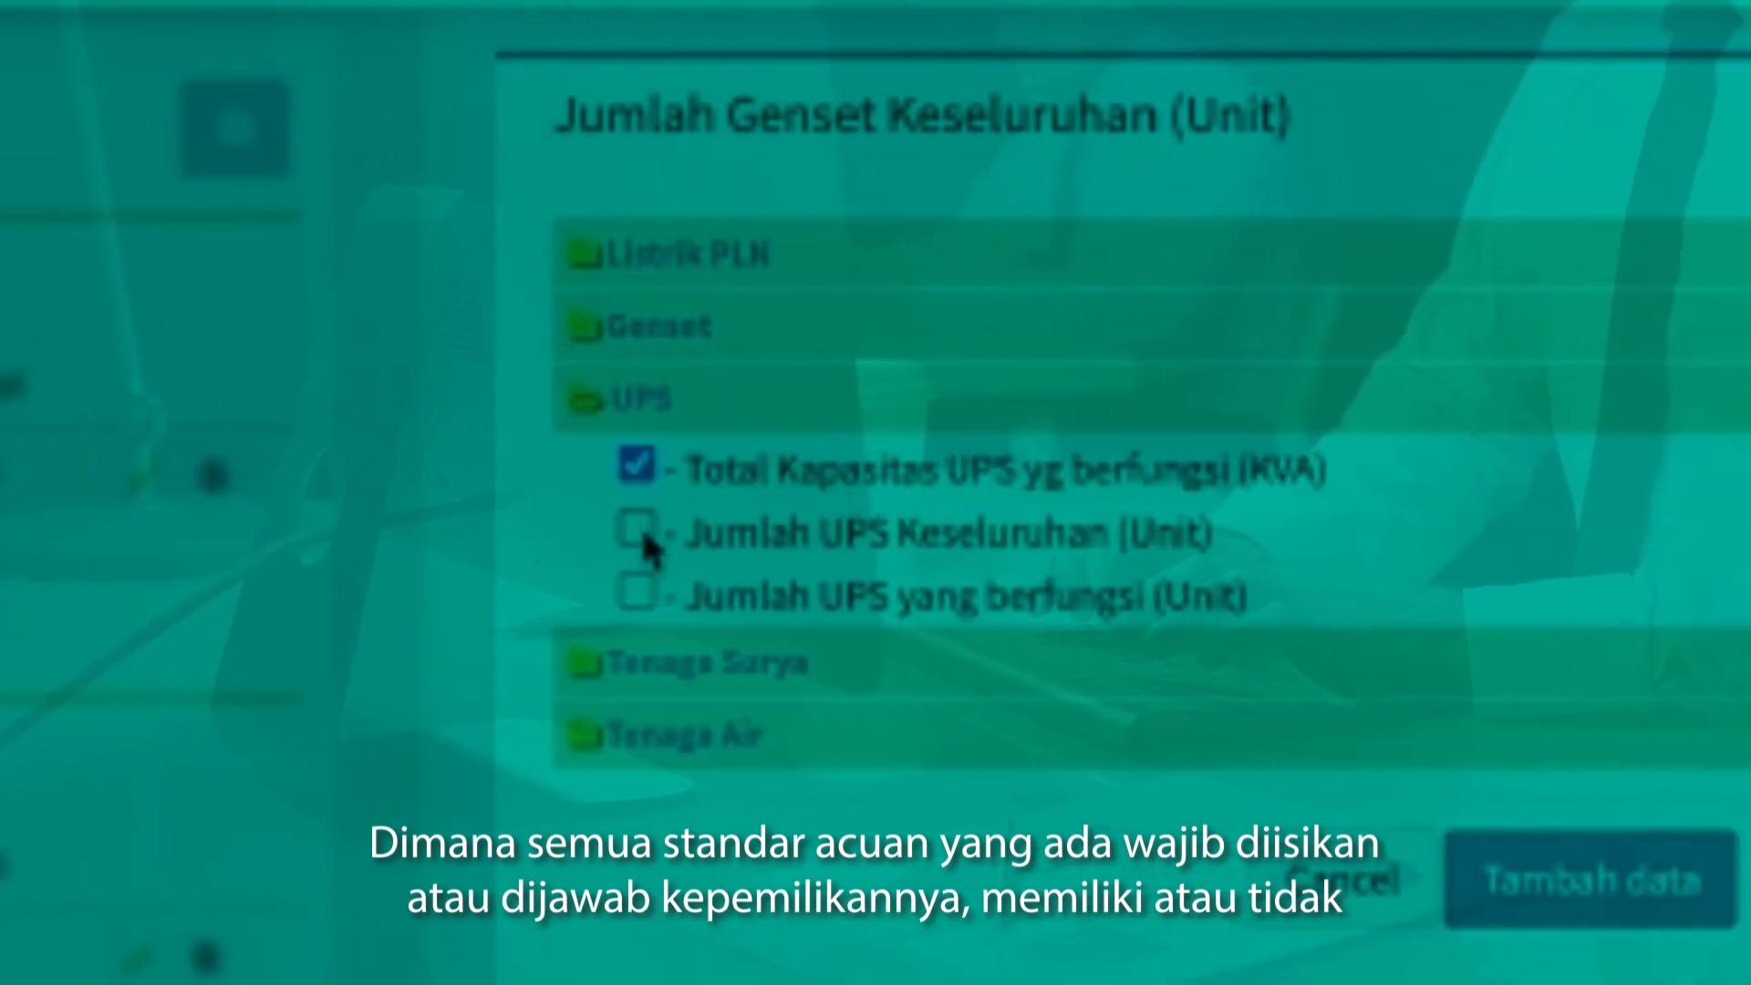
{"action": "left_click", "coordinate": [639, 595]}
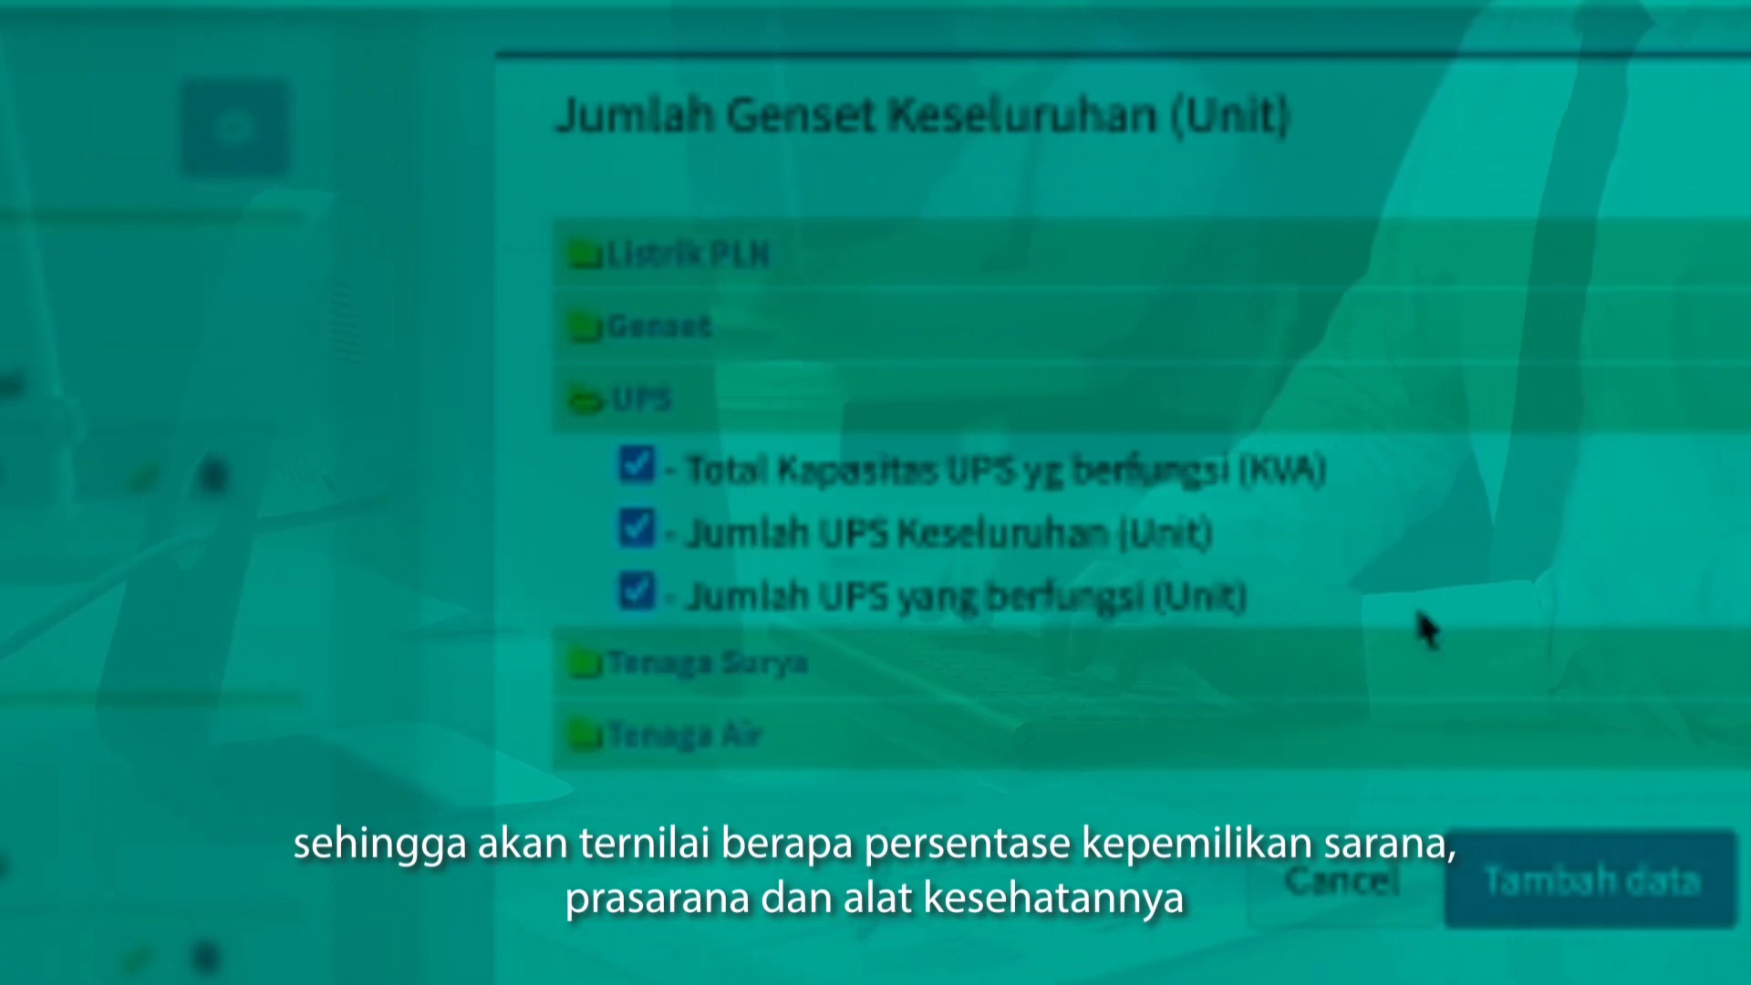
{"action": "left_click", "coordinate": [1602, 892]}
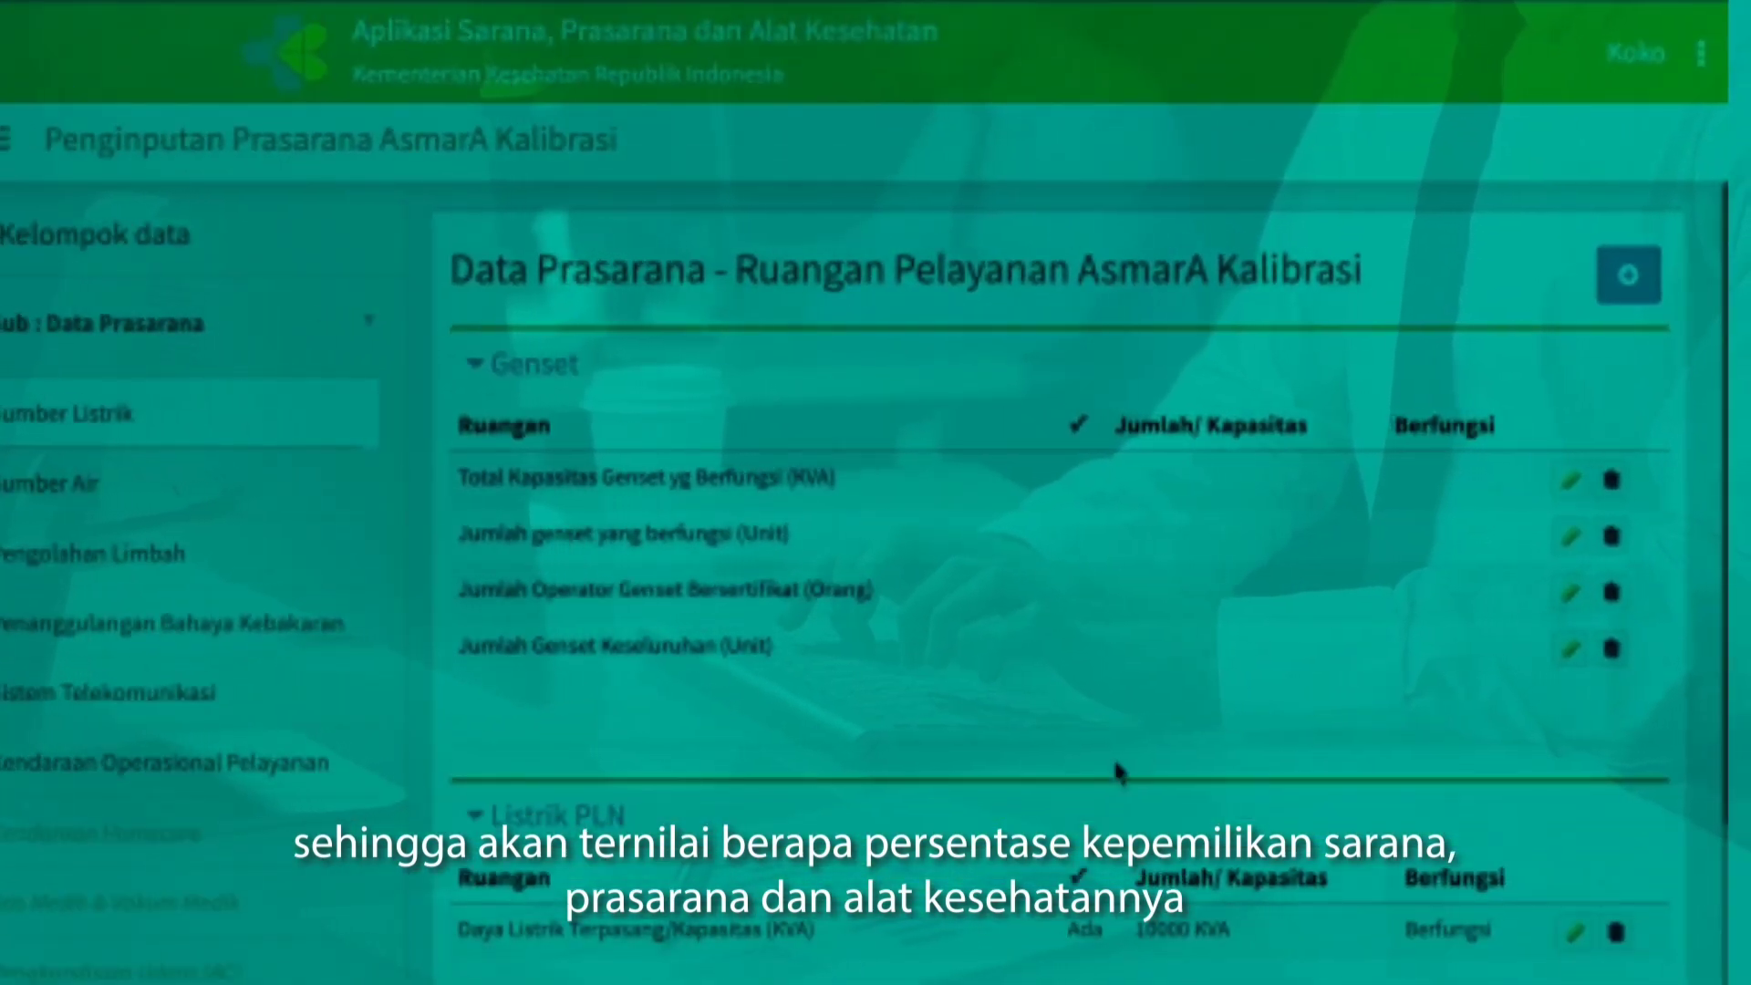
{"action": "scroll", "coordinate": [1120, 771], "scroll_direction": "down", "scroll_amount": 5}
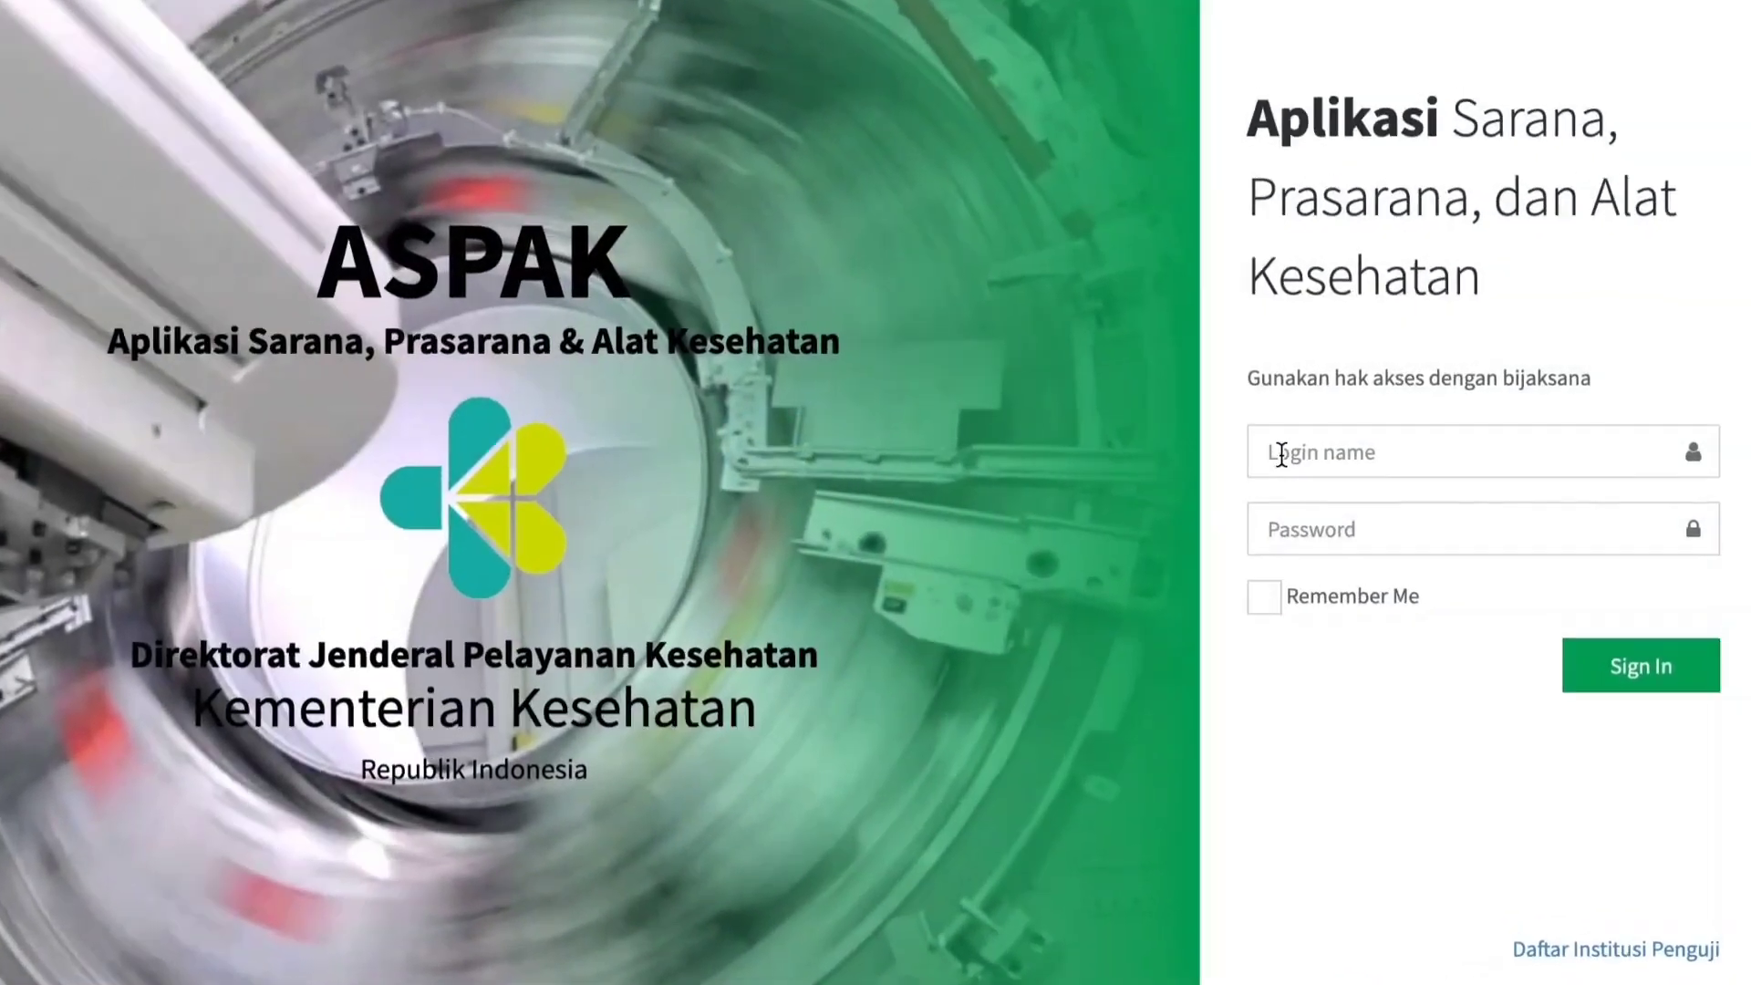
Sign in to ASPAK with the institution's login name and account password.
{"action": "left_click", "coordinate": [1285, 450]}
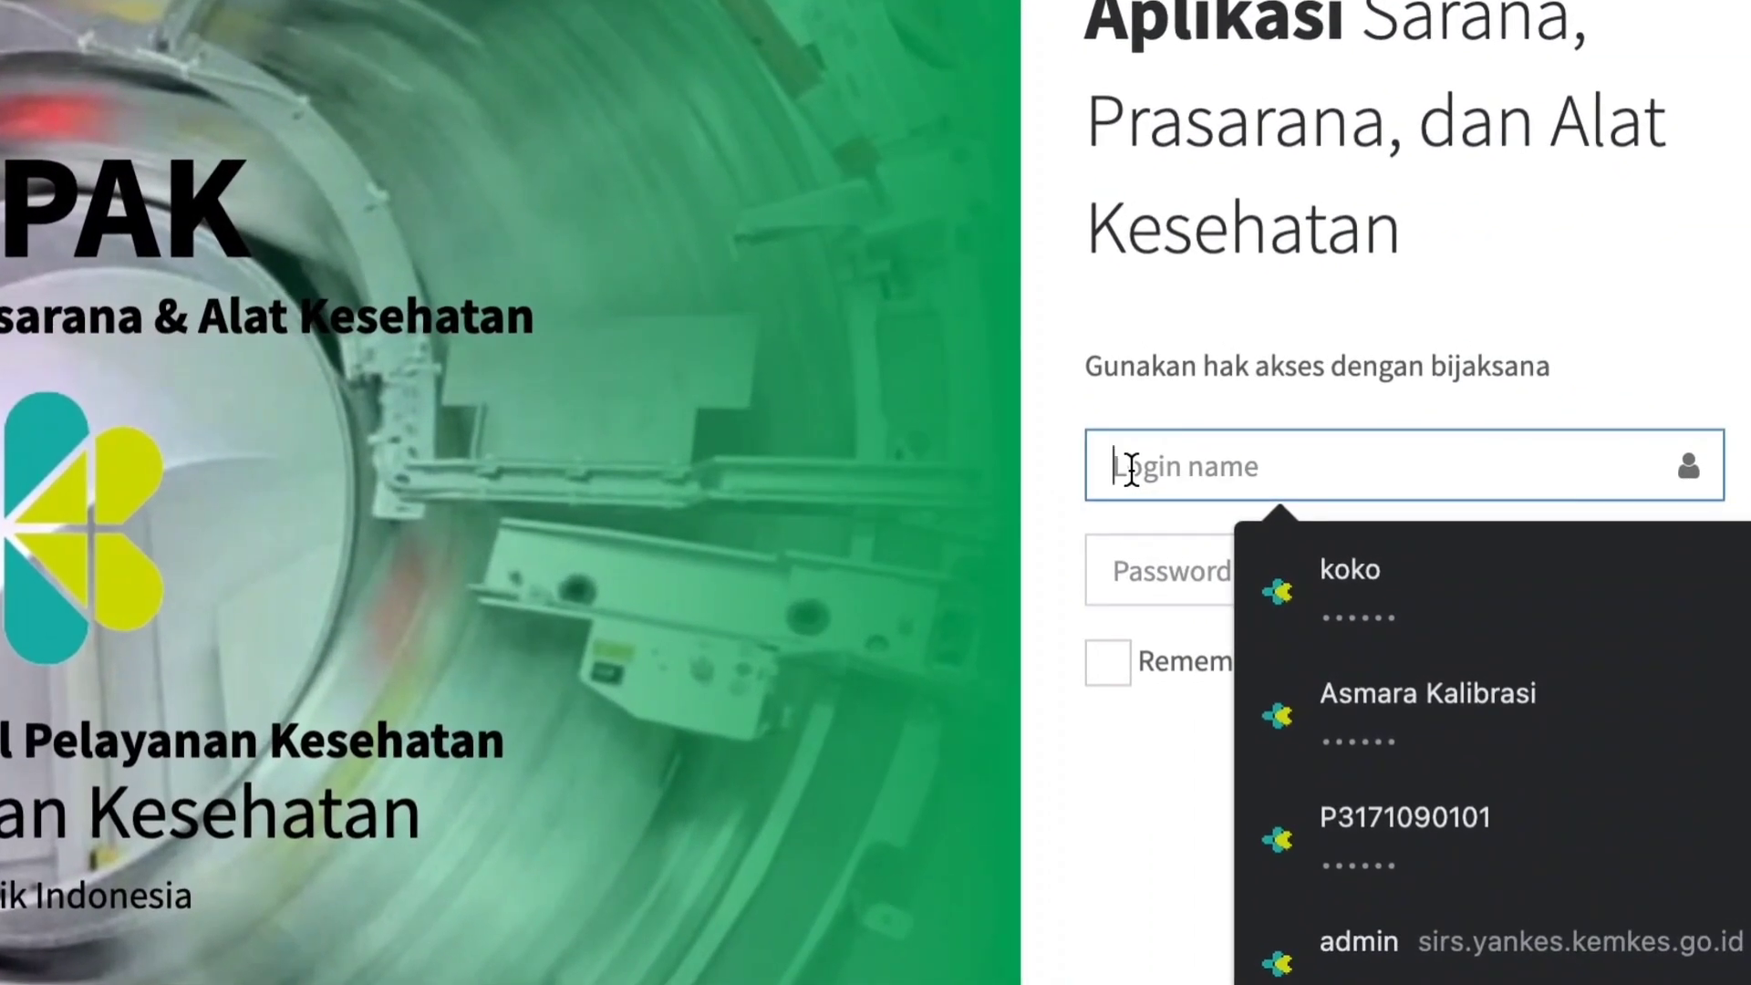
{"action": "type", "text": "IP"}
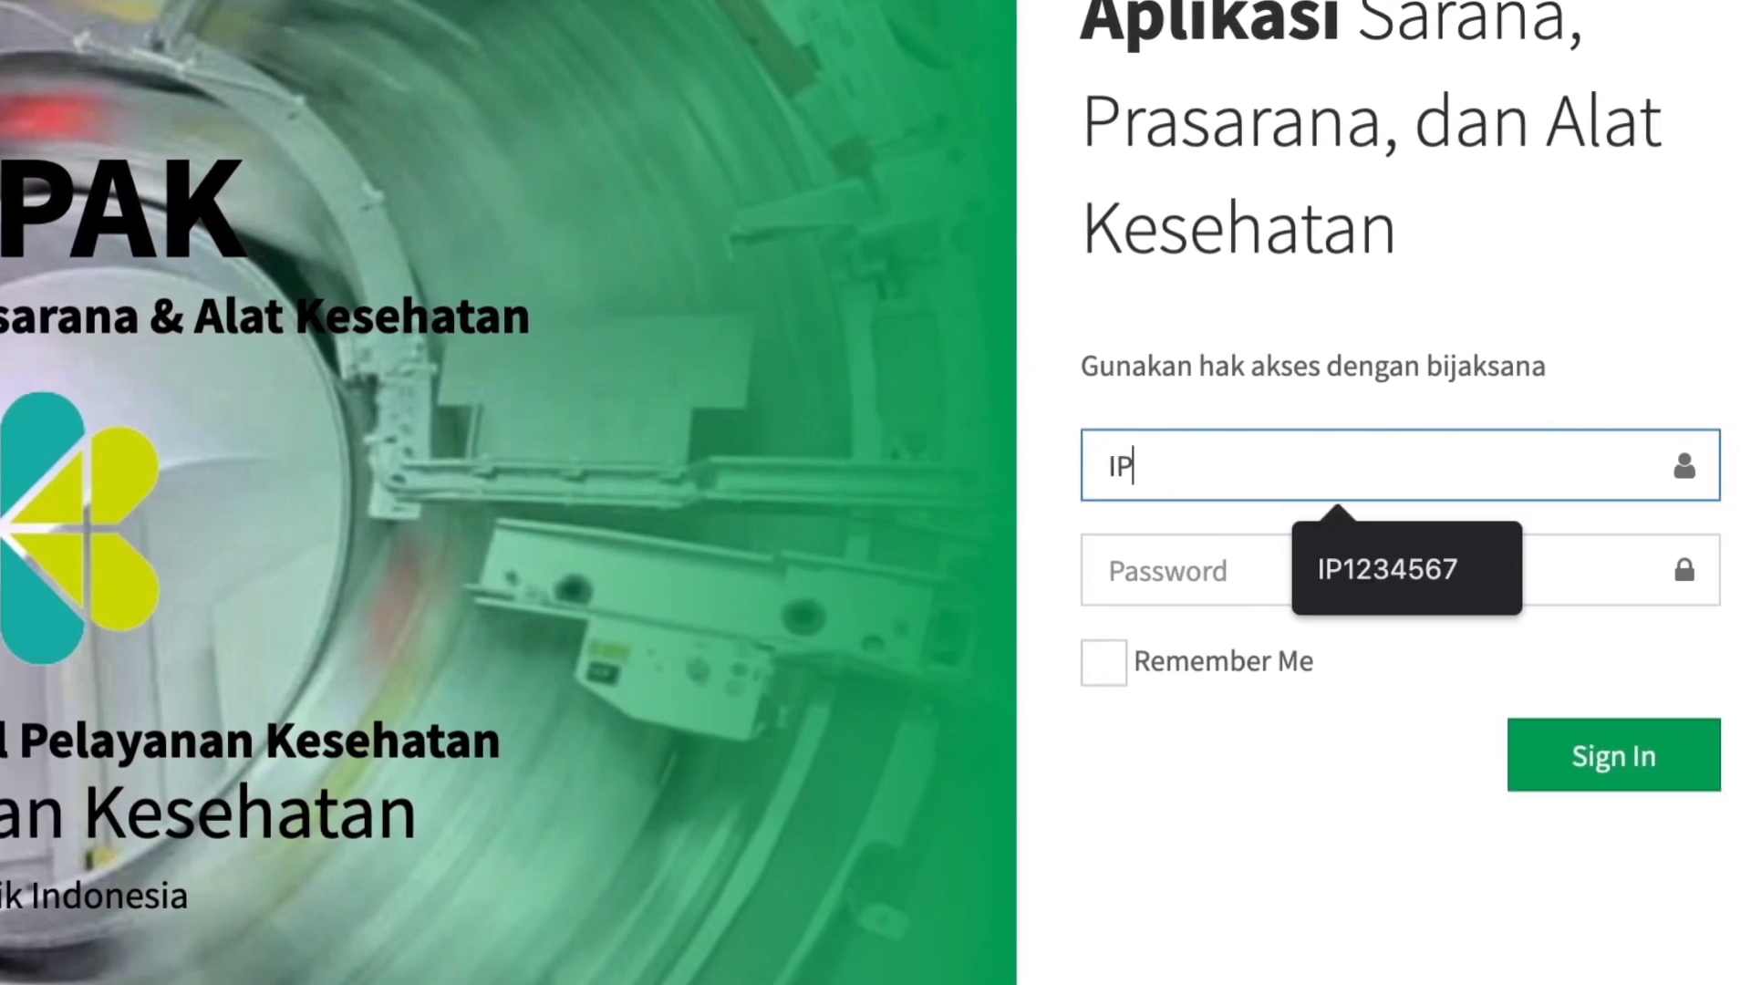
{"action": "type", "text": "1234"}
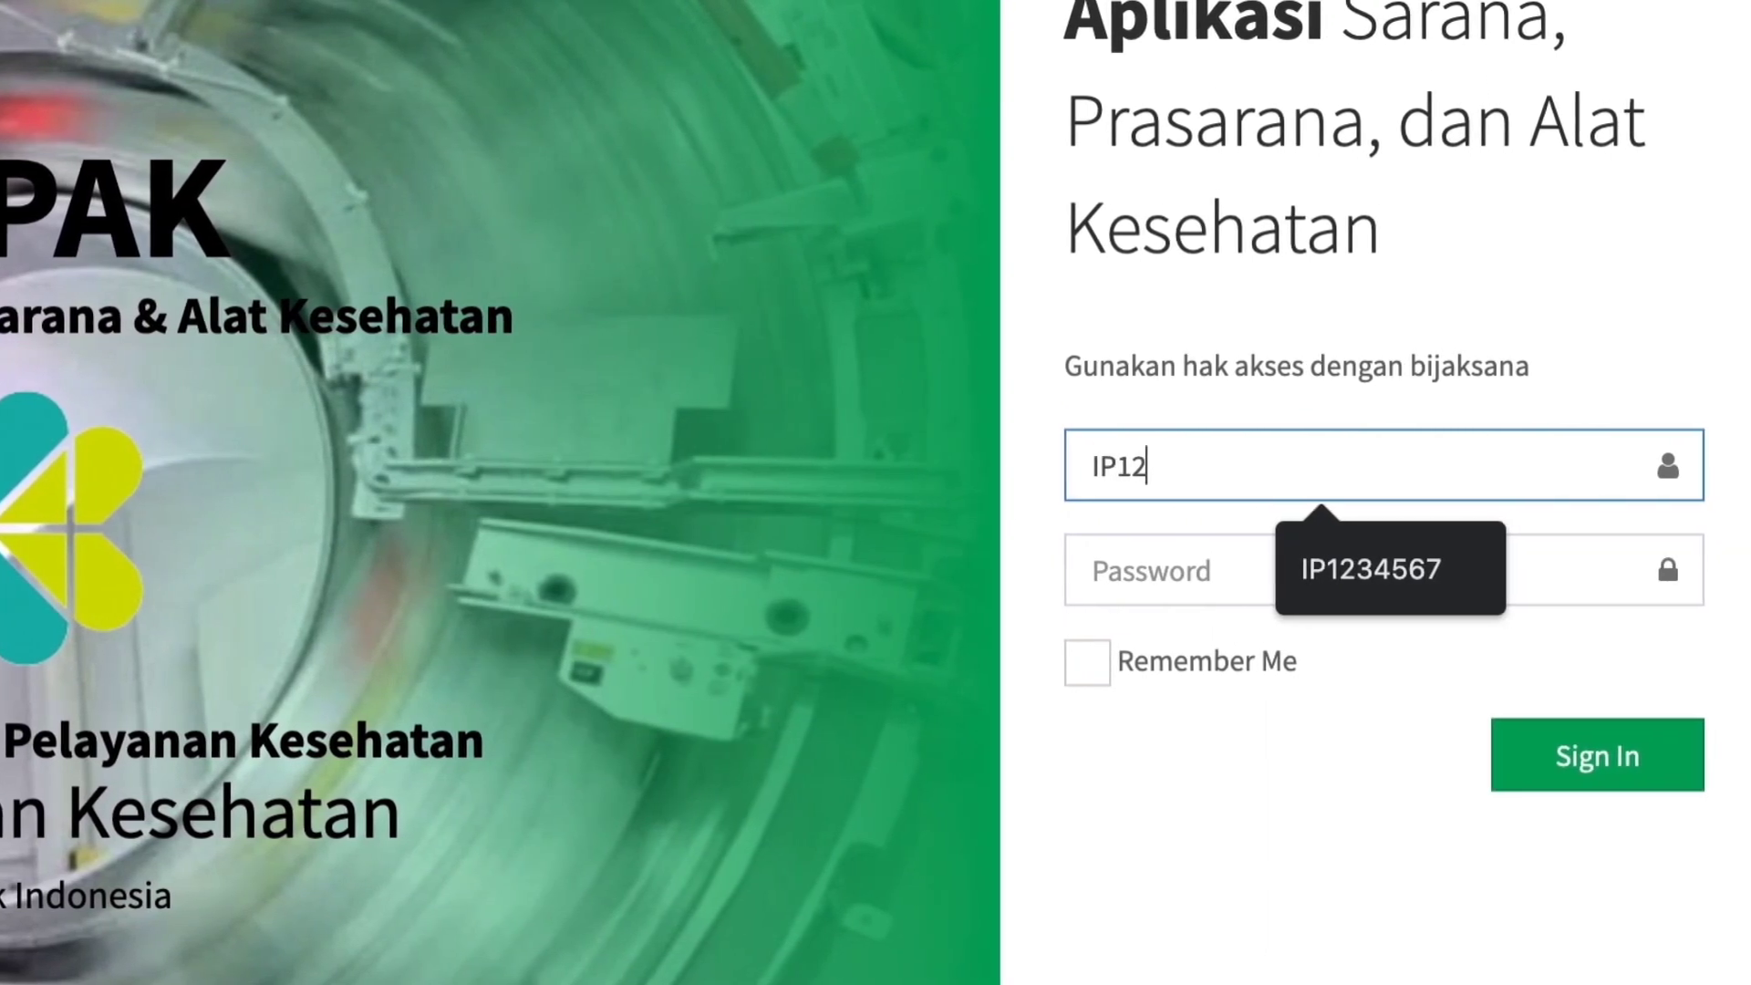
{"action": "type", "text": "567"}
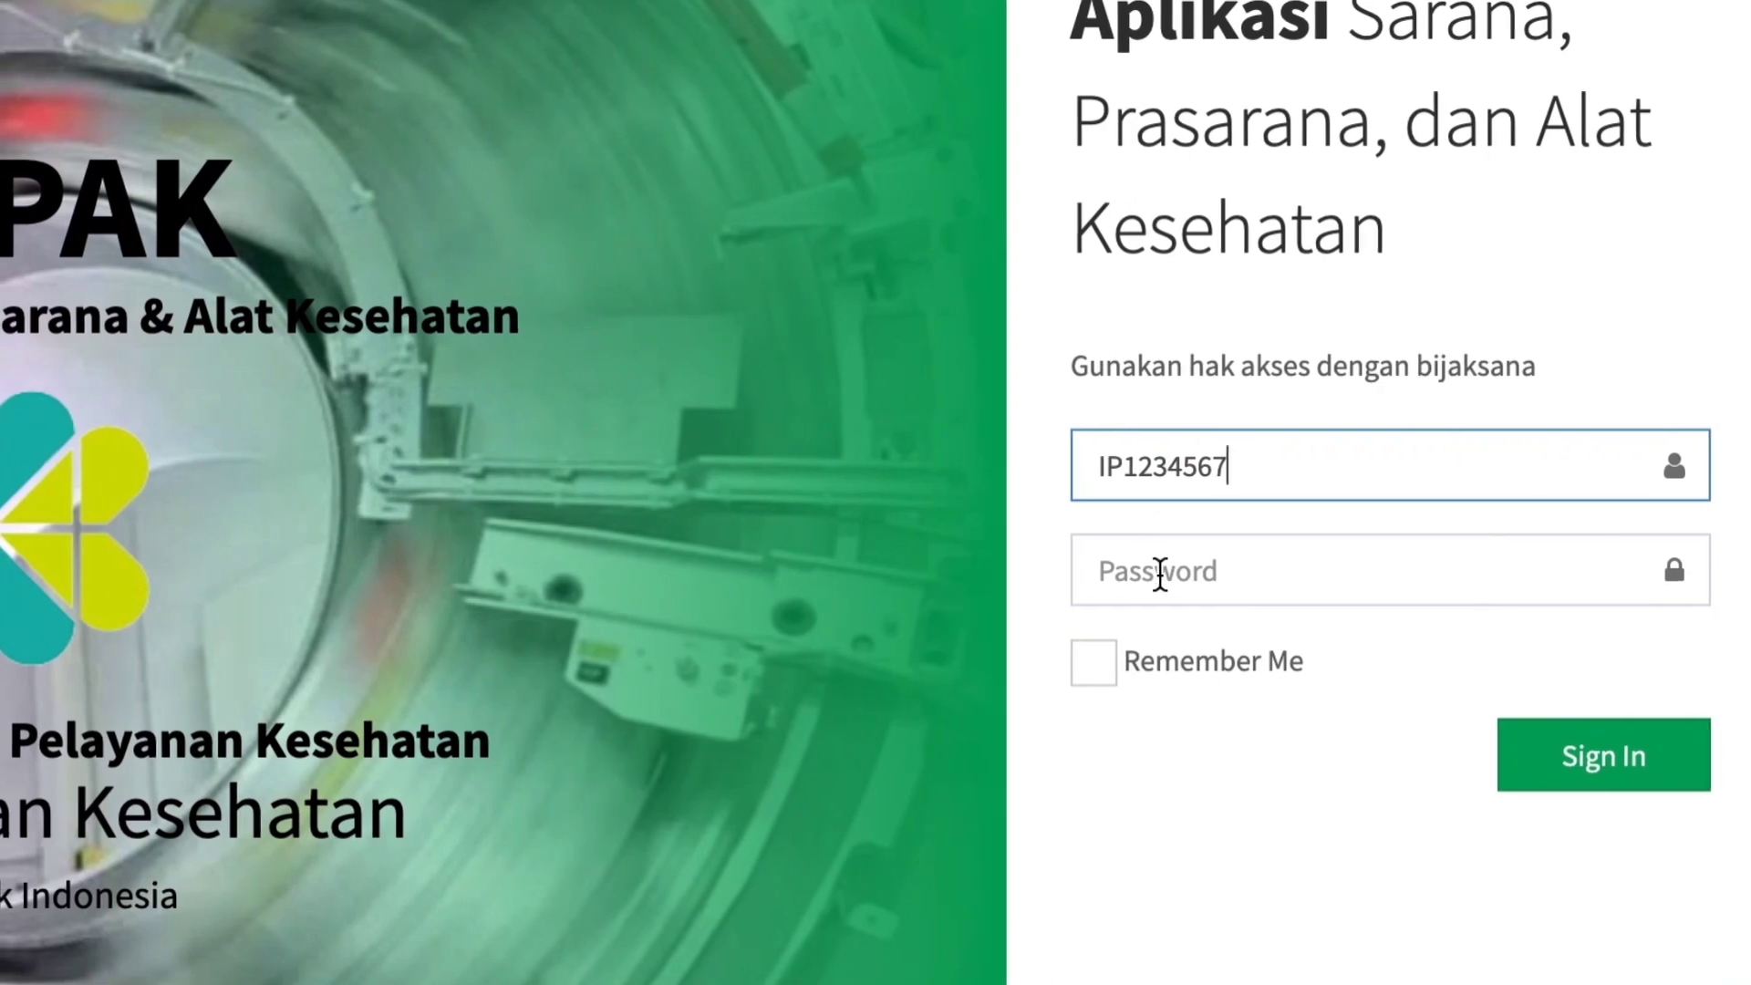
{"action": "left_click", "coordinate": [1147, 573]}
{"action": "type", "text": "***"}
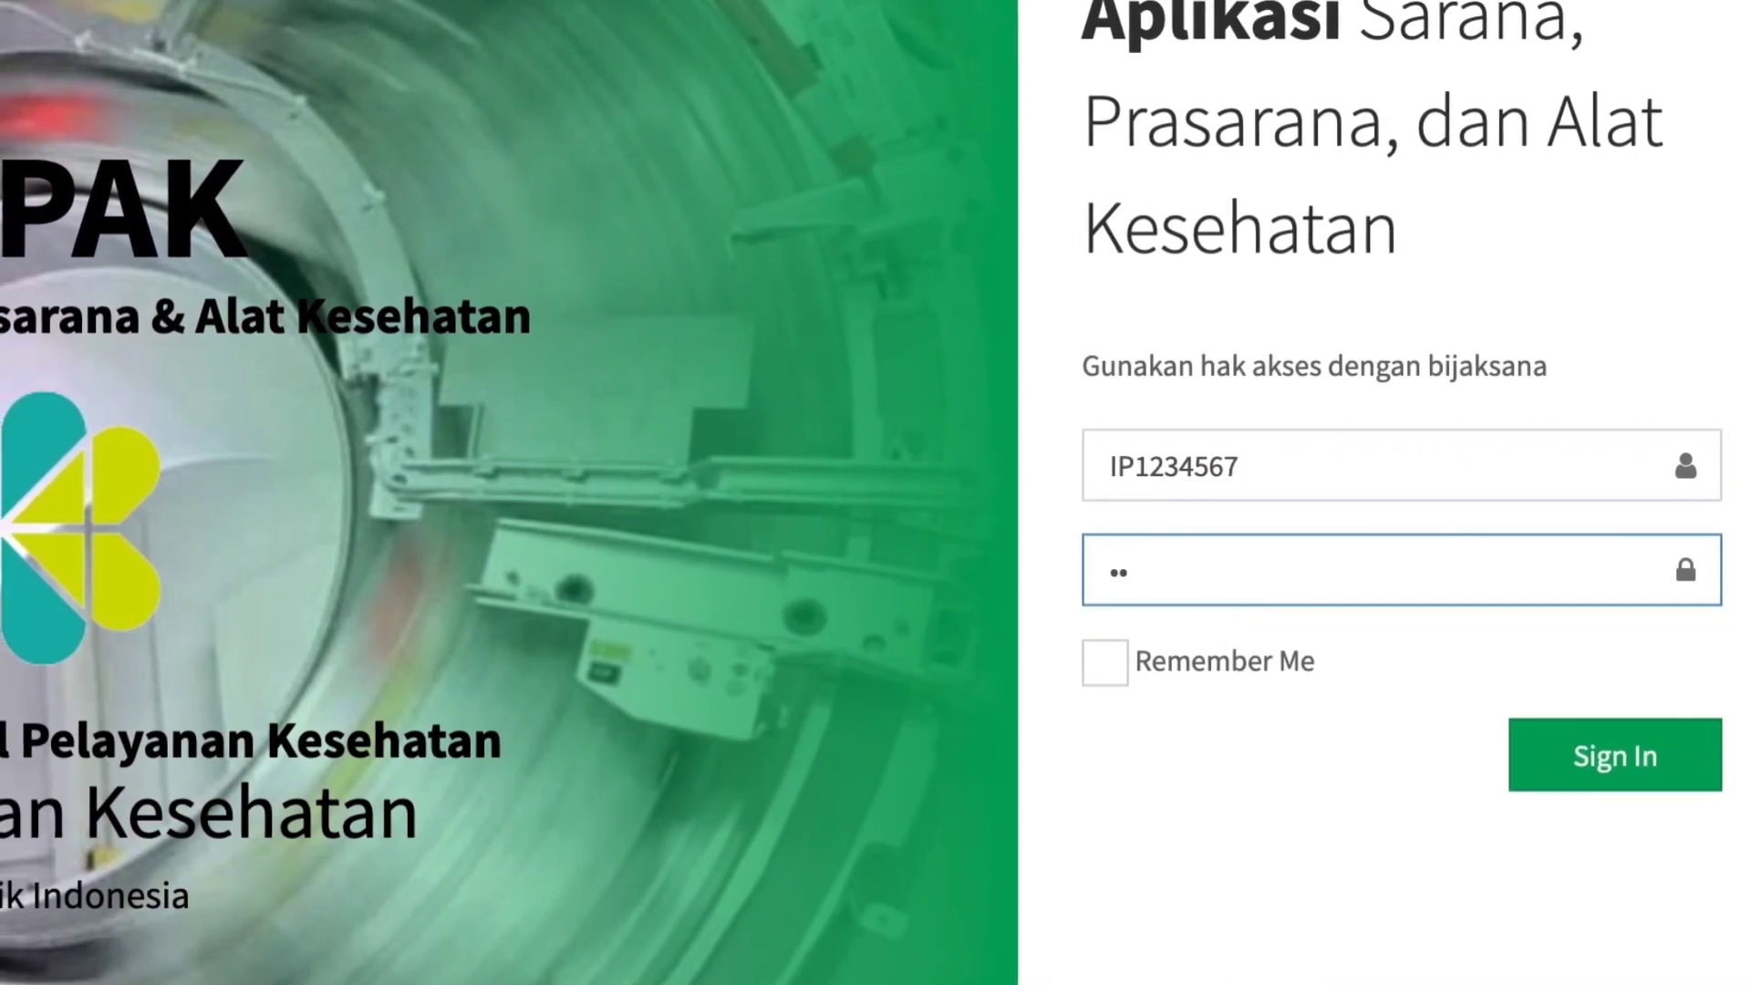
{"action": "type", "text": "**"}
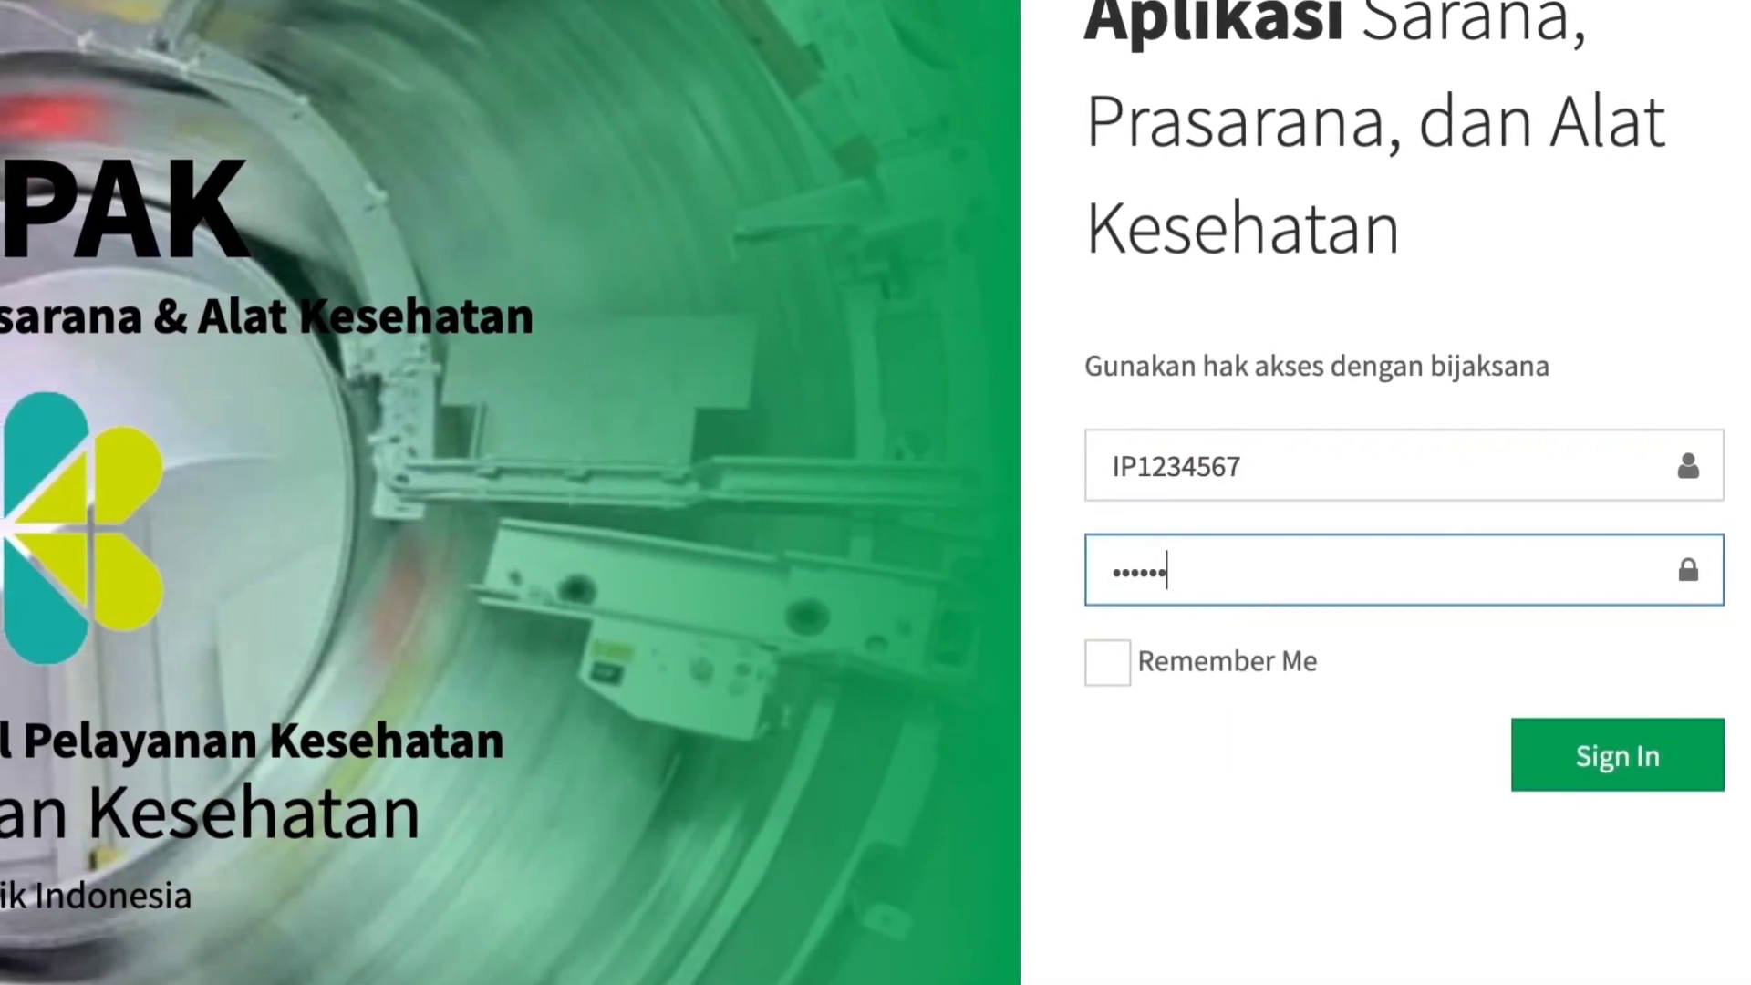
{"action": "left_click", "coordinate": [1542, 750]}
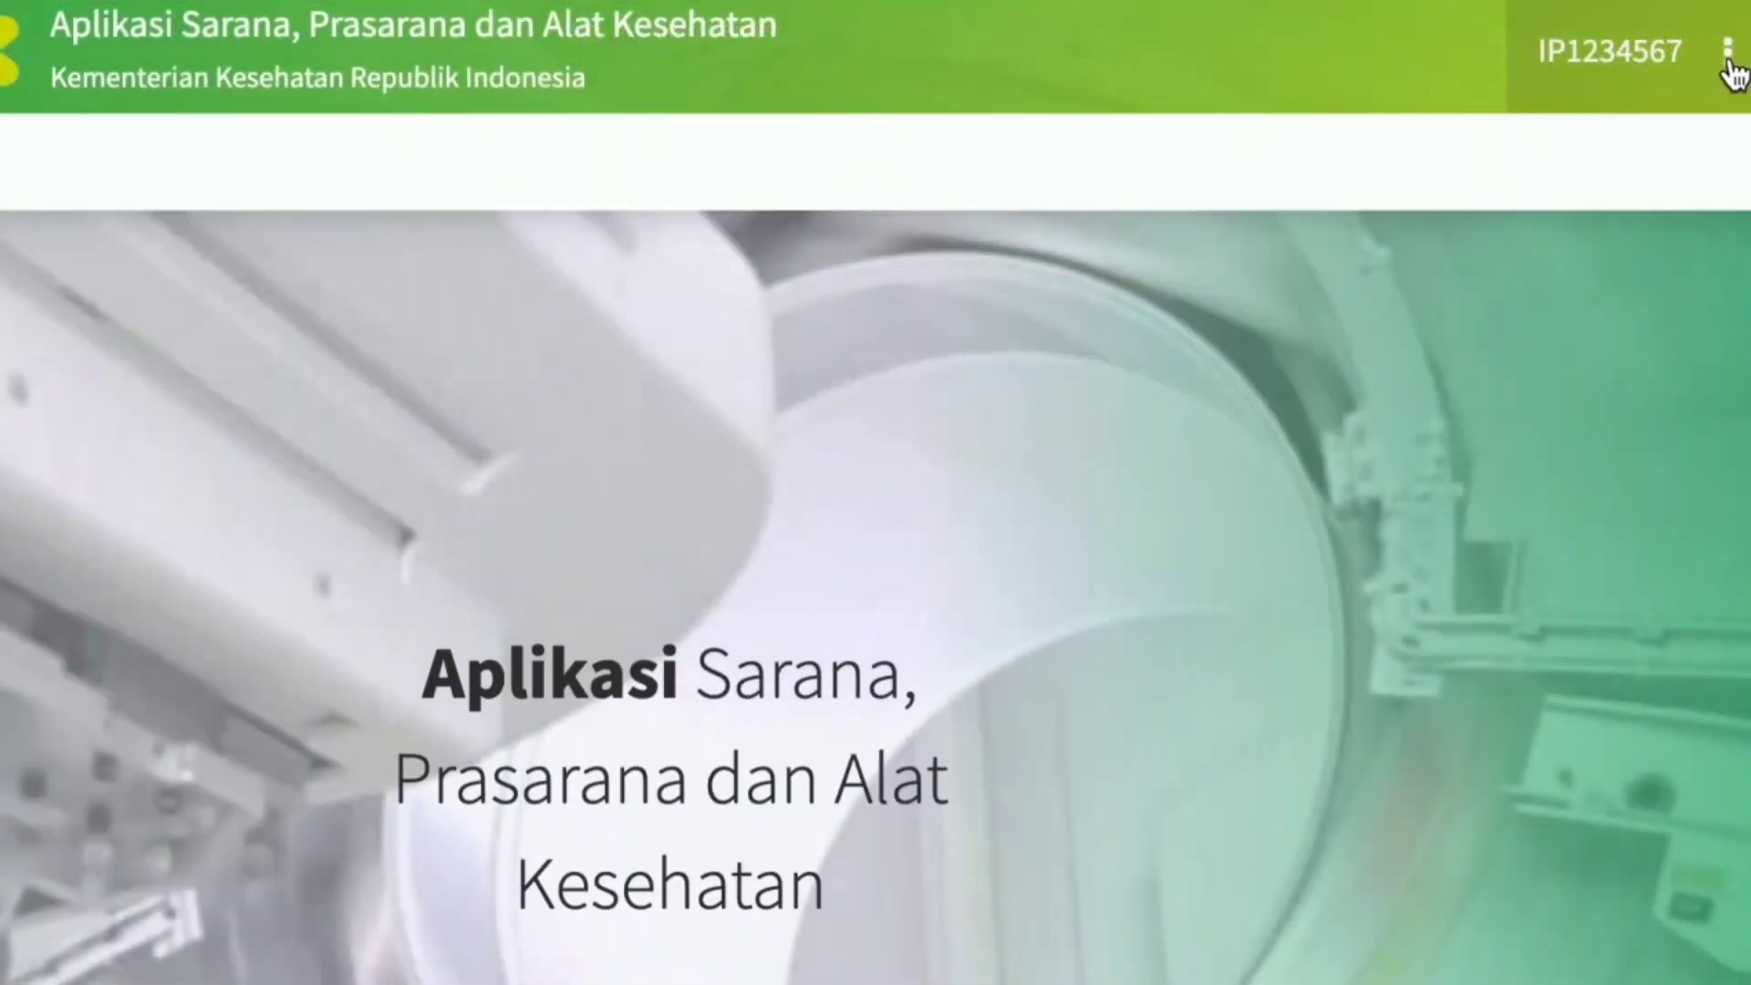
Open the signed-in account's personal profile for editing.
{"action": "left_click", "coordinate": [1732, 48]}
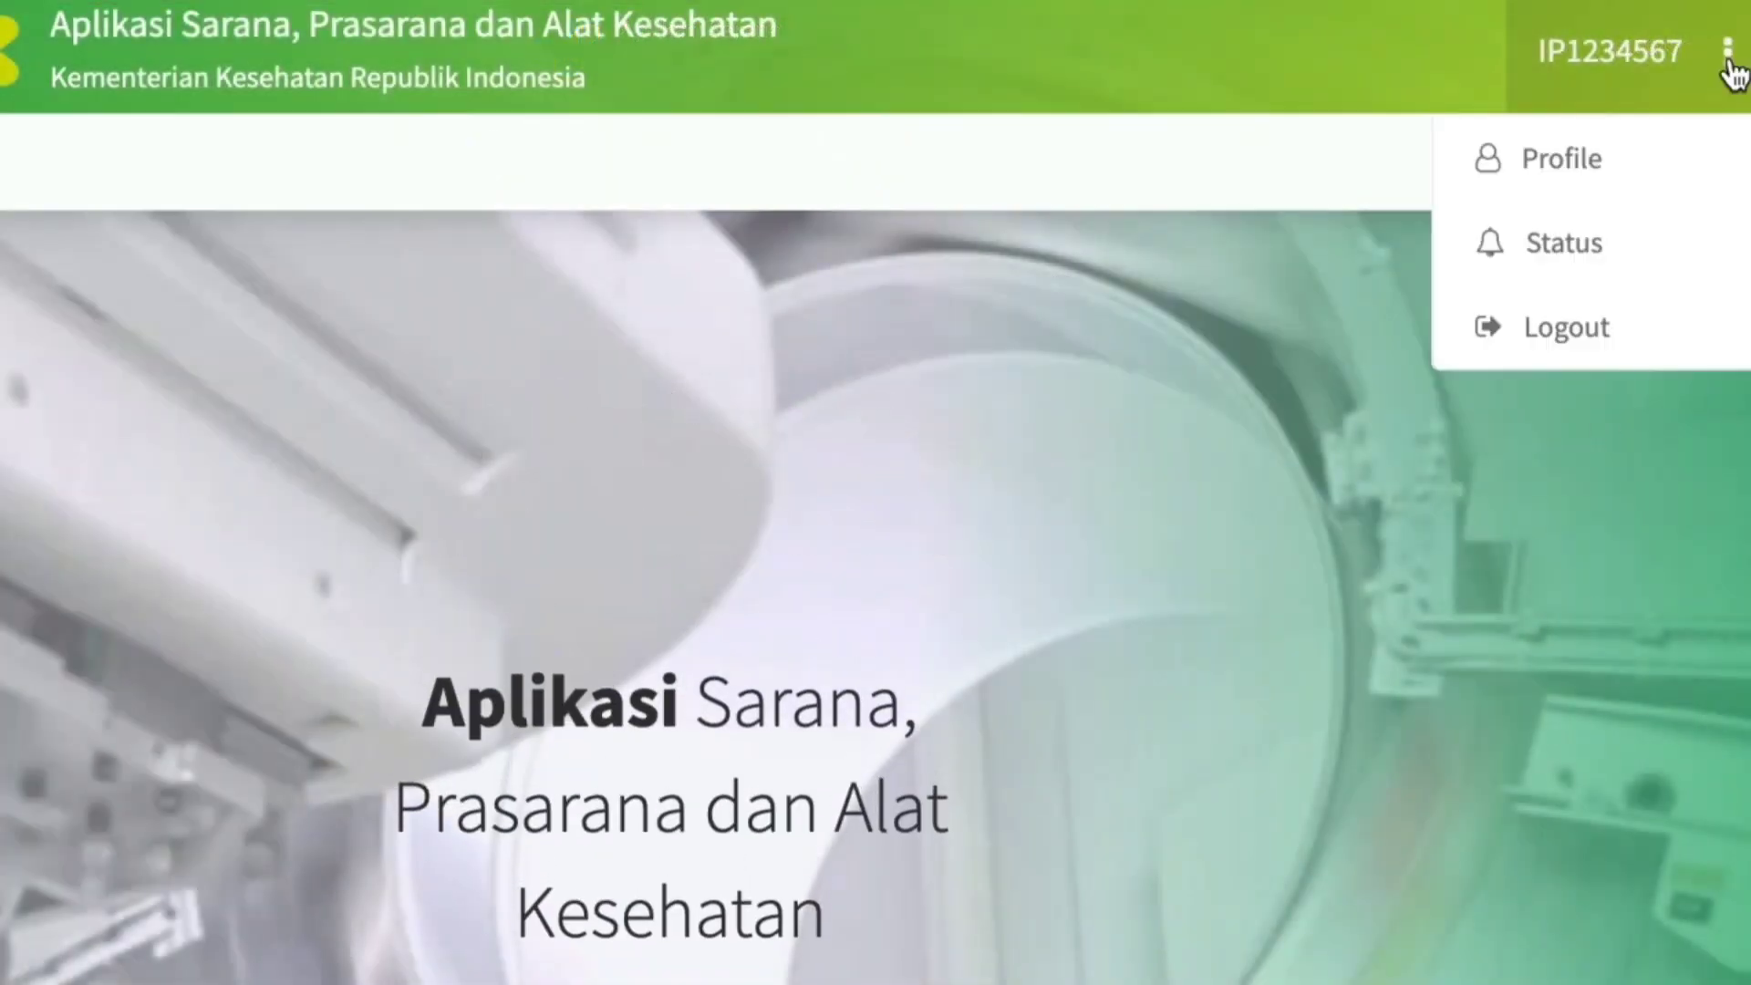
{"action": "left_click", "coordinate": [1577, 159]}
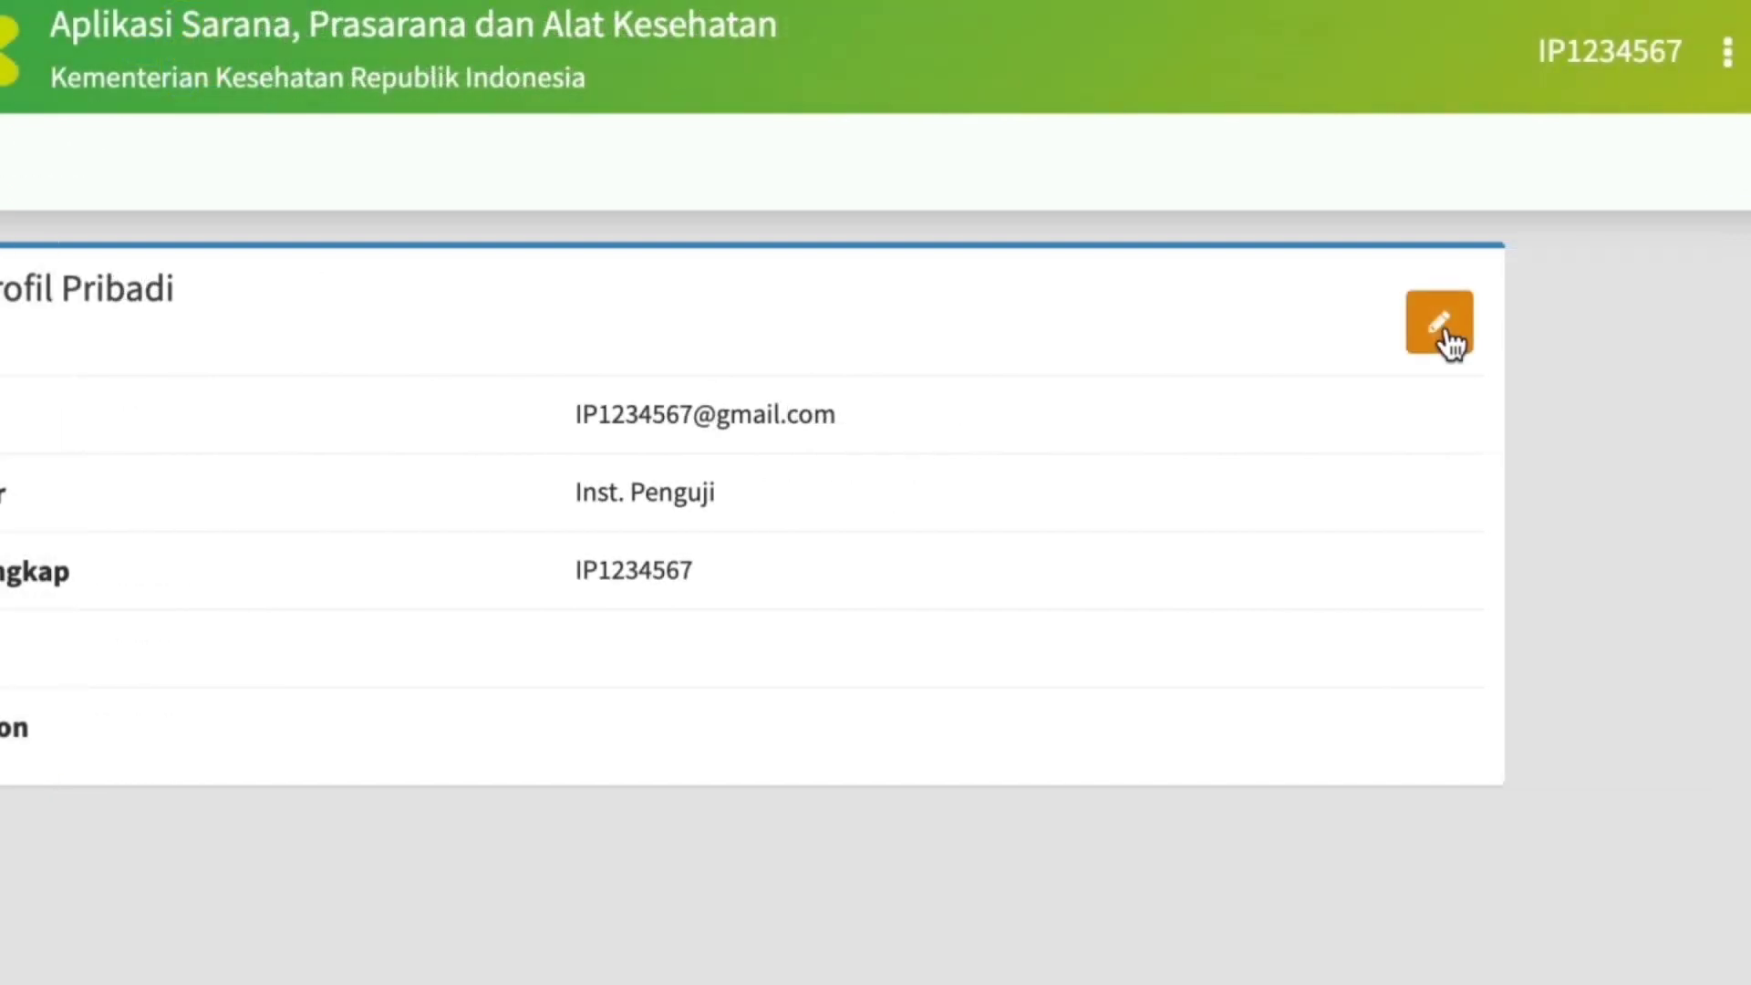
{"action": "left_click", "coordinate": [1439, 324]}
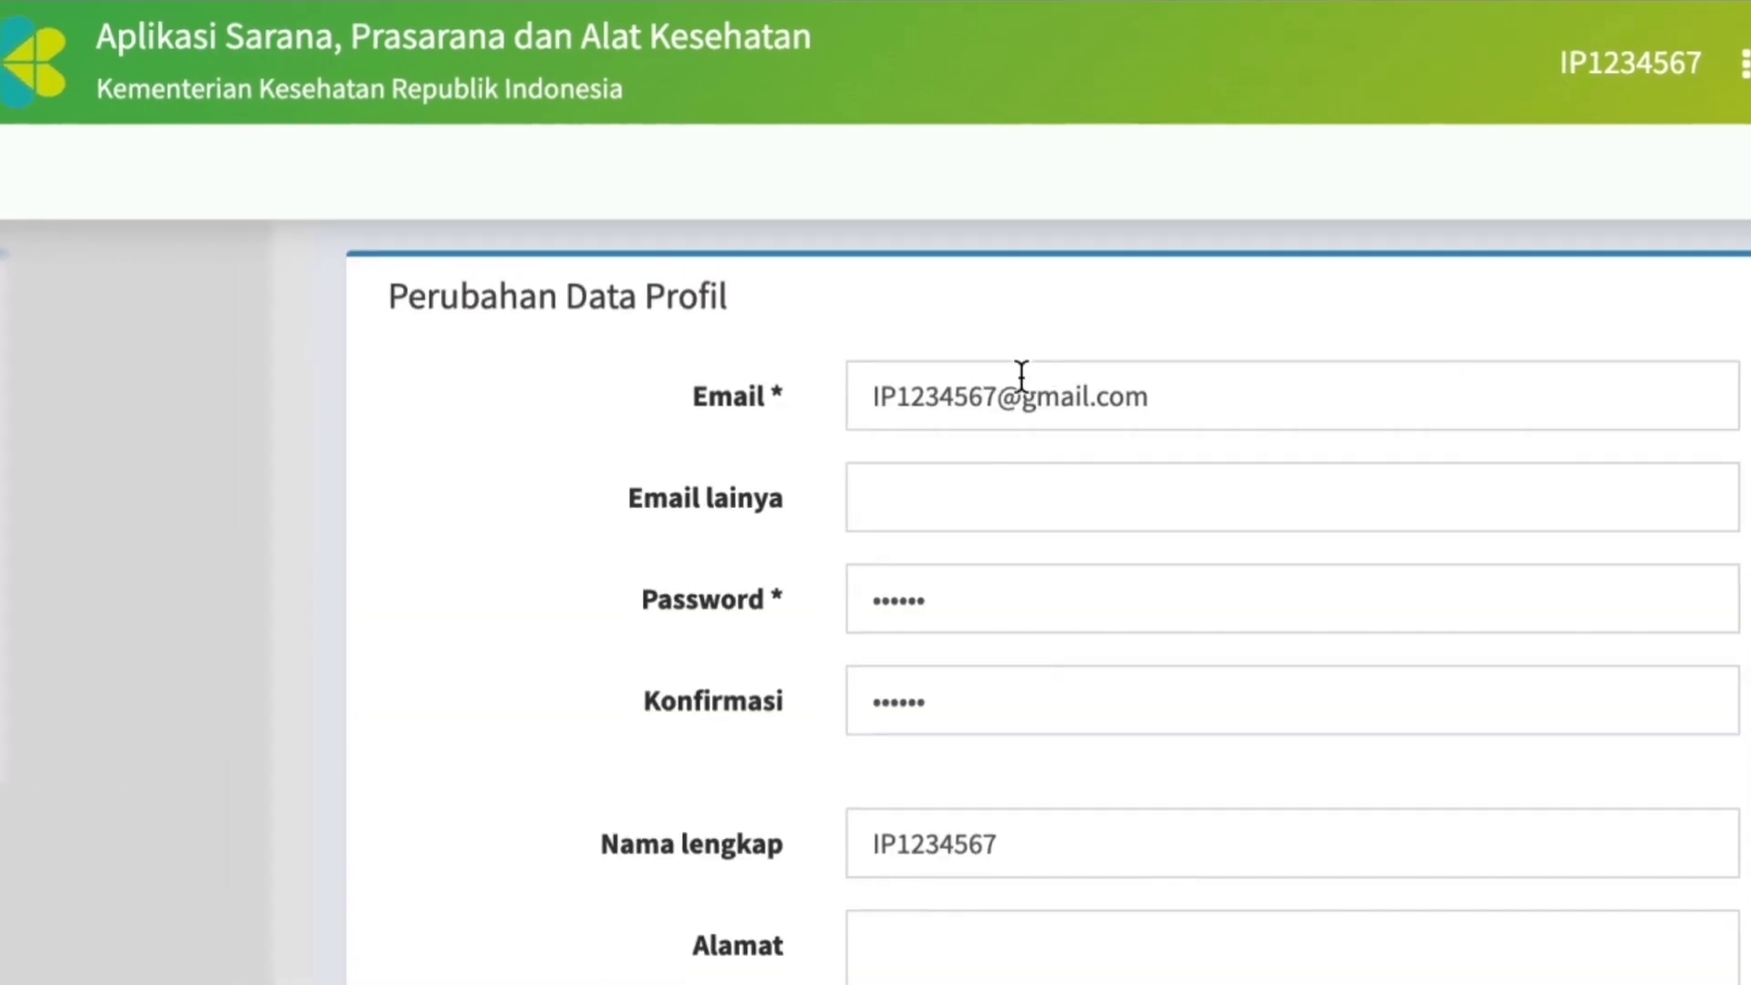
Replace the profile's main e-mail address and fill in the alternative e-mail address (Email lainya).
{"action": "left_click_drag", "start_coordinate": [997, 396], "coordinate": [831, 395]}
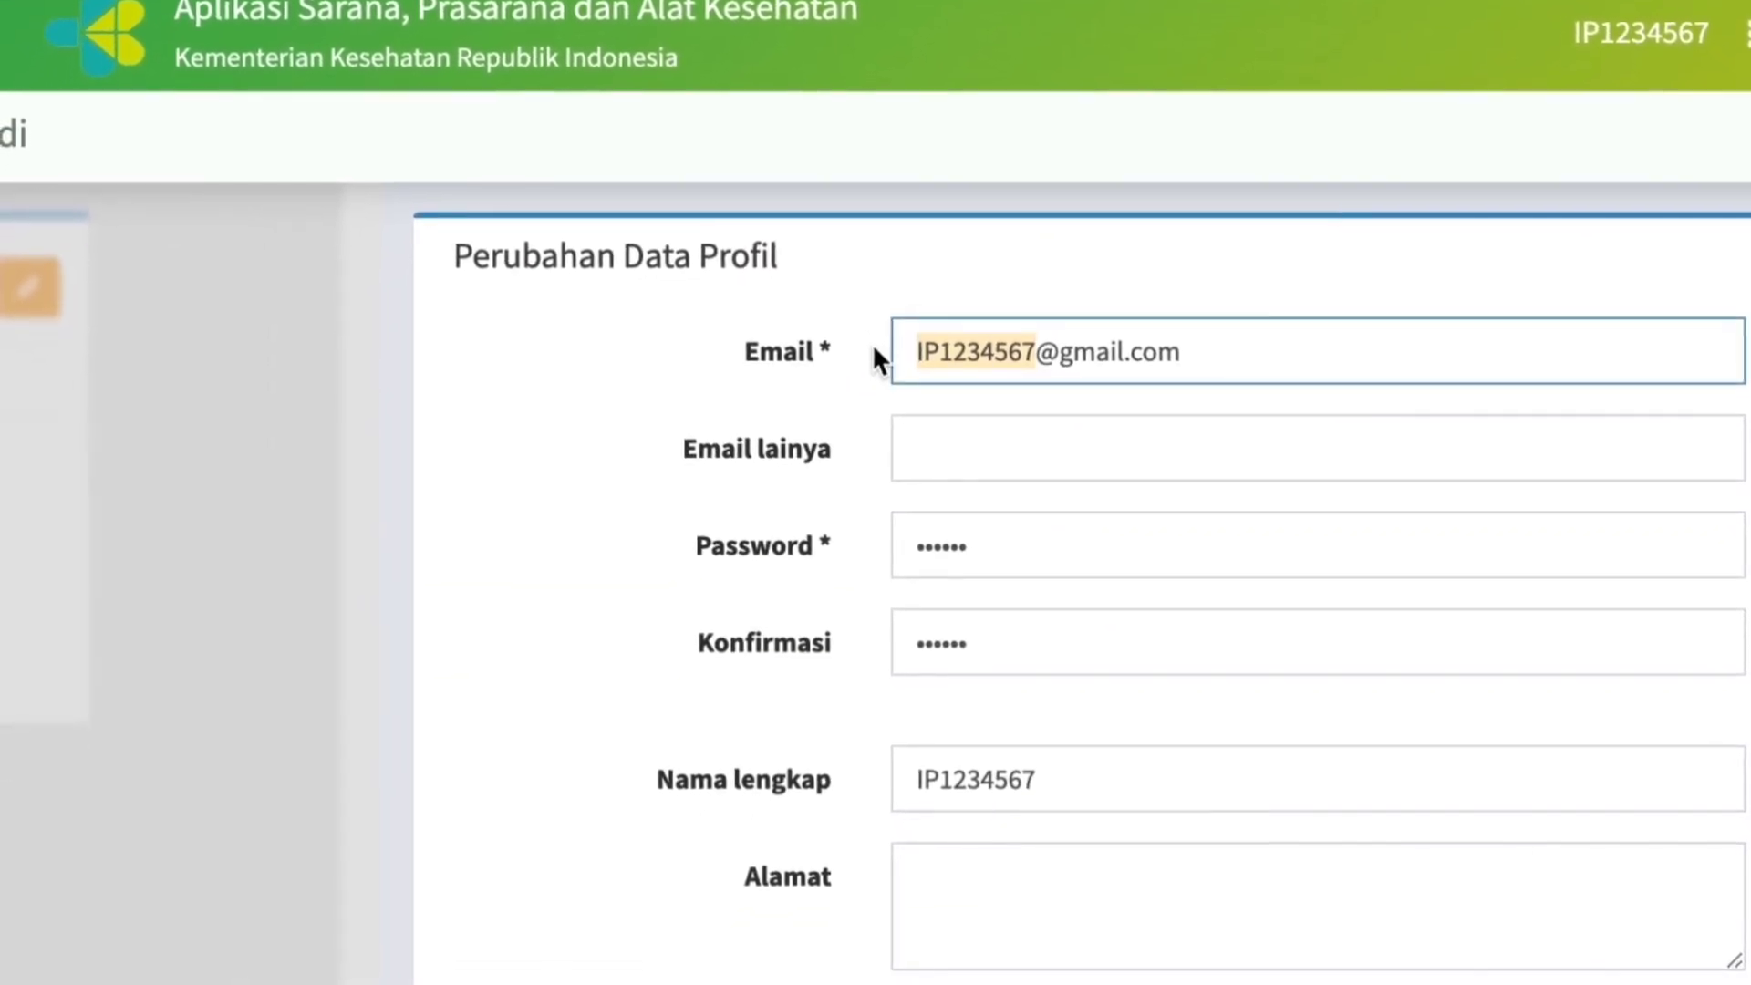
{"action": "type", "text": "asmara"}
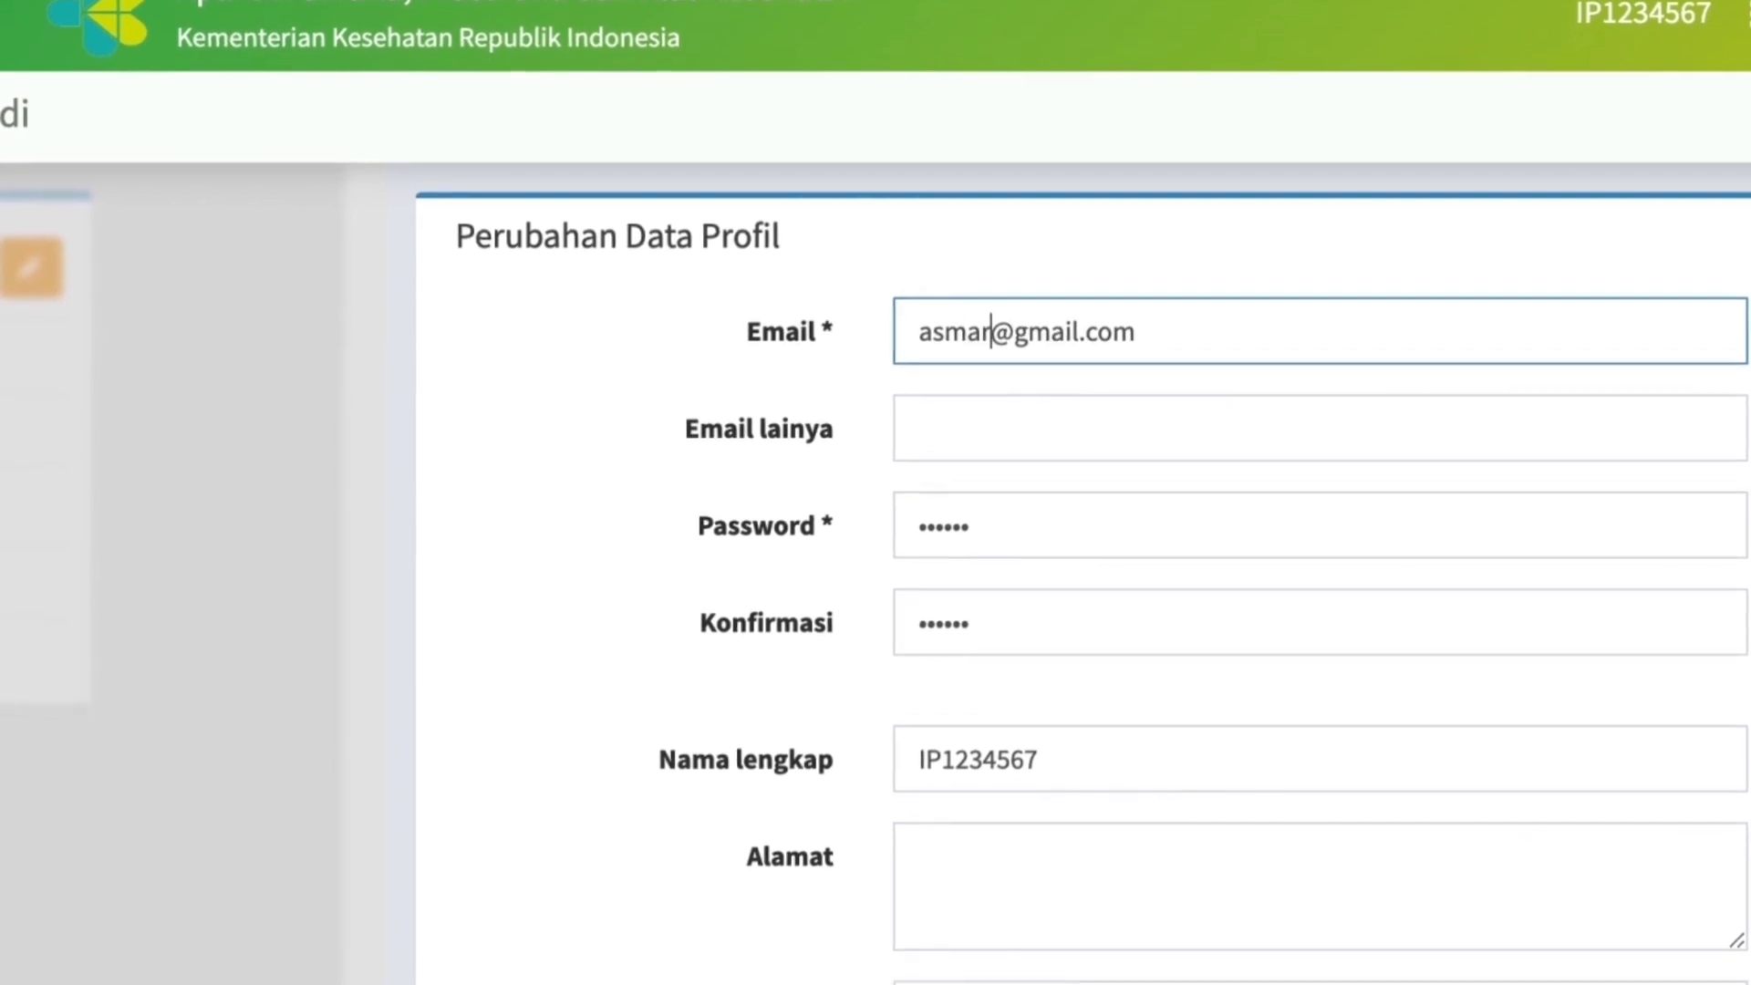
{"action": "left_click", "coordinate": [938, 420]}
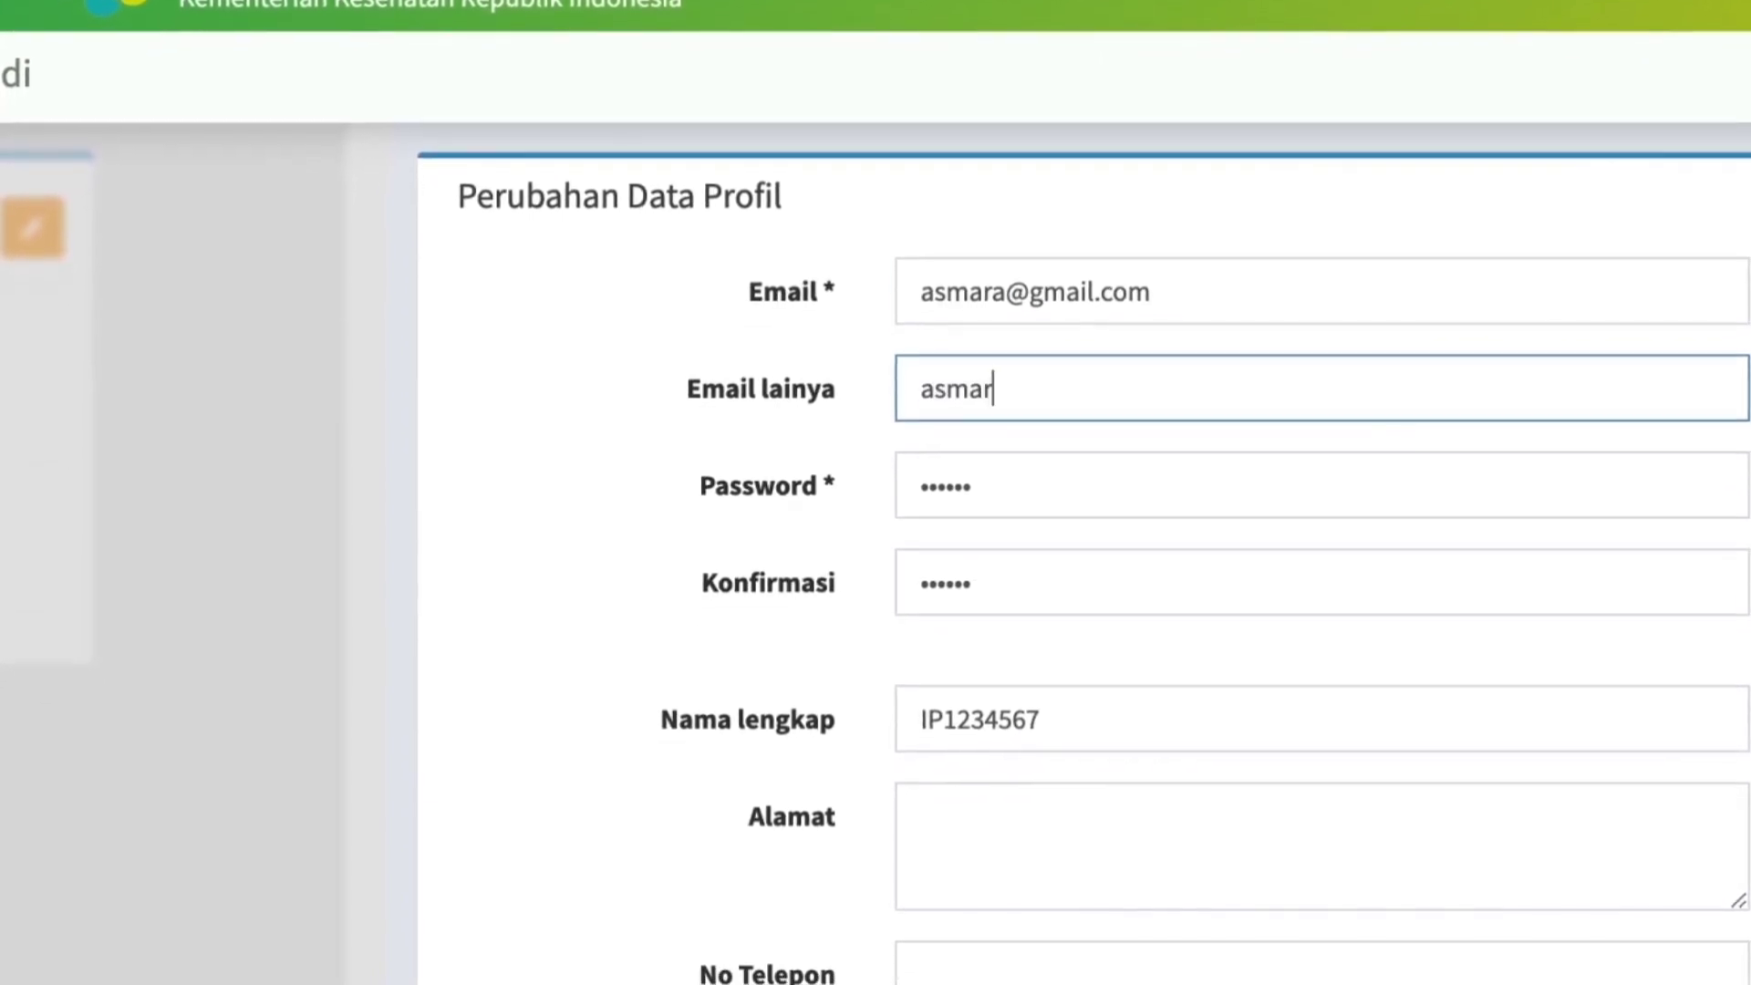
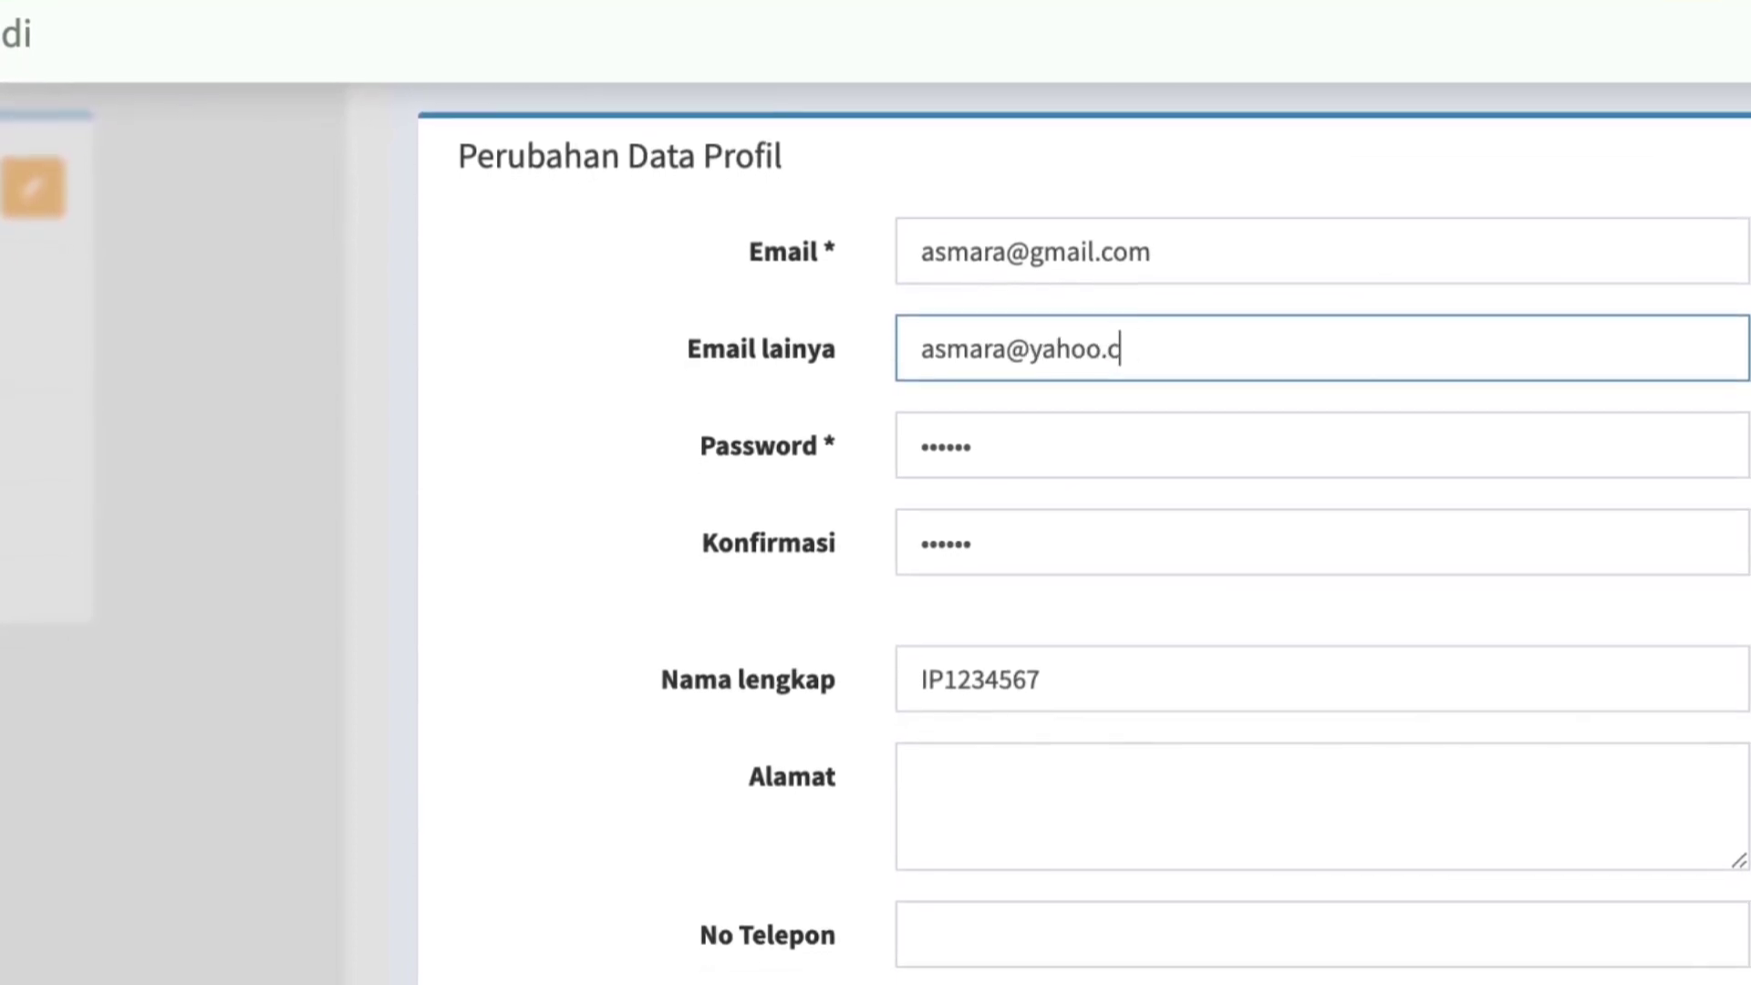
Replace the account password and enter the same password in the confirmation field (Konfirmasi).
{"action": "left_click", "coordinate": [1011, 456]}
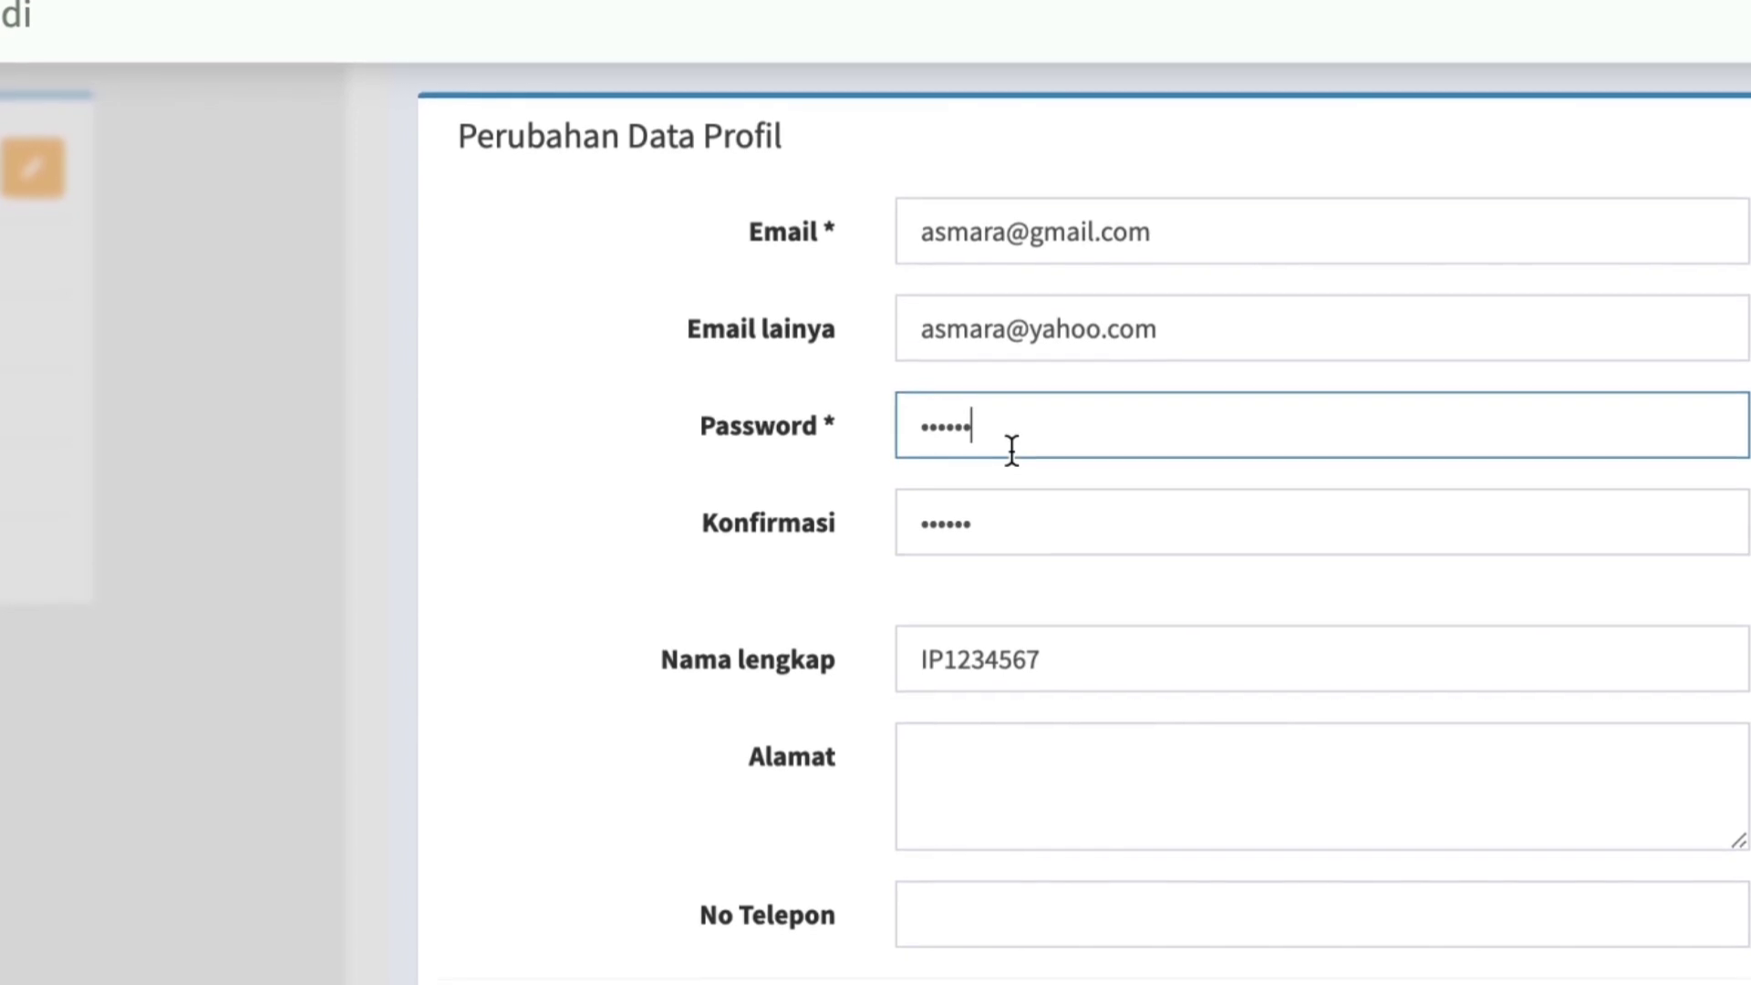
{"action": "key", "text": "BackSpace"}
{"action": "key", "text": "BackSpace"}
{"action": "key", "text": "BackSpace"}
{"action": "key", "text": "BackSpace"}
{"action": "key", "text": "BackSpace"}
{"action": "key", "text": "BackSpace"}
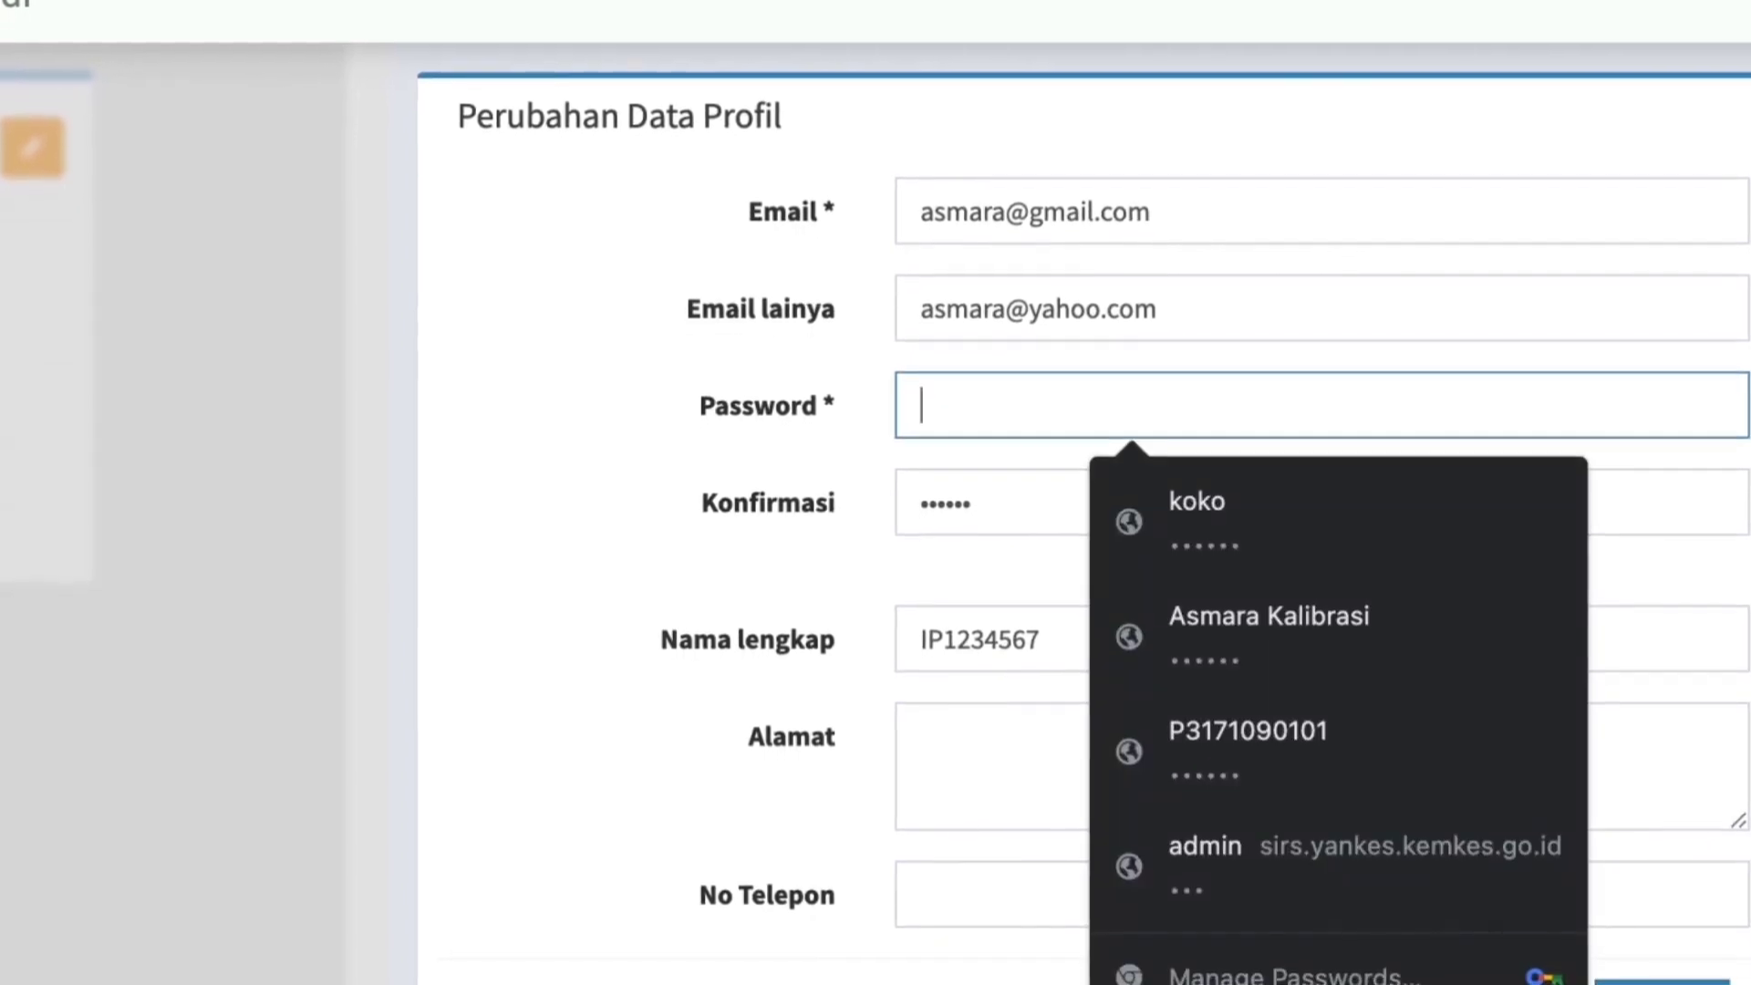
{"action": "type", "text": "123456"}
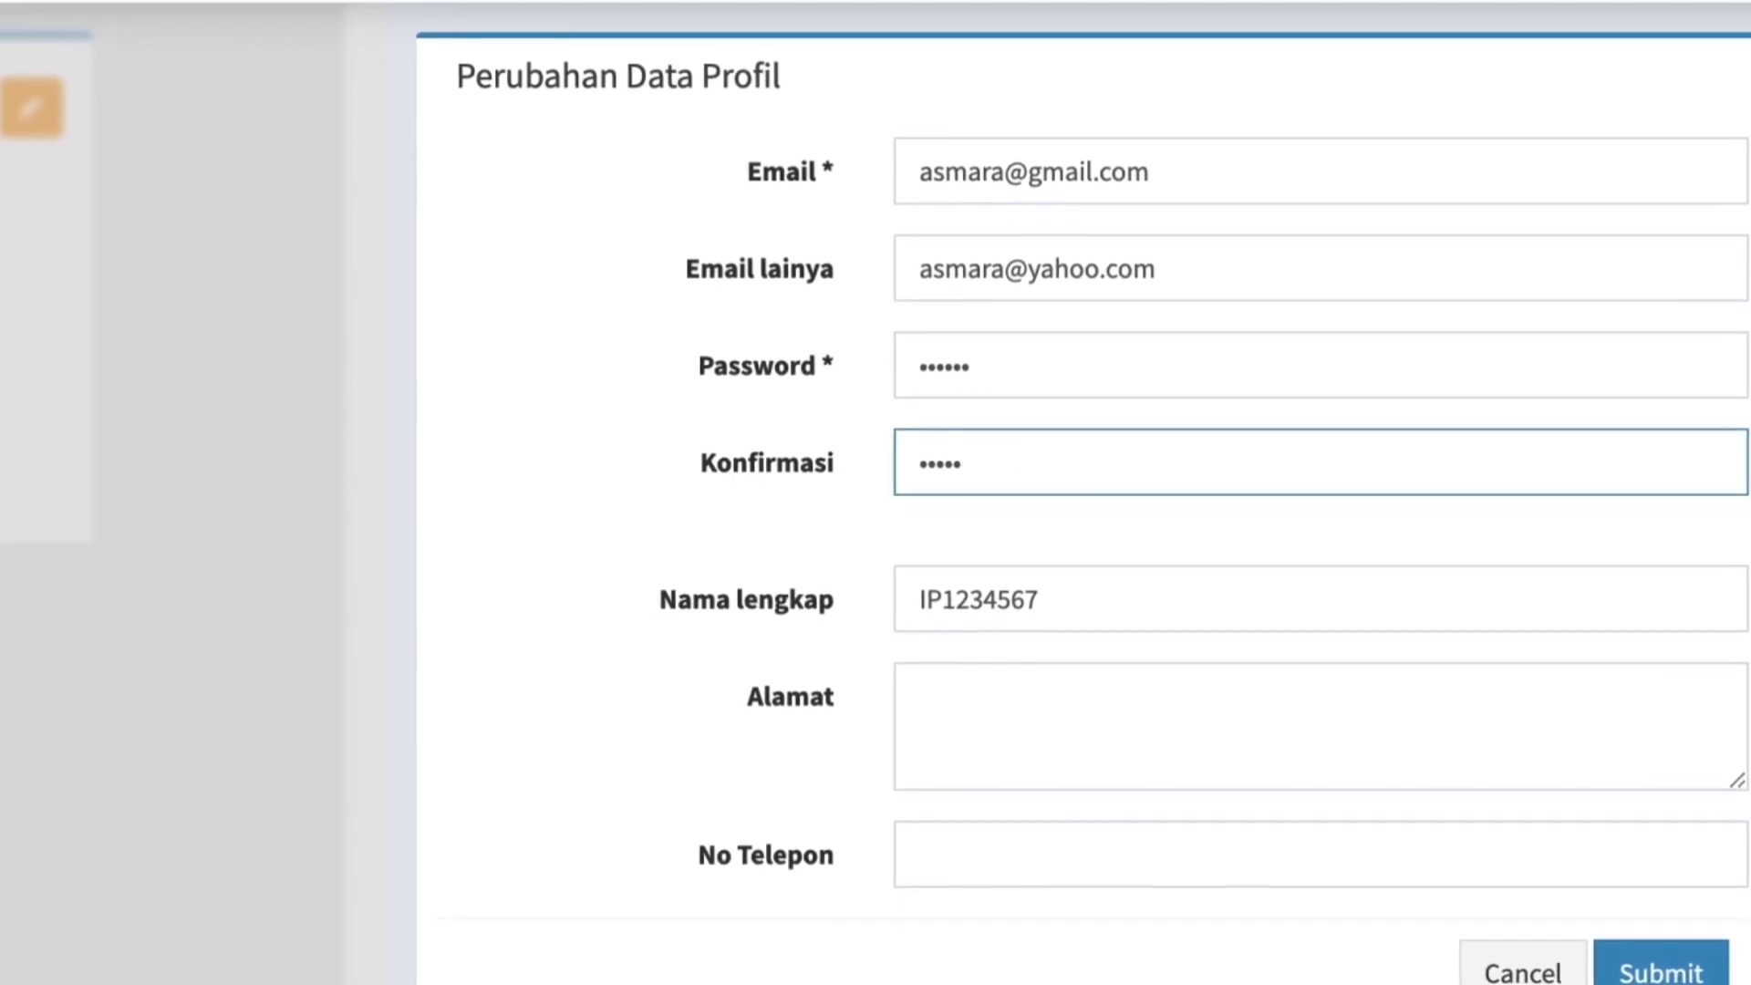
{"action": "key", "text": "BackSpace"}
{"action": "key", "text": "BackSpace"}
{"action": "key", "text": "BackSpace"}
{"action": "type", "text": "12"}
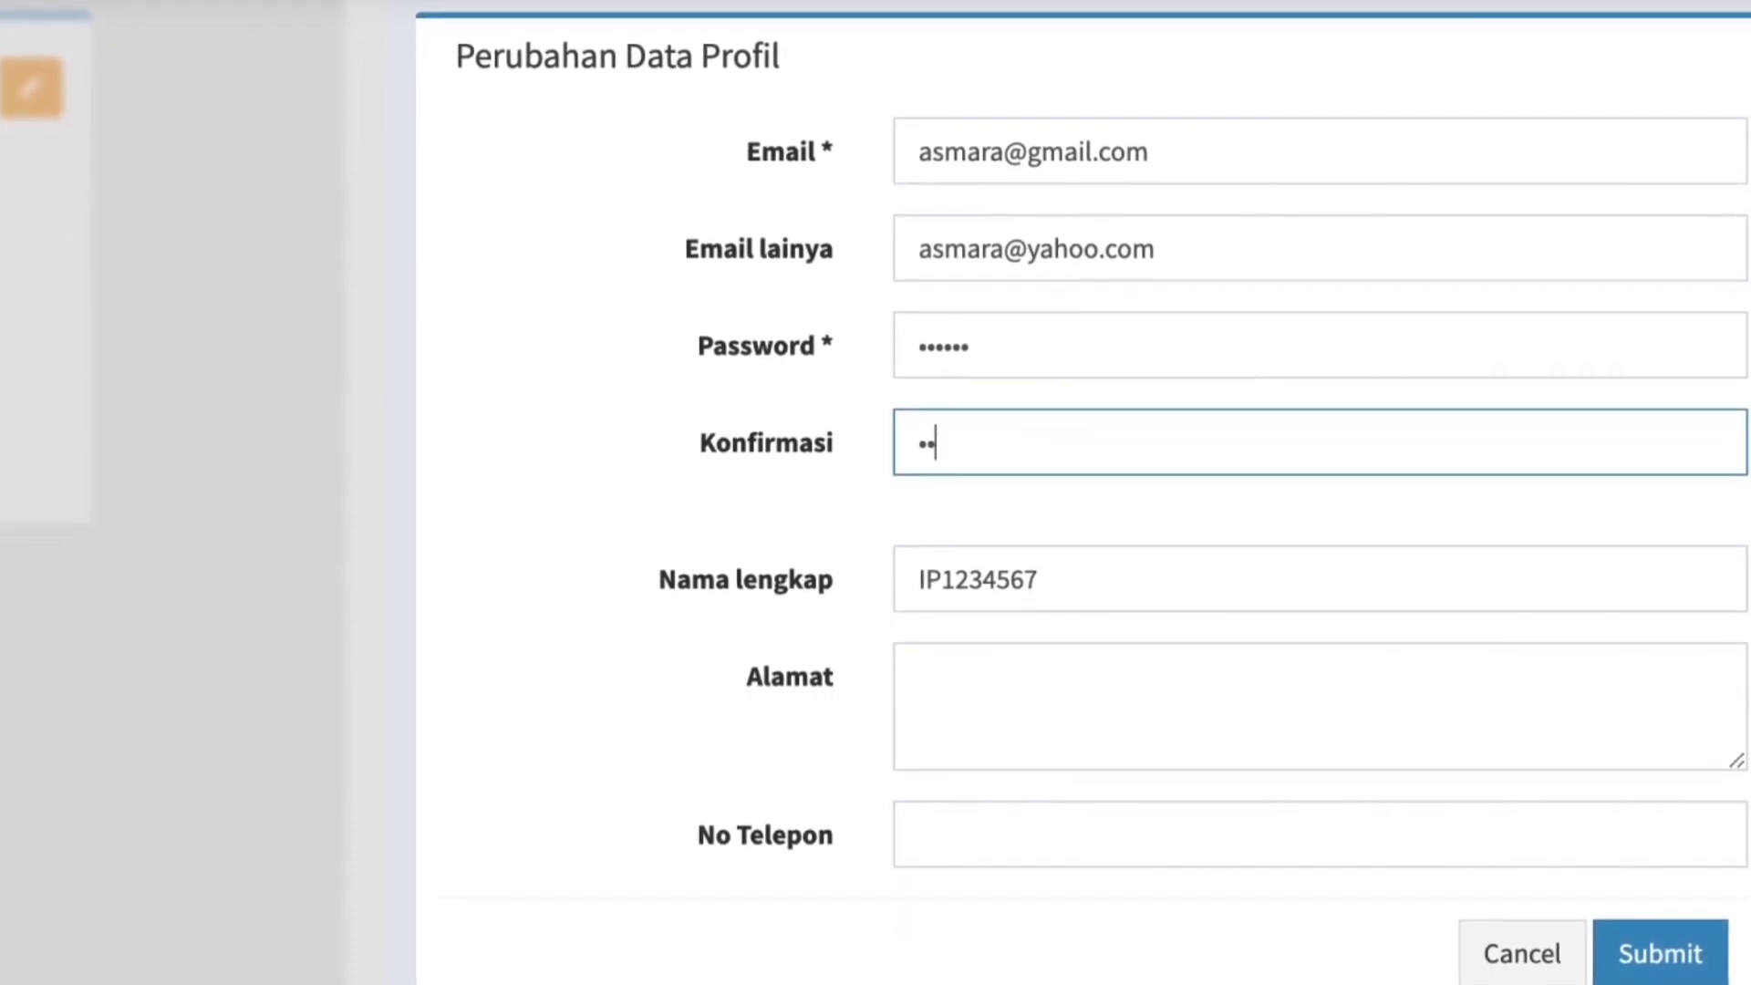
{"action": "type", "text": "3456"}
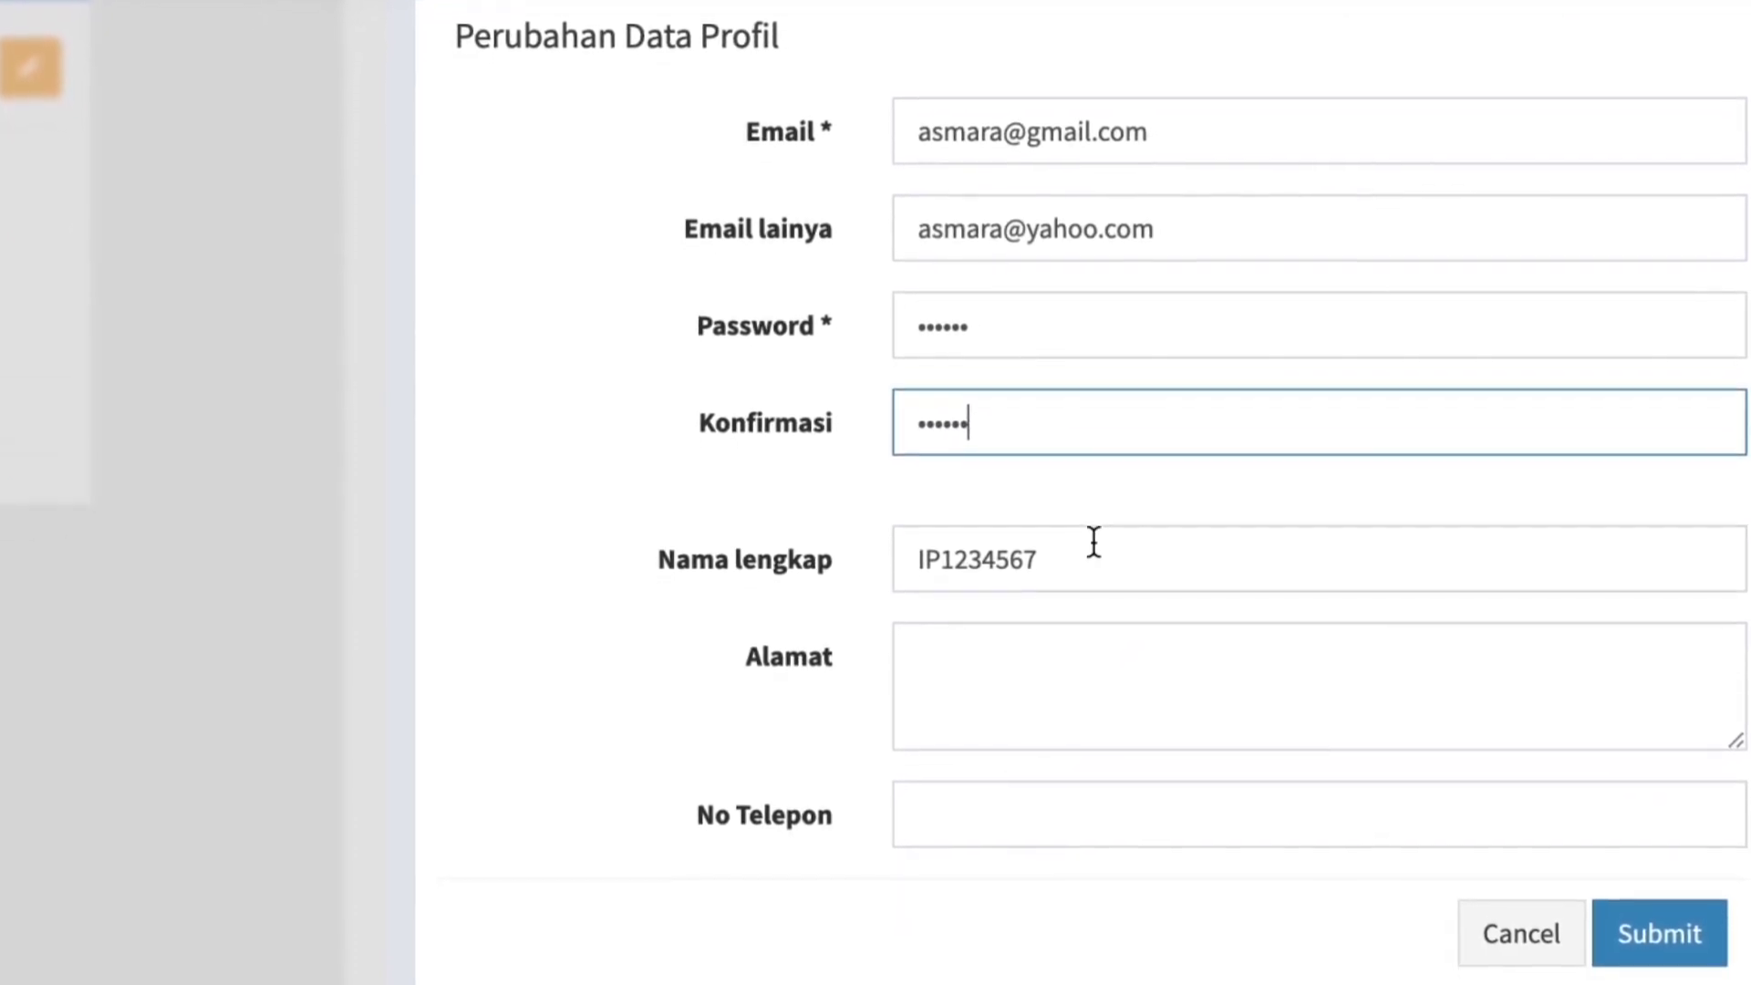
Enter the profile's full name, postal address and phone number, and submit the profile changes.
{"action": "left_click", "coordinate": [1093, 556]}
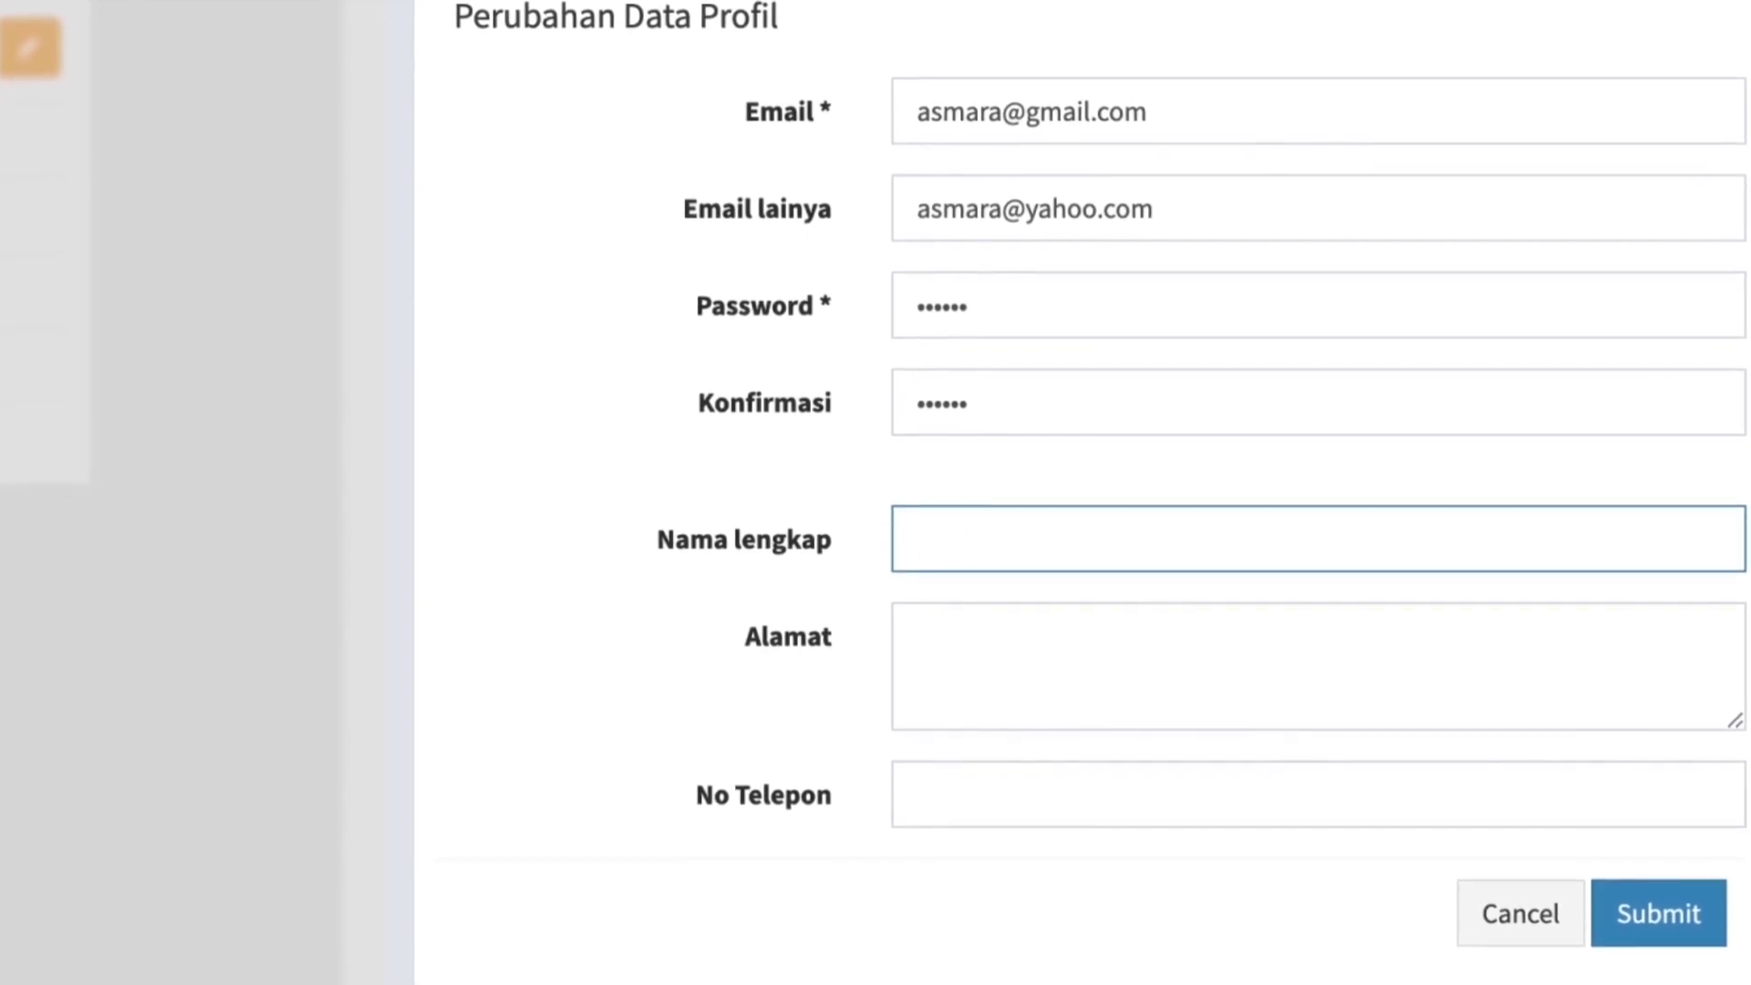
{"action": "type", "text": "K"}
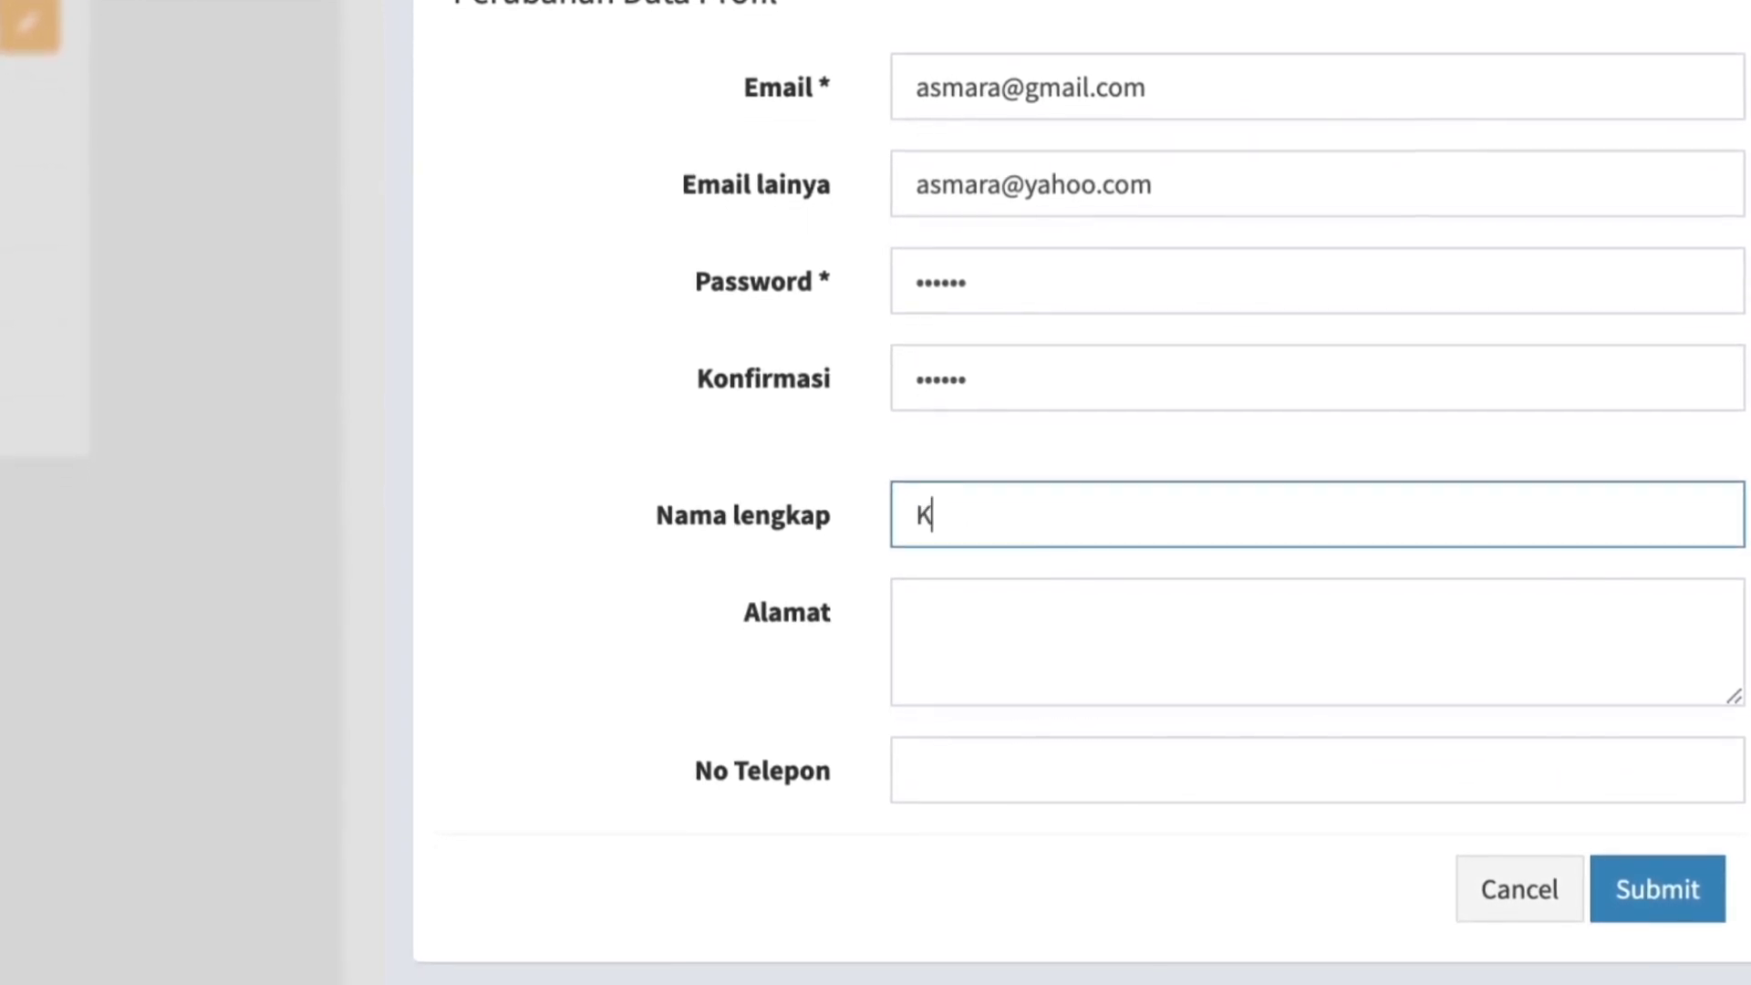
{"action": "type", "text": "oko"}
{"action": "left_click", "coordinate": [997, 621]}
{"action": "type", "text": "Perum Summarecon Bekasi"}
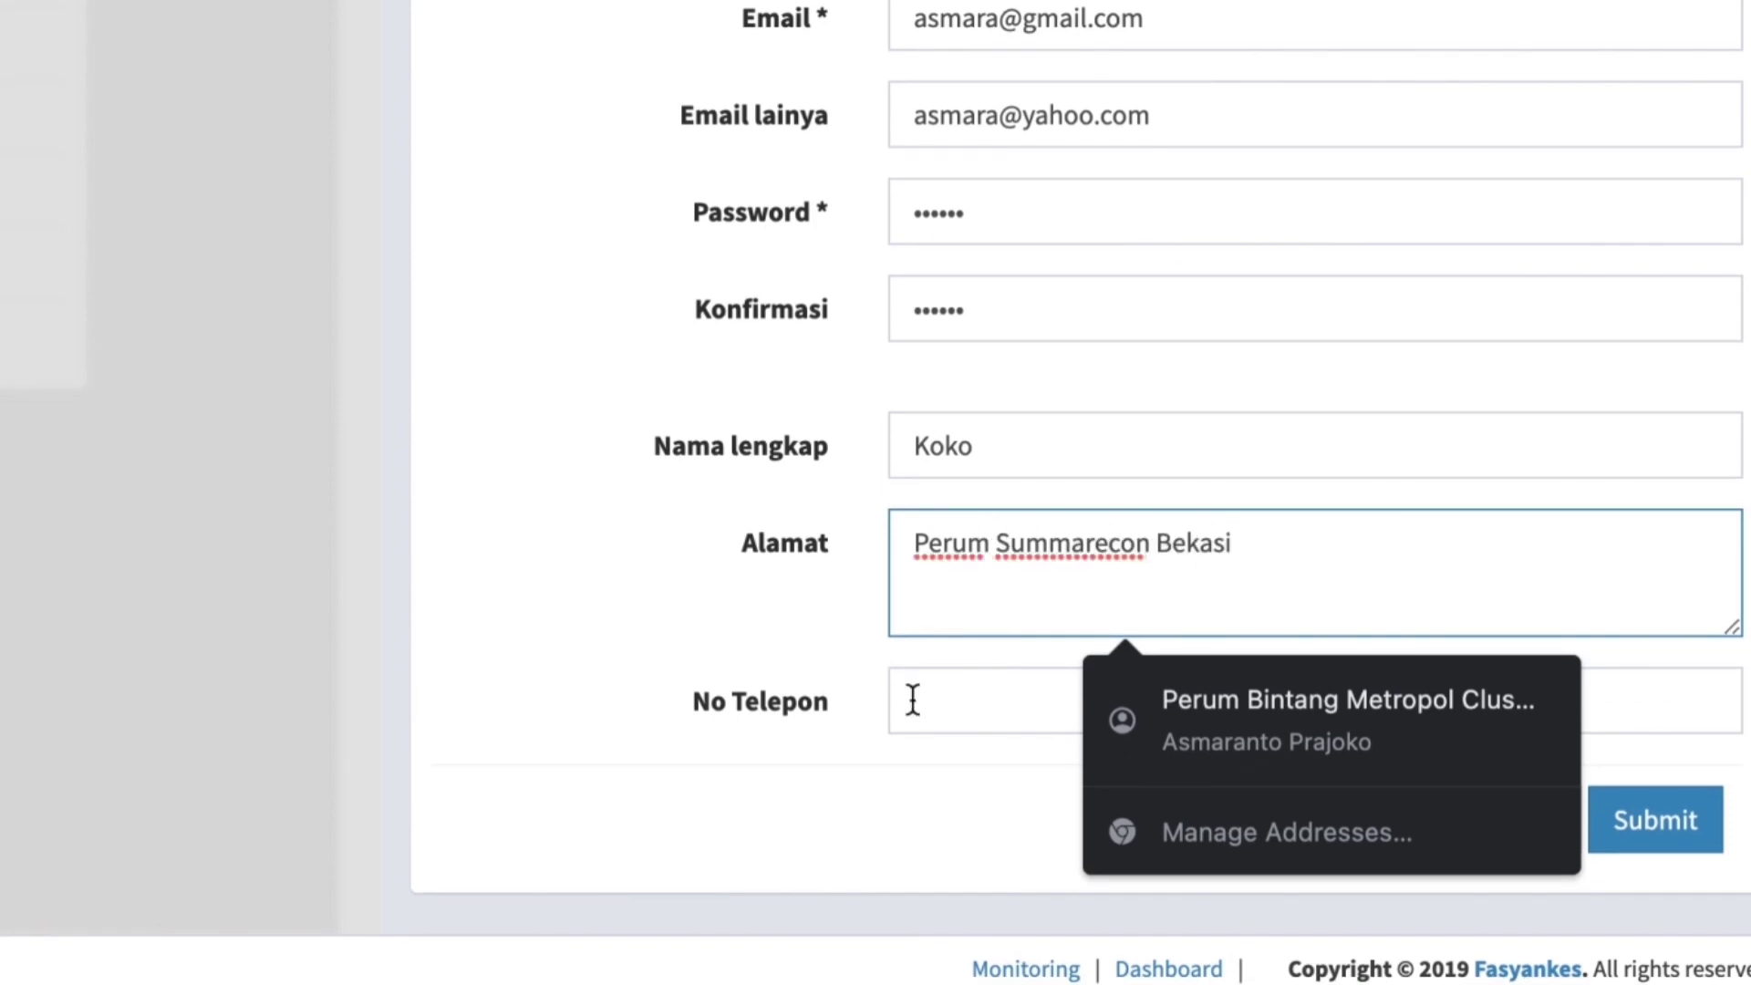
{"action": "left_click", "coordinate": [913, 701]}
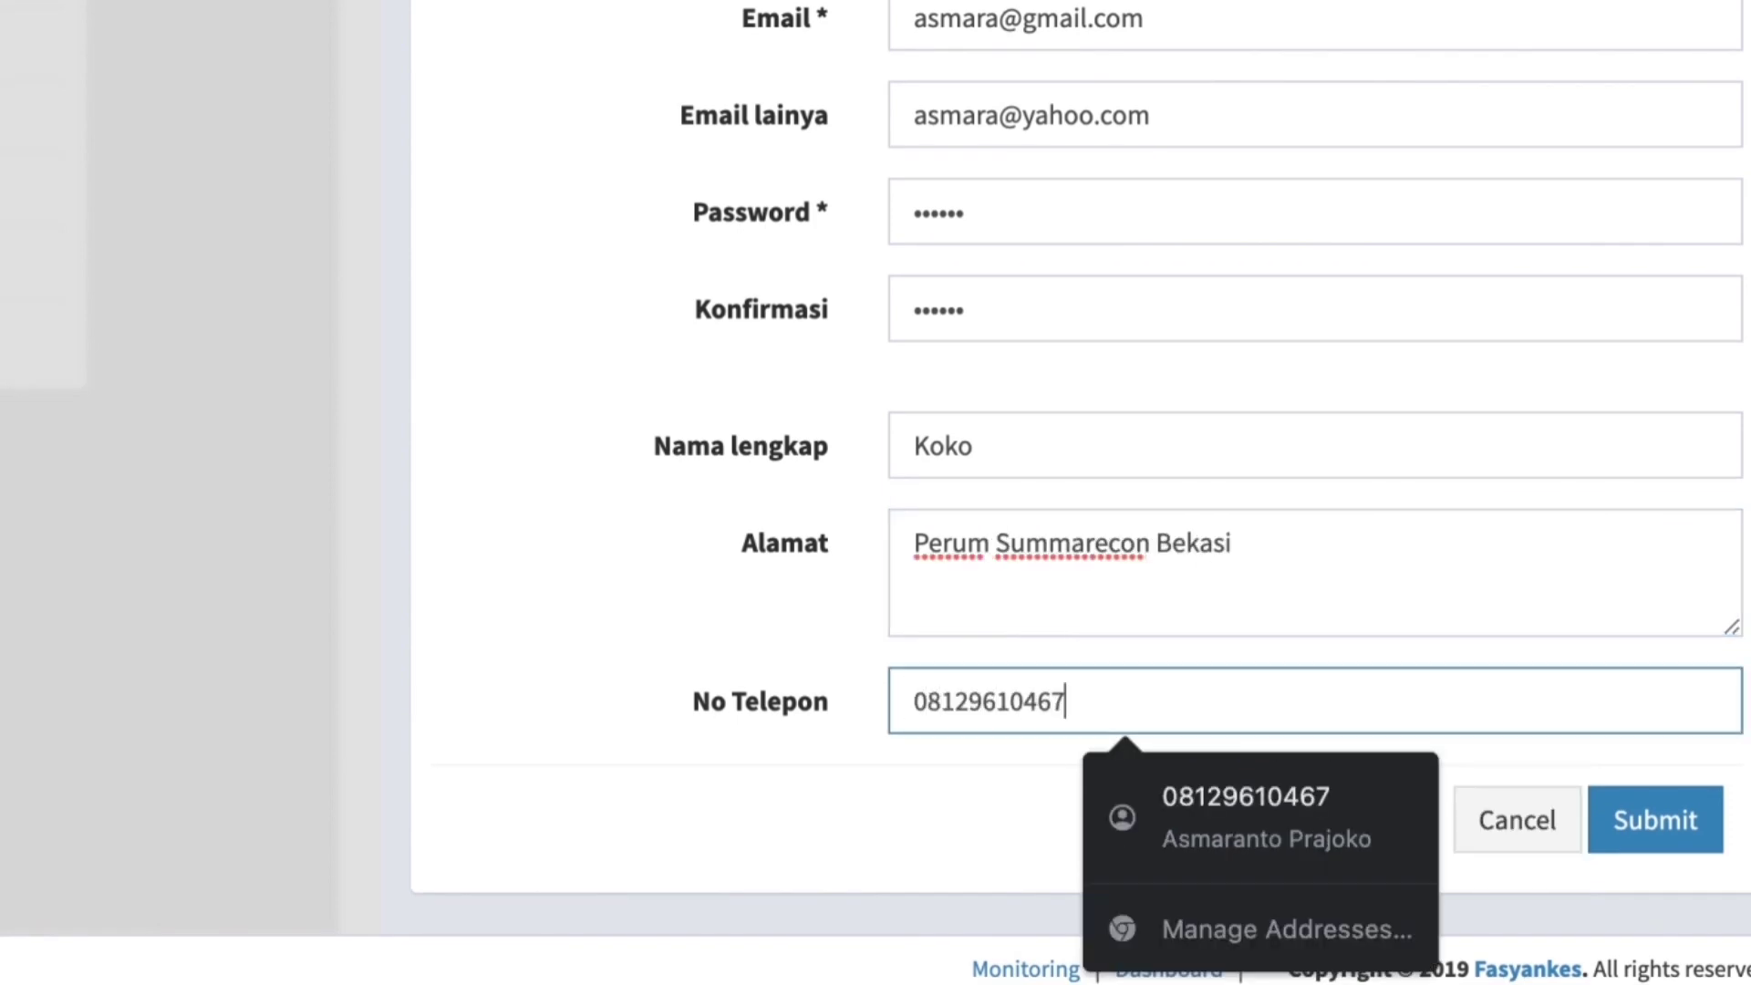
{"action": "left_click", "coordinate": [1662, 841]}
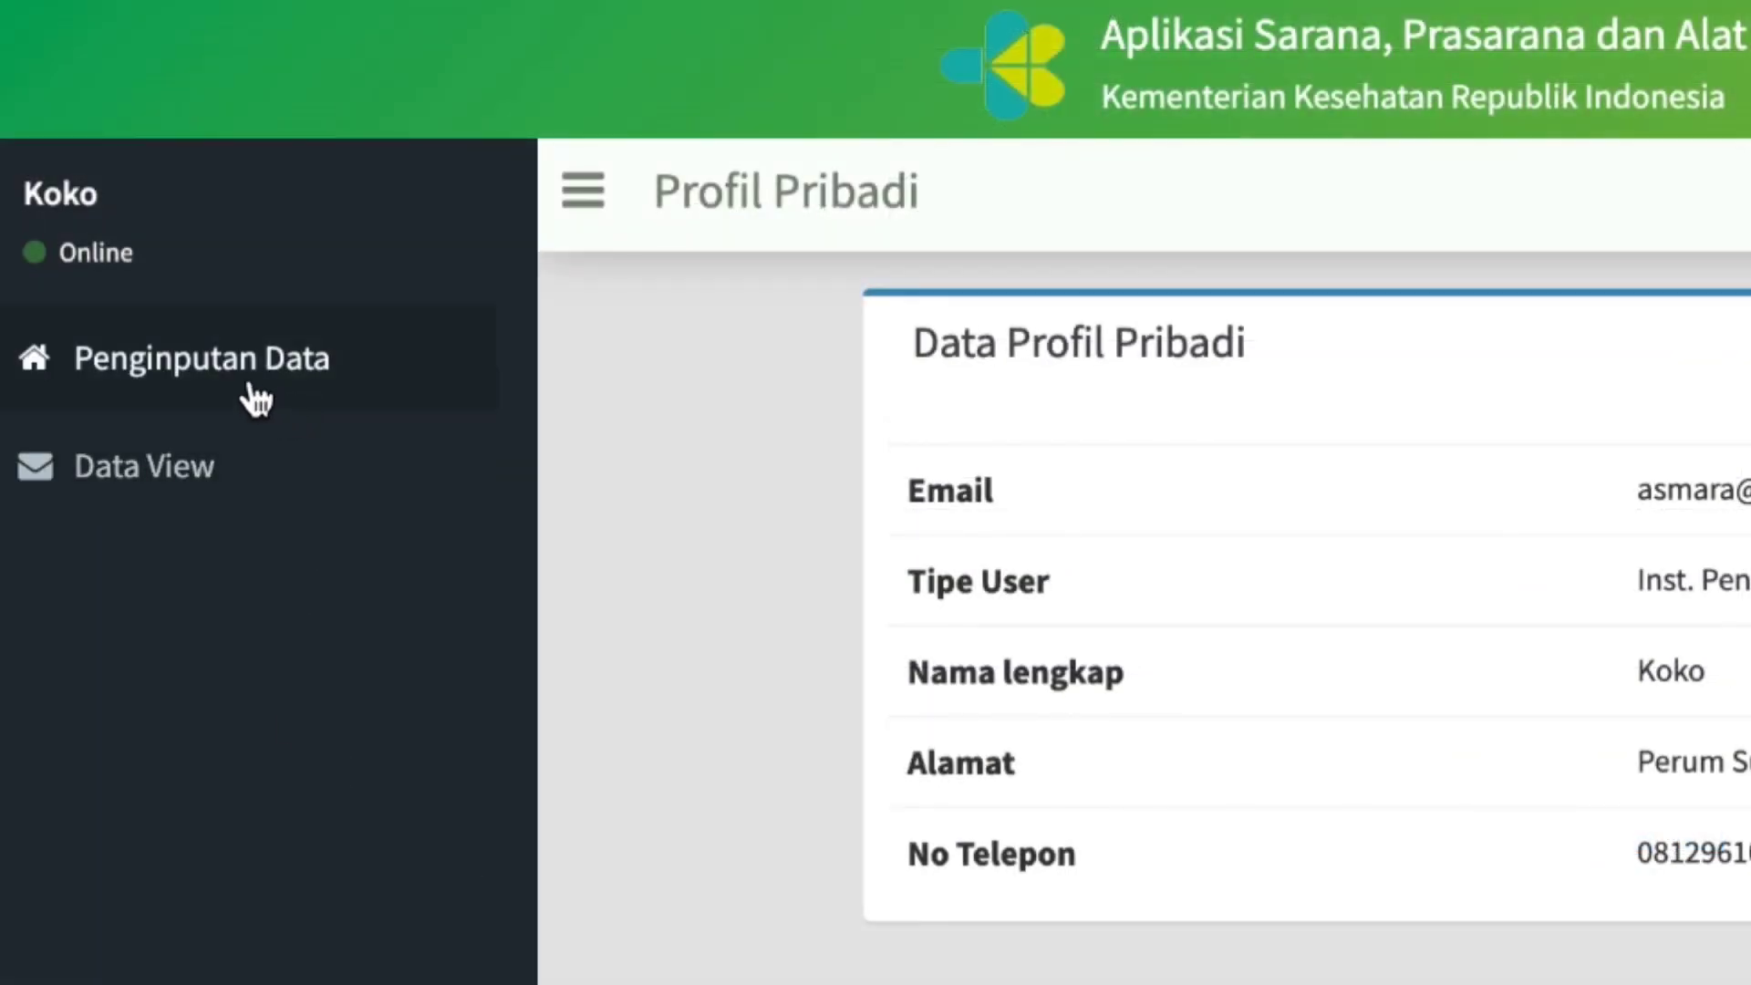
Open the institution's general data (Data Umum) for editing and change its name (Nama) to PT. AsmarA Kalibrasi.
{"action": "left_click", "coordinate": [233, 375]}
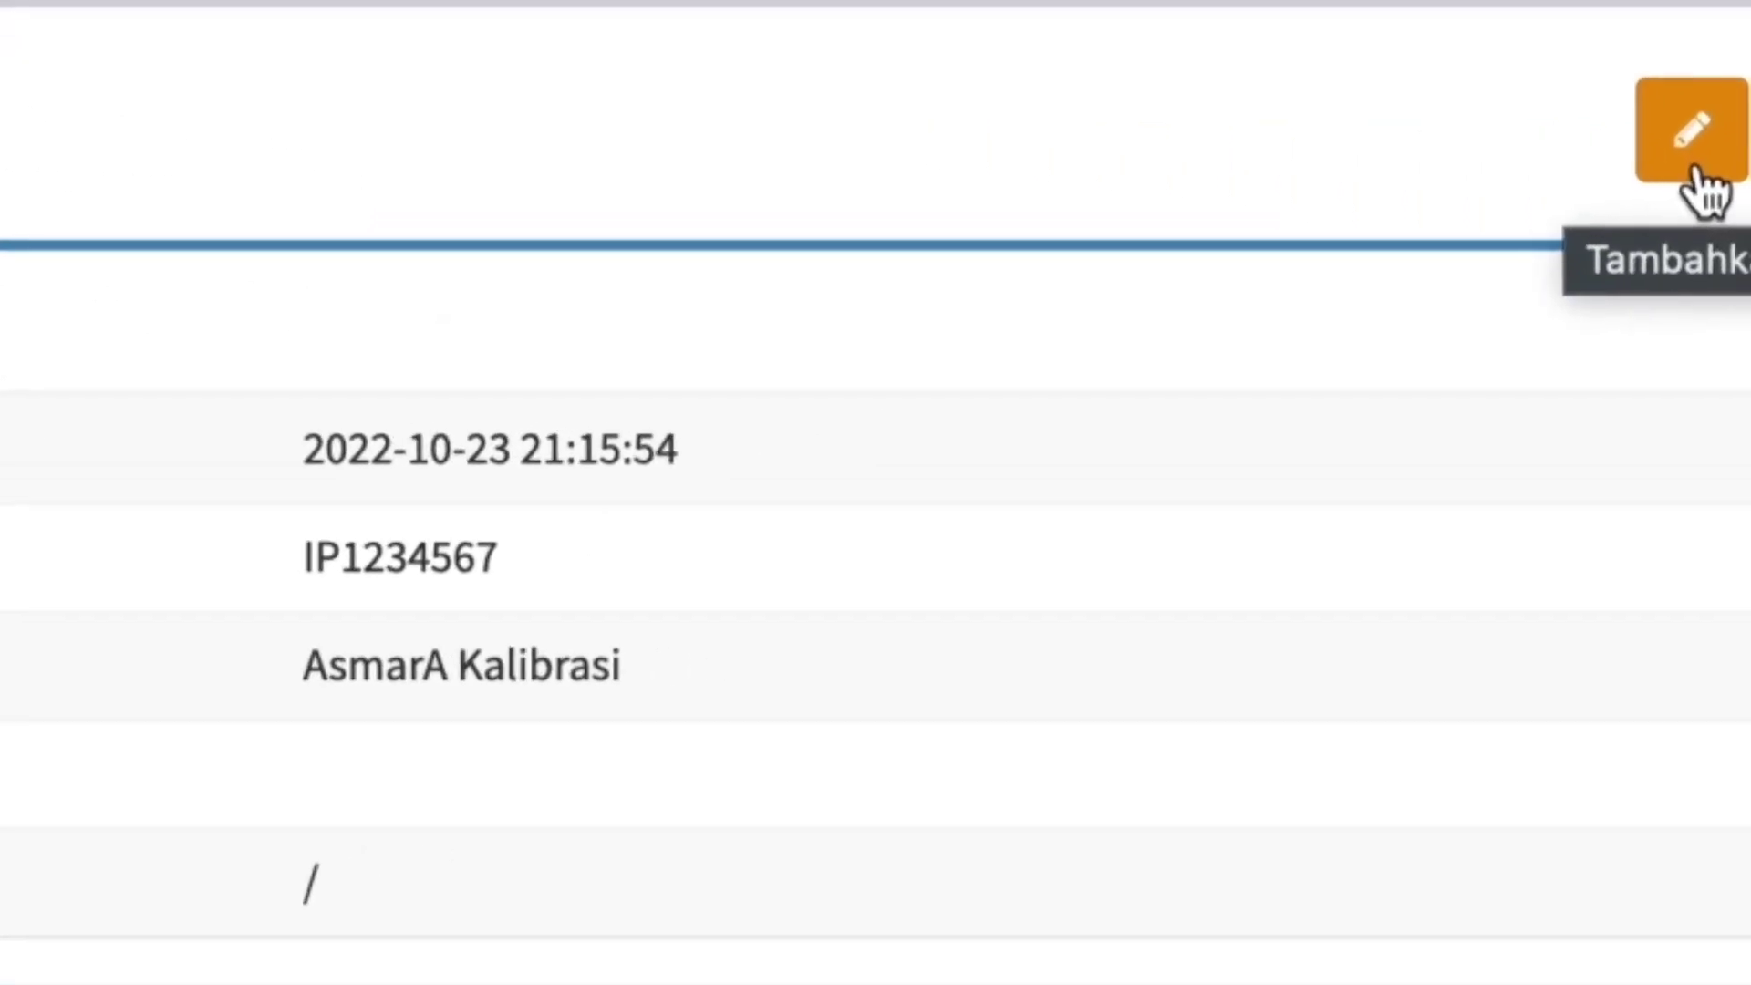
{"action": "left_click", "coordinate": [1695, 170]}
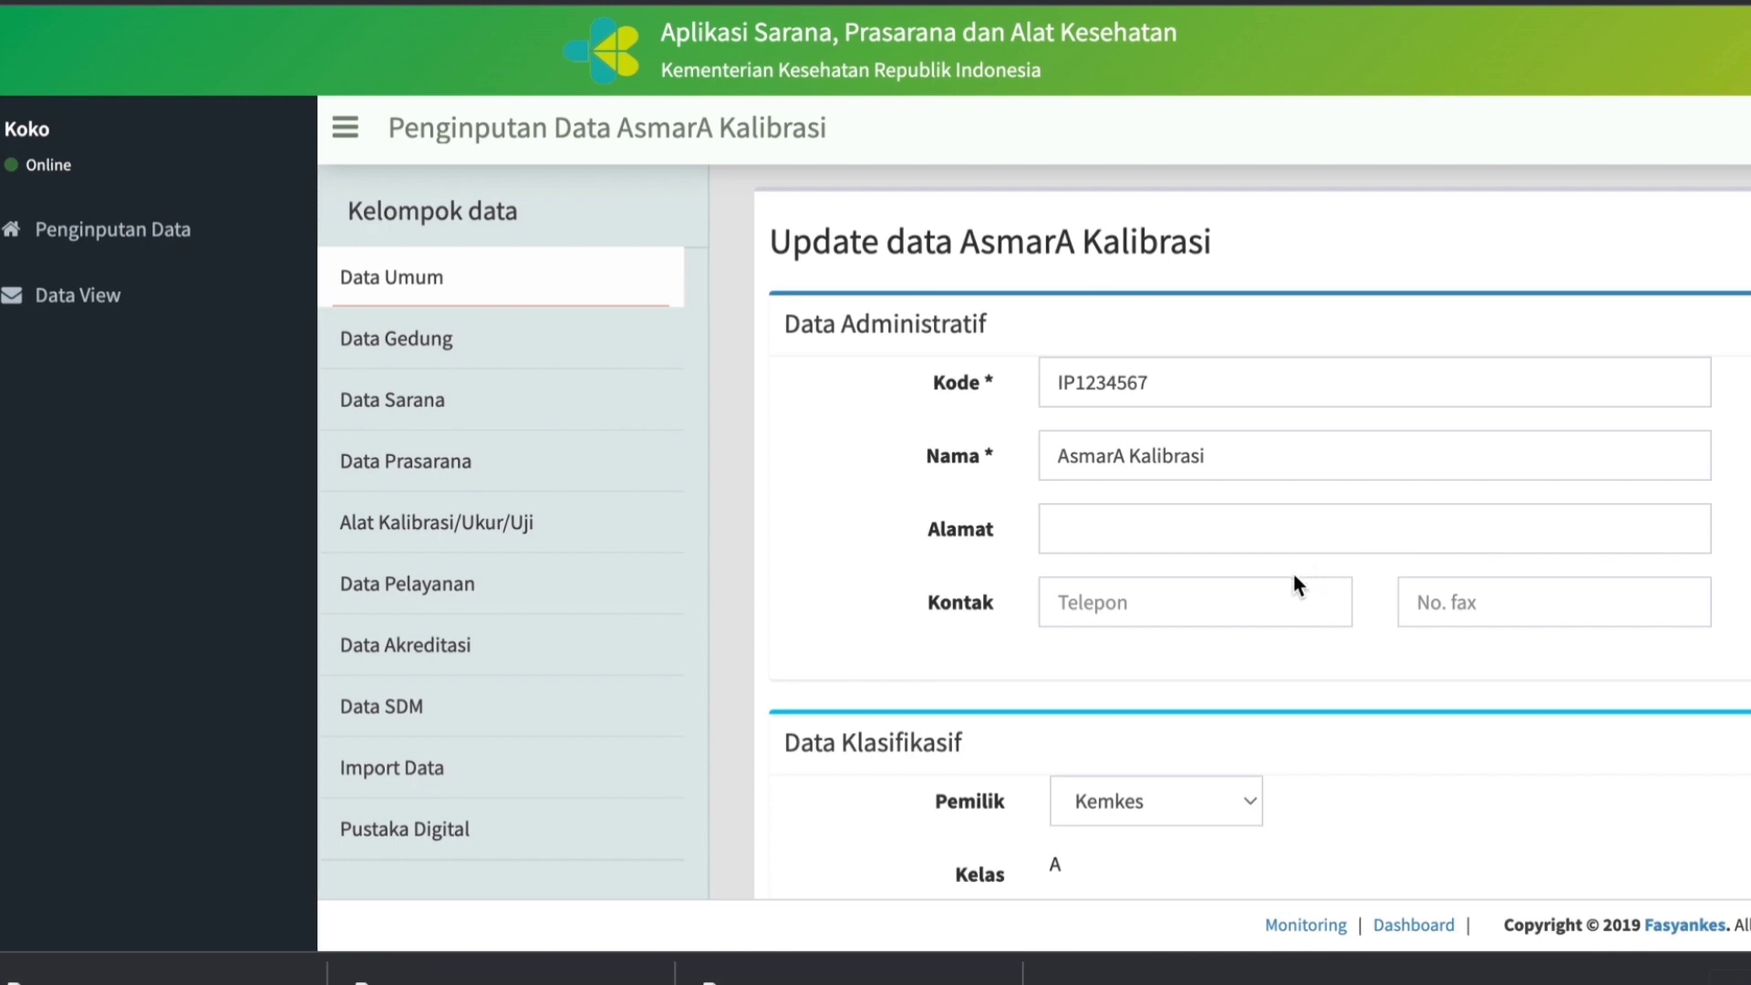
{"action": "left_click", "coordinate": [1169, 384]}
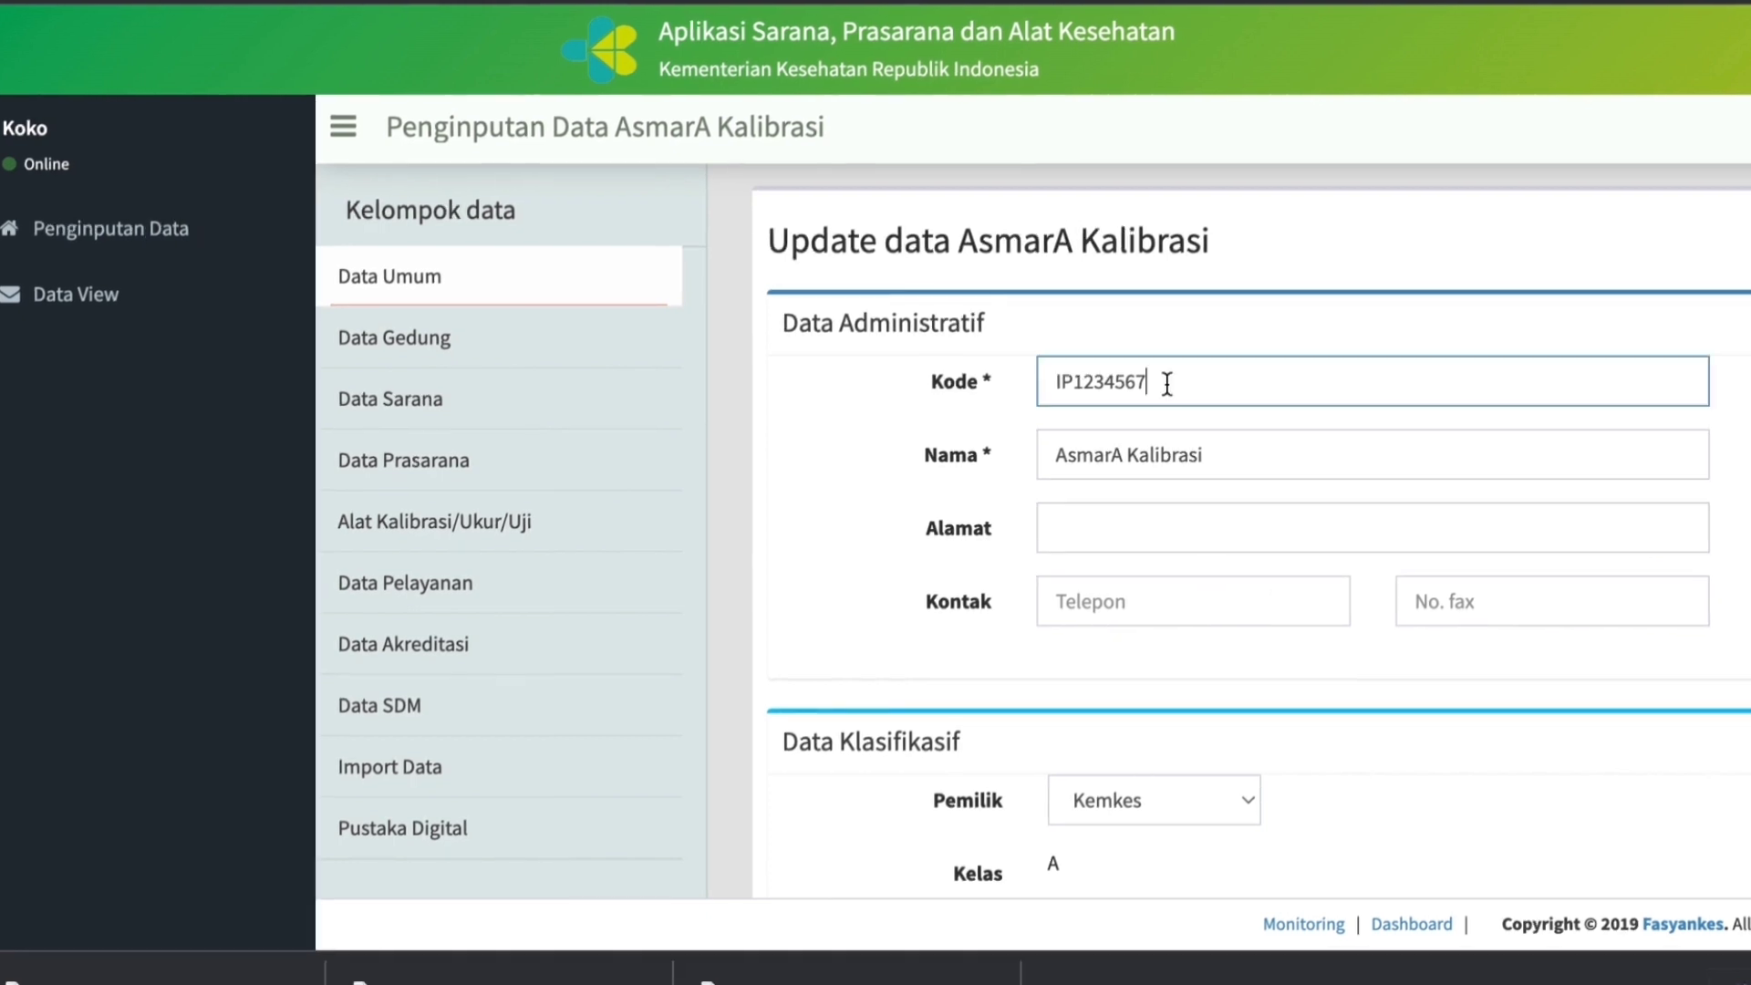
{"action": "left_click", "coordinate": [1056, 455]}
{"action": "type", "text": "PT."}
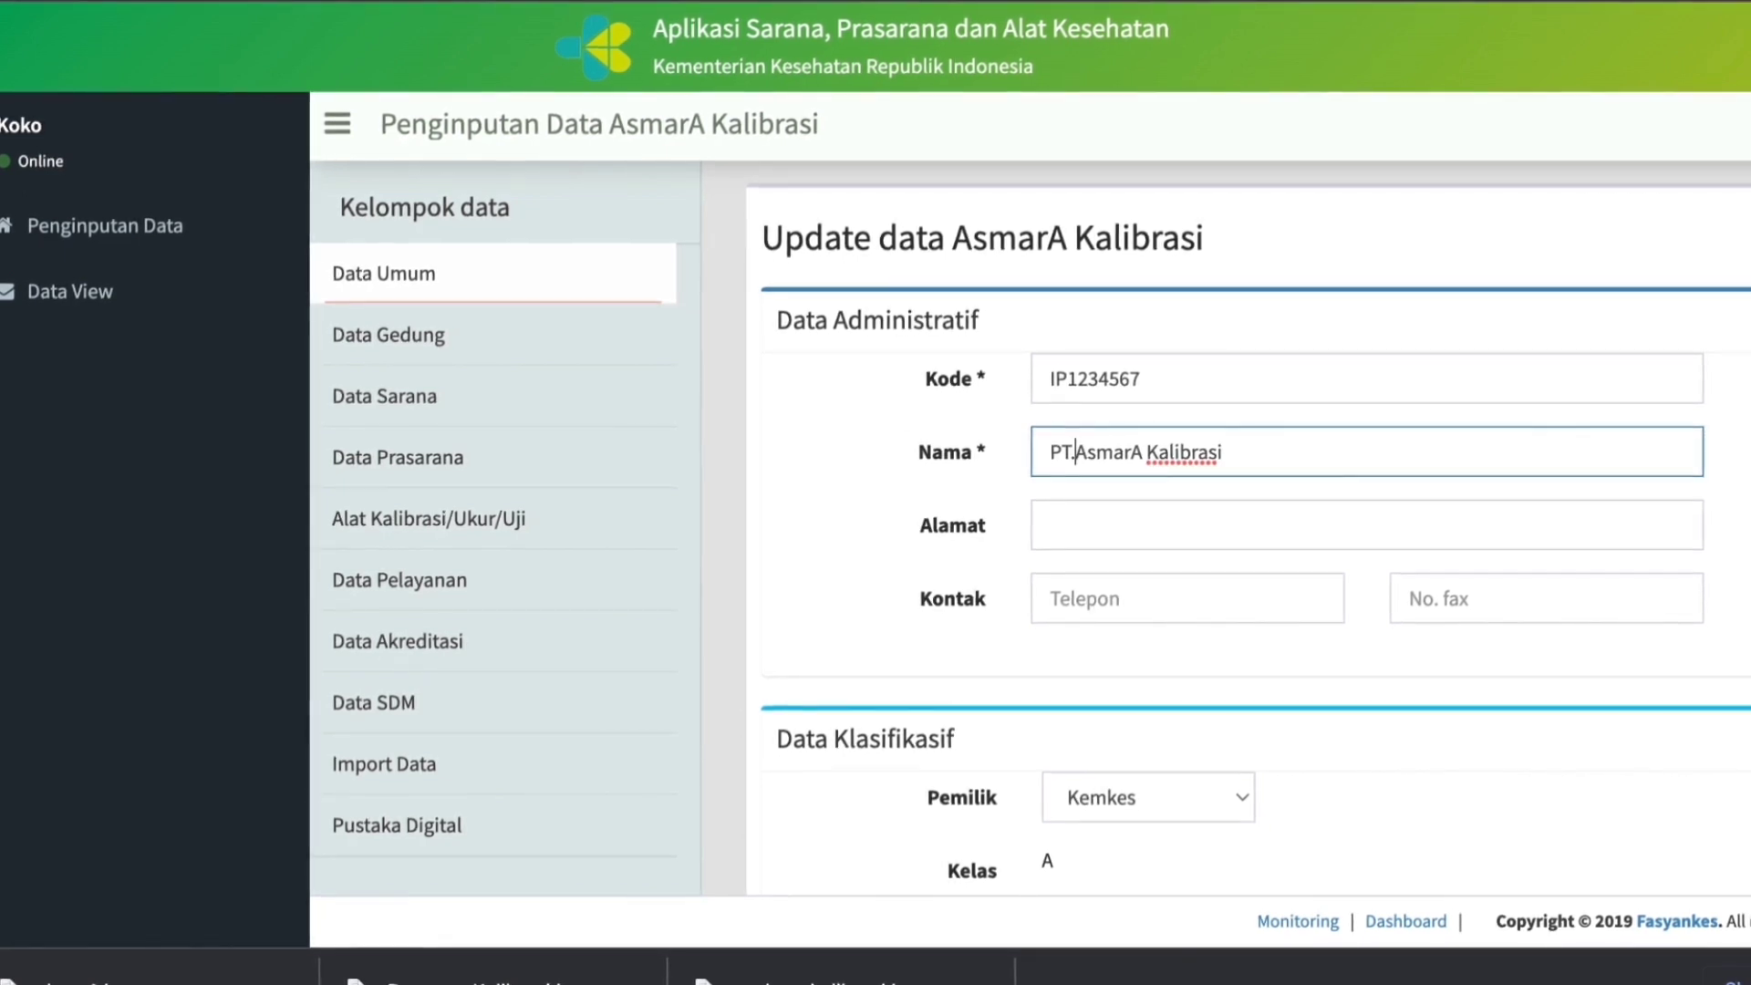
Fill in the institution's postal address (Alamat), and its telephone and fax numbers (Kontak).
{"action": "left_click", "coordinate": [1086, 520]}
{"action": "type", "text": "Ruko Sinpanza Summa"}
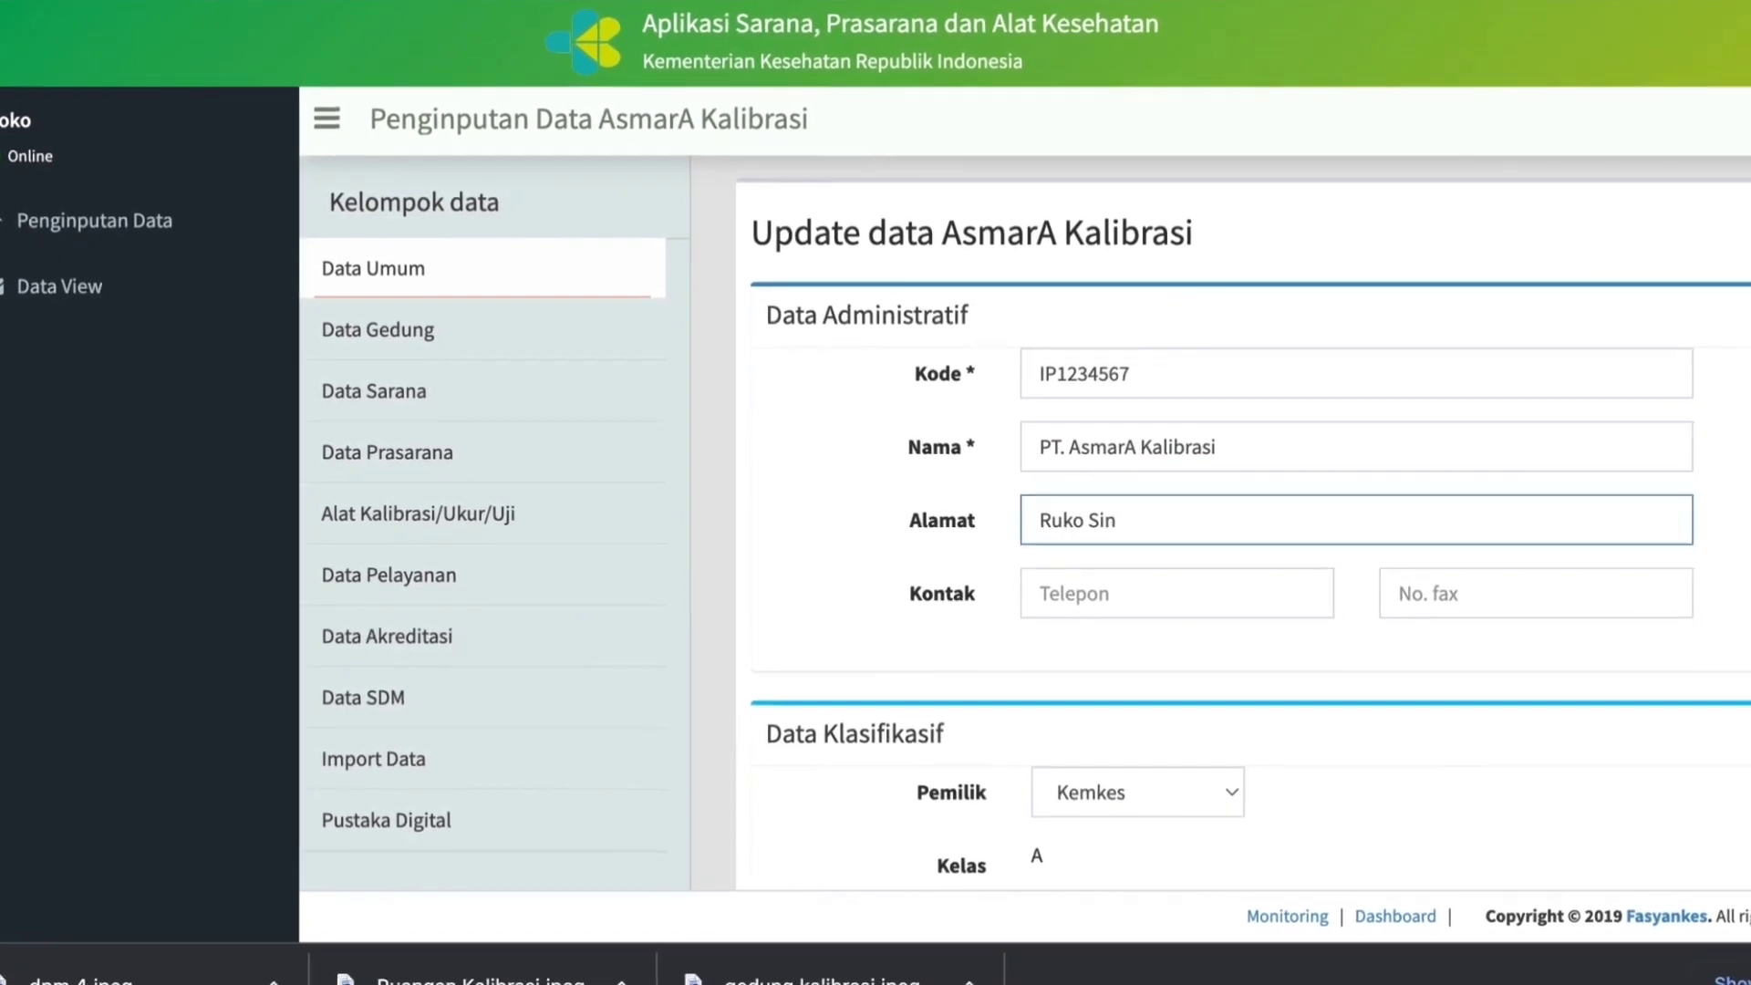
{"action": "type", "text": "recon Bekasi"}
{"action": "key", "text": "Tab"}
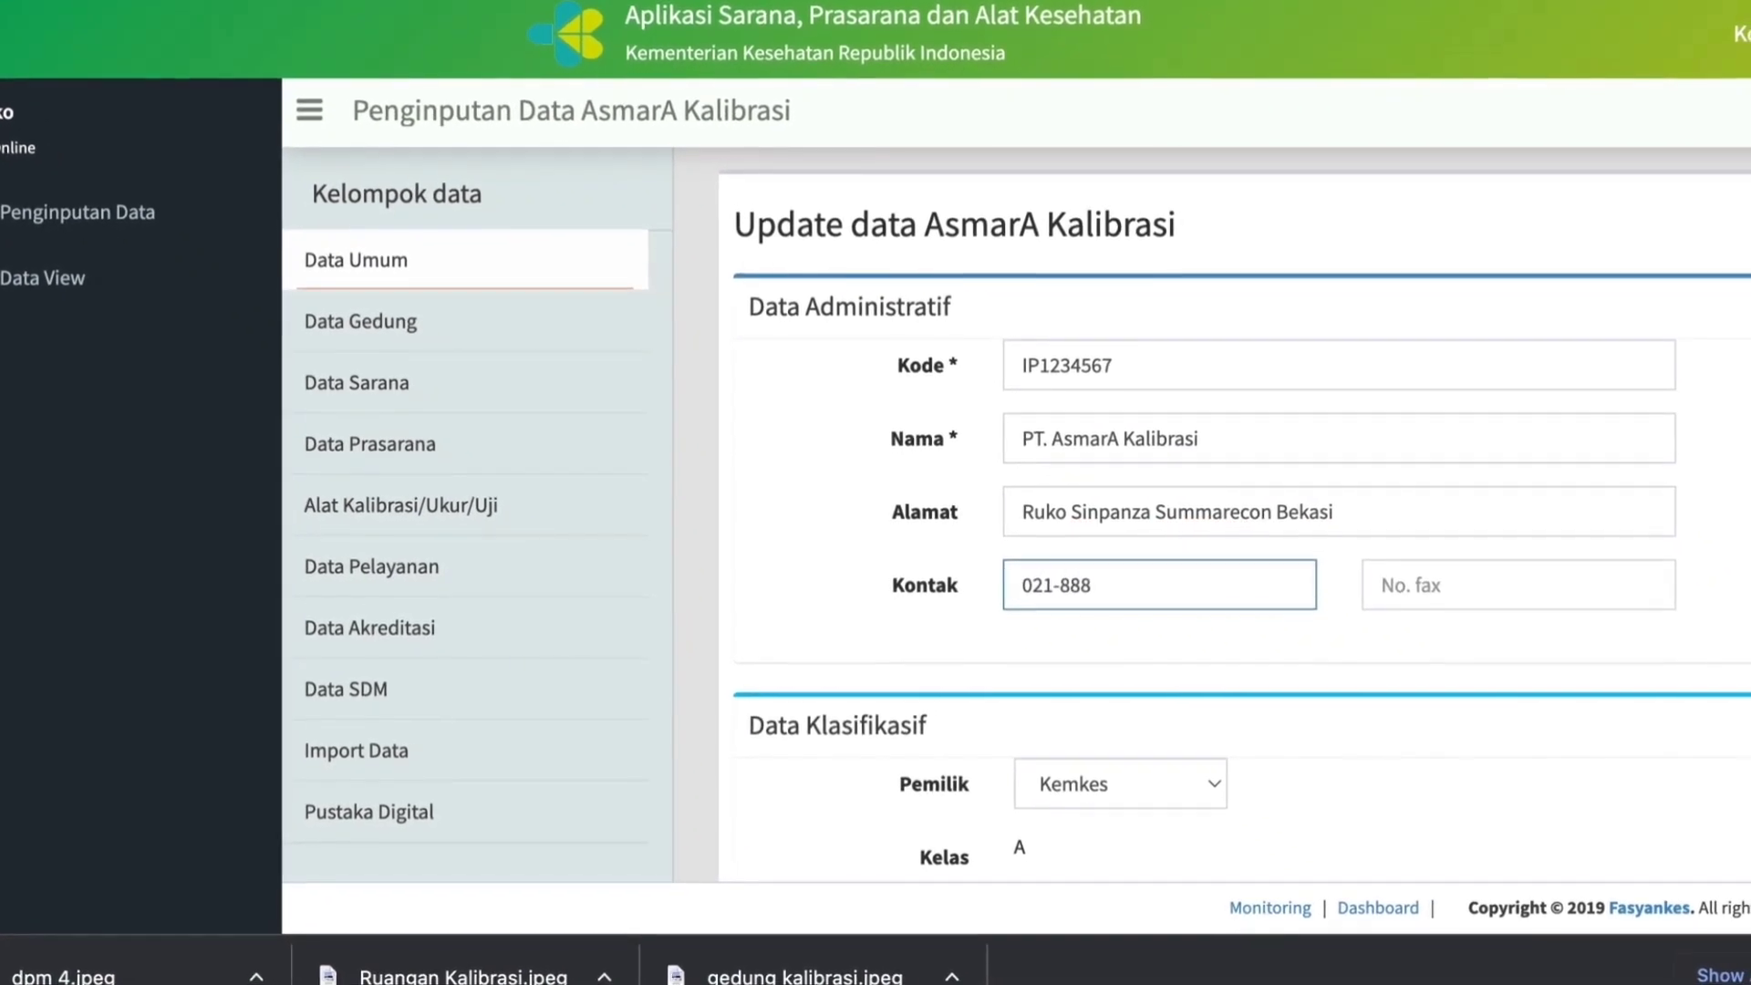
{"action": "key", "text": "Tab"}
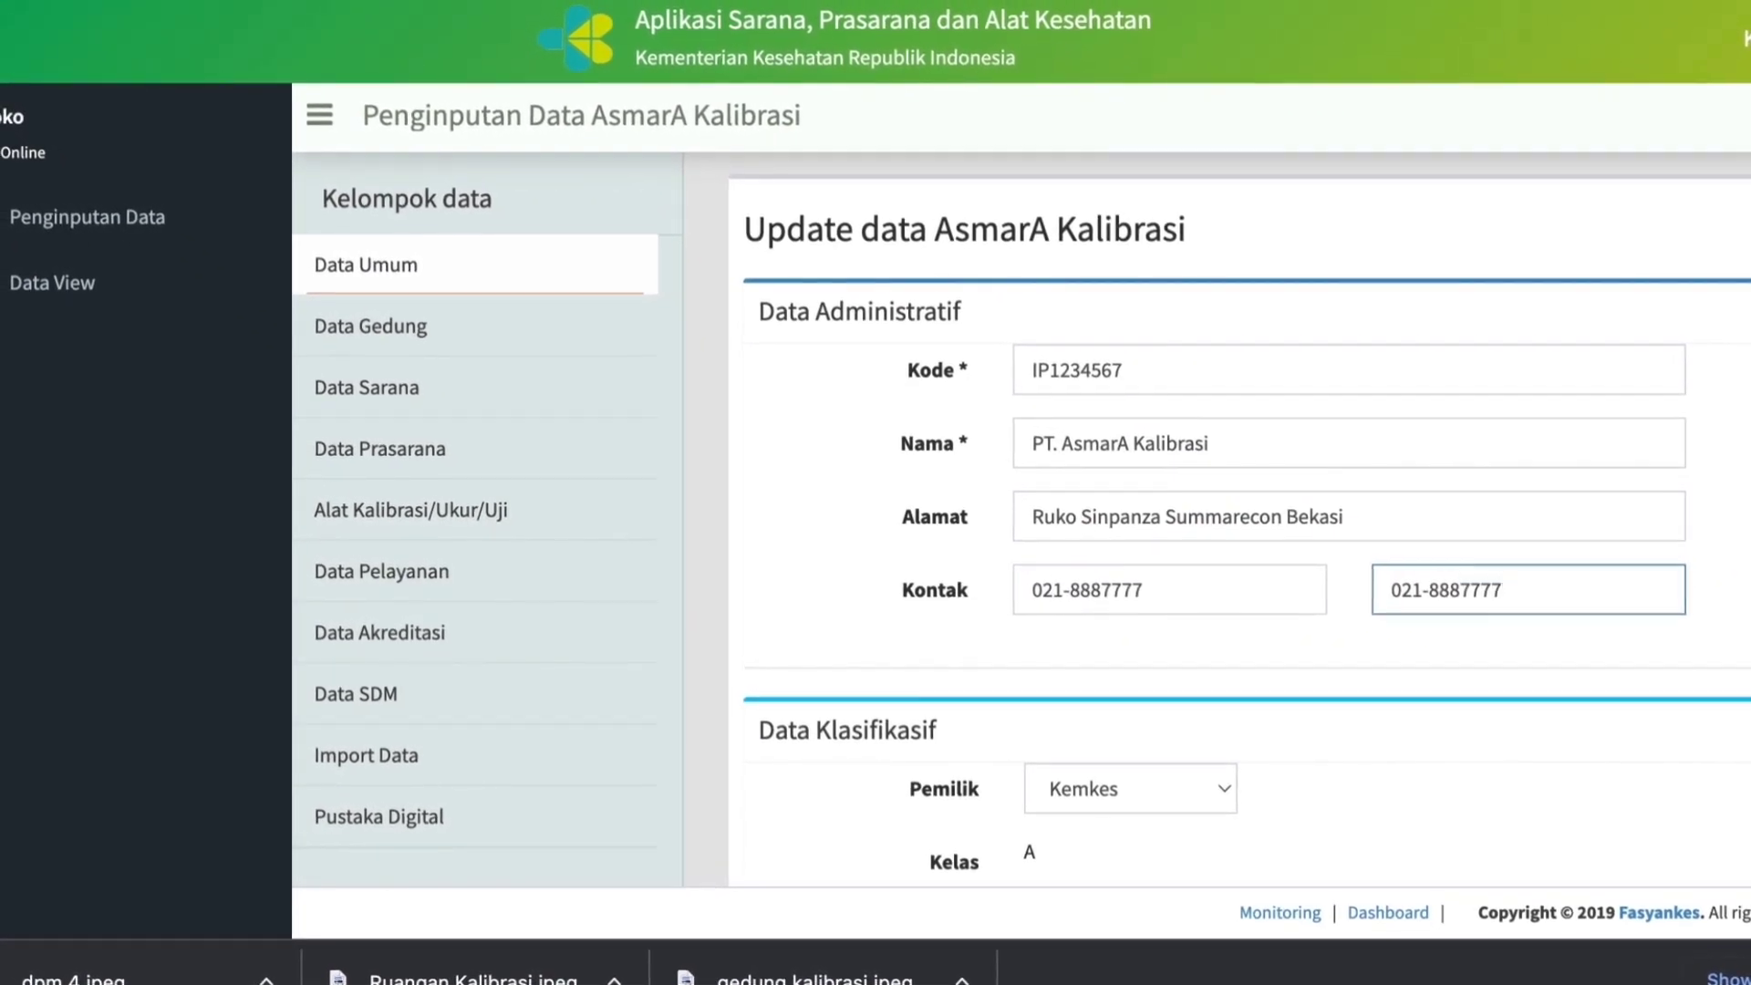
Set the institution's owner (Pemilik) in the classification data to Swasta.
{"action": "scroll", "coordinate": [1286, 782], "scroll_direction": "down", "scroll_amount": 5}
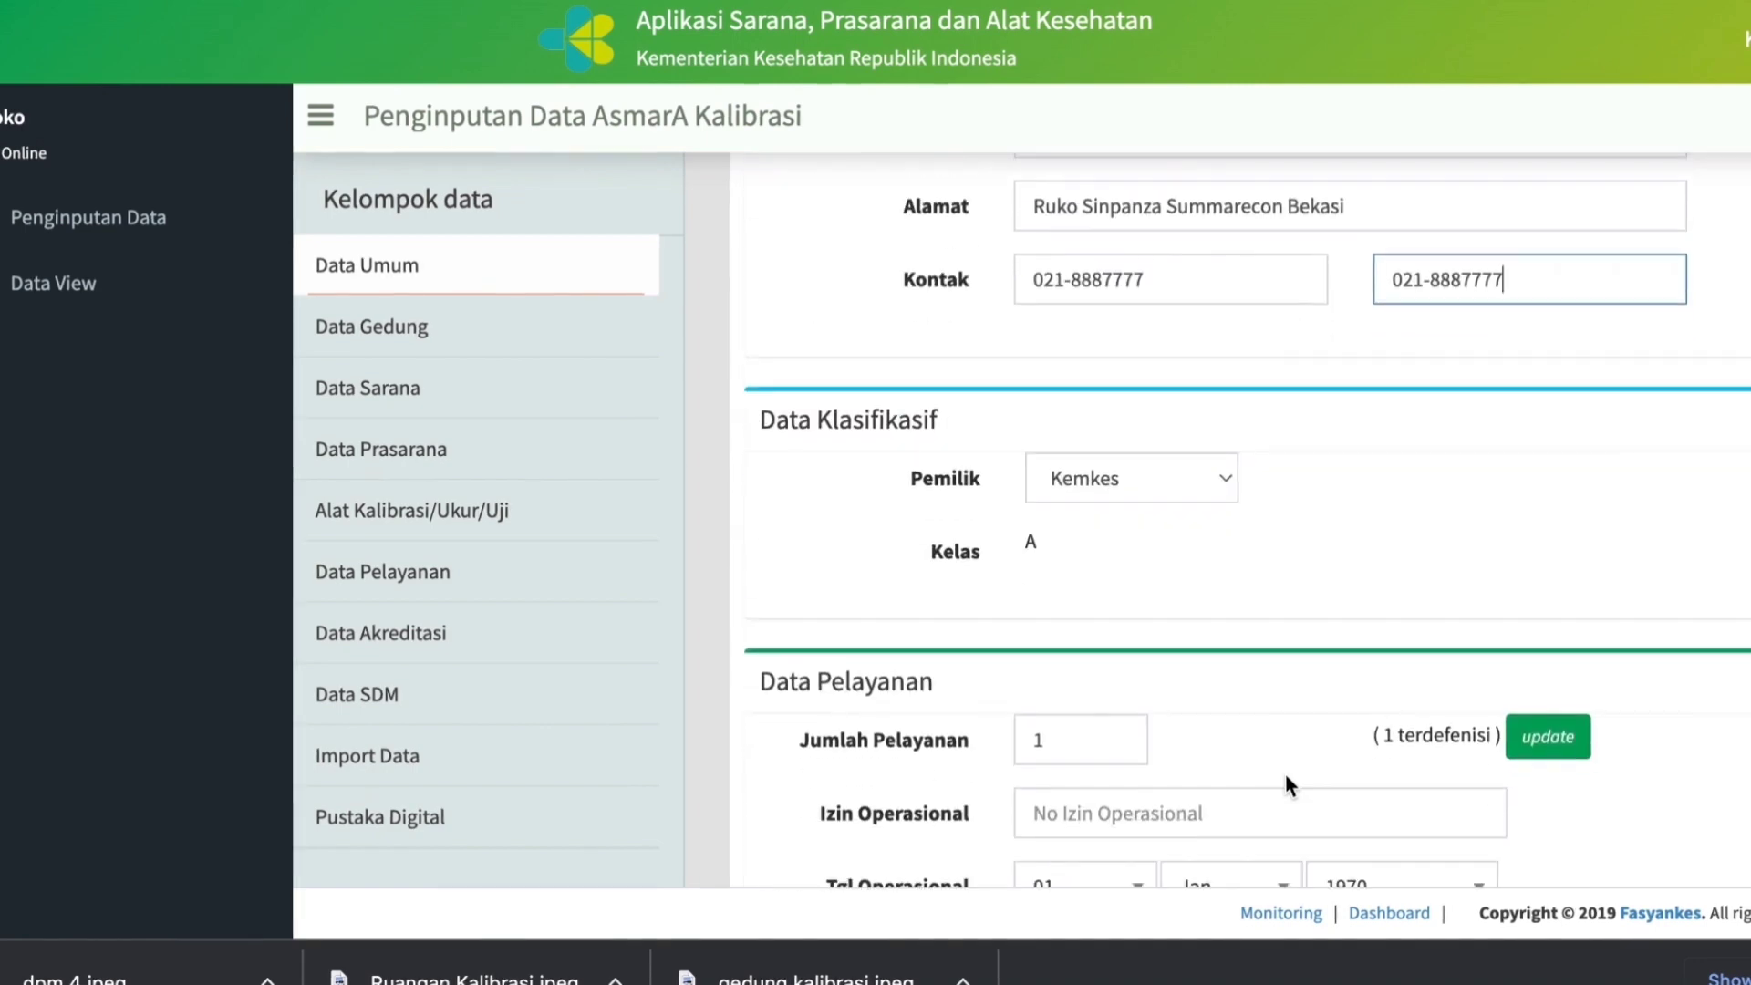
{"action": "scroll", "coordinate": [1286, 784], "scroll_direction": "down", "scroll_amount": 1}
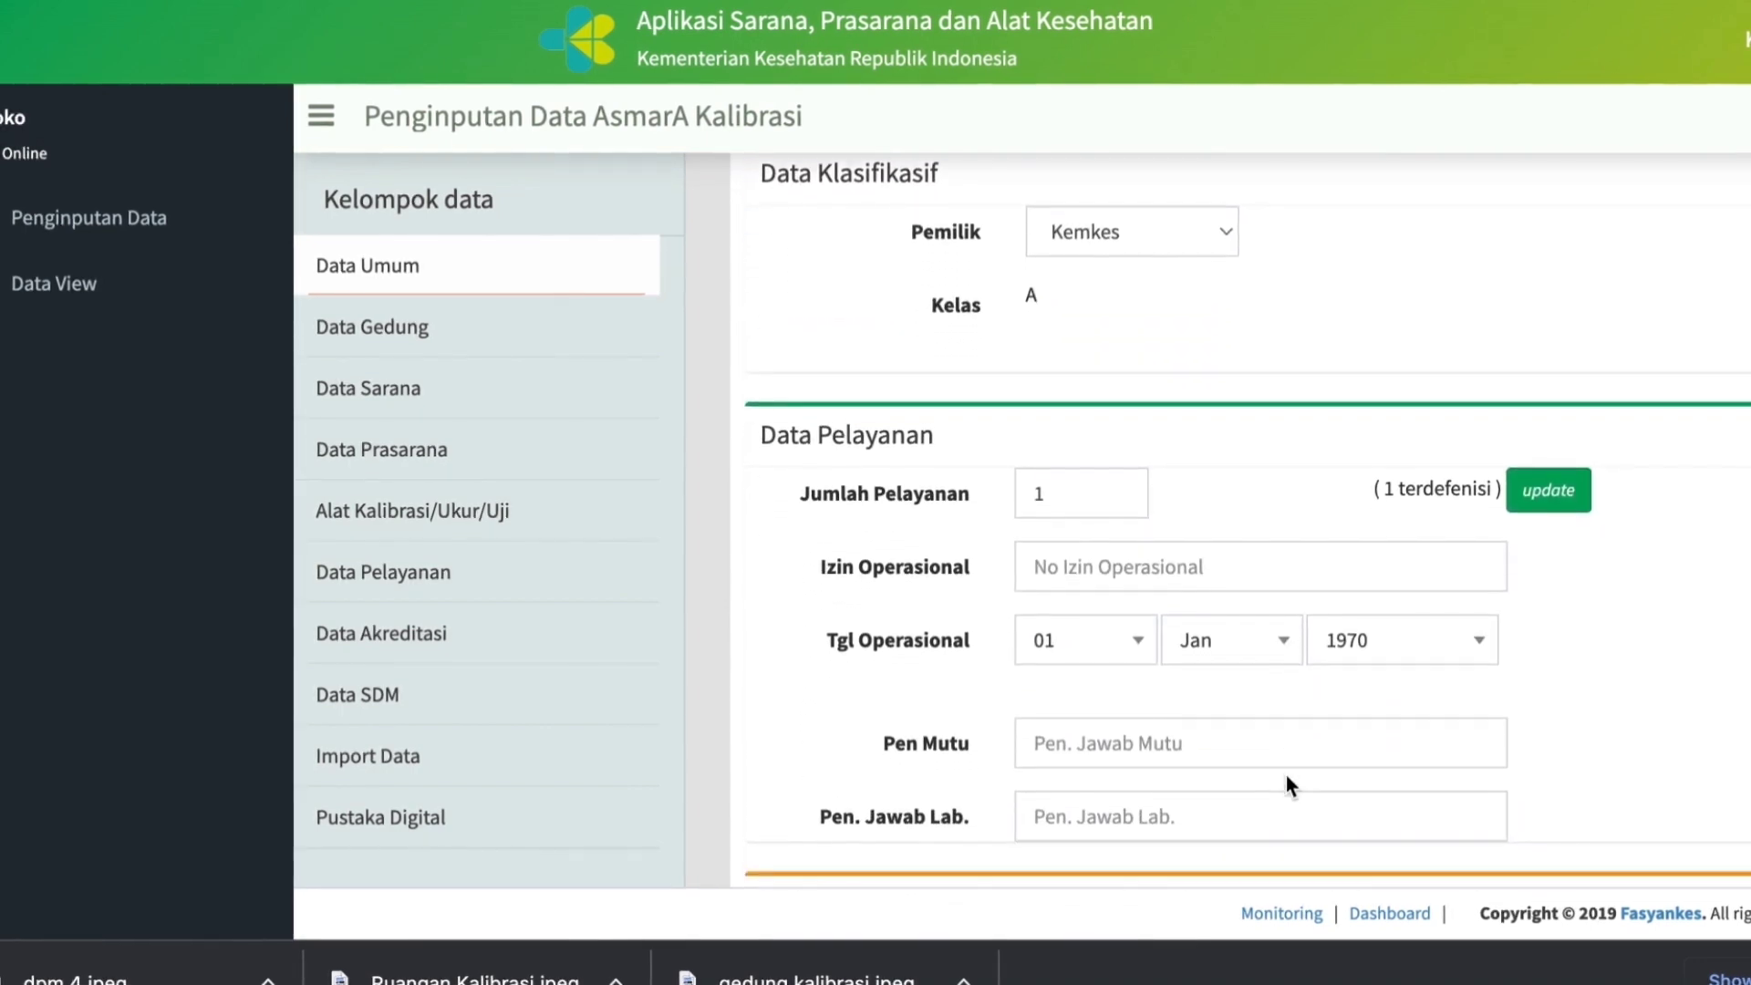
{"action": "left_click", "coordinate": [1228, 221]}
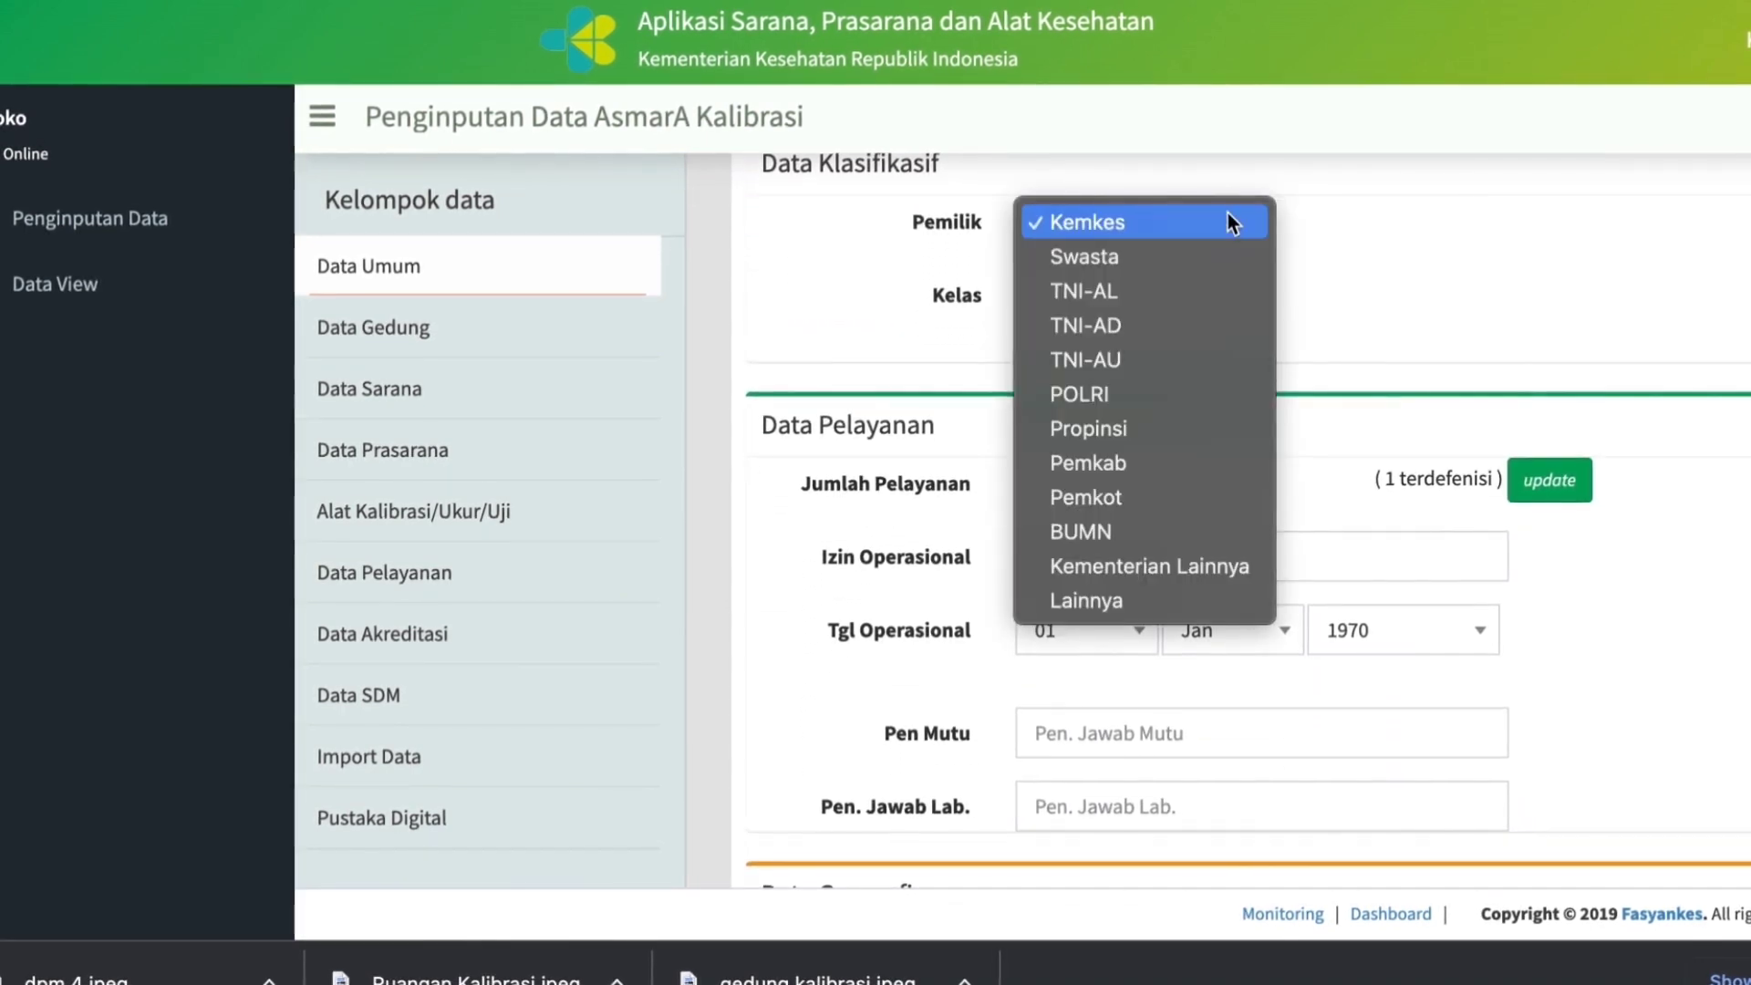
{"action": "left_click", "coordinate": [1123, 259]}
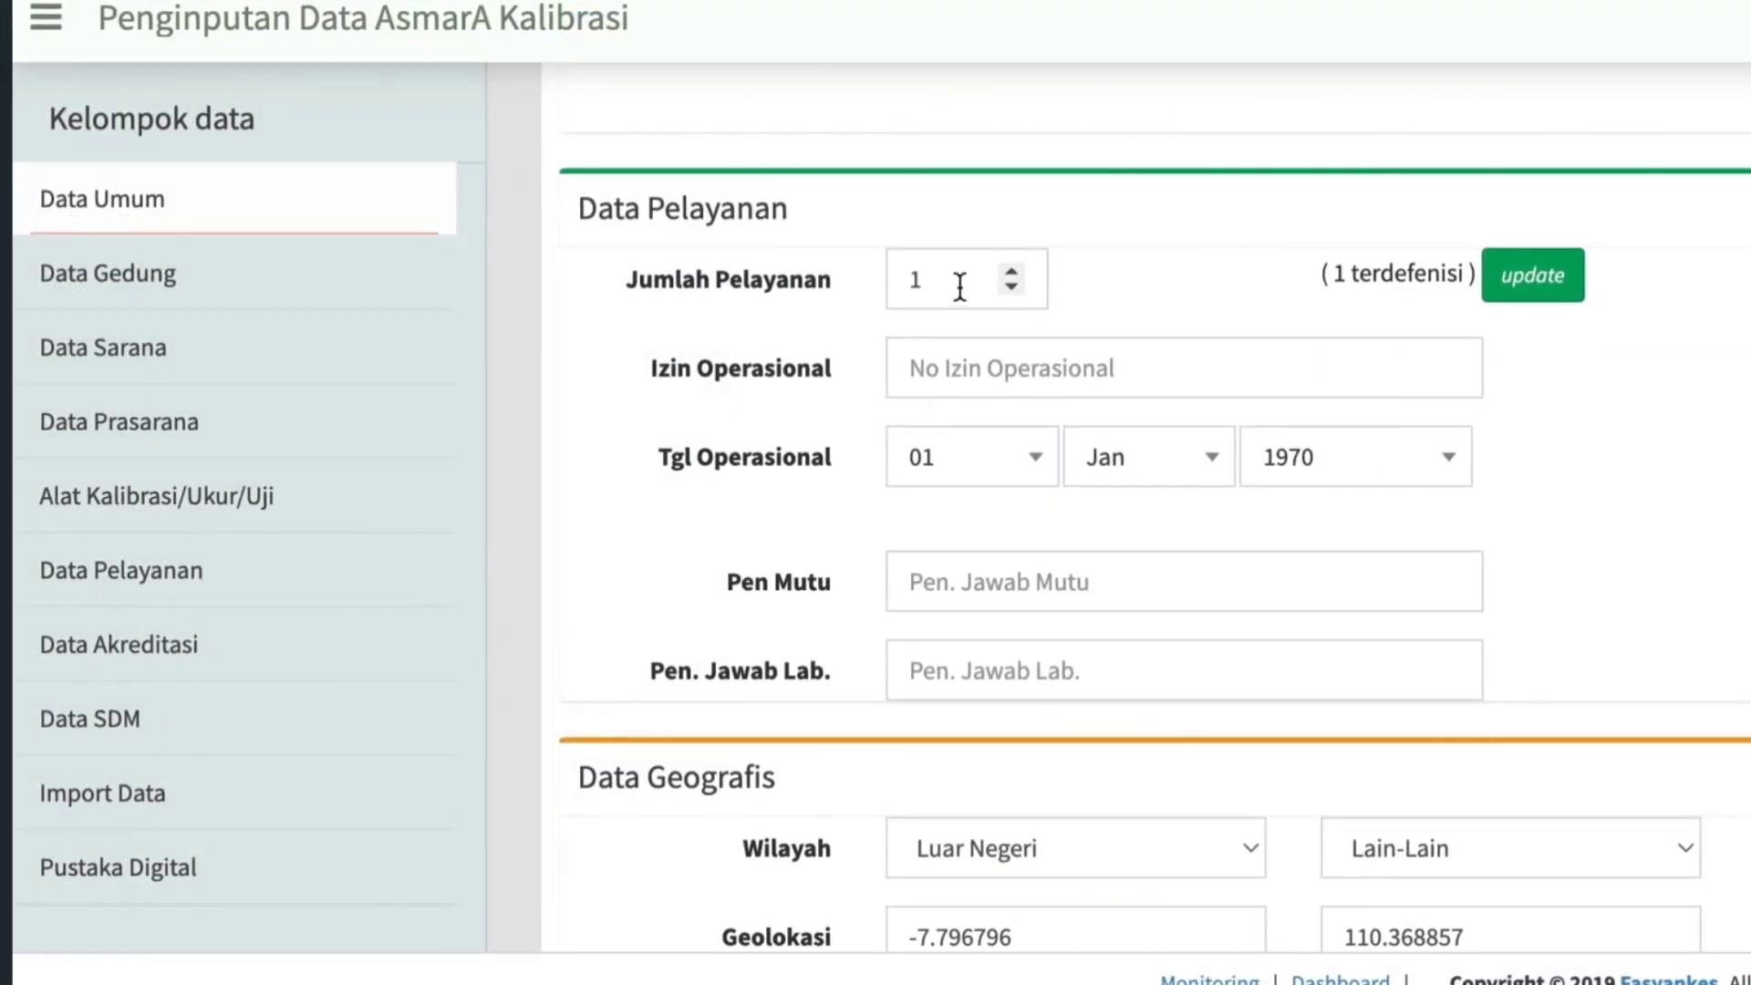
Try to set the number of services (Jumlah Pelayanan) to 10 and update it, returning to the general data.
{"action": "left_click", "coordinate": [1013, 271]}
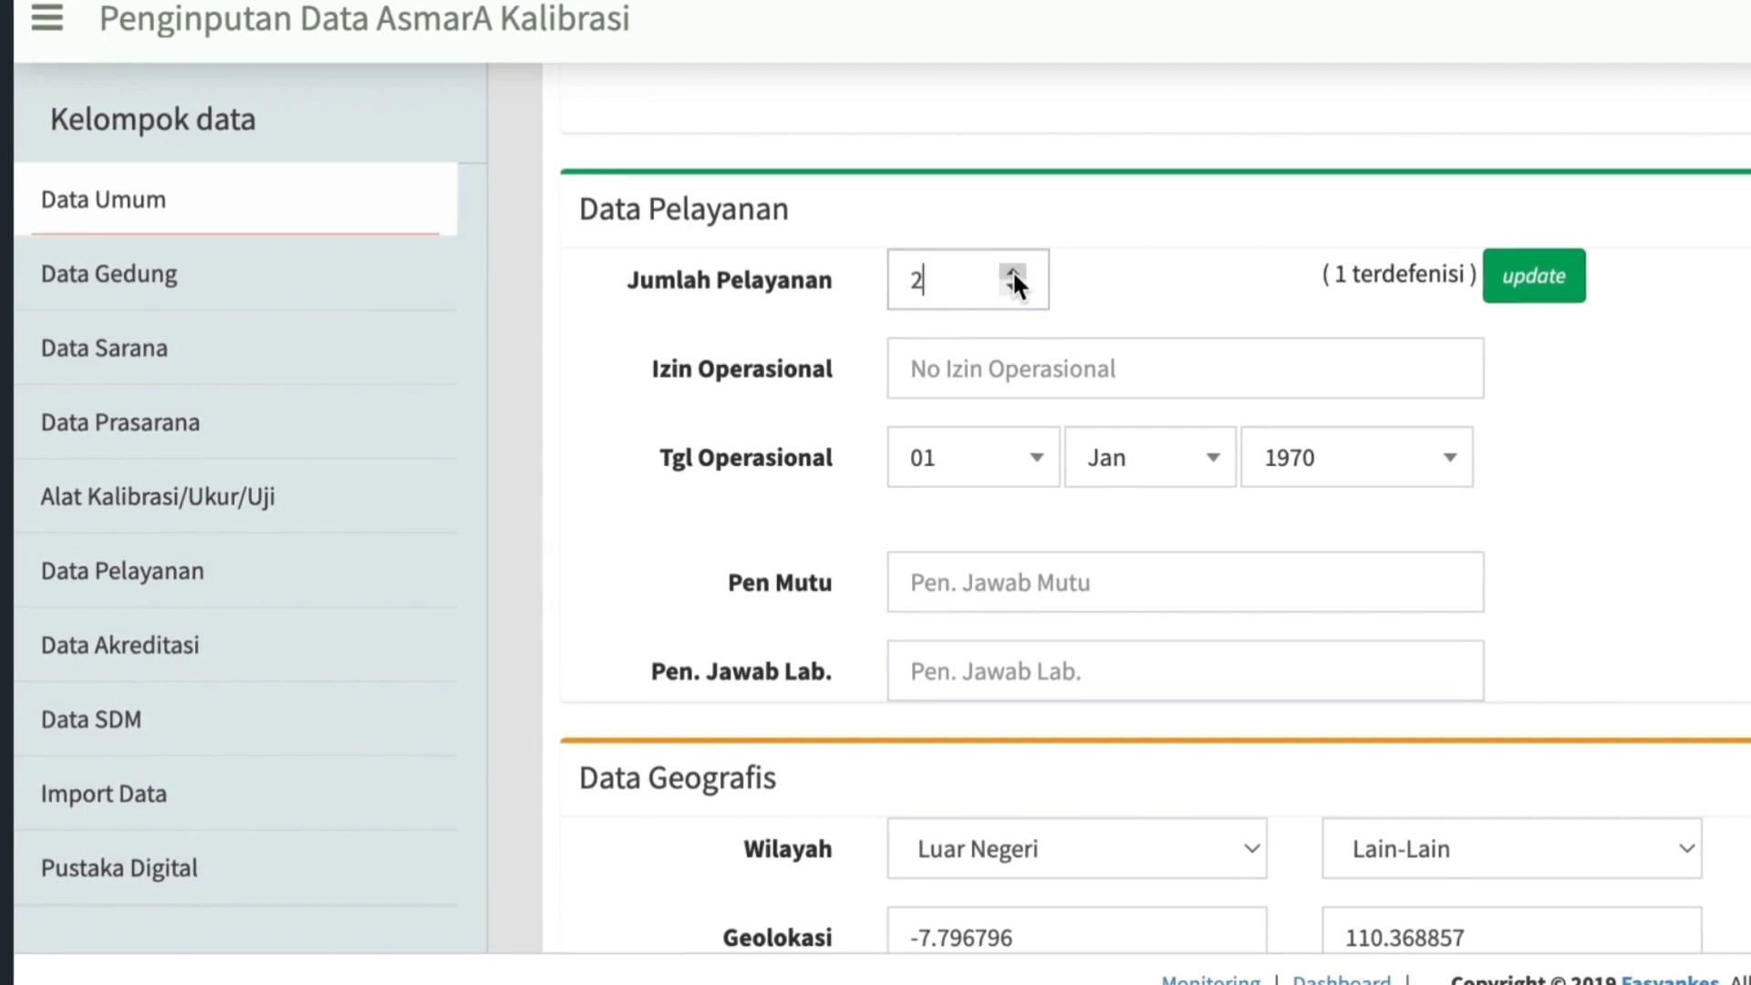
{"action": "left_click", "coordinate": [1013, 272]}
{"action": "left_click", "coordinate": [1012, 272]}
{"action": "left_click", "coordinate": [1012, 271]}
{"action": "left_click", "coordinate": [1013, 272]}
{"action": "left_click", "coordinate": [1013, 271]}
{"action": "left_click", "coordinate": [1012, 272]}
{"action": "left_click", "coordinate": [1012, 272]}
{"action": "left_click", "coordinate": [1013, 272]}
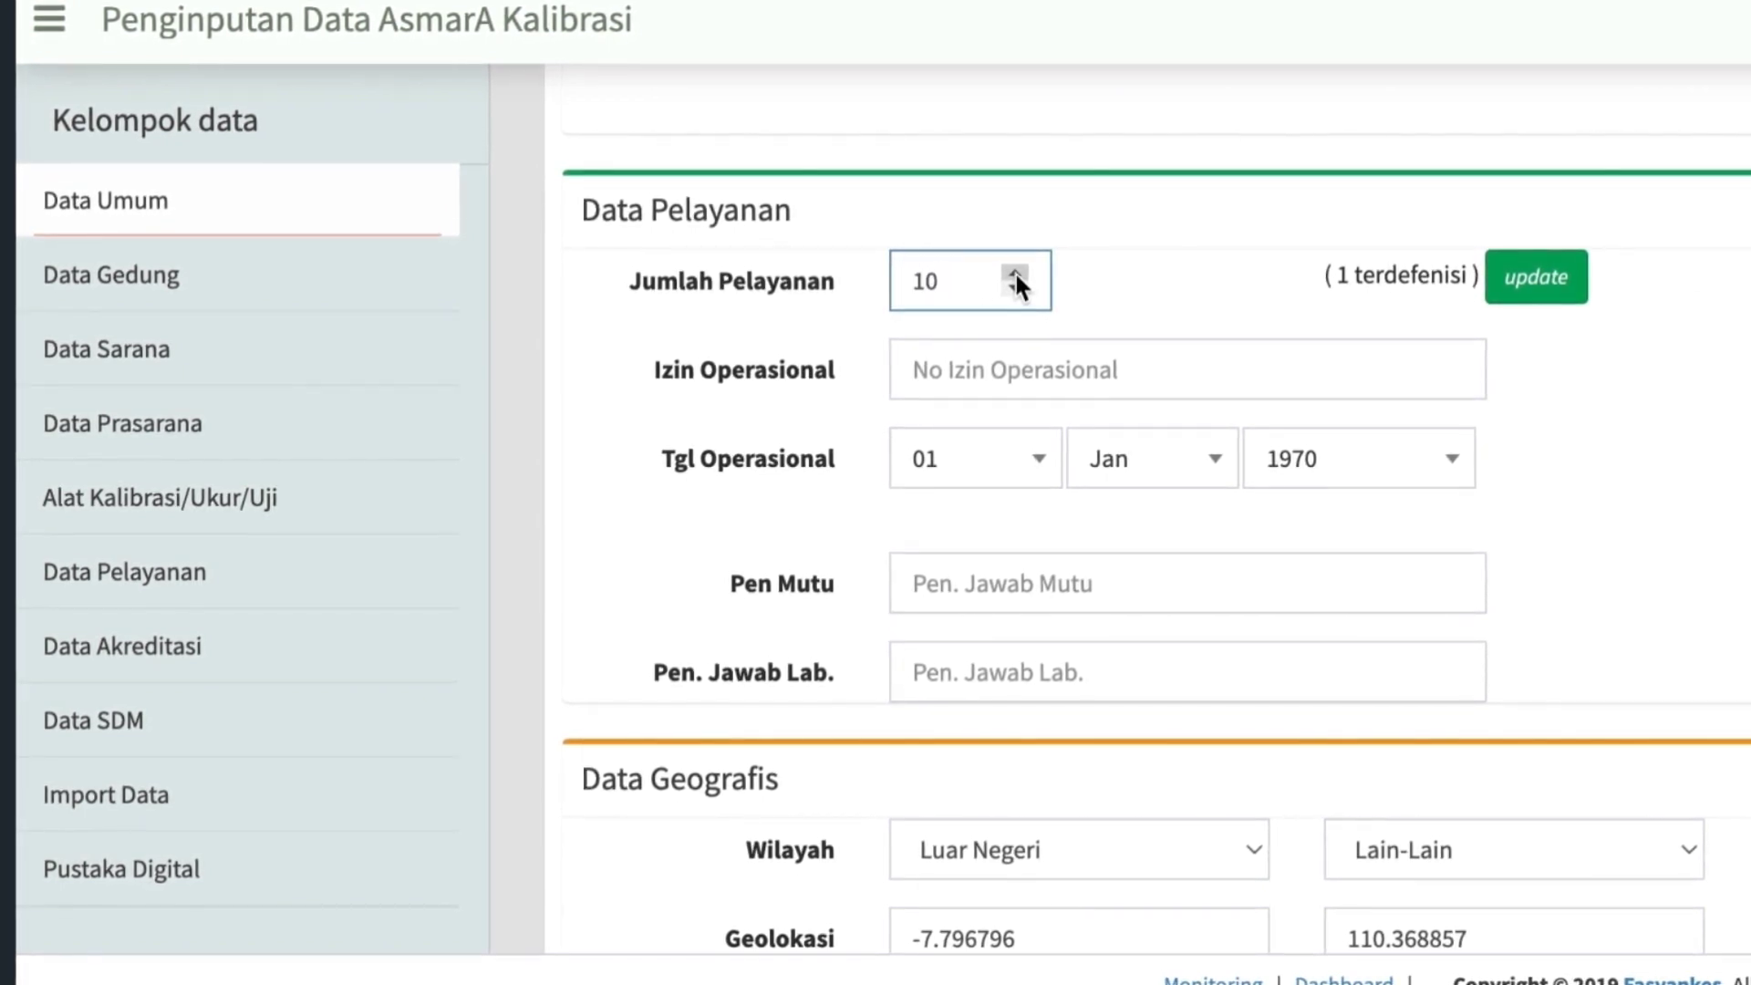
{"action": "left_click", "coordinate": [1541, 283]}
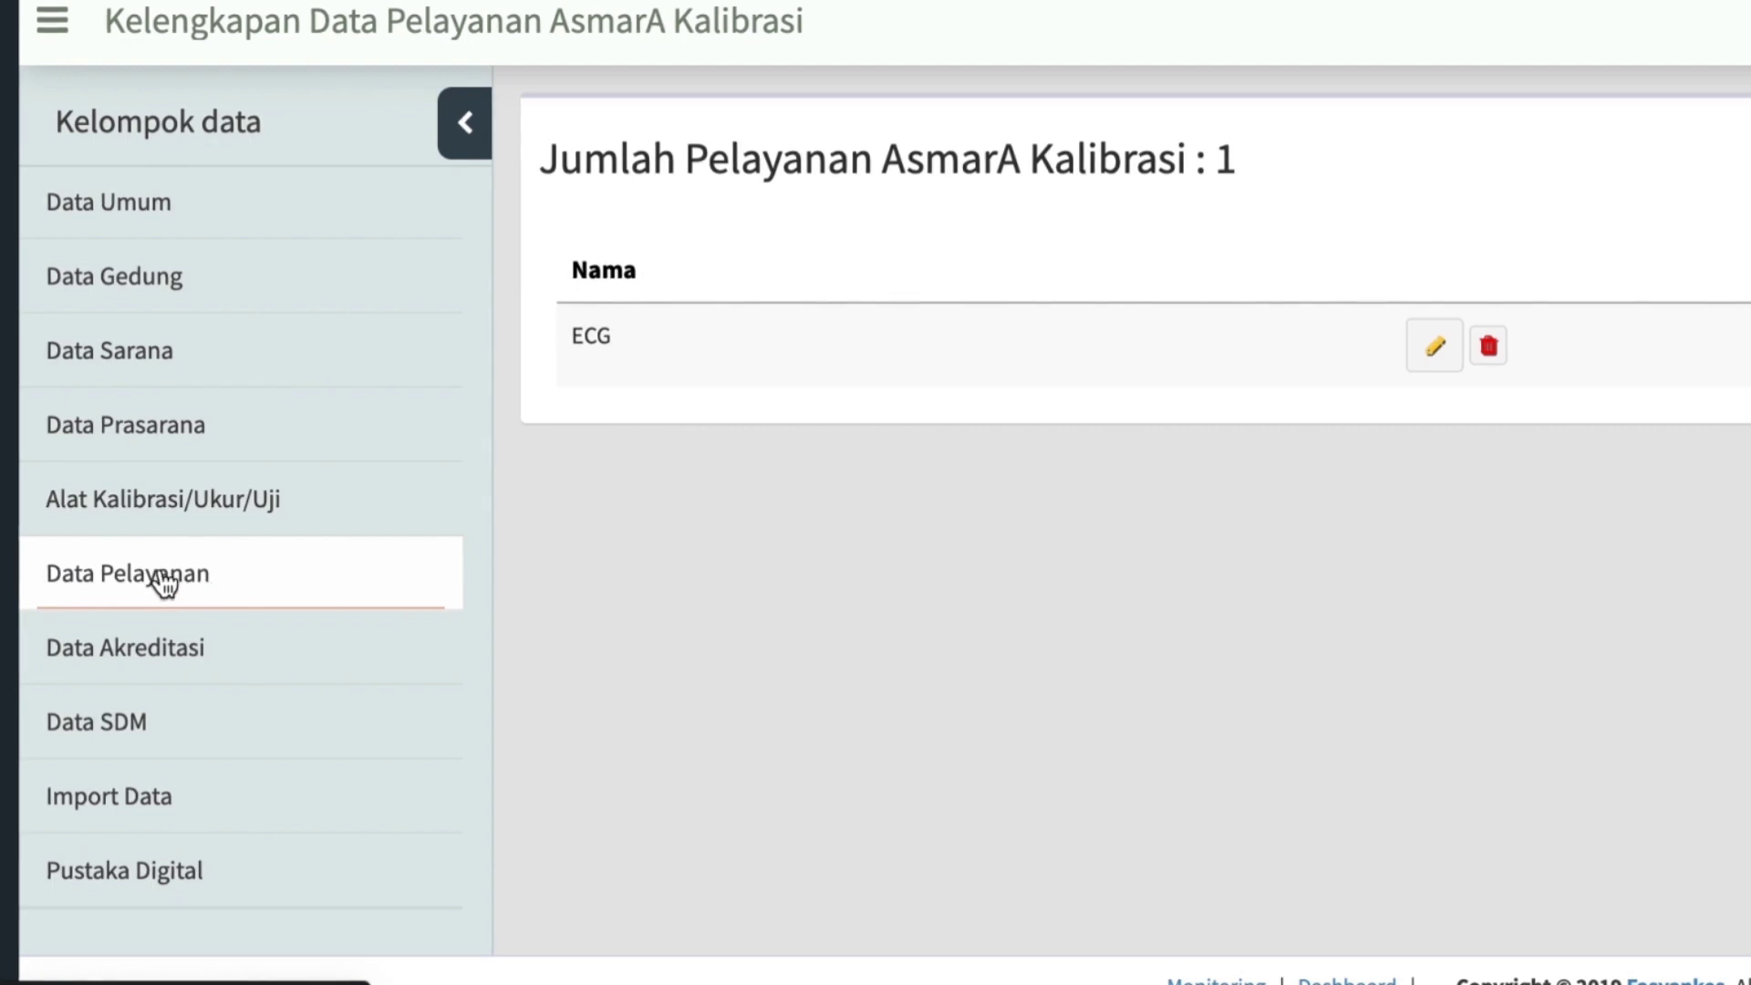
{"action": "left_click", "coordinate": [146, 217]}
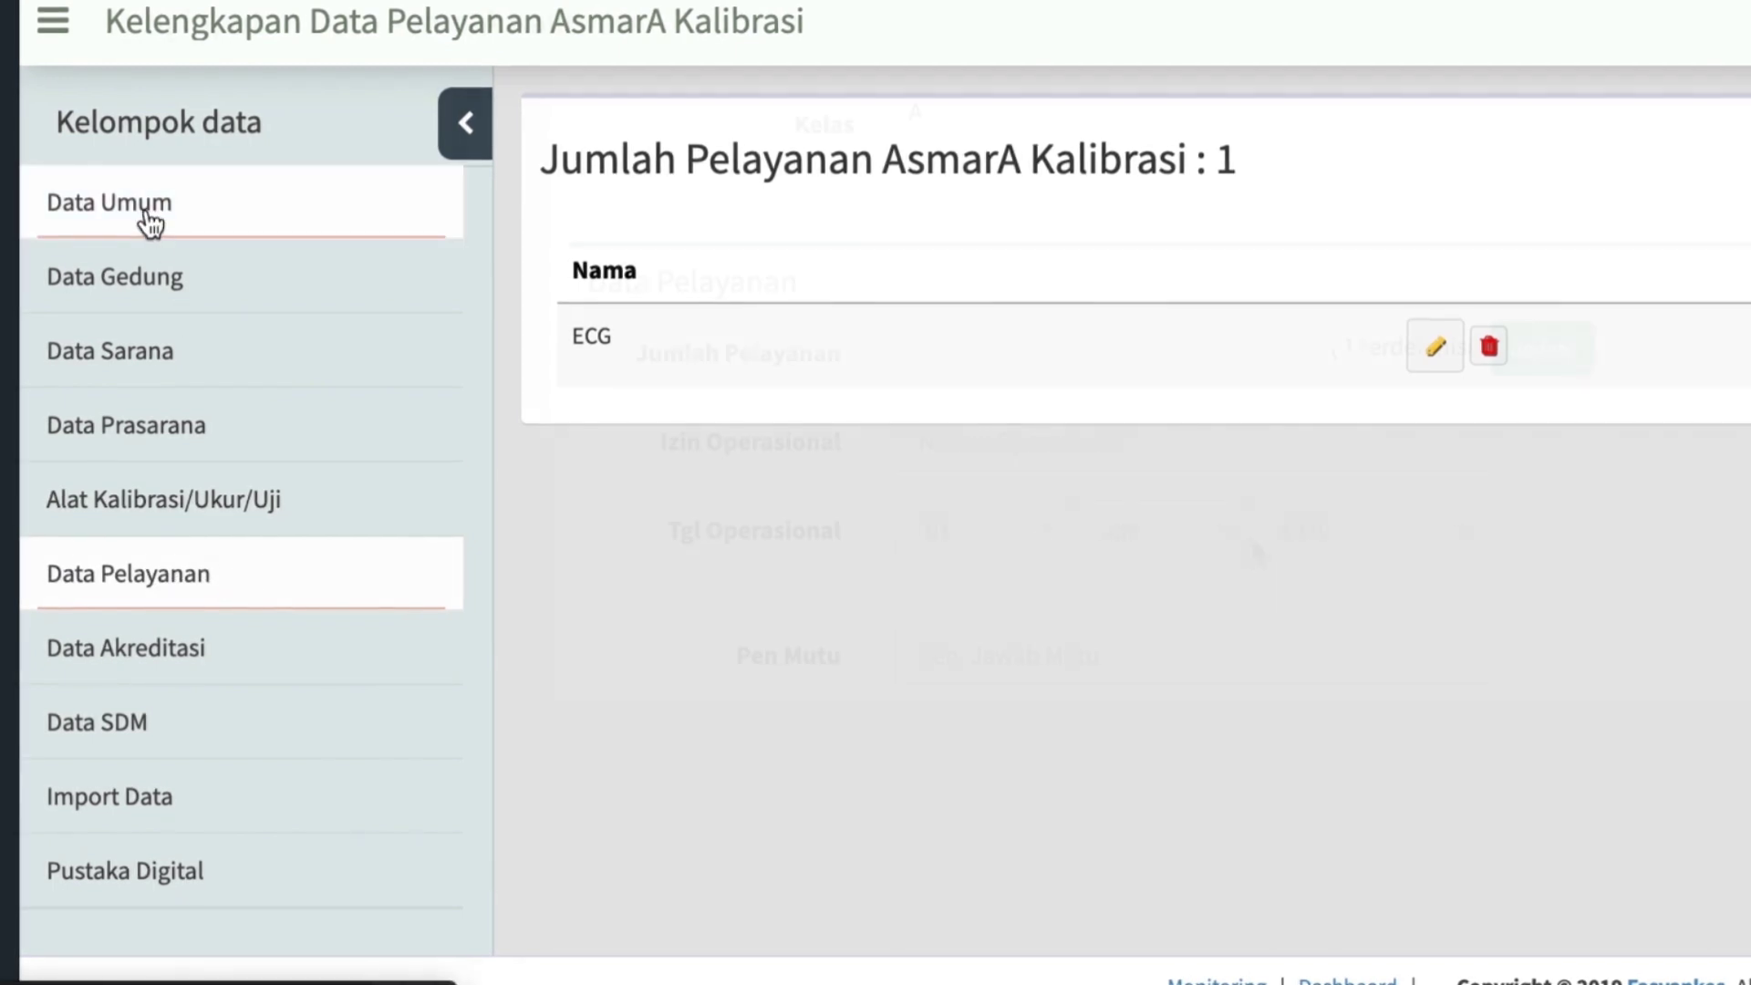
Enter SK-78563929 as the operating permit number (Izin Operasional) and set the operational date (Tgl Operasional) to 05 Aug 2022.
{"action": "left_click", "coordinate": [970, 321]}
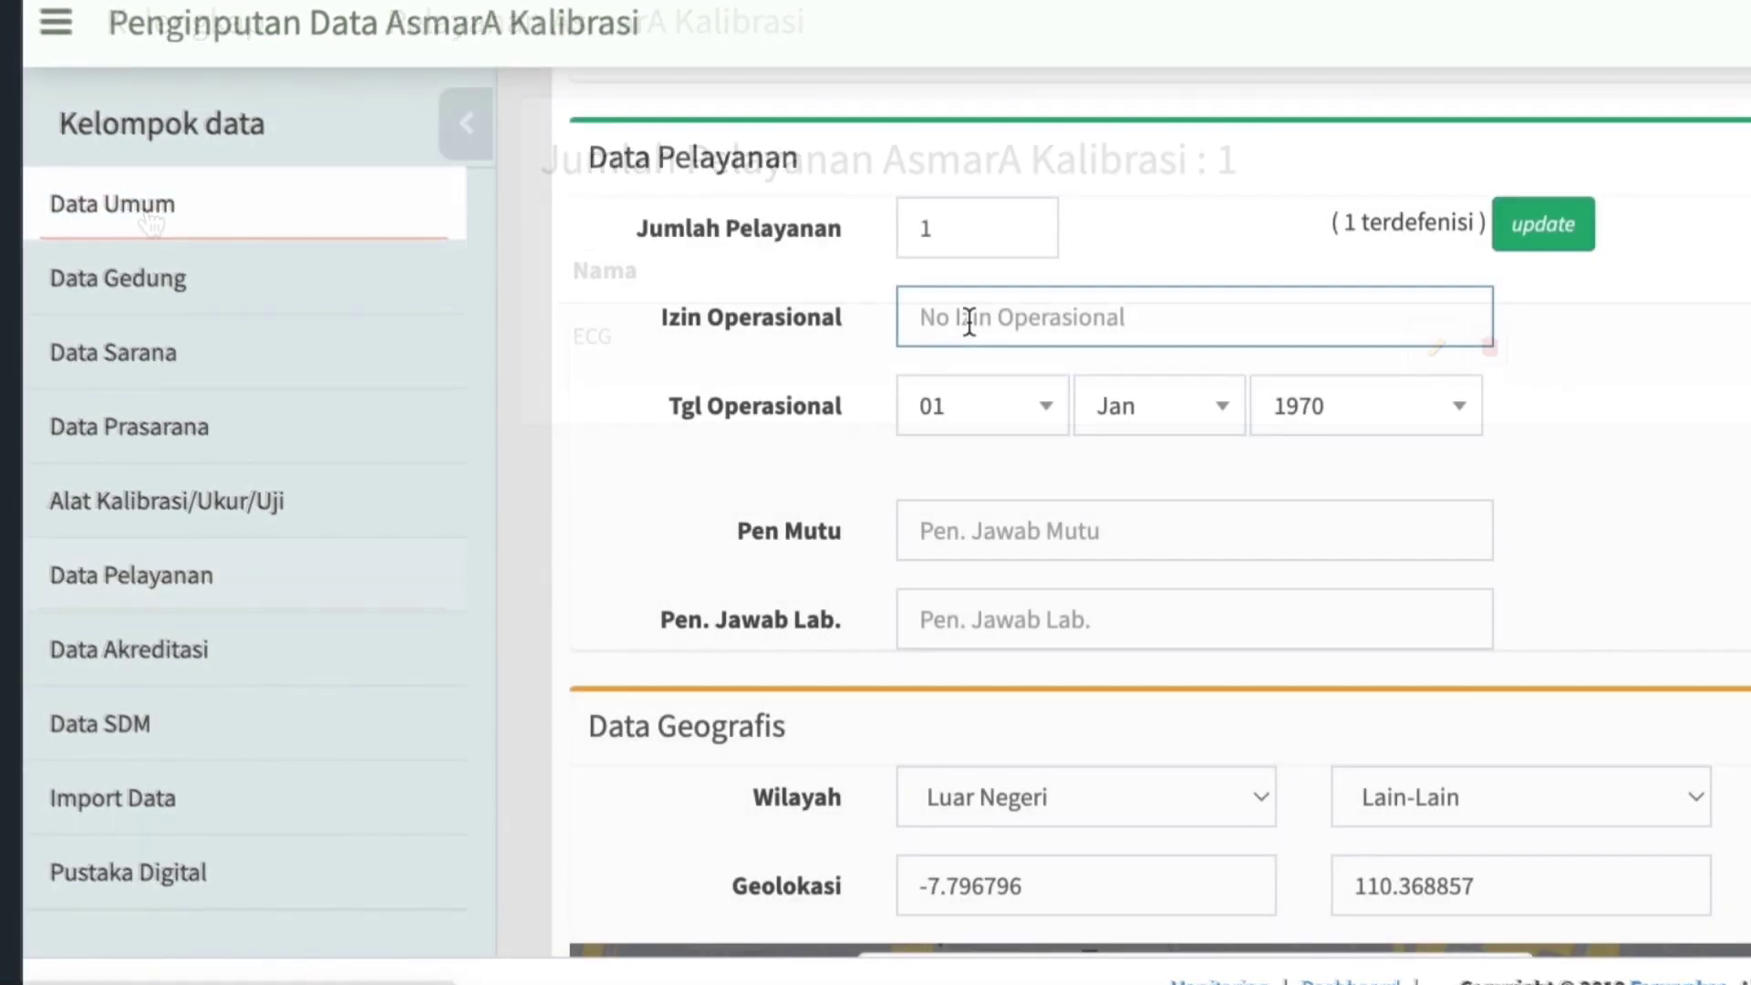
{"action": "type", "text": "SK-785639"}
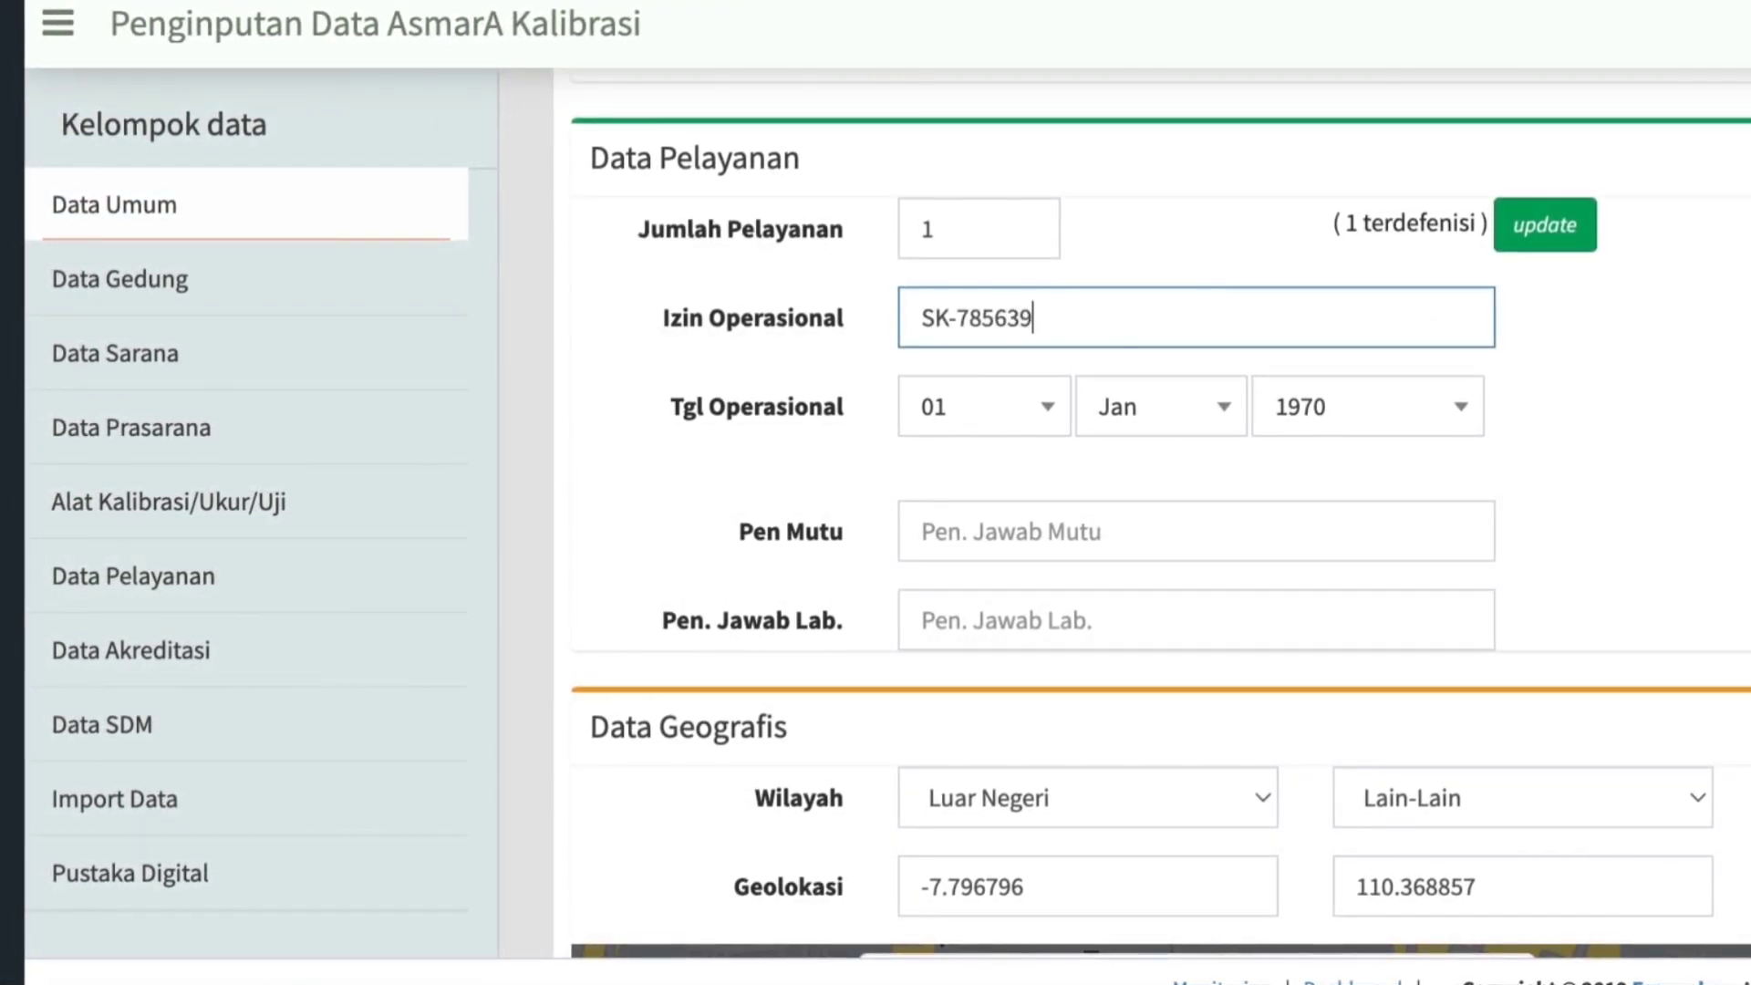
{"action": "type", "text": "29"}
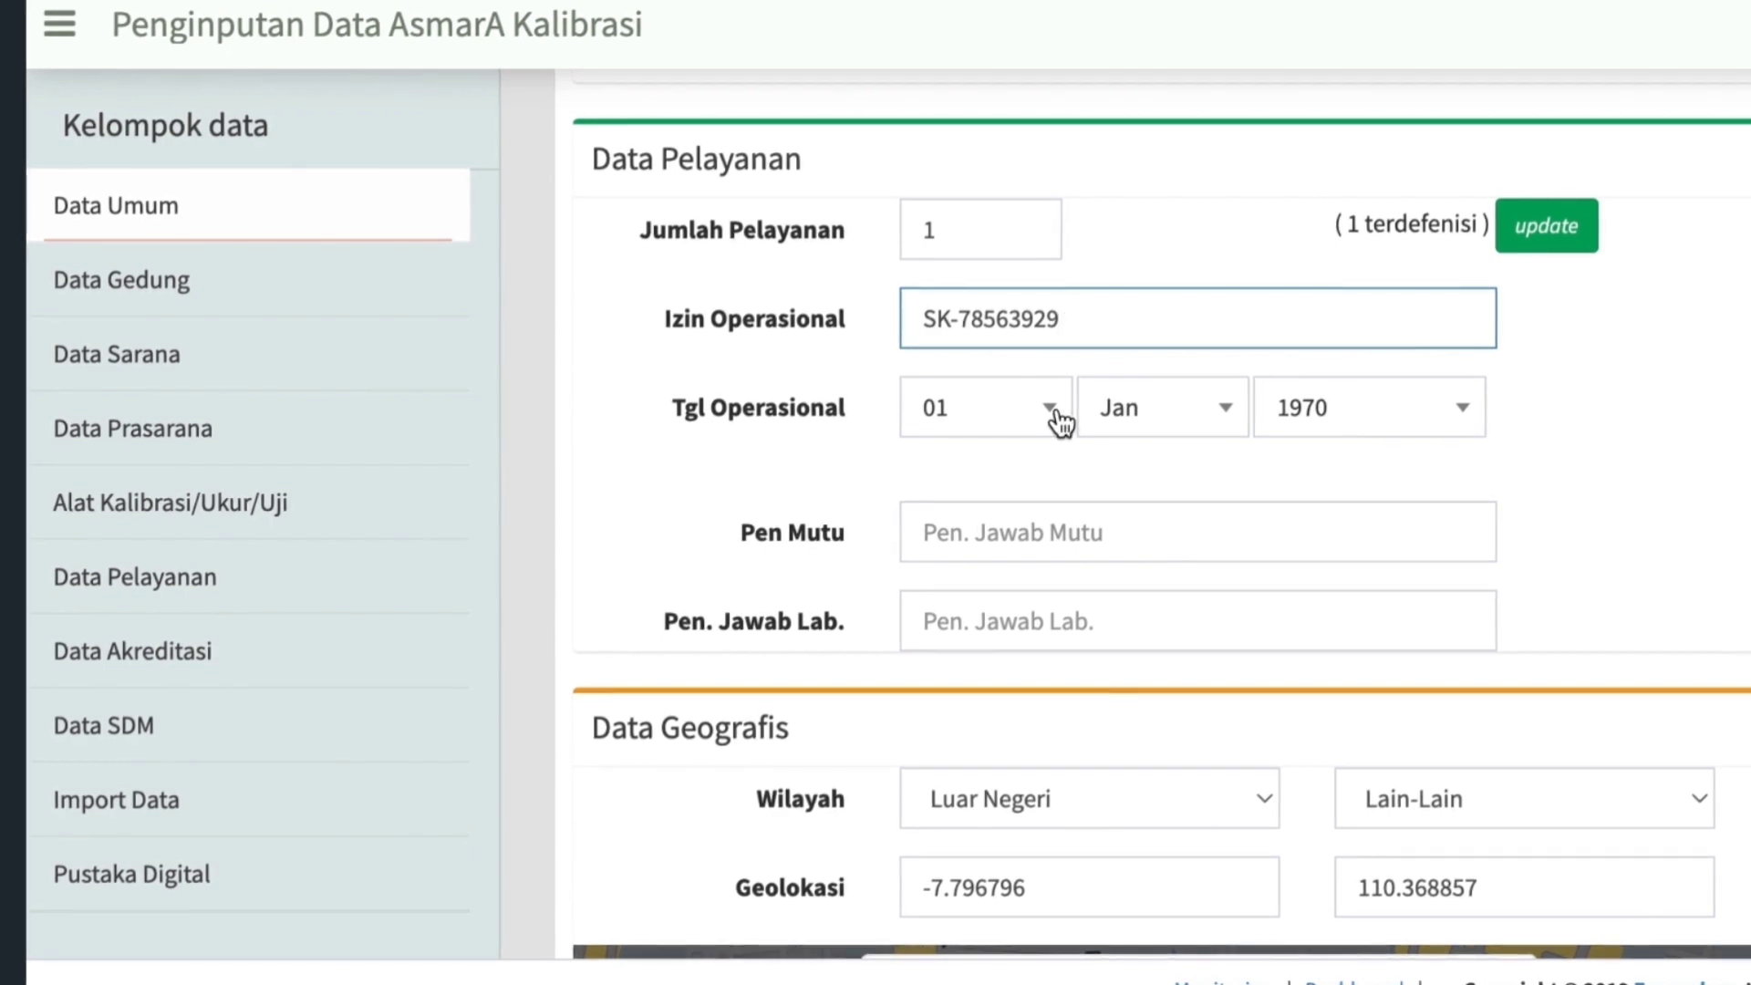
{"action": "left_click", "coordinate": [1049, 409]}
{"action": "left_click", "coordinate": [985, 767]}
{"action": "left_click", "coordinate": [1226, 411]}
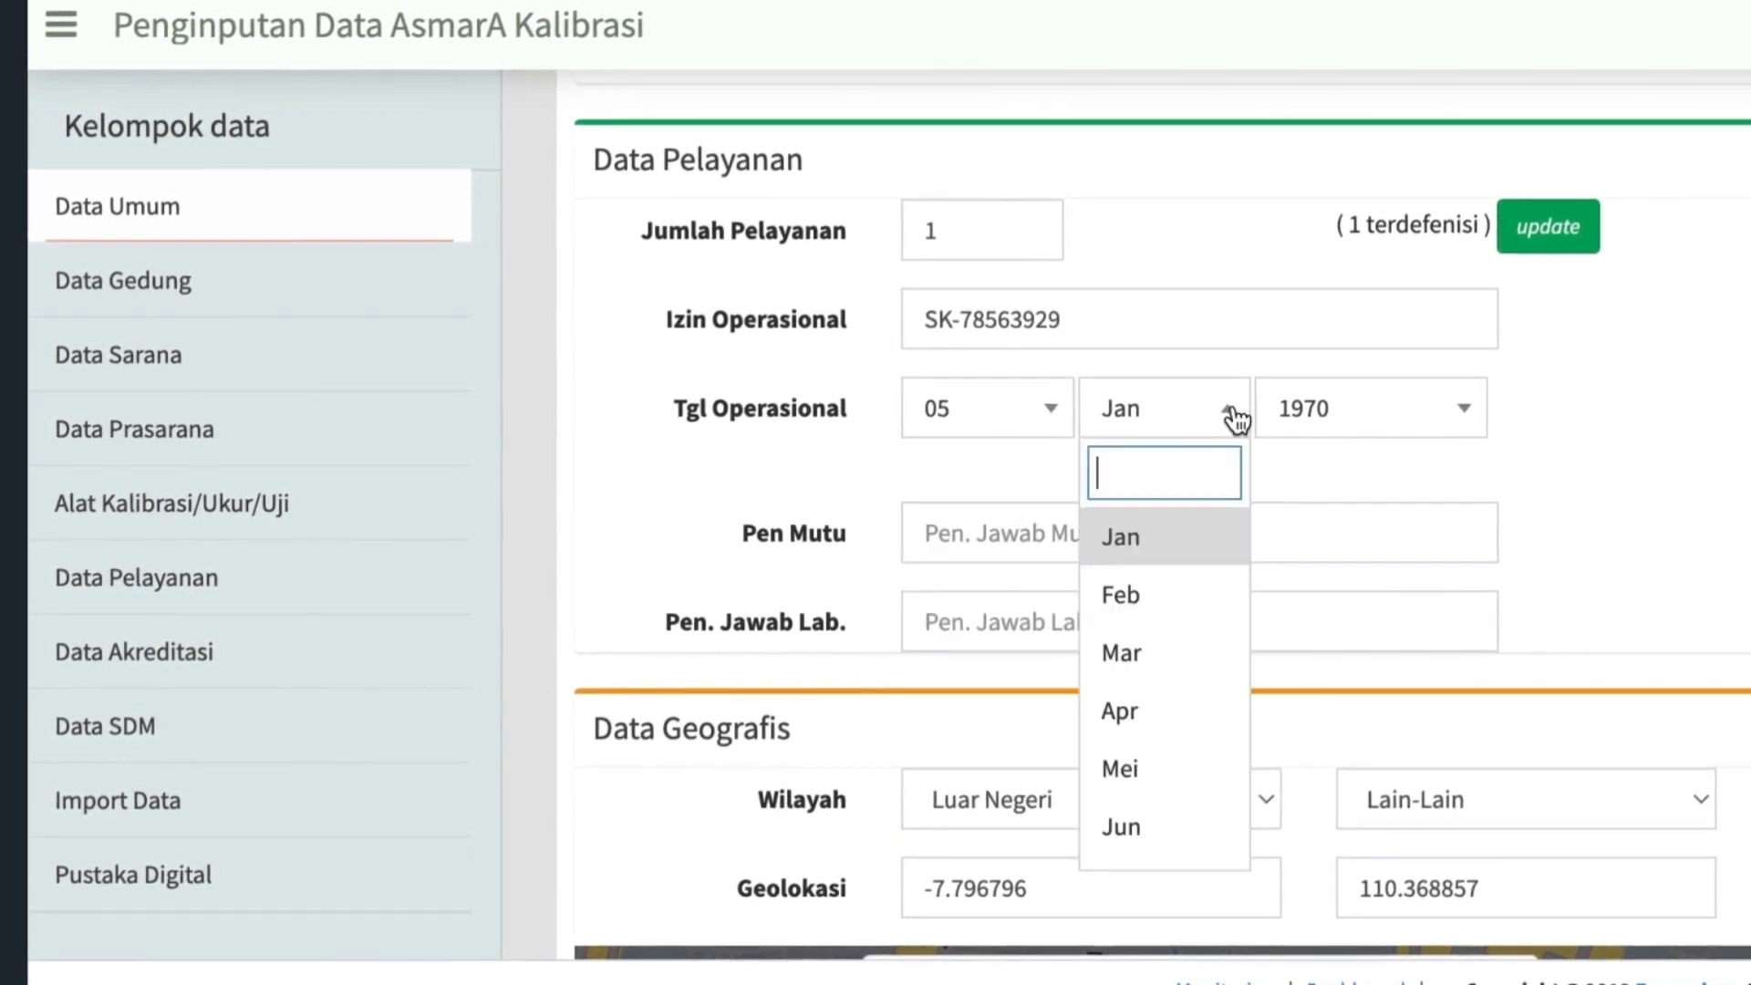
{"action": "scroll", "coordinate": [1138, 802], "scroll_direction": "down", "scroll_amount": 1}
{"action": "left_click", "coordinate": [1137, 829]}
{"action": "left_click", "coordinate": [1469, 412]}
{"action": "scroll", "coordinate": [1414, 607], "scroll_direction": "down", "scroll_amount": 1}
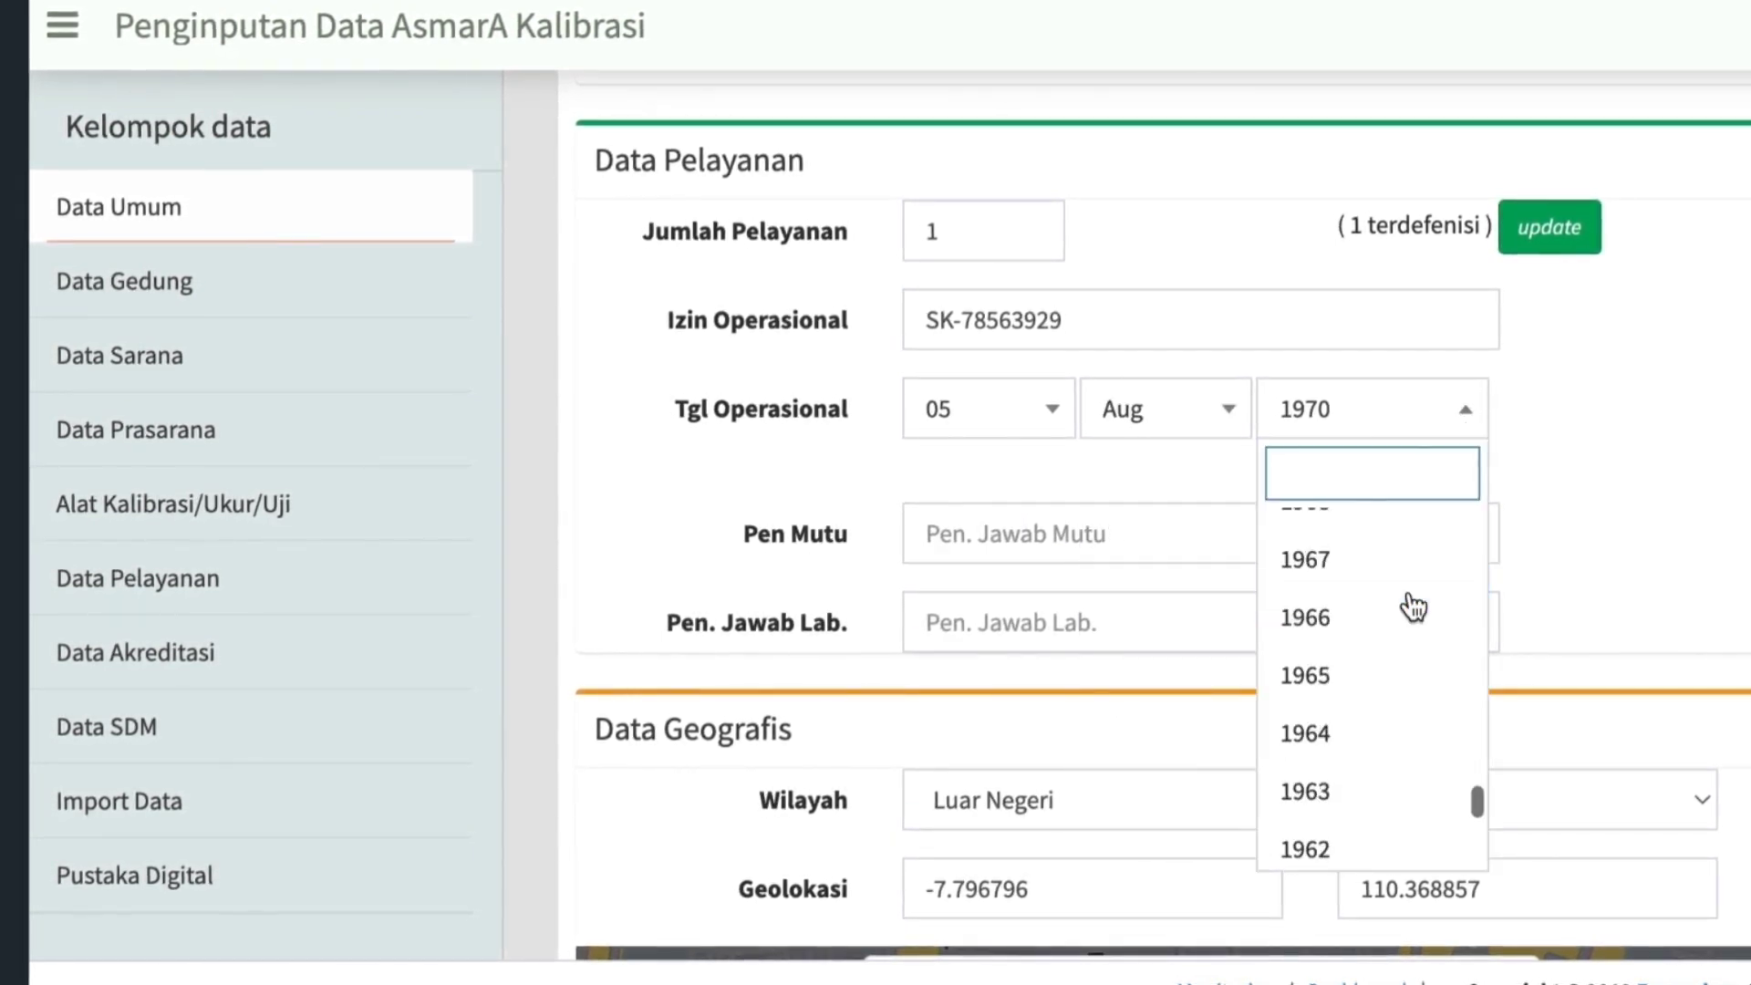
{"action": "scroll", "coordinate": [1415, 606], "scroll_direction": "up", "scroll_amount": 15}
{"action": "left_click", "coordinate": [1347, 533]}
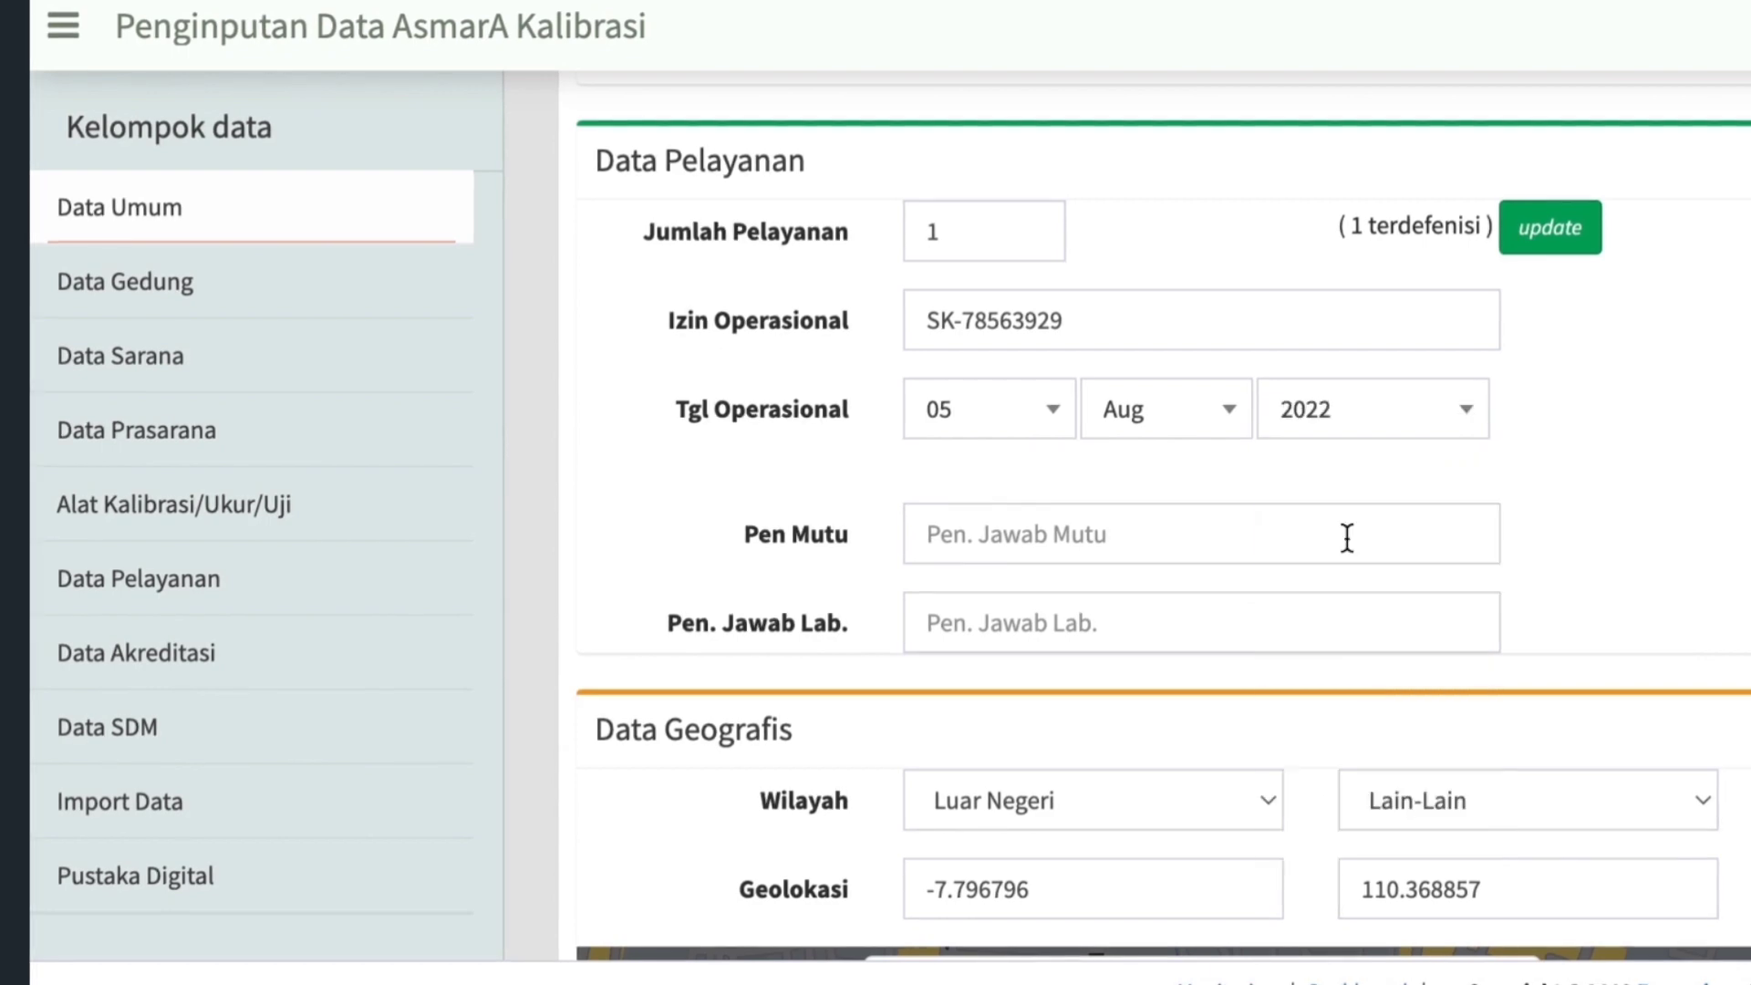
Enter the names for Pen Mutu, with the qualification (D4 Eletromedik), and Pen. Jawab Lab., with (D4 Elektromedik).
{"action": "left_click", "coordinate": [1036, 538]}
{"action": "type", "text": "Asmara"}
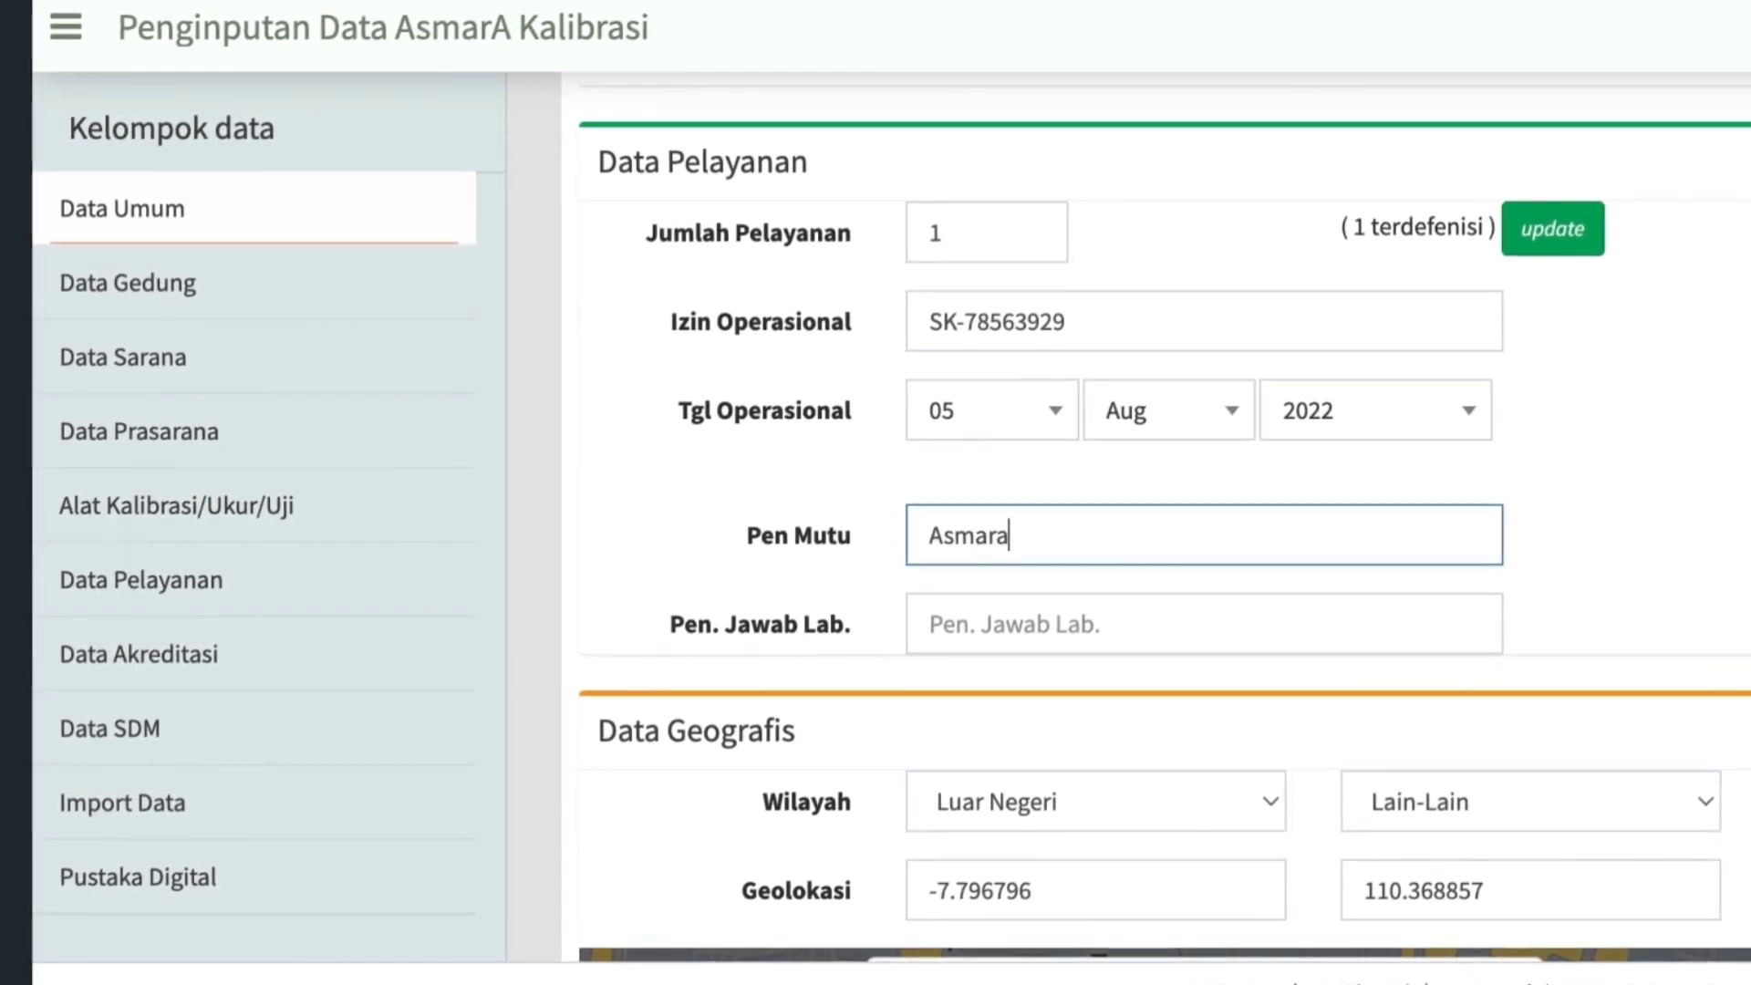
{"action": "left_click", "coordinate": [927, 617]}
{"action": "type", "text": "Koko"}
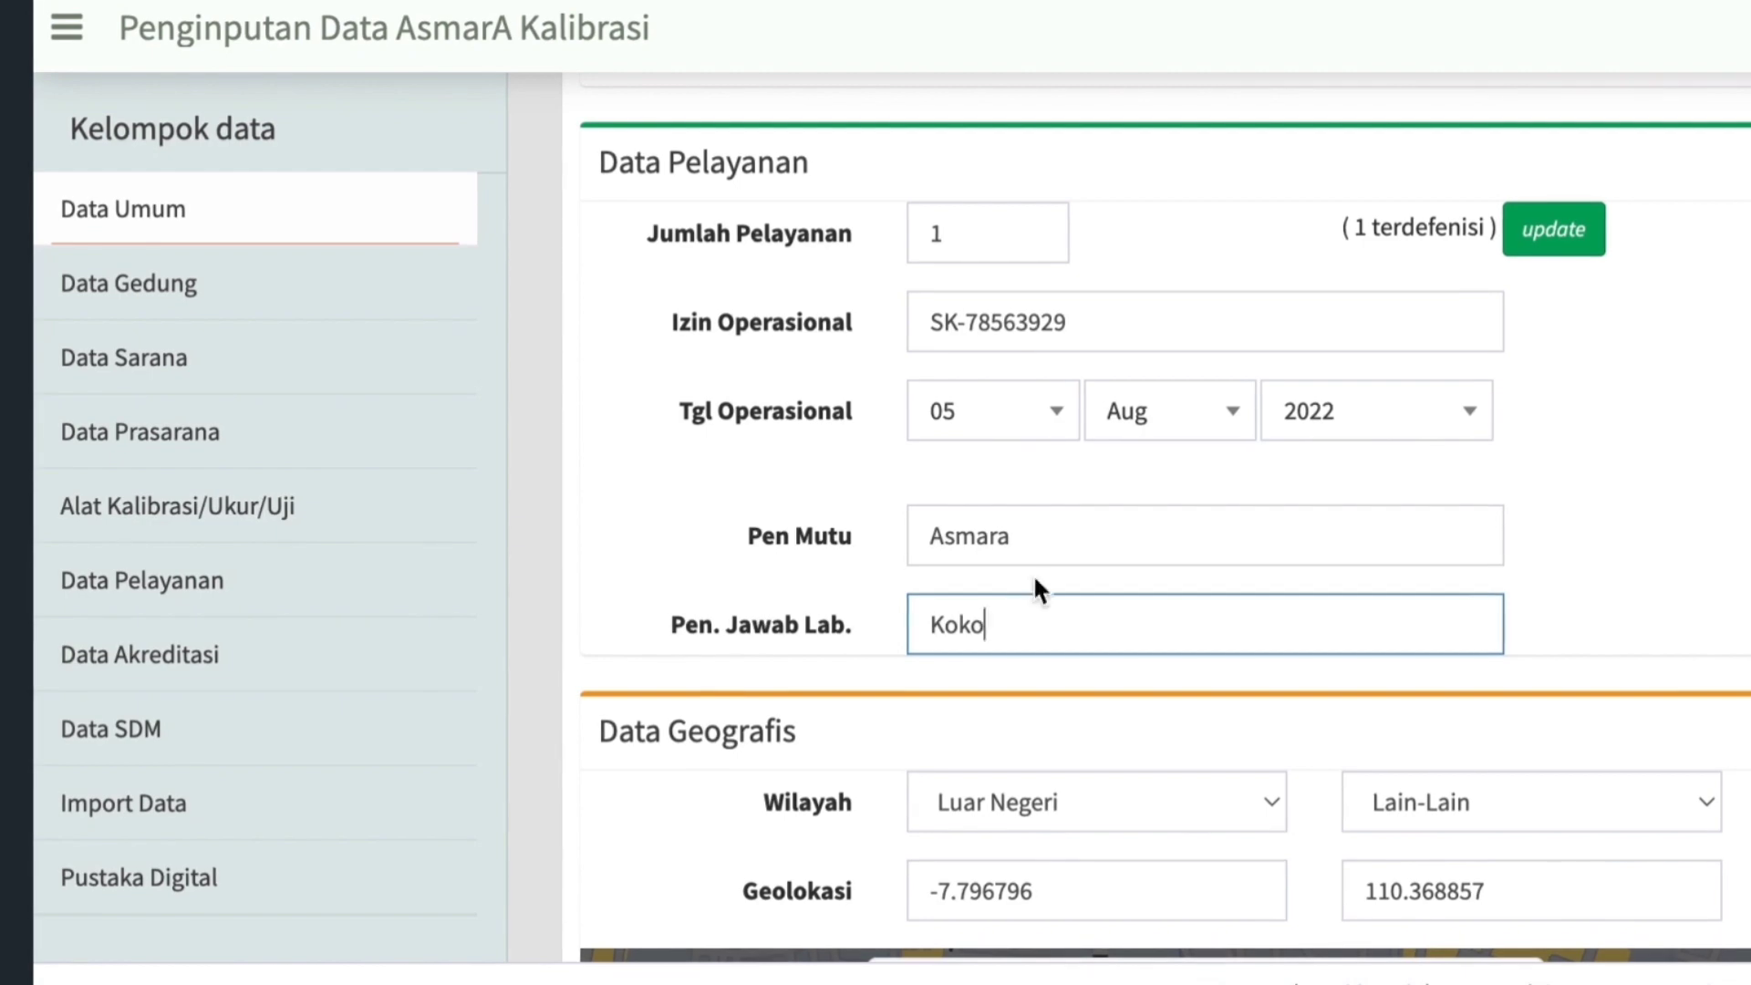
{"action": "left_click", "coordinate": [1051, 530]}
{"action": "type", "text": "(D4"}
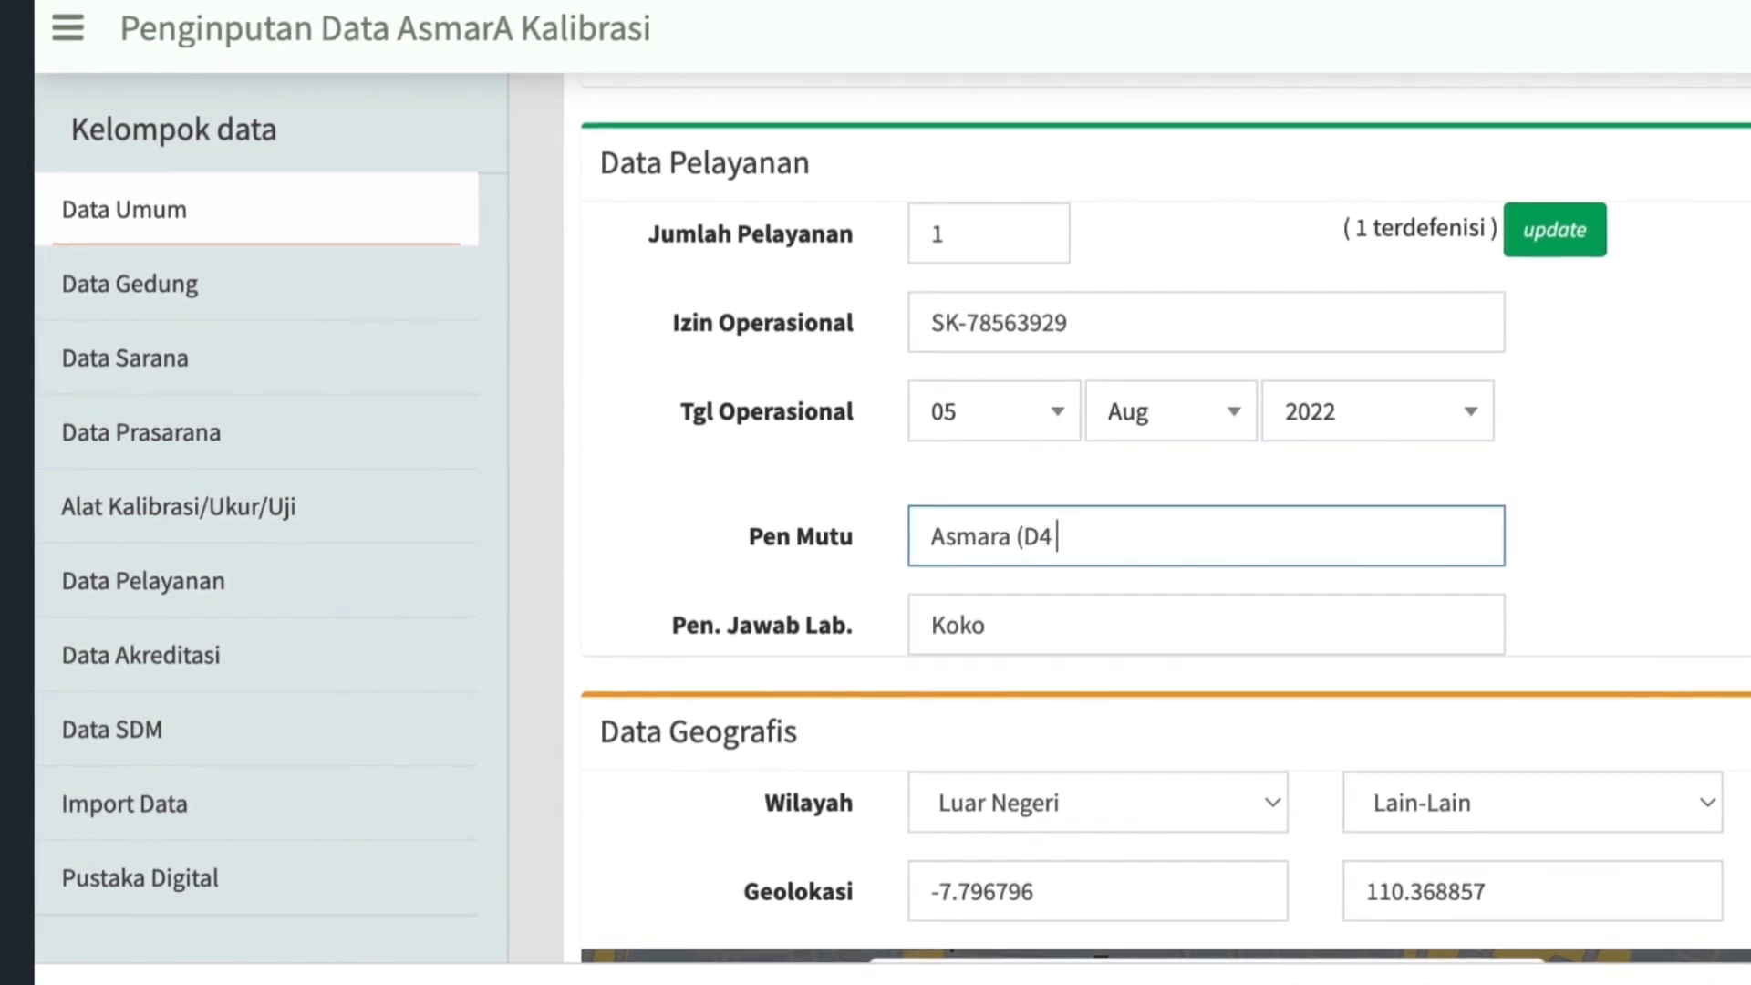
{"action": "type", "text": " Eletromedik)"}
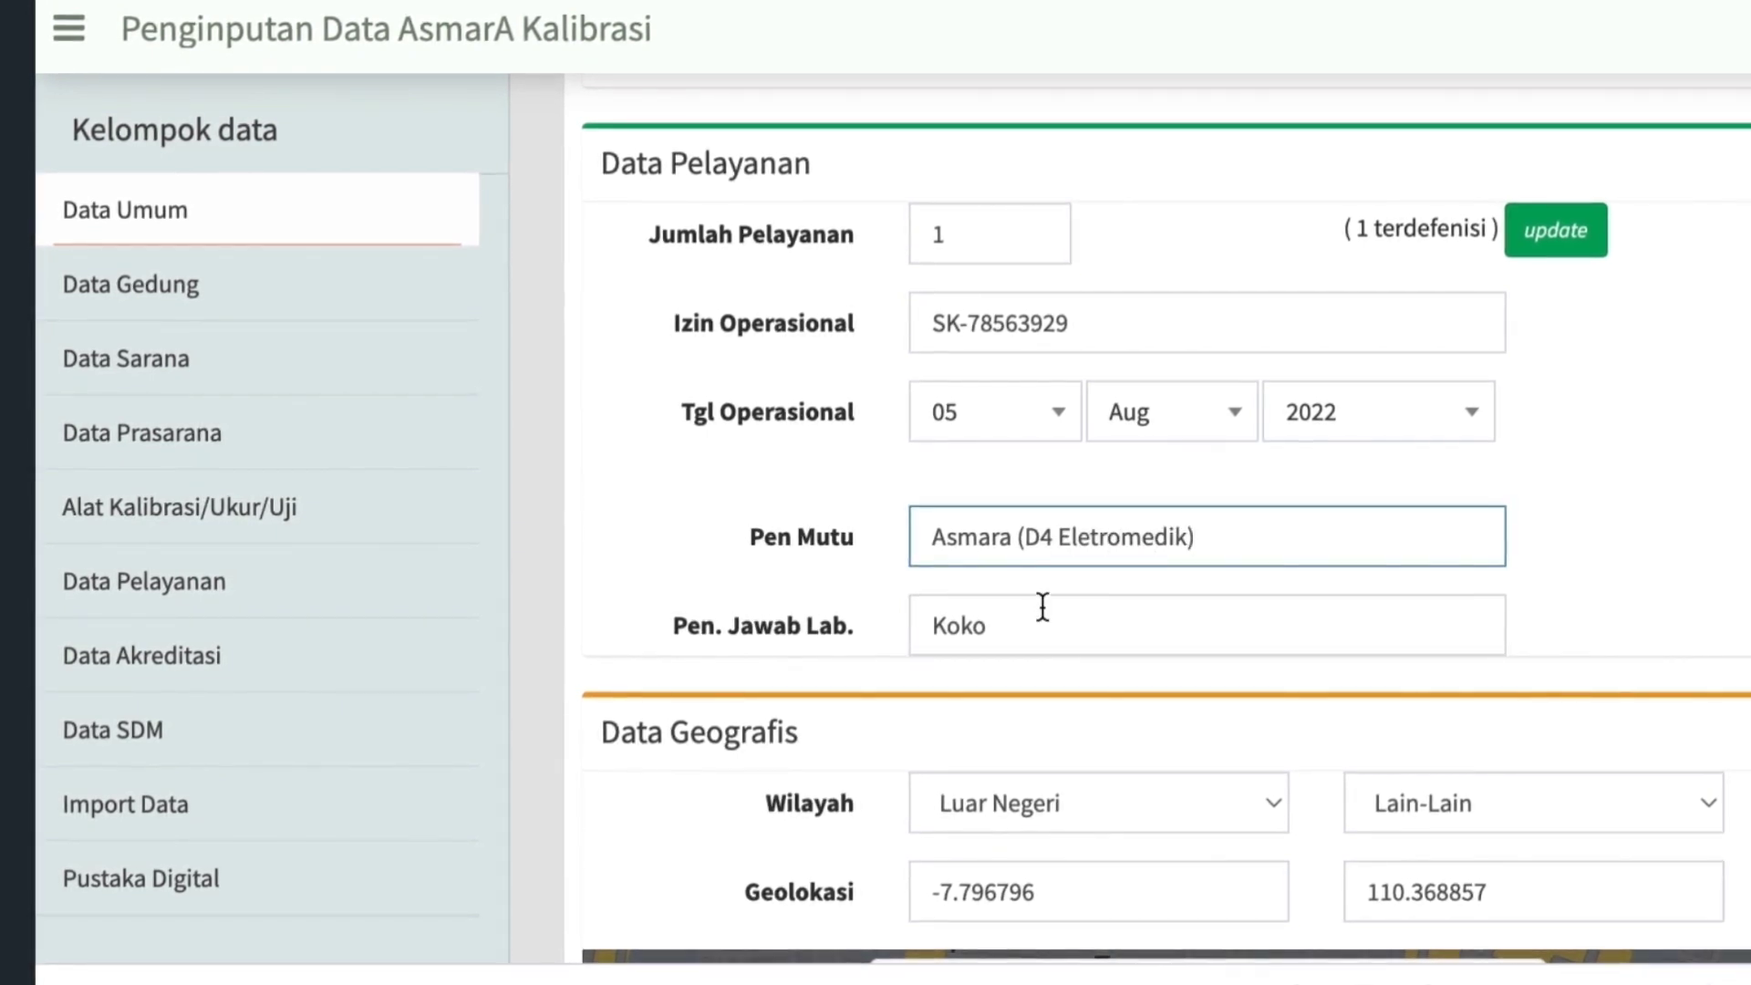
{"action": "left_click", "coordinate": [1043, 626]}
{"action": "type", "text": "(D4"}
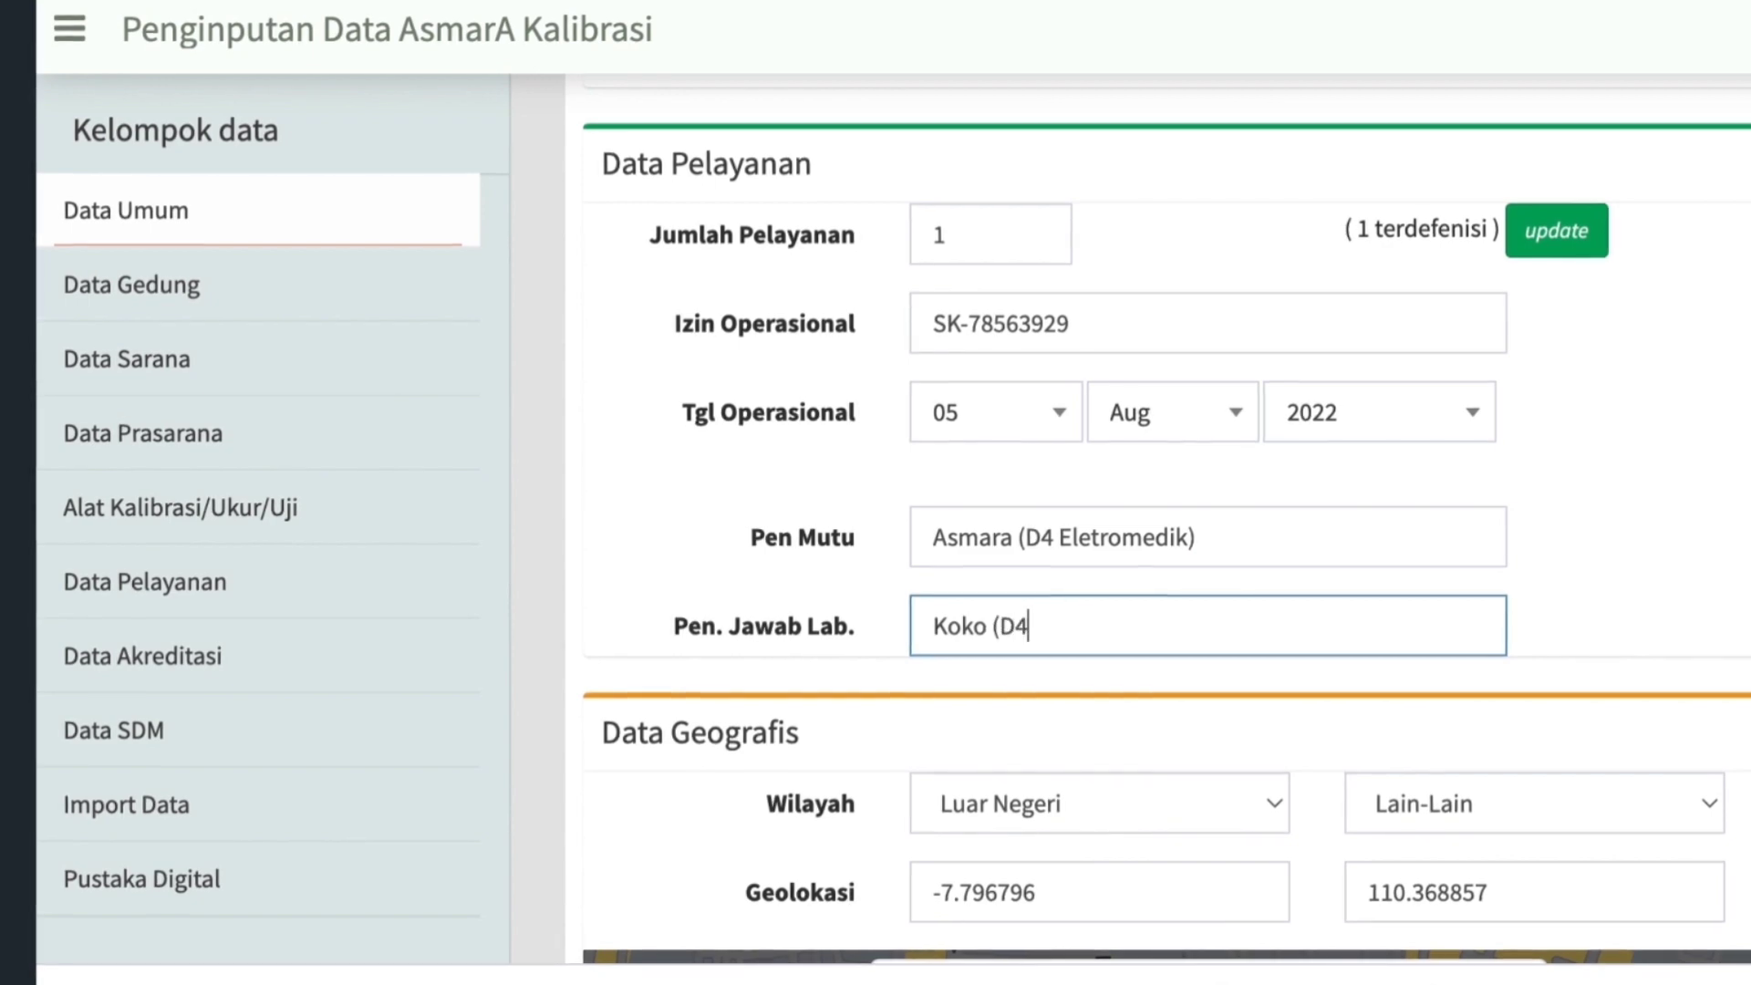
{"action": "type", "text": " Elektromedi"}
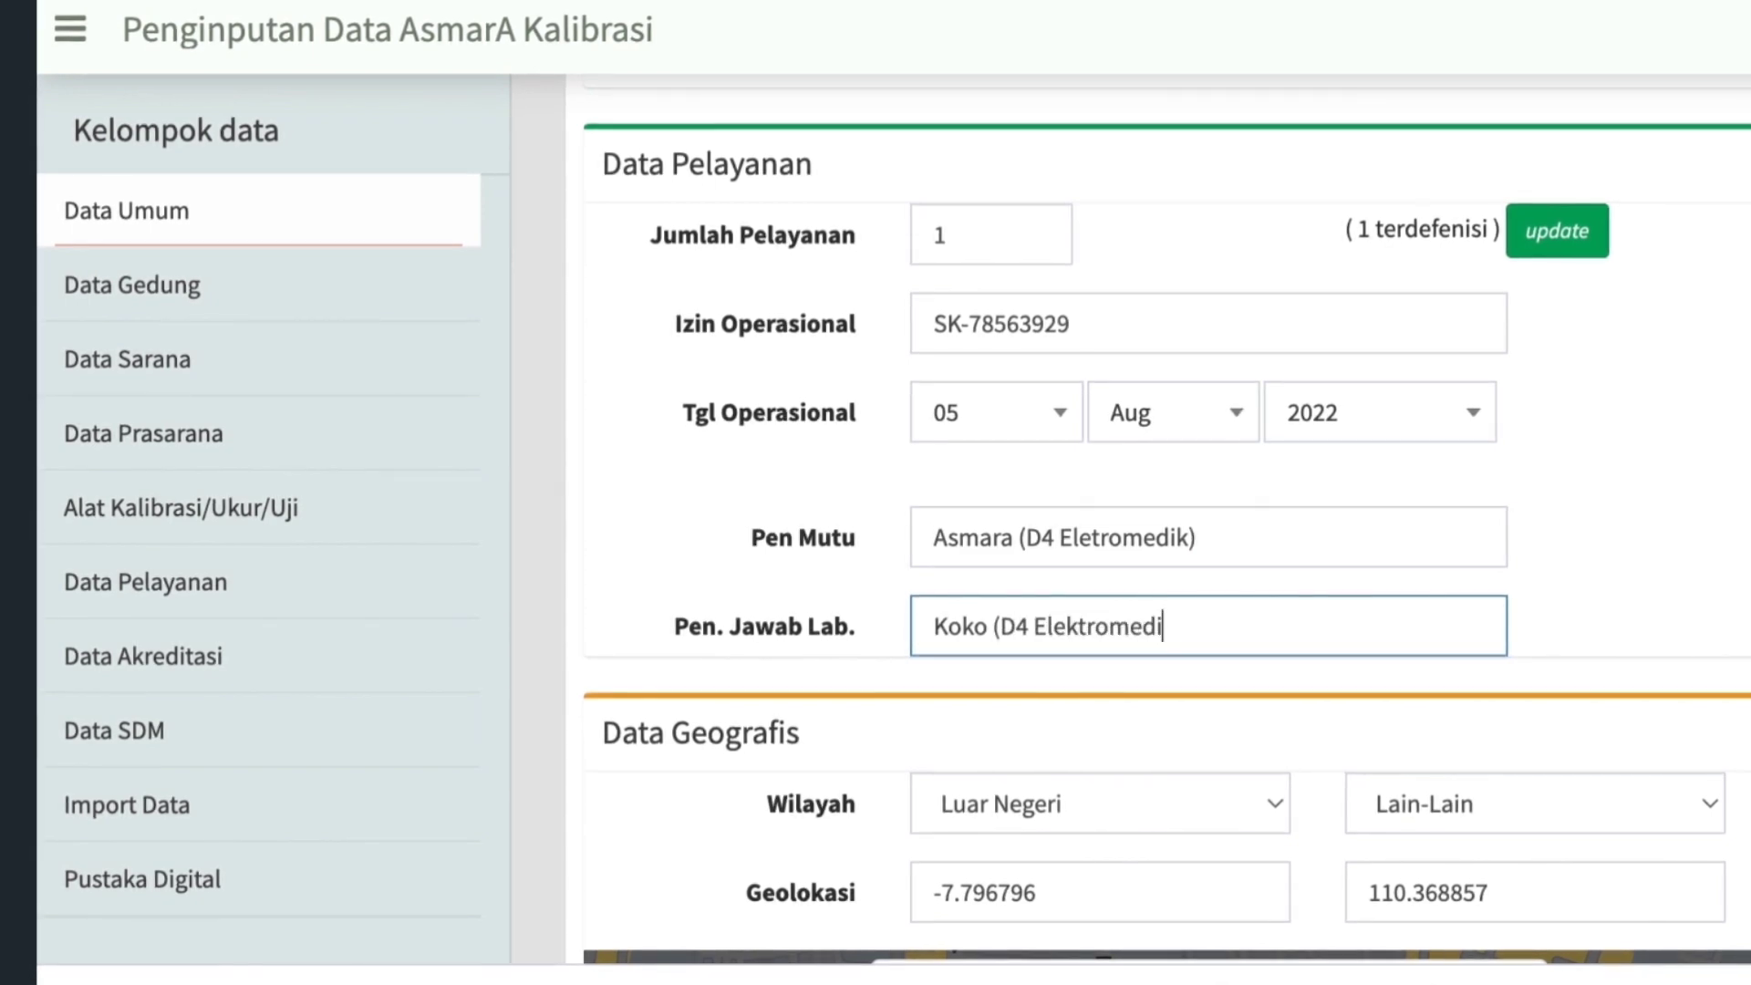
{"action": "type", "text": "k)"}
Switch to Google Maps, locate the current position, and bring up the place details with that point's coordinates.
{"action": "scroll", "coordinate": [1148, 735], "scroll_direction": "down", "scroll_amount": 5}
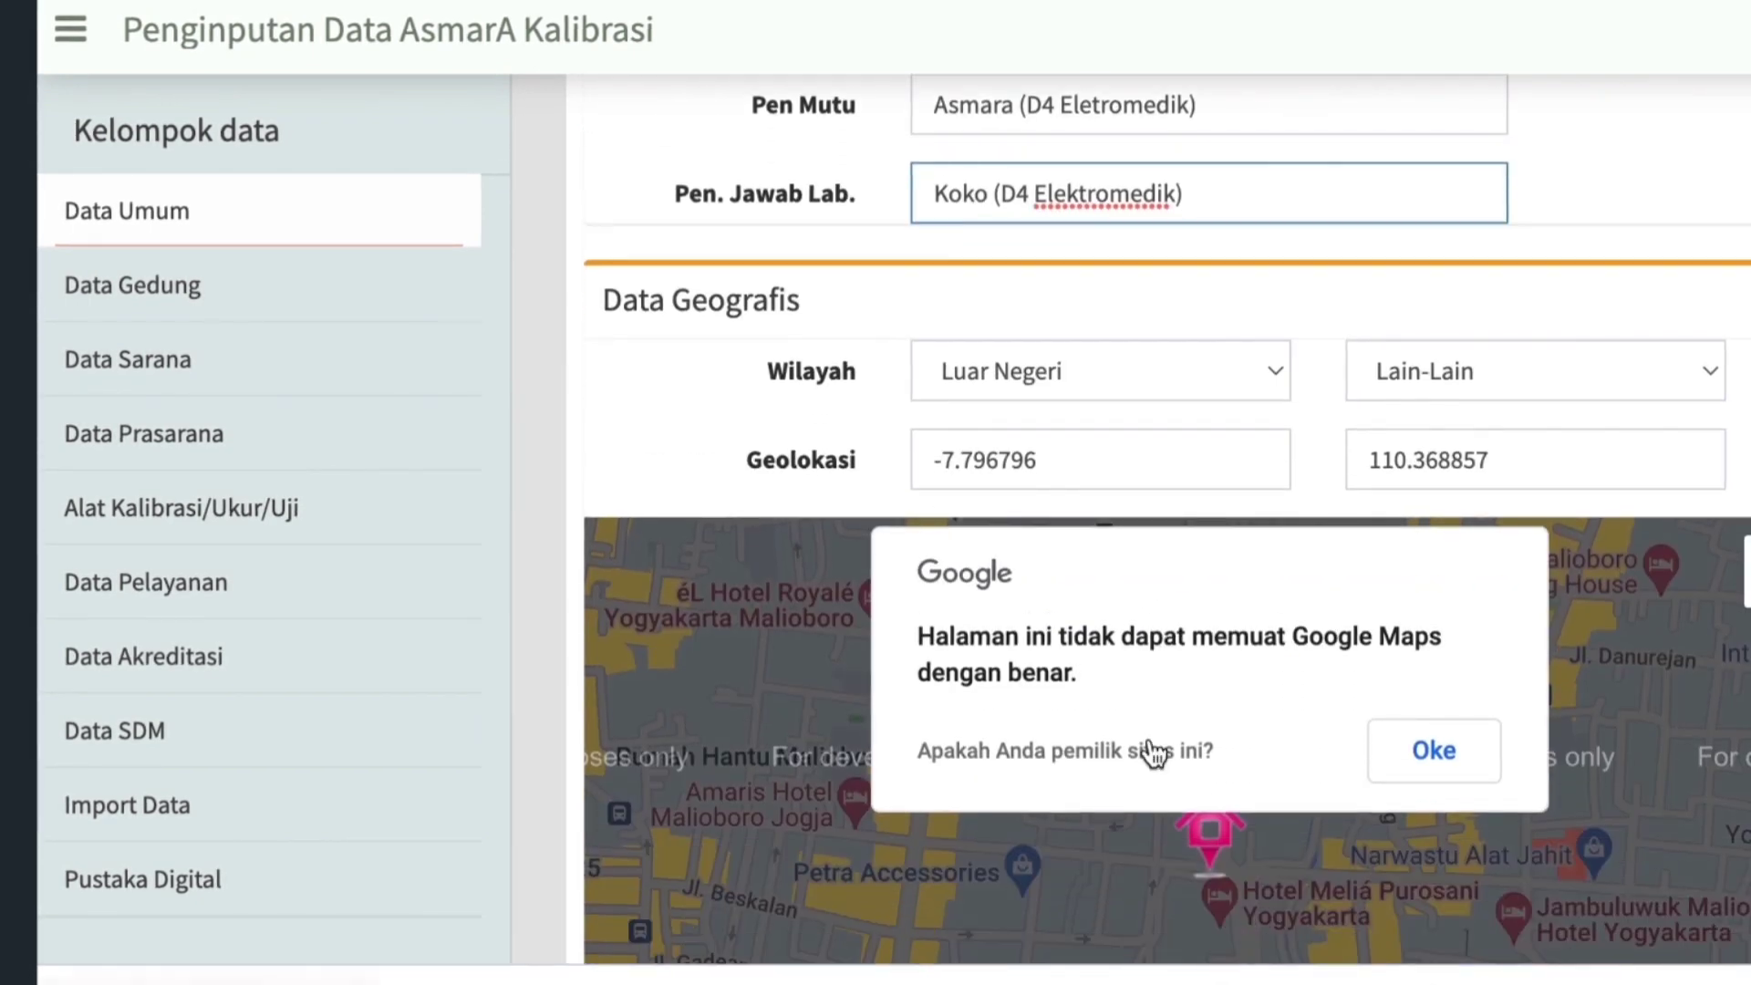
{"action": "scroll", "coordinate": [1154, 753], "scroll_direction": "down", "scroll_amount": 2}
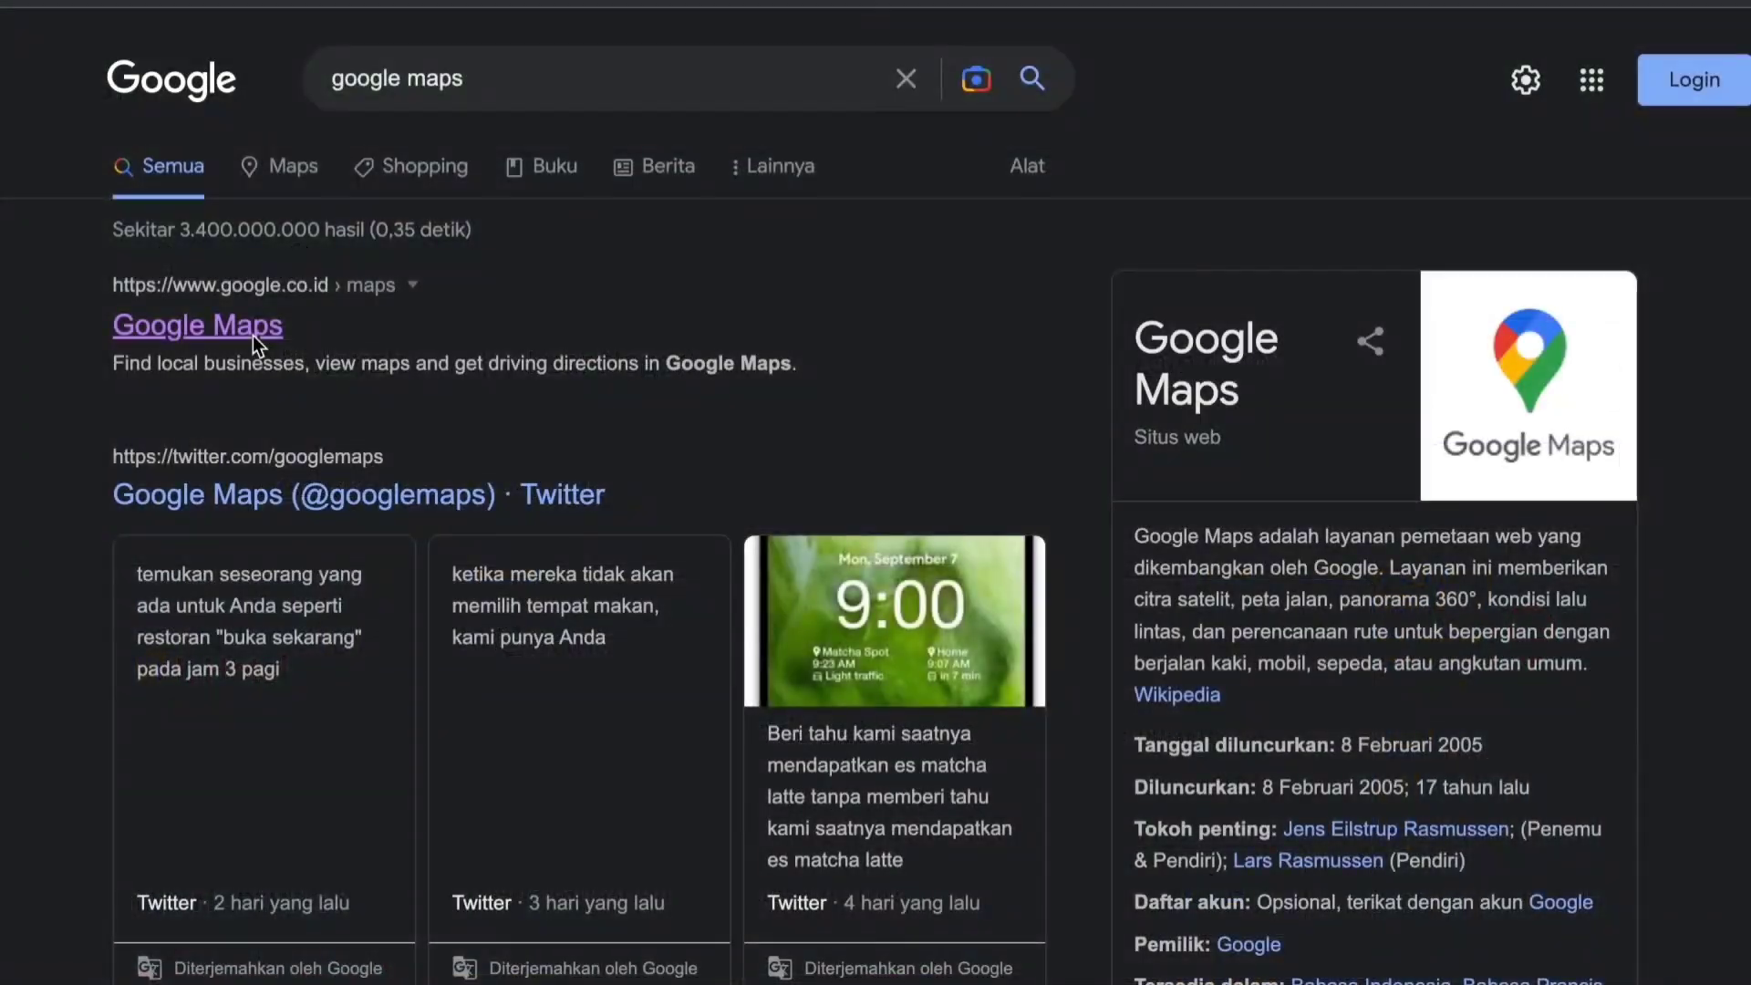
{"action": "left_click", "coordinate": [255, 339]}
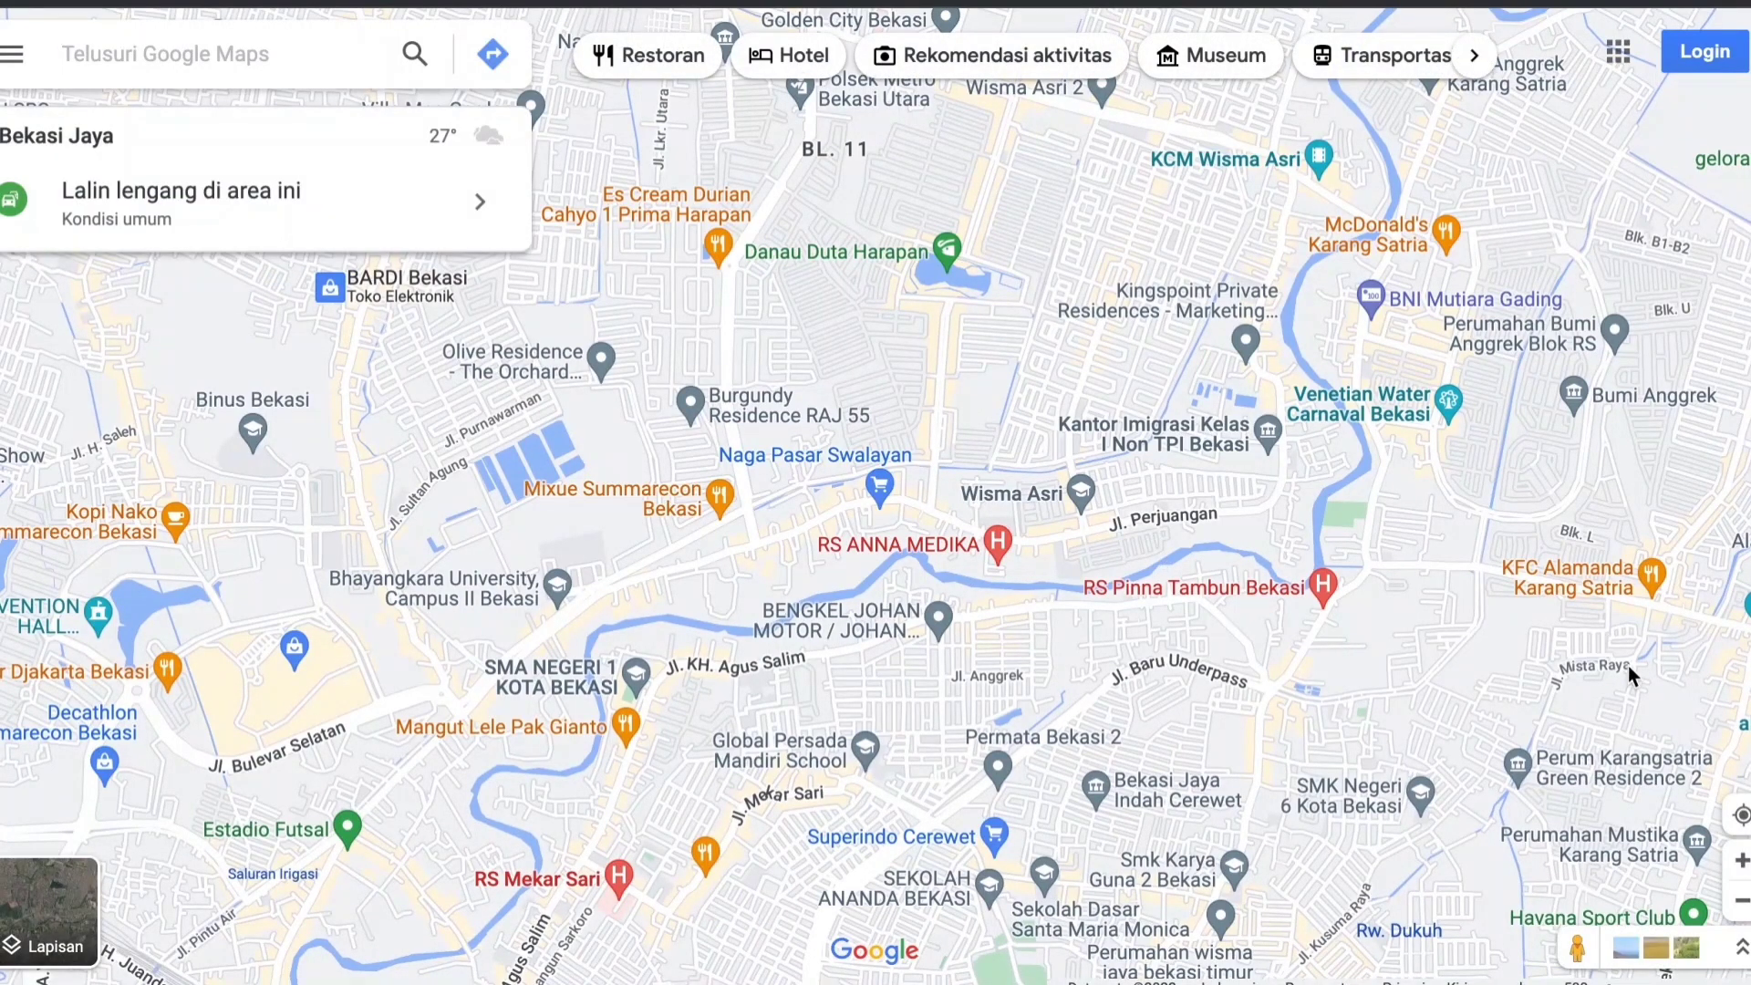
{"action": "left_click", "coordinate": [1740, 815]}
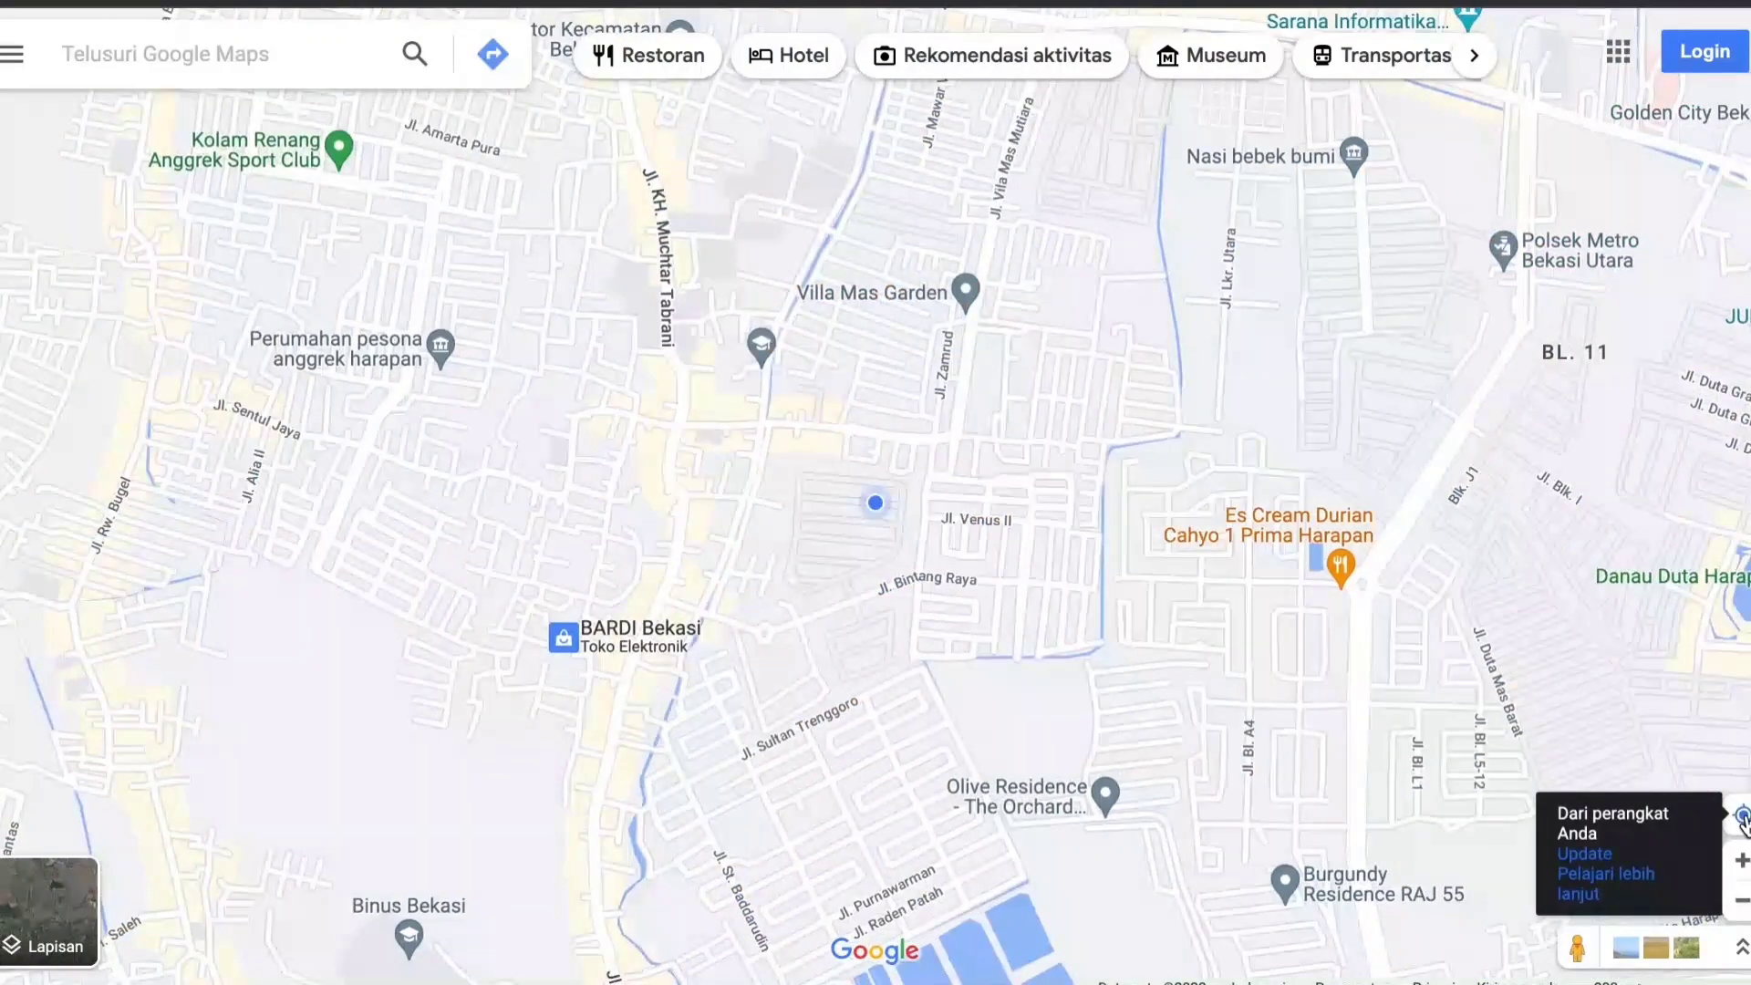
{"action": "right_click", "coordinate": [879, 510]}
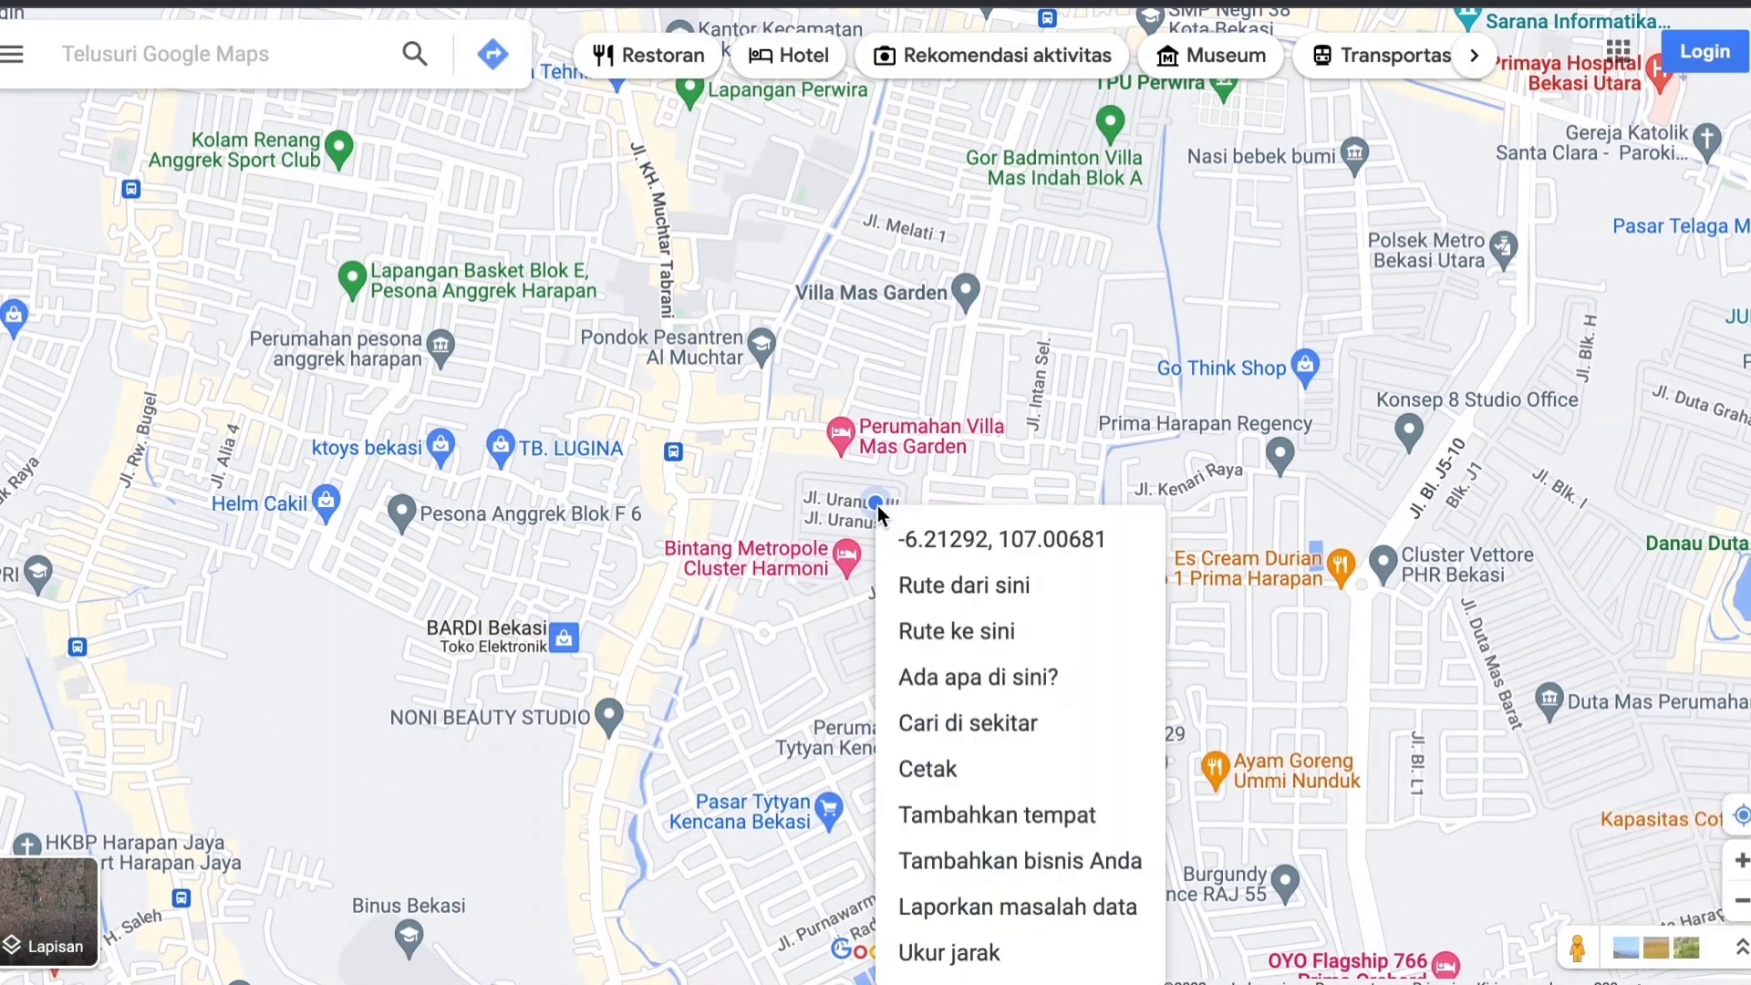
{"action": "left_click", "coordinate": [958, 546]}
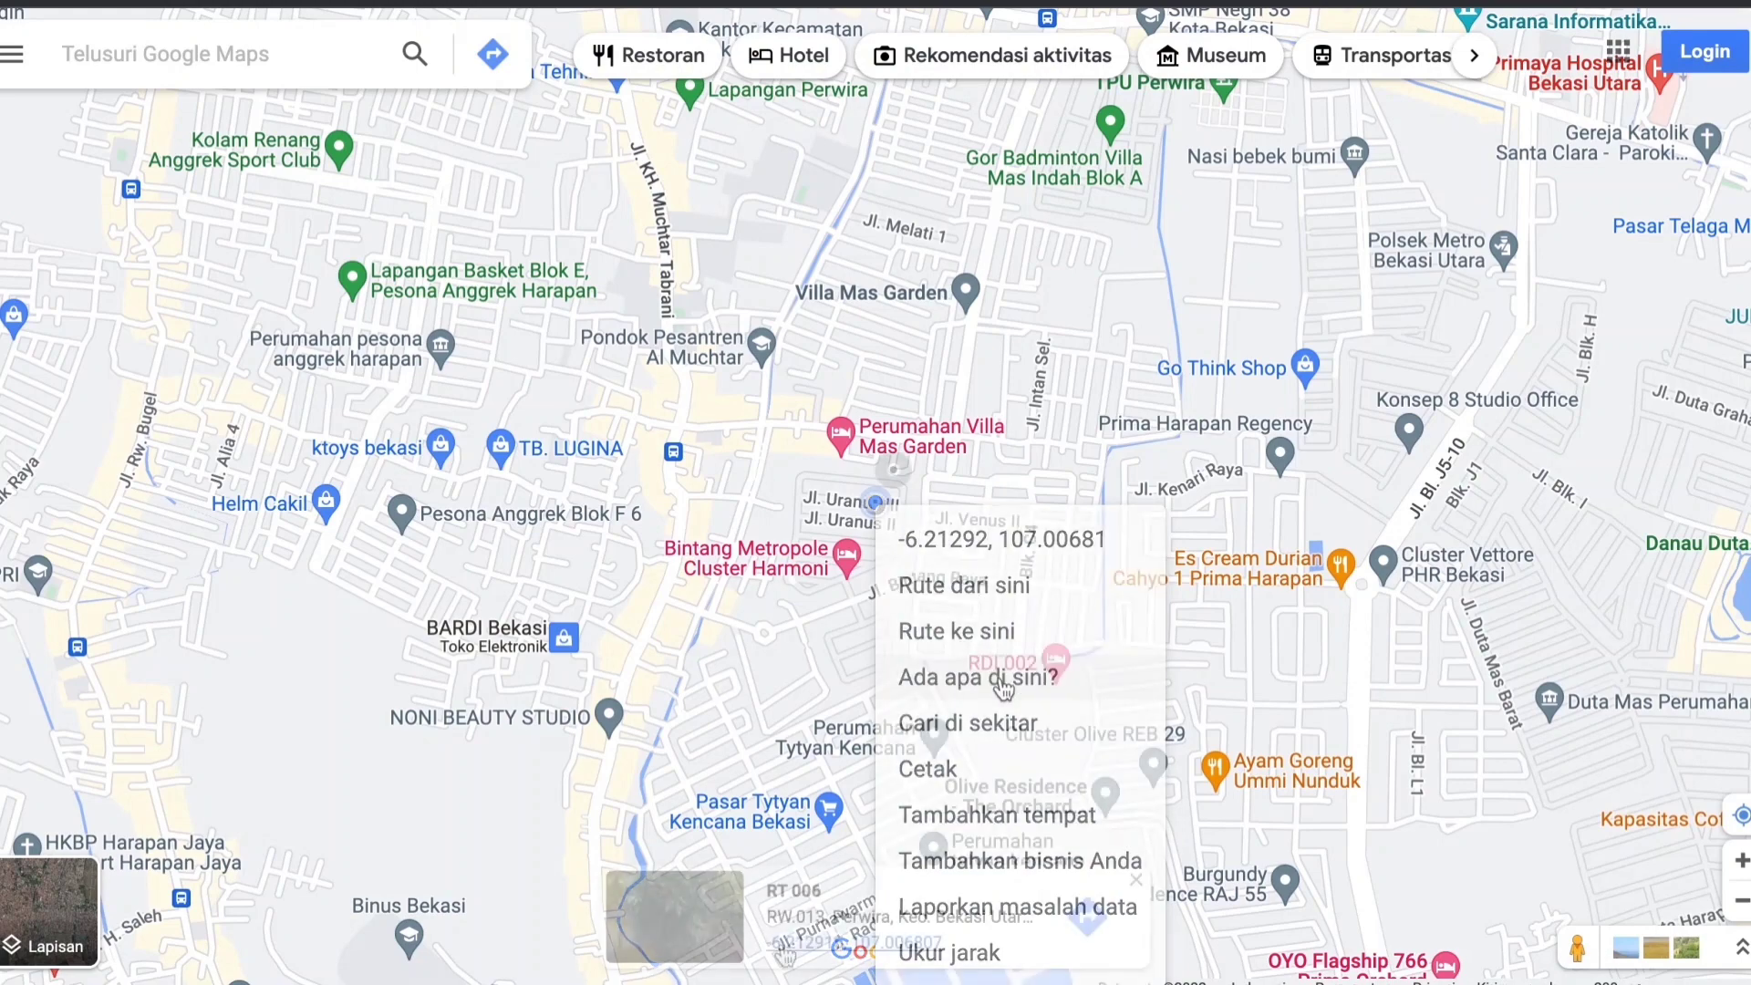
Copy the point's latitude from Google Maps and replace the latitude value of Geolokasi in the ASPAK geographic data with it.
{"action": "right_click", "coordinate": [783, 945]}
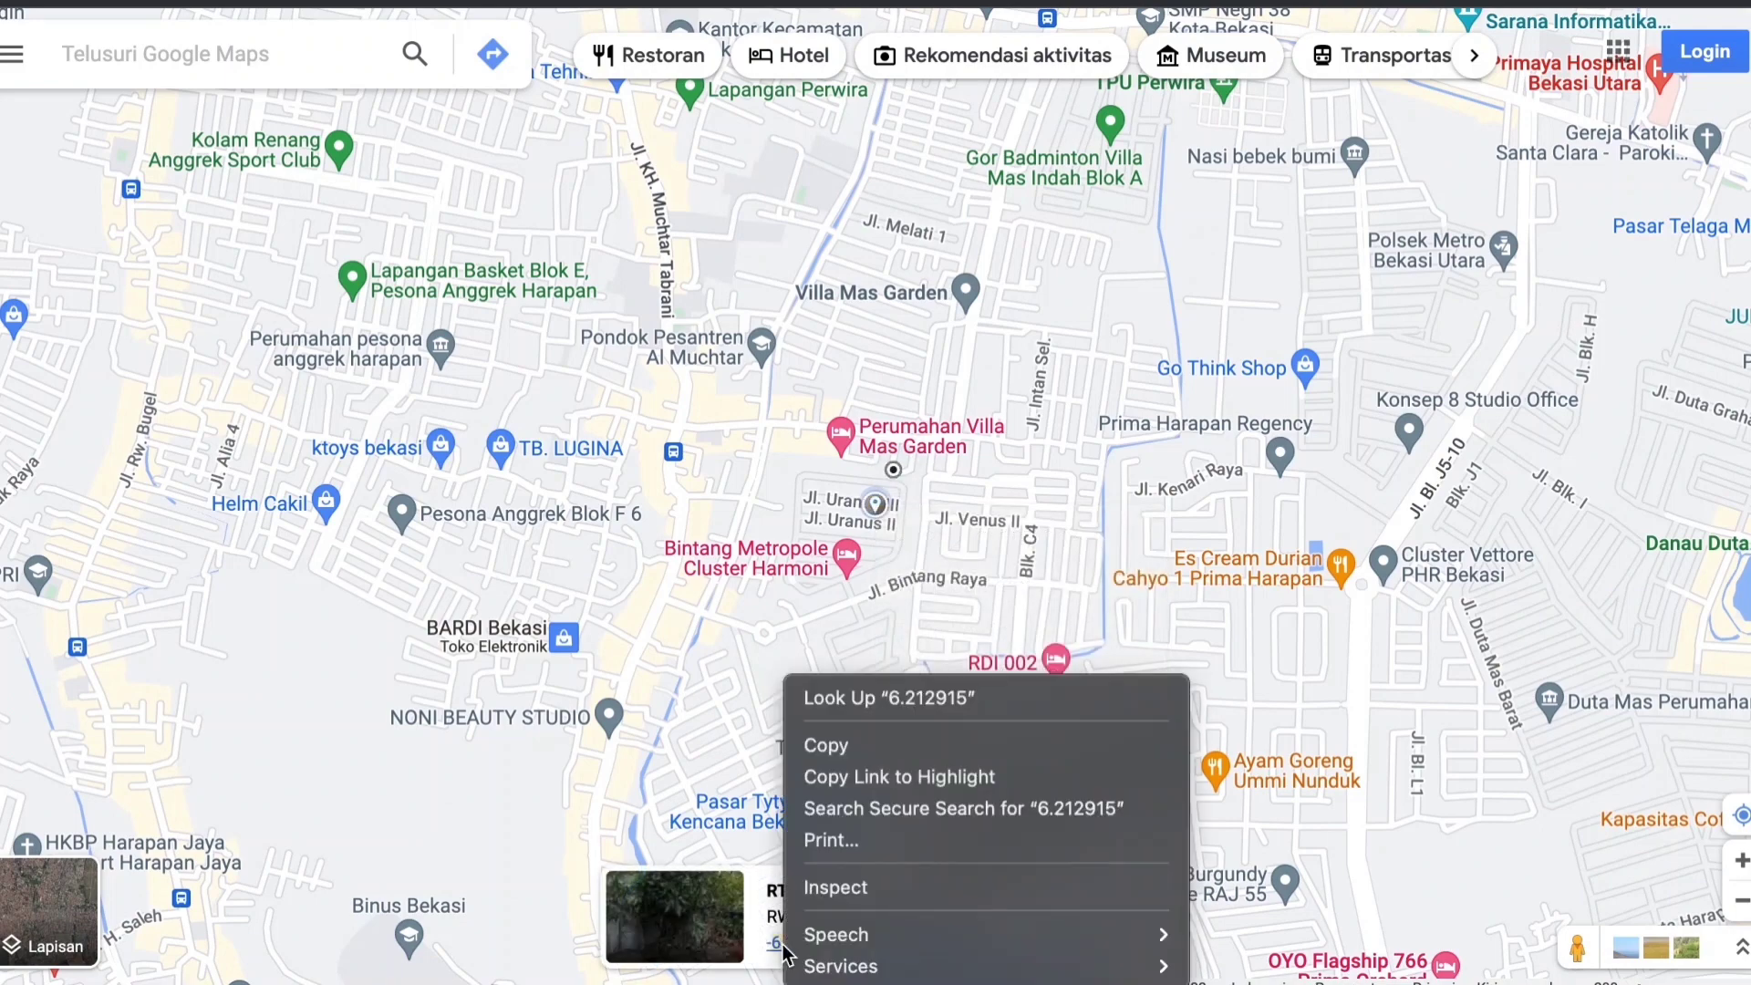
{"action": "left_click", "coordinate": [849, 746]}
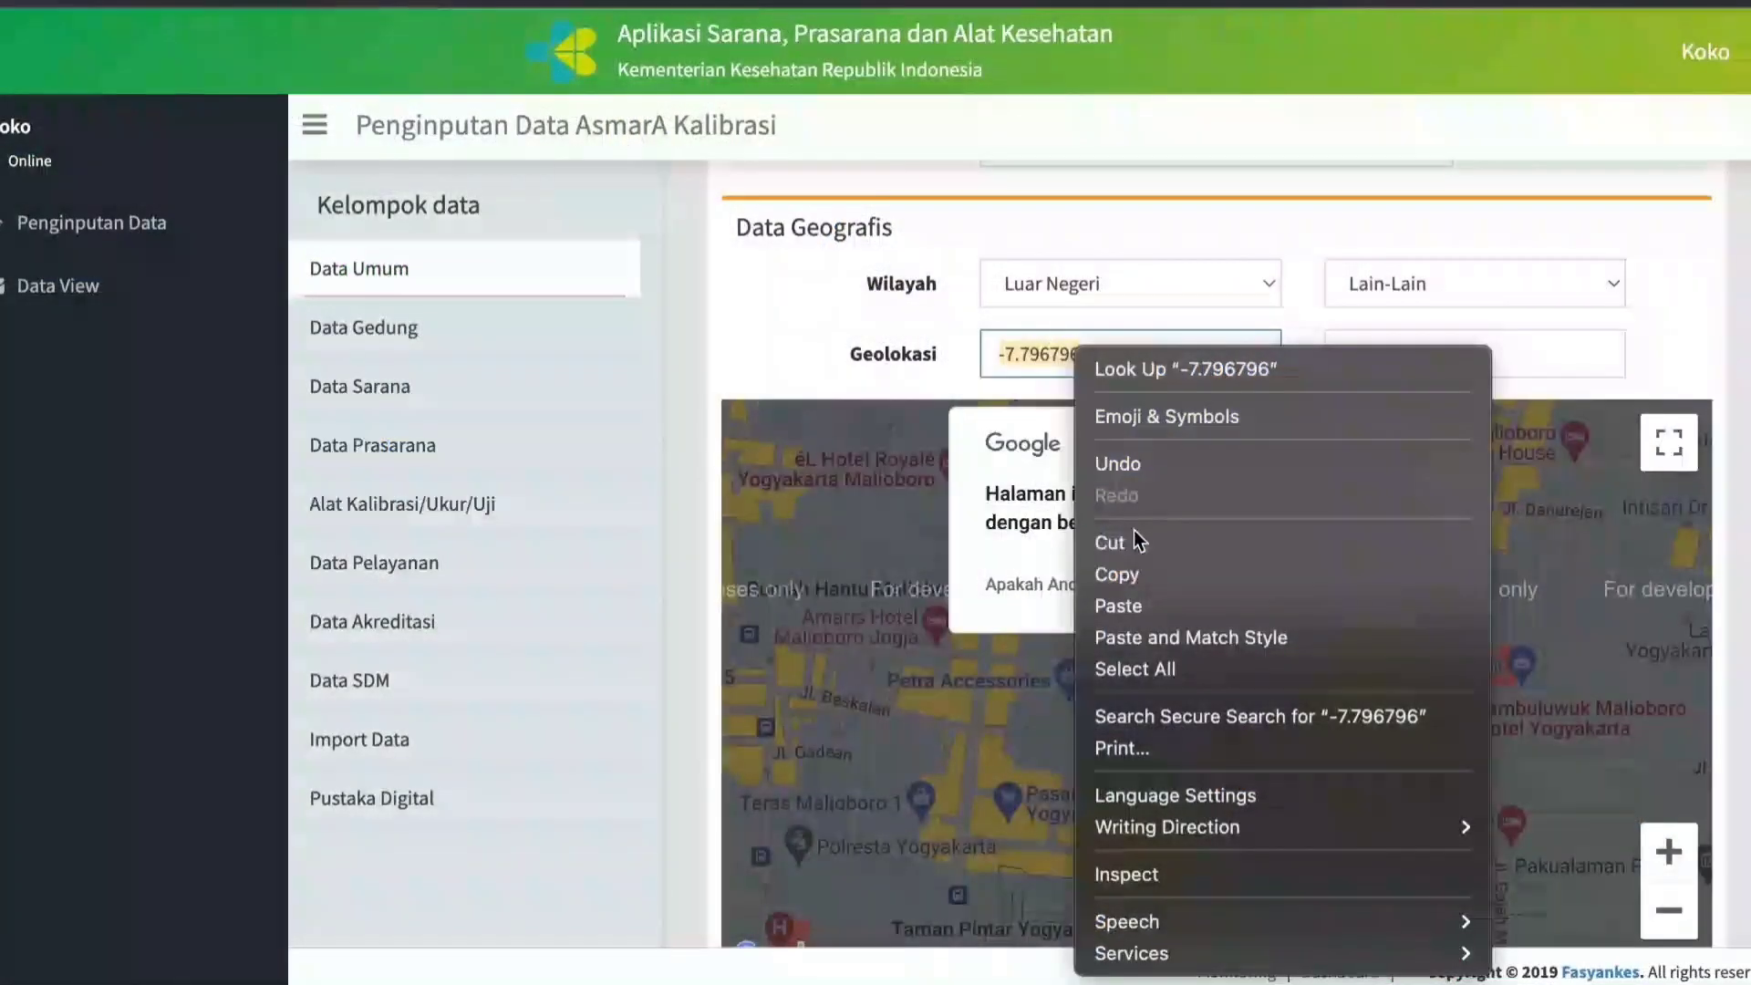
{"action": "left_click", "coordinate": [1114, 606]}
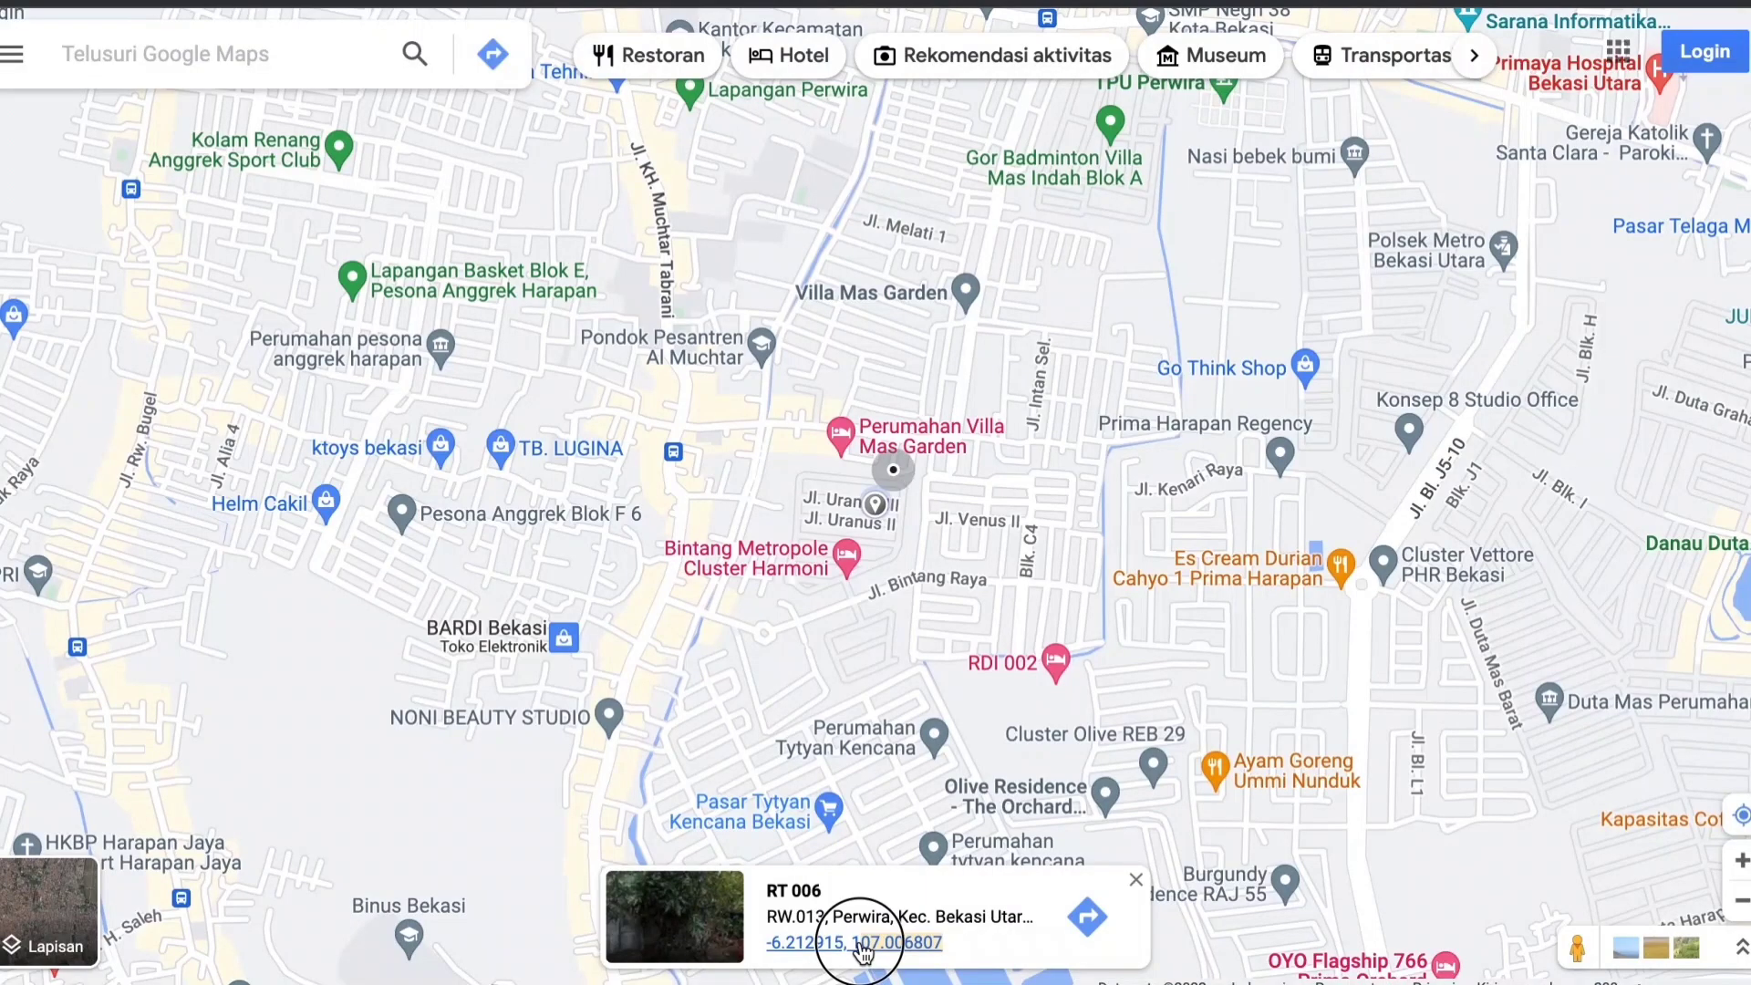
Copy the point's longitude from Google Maps and replace the longitude value of Geolokasi in the ASPAK geographic data with 107.006807.
{"action": "right_click", "coordinate": [868, 951]}
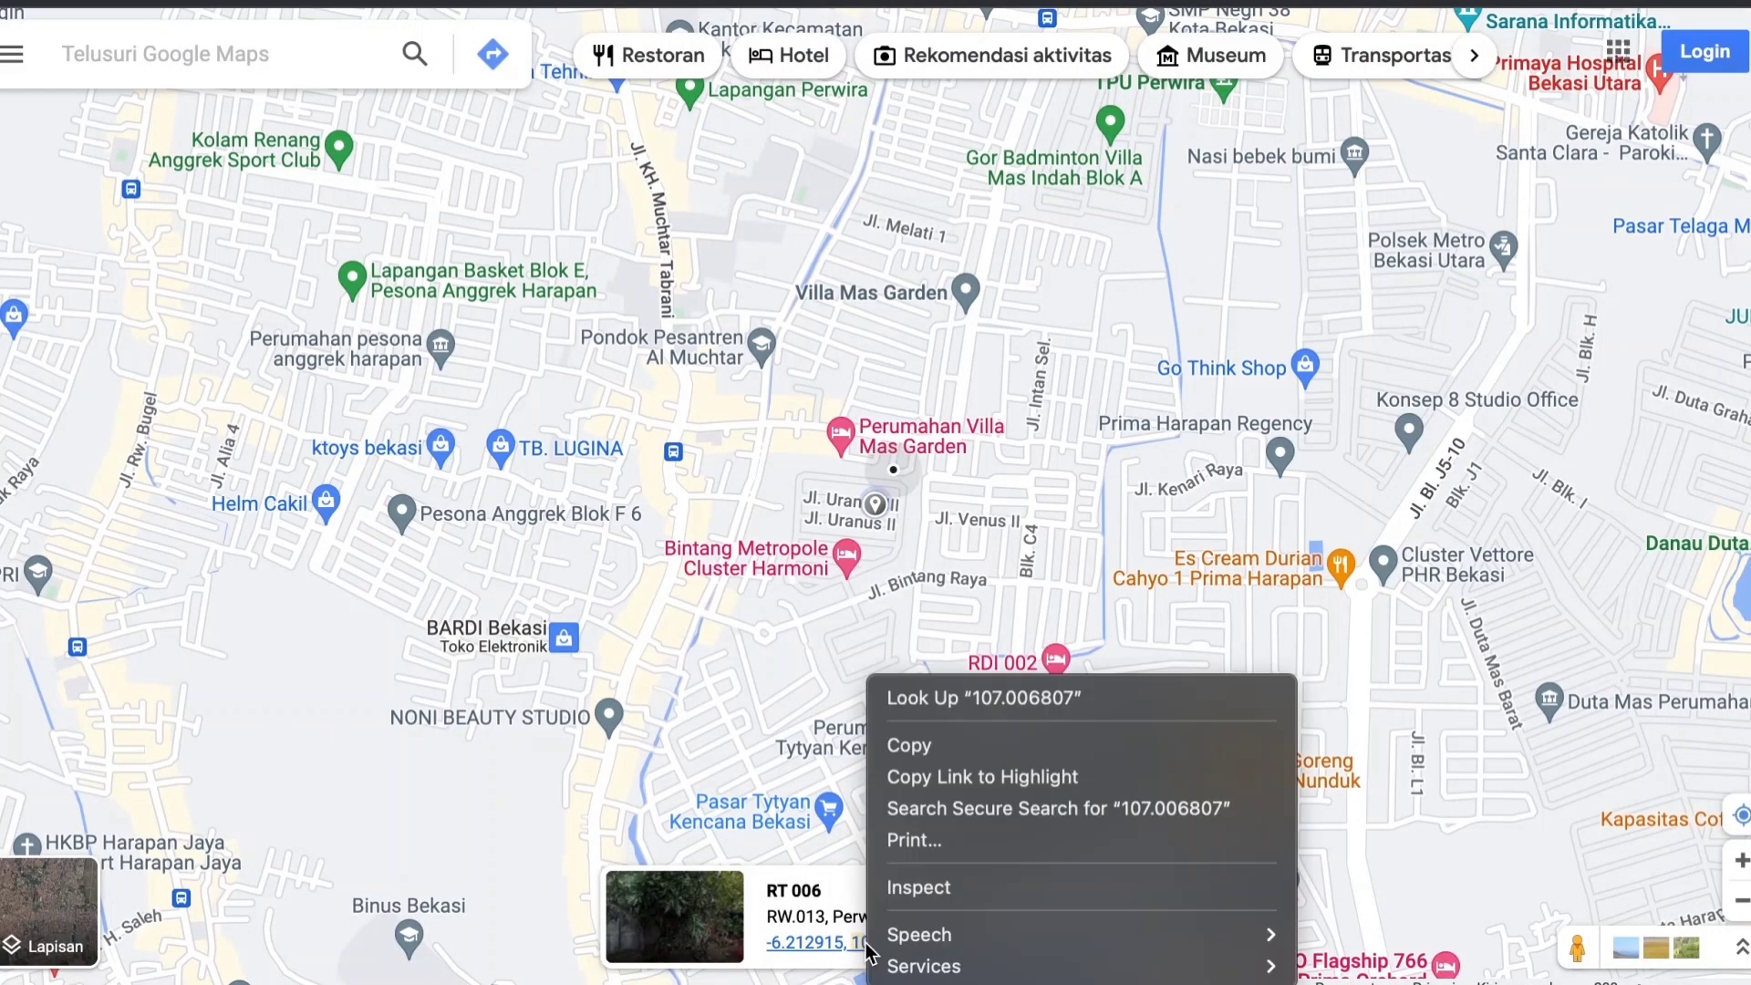
{"action": "left_click", "coordinate": [909, 746]}
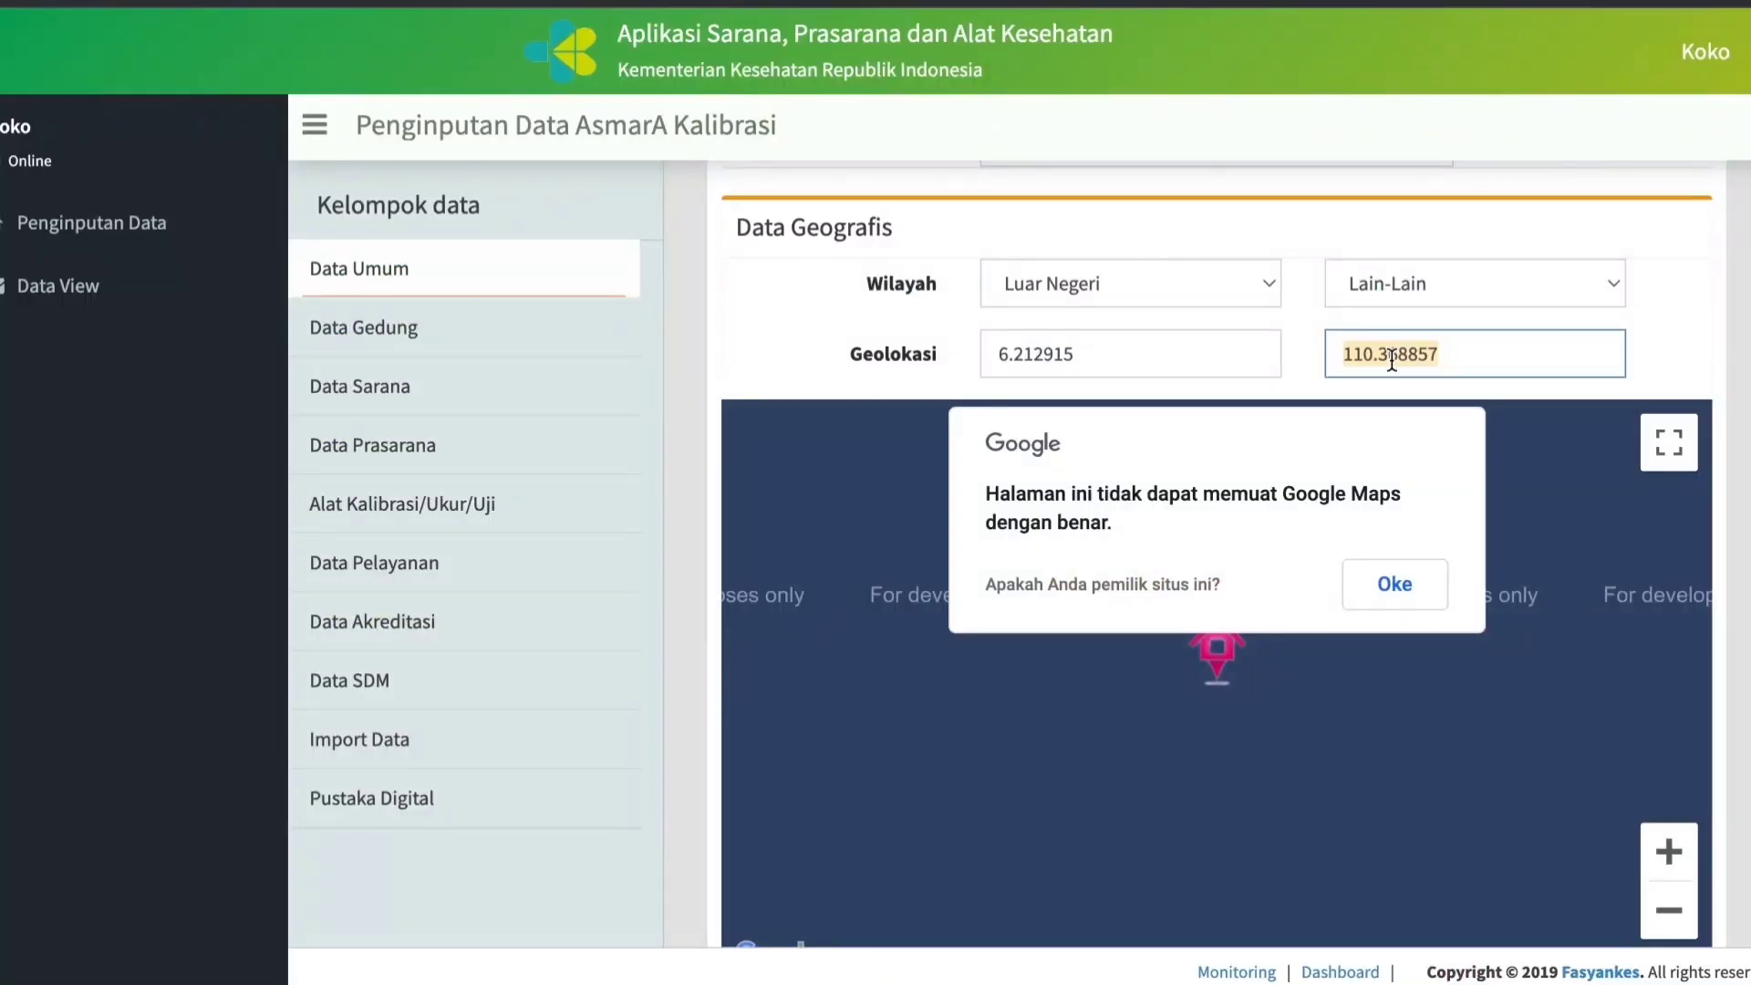
{"action": "right_click", "coordinate": [1392, 361]}
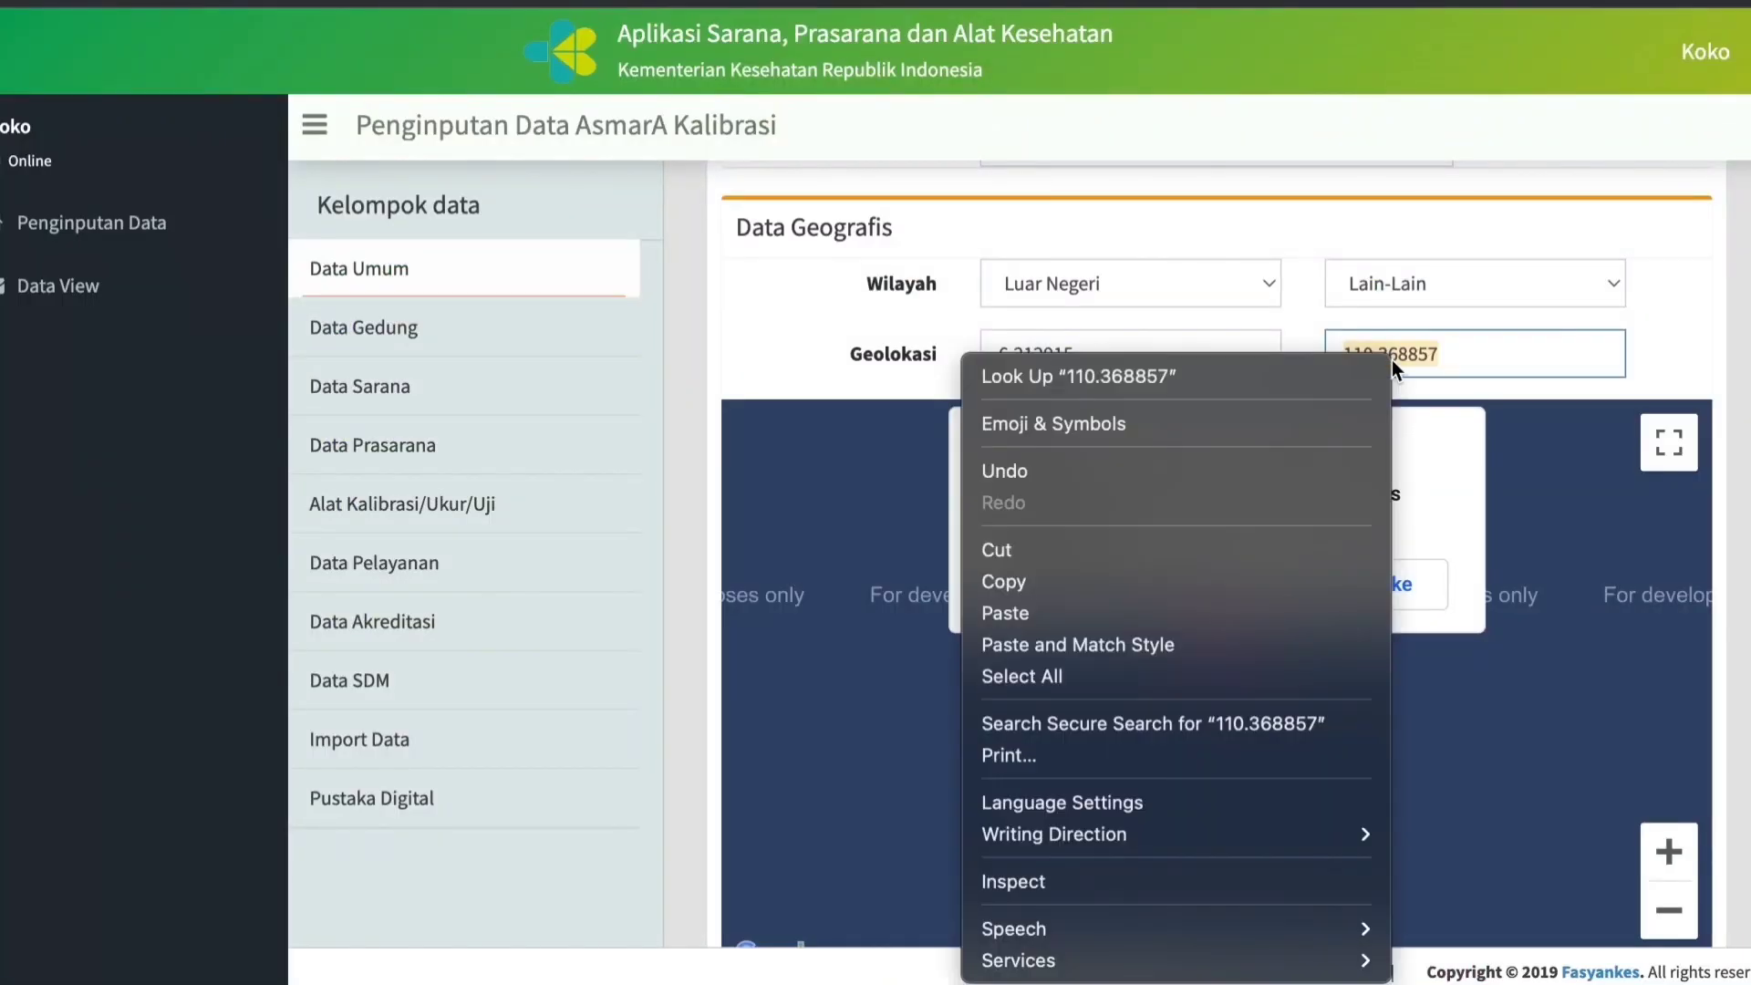
{"action": "left_click", "coordinate": [1022, 613]}
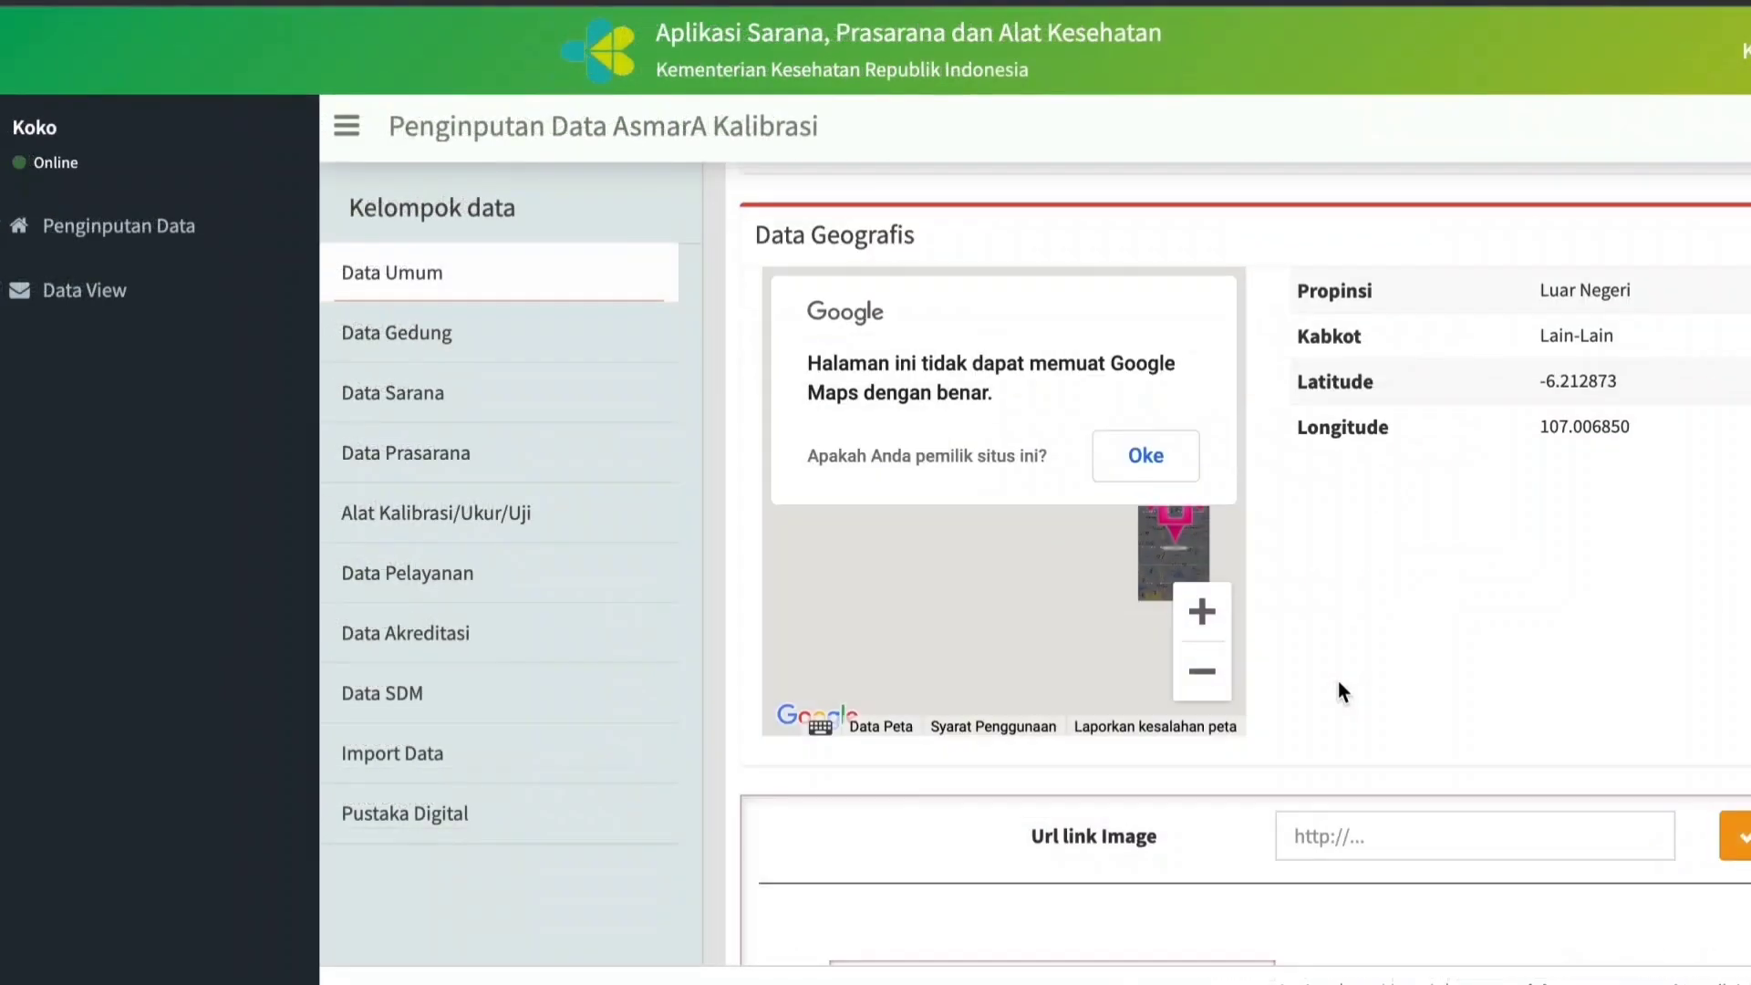
Upload gedung kalibrasi.jpeg as the facility's photo in the general data and save the photo.
{"action": "scroll", "coordinate": [1338, 681], "scroll_direction": "down", "scroll_amount": 3}
{"action": "scroll", "coordinate": [1338, 681], "scroll_direction": "down", "scroll_amount": 2}
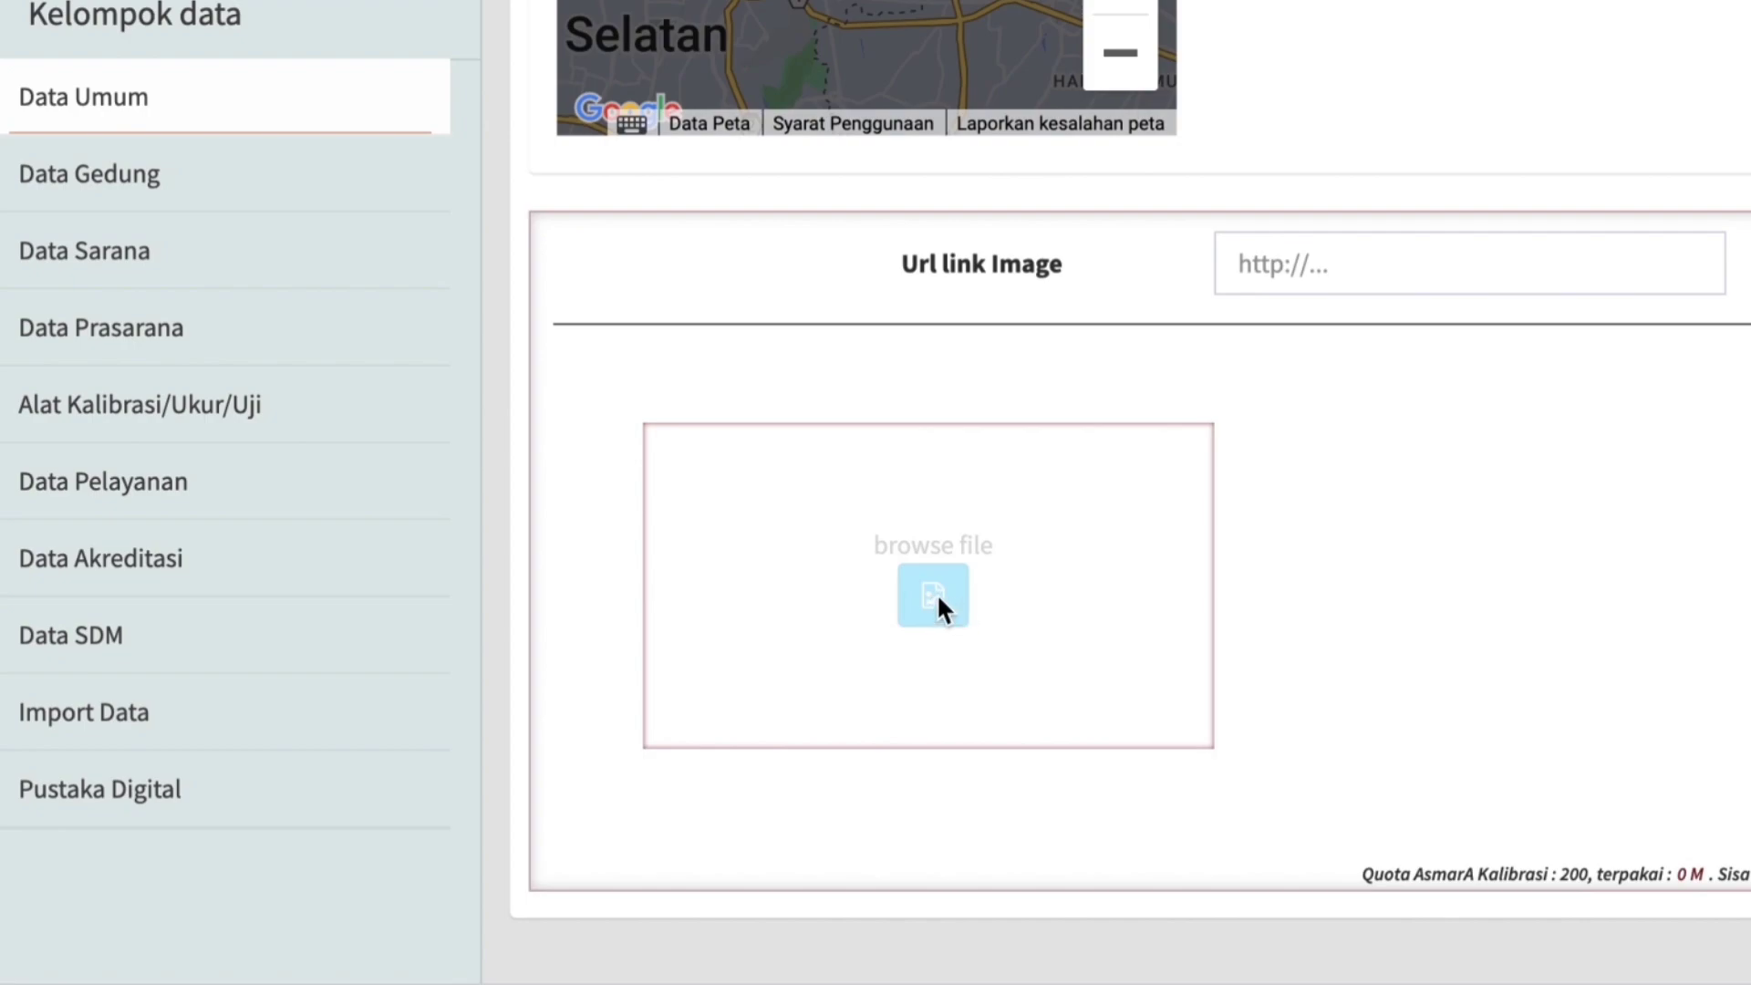
{"action": "left_click", "coordinate": [939, 598]}
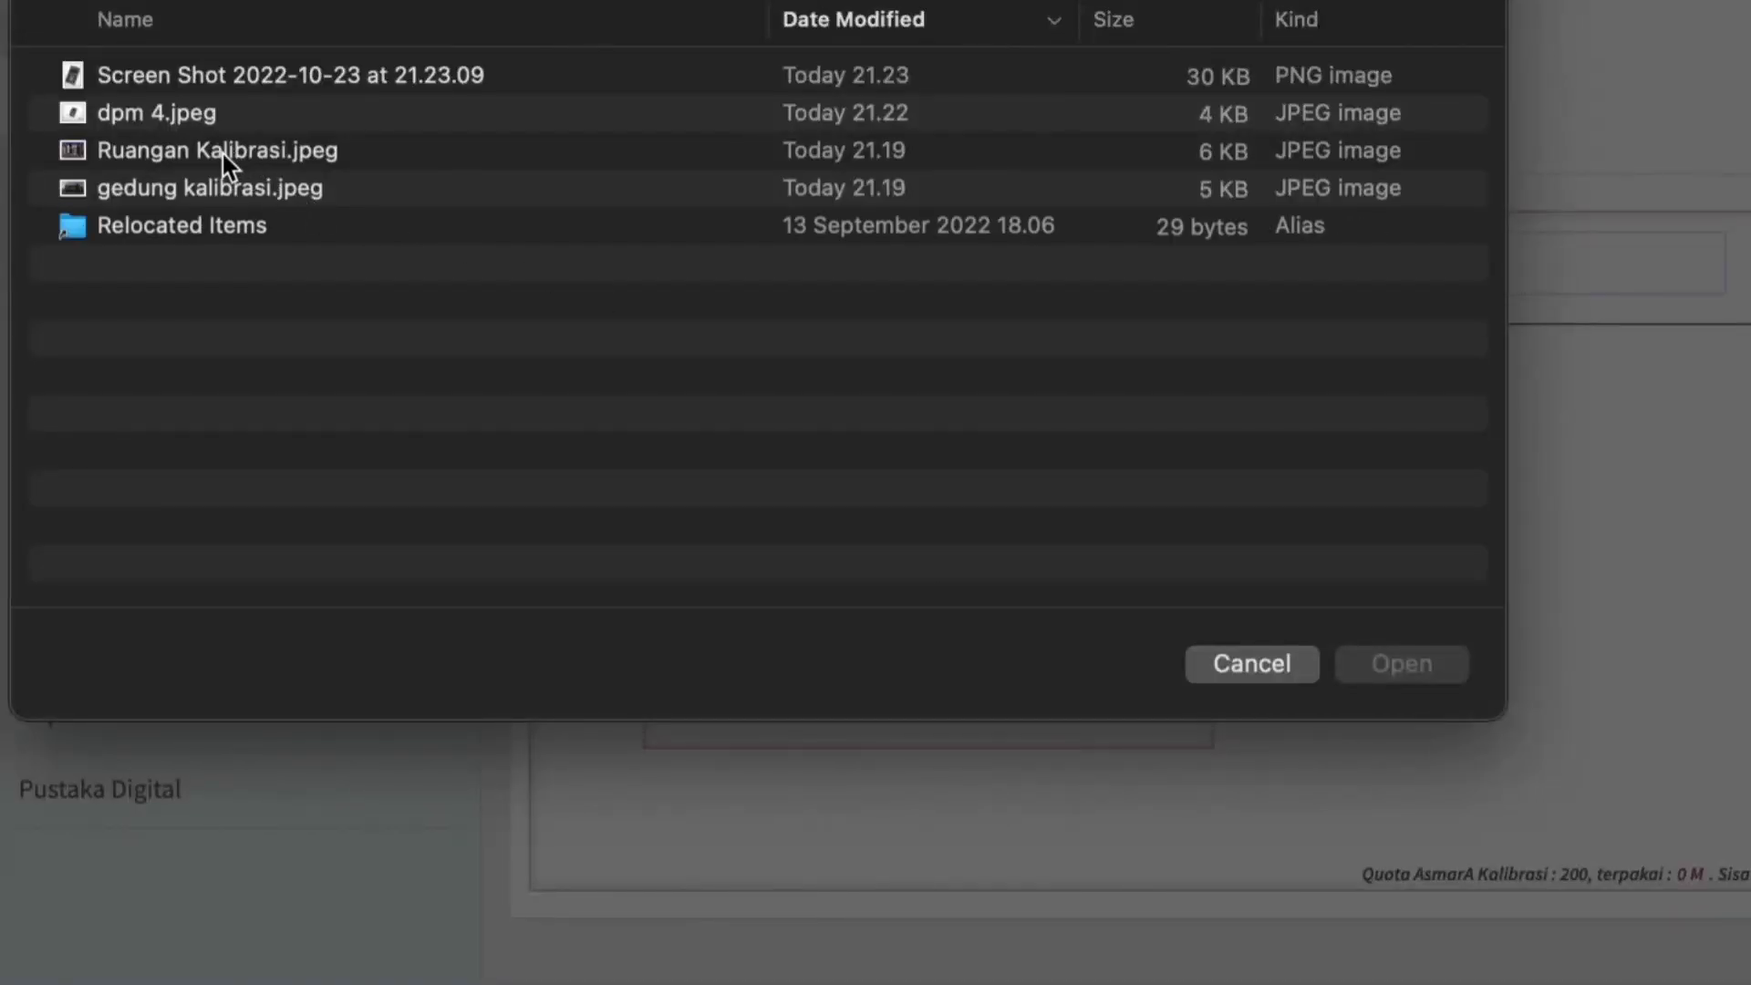
{"action": "double_click", "coordinate": [151, 189]}
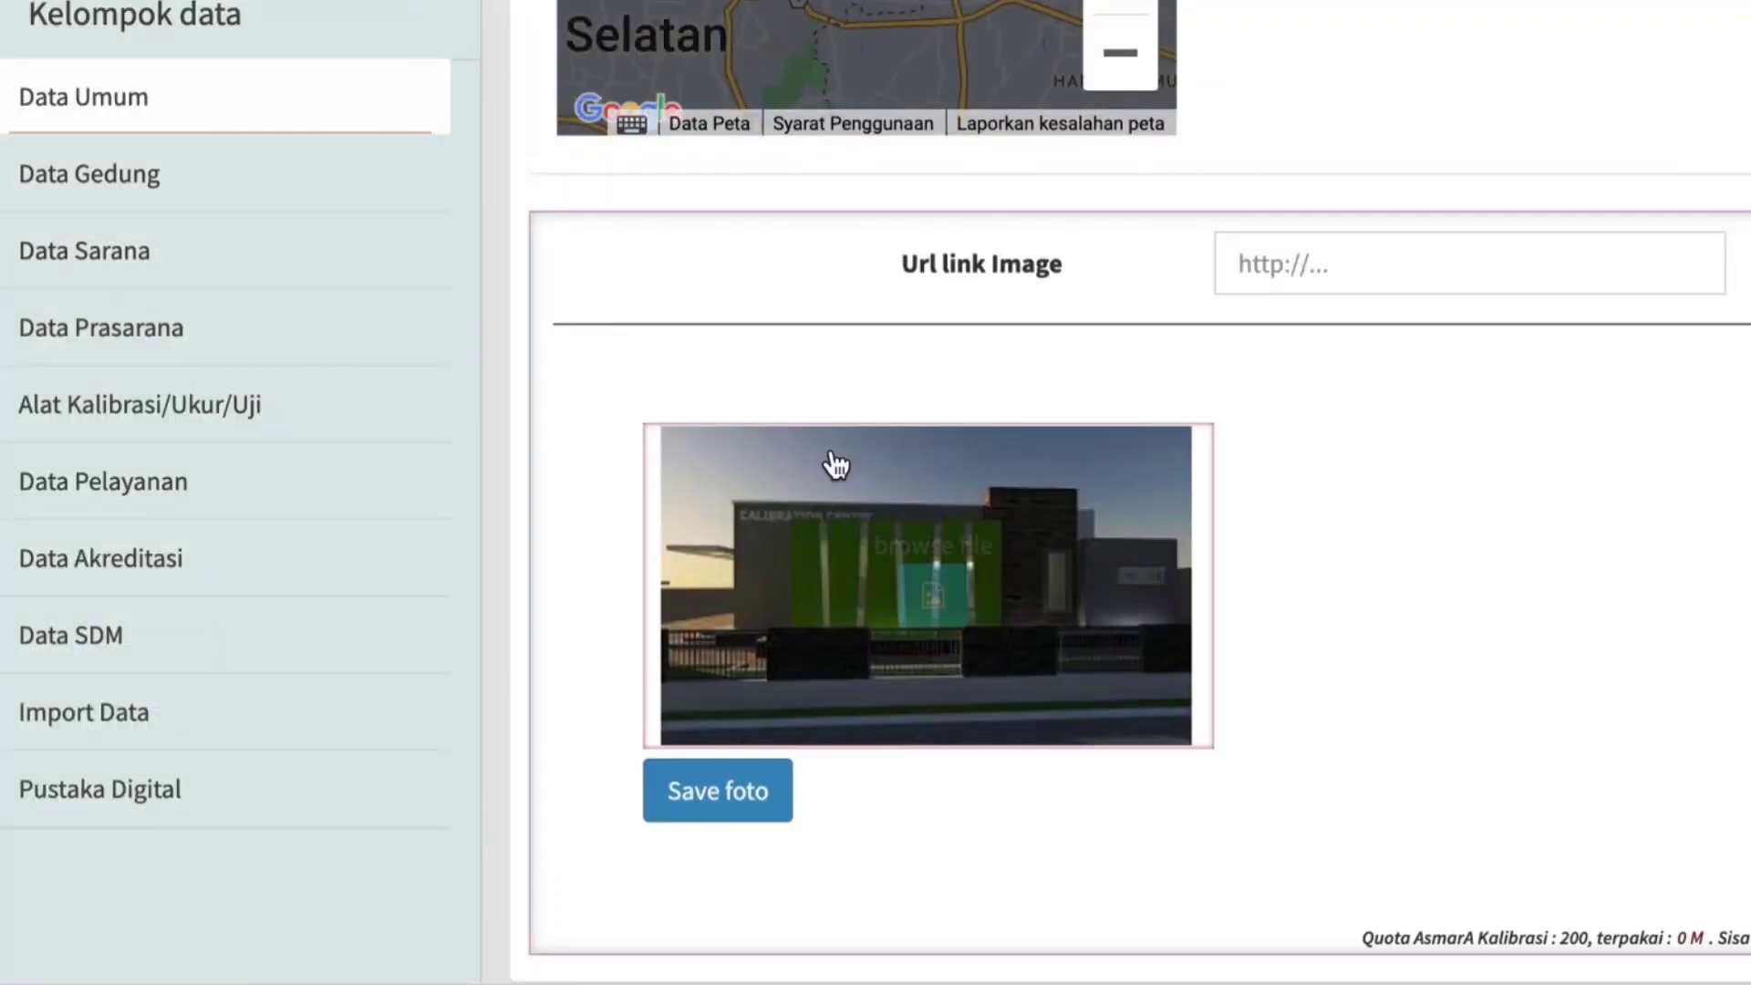
{"action": "left_click", "coordinate": [729, 802]}
{"action": "scroll", "coordinate": [725, 821], "scroll_direction": "up", "scroll_amount": 2}
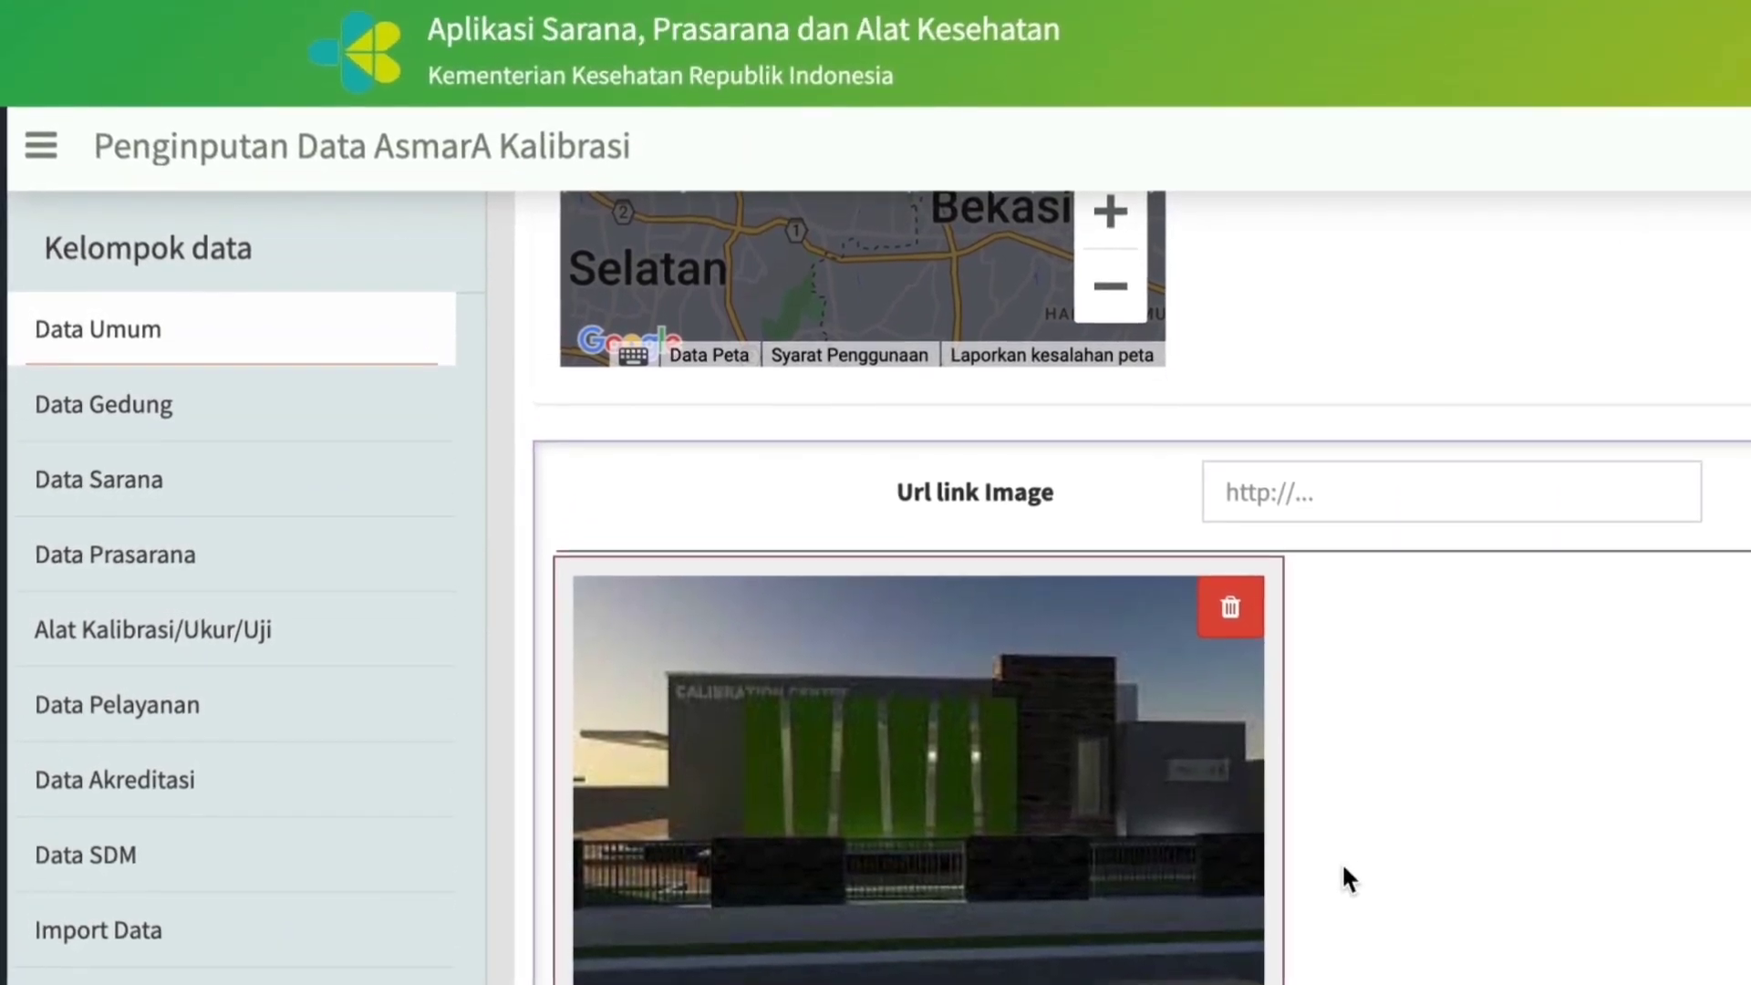
{"action": "scroll", "coordinate": [1343, 862], "scroll_direction": "down", "scroll_amount": 3}
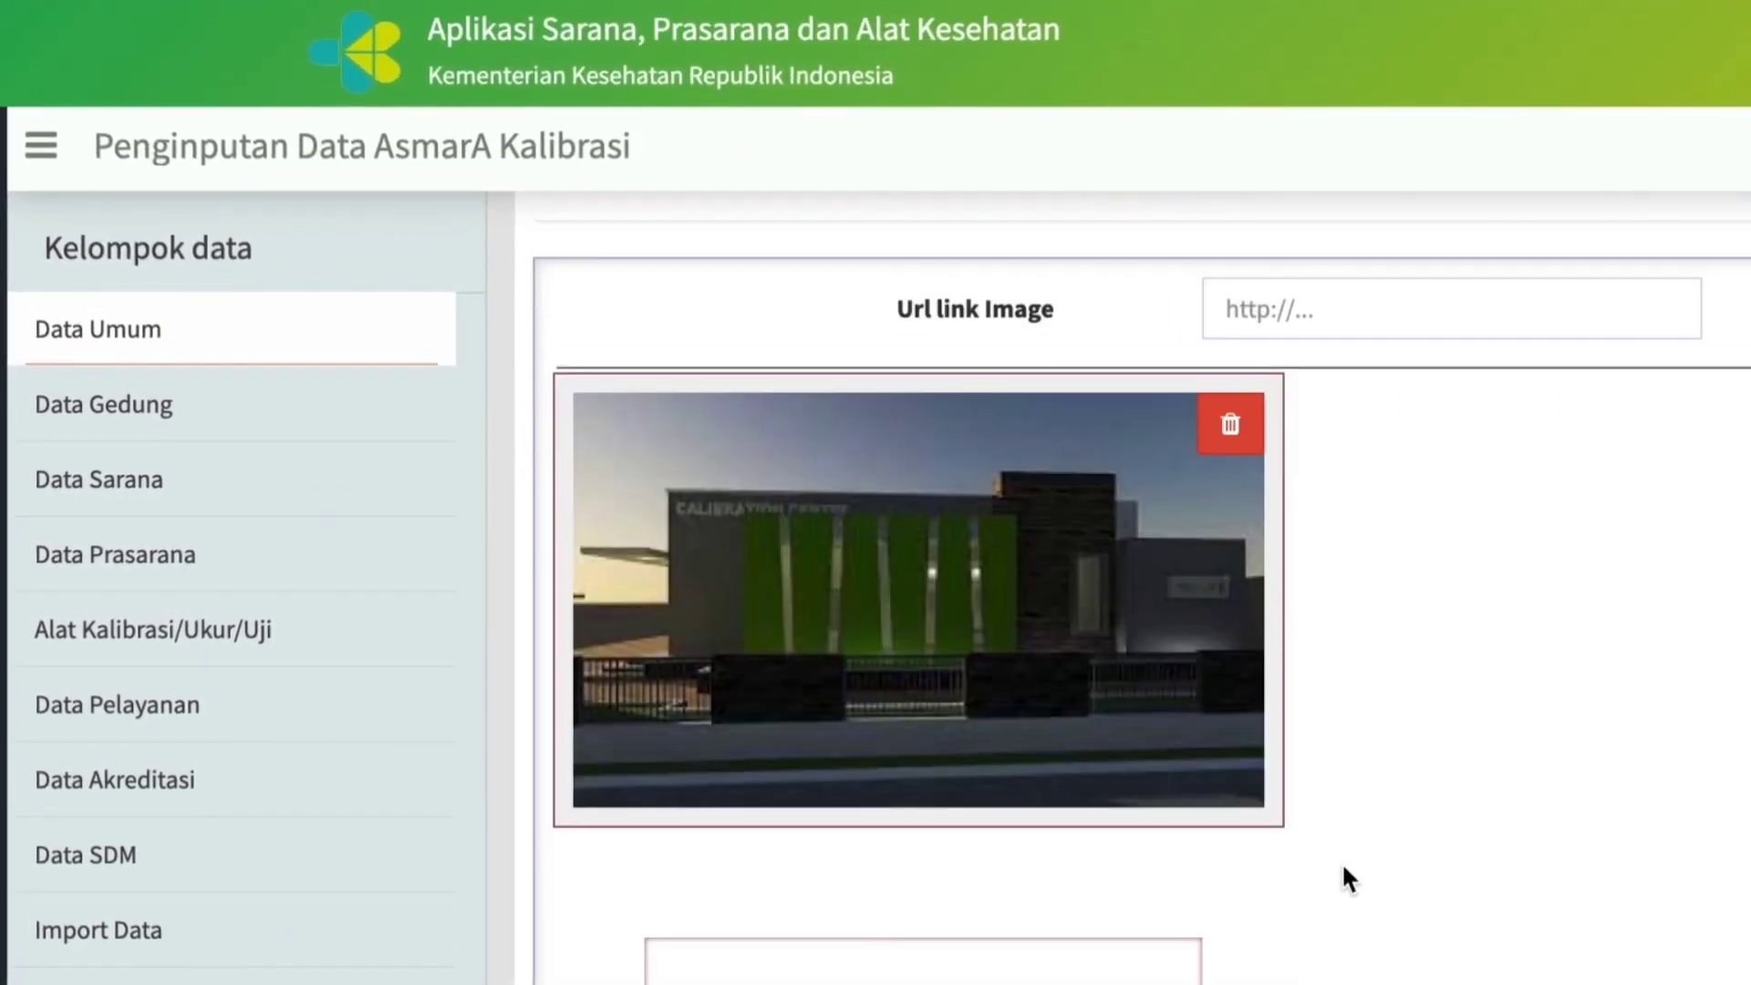
Create a new building record under Data Gedung and name the building Utama.
{"action": "scroll", "coordinate": [1357, 866], "scroll_direction": "up", "scroll_amount": 10}
{"action": "scroll", "coordinate": [1358, 866], "scroll_direction": "up", "scroll_amount": 1}
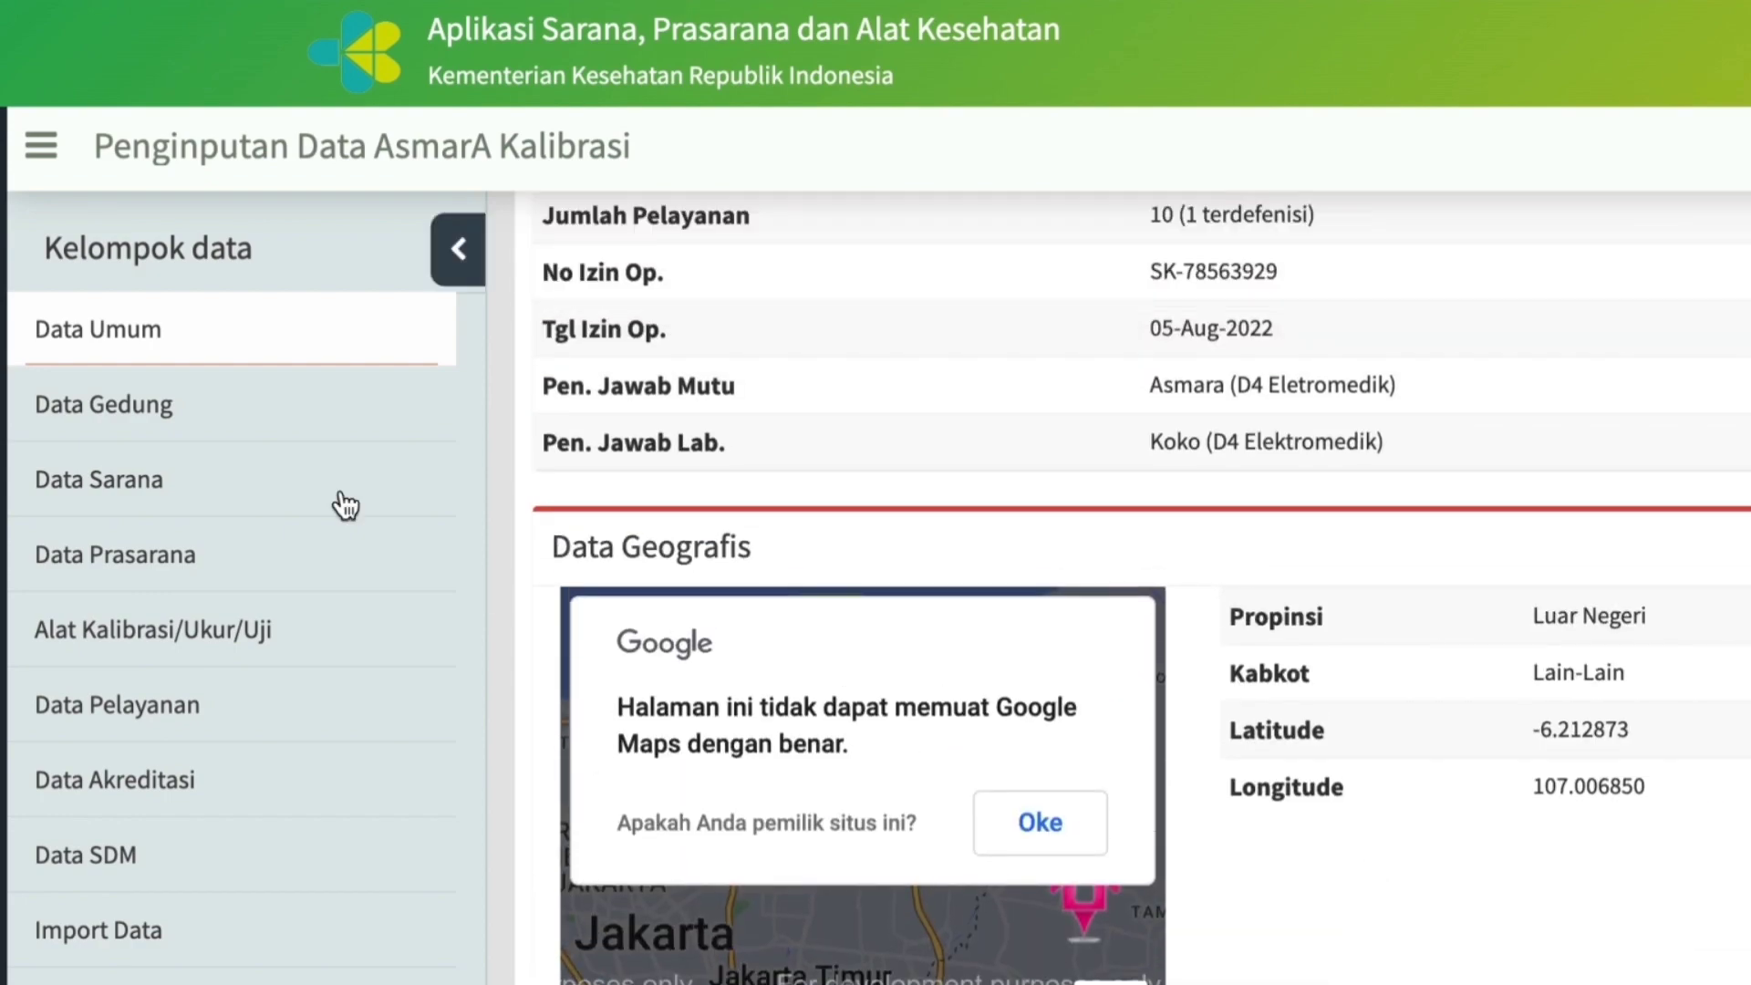
{"action": "left_click", "coordinate": [137, 408]}
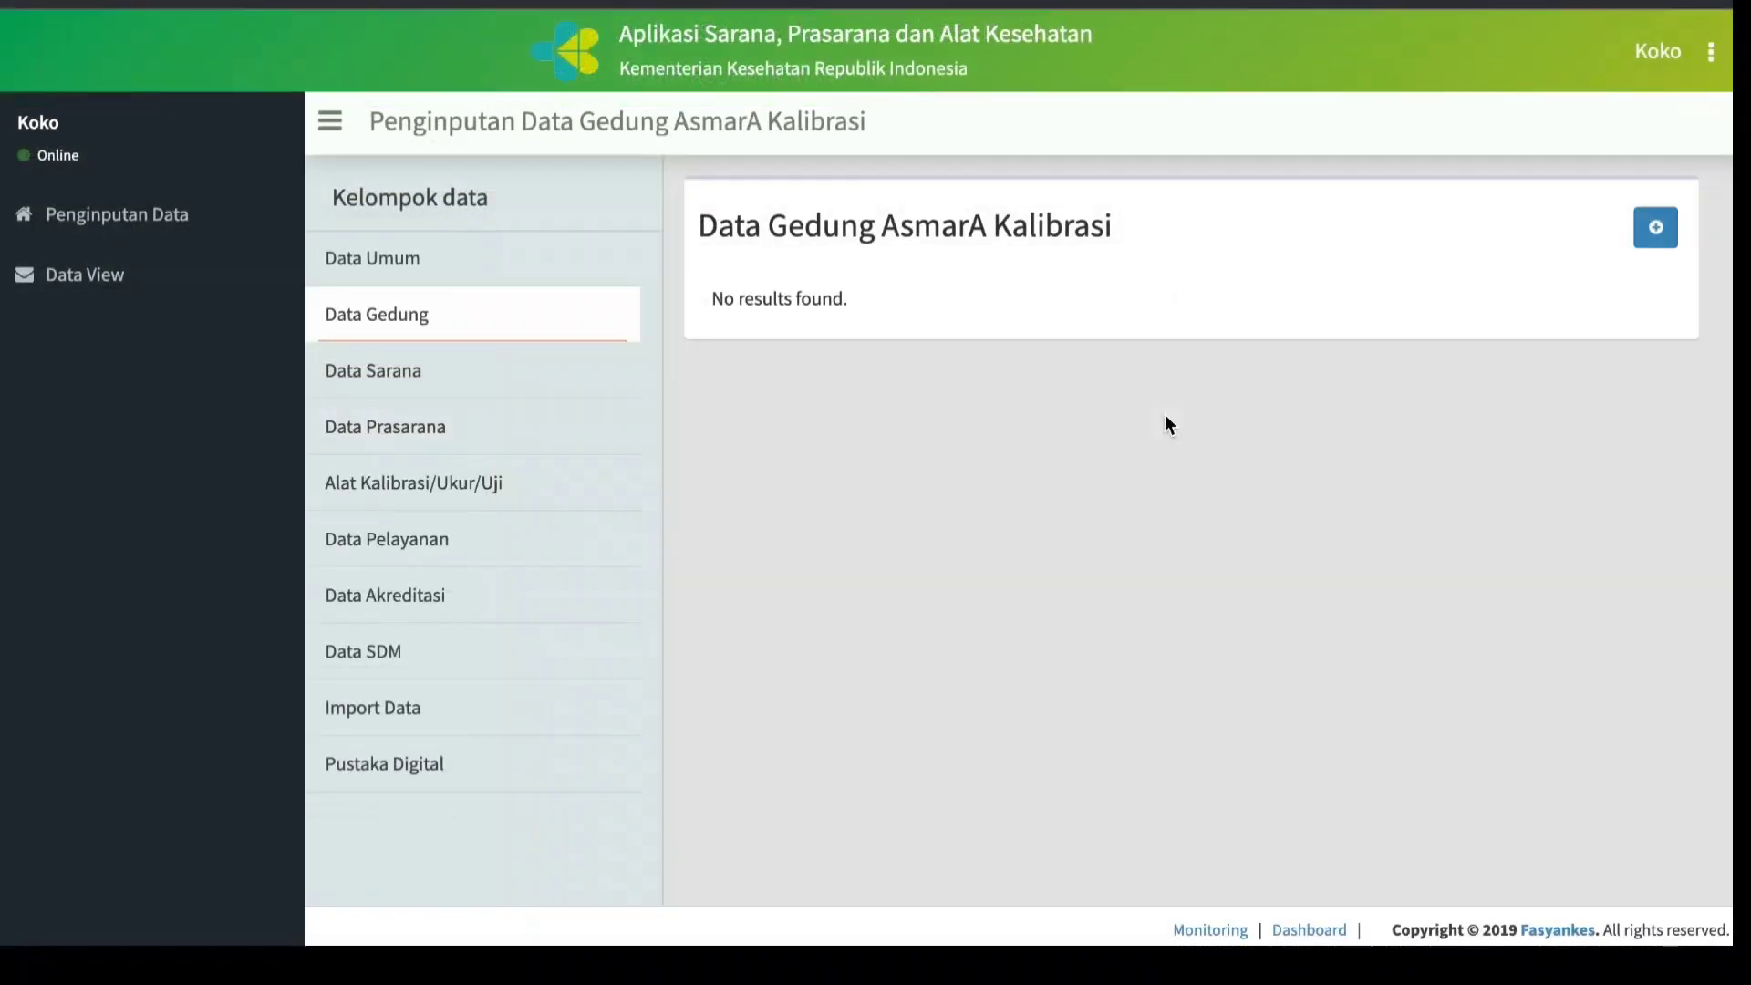
{"action": "left_click", "coordinate": [1657, 228]}
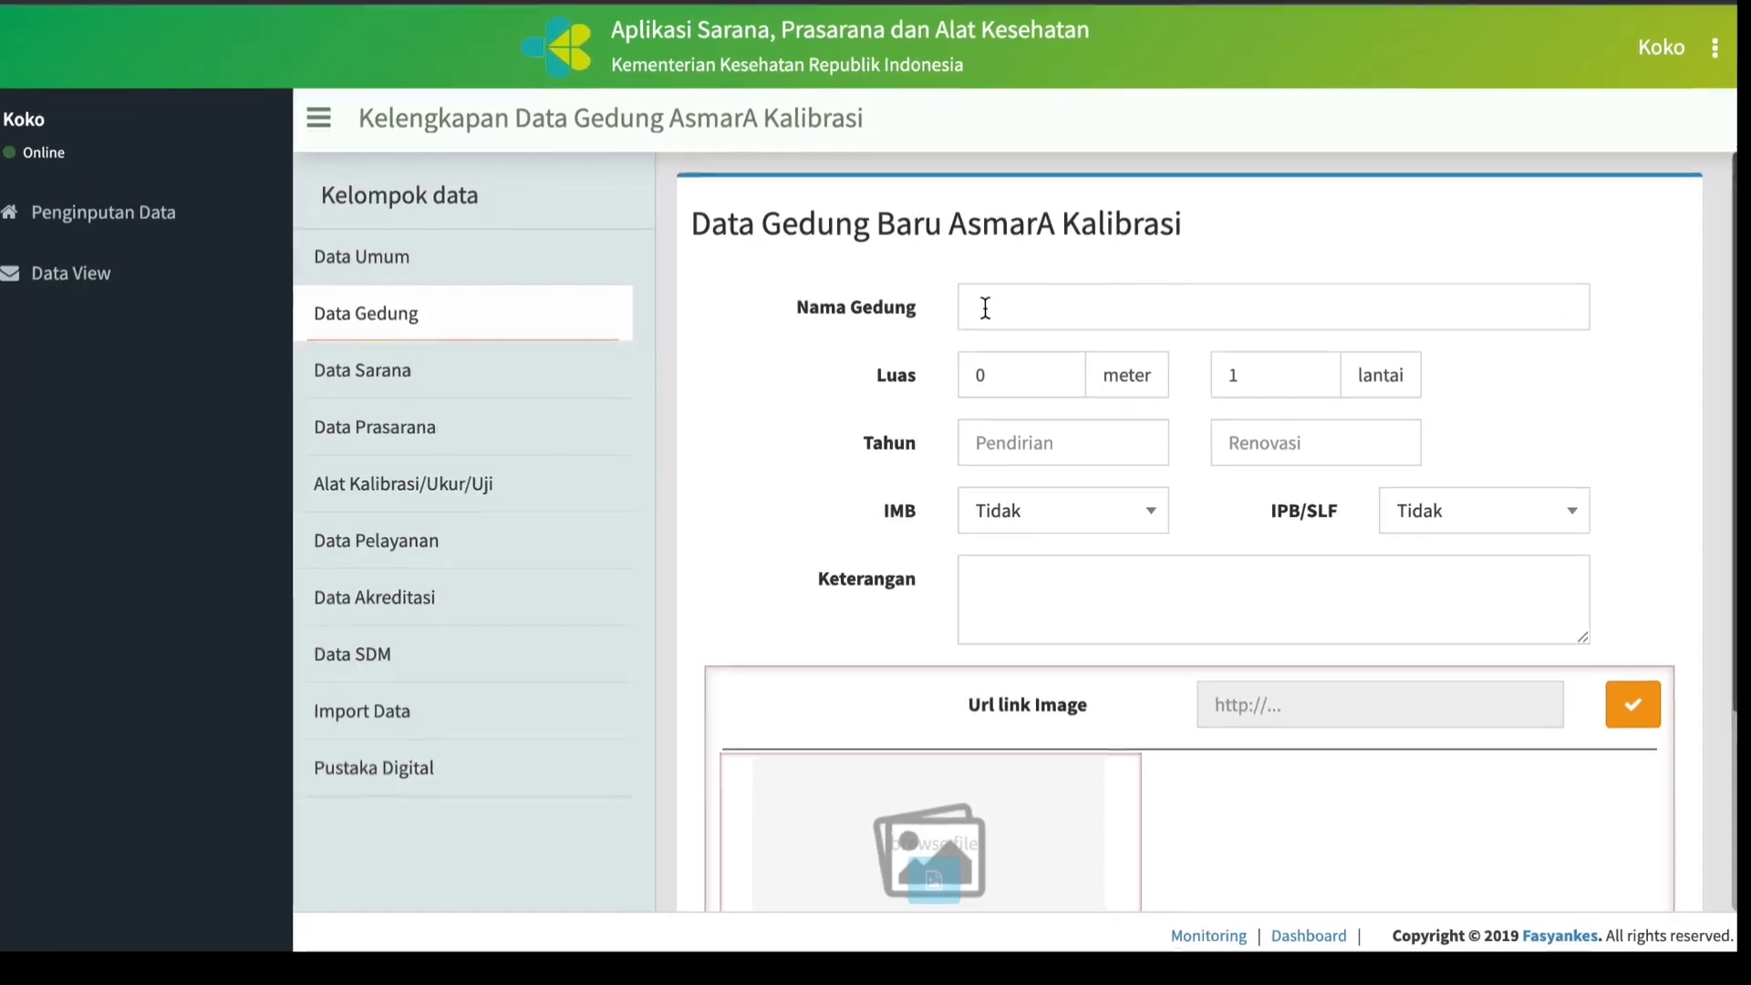
{"action": "left_click", "coordinate": [1016, 308]}
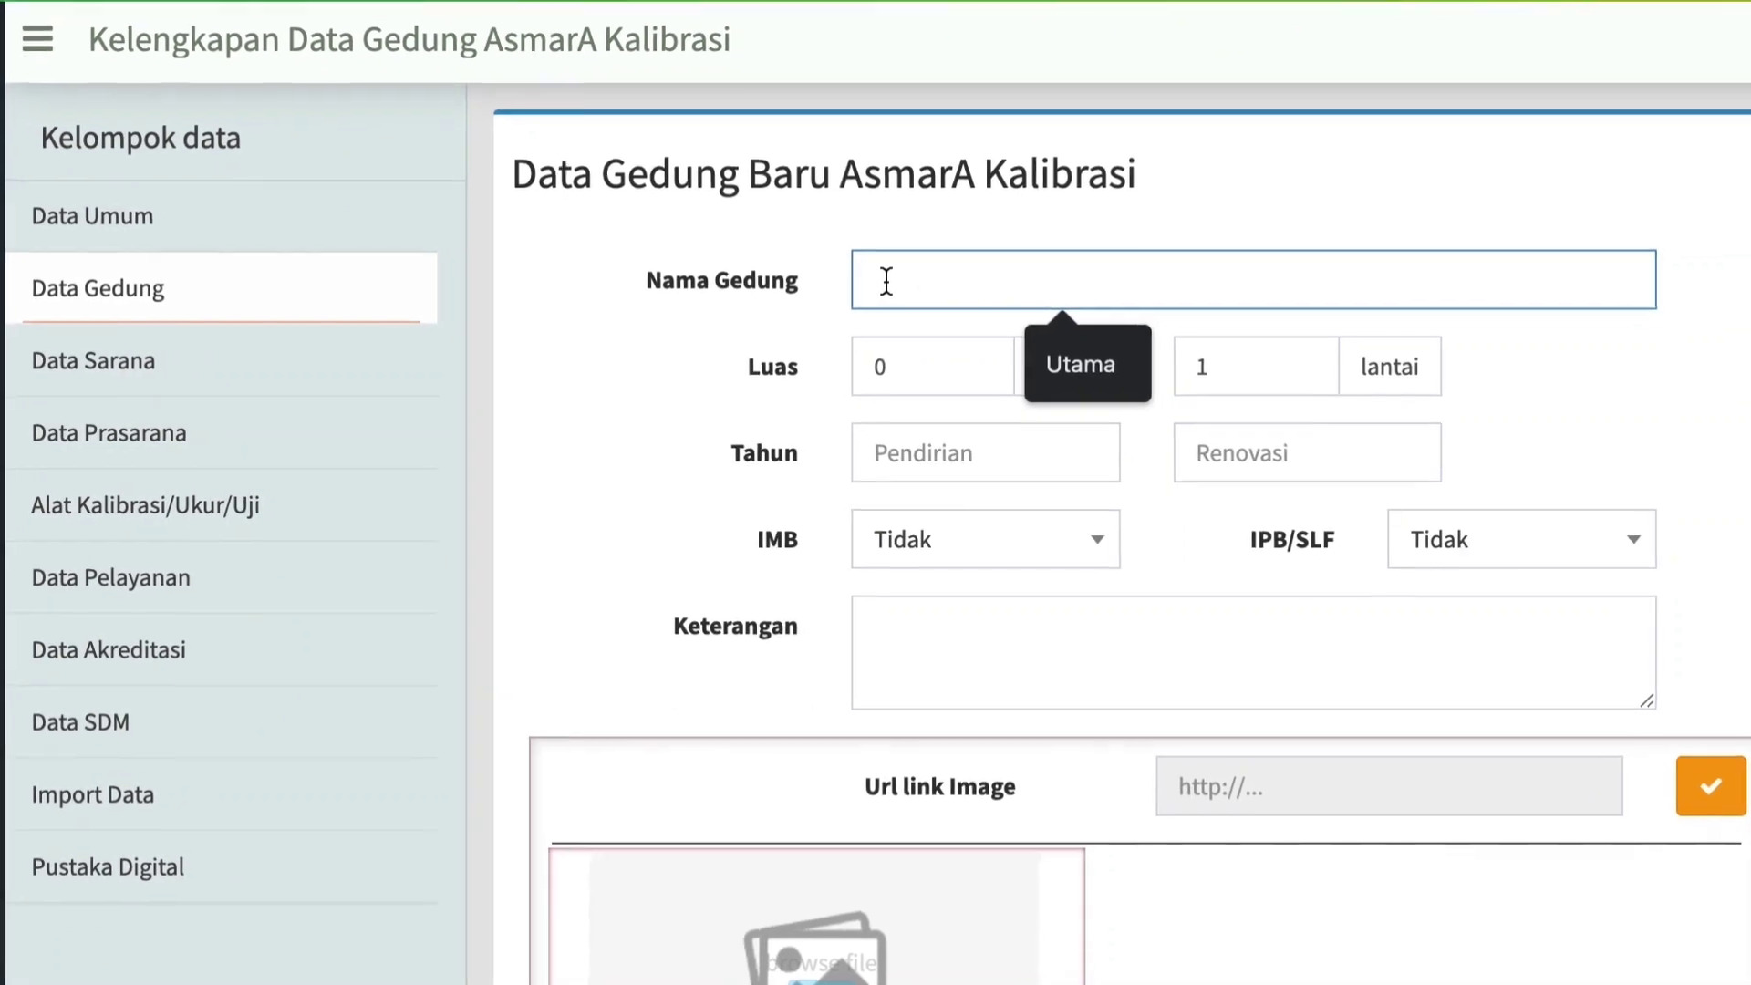
{"action": "type", "text": "utama"}
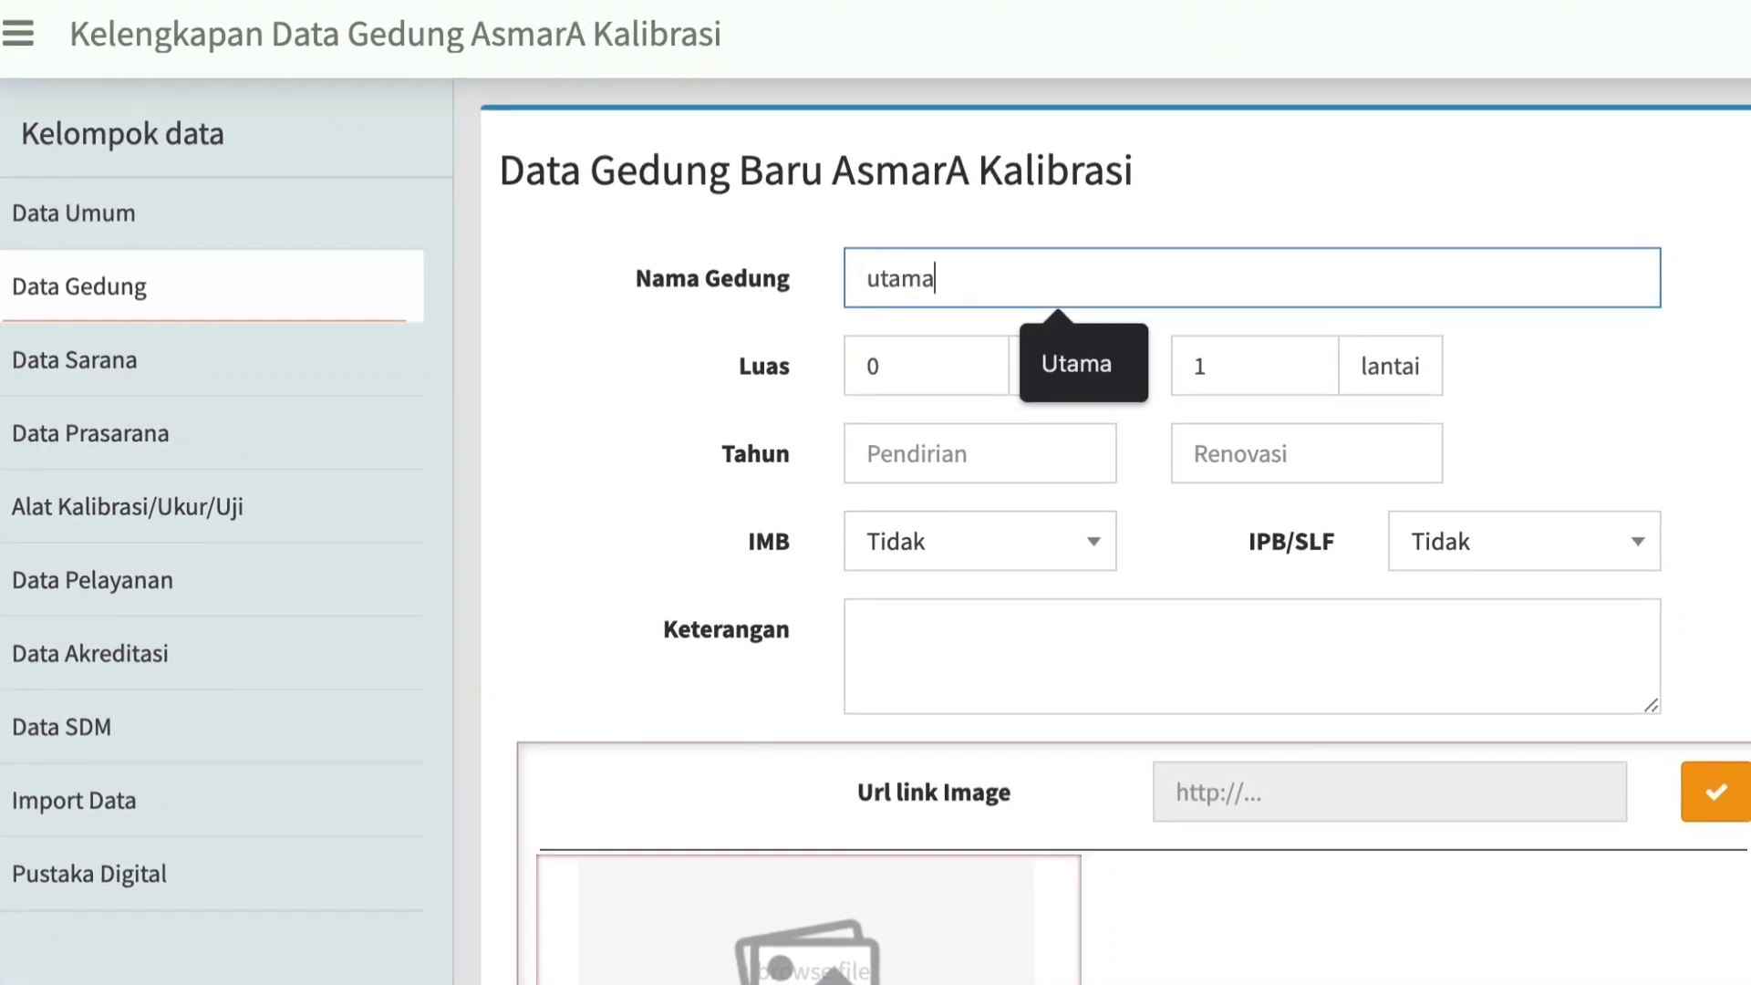
{"action": "left_click", "coordinate": [1076, 363]}
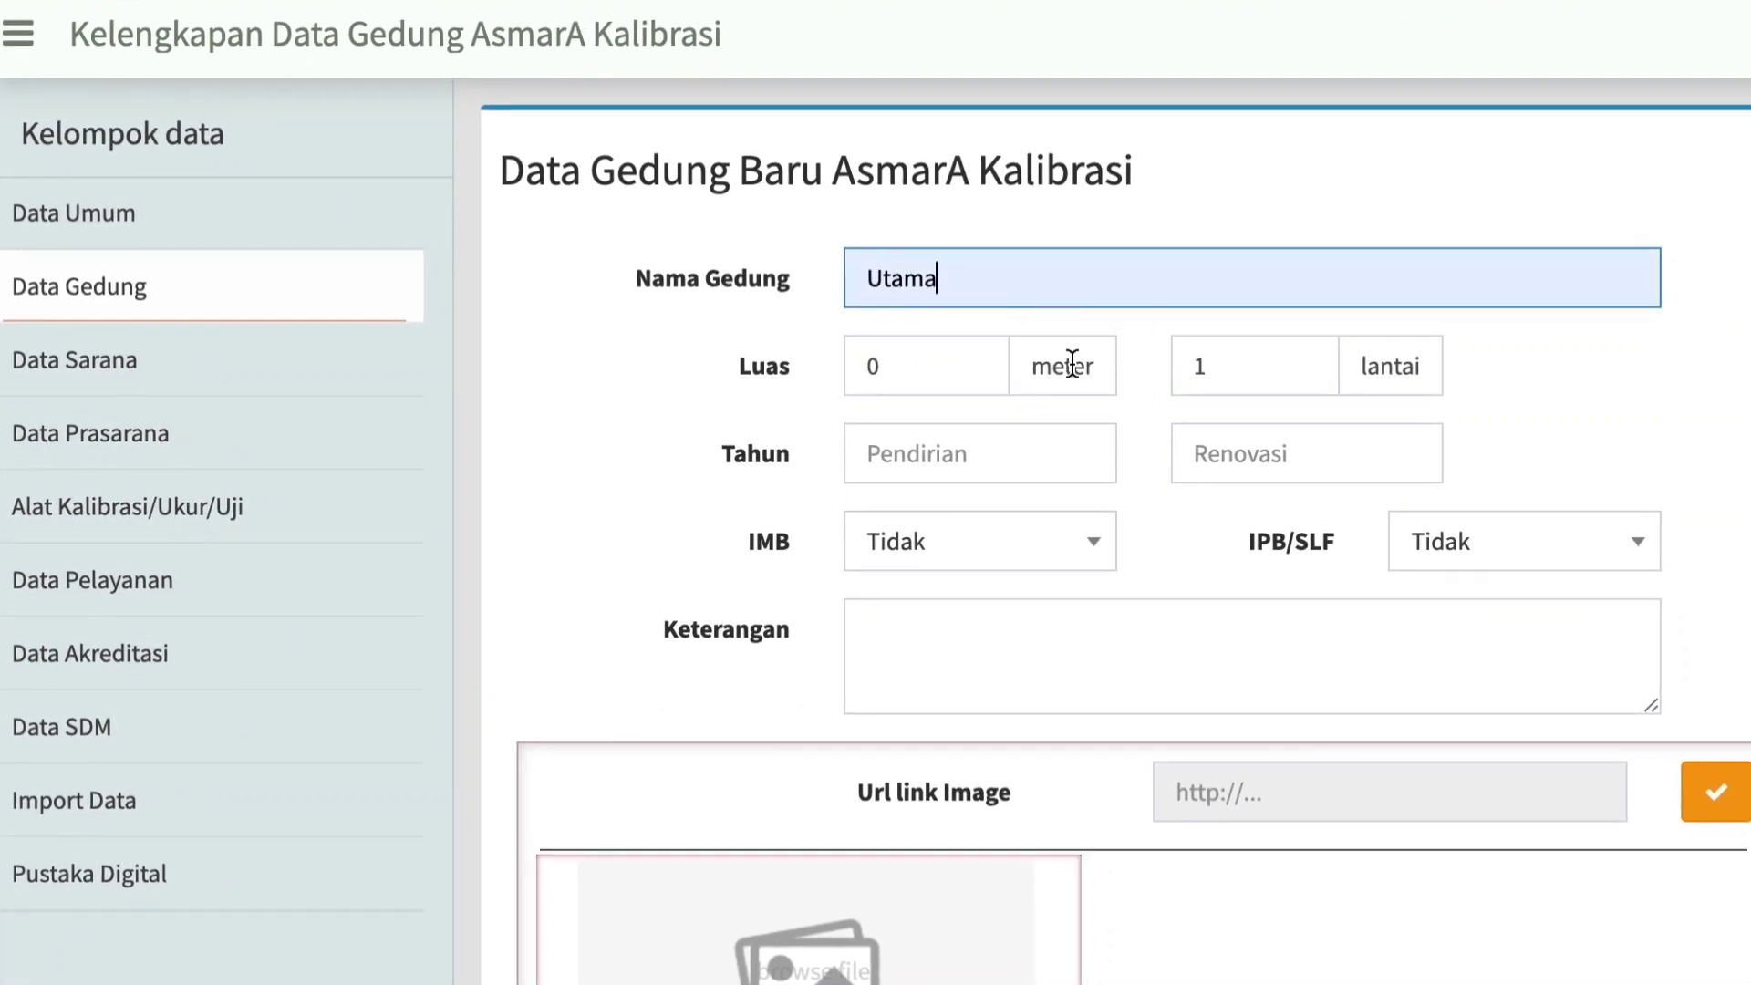
Set the building's area (Luas) to 2000 meter and its number of floors (lantai) to 2.
{"action": "left_click", "coordinate": [908, 379]}
{"action": "key", "text": "BackSpace"}
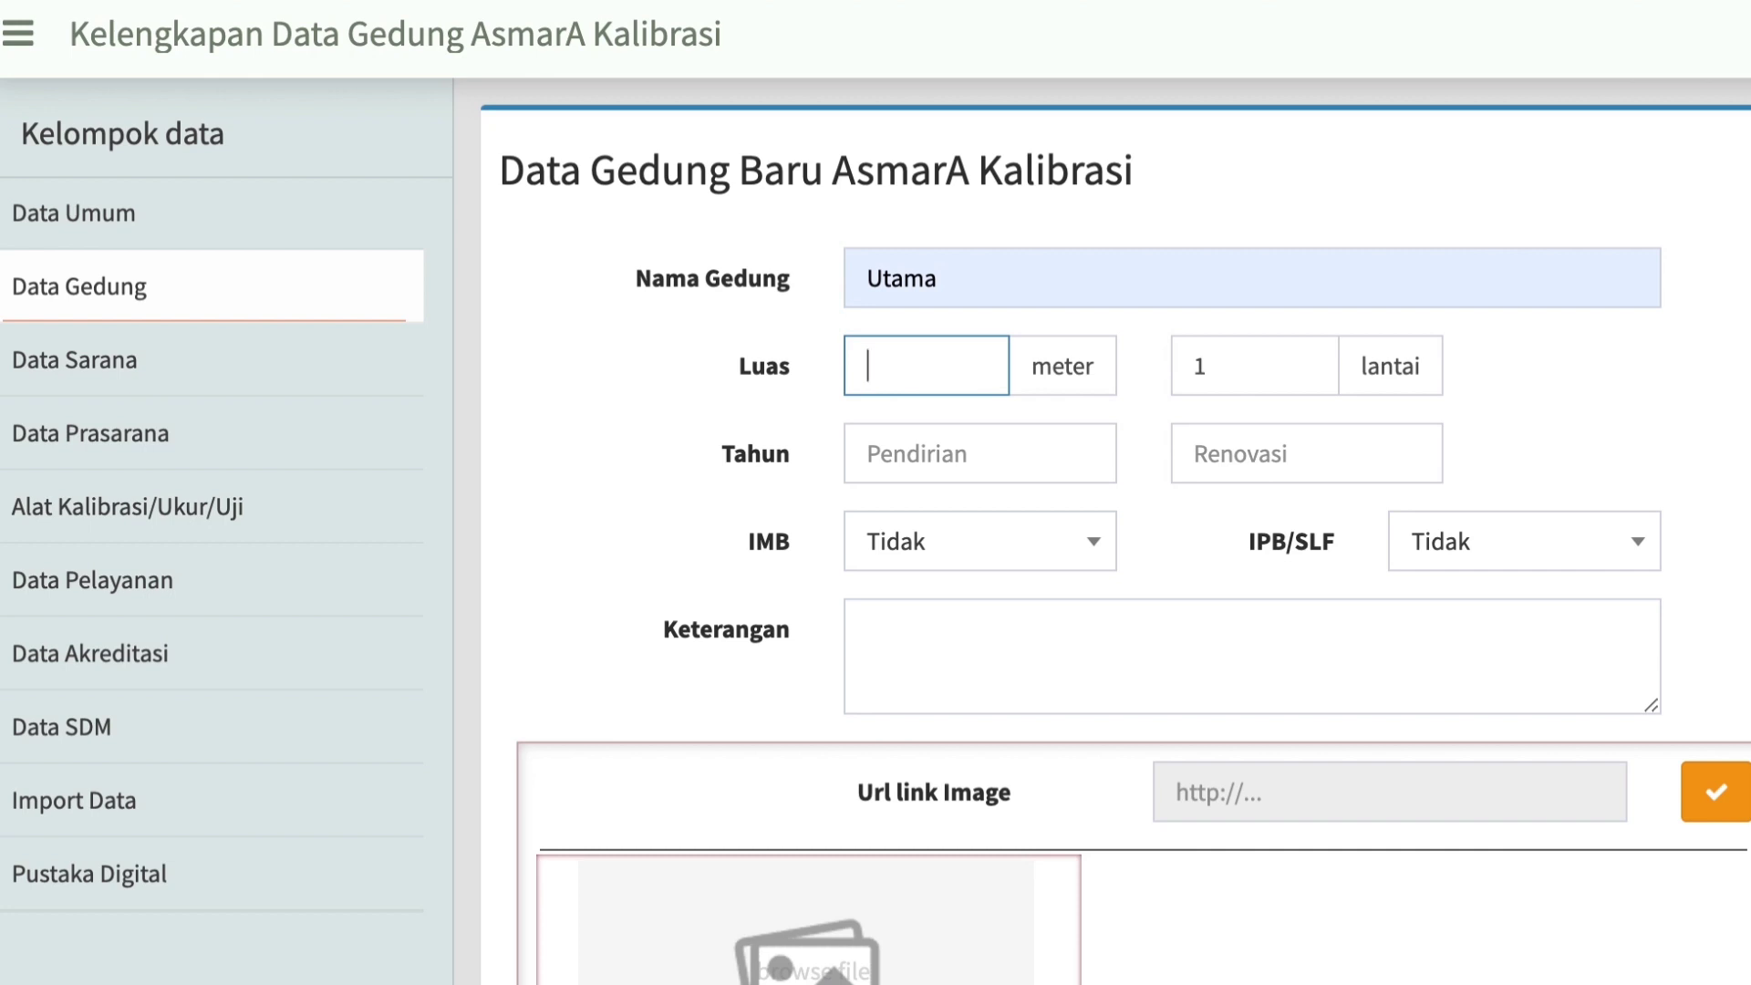
{"action": "type", "text": "2000"}
{"action": "left_click", "coordinate": [1231, 379]}
{"action": "key", "text": "BackSpace"}
{"action": "type", "text": "2"}
Set the building's construction year (Pendirian) to 2018 and its renovation year (Renovasi) to 2022.
{"action": "left_click", "coordinate": [1014, 470]}
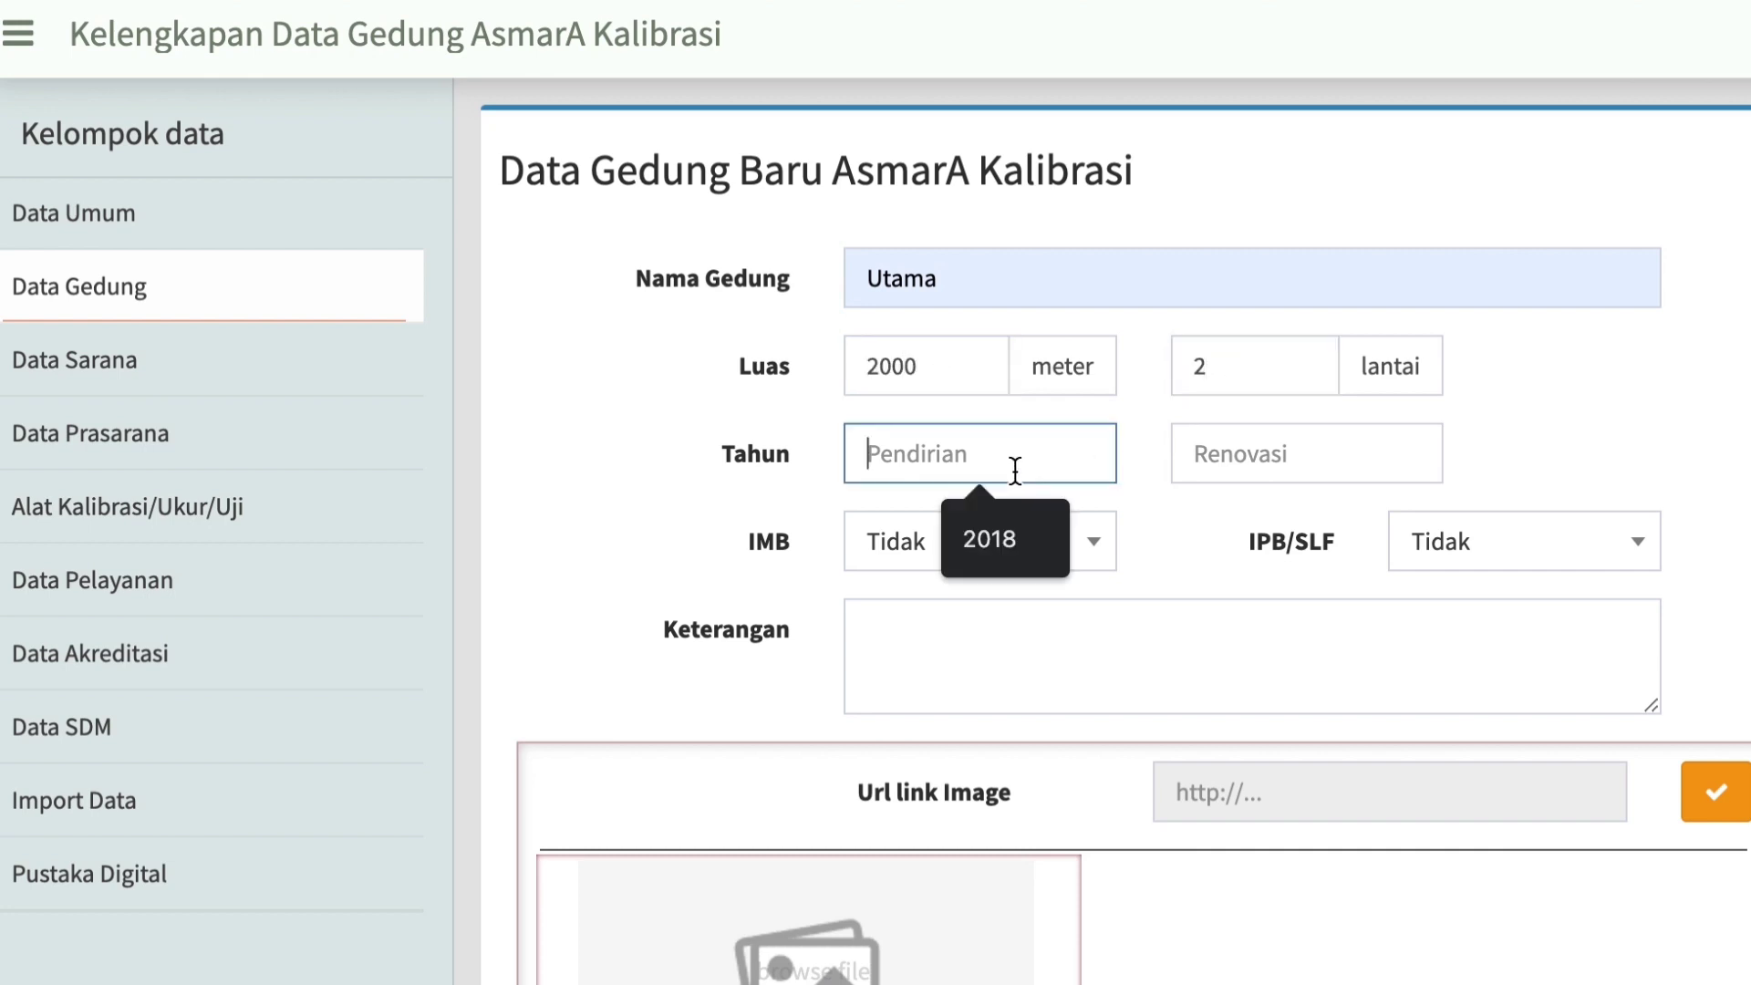
{"action": "left_click", "coordinate": [1001, 550]}
{"action": "left_click", "coordinate": [1217, 458]}
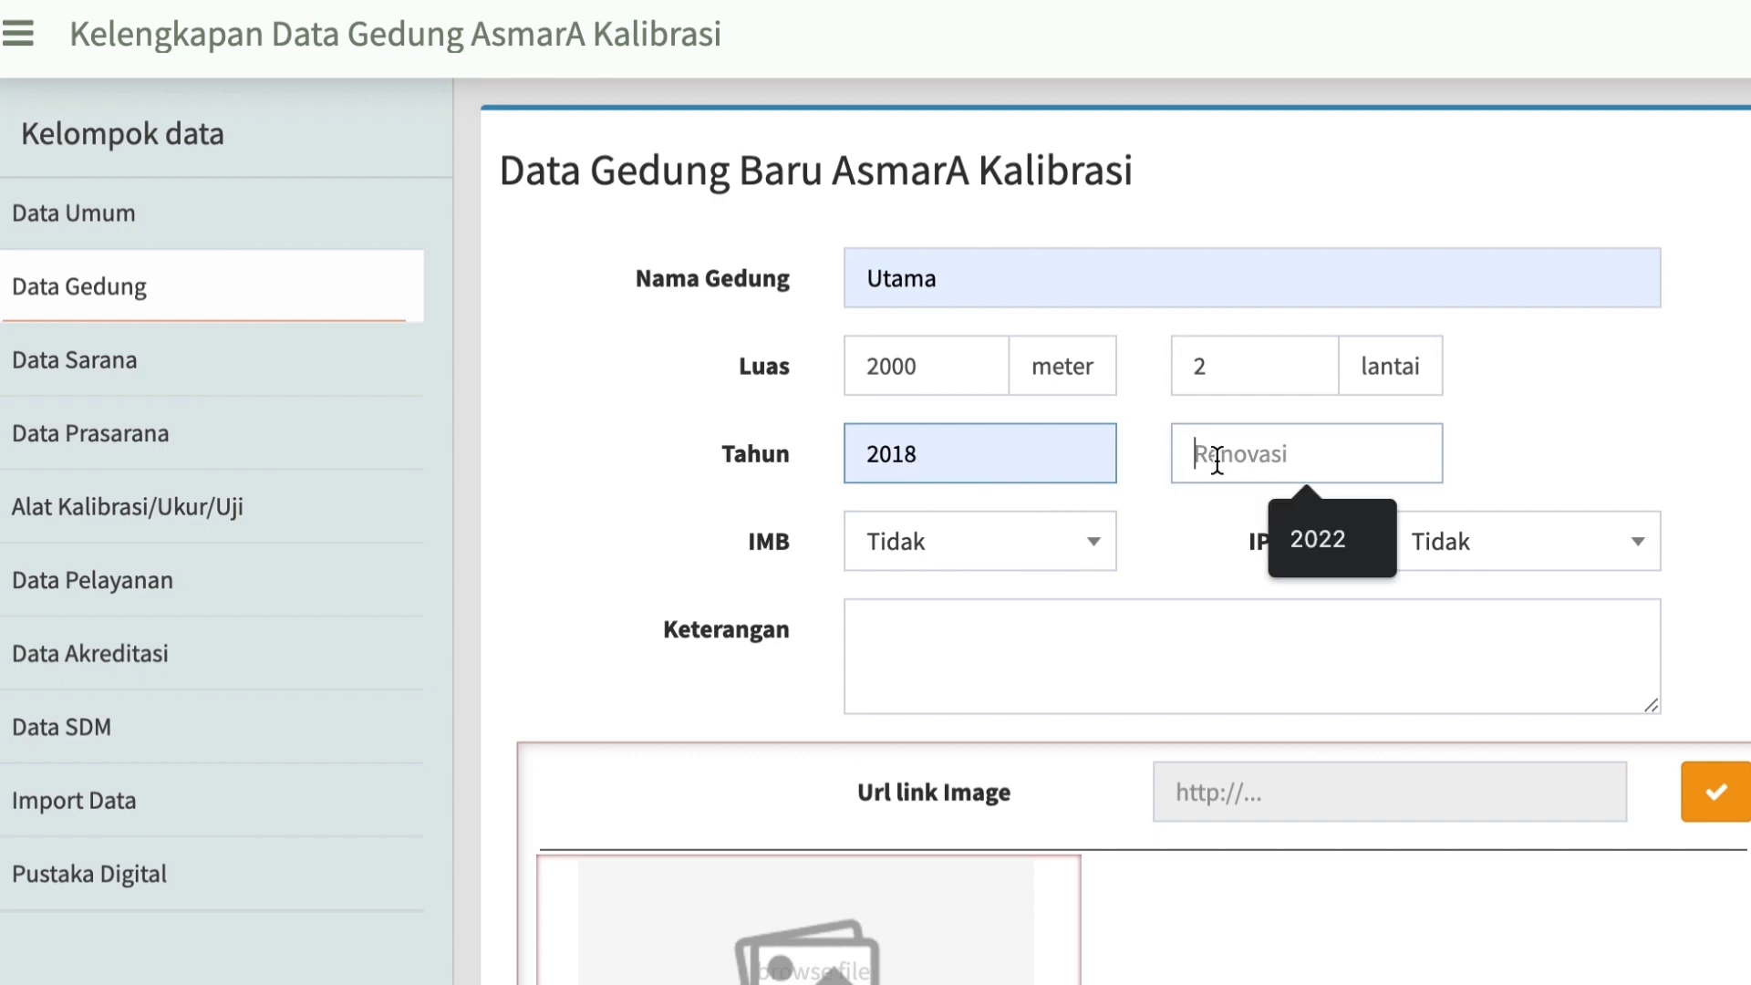
{"action": "left_click", "coordinate": [1332, 542]}
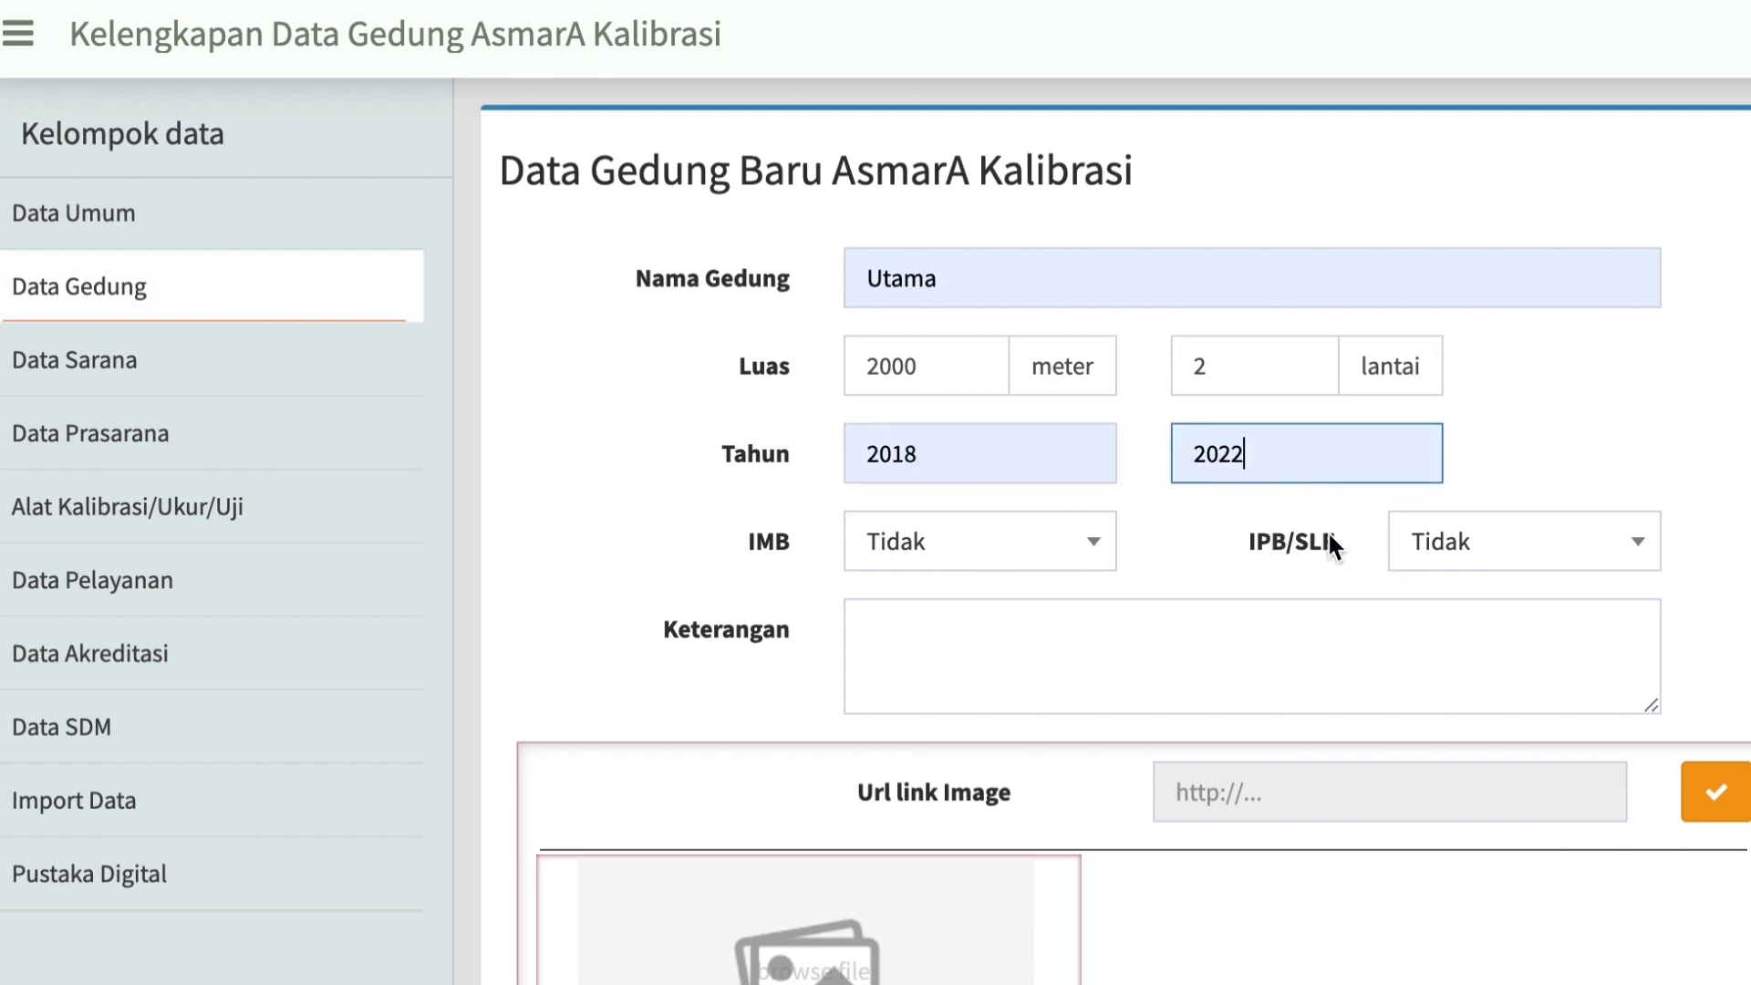
Set both the IMB and IPB/SLF permit options of the building to Ya.
{"action": "left_click", "coordinate": [1097, 550]}
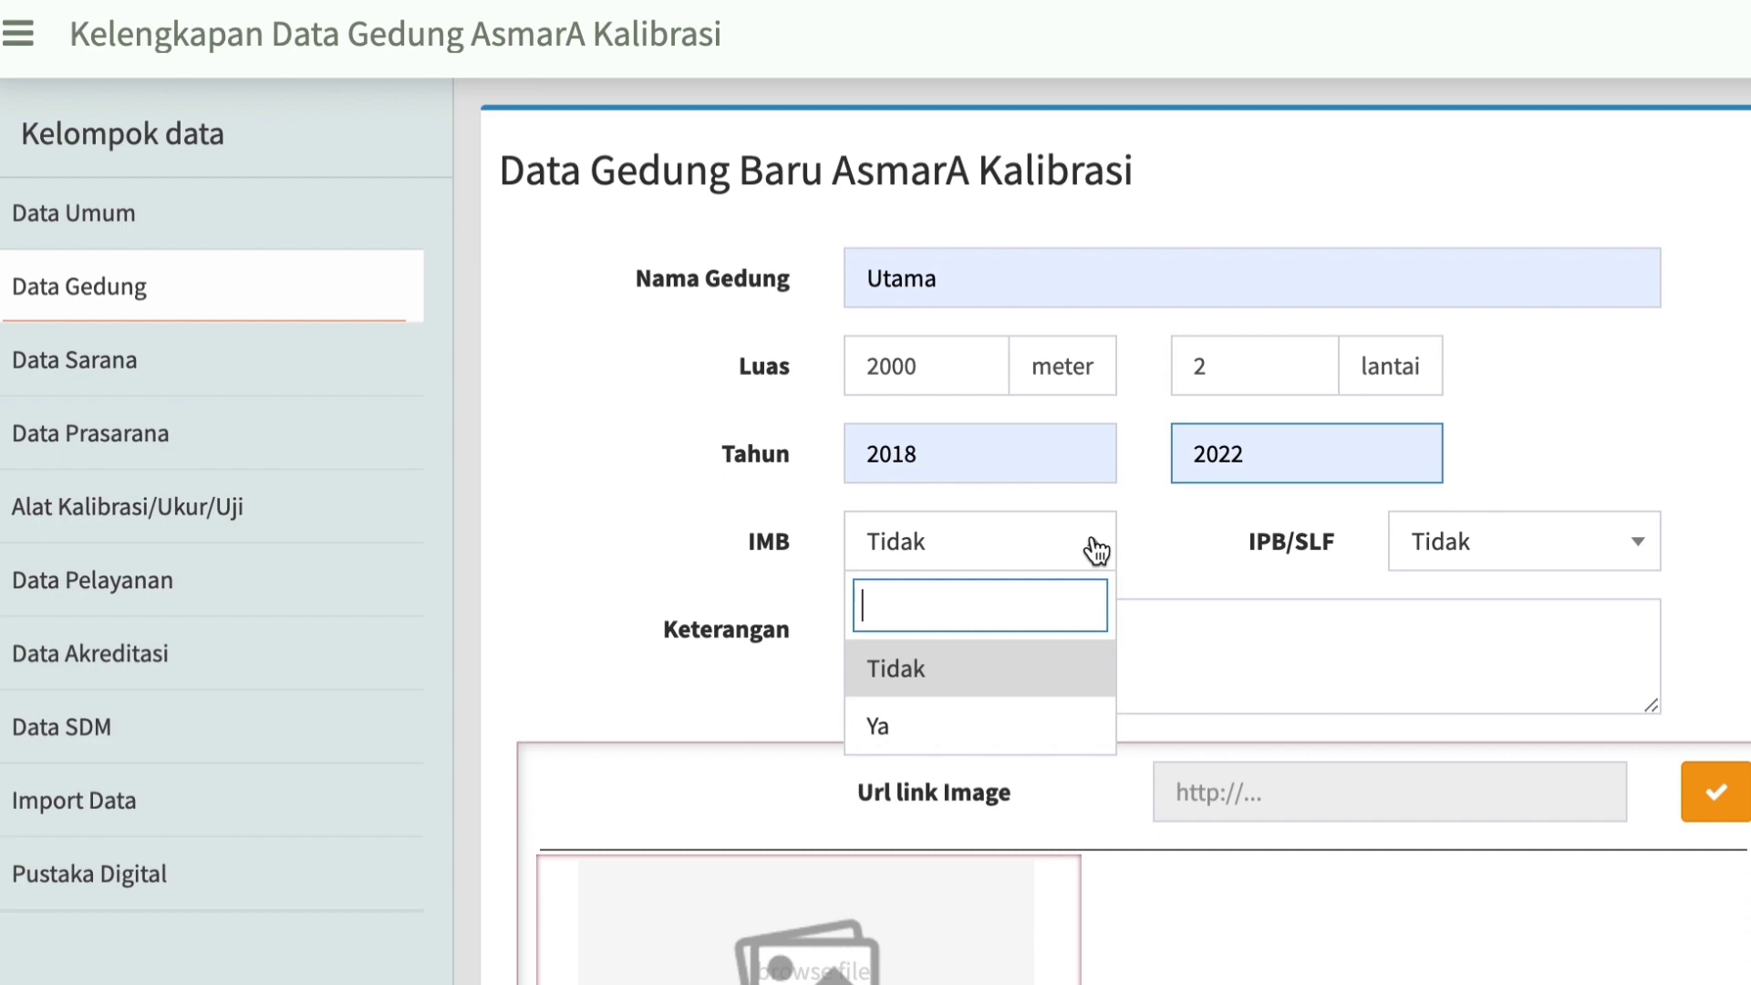
{"action": "left_click", "coordinate": [979, 727]}
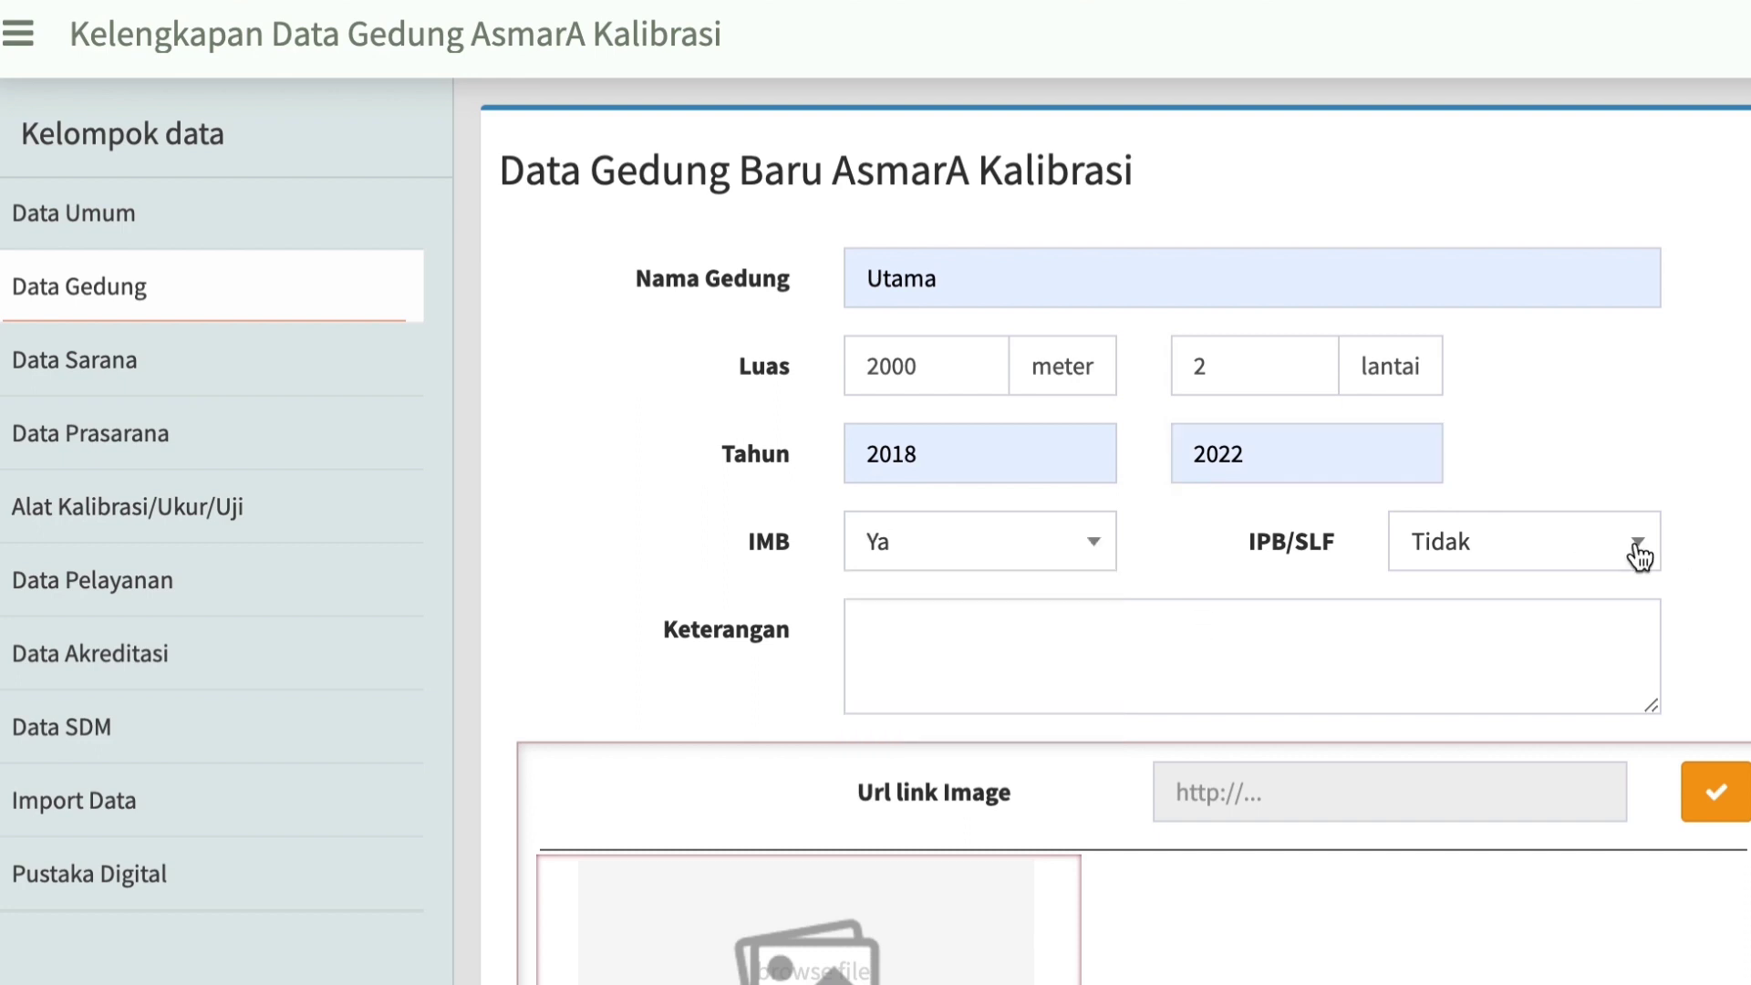
{"action": "left_click", "coordinate": [1639, 553]}
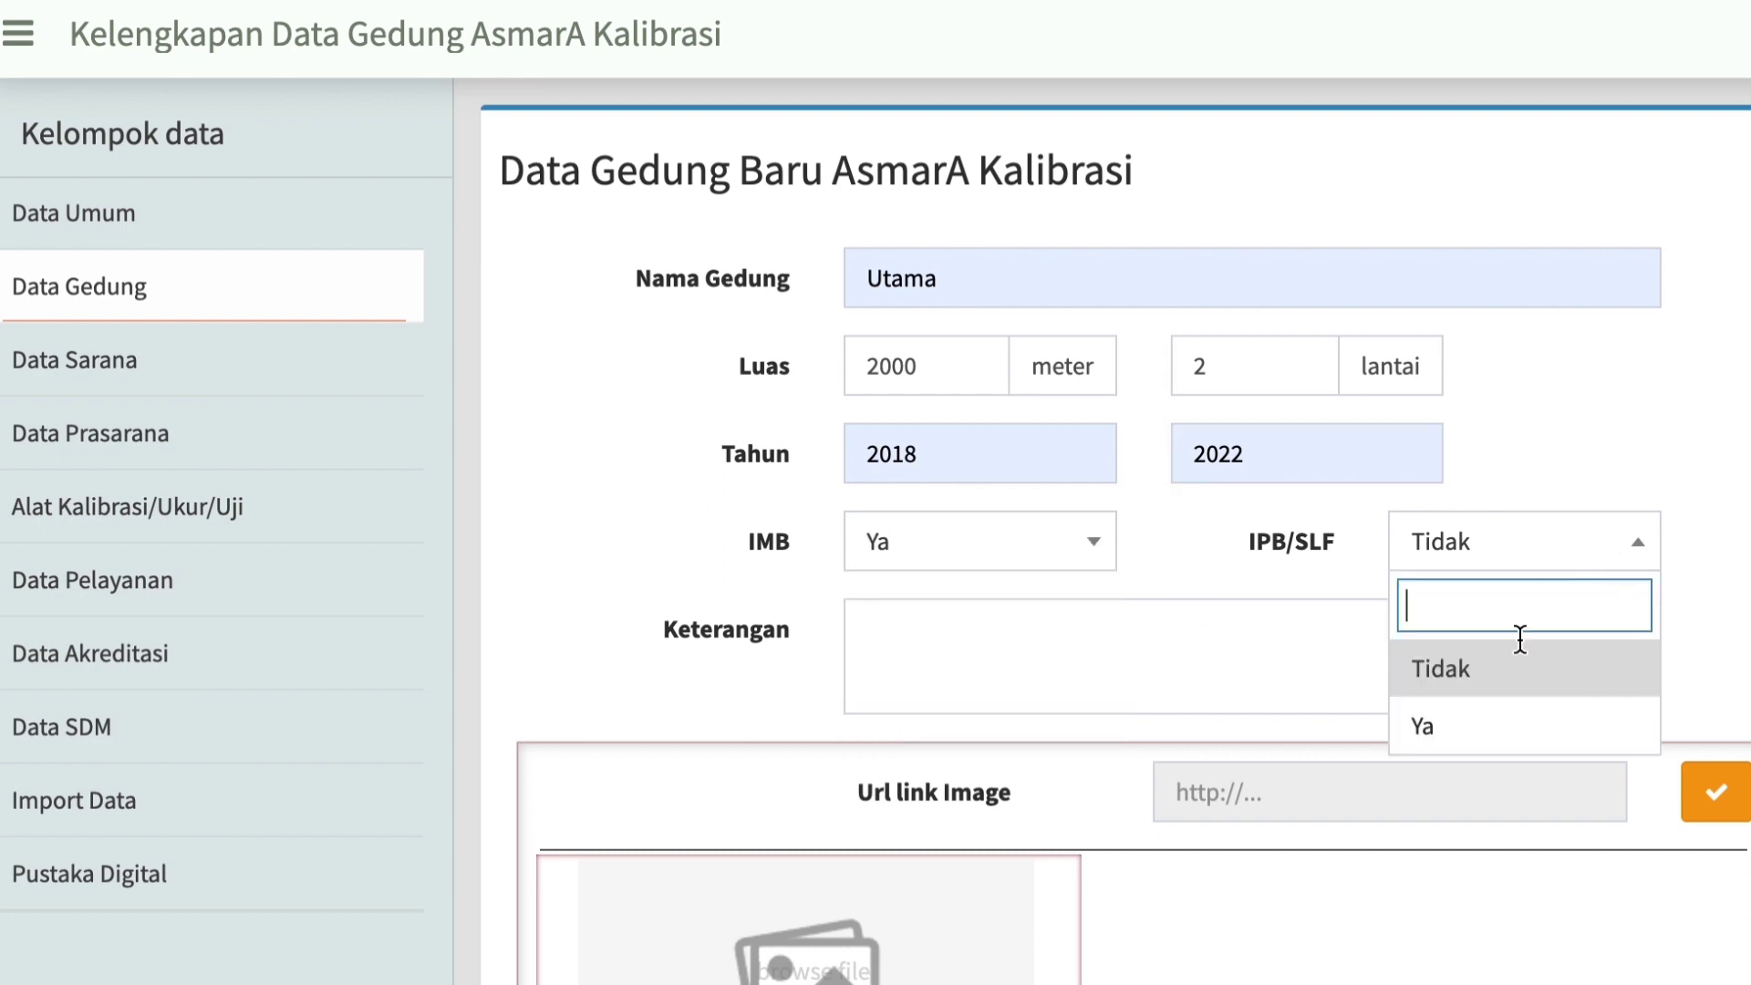
{"action": "left_click", "coordinate": [1445, 727]}
Enter "Luas 2000,5 meter persegi" as the building's description (Keterangan).
{"action": "left_click", "coordinate": [899, 645]}
{"action": "type", "text": "Luas 200"}
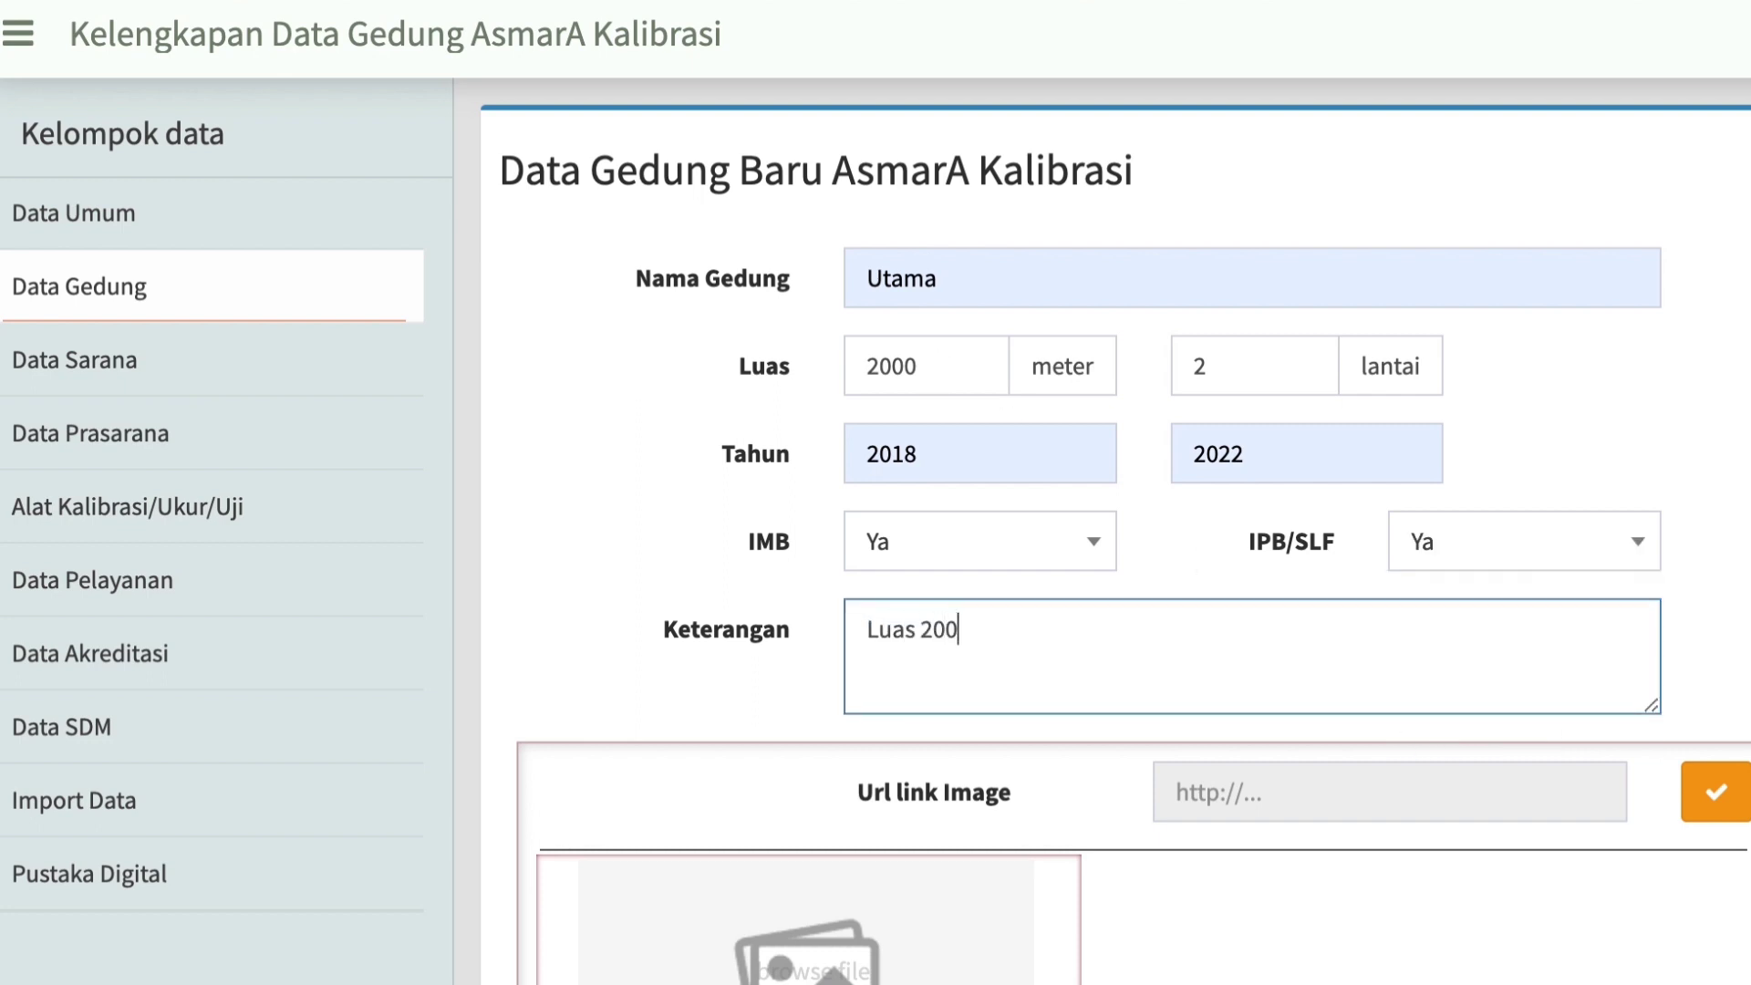
{"action": "type", "text": "0,5 meter persegi"}
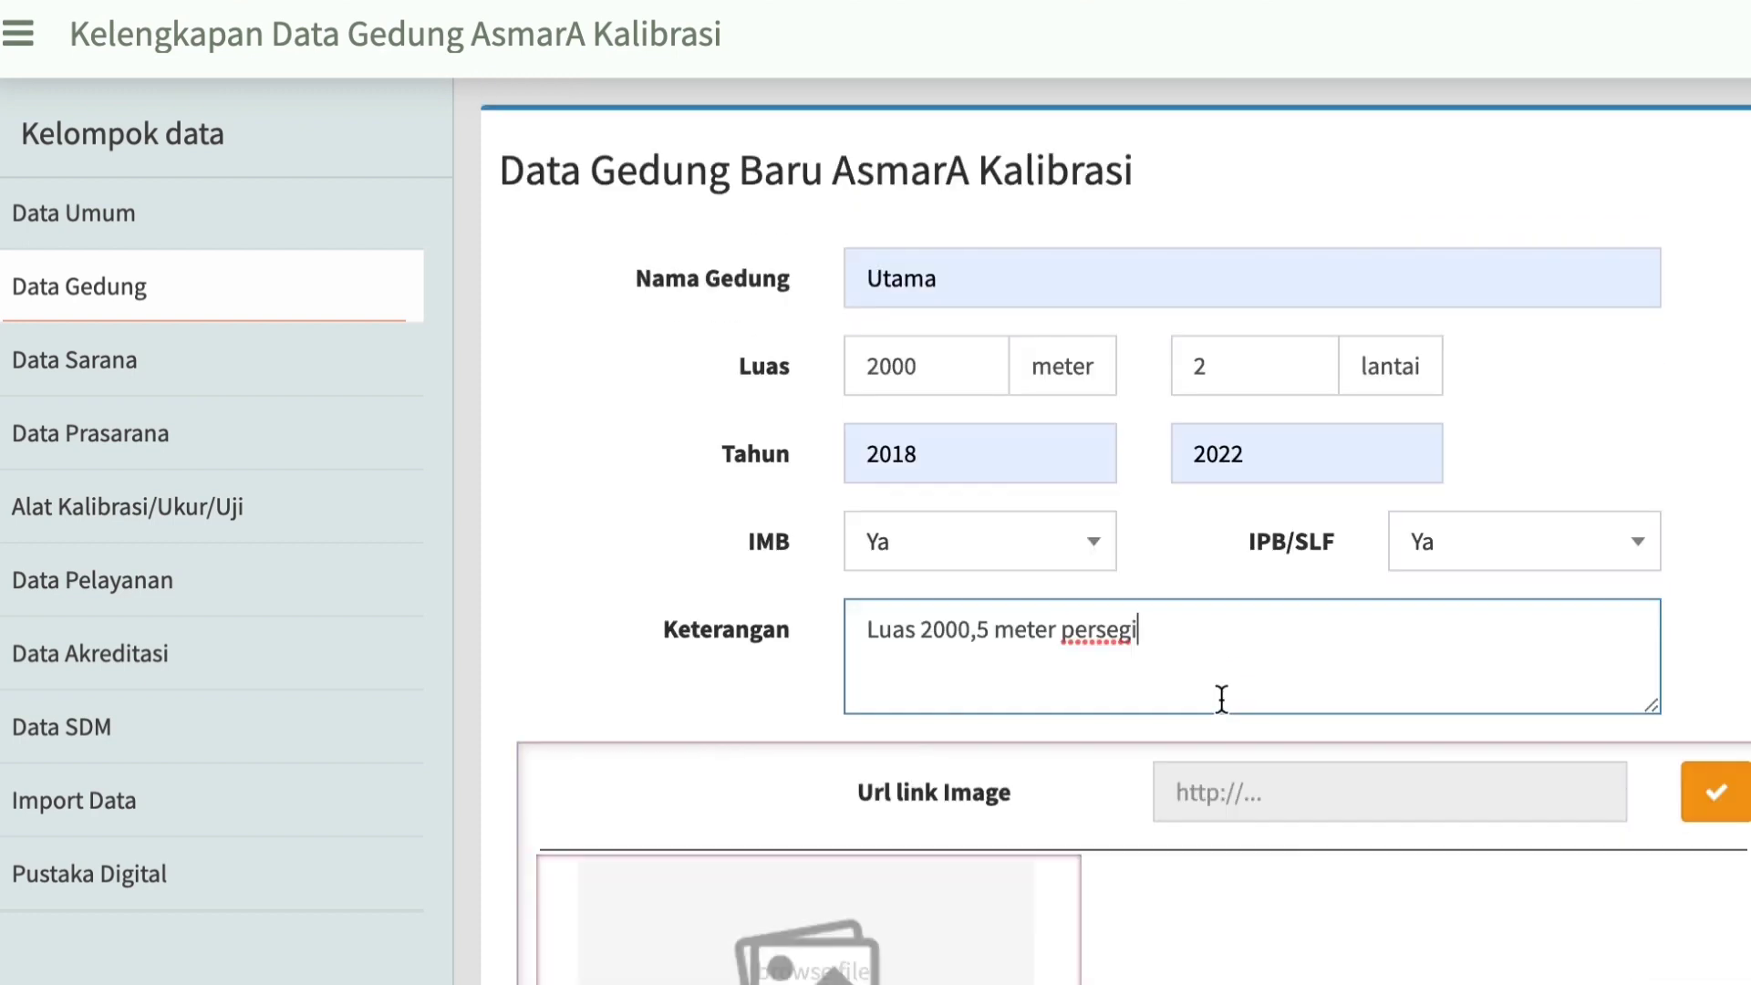
Attach gedung kalibrasi.jpeg to the building record, store the photo, and save the record together with its photo data.
{"action": "scroll", "coordinate": [1221, 698], "scroll_direction": "down", "scroll_amount": 4}
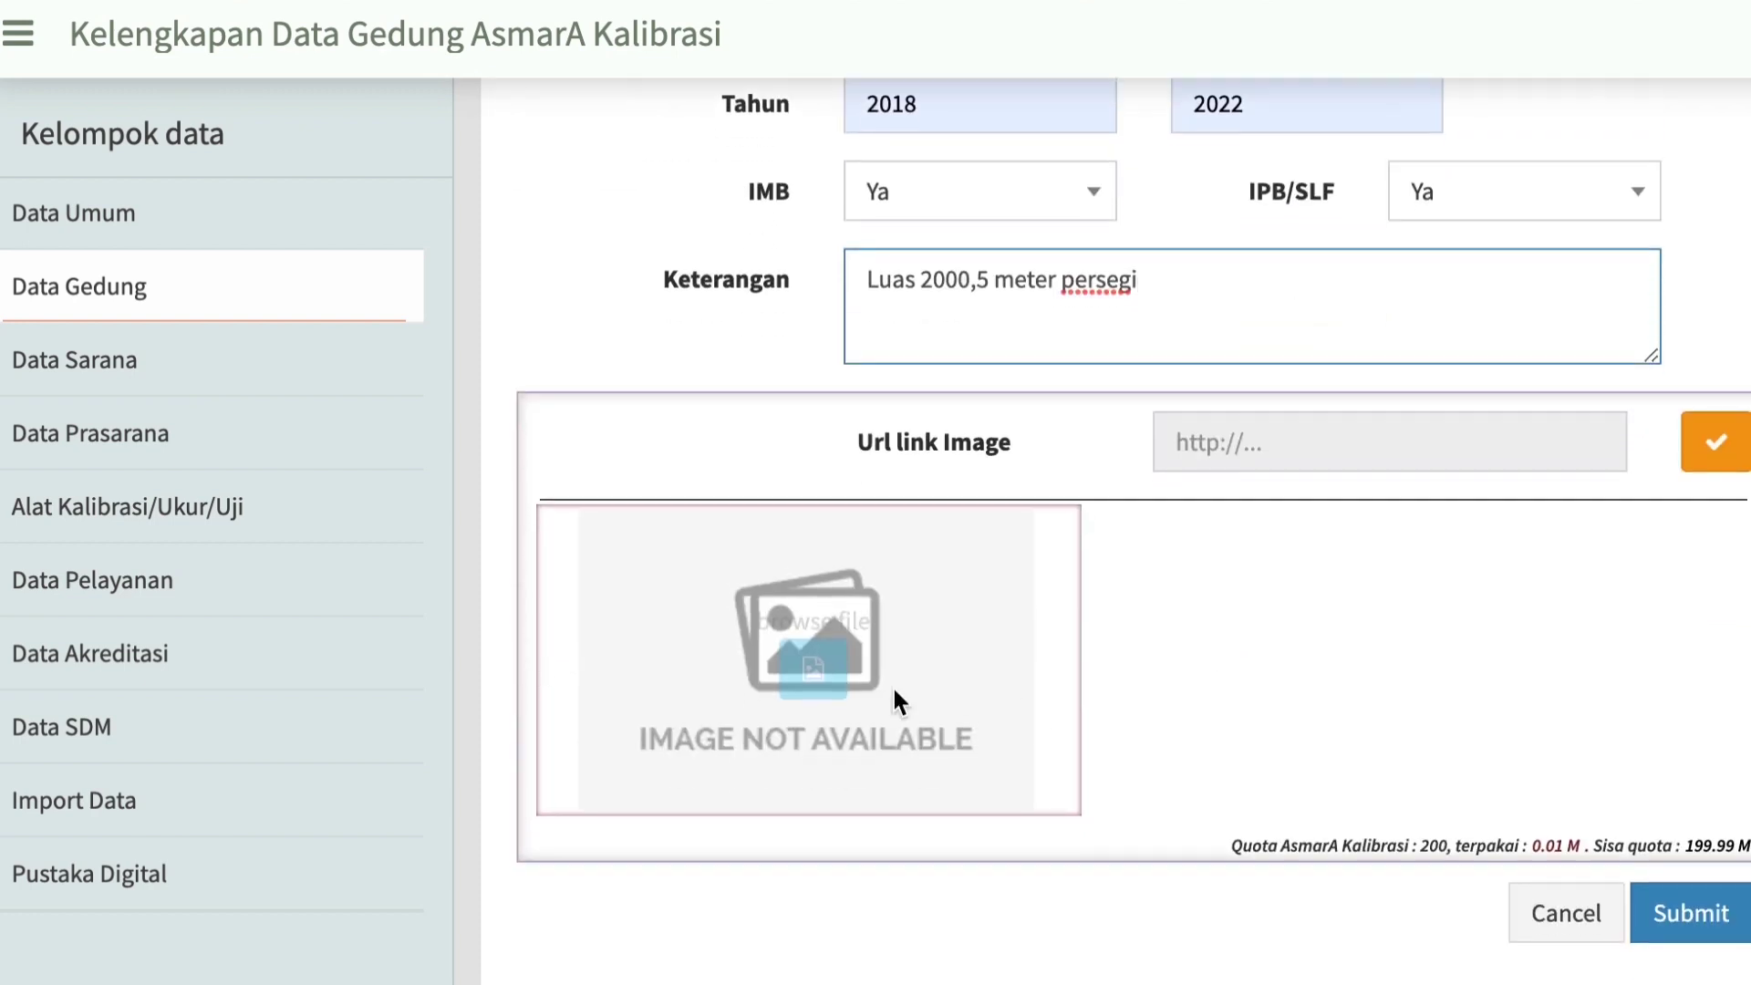
{"action": "left_click", "coordinate": [808, 651]}
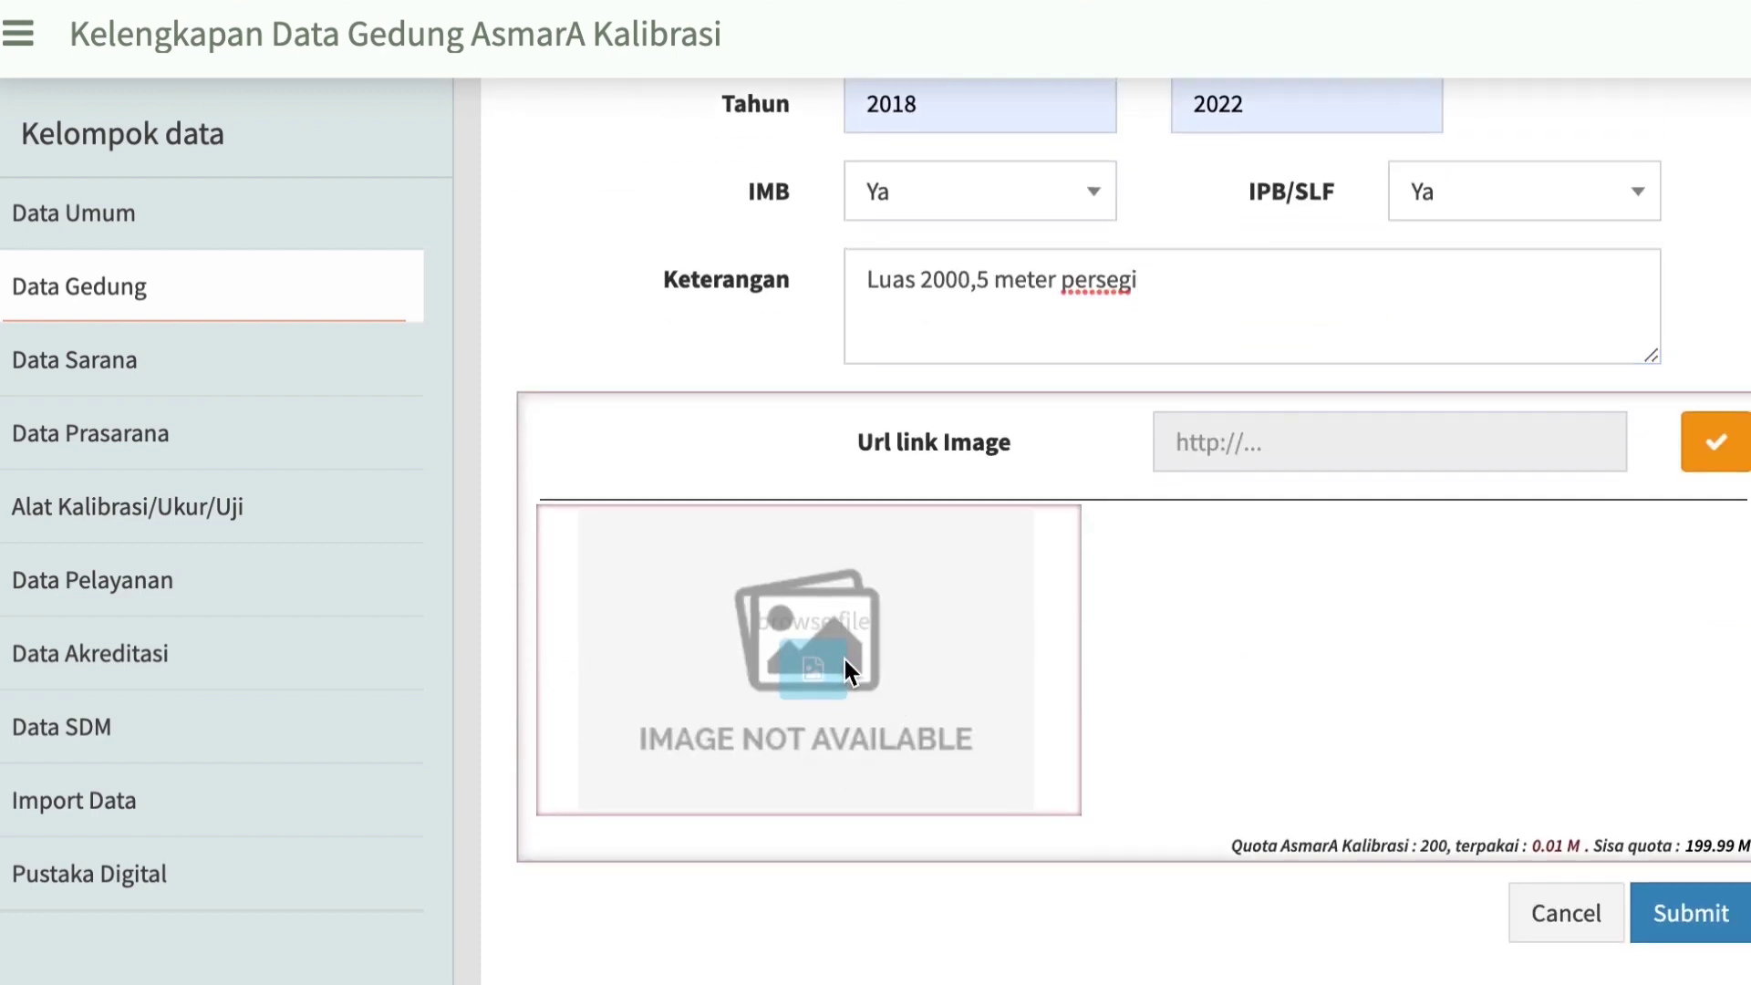
{"action": "left_click", "coordinate": [825, 655]}
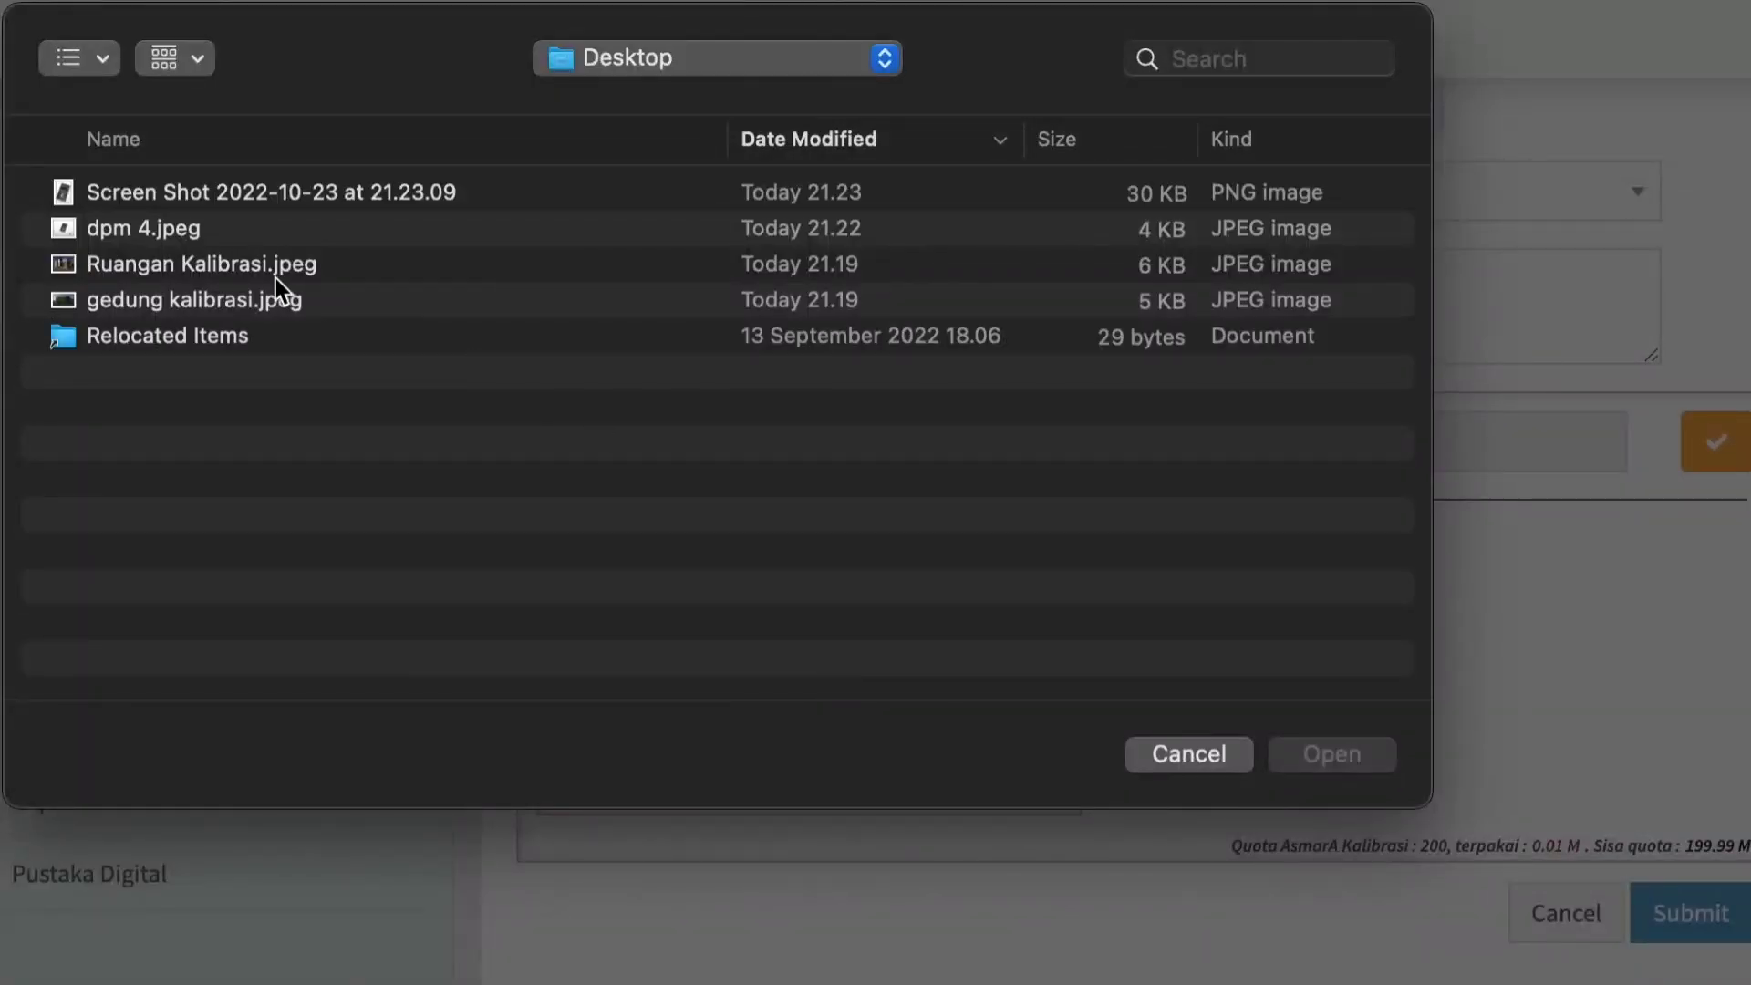
{"action": "double_click", "coordinate": [189, 308]}
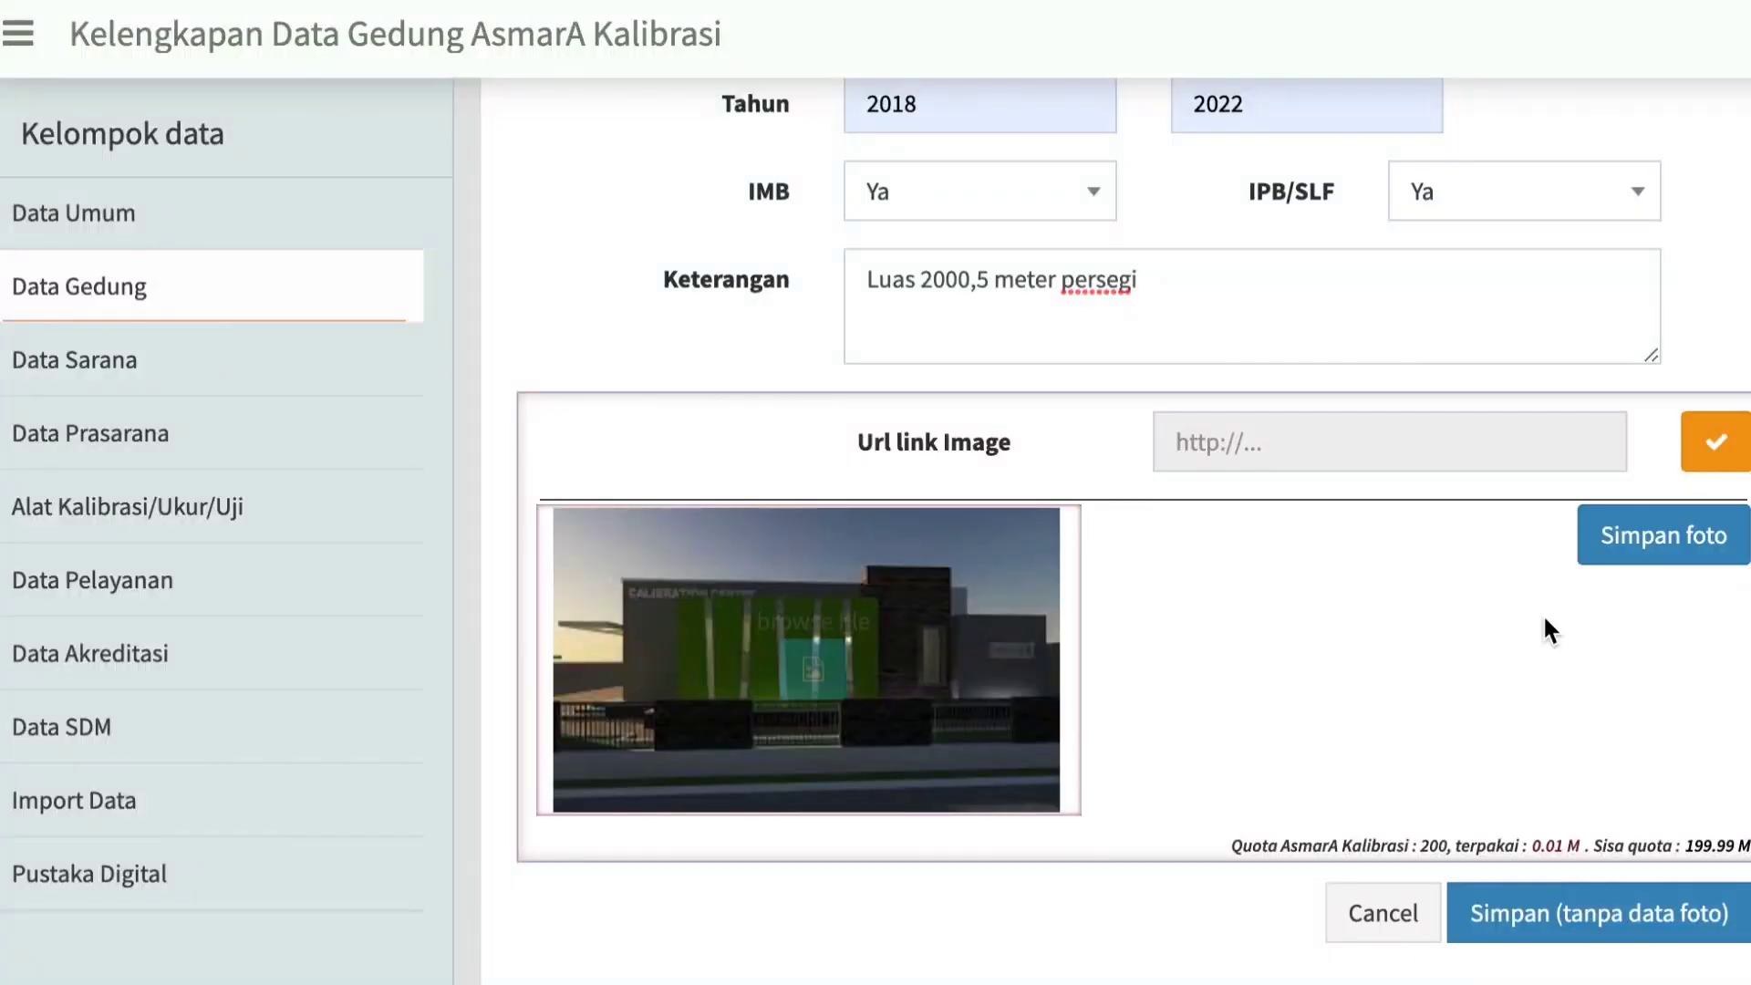
{"action": "left_click", "coordinate": [1677, 552]}
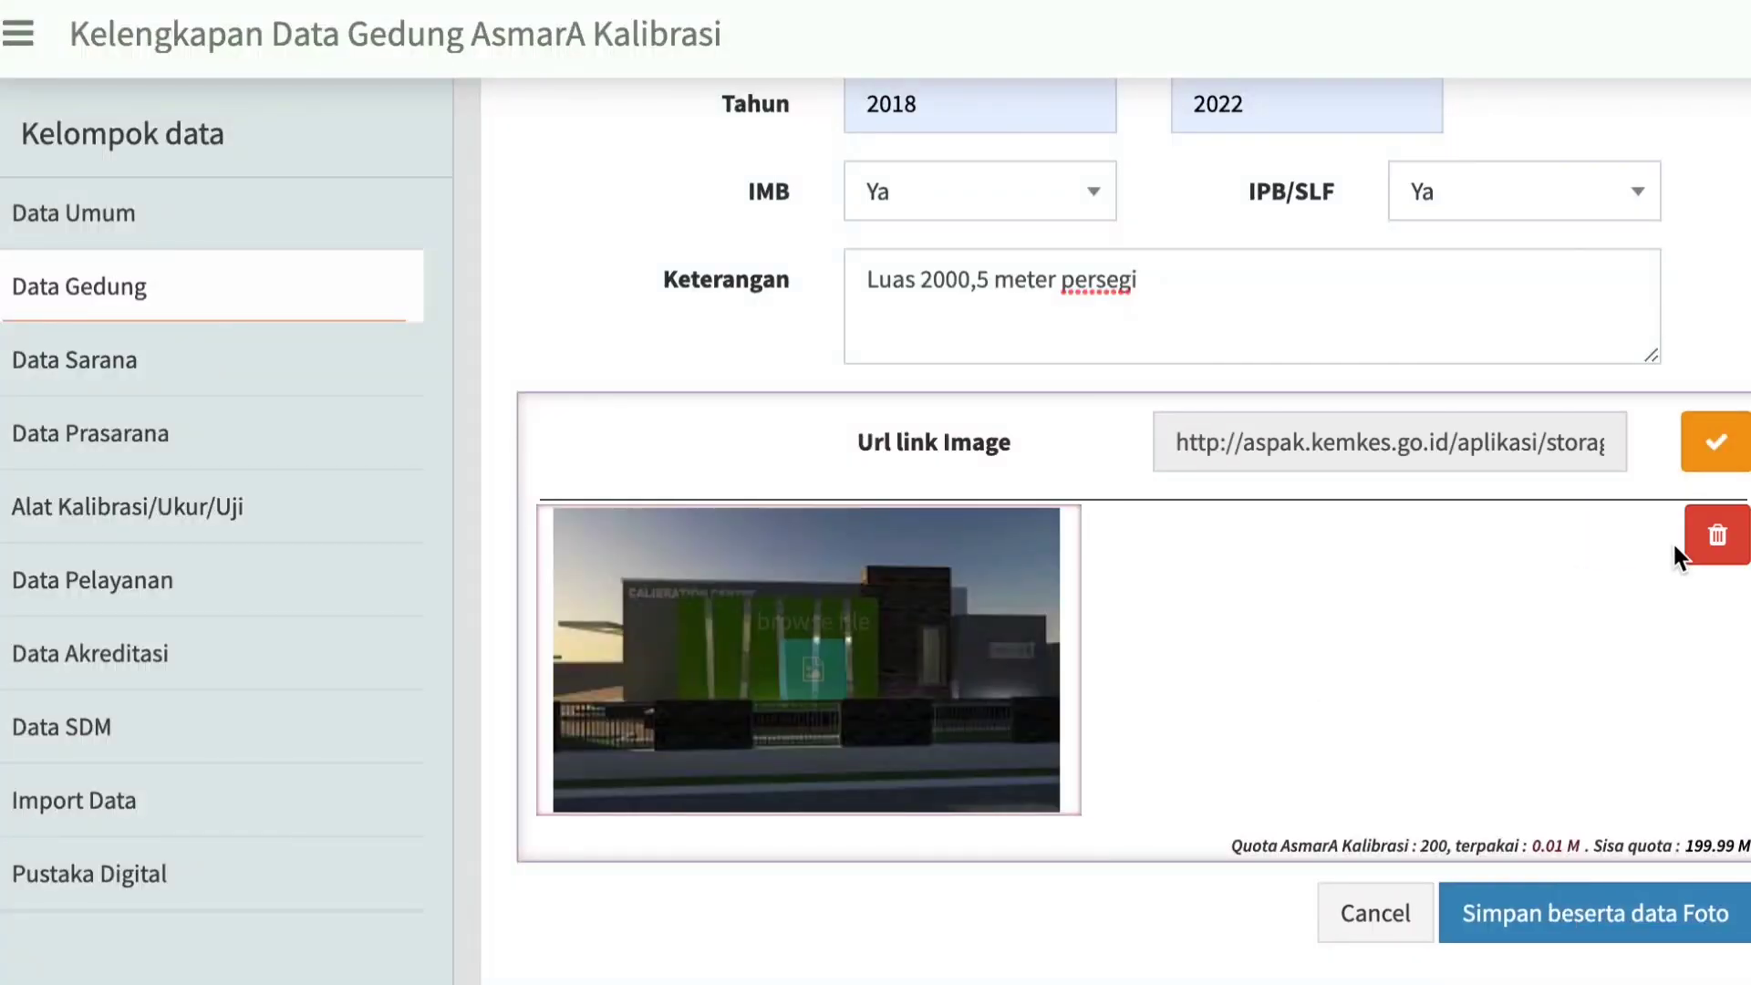
{"action": "left_click", "coordinate": [1547, 915]}
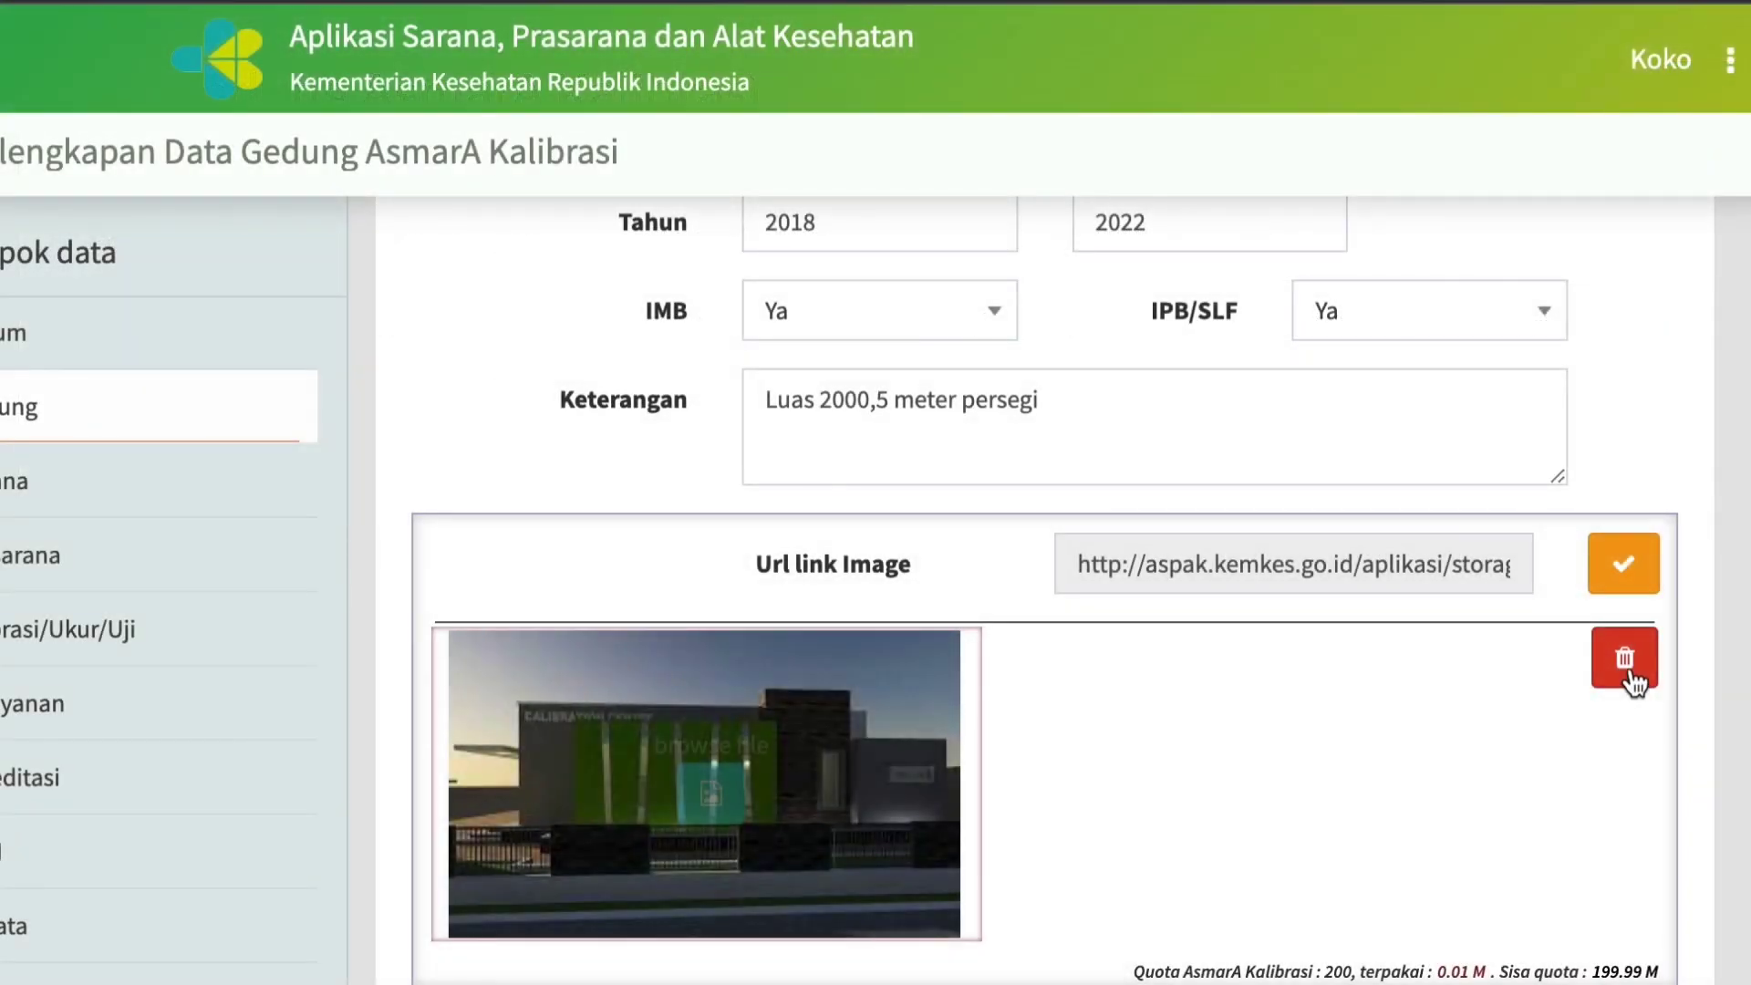
Remove the photo from the Utama building record and confirm its removal.
{"action": "left_click", "coordinate": [1633, 670]}
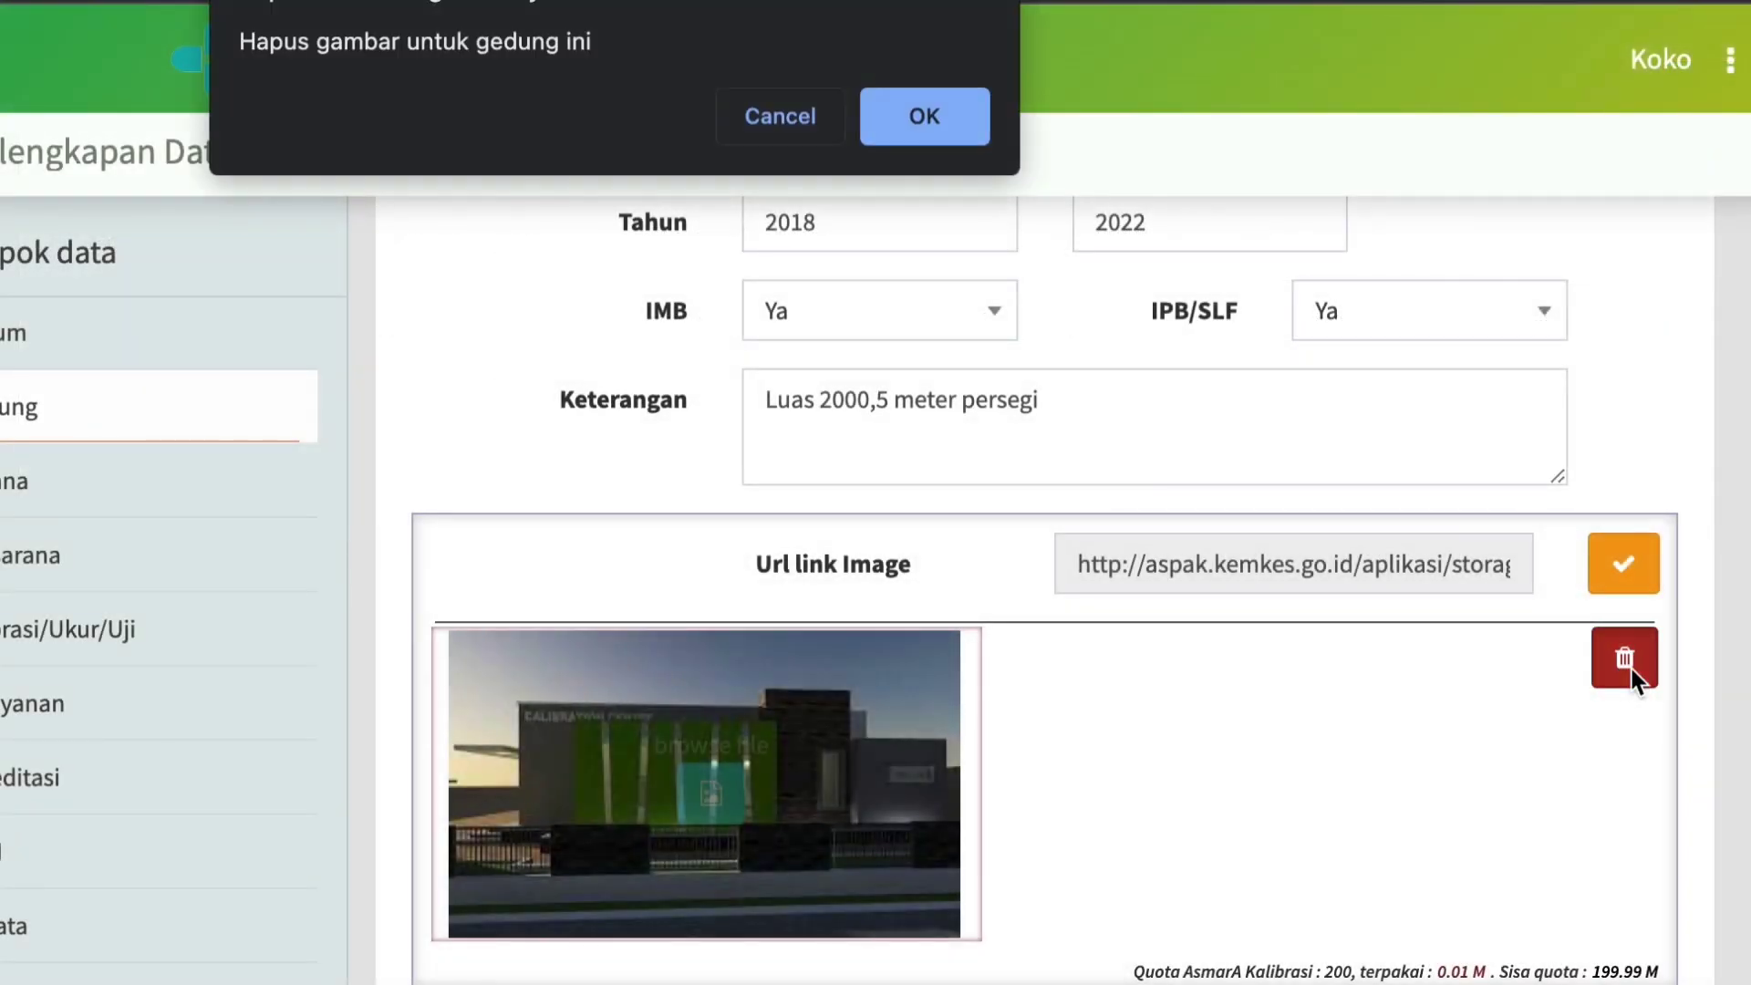
{"action": "left_click", "coordinate": [943, 123]}
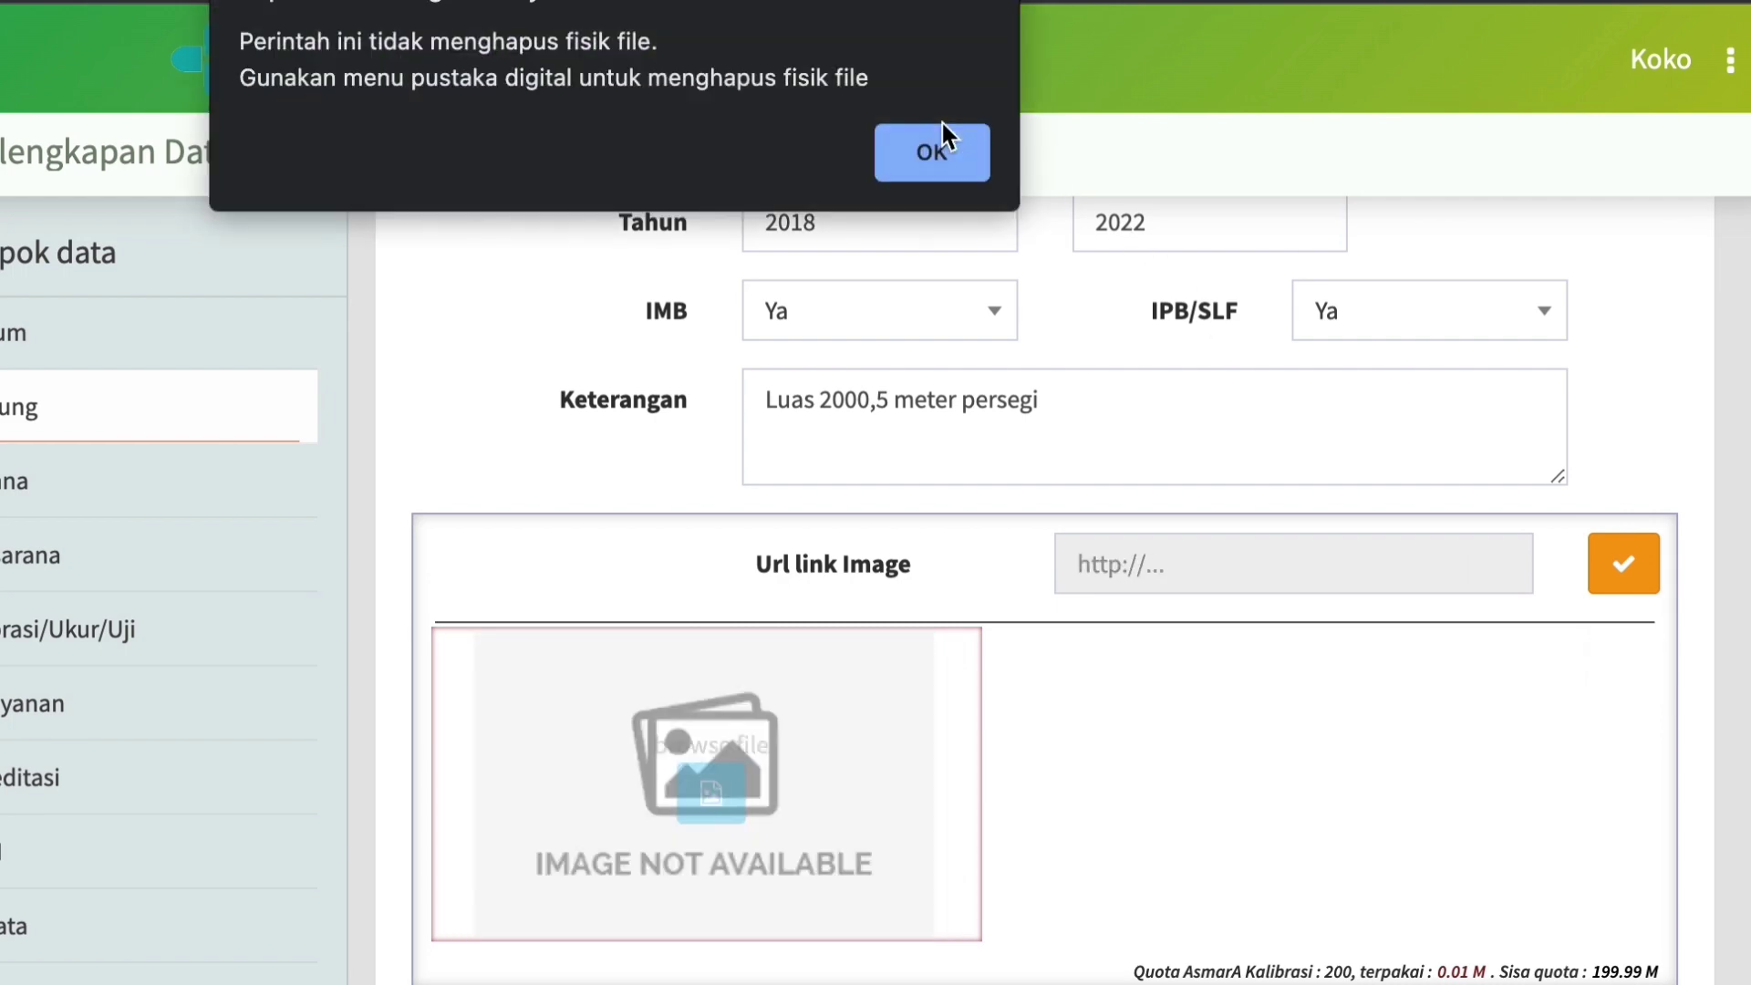
{"action": "left_click", "coordinate": [938, 168]}
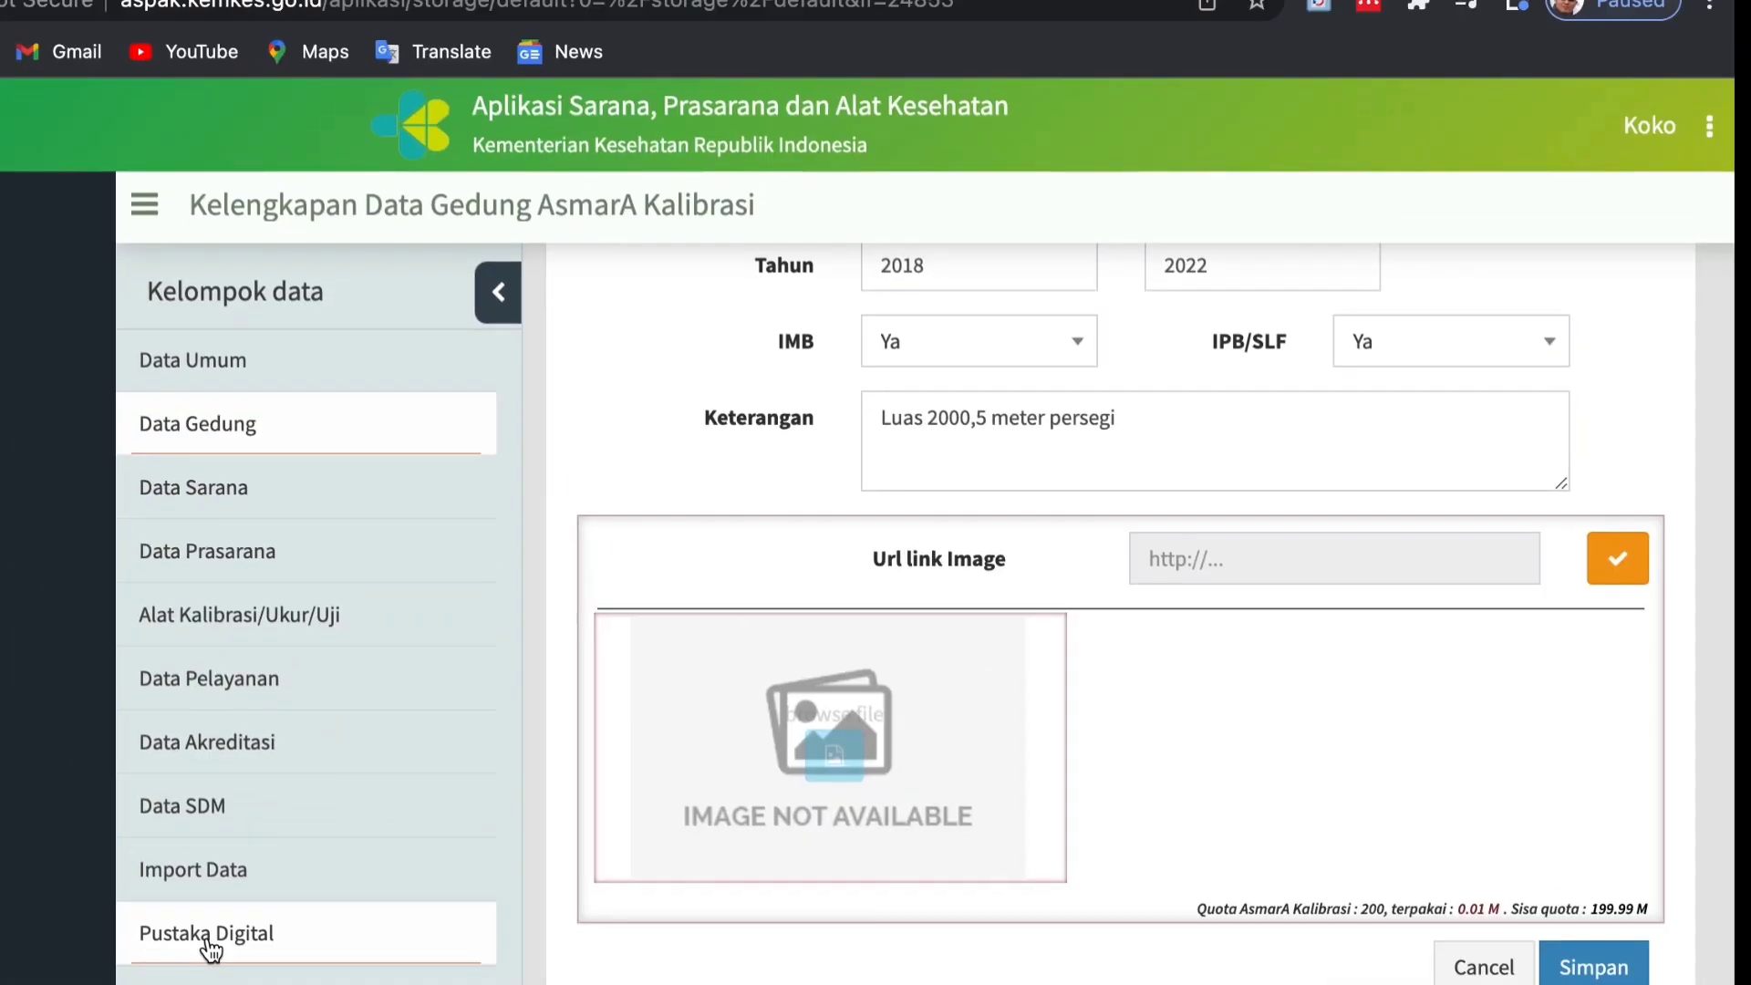
Delete the Utama photo from the Gedung folder in Pustaka Digital.
{"action": "left_click", "coordinate": [153, 835]}
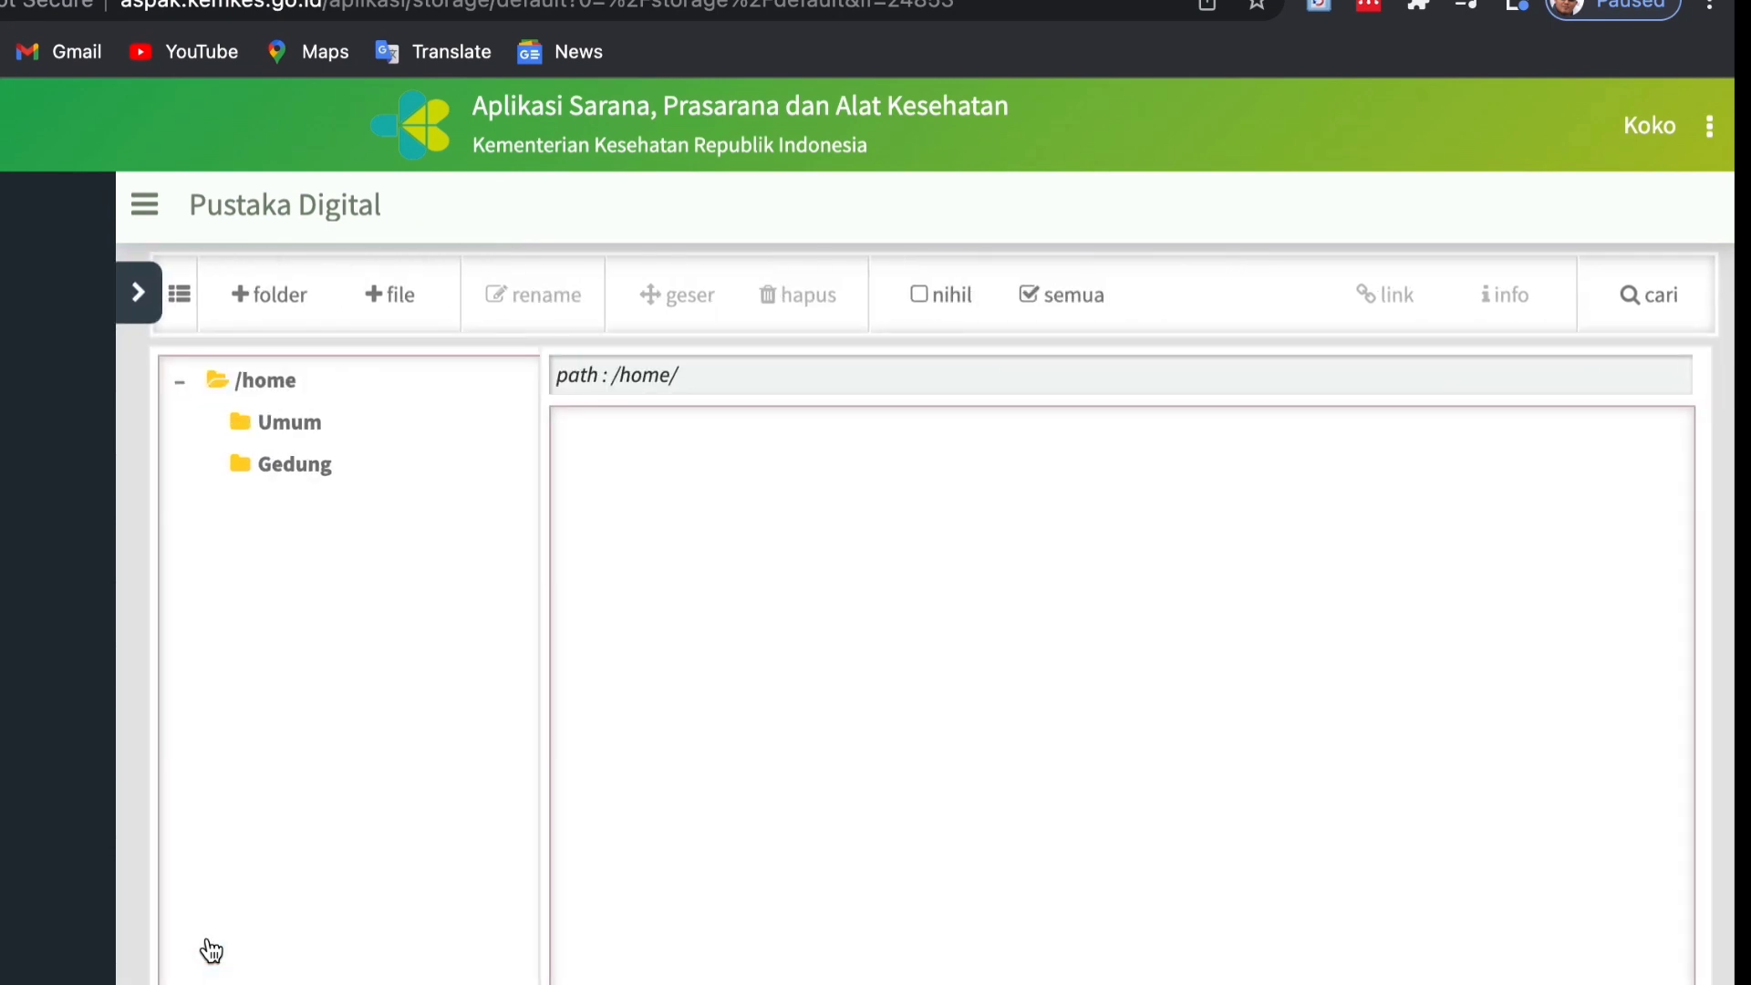
{"action": "left_click", "coordinate": [247, 468]}
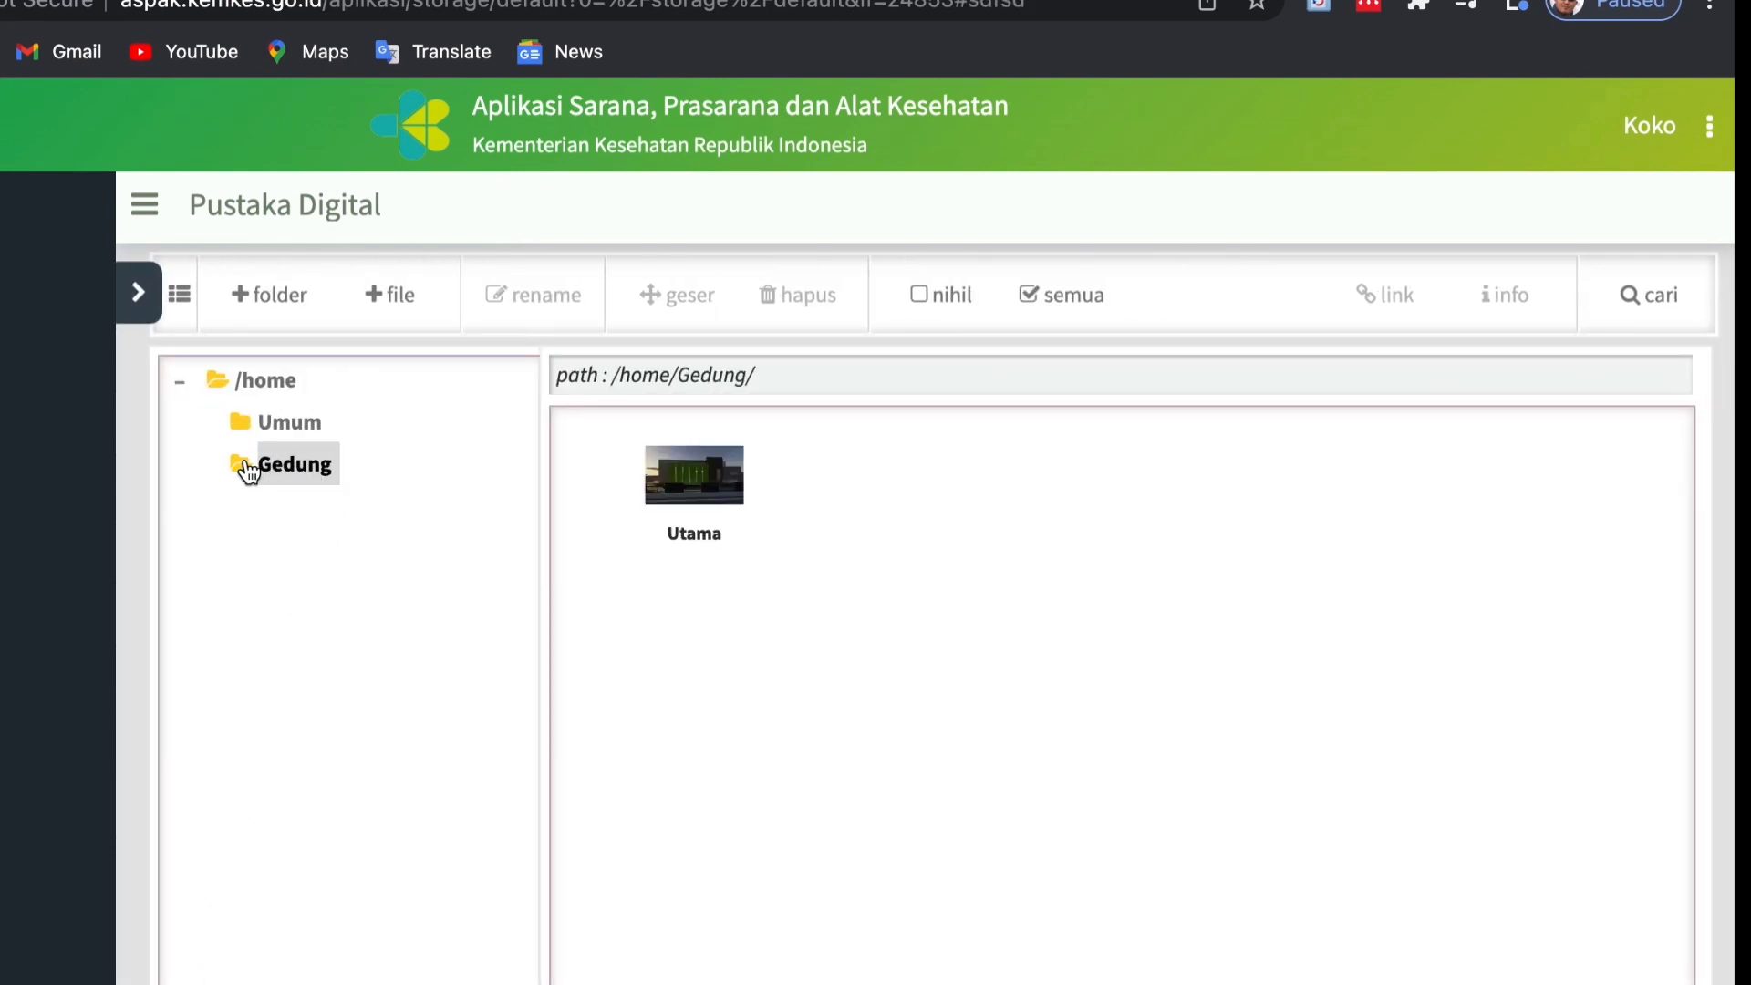
{"action": "left_click", "coordinate": [712, 499]}
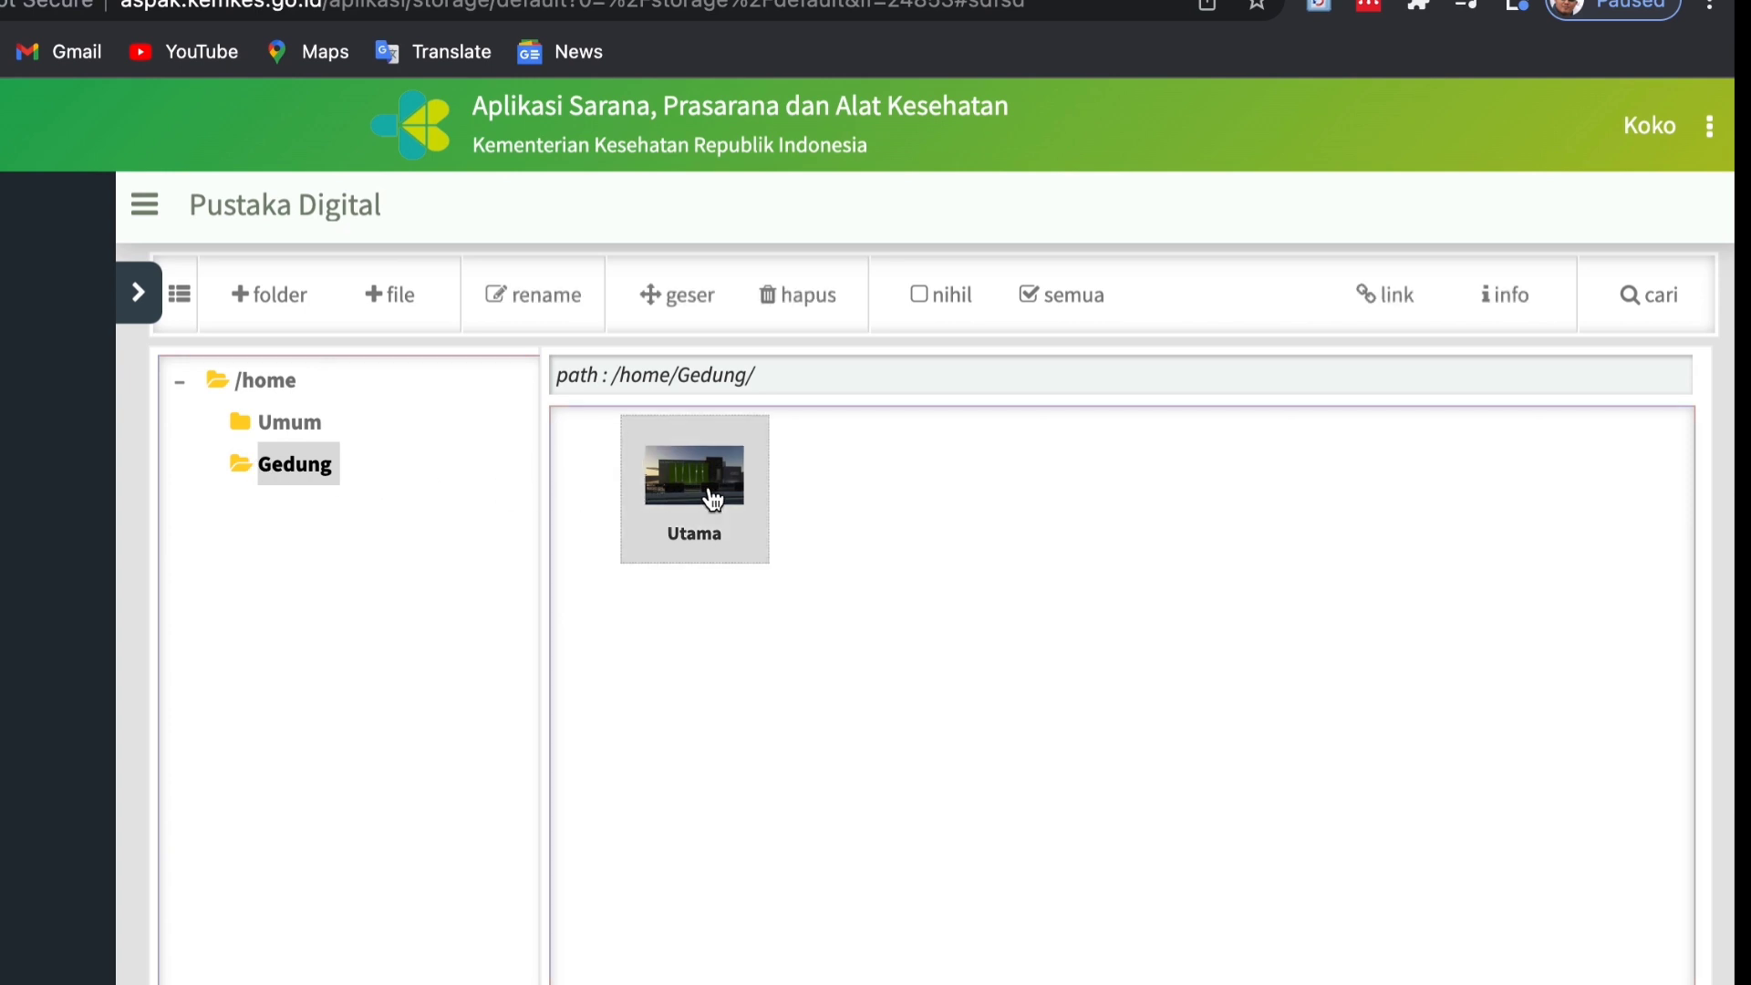
{"action": "left_click", "coordinate": [773, 298]}
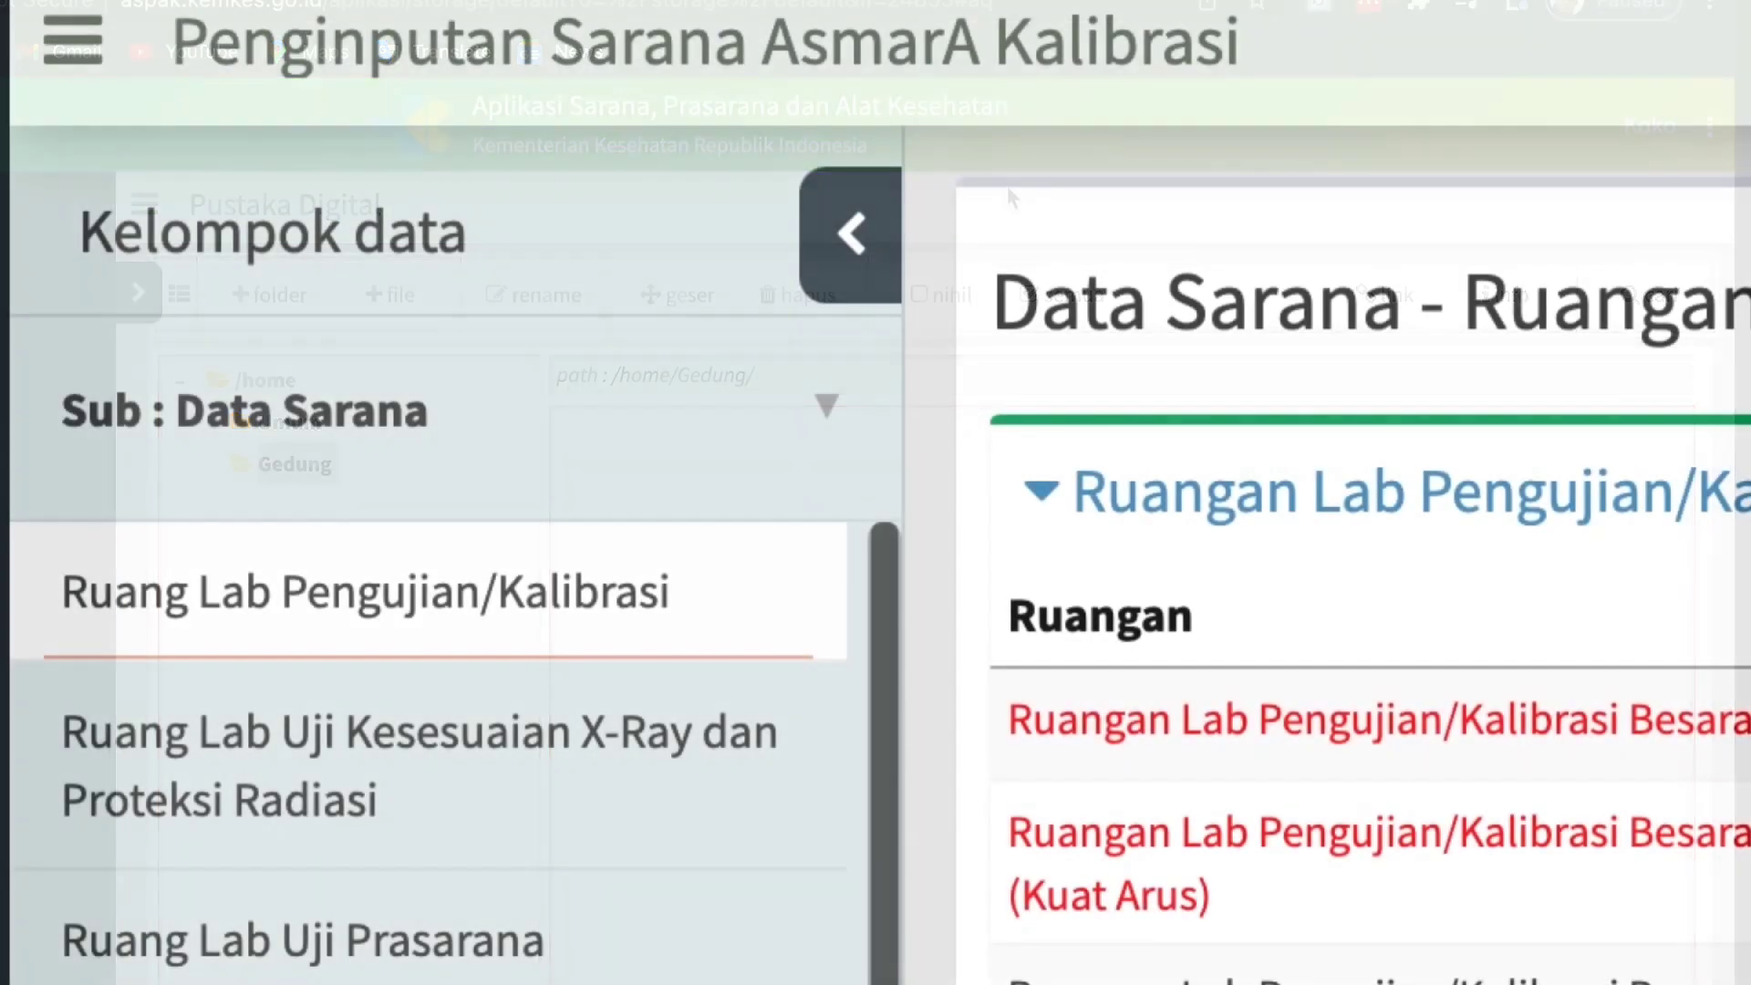
Examine the available data groups and the room categories listed under Data Sarana.
{"action": "scroll", "coordinate": [454, 744], "scroll_direction": "down", "scroll_amount": 1}
{"action": "scroll", "coordinate": [430, 754], "scroll_direction": "down", "scroll_amount": 3}
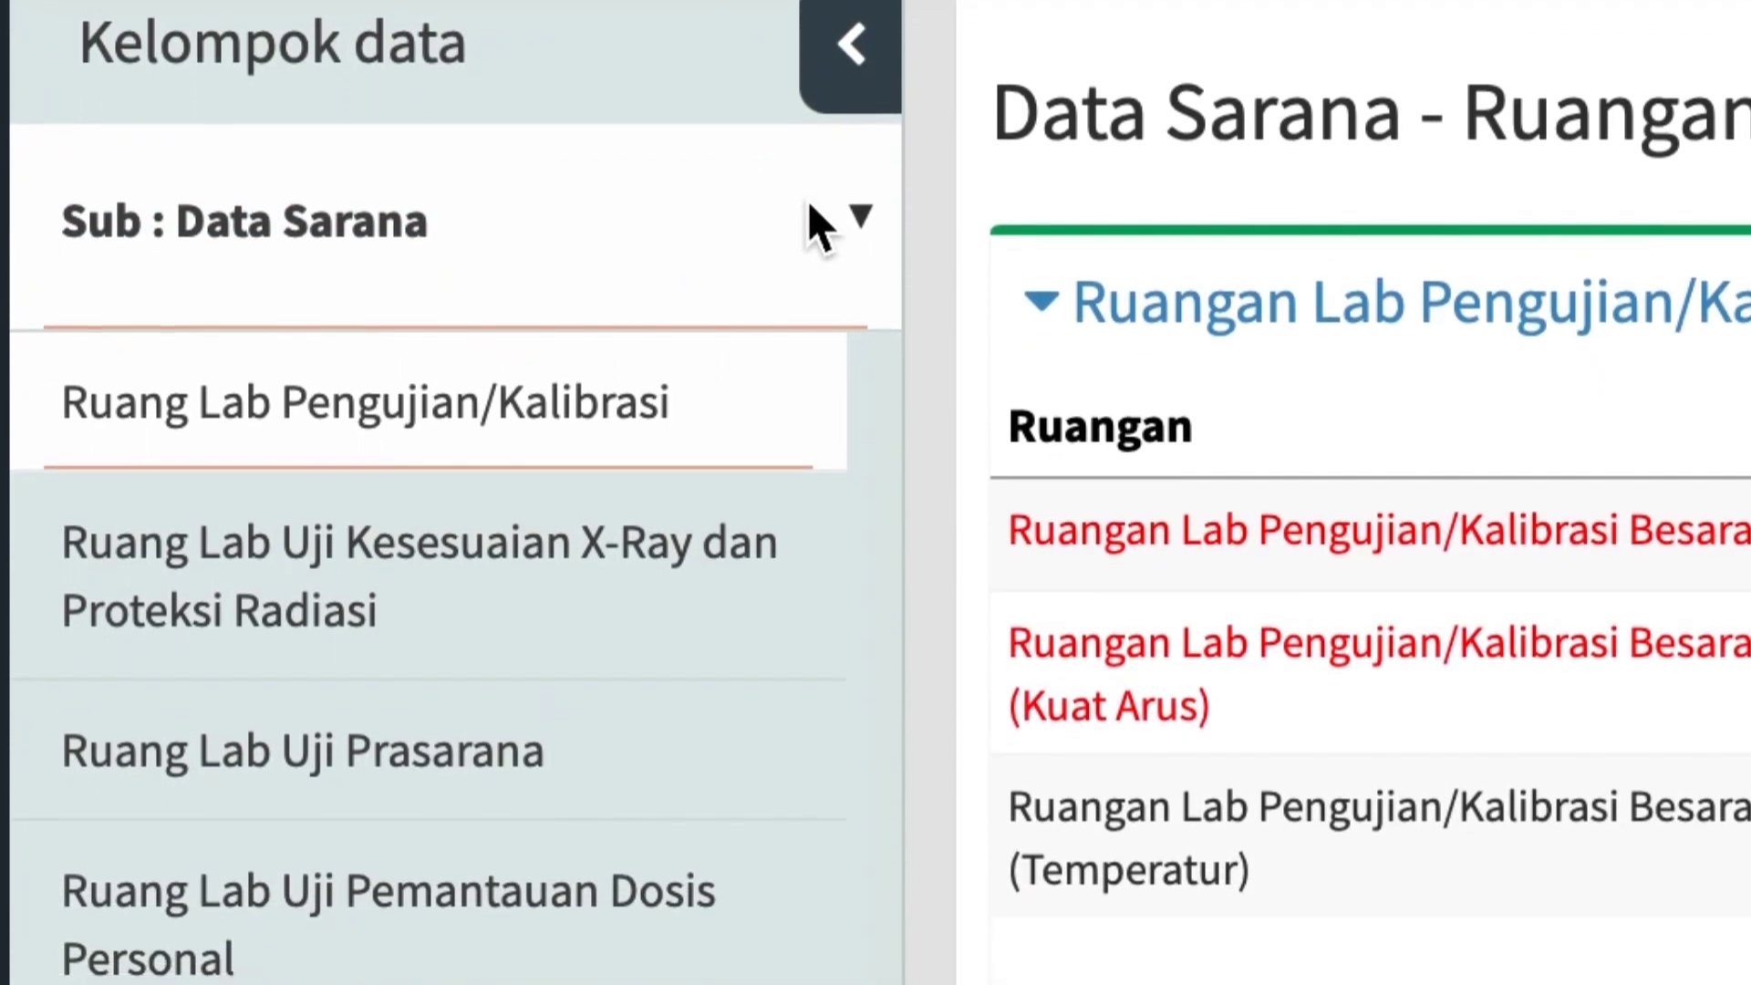
{"action": "left_click", "coordinate": [808, 217]}
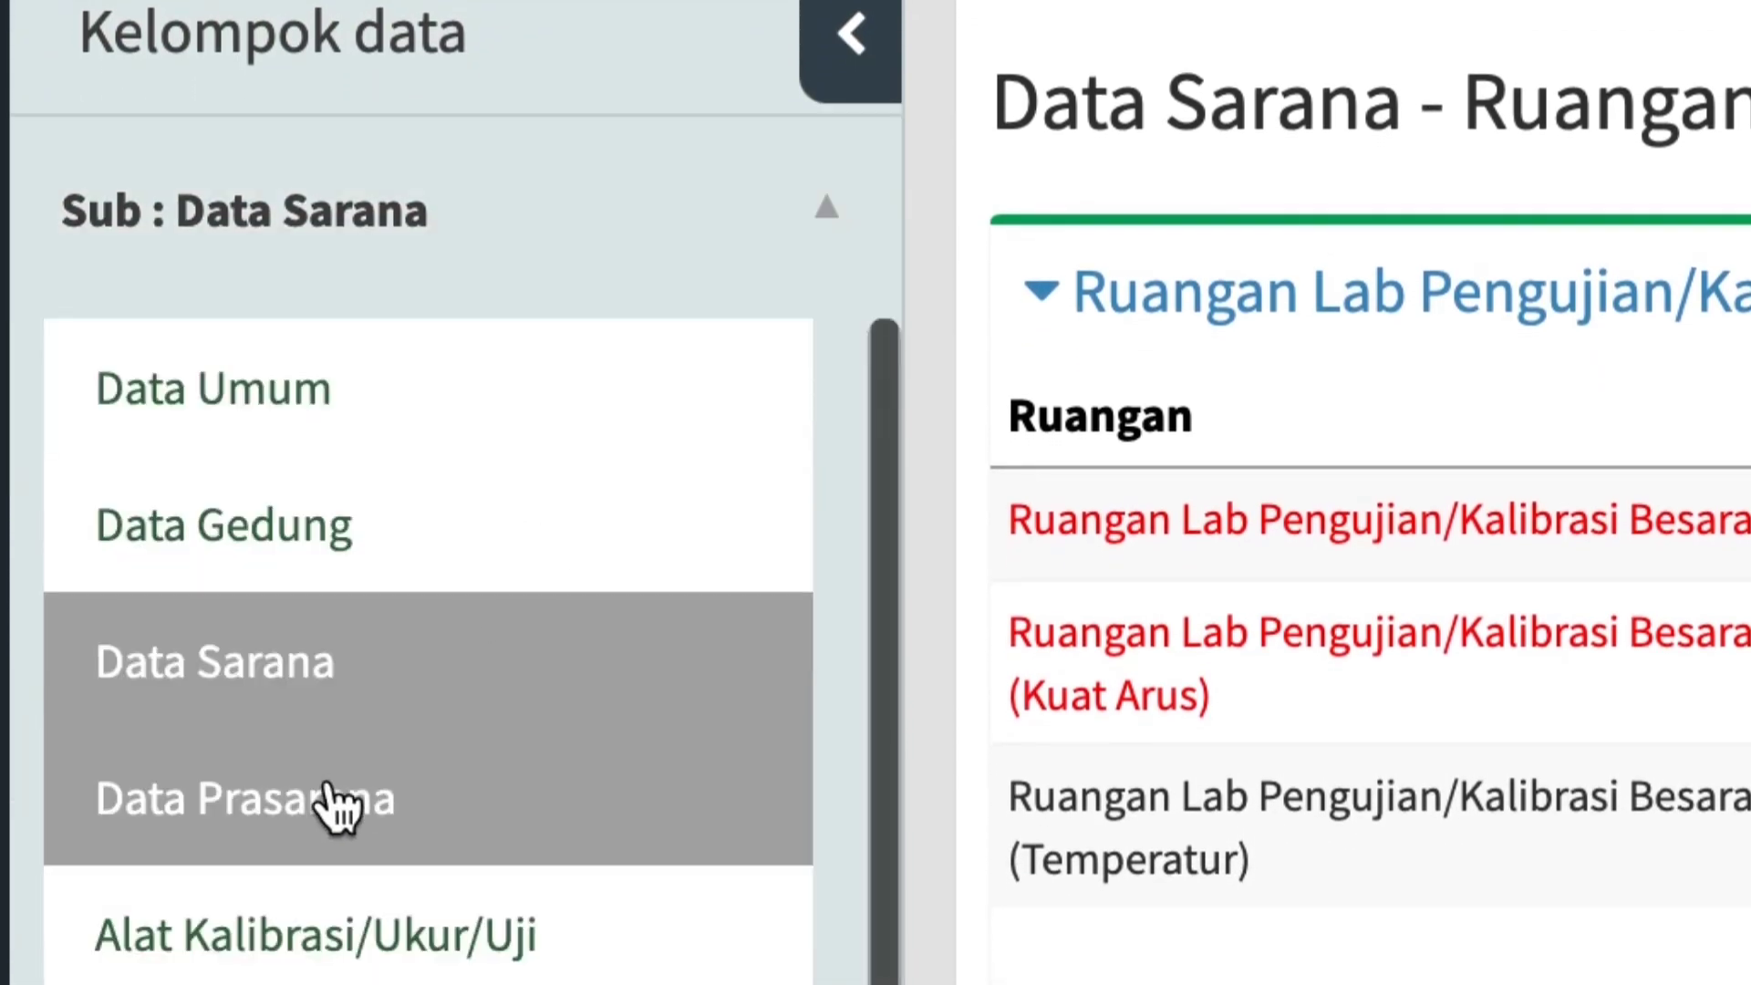
{"action": "left_click", "coordinate": [298, 807]}
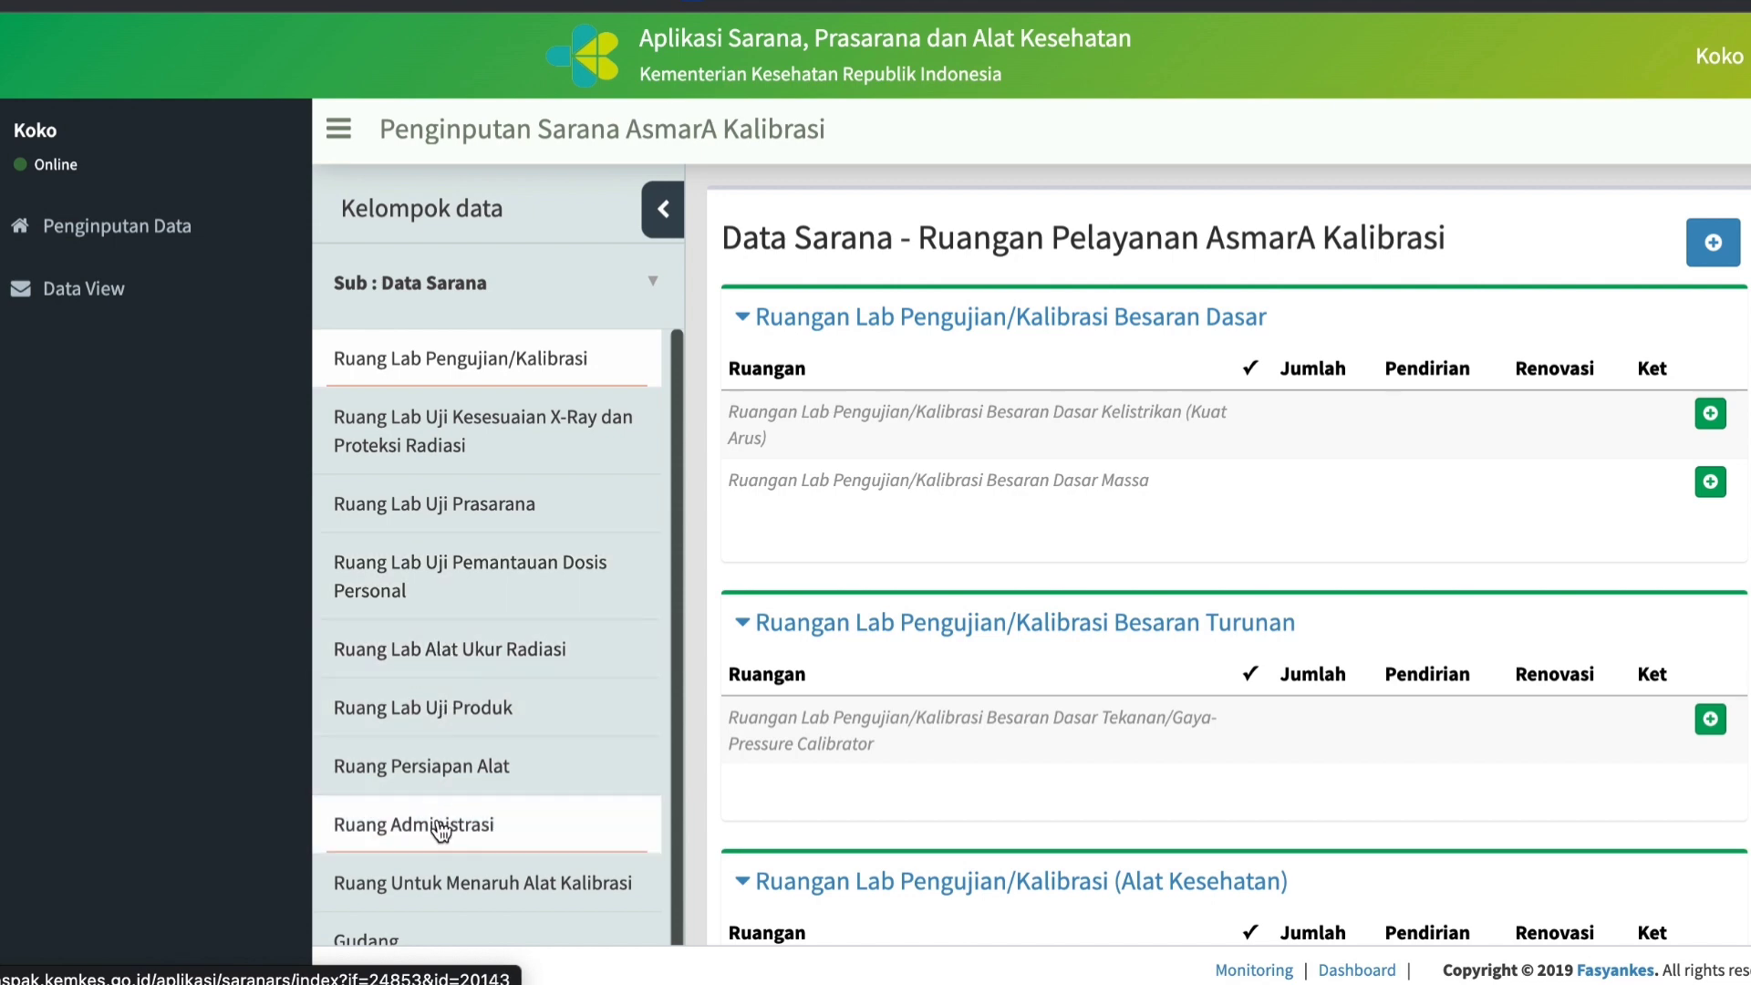
{"action": "scroll", "coordinate": [439, 902], "scroll_direction": "down", "scroll_amount": 1}
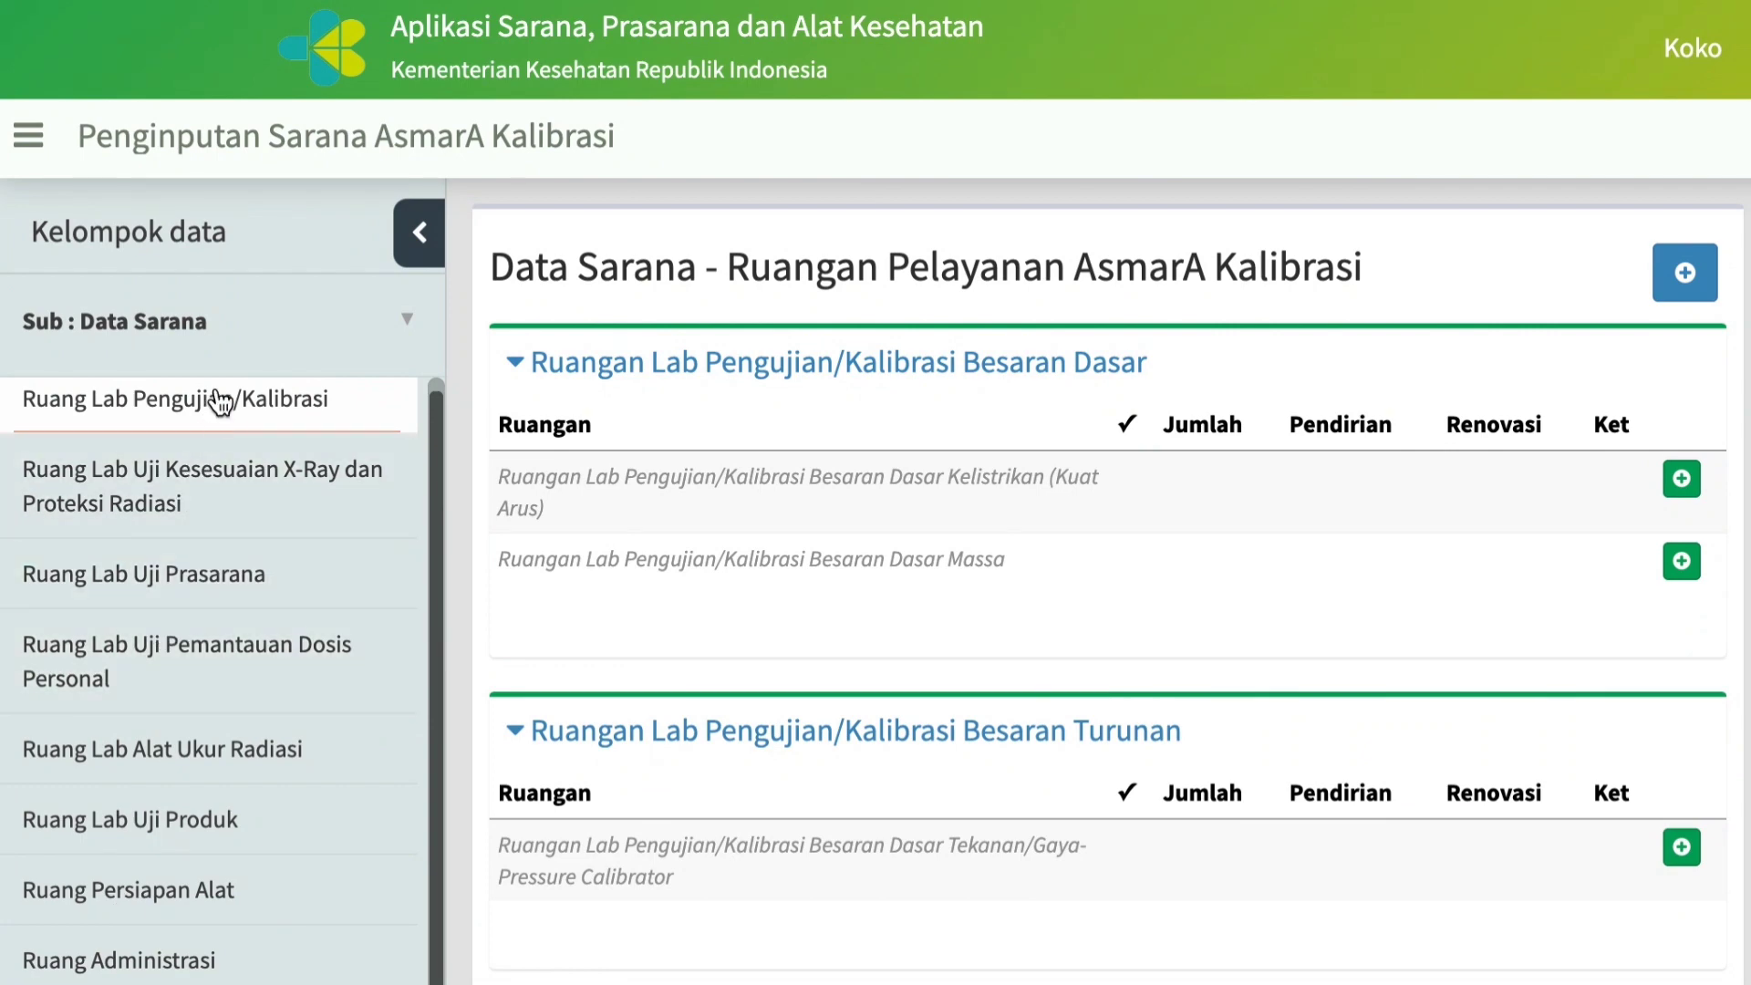
{"action": "scroll", "coordinate": [219, 401], "scroll_direction": "up", "scroll_amount": 1}
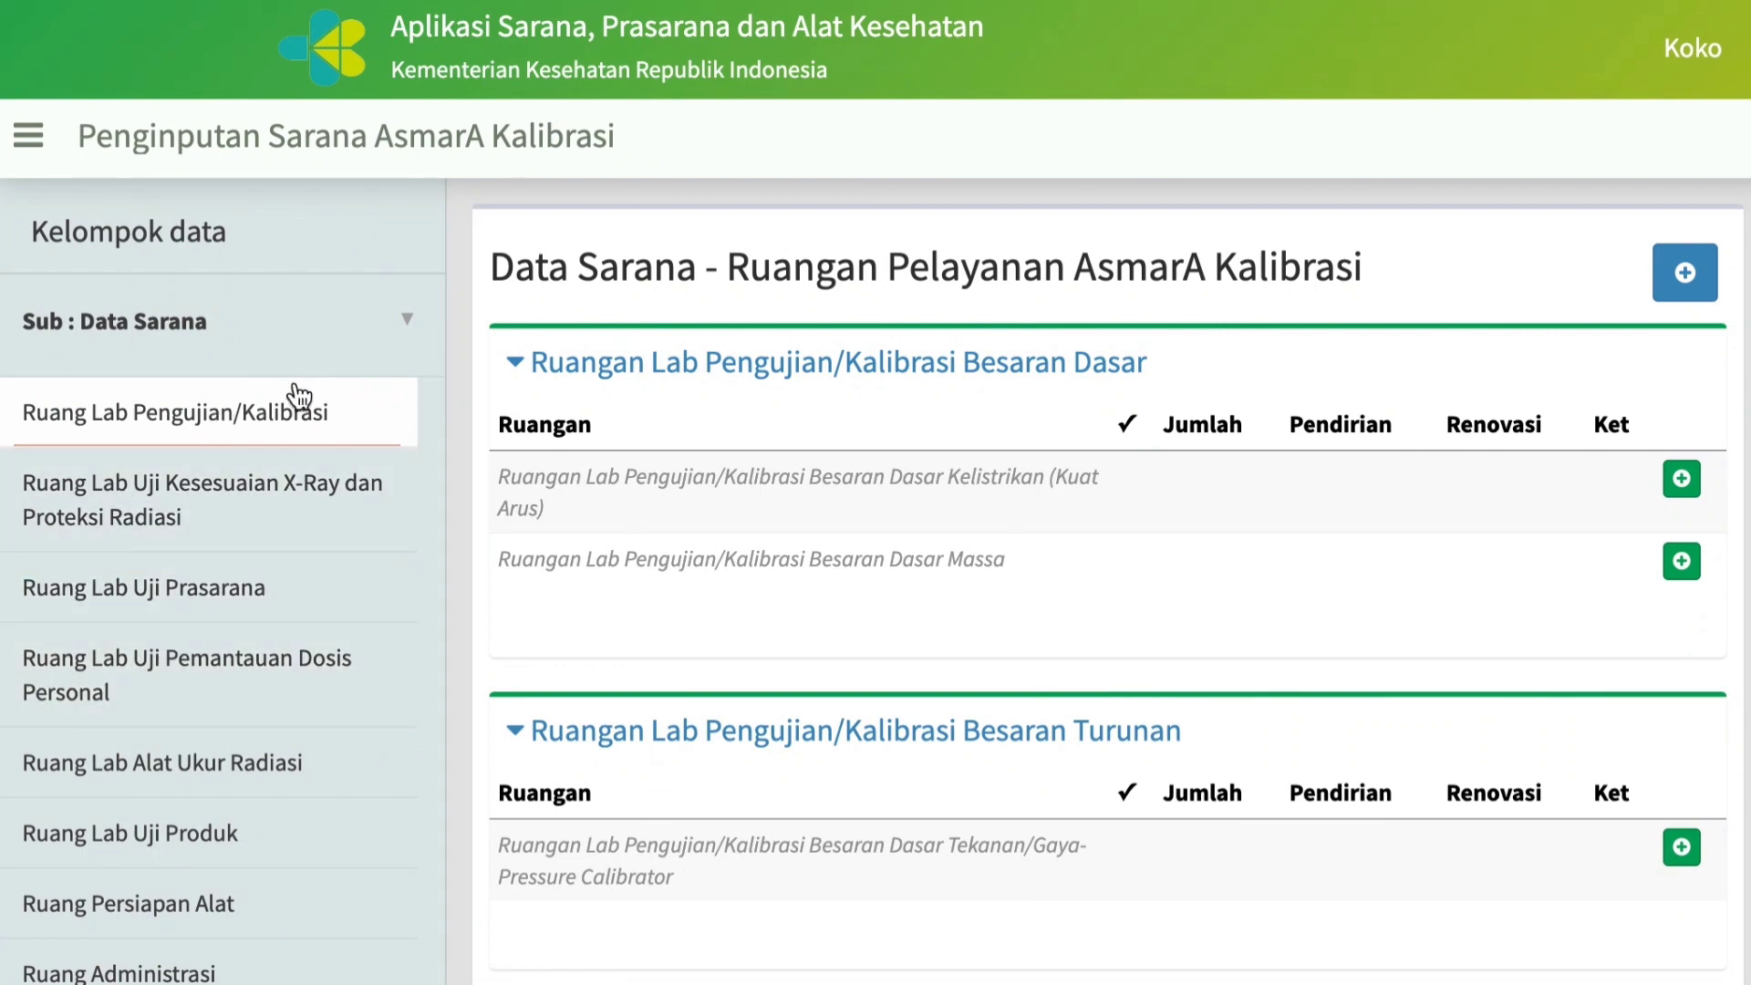
Collapse the Besaran Dasar and Besaran Turunan sections and mark the Ruangan Lab Pengujian/Kalibrasi Alat Kesehatan as available in its entry form.
{"action": "left_click", "coordinate": [515, 365]}
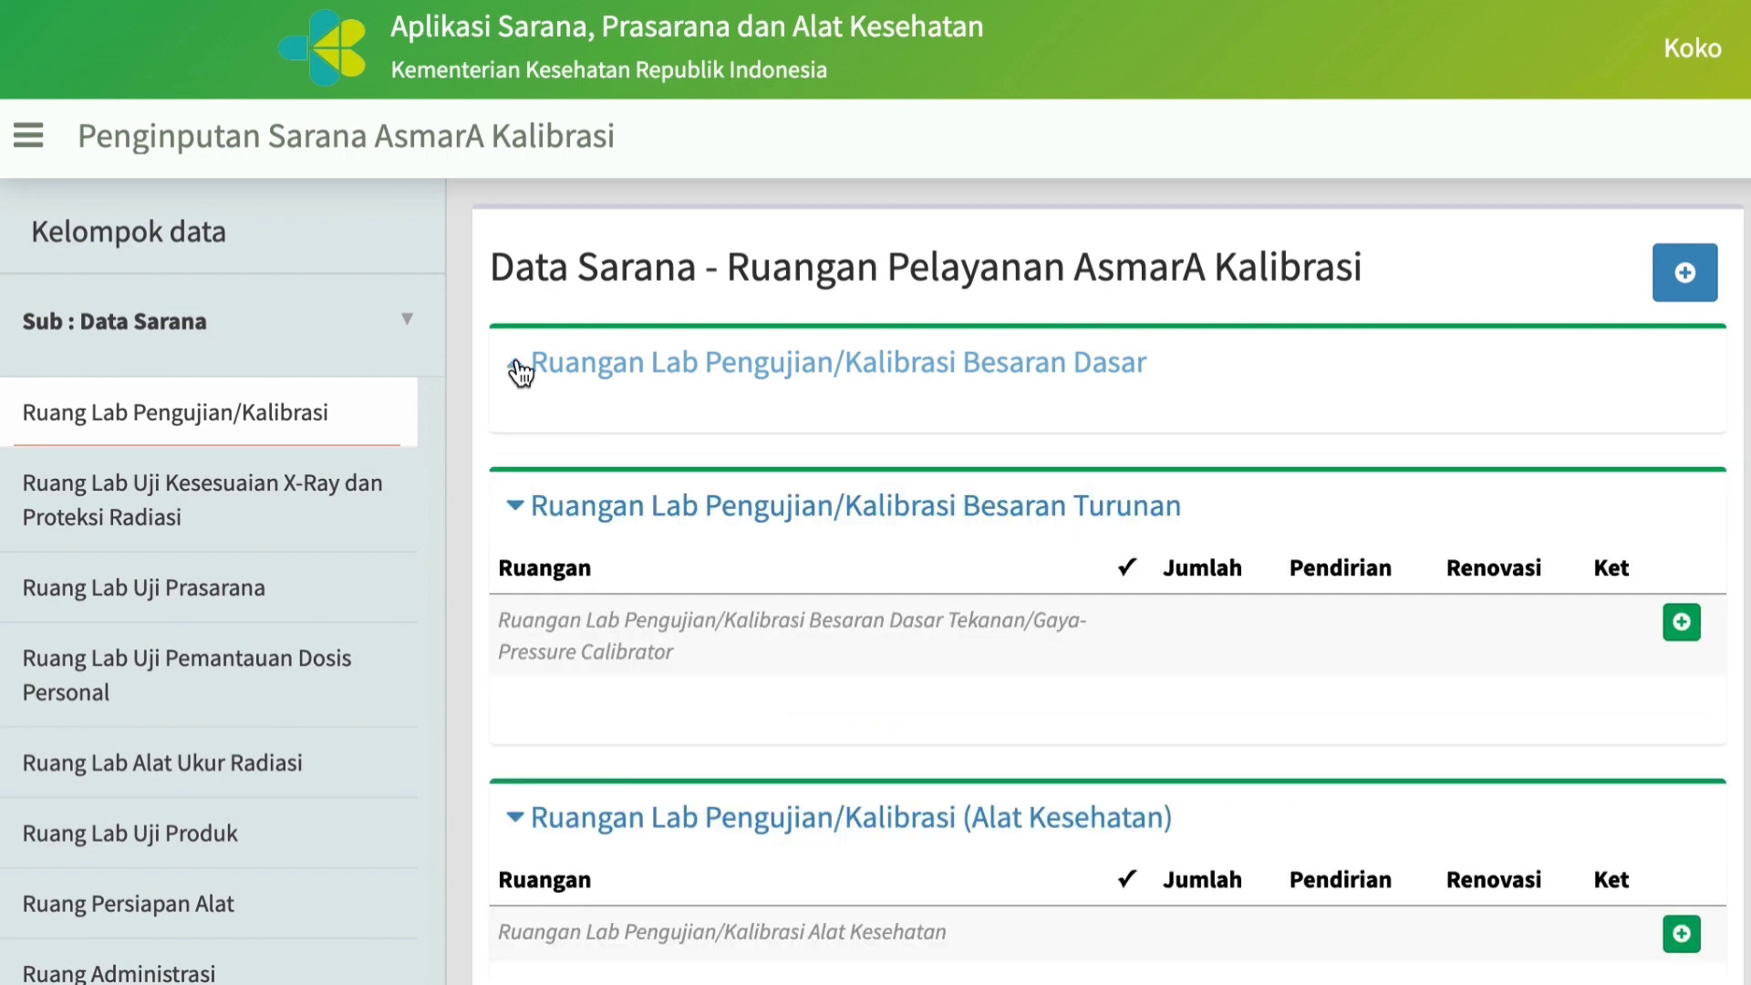
{"action": "left_click", "coordinate": [518, 506]}
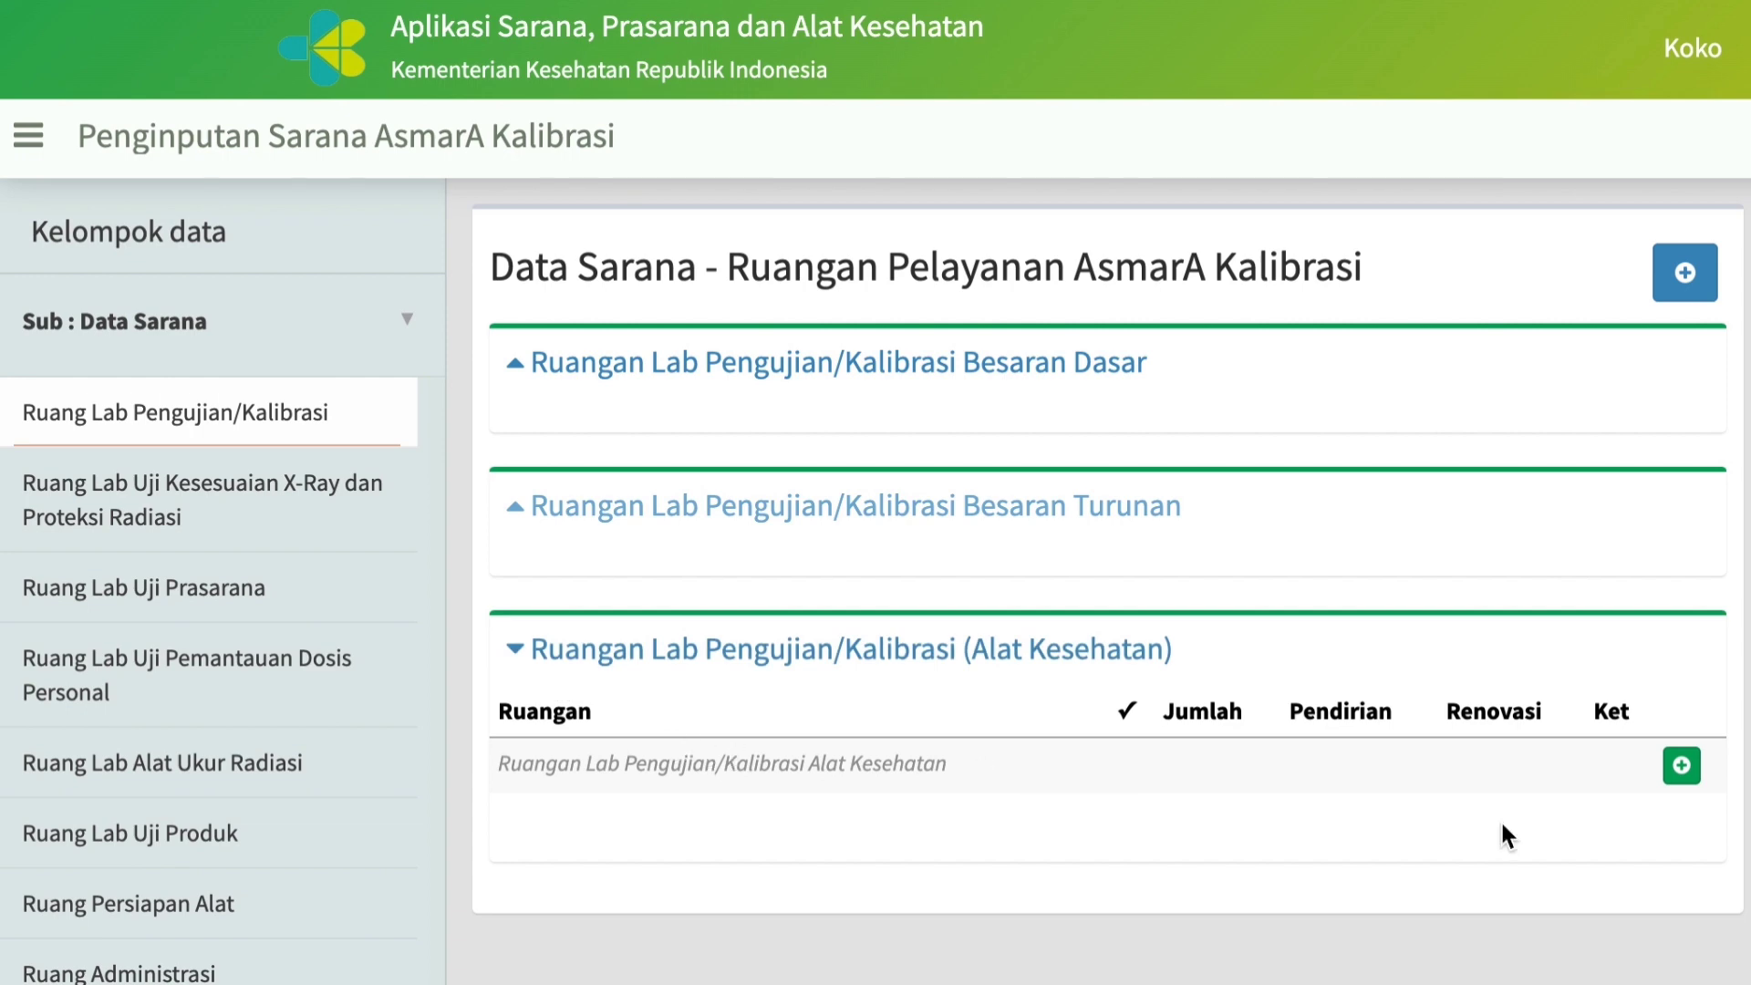
{"action": "left_click", "coordinate": [1683, 765]}
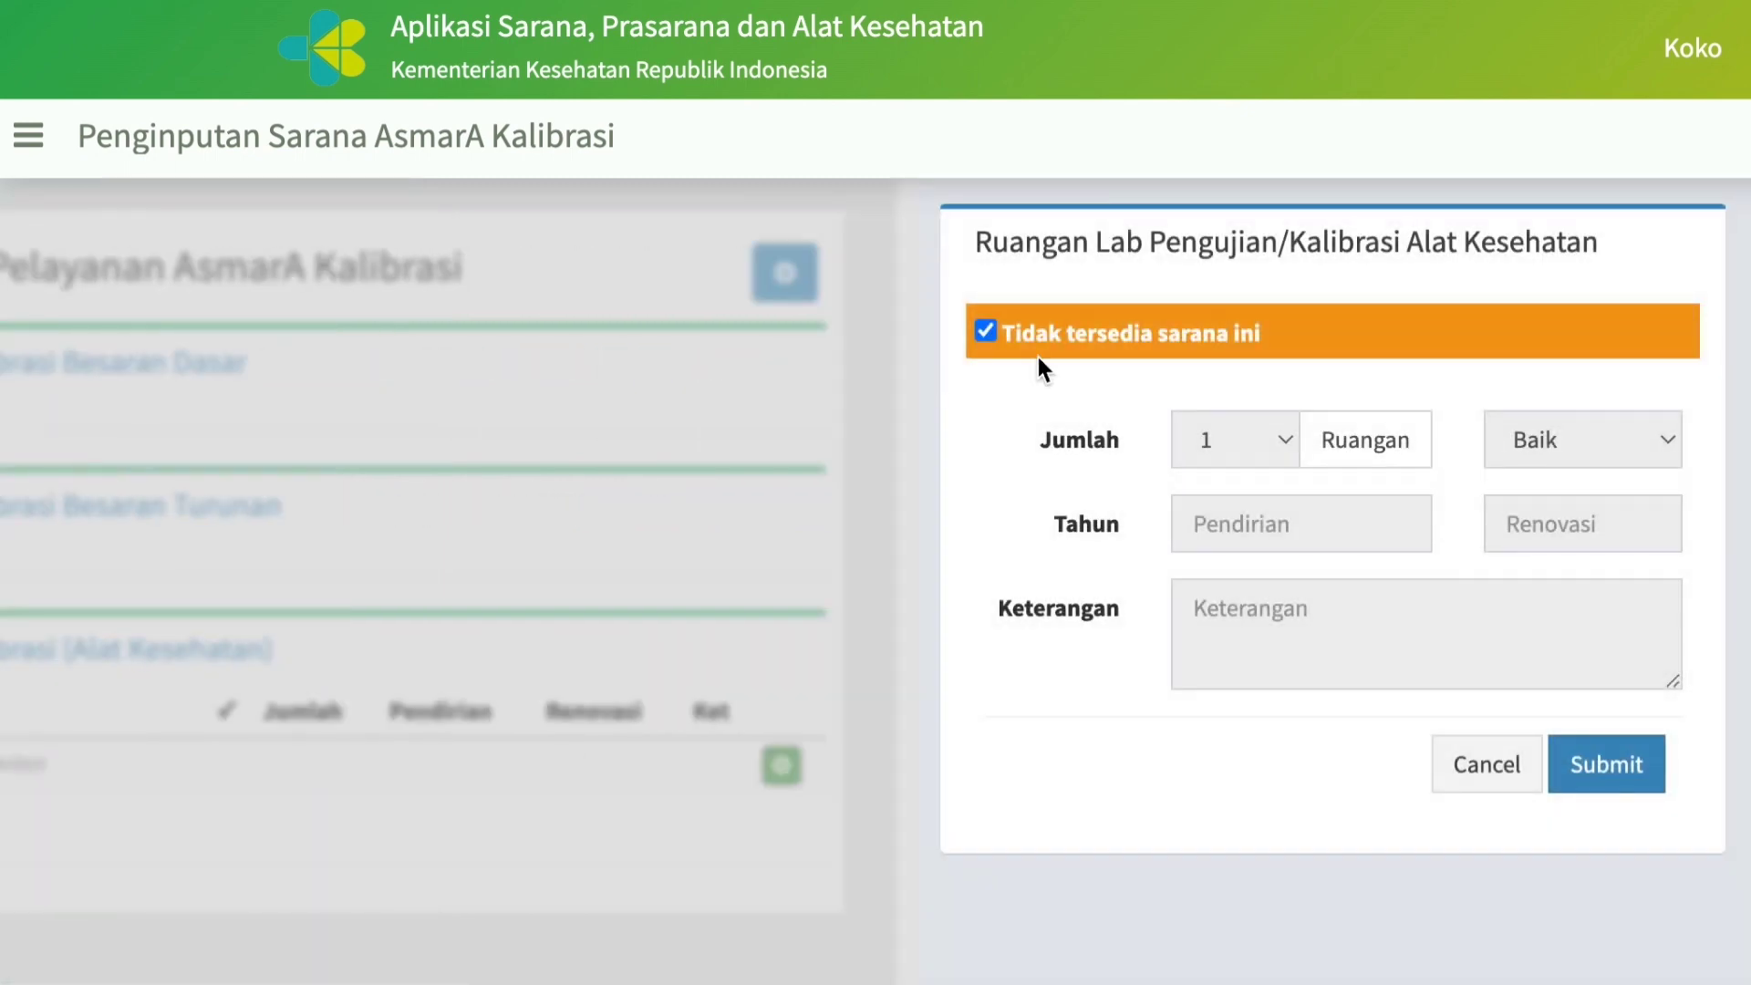
{"action": "left_click", "coordinate": [985, 332]}
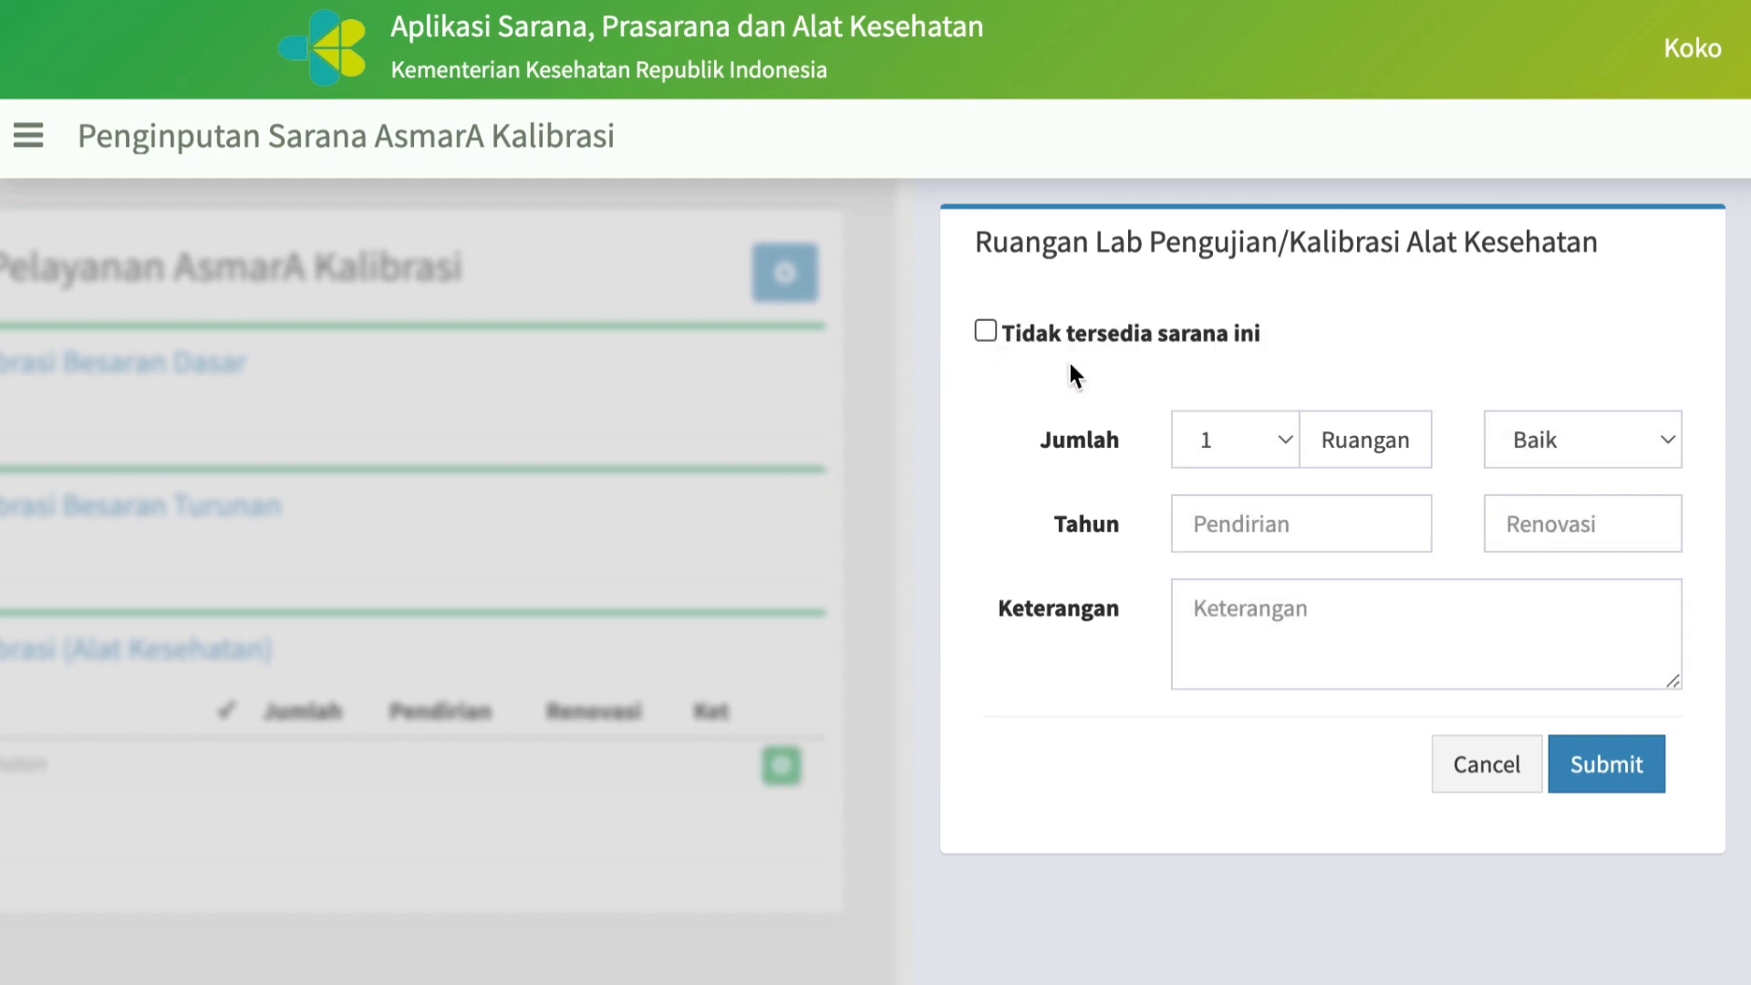
Set the Alat Kesehatan lab to 1 Ruangan in Baik condition, with Pendirian year 2018 and Renovasi year 2022.
{"action": "left_click", "coordinate": [1285, 442]}
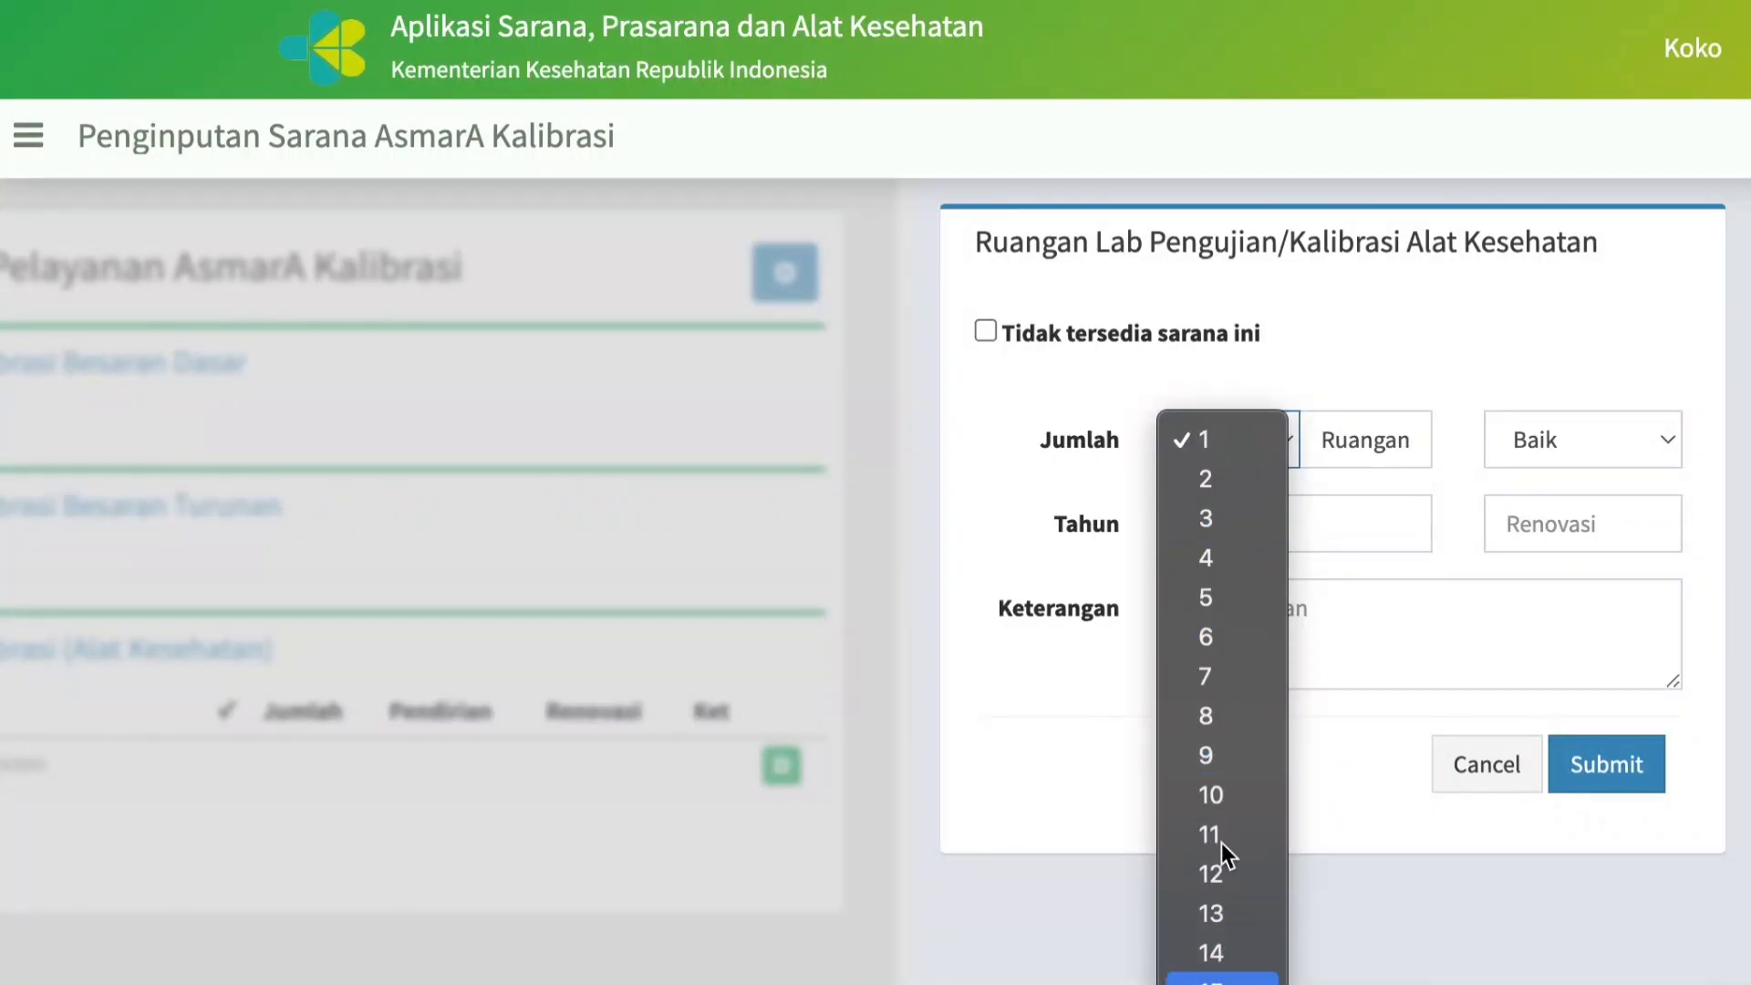
{"action": "left_click", "coordinate": [1207, 443]}
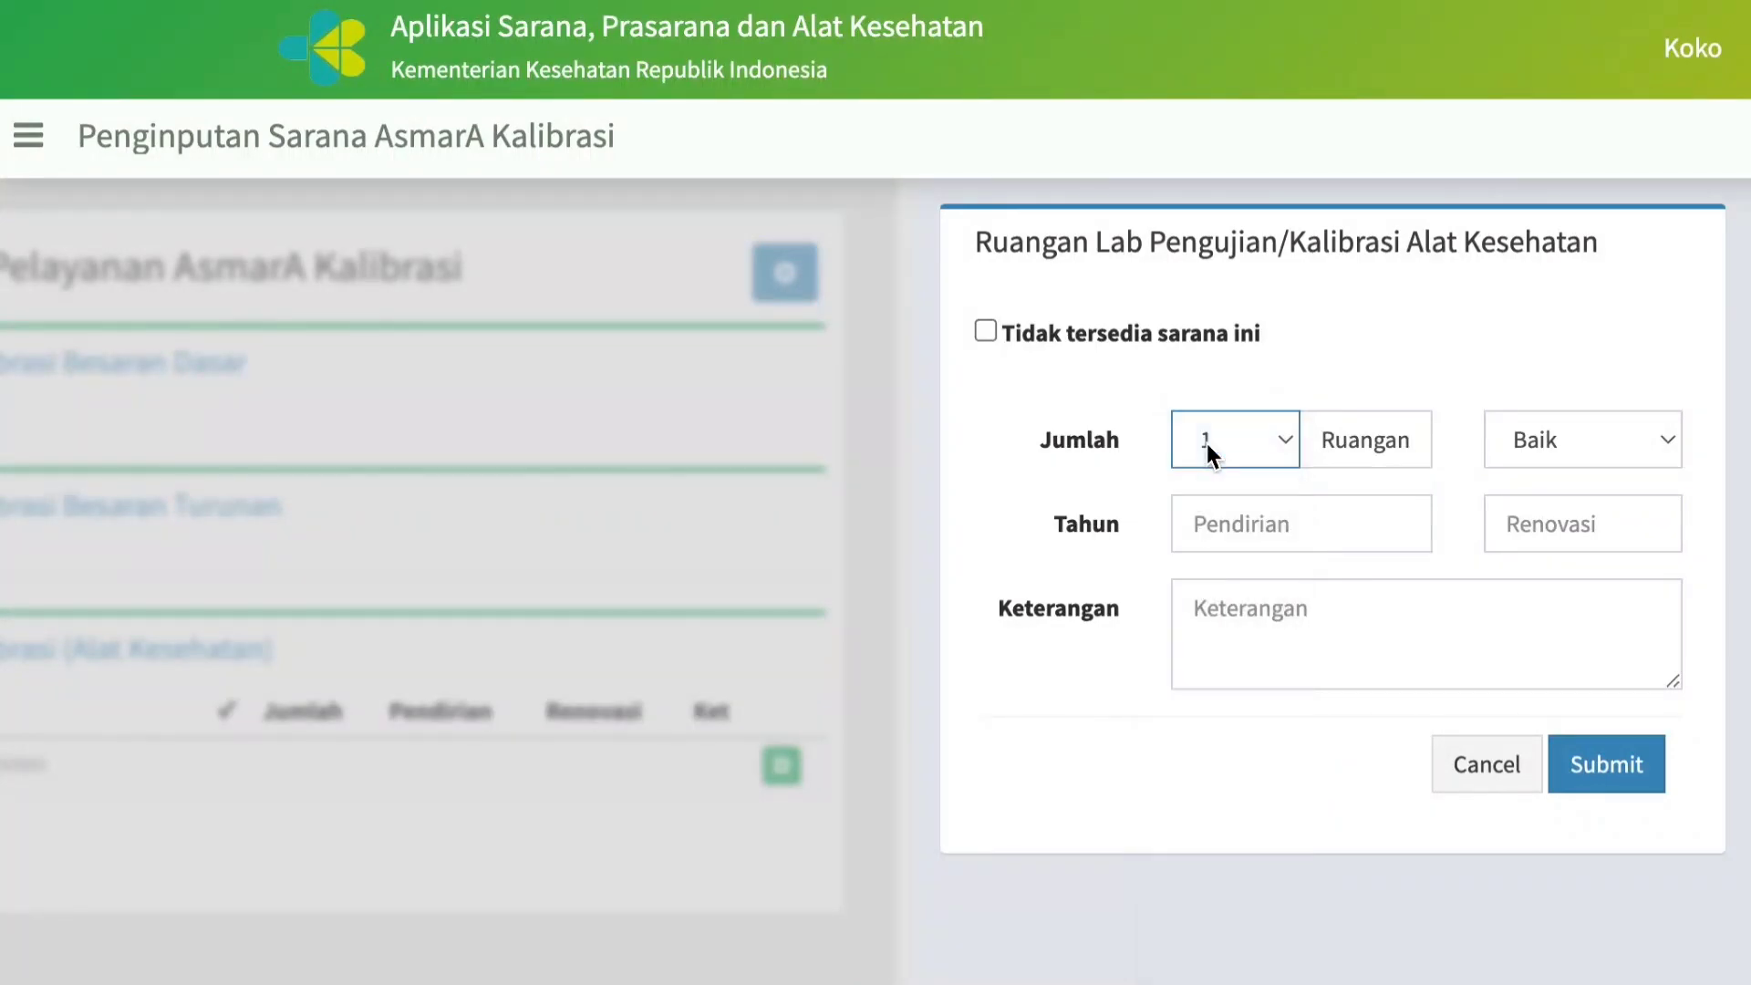
{"action": "left_click", "coordinate": [1668, 438]}
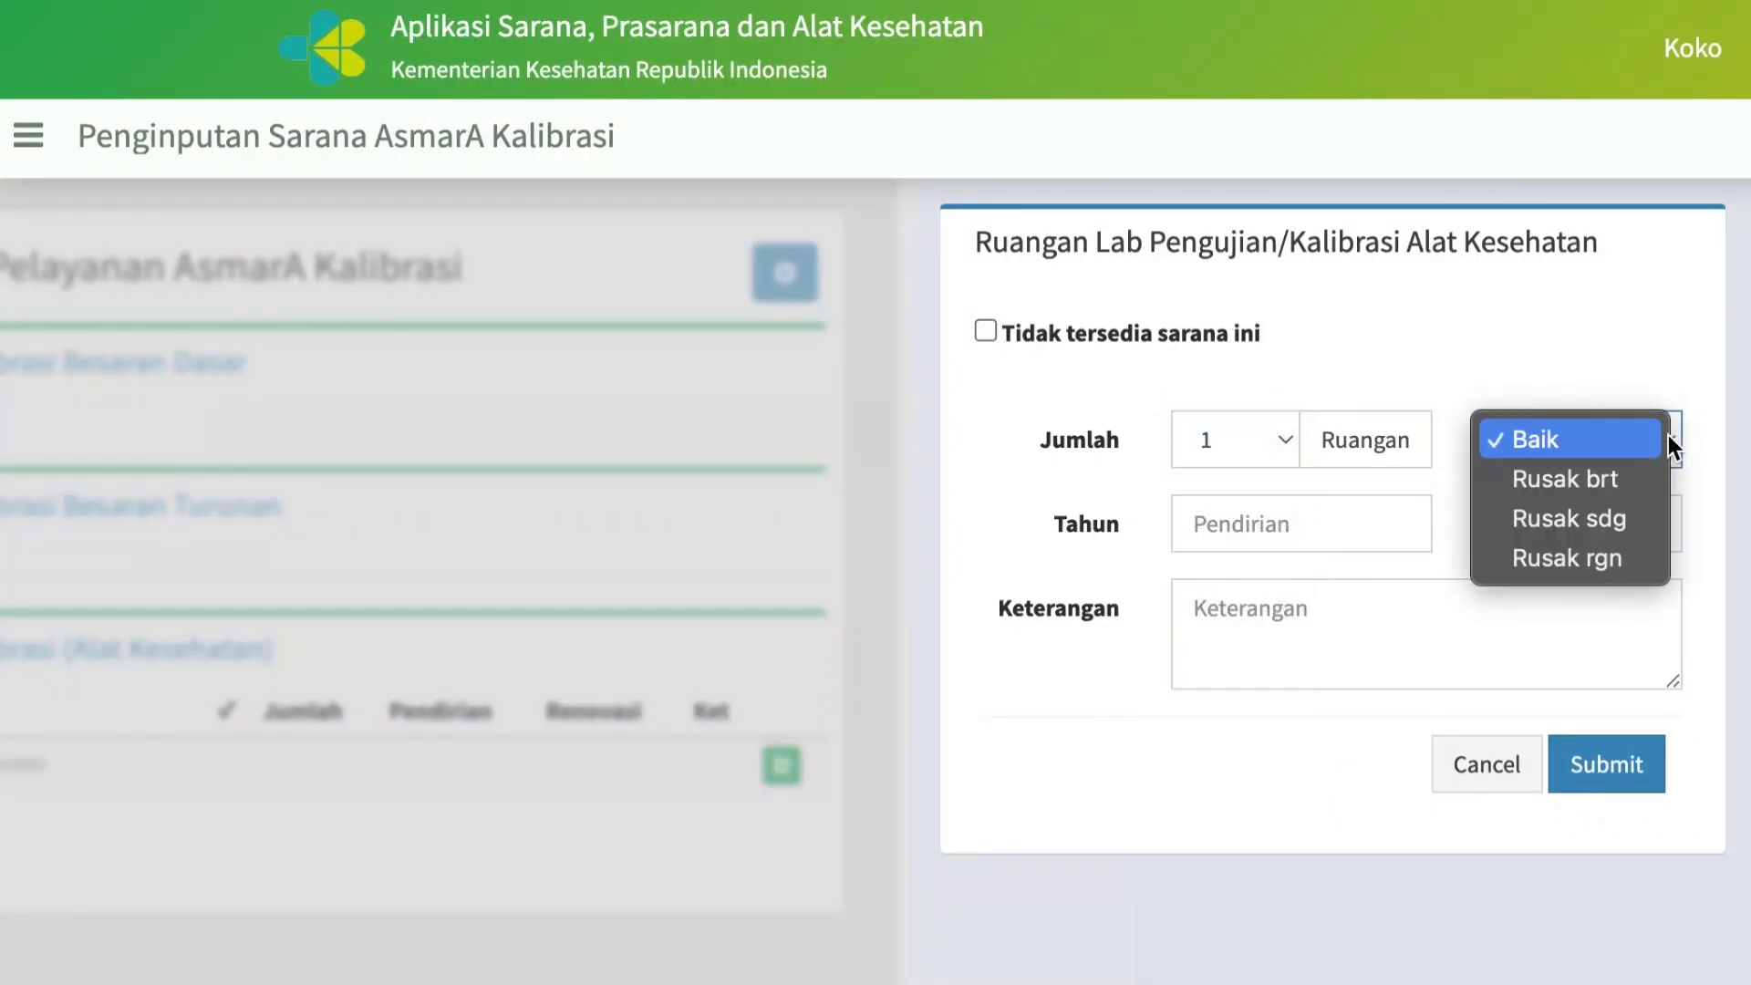
{"action": "left_click", "coordinate": [1539, 441]}
{"action": "left_click", "coordinate": [1238, 521]}
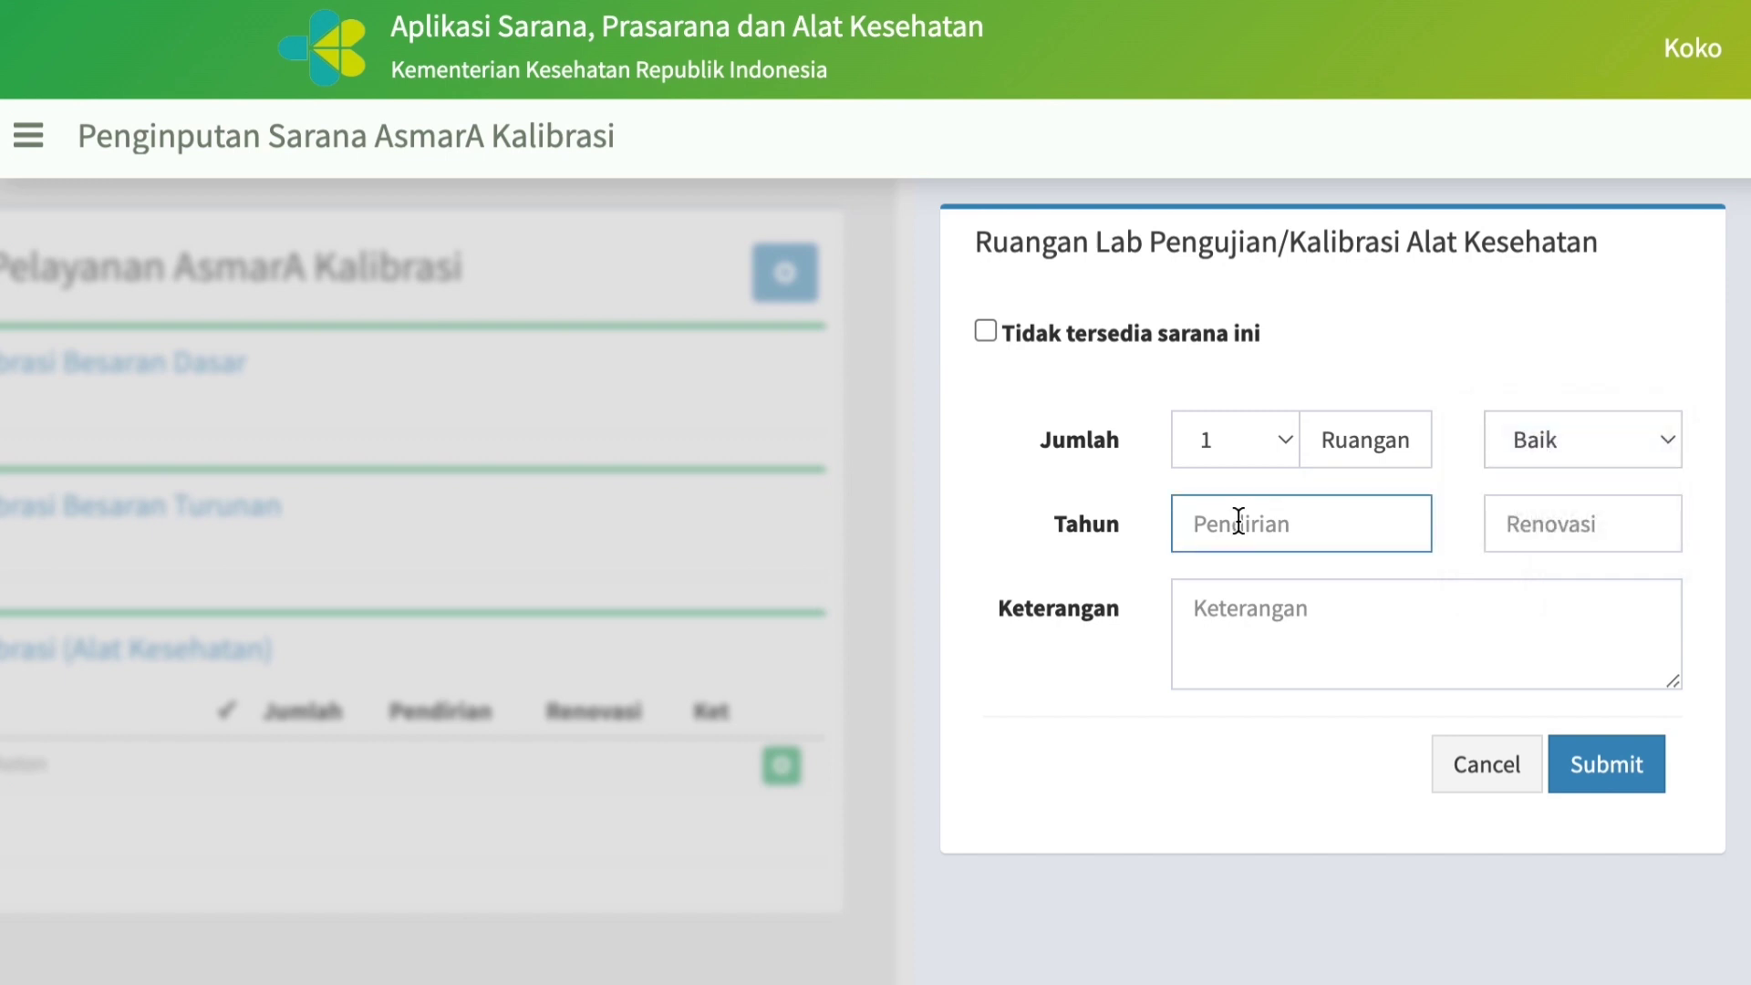
{"action": "type", "text": "2018"}
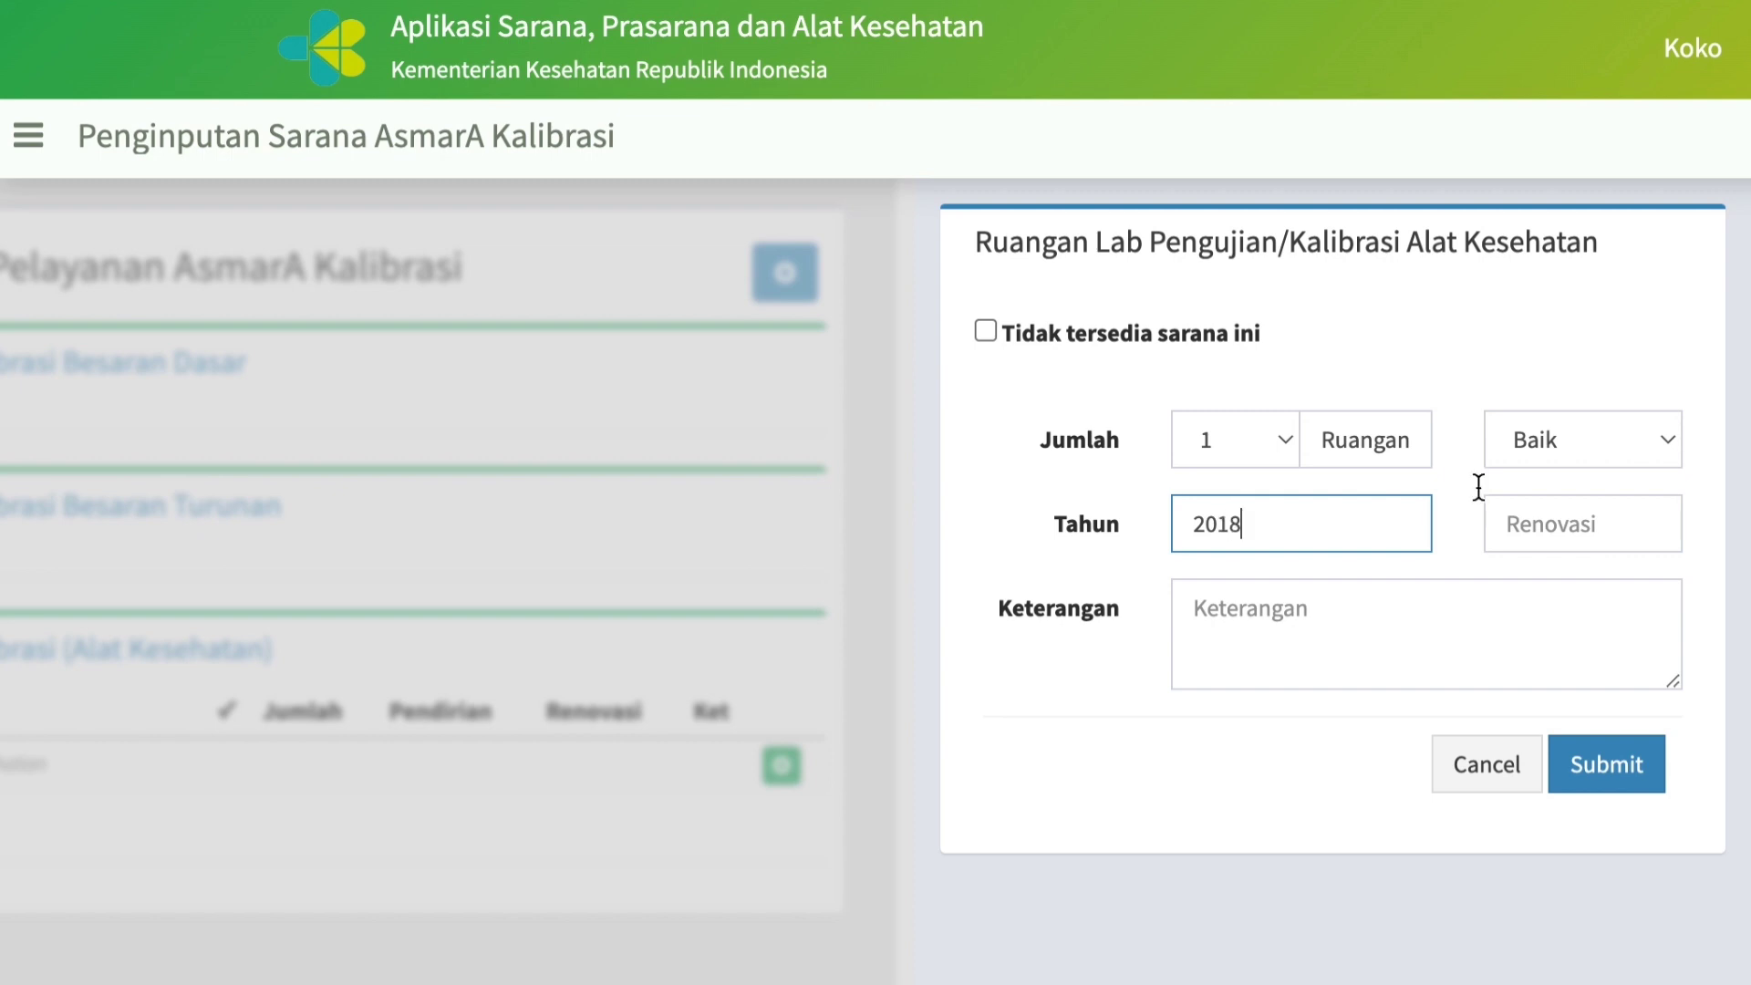
{"action": "left_click", "coordinate": [1568, 505]}
{"action": "type", "text": "2022"}
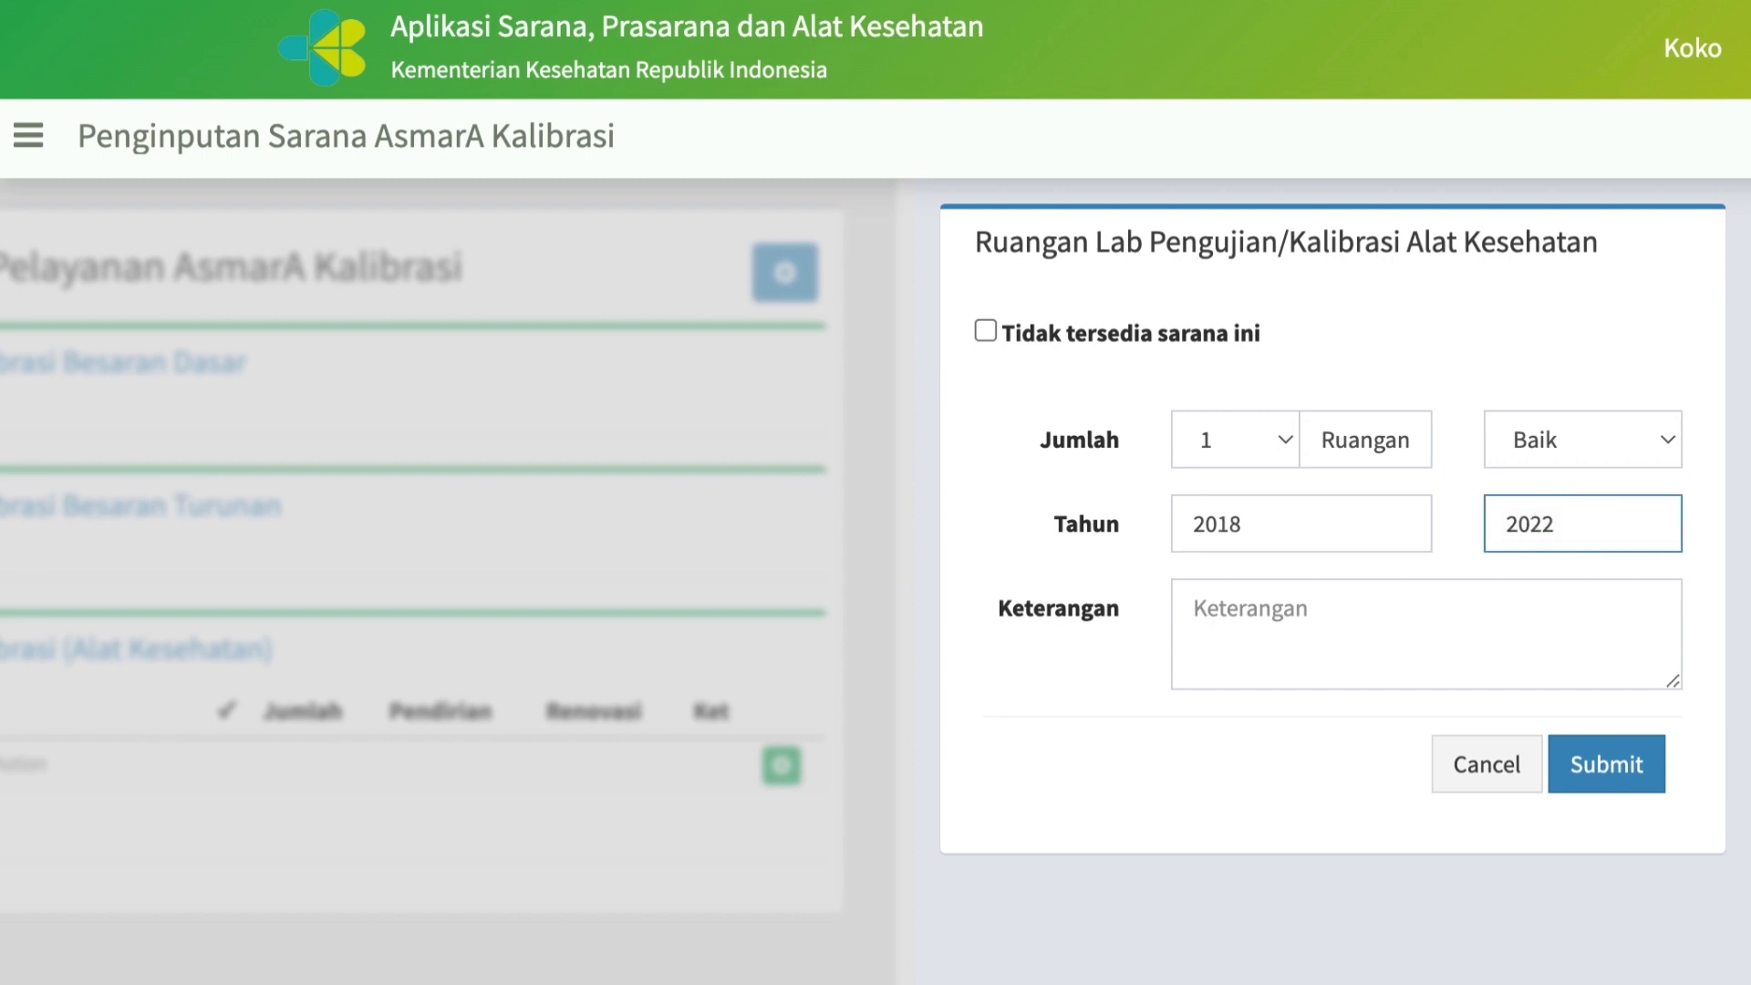
Enter "Tempat melakukan kalibrasi alkes secara umum" as the room's Keterangan and submit the record.
{"action": "left_click", "coordinate": [1317, 632]}
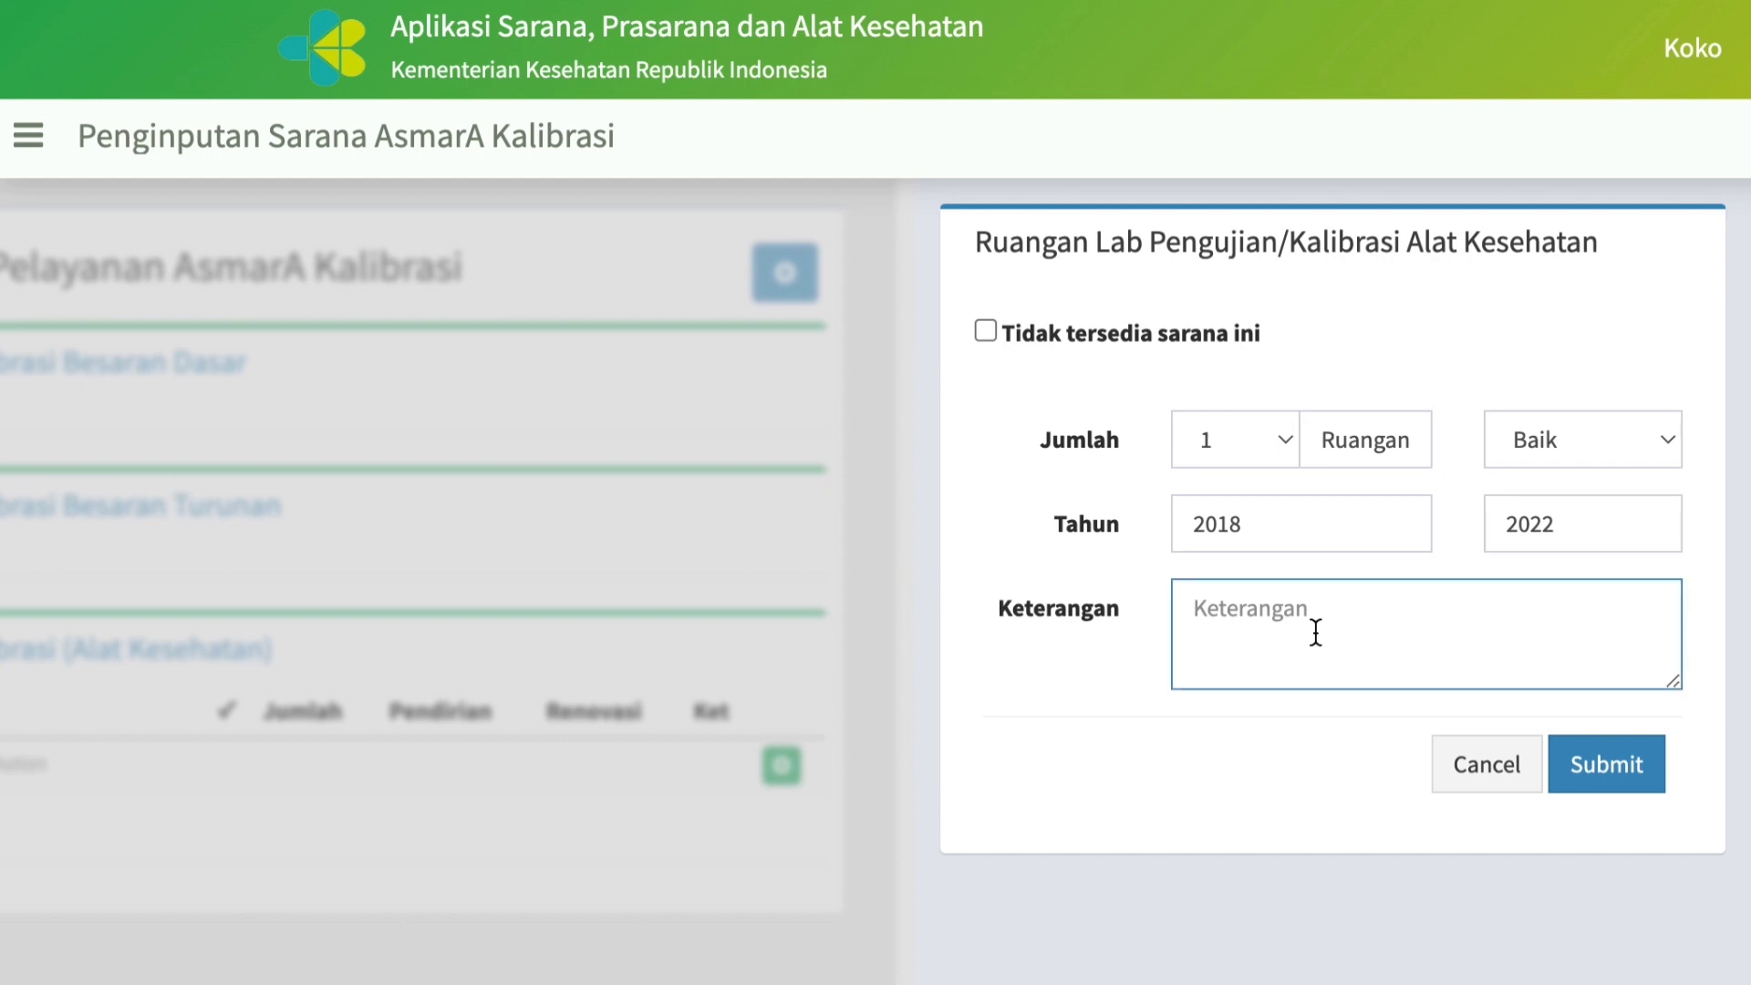
{"action": "type", "text": "Tempat melakukan kali"}
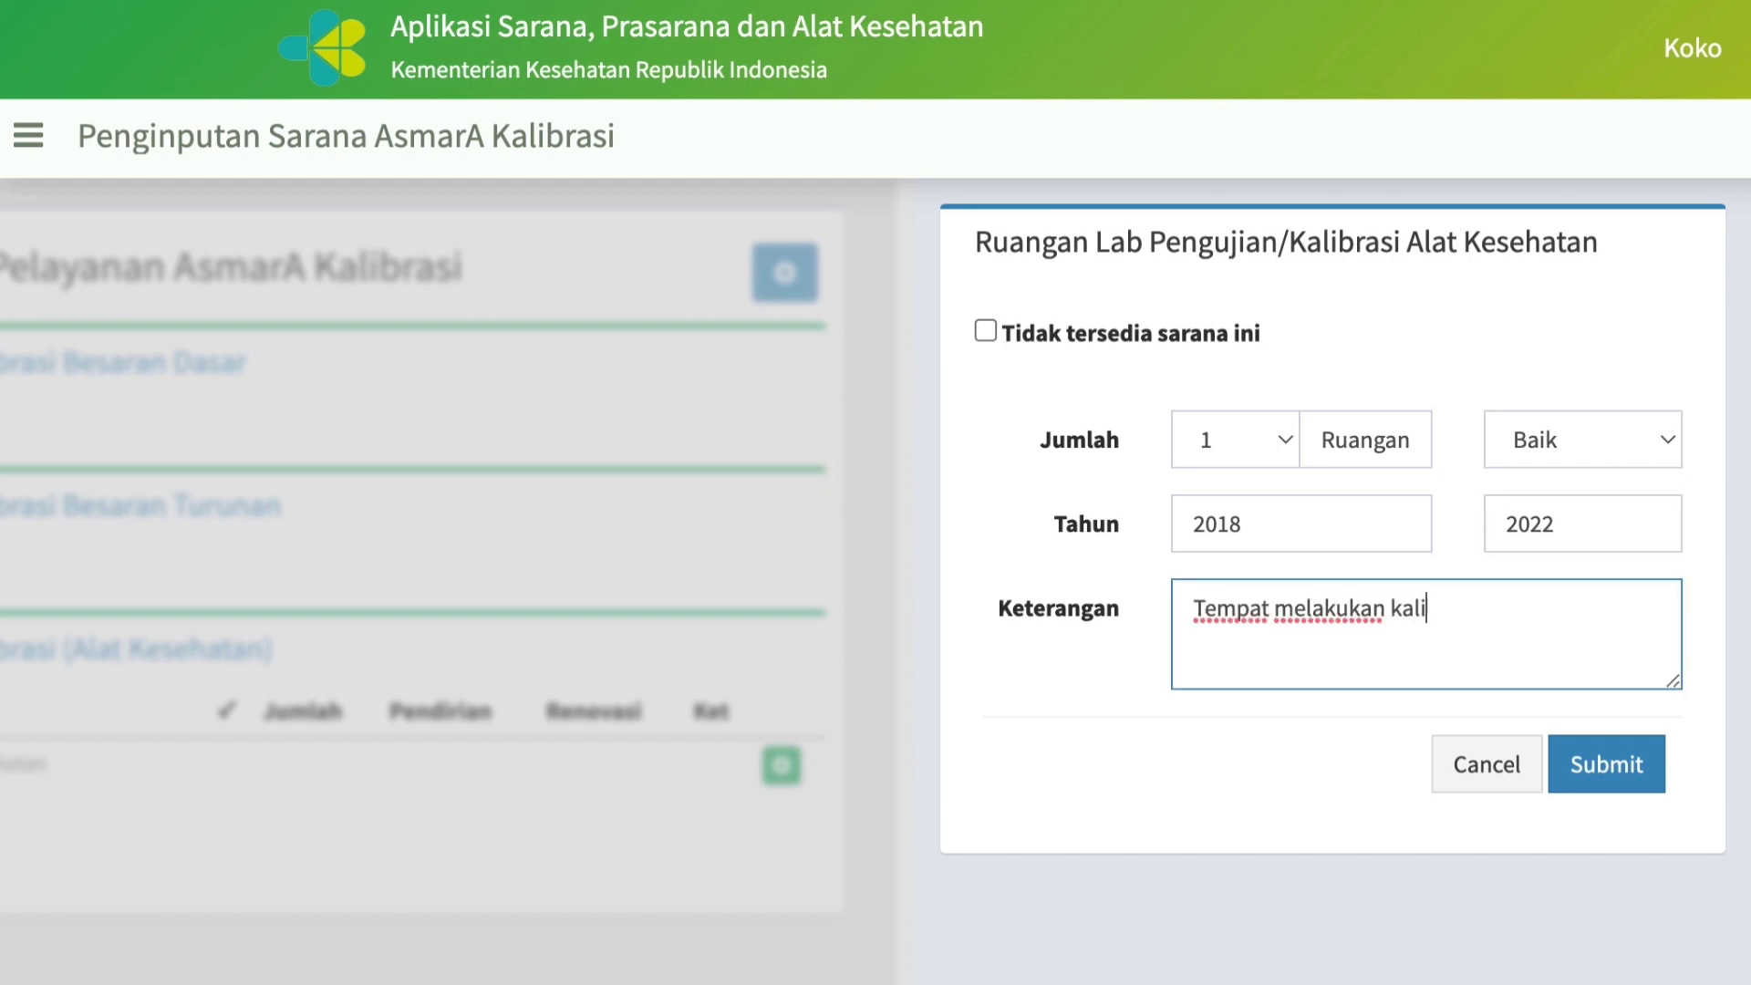
{"action": "type", "text": "brasi alkes"}
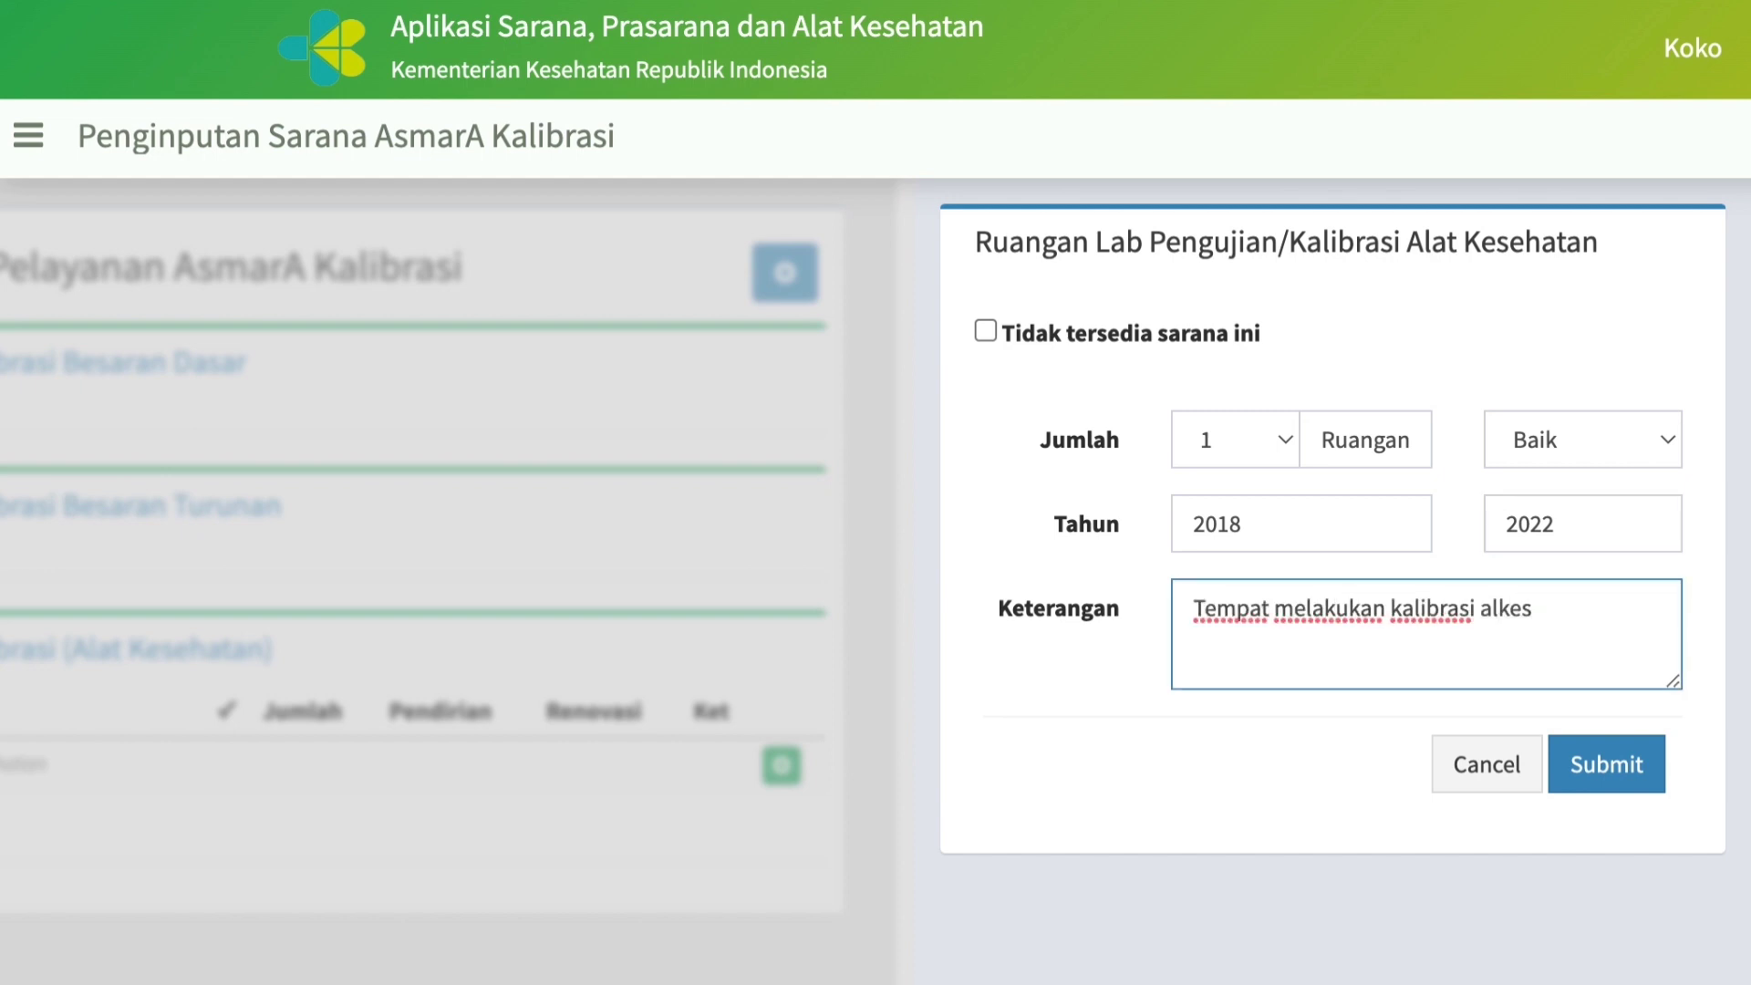
{"action": "type", "text": " secara umum"}
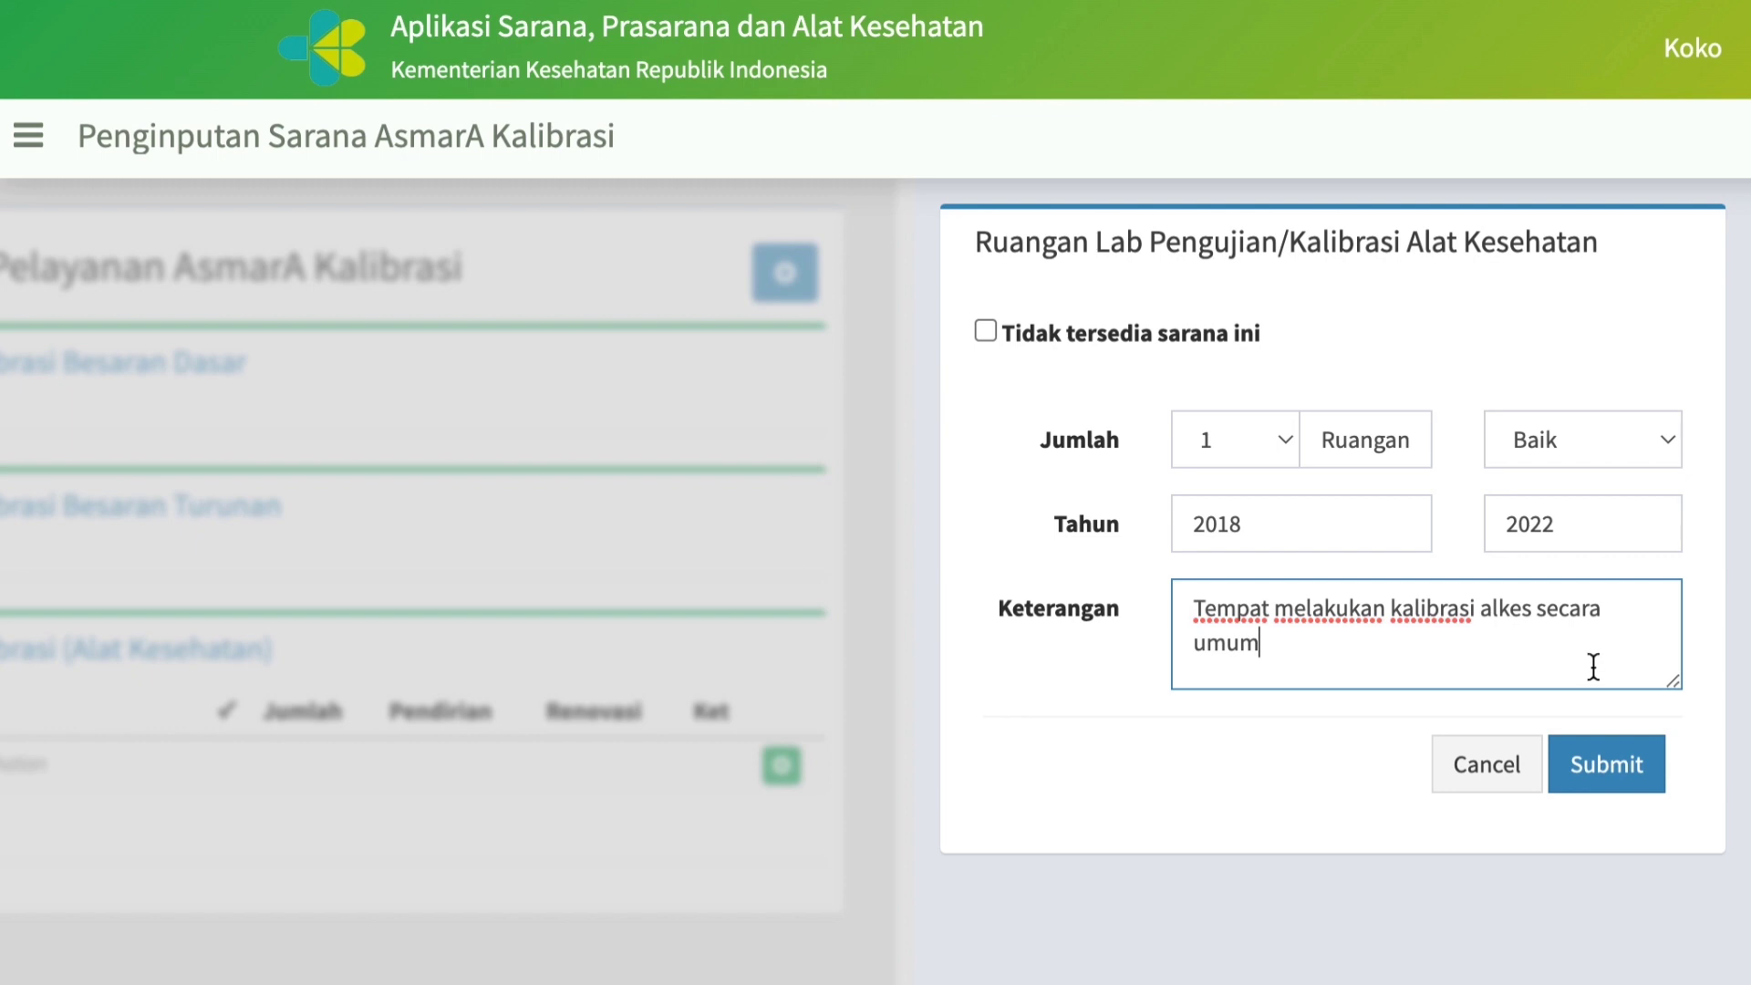
{"action": "left_click", "coordinate": [1622, 783]}
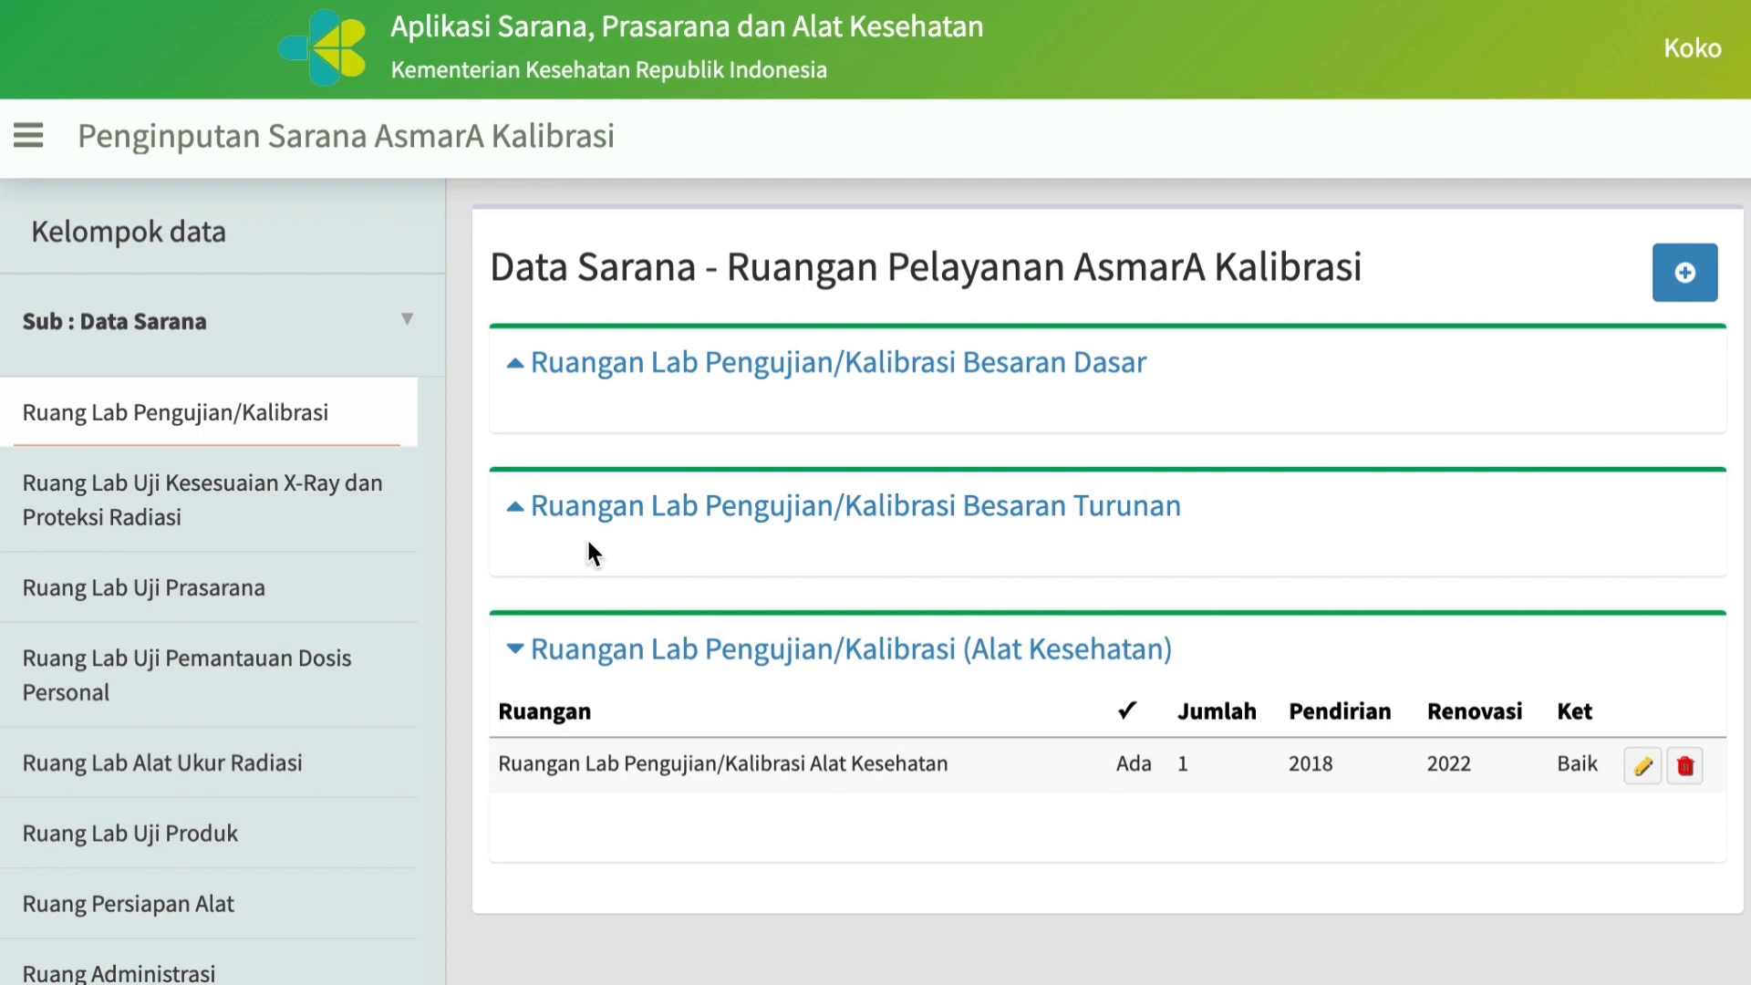
Record the Besaran Dasar rooms Kelistrikan (Kuat Arus) and Massa as "Tidak tersedia sarana ini".
{"action": "left_click", "coordinate": [523, 374]}
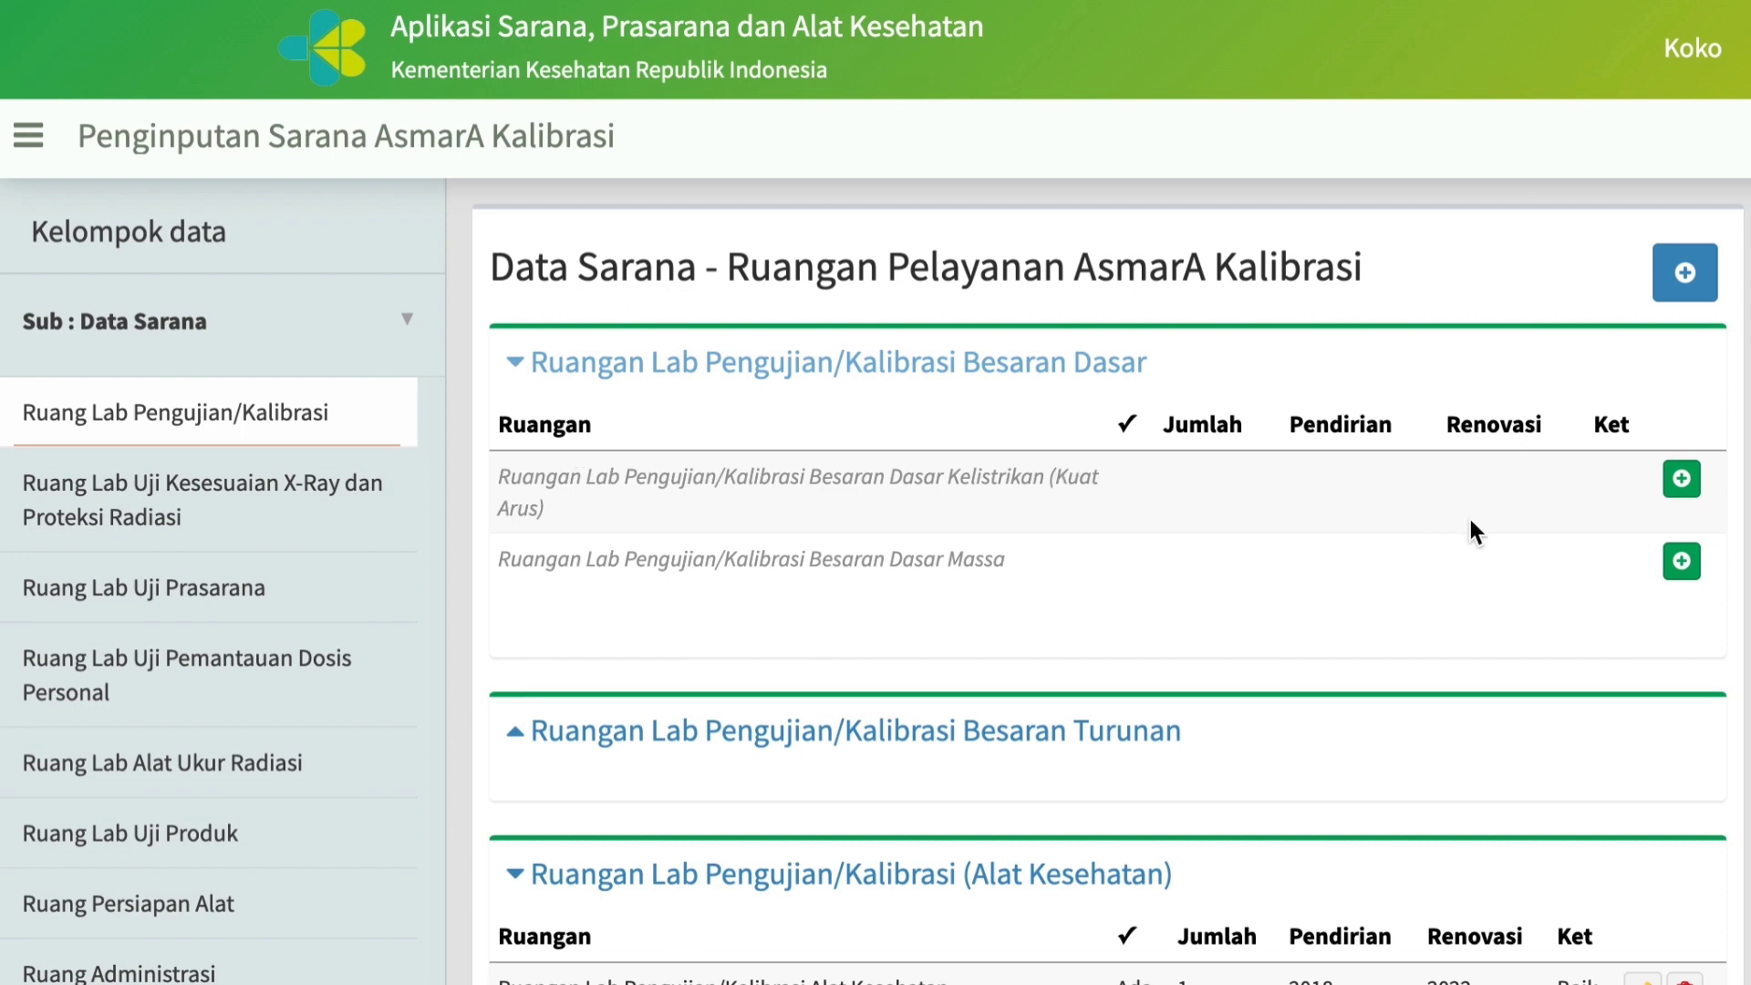
{"action": "left_click", "coordinate": [1687, 492]}
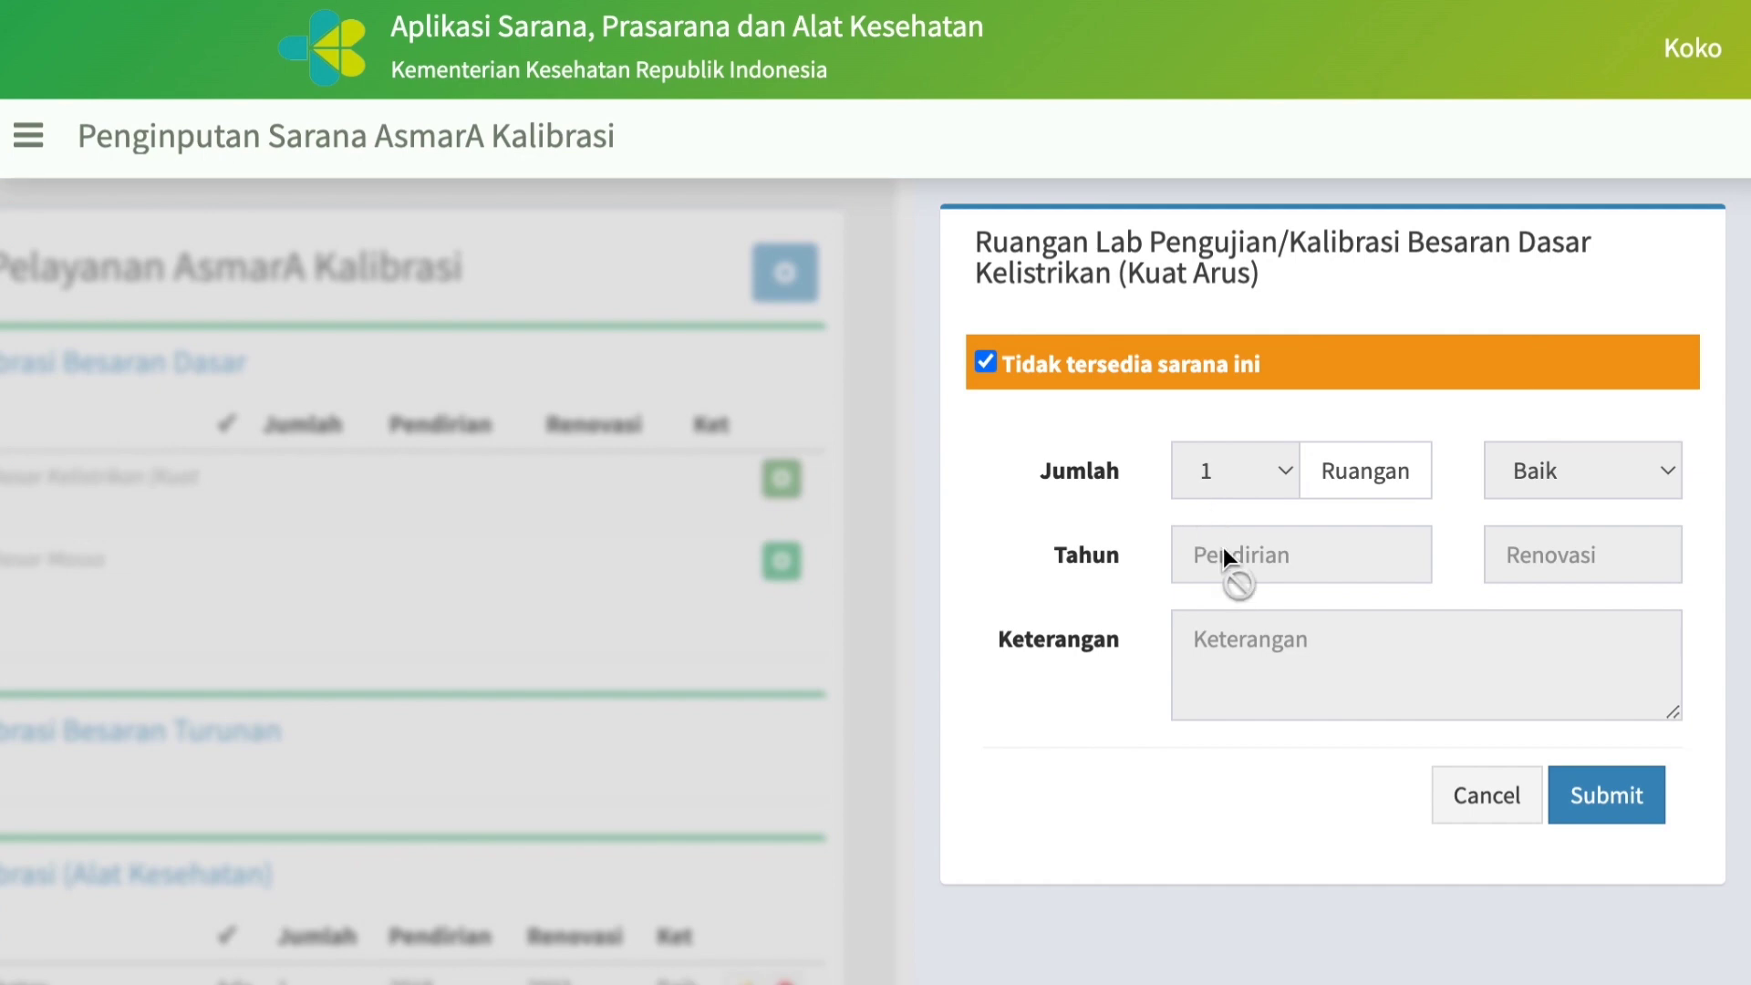
{"action": "left_click", "coordinate": [1598, 829]}
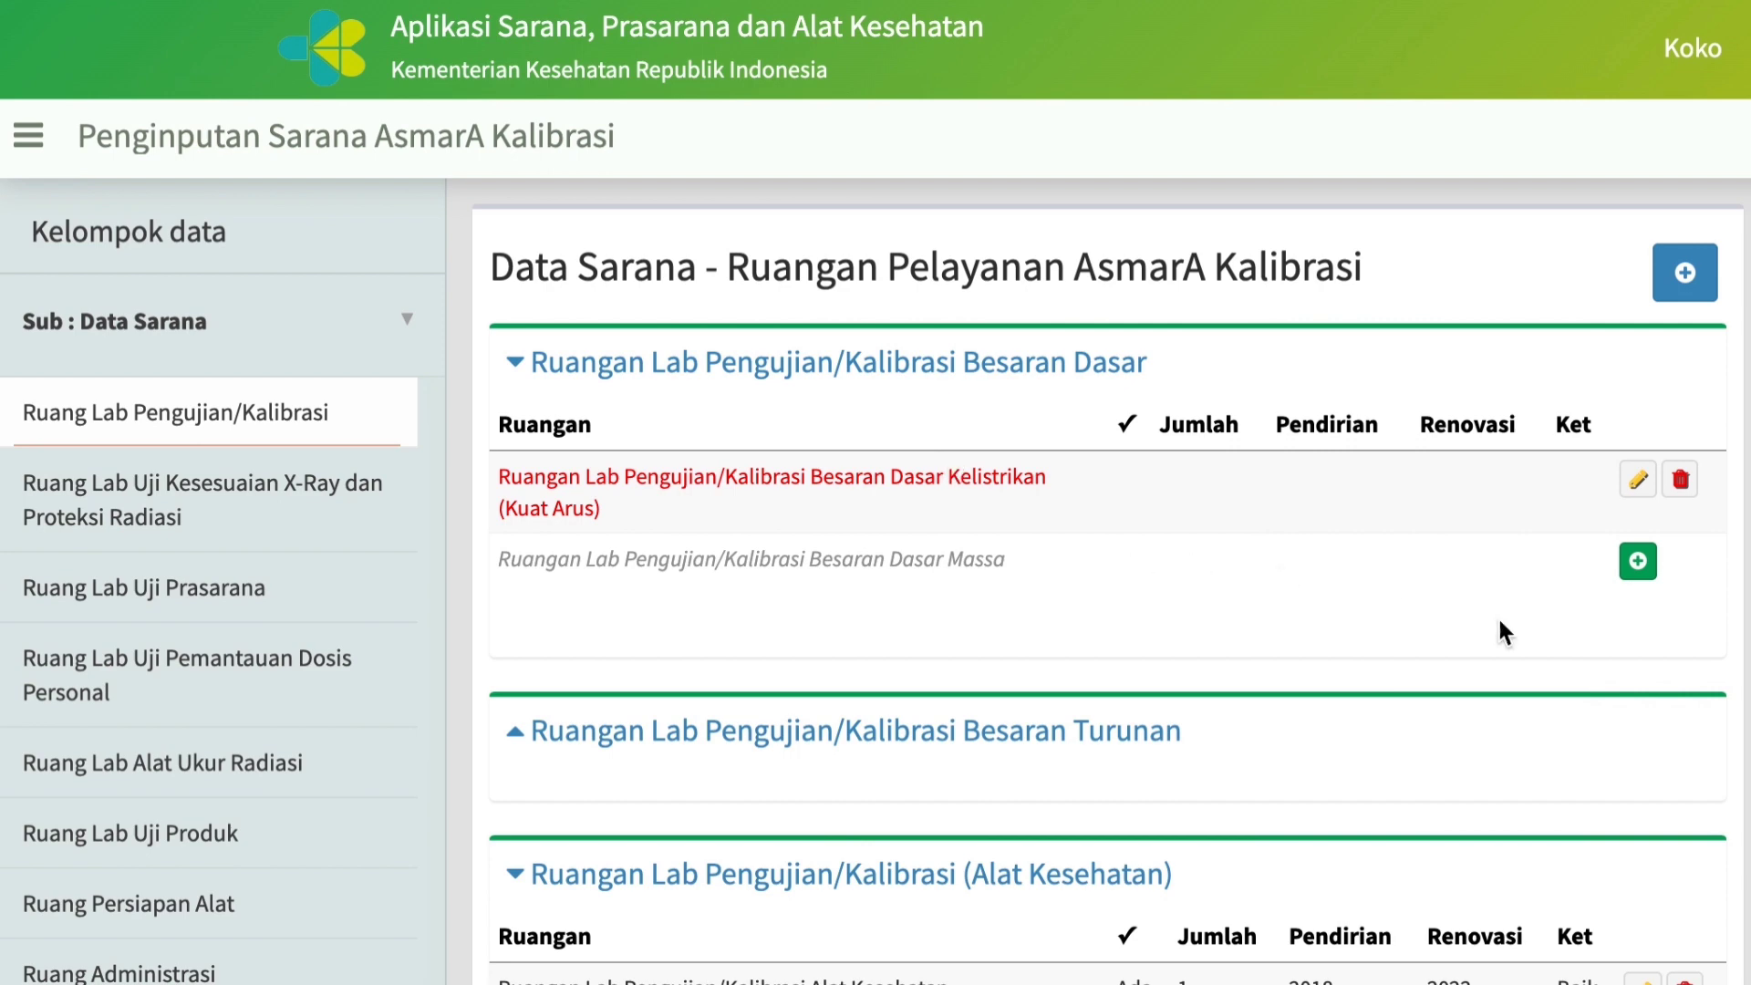
{"action": "left_click", "coordinate": [1639, 563]}
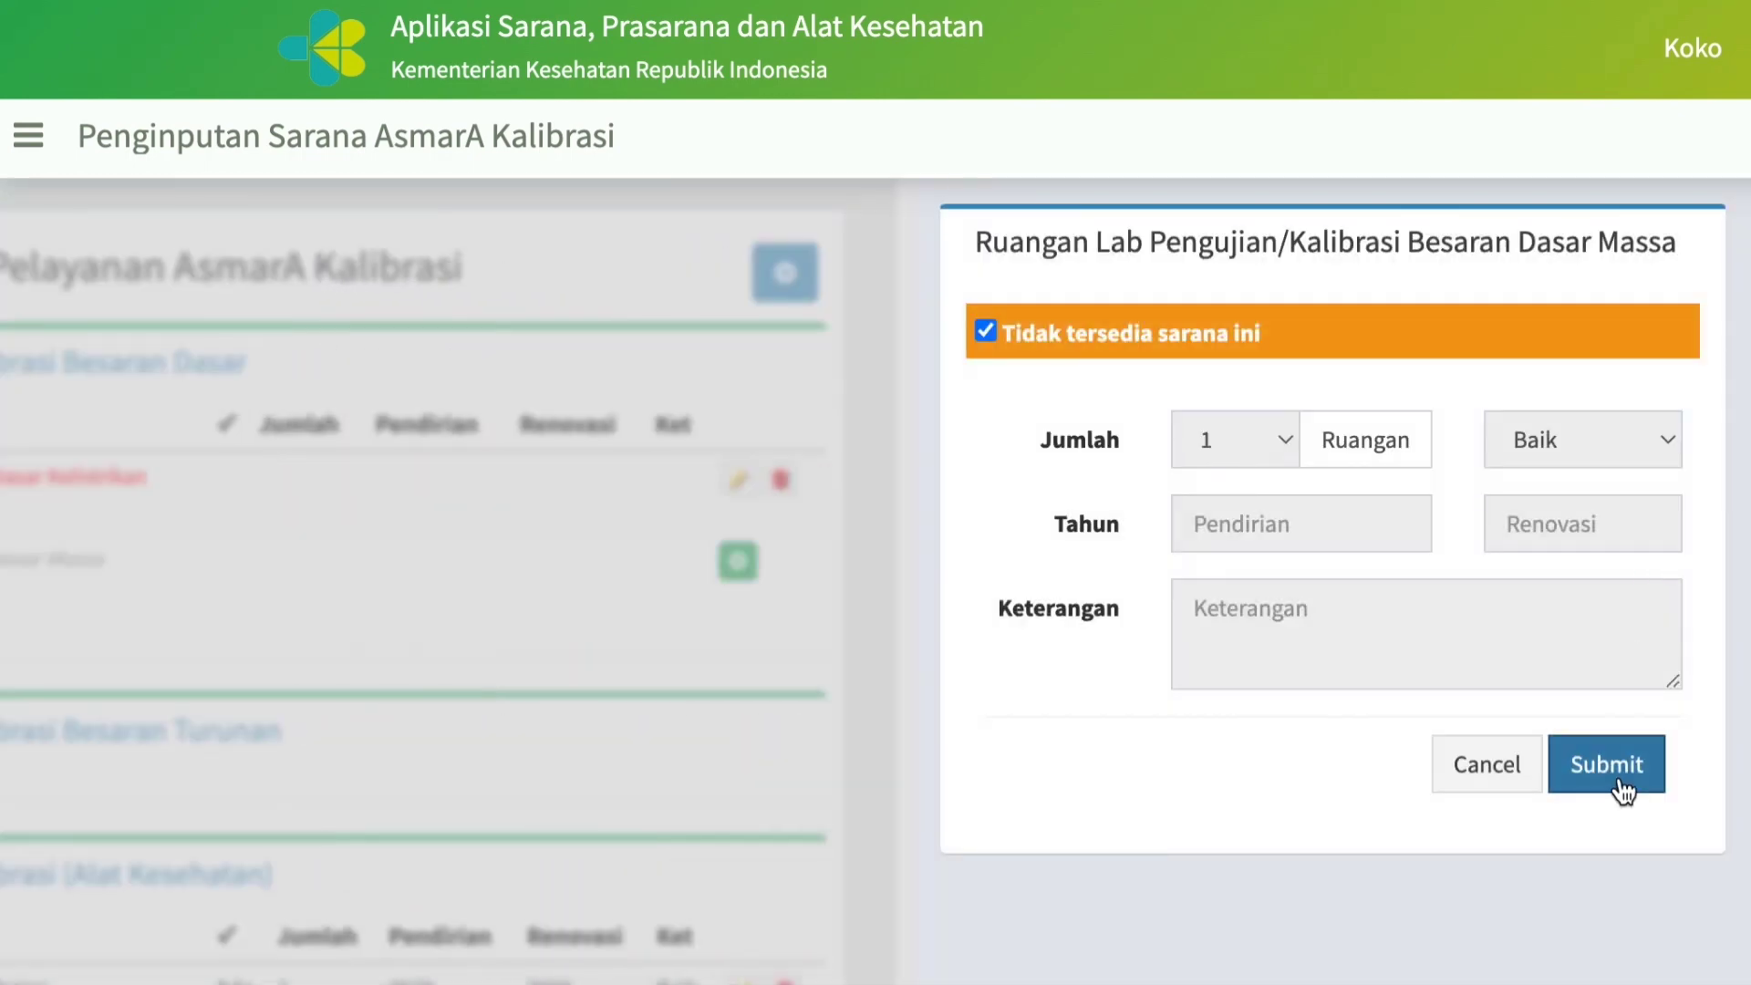
{"action": "left_click", "coordinate": [1607, 765]}
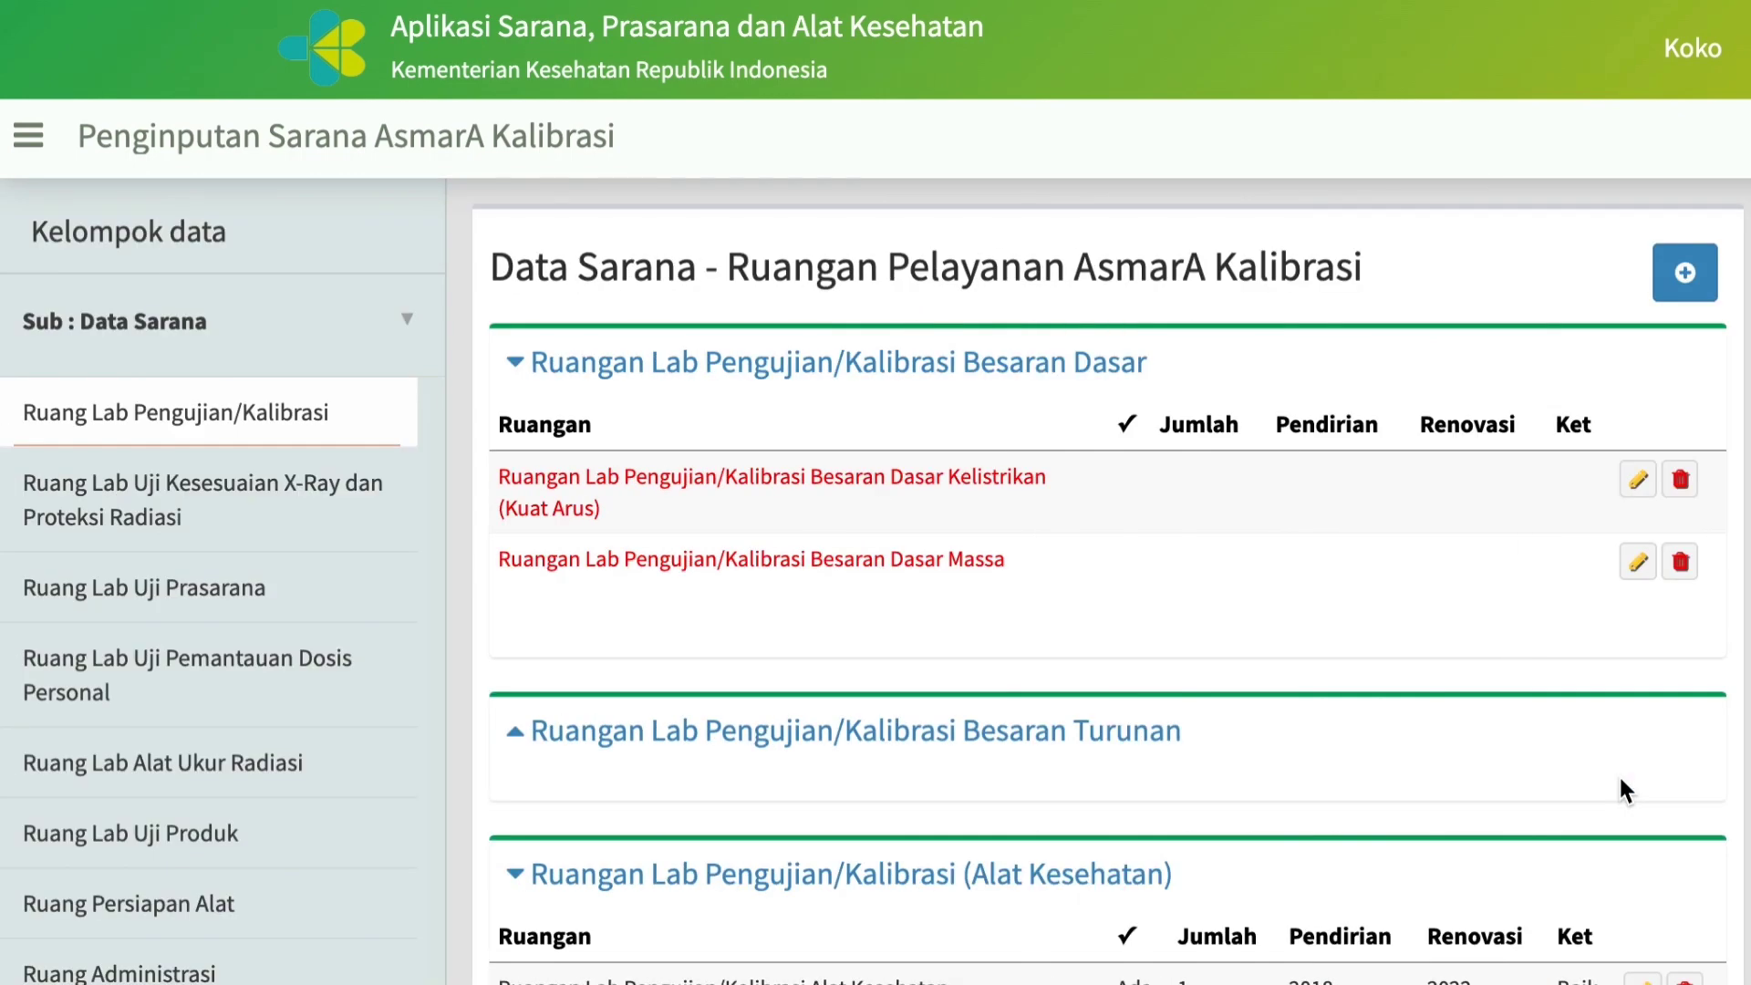
Record the Tekanan/Gaya-Pressure Calibrator room under Besaran Turunan as "Tidak tersedia sarana ini".
{"action": "left_click", "coordinate": [514, 735]}
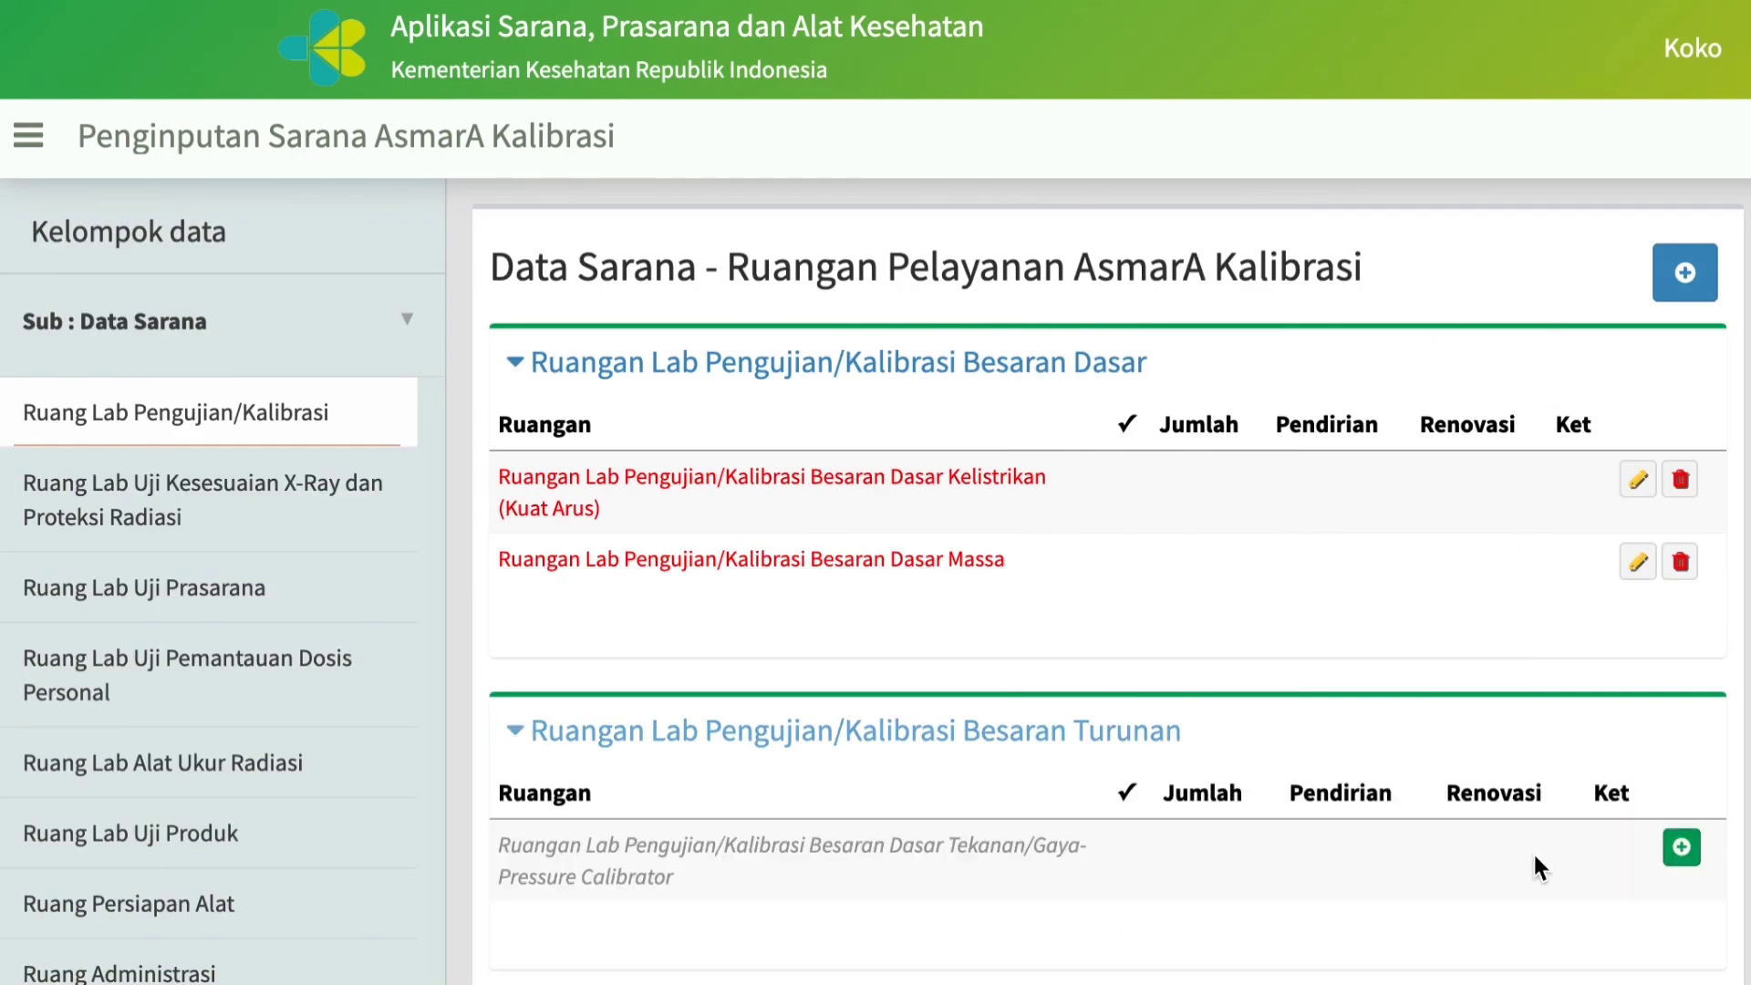
{"action": "left_click", "coordinate": [1686, 853]}
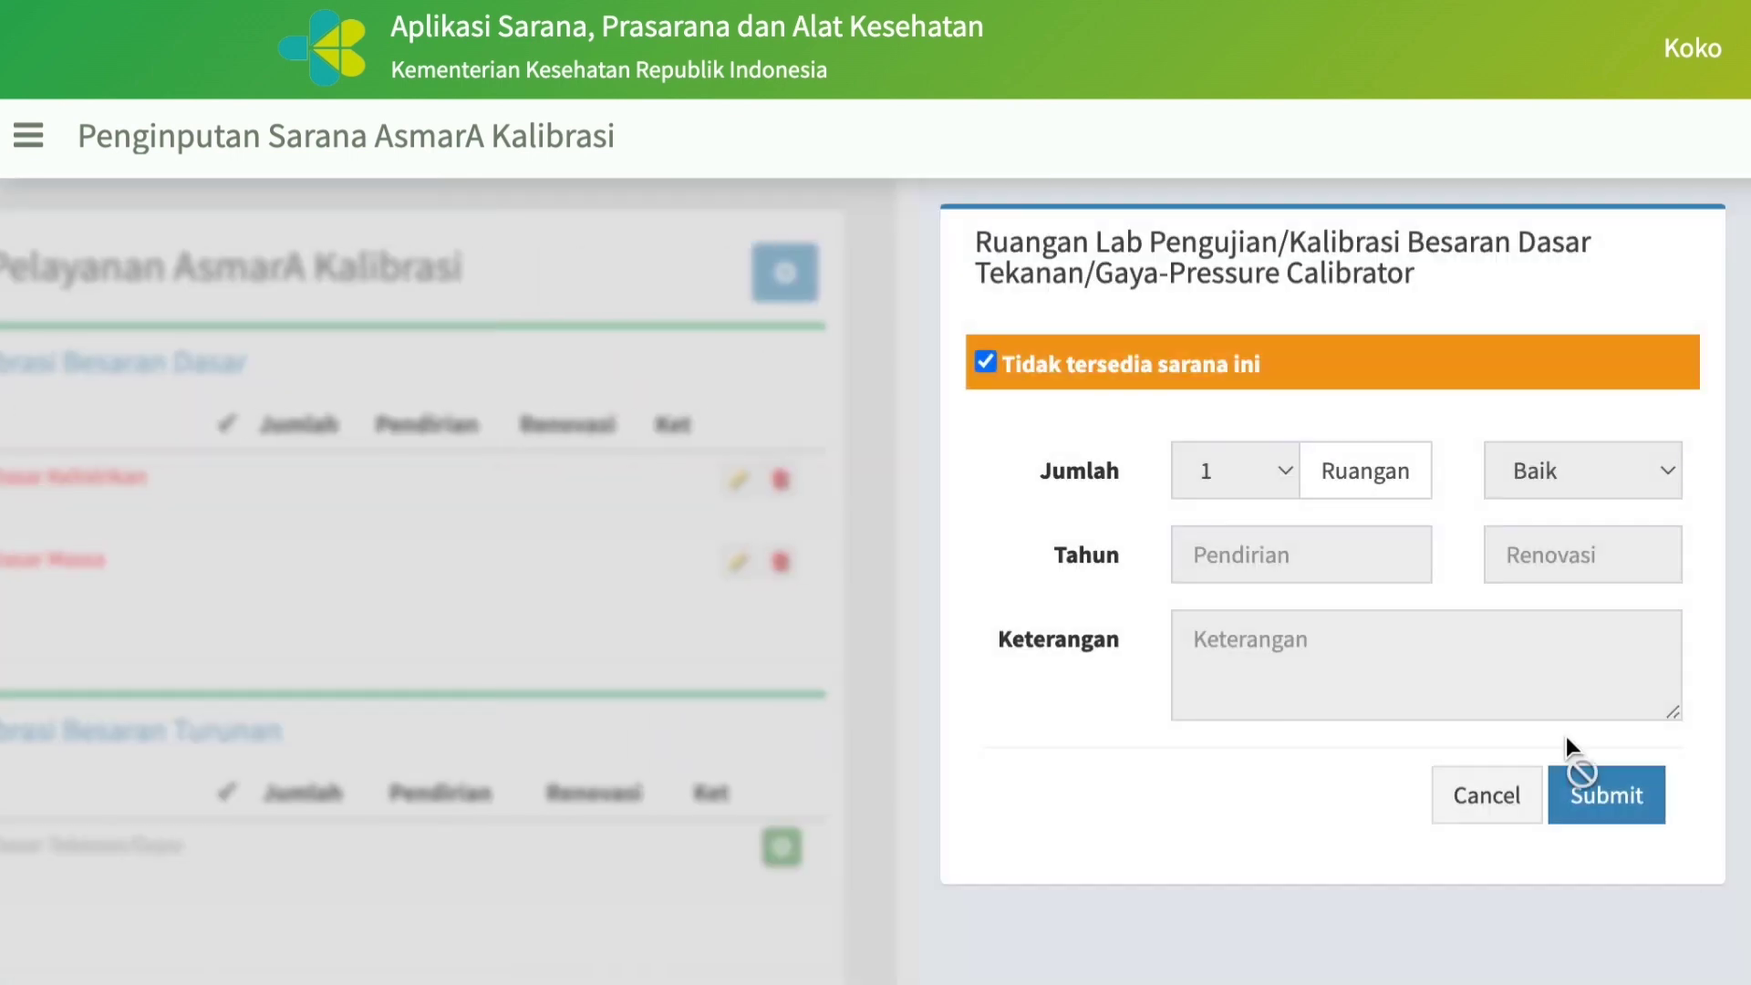
{"action": "left_click", "coordinate": [1604, 799]}
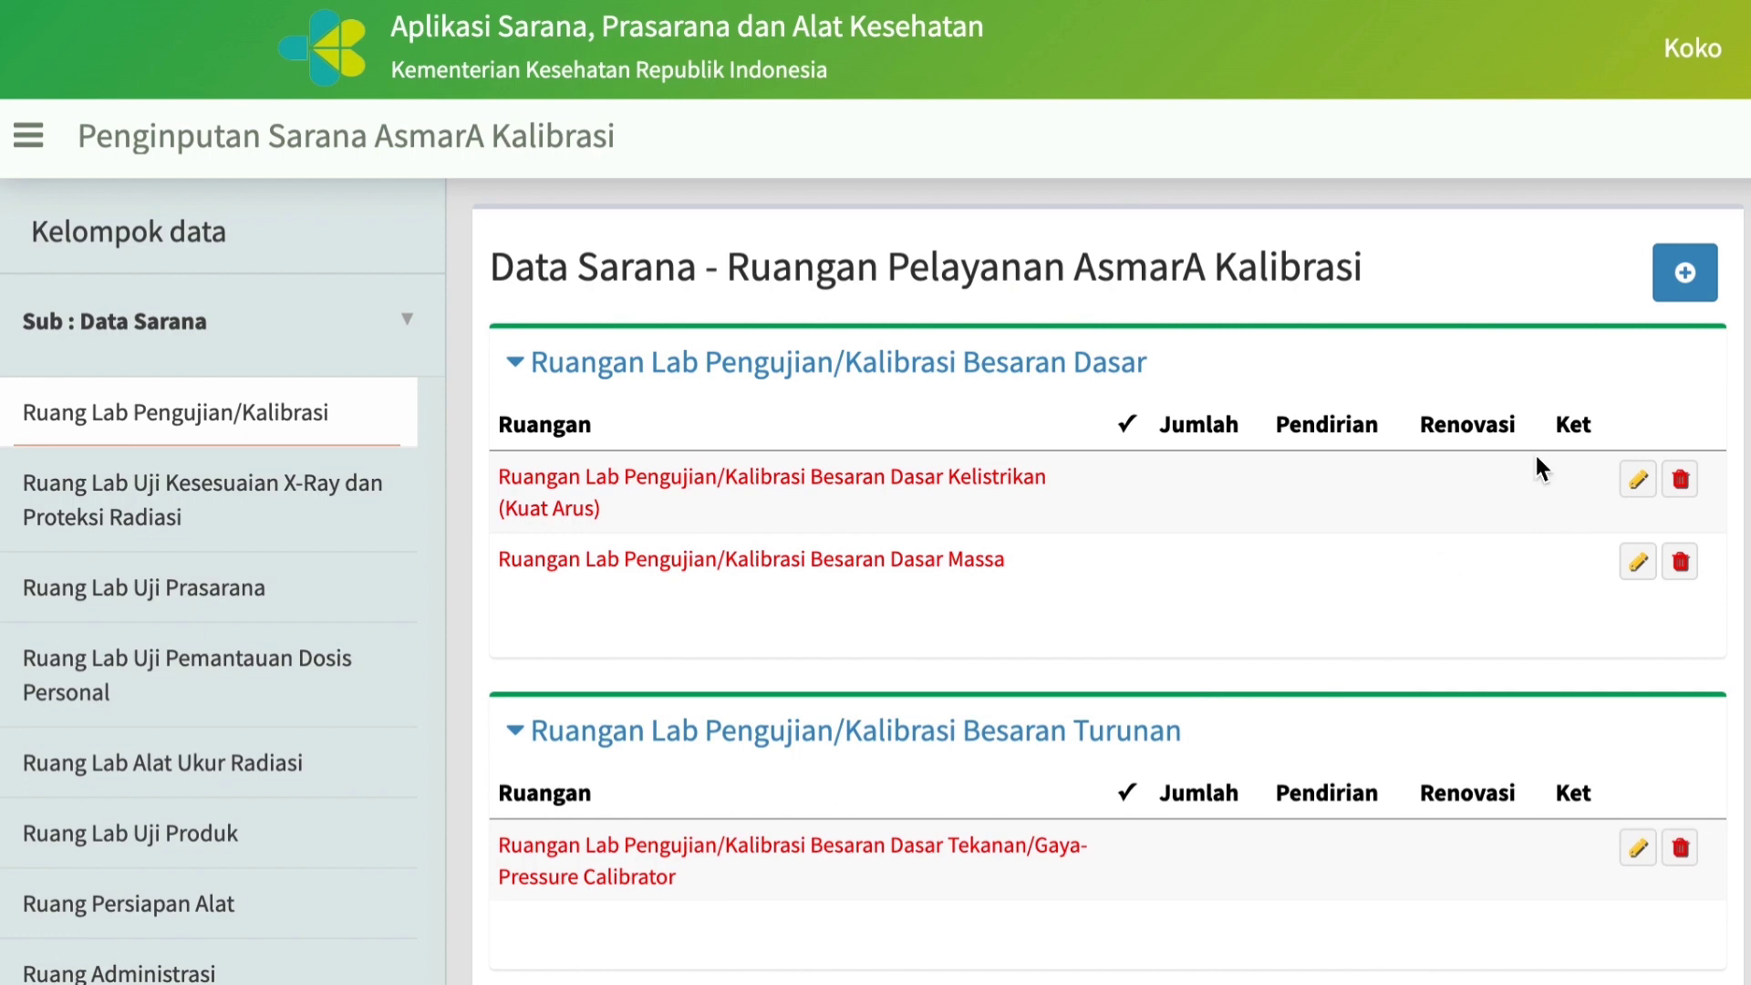
Add the Besaran Dasar Suhu (Temperatur) testing/calibration lab to the Data Sarana room list.
{"action": "left_click", "coordinate": [1685, 272]}
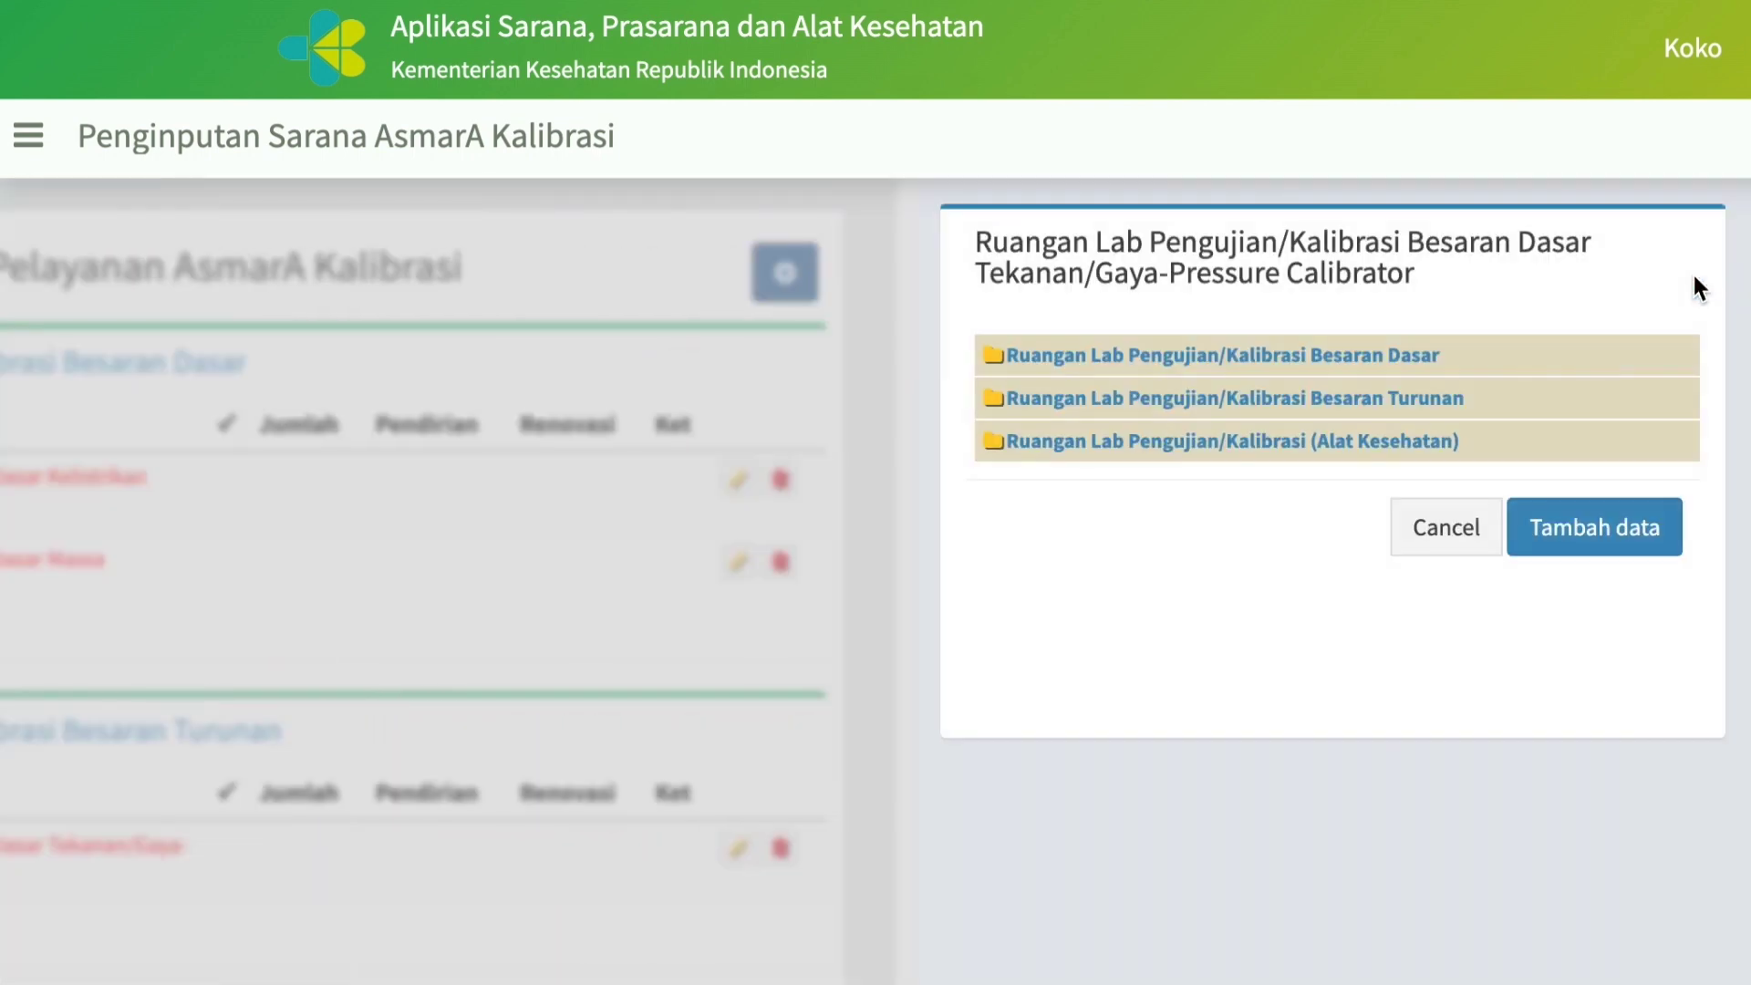
{"action": "left_click", "coordinate": [992, 399]}
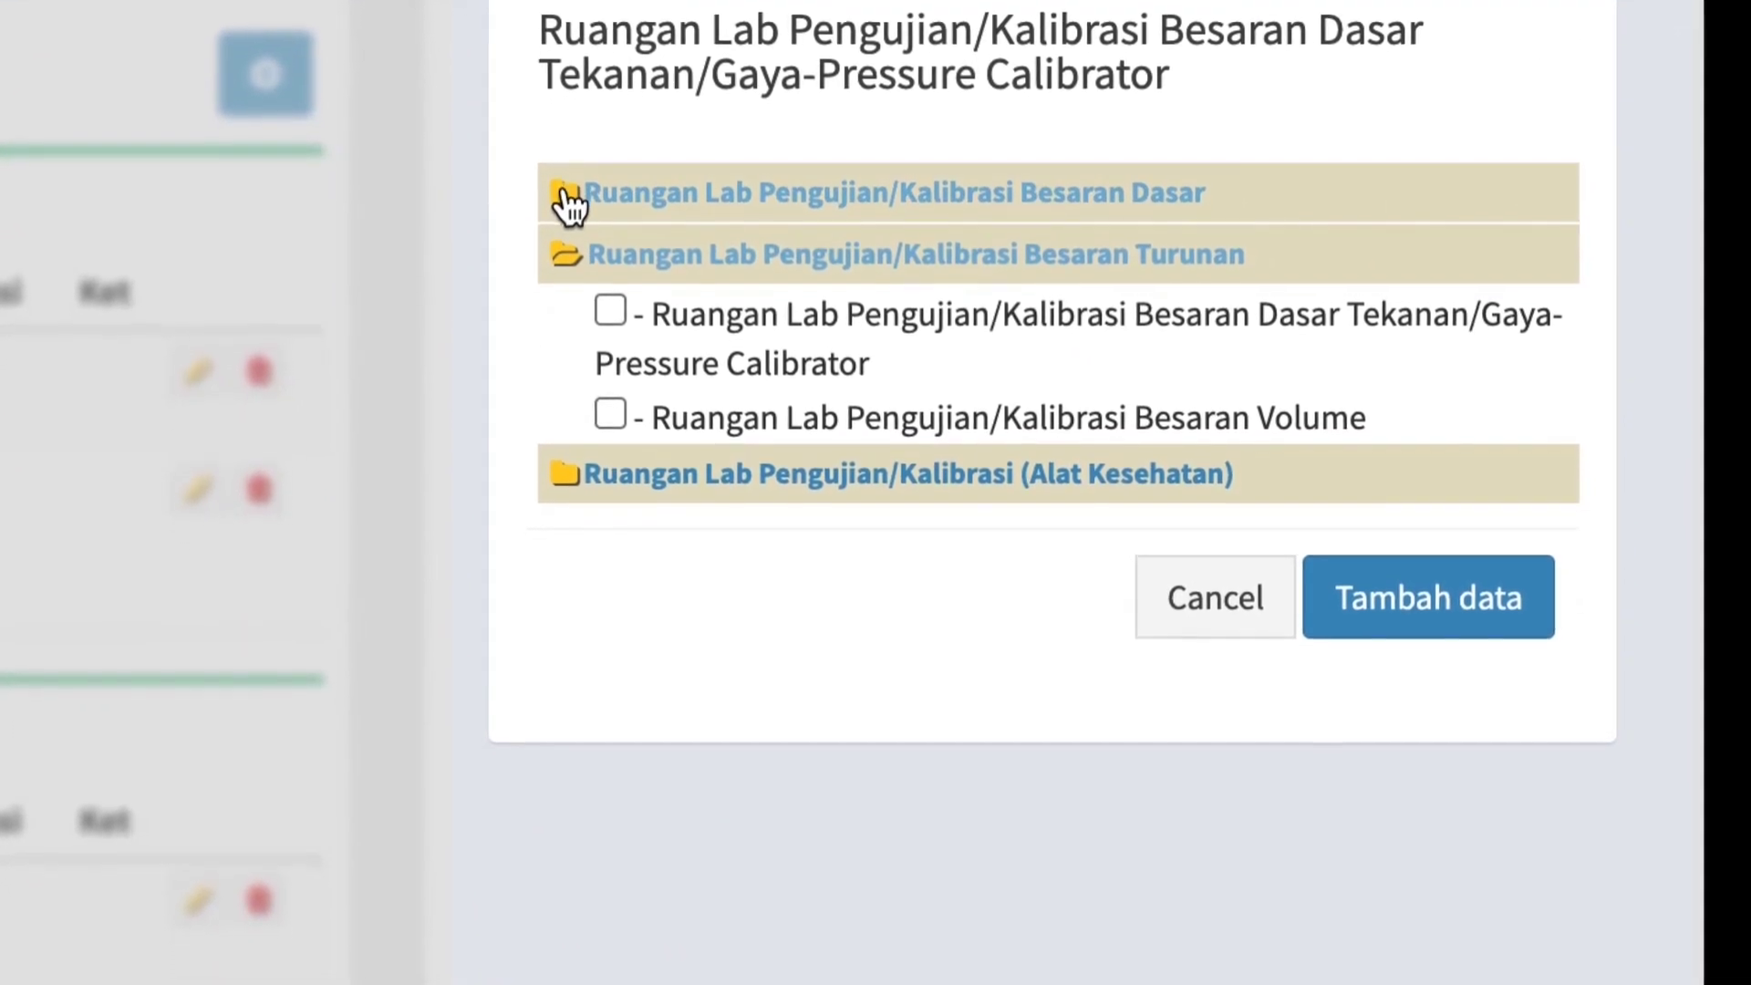
{"action": "left_click", "coordinate": [570, 193]}
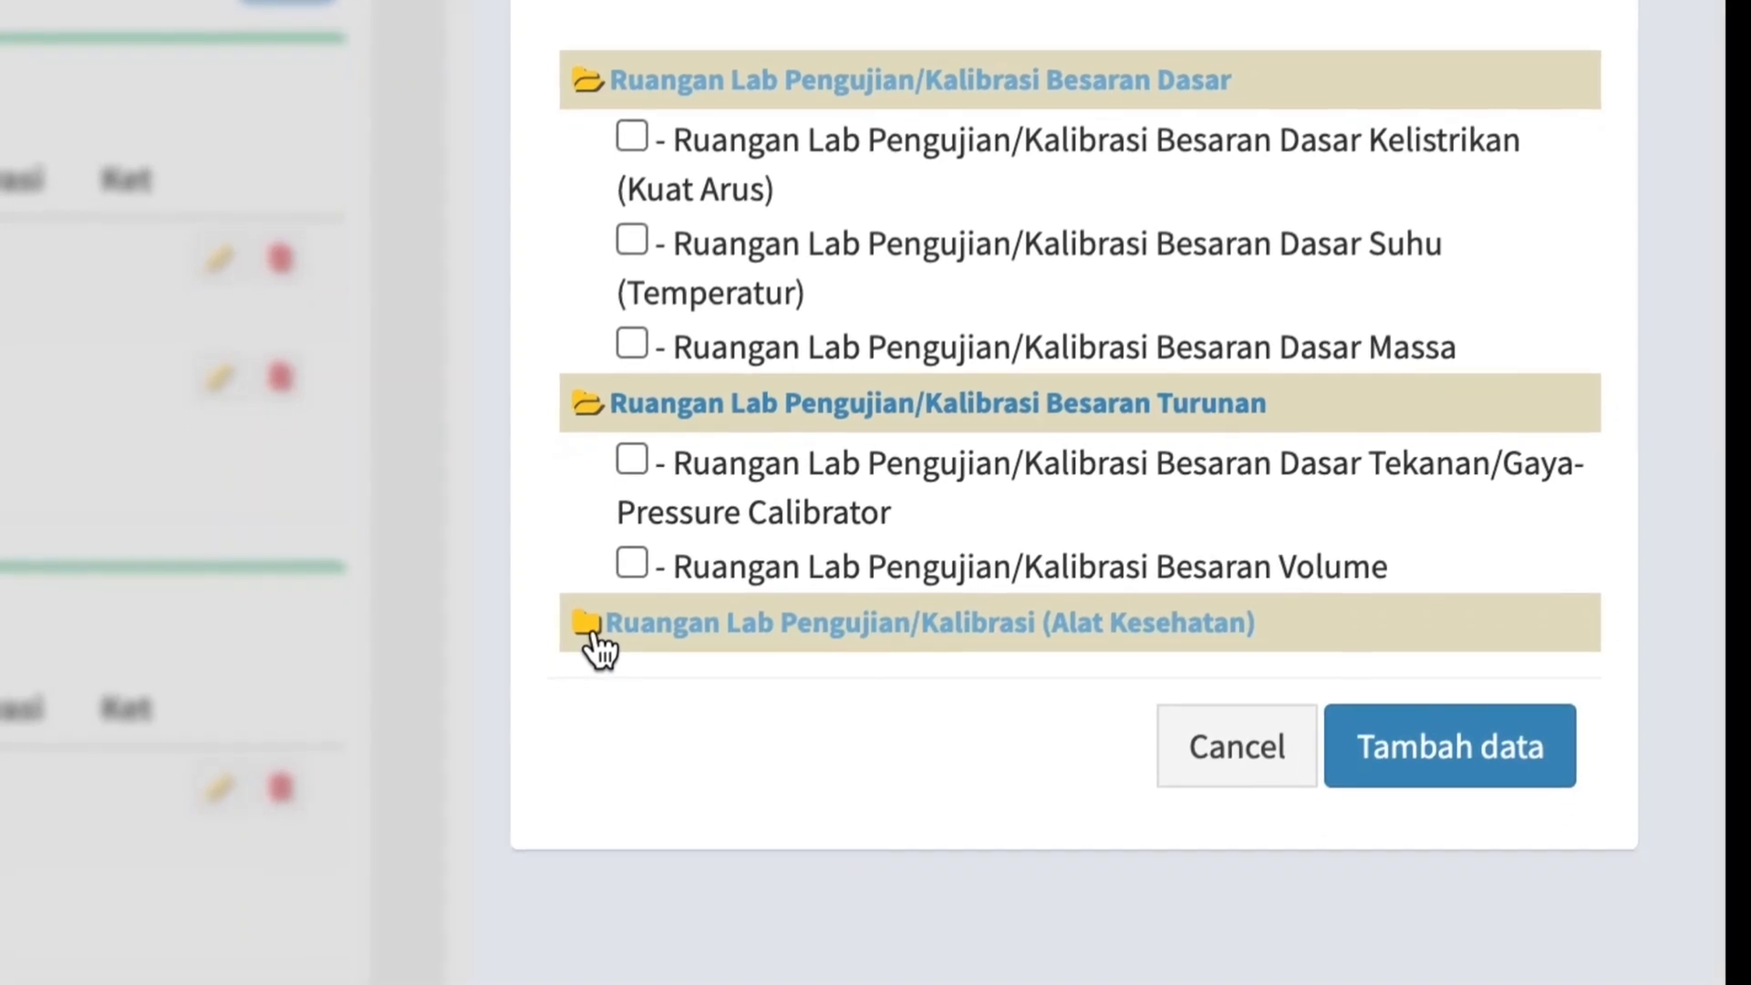
{"action": "left_click", "coordinate": [595, 627]}
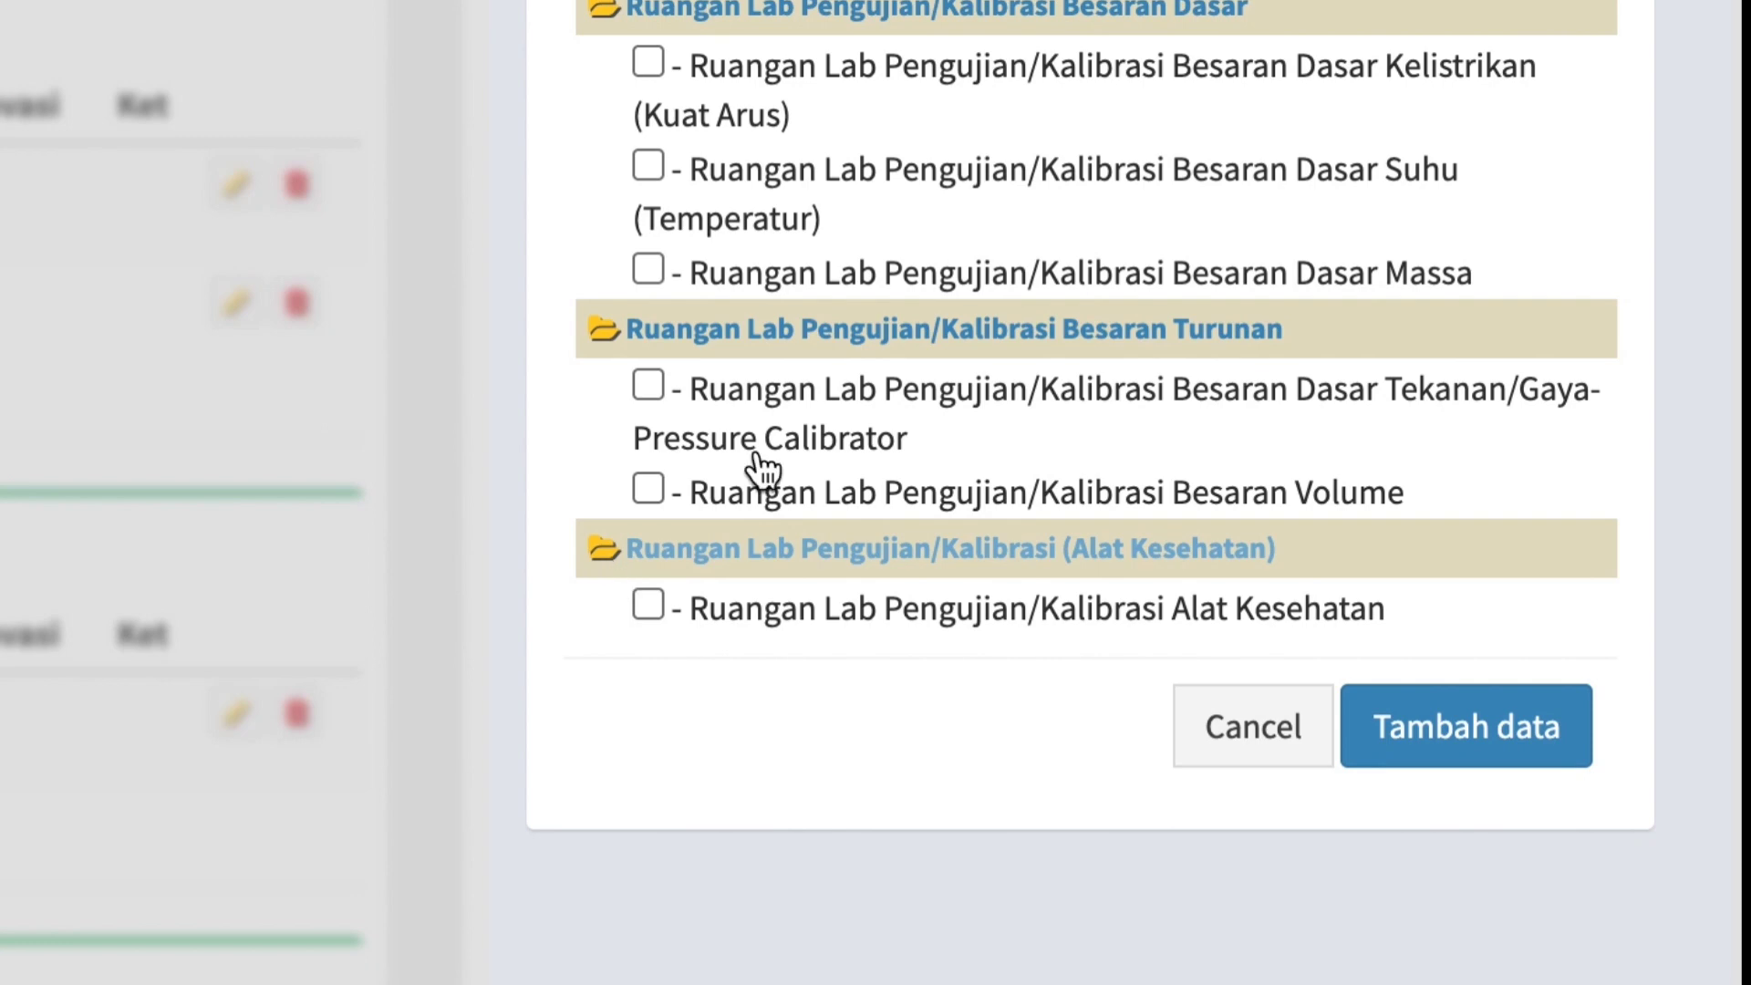
{"action": "left_click", "coordinate": [649, 168]}
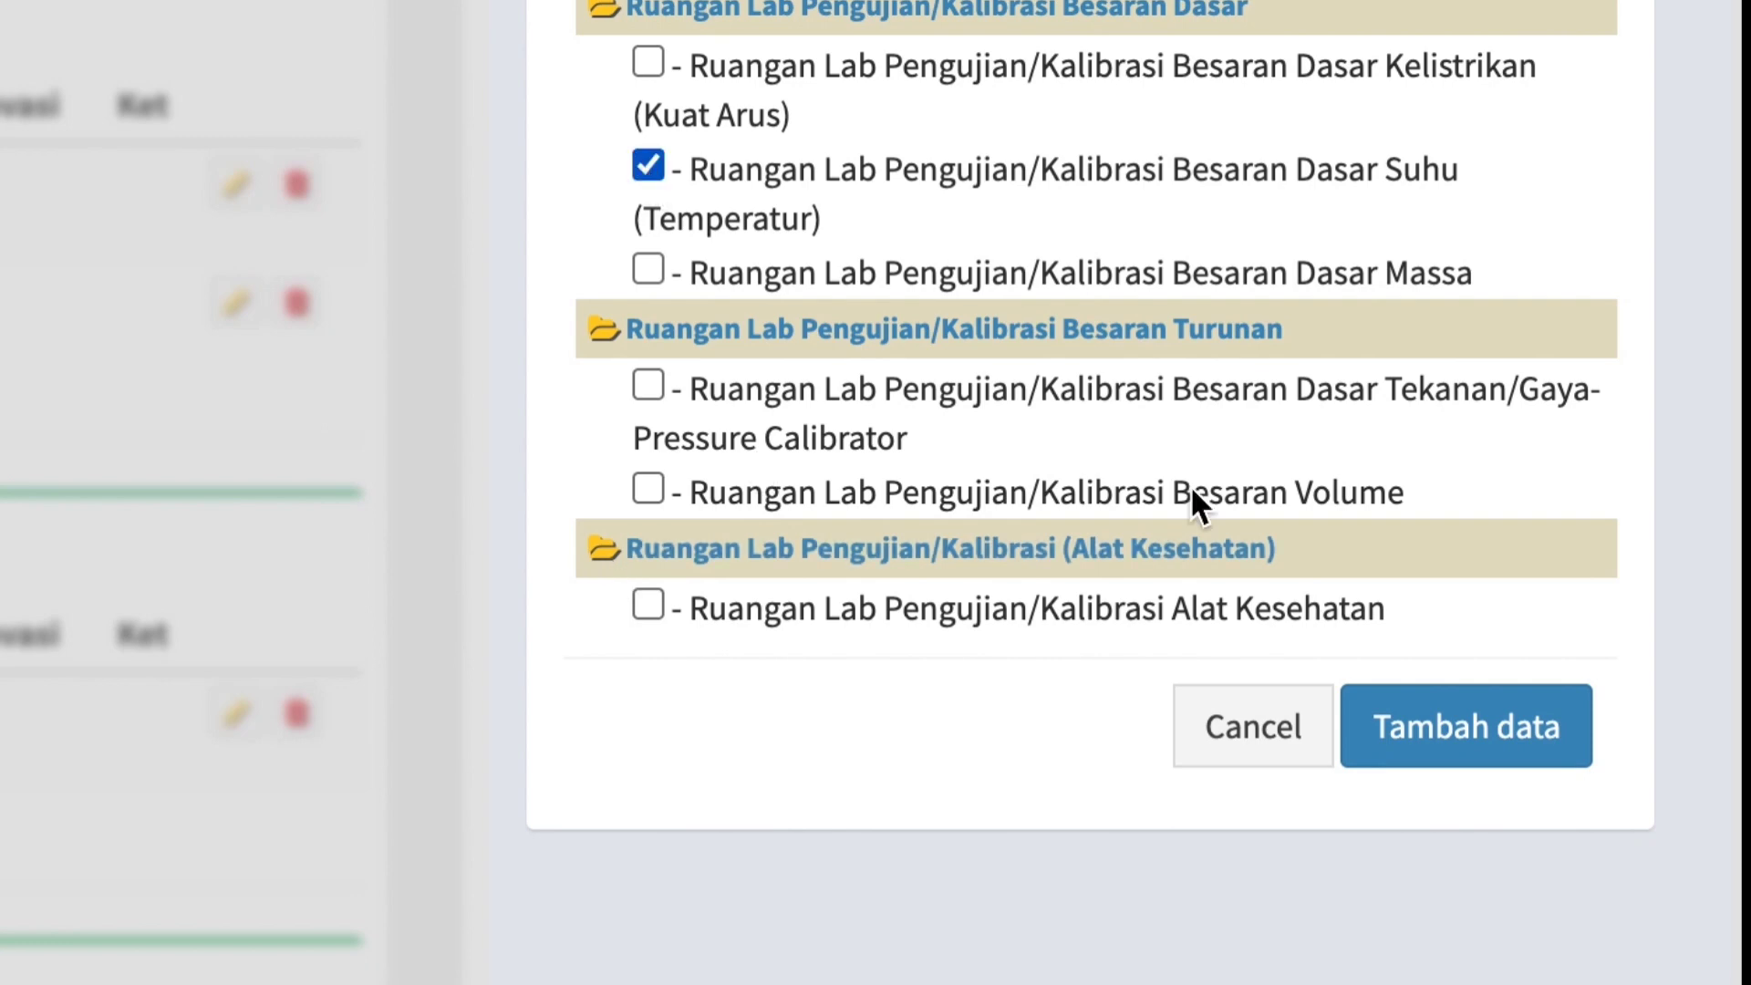
{"action": "left_click", "coordinate": [1443, 725]}
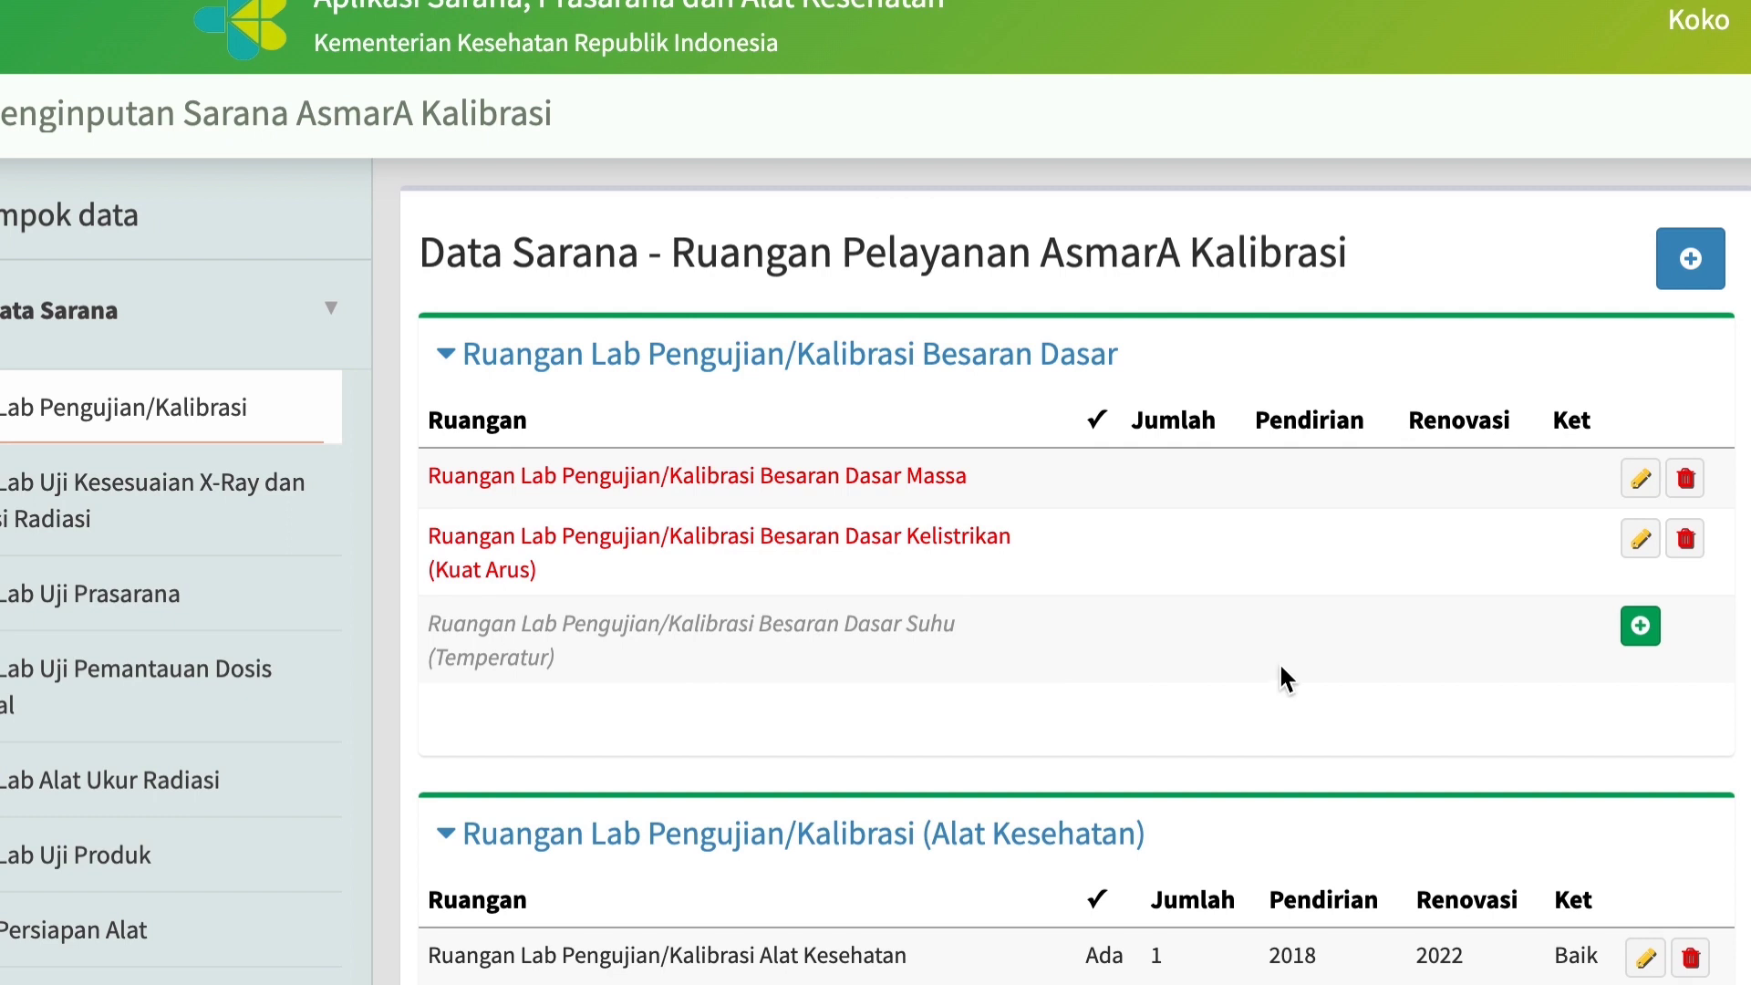
Record the Suhu (Temperatur) lab as available with 1 Ruangan, Baik condition and Pendirian year 2018, and submit it.
{"action": "left_click", "coordinate": [1642, 627]}
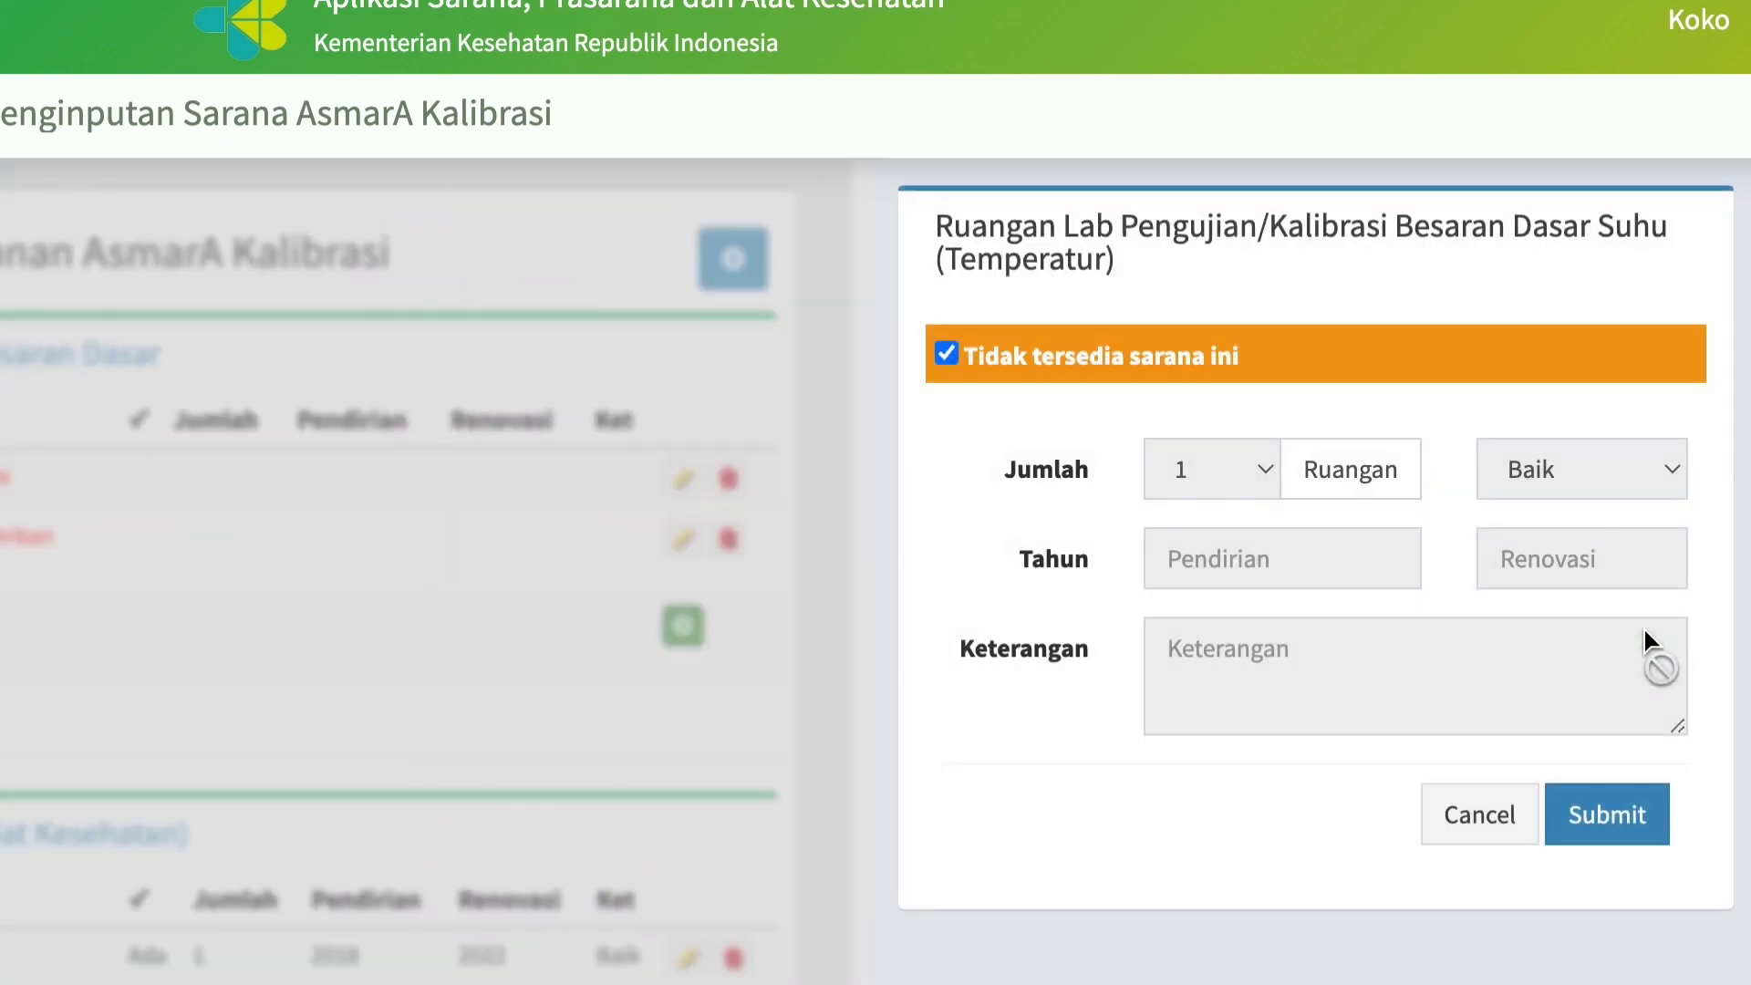
{"action": "left_click", "coordinate": [947, 354]}
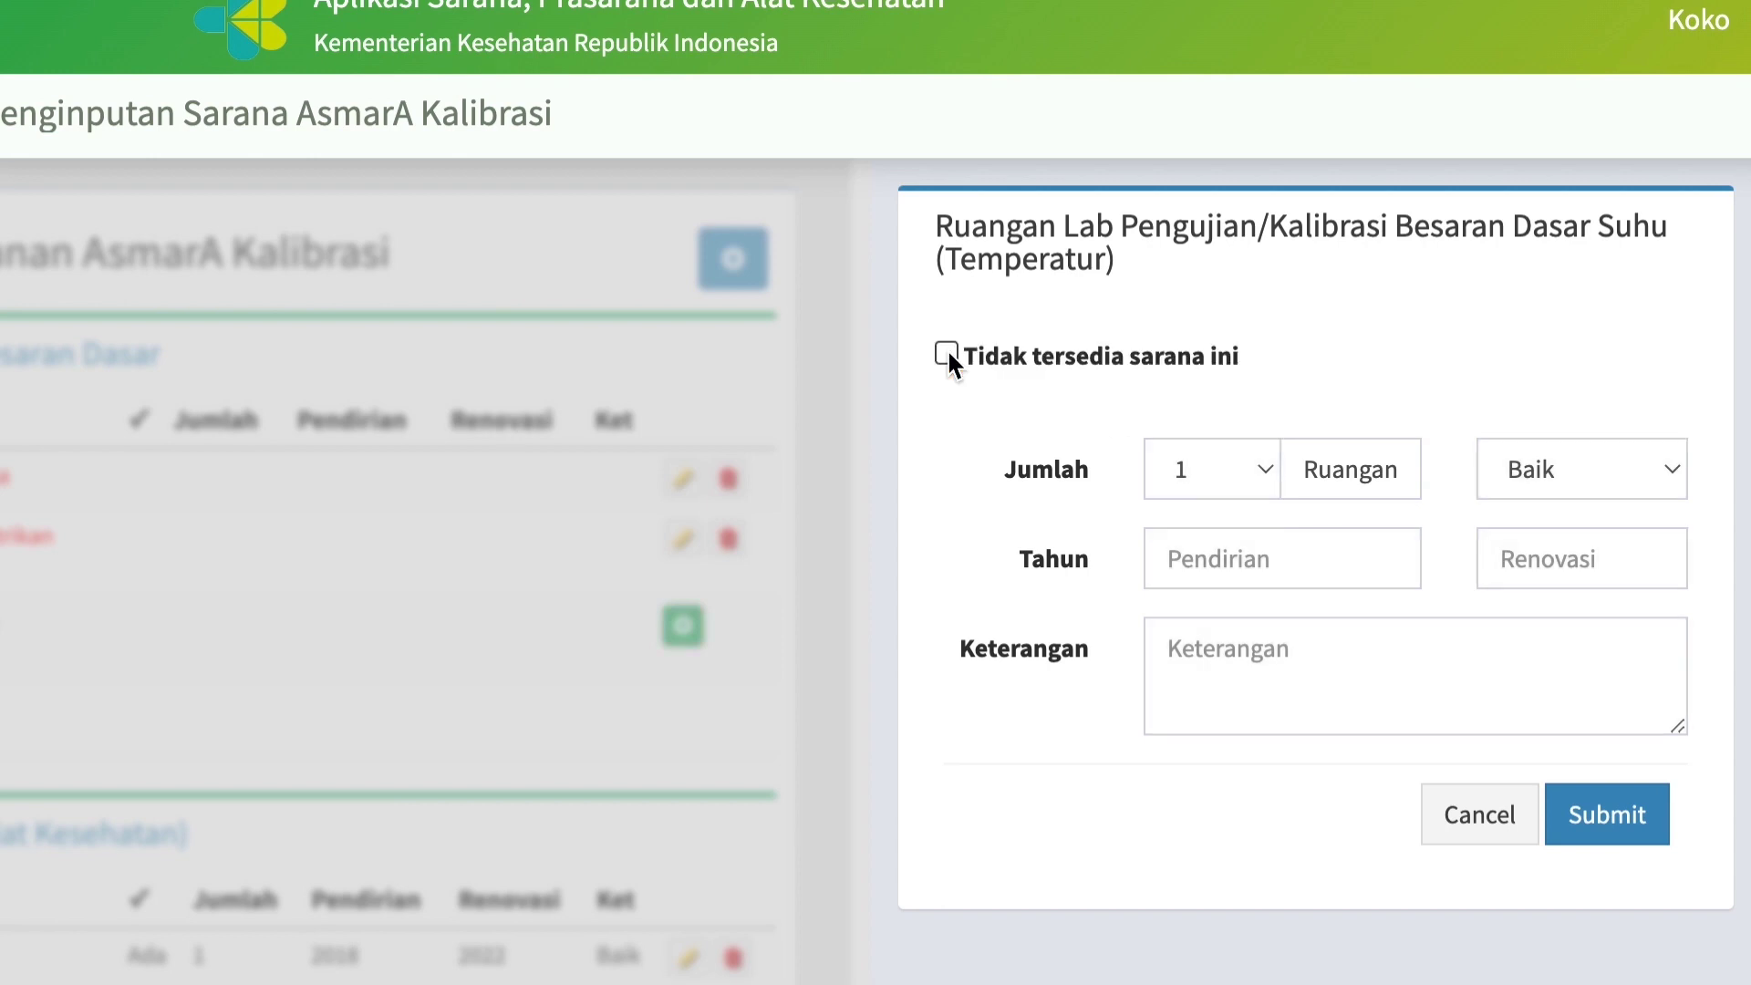
{"action": "left_click", "coordinate": [1263, 471]}
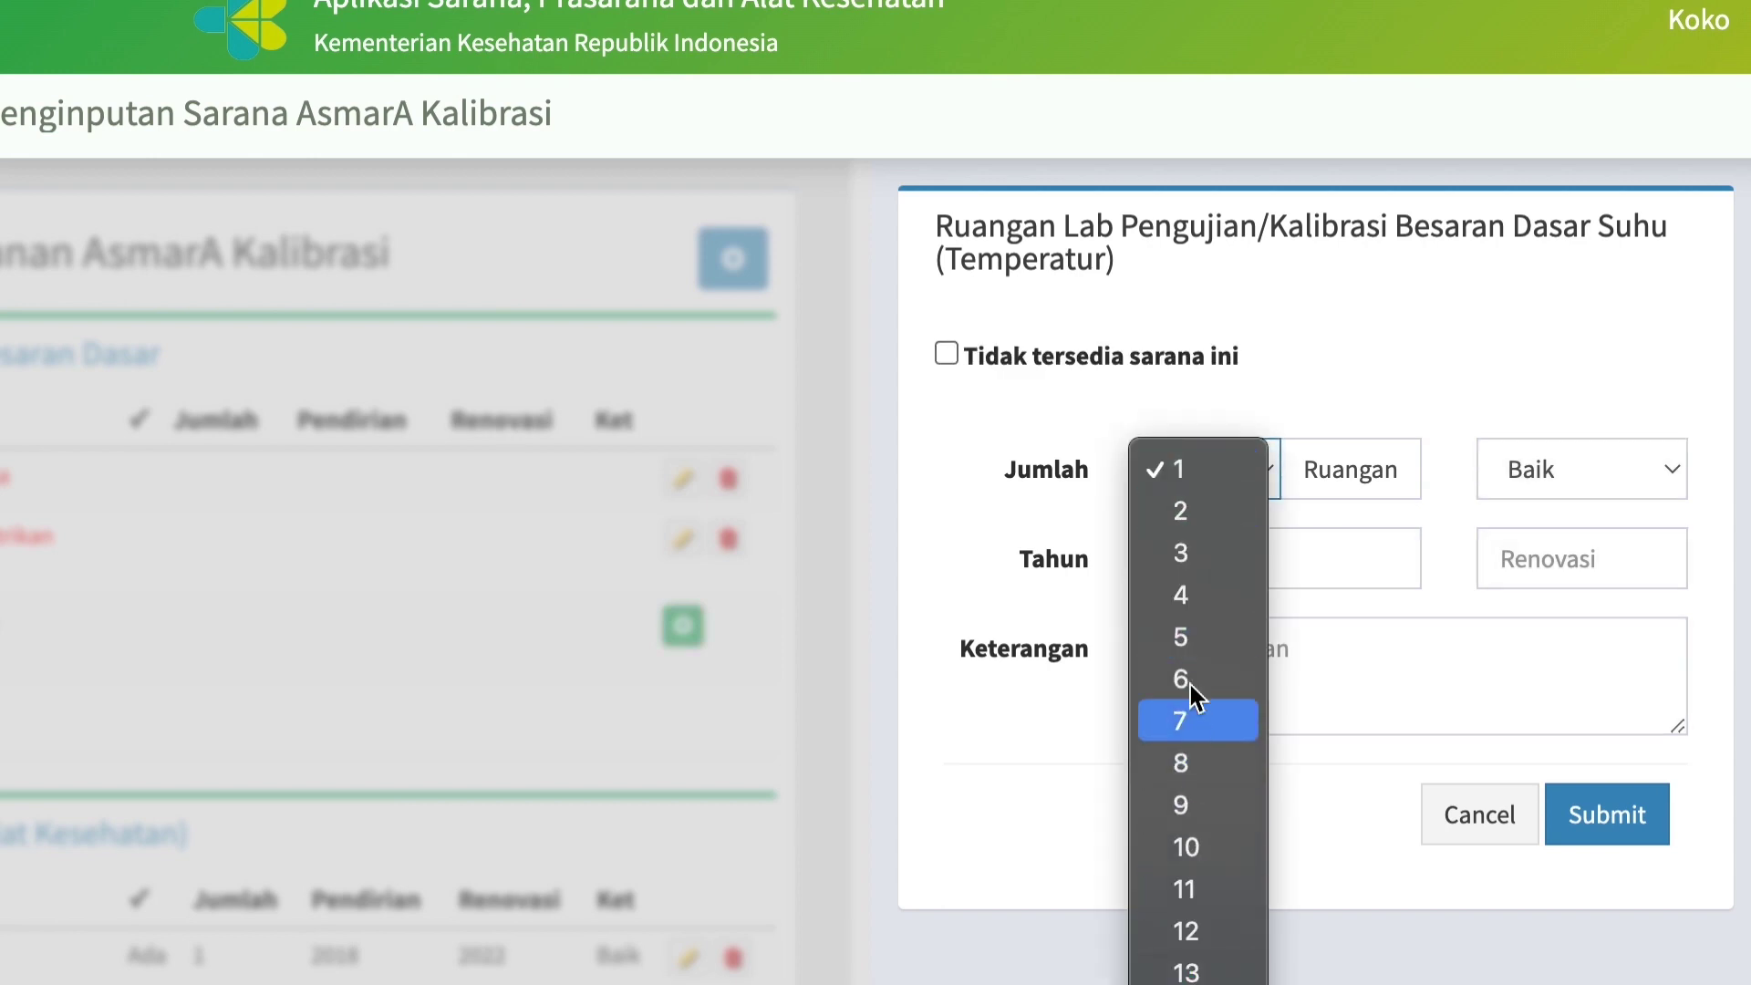
{"action": "left_click", "coordinate": [1182, 471]}
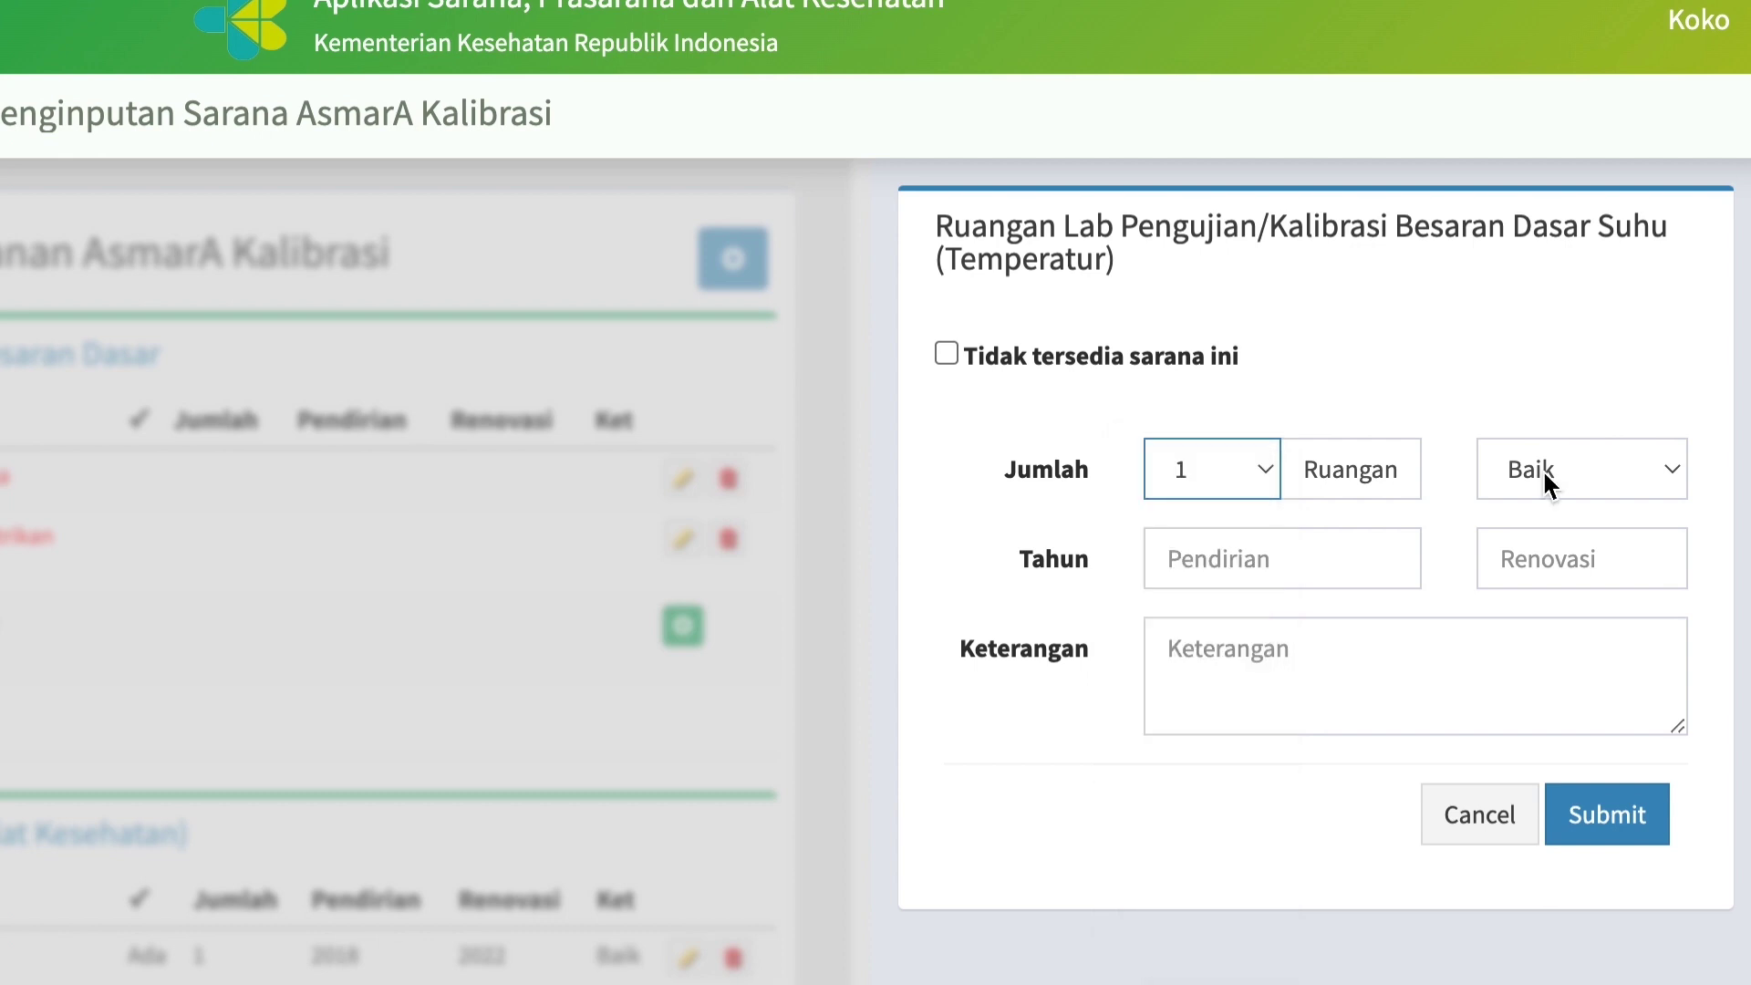
{"action": "left_click", "coordinate": [1673, 470]}
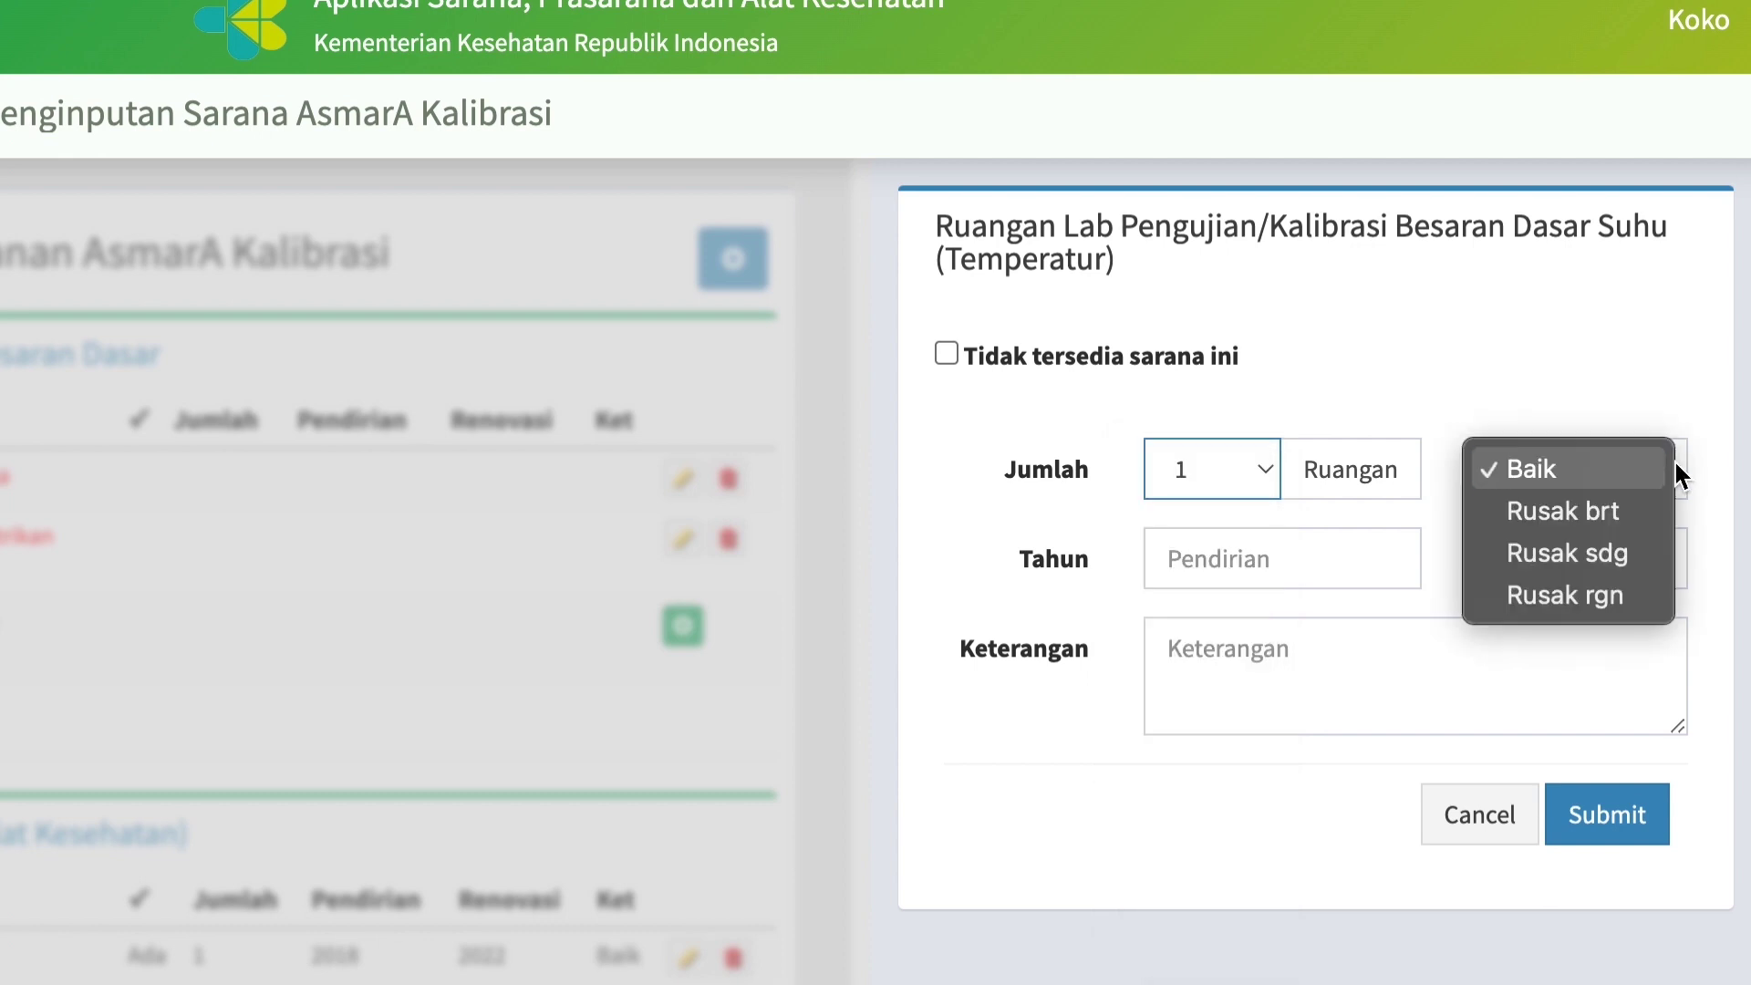
{"action": "left_click", "coordinate": [1585, 475]}
{"action": "left_click", "coordinate": [1273, 557]}
{"action": "type", "text": "2"}
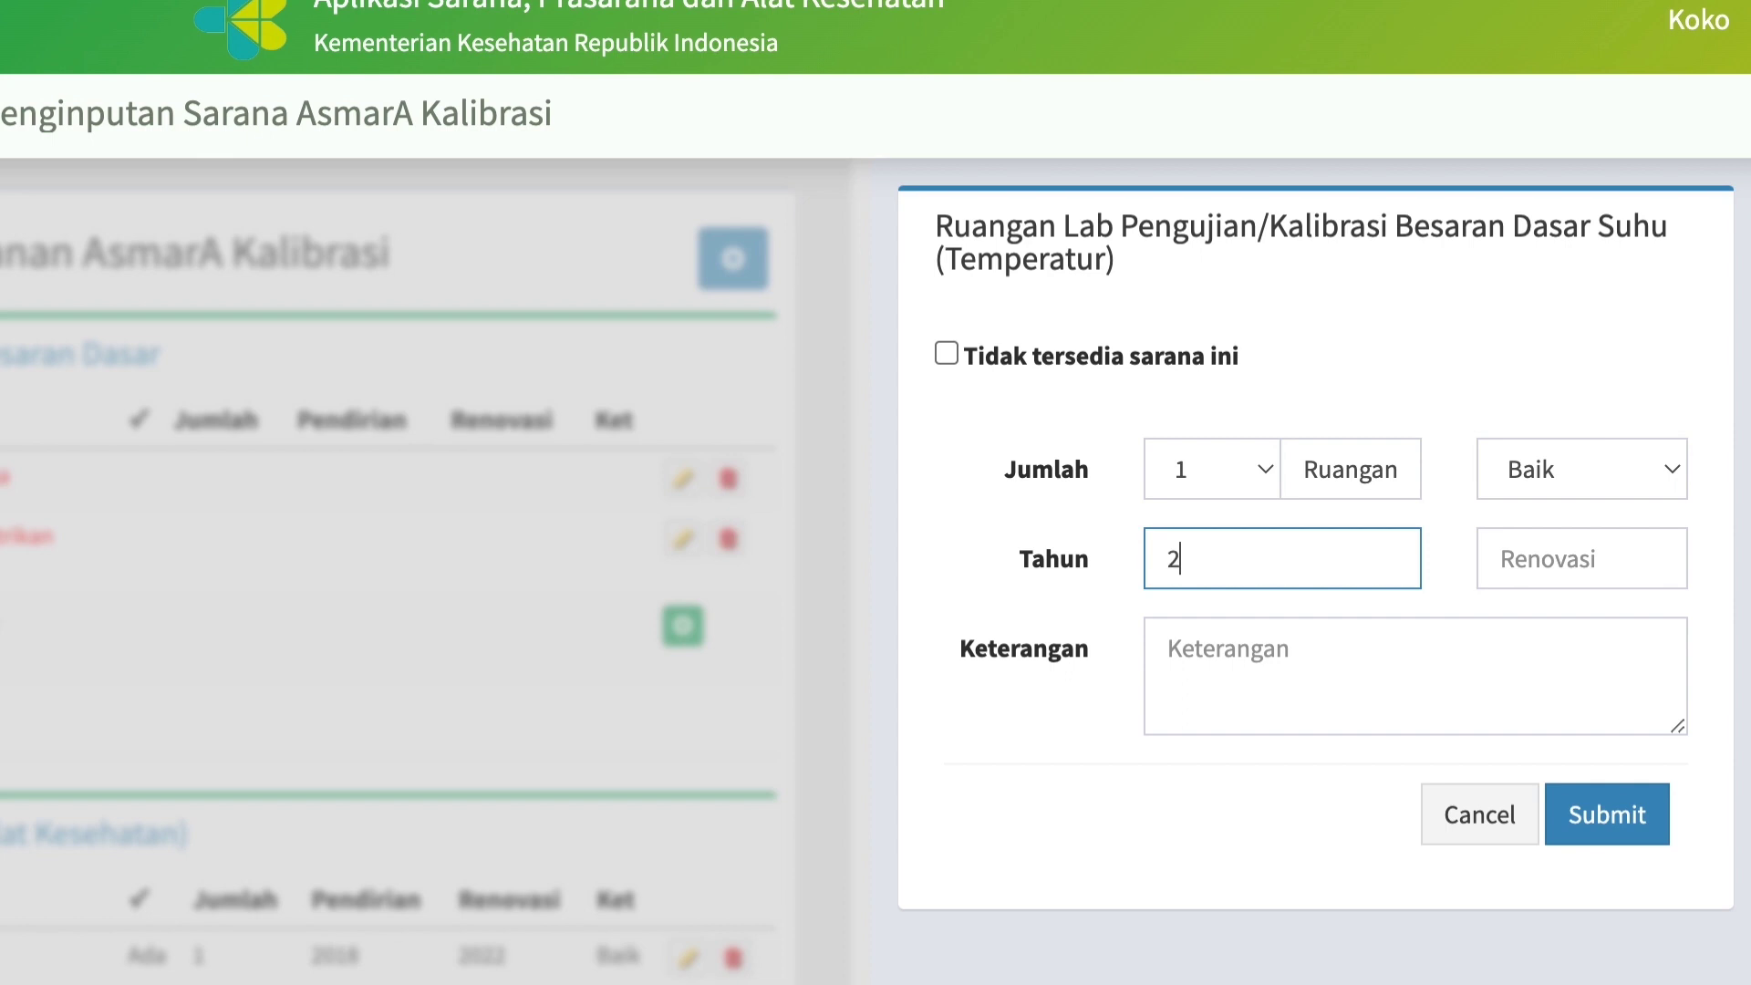
{"action": "type", "text": "018"}
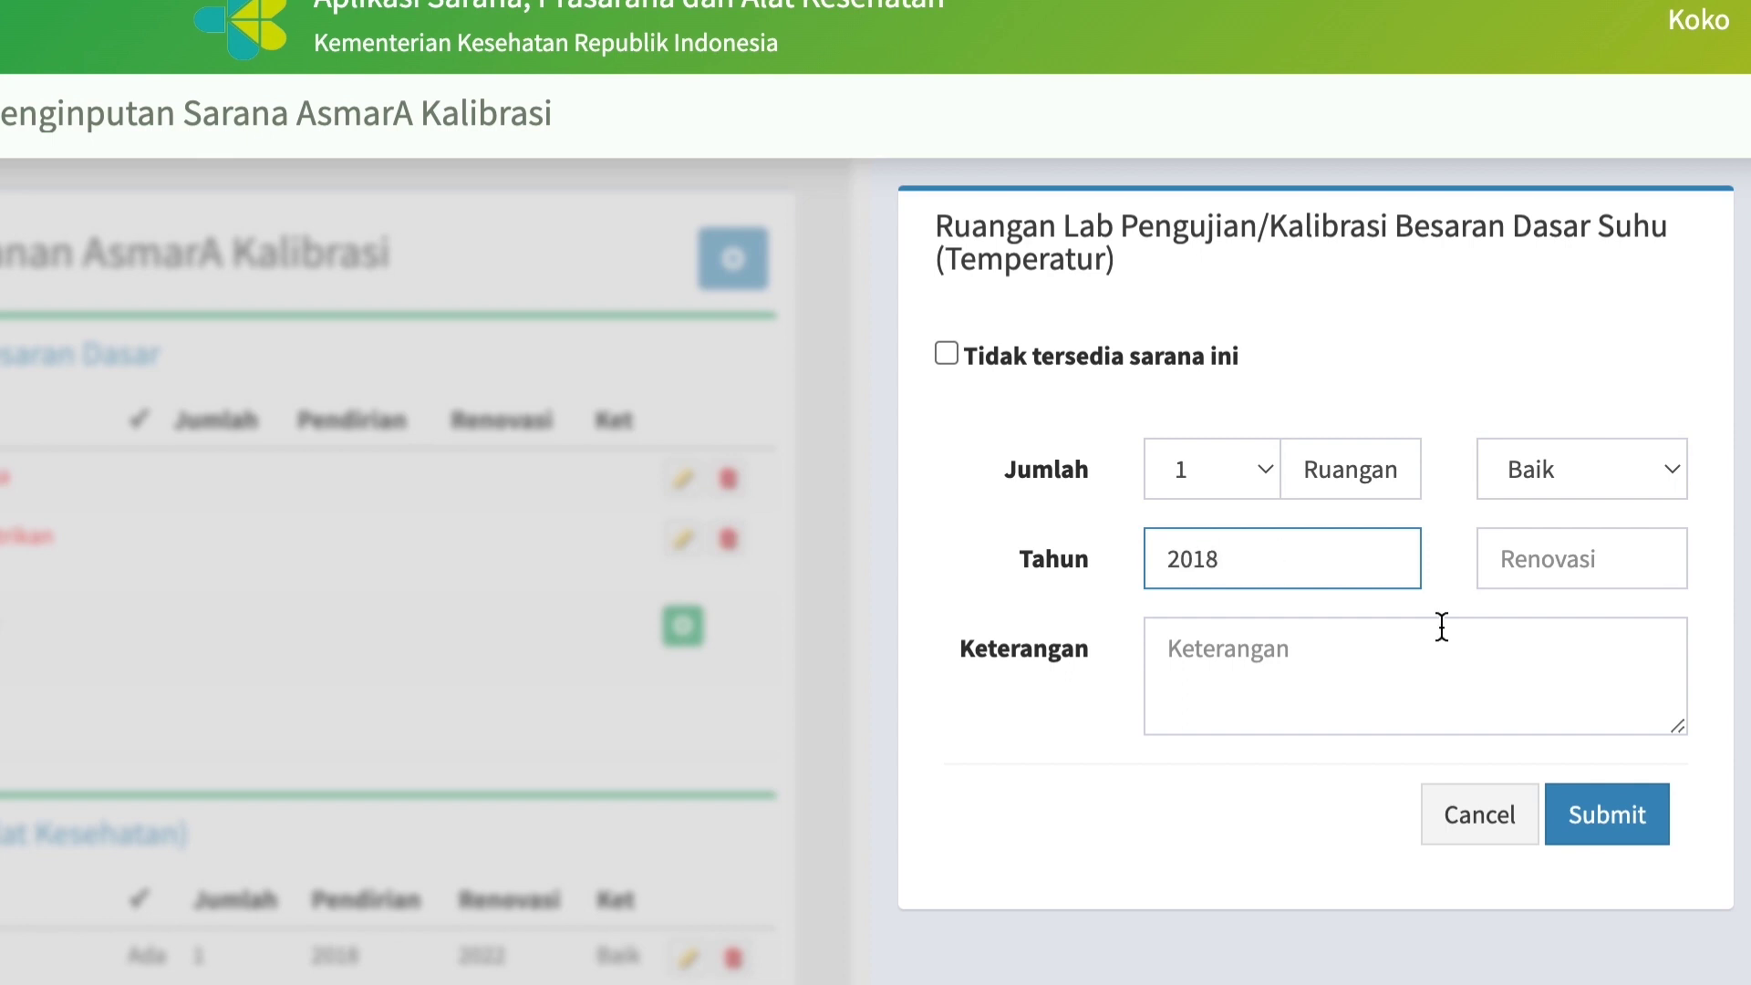
{"action": "left_click", "coordinate": [1599, 835]}
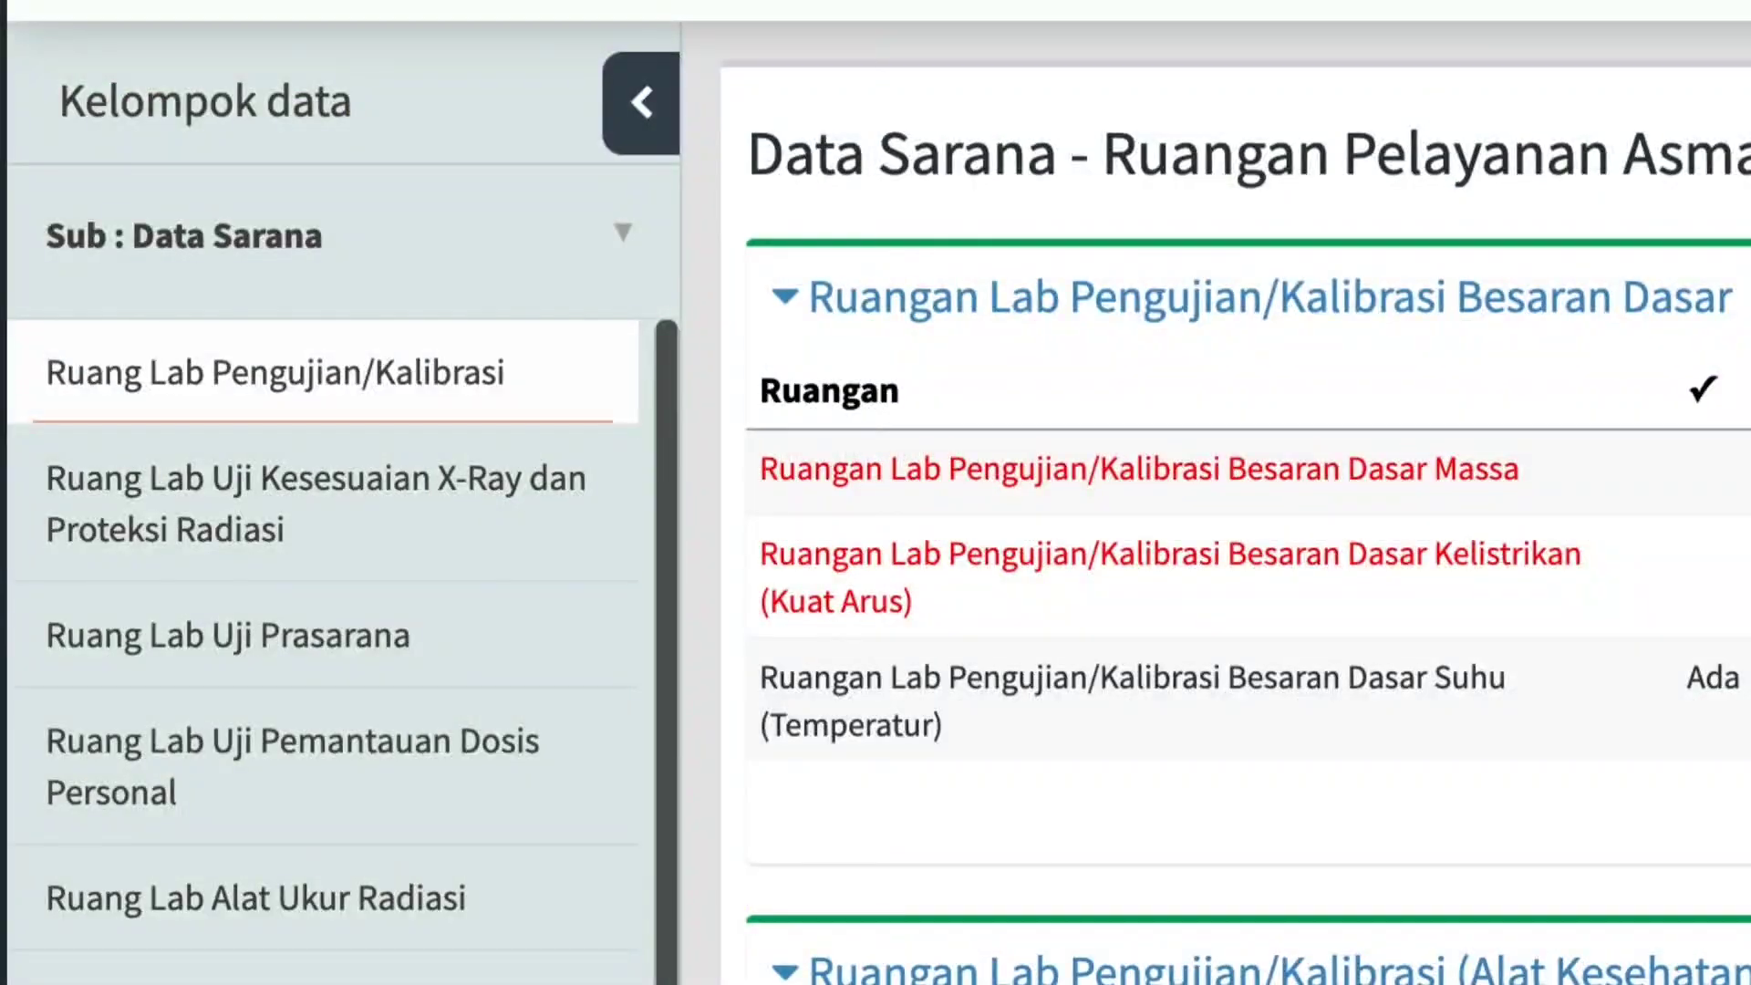
Switch the data group from Data Sarana to Data Prasarana.
{"action": "scroll", "coordinate": [342, 651], "scroll_direction": "down", "scroll_amount": 1}
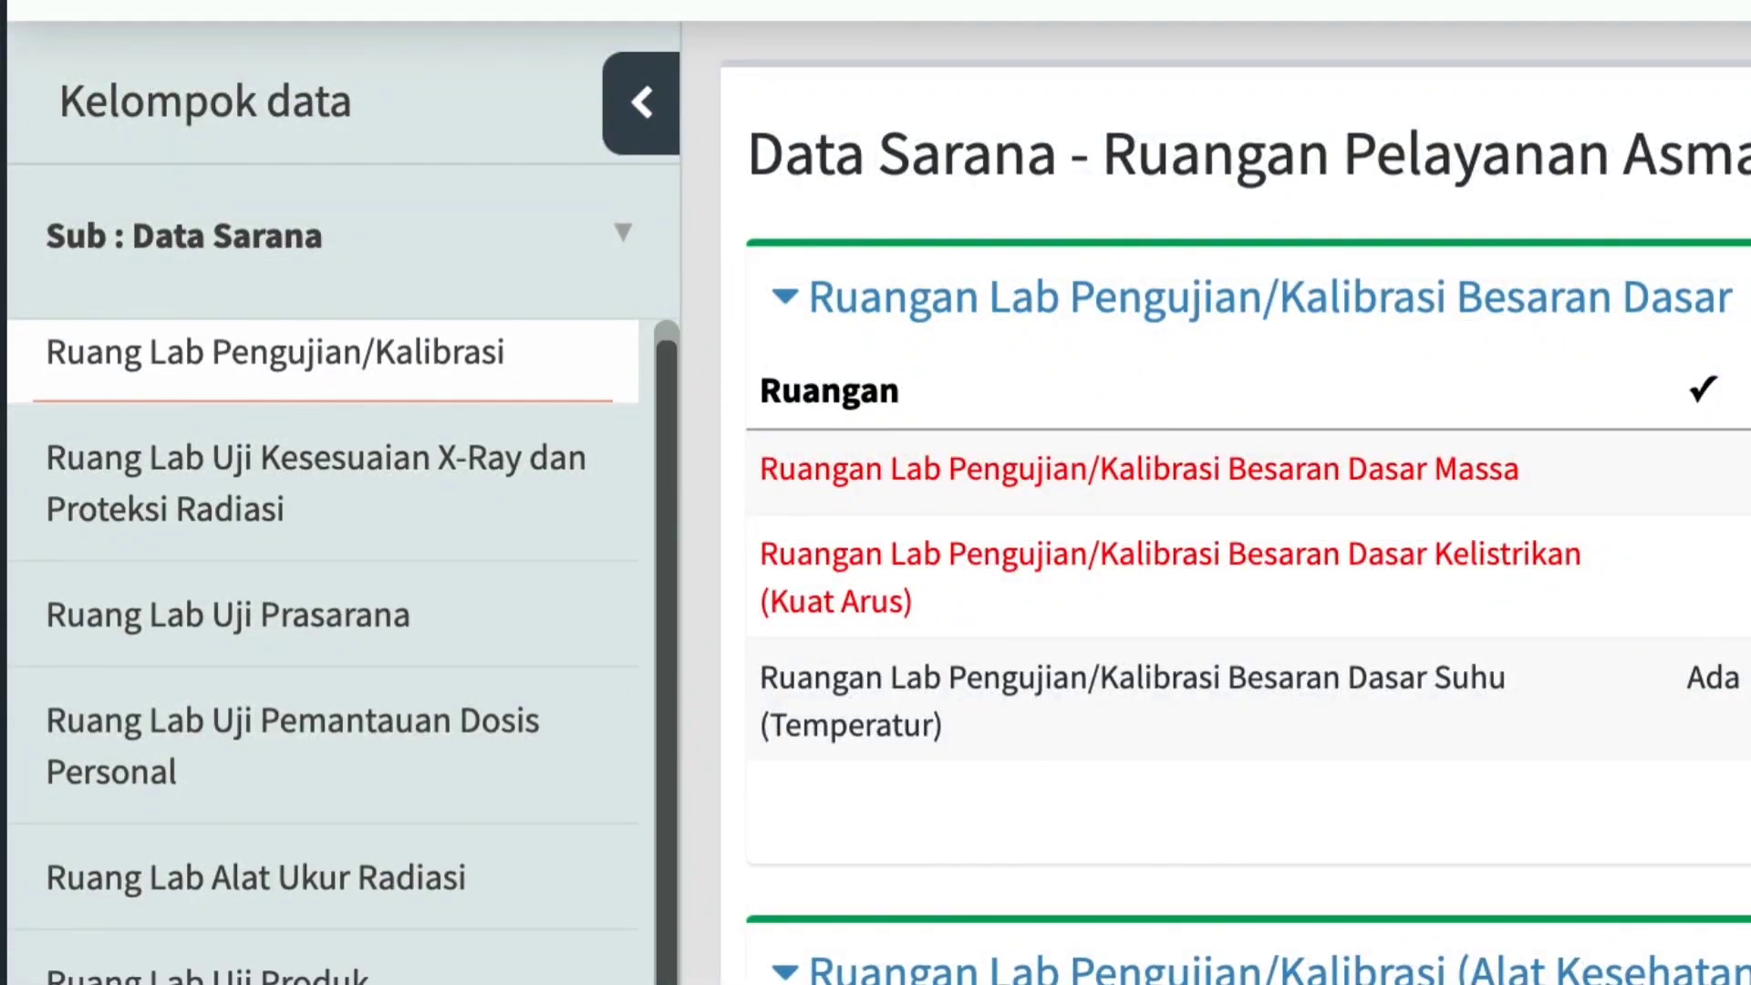
{"action": "scroll", "coordinate": [342, 651], "scroll_direction": "up", "scroll_amount": 1}
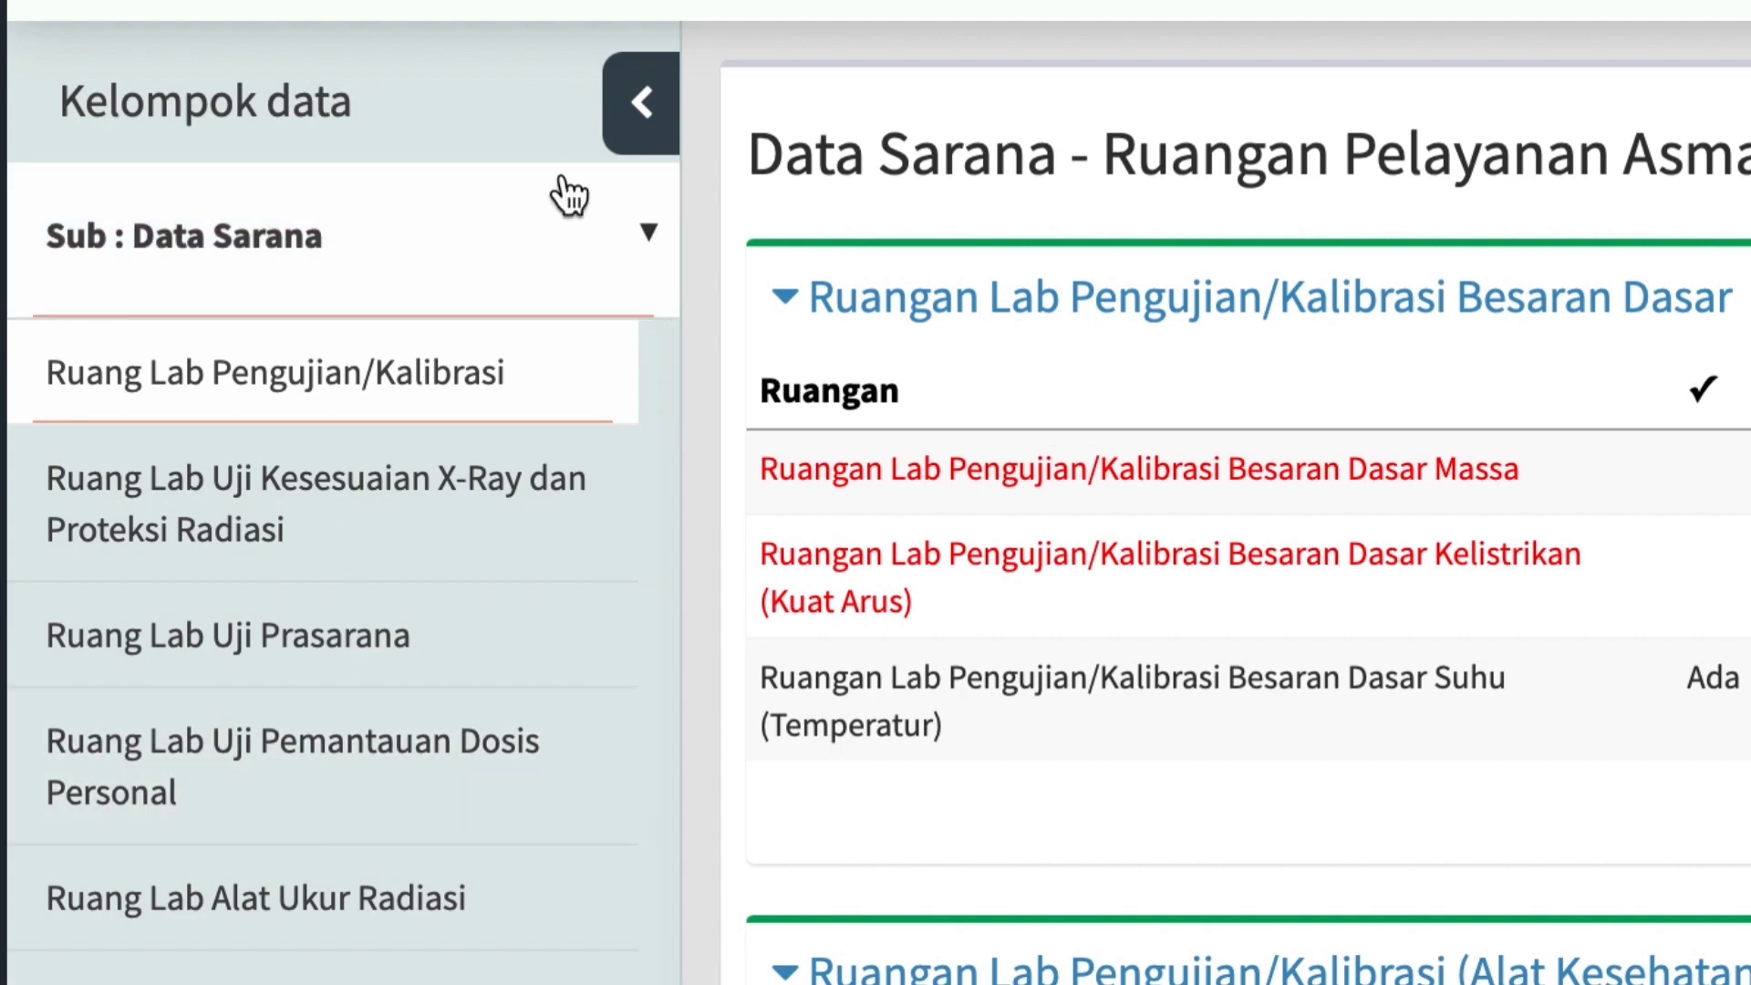
{"action": "left_click", "coordinate": [609, 231]}
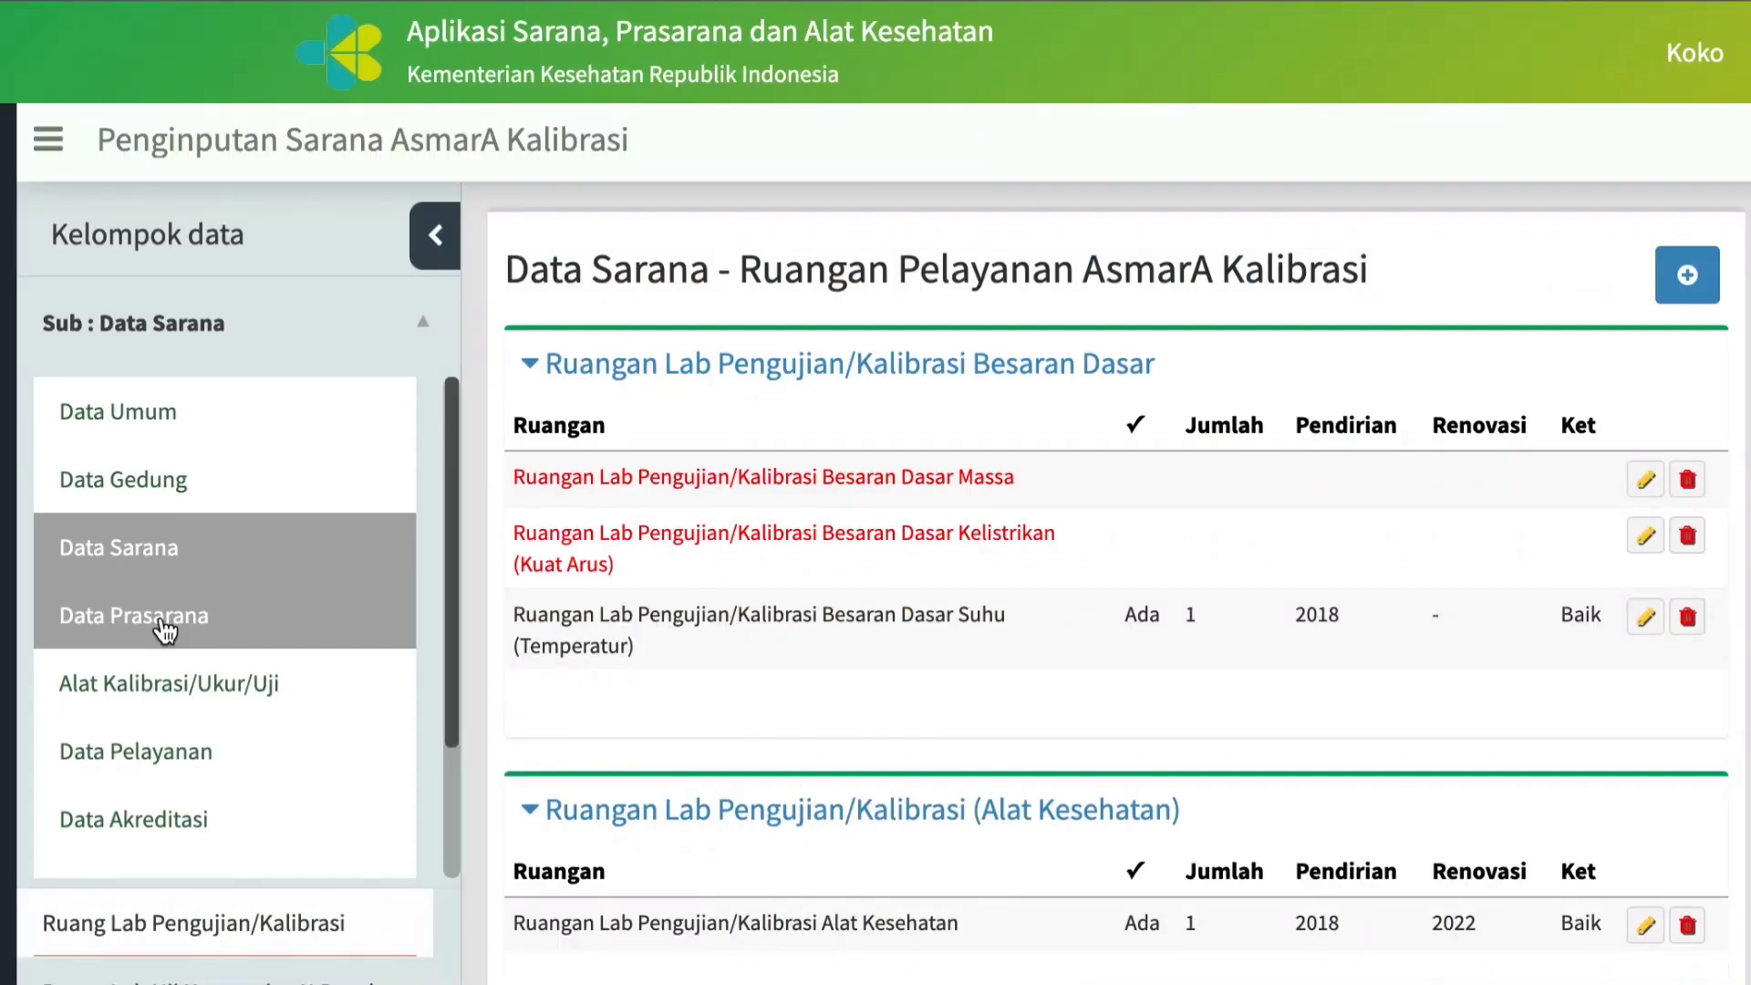
{"action": "left_click", "coordinate": [165, 628]}
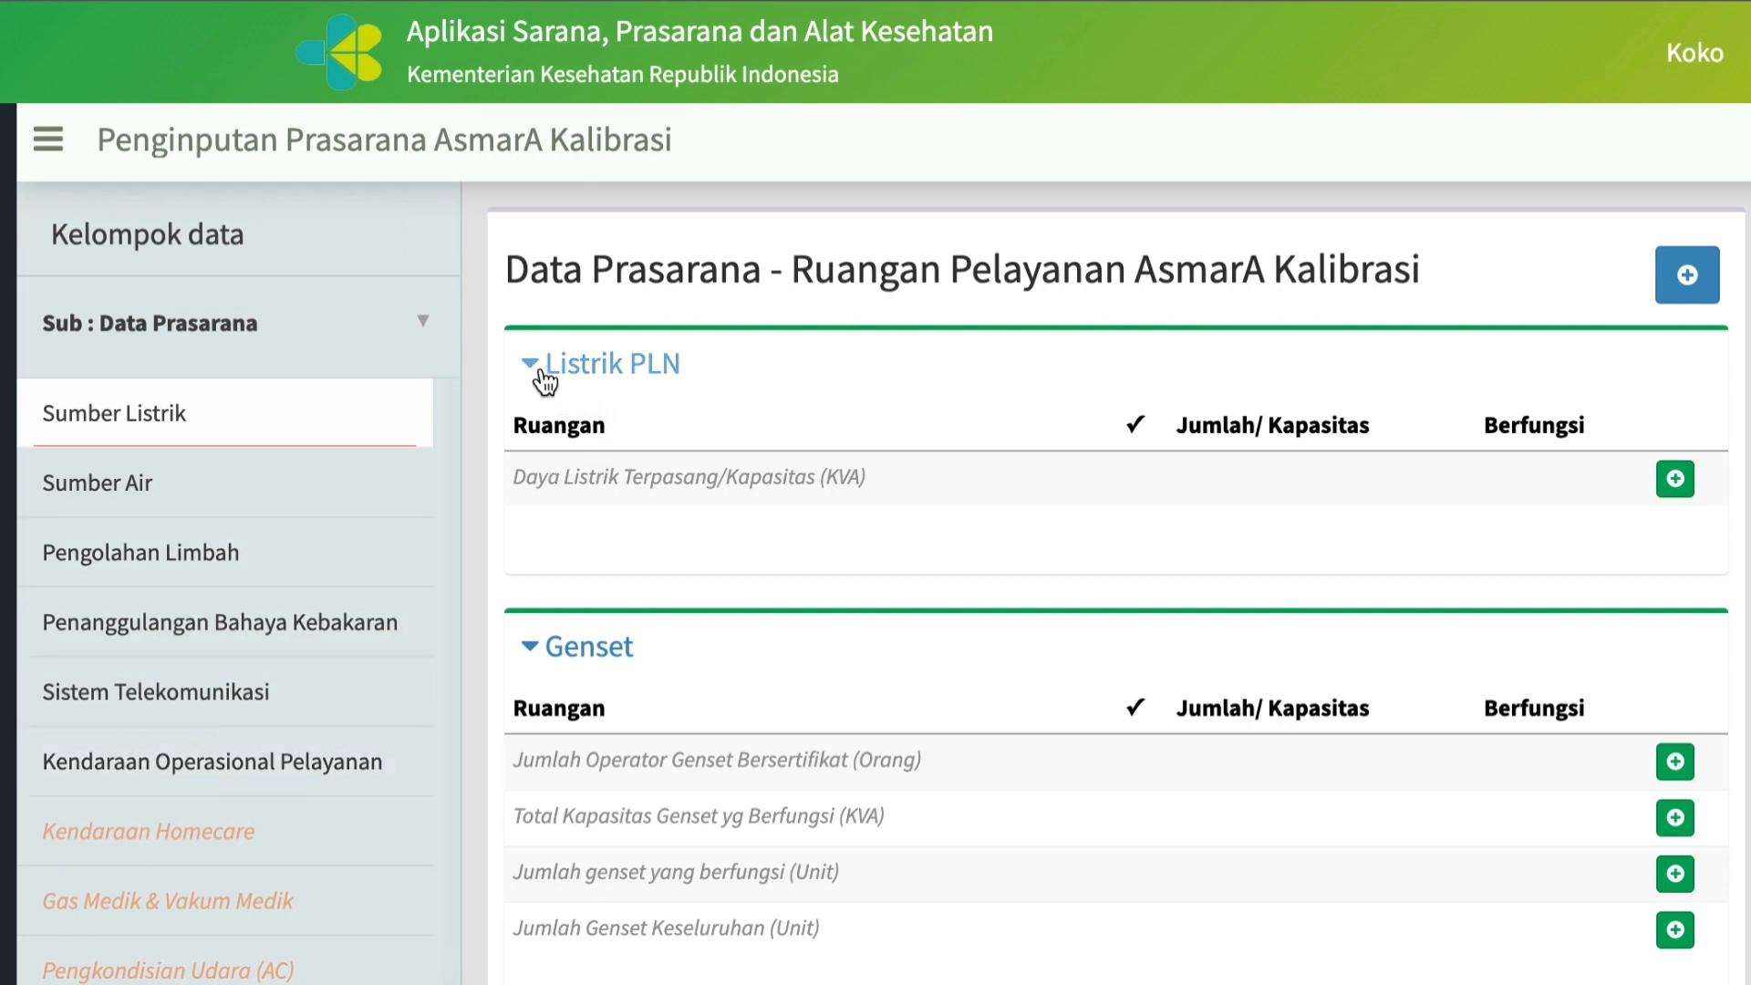
Mark Daya Listrik Terpasang/Kapasitas under Listrik PLN as available and set its Jumlah/Kapasitas to 10000.
{"action": "left_click", "coordinate": [1676, 480]}
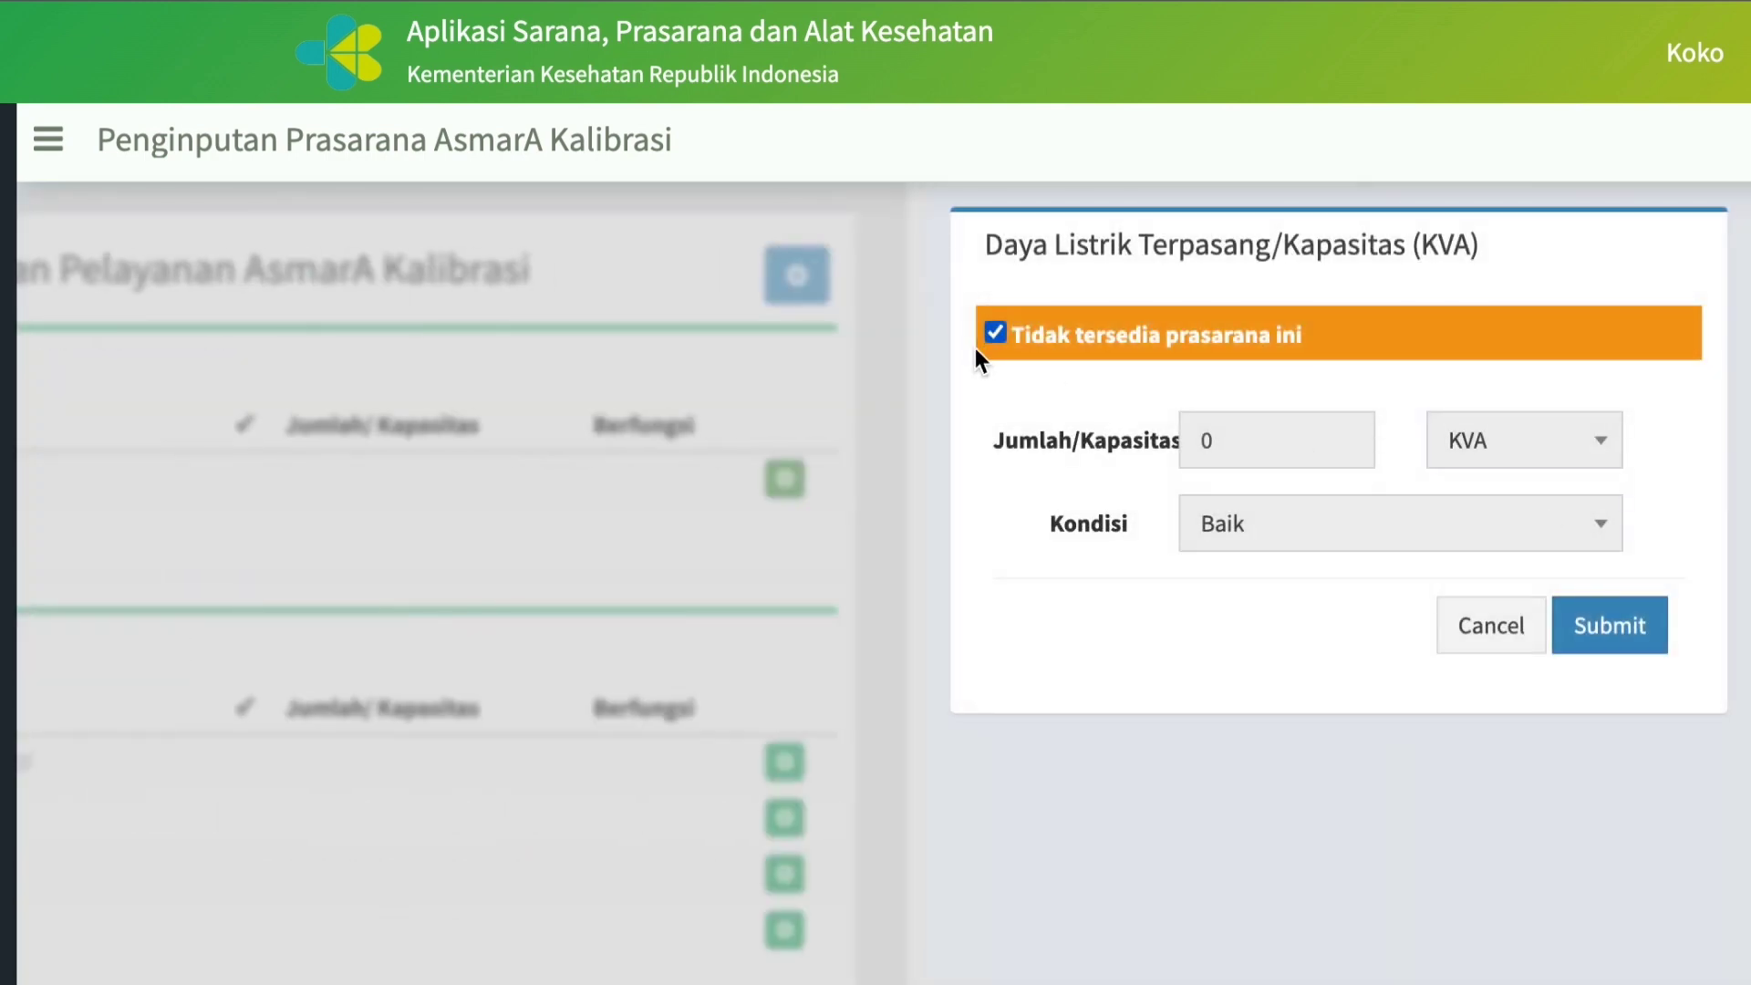
{"action": "left_click", "coordinate": [1000, 336]}
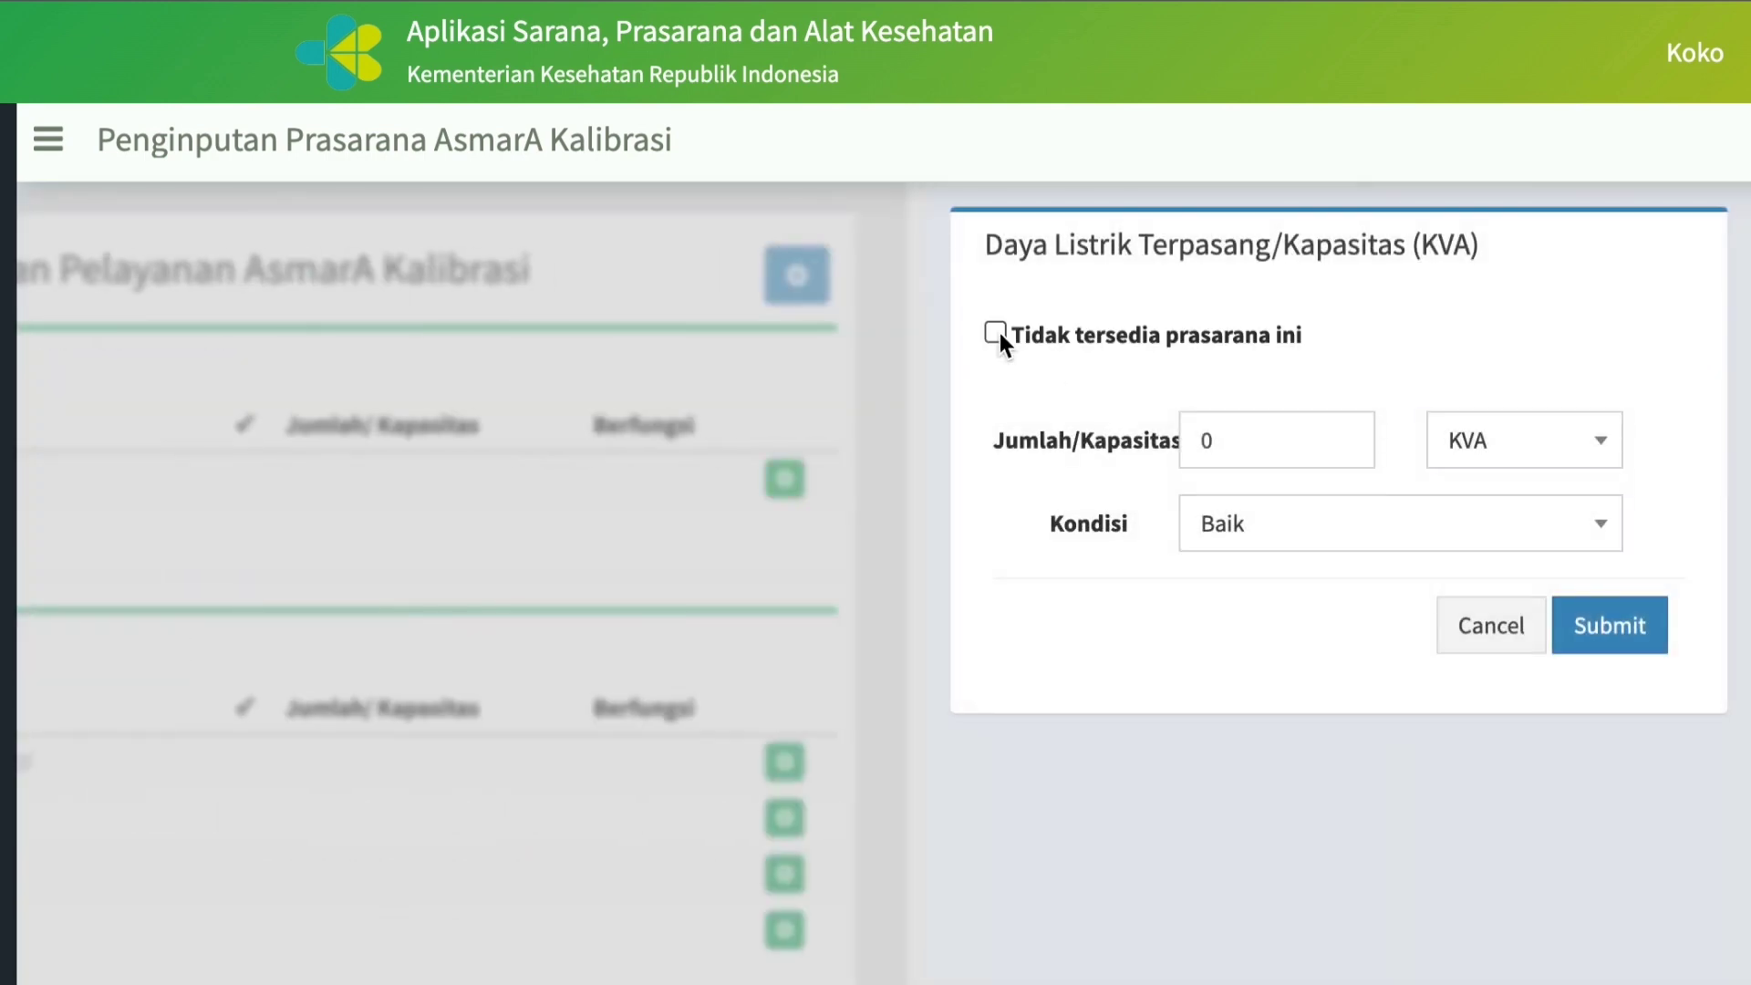
{"action": "left_click", "coordinate": [1241, 437]}
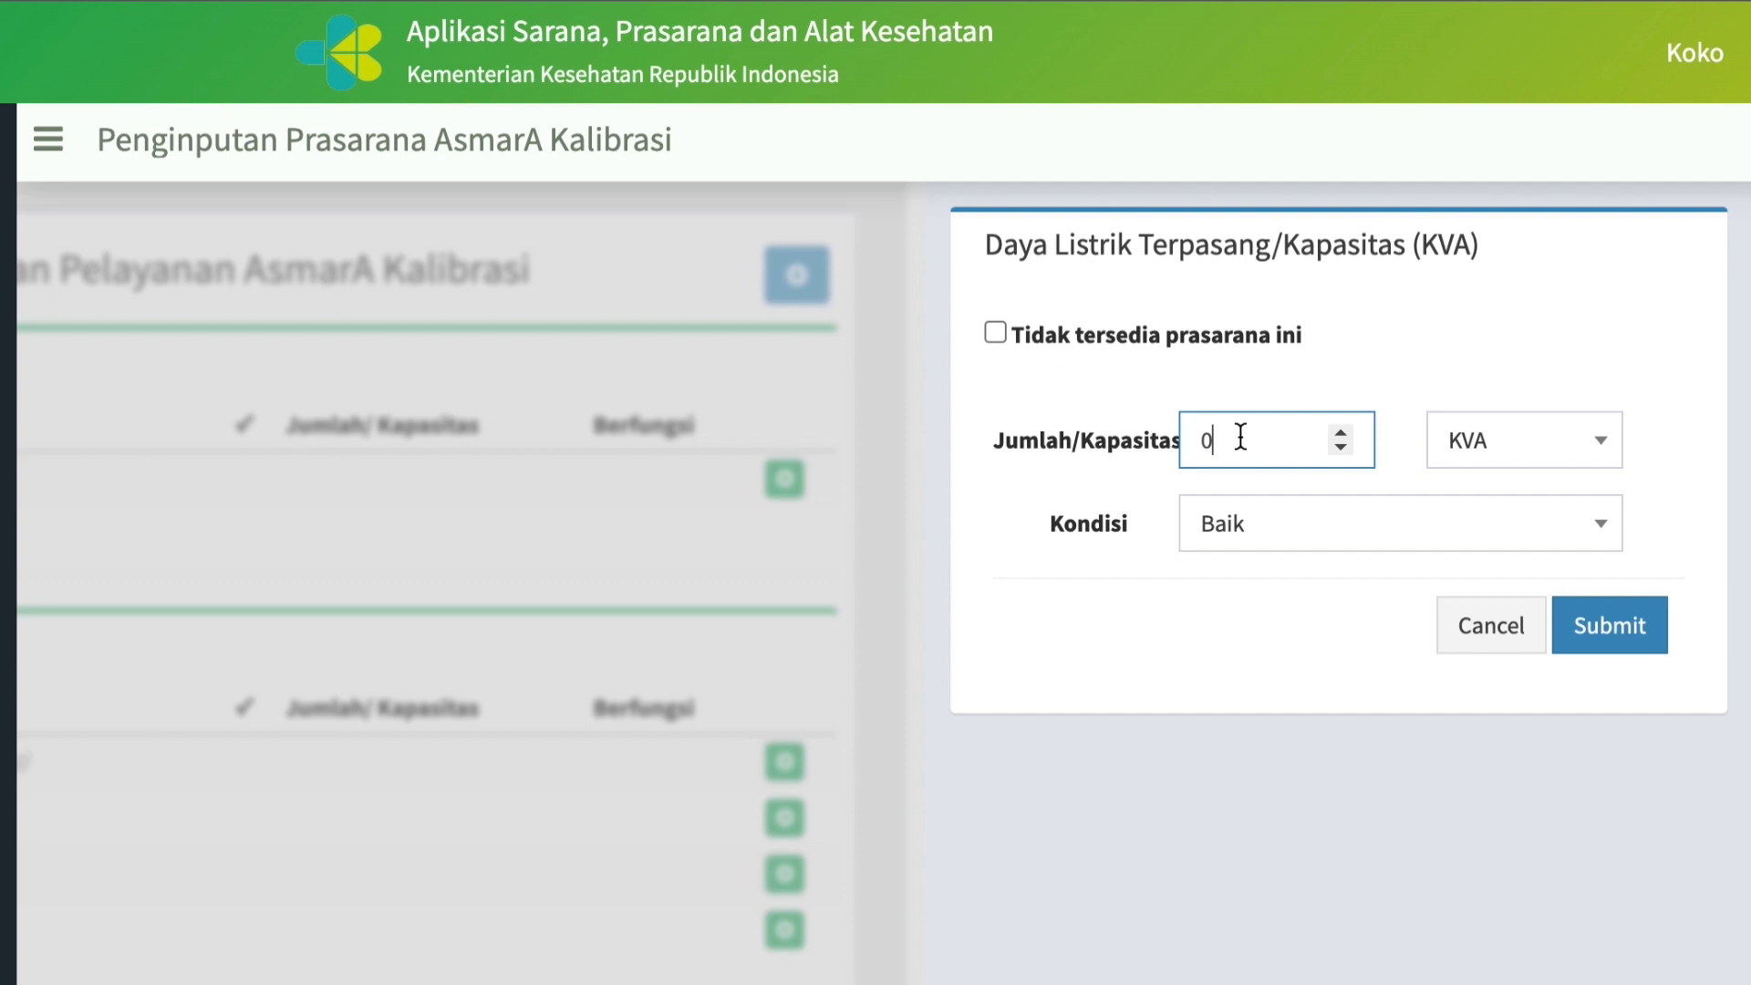
{"action": "type", "text": "1"}
{"action": "key", "text": "BackSpace"}
{"action": "key", "text": "BackSpace"}
{"action": "type", "text": "10000"}
Set the Daya Listrik record's Kondisi to Baik and its unit to KVA, and submit the record.
{"action": "left_click", "coordinate": [1608, 535]}
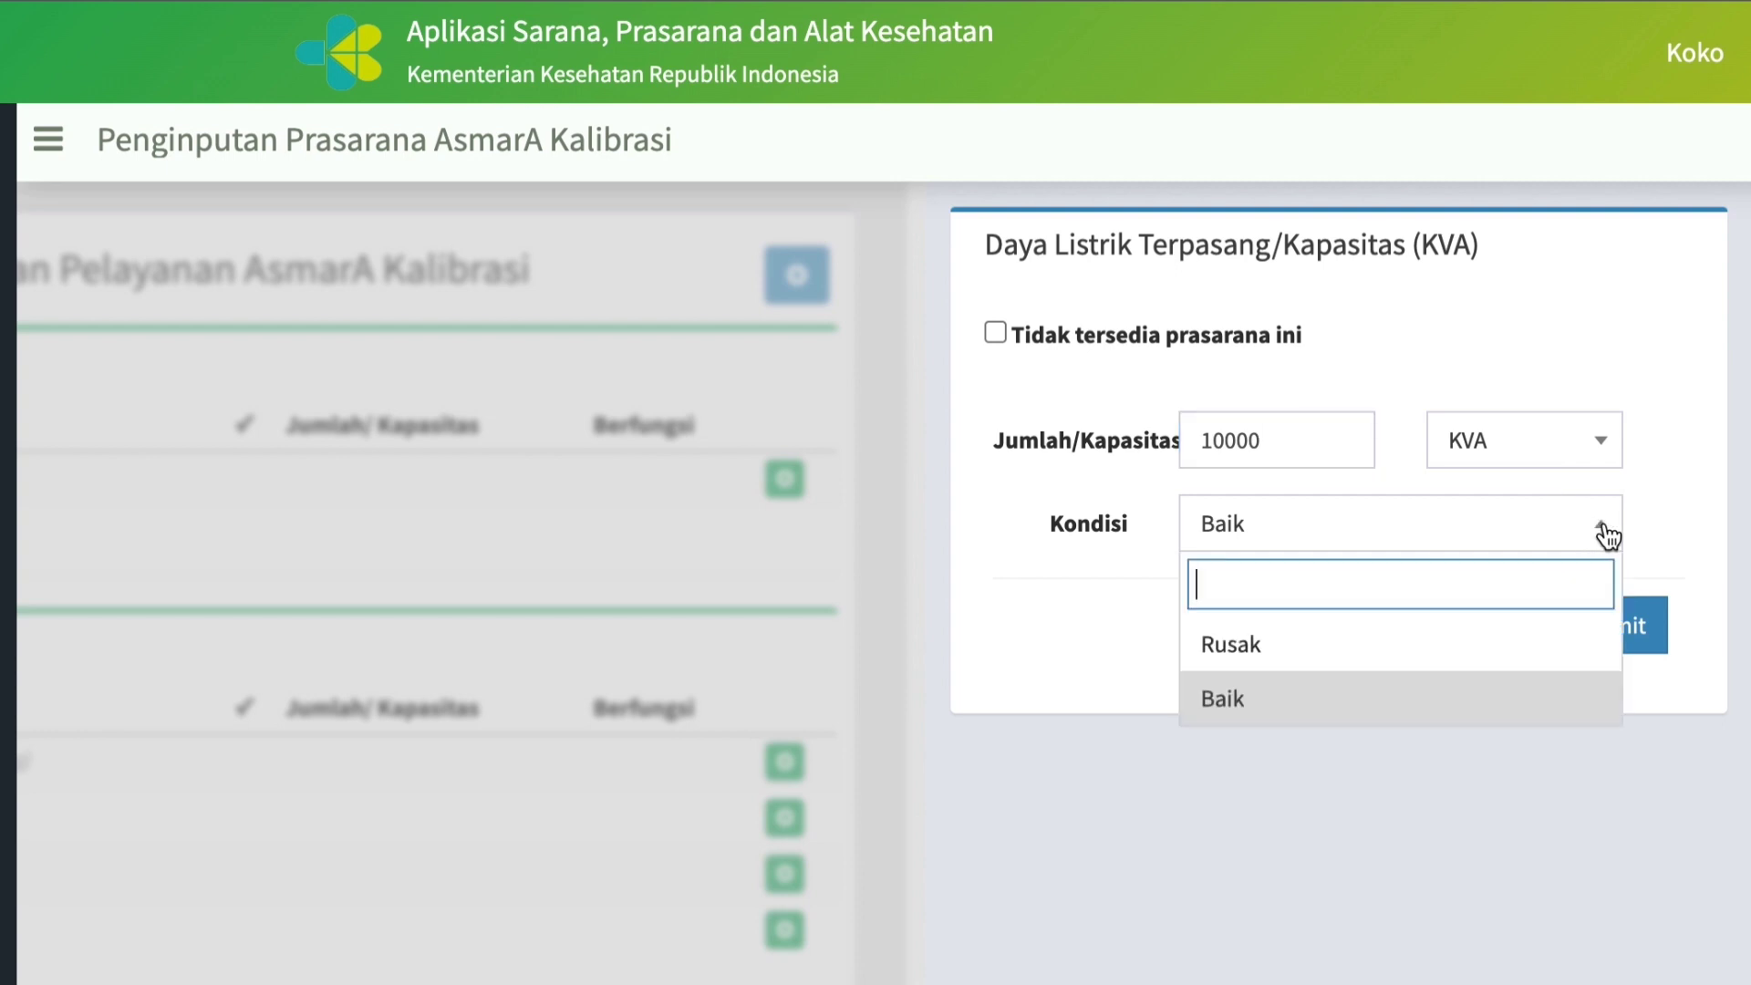
{"action": "left_click", "coordinate": [1212, 698]}
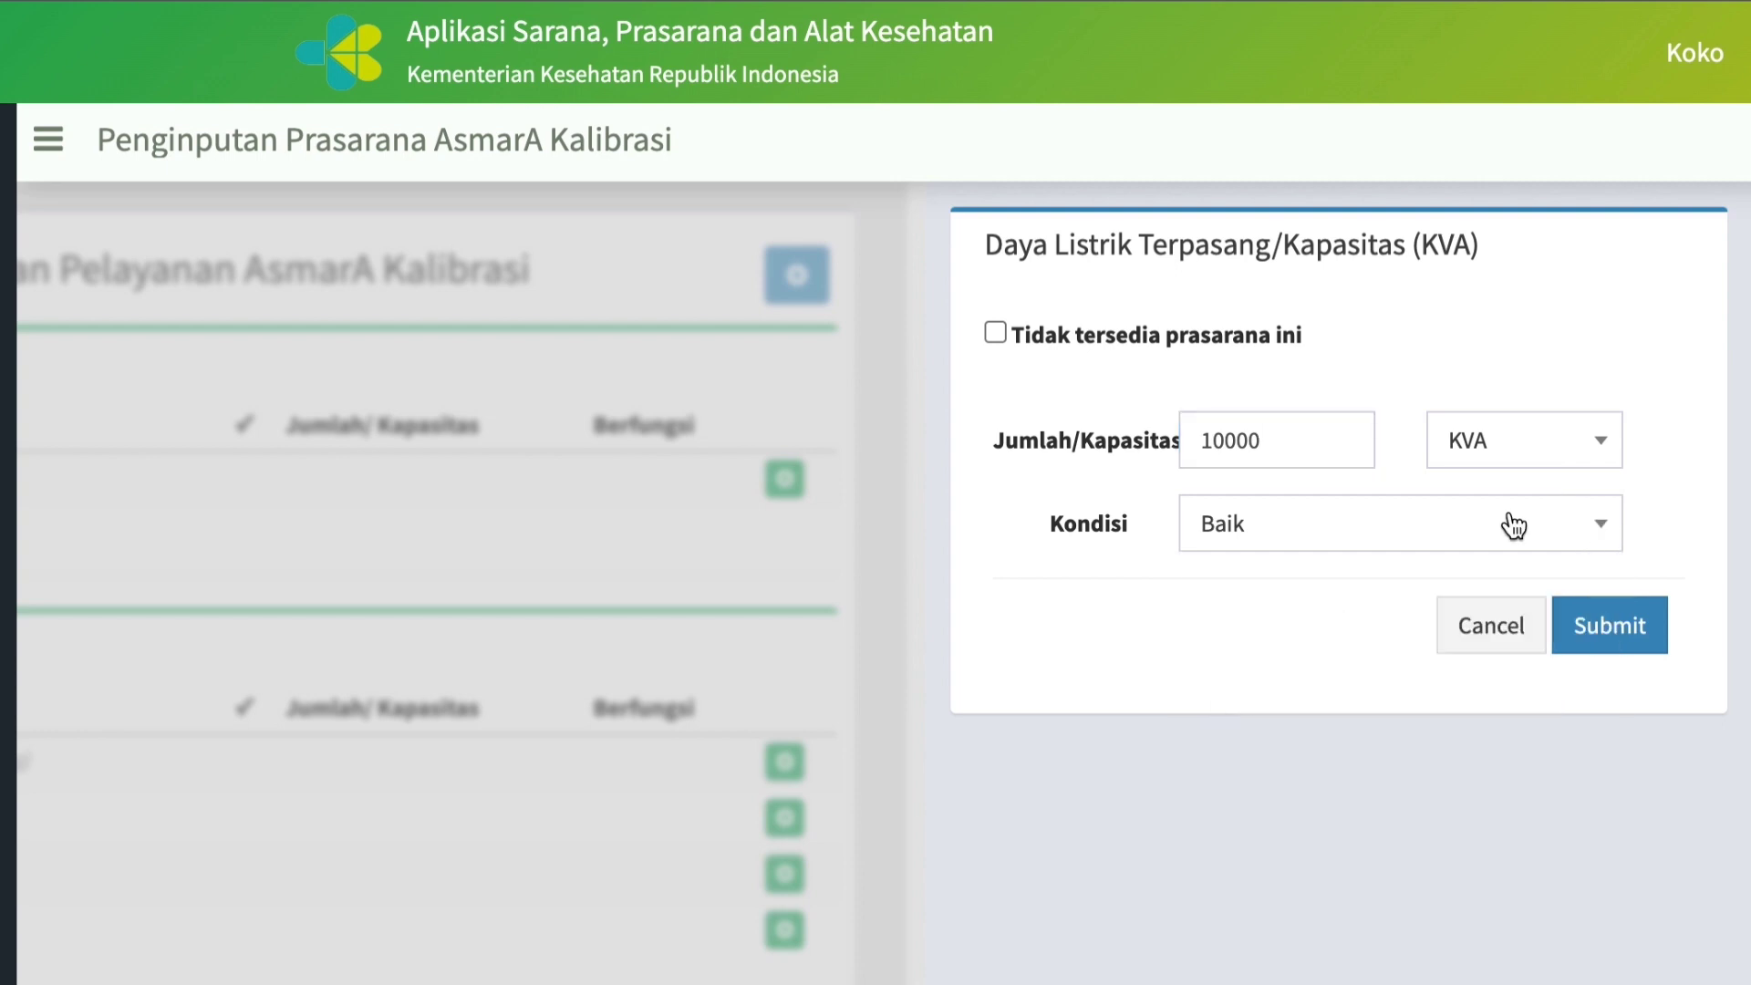
{"action": "left_click", "coordinate": [1613, 444]}
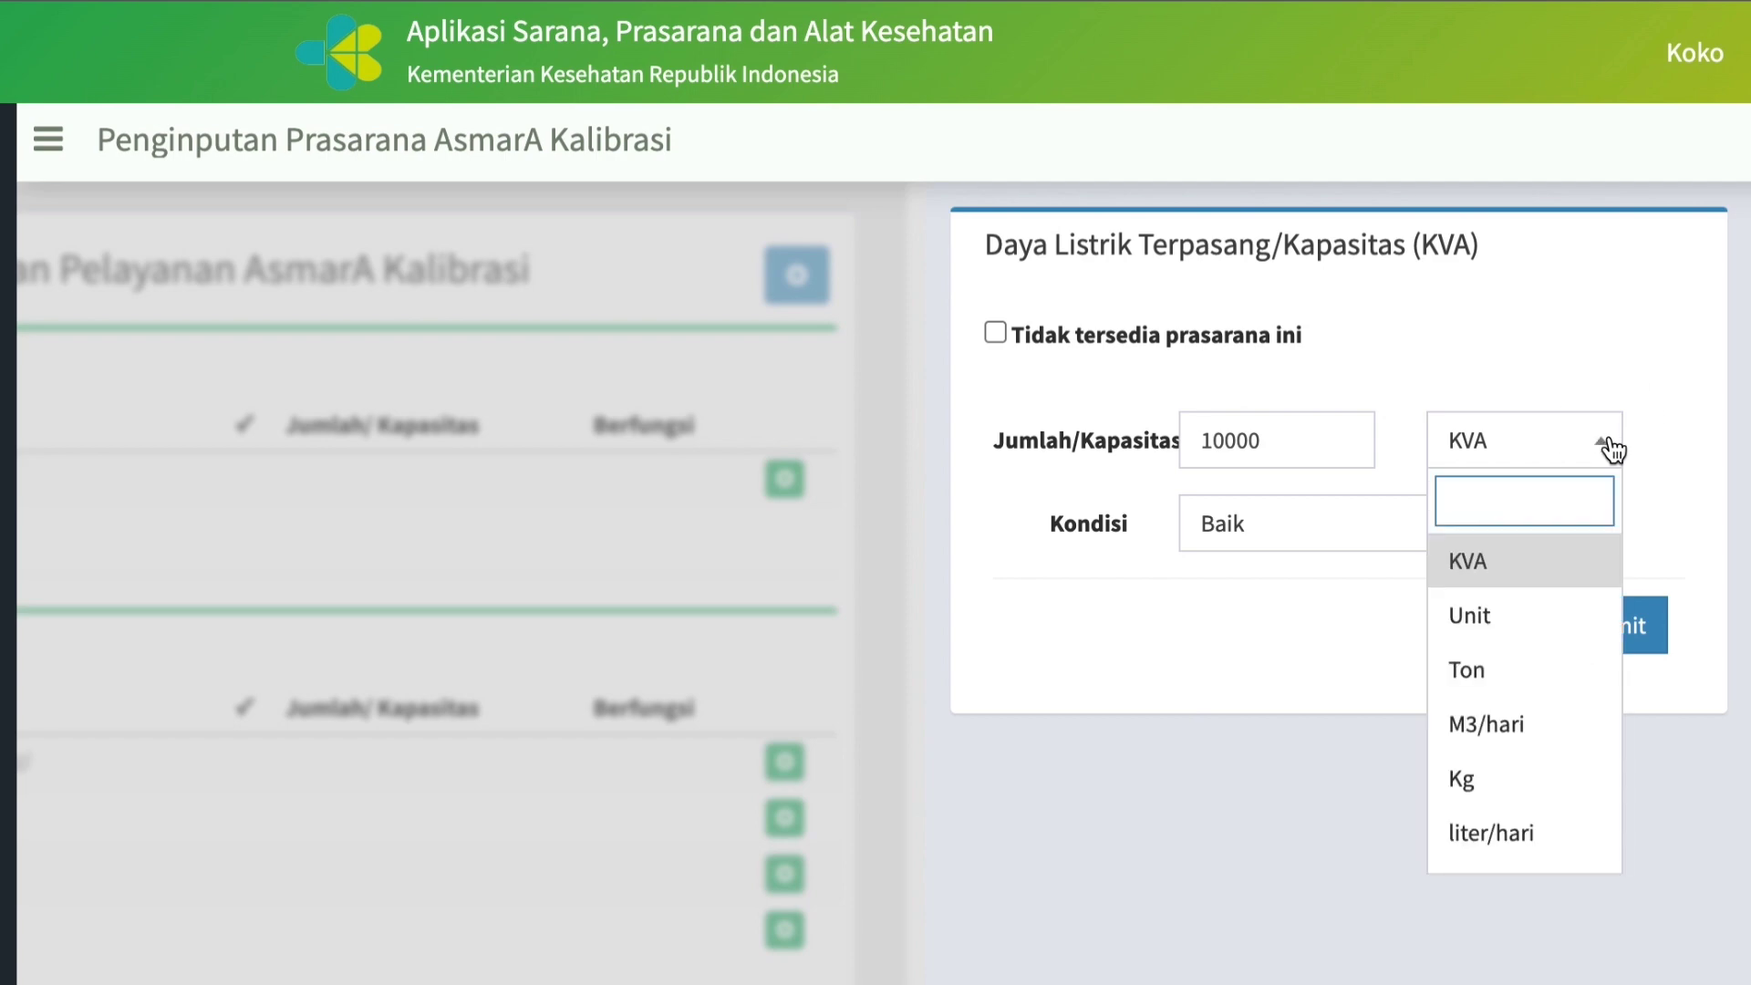
{"action": "left_click", "coordinate": [1492, 573]}
{"action": "left_click", "coordinate": [1672, 644]}
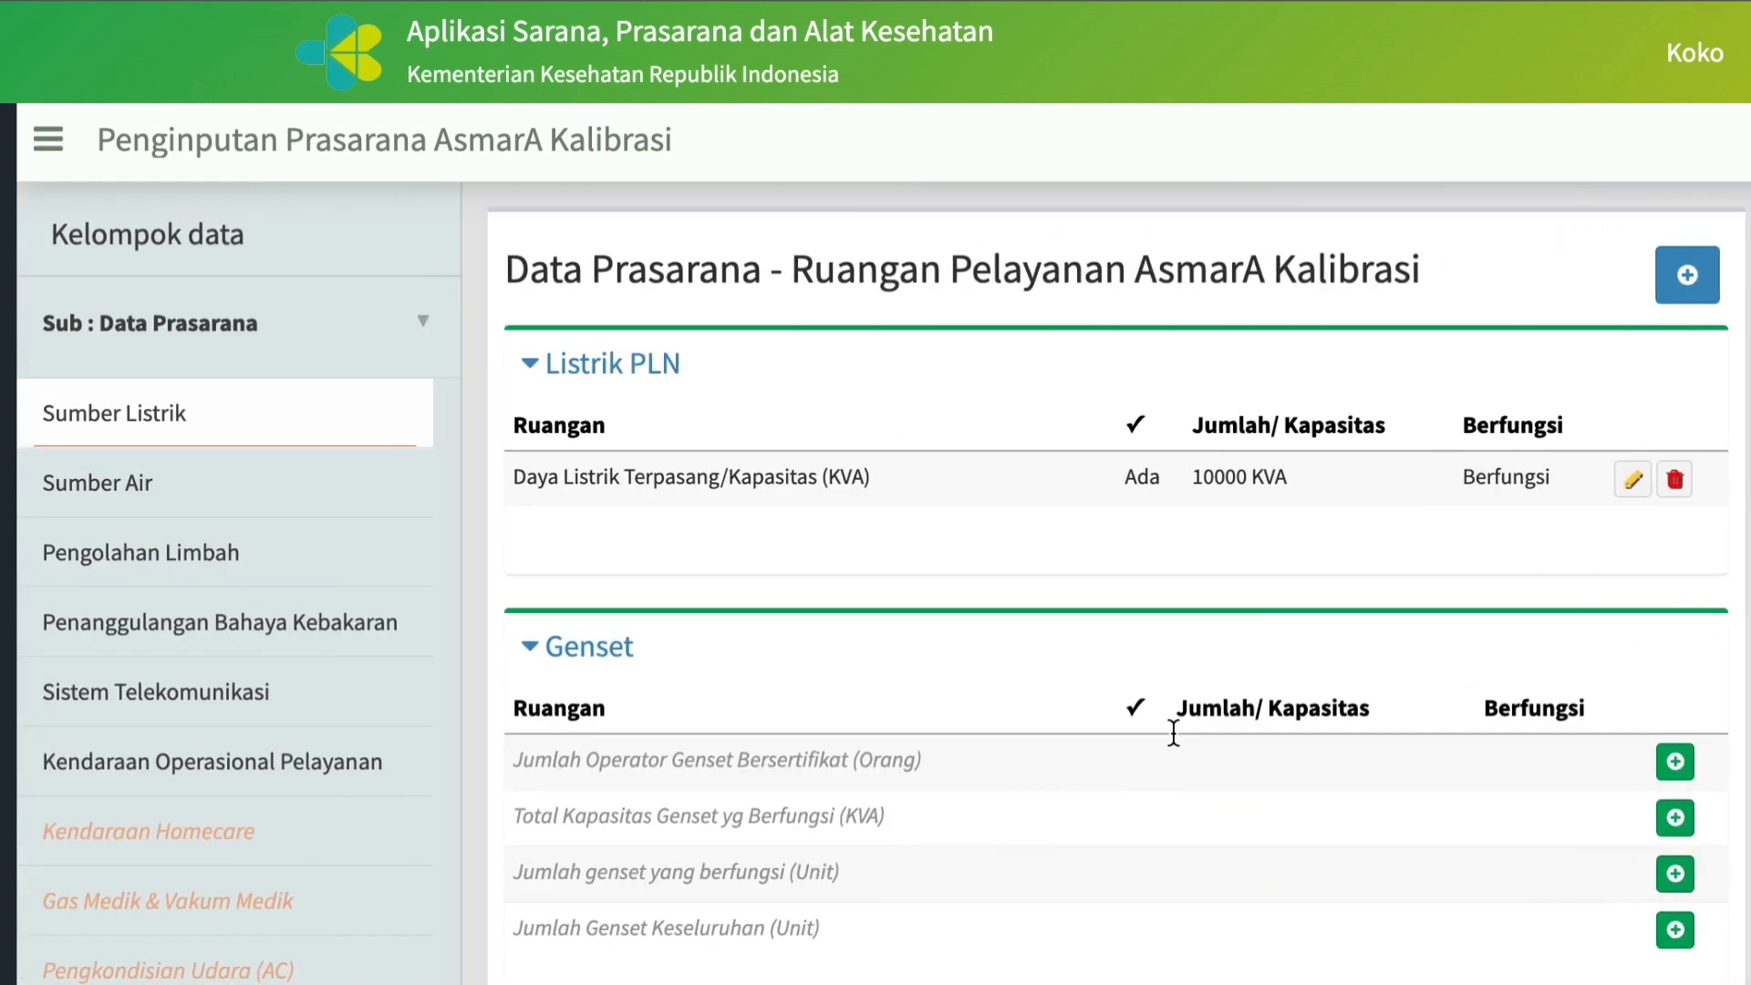
Record Jumlah Operator Genset Bersertifikat (Orang) under Genset as "Tidak tersedia prasarana ini".
{"action": "scroll", "coordinate": [1097, 765], "scroll_direction": "down", "scroll_amount": 1}
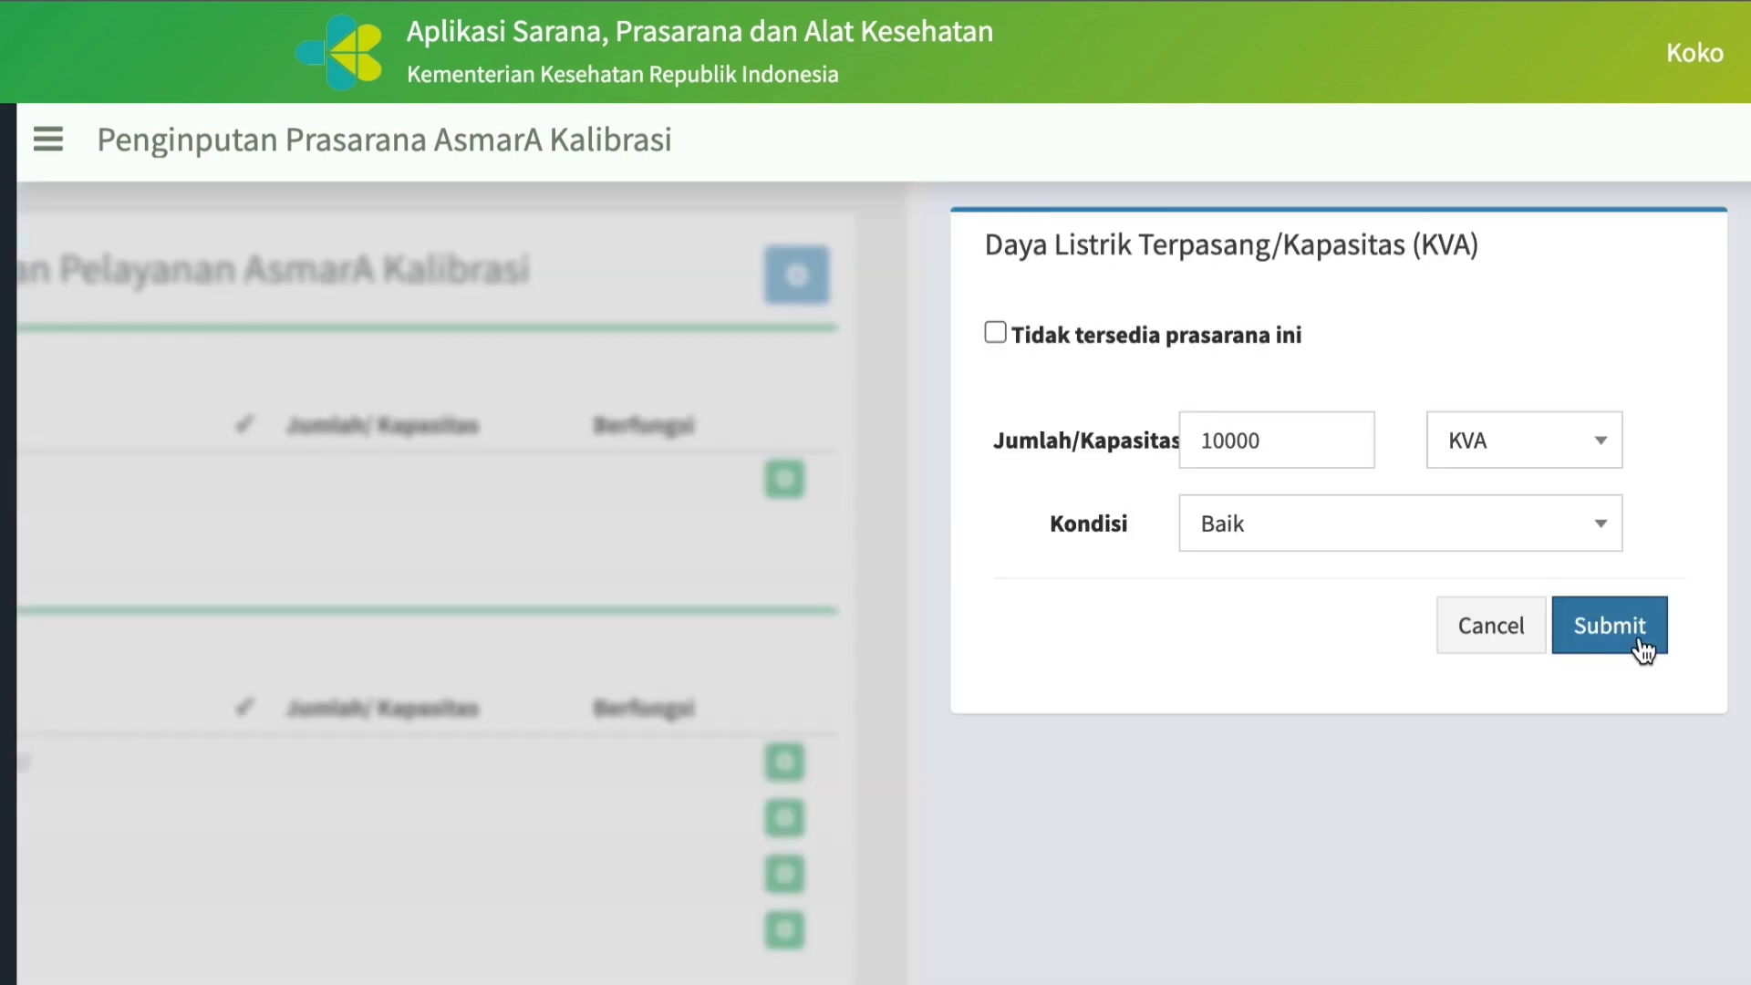
{"action": "left_click", "coordinate": [1639, 629]}
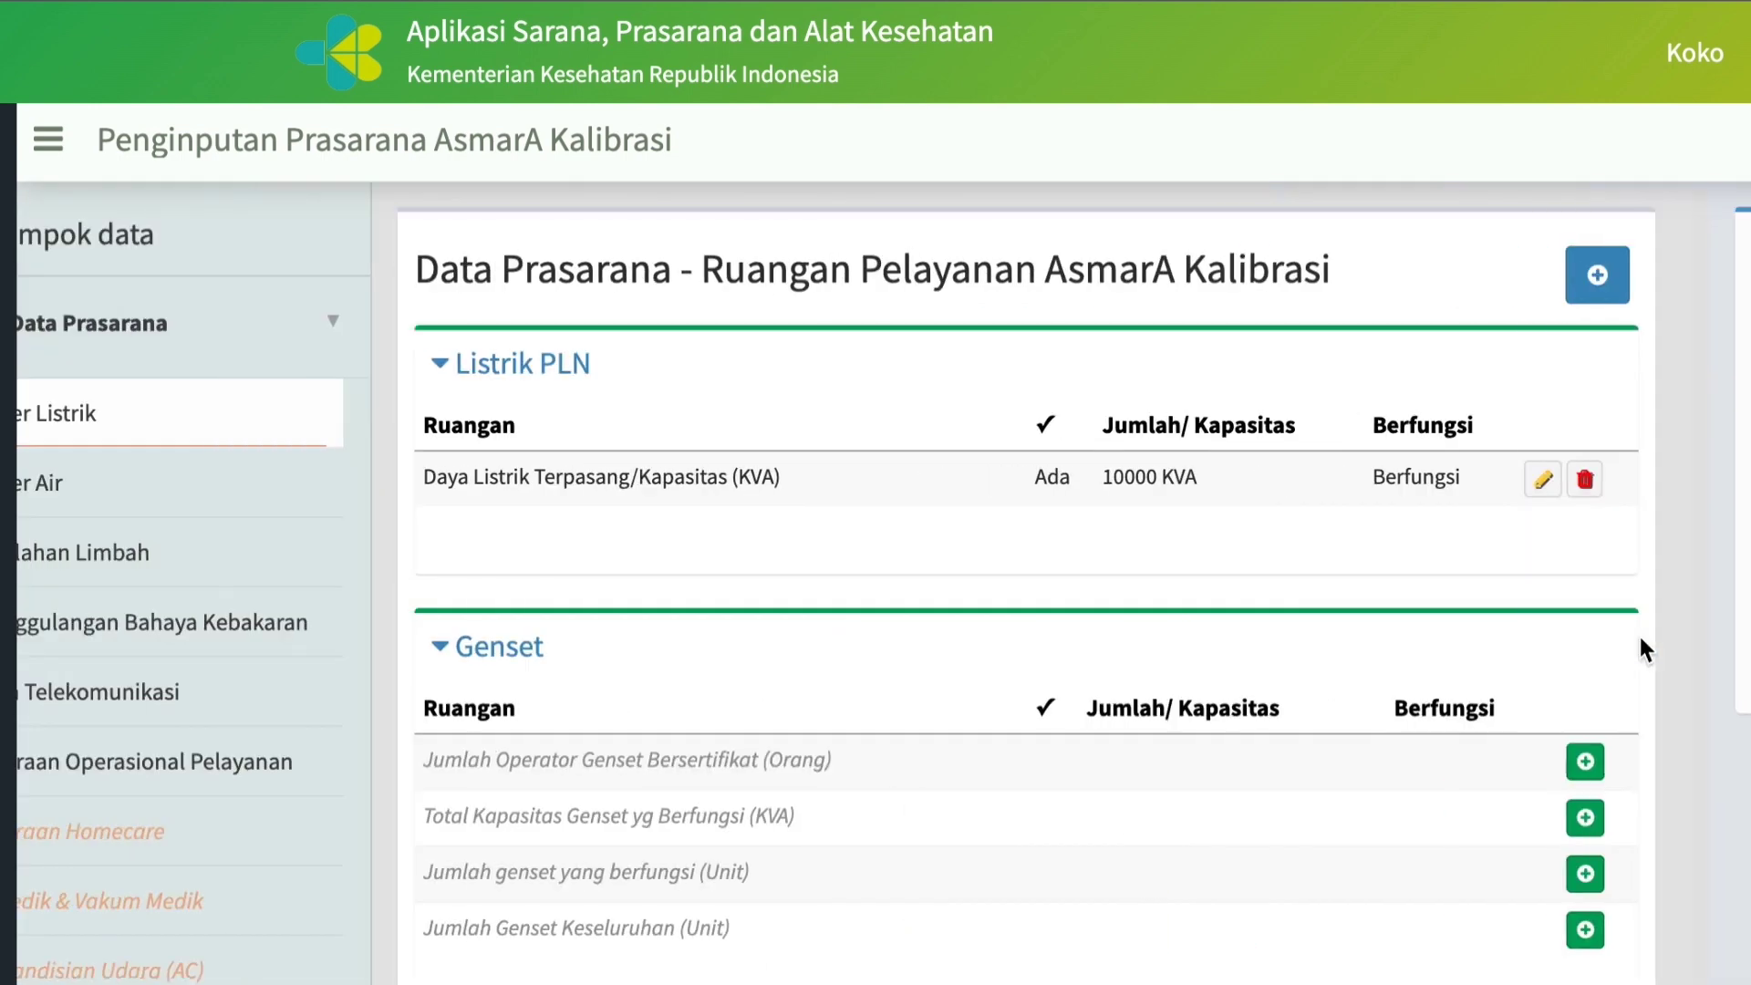
{"action": "scroll", "coordinate": [1092, 754], "scroll_direction": "down", "scroll_amount": 1}
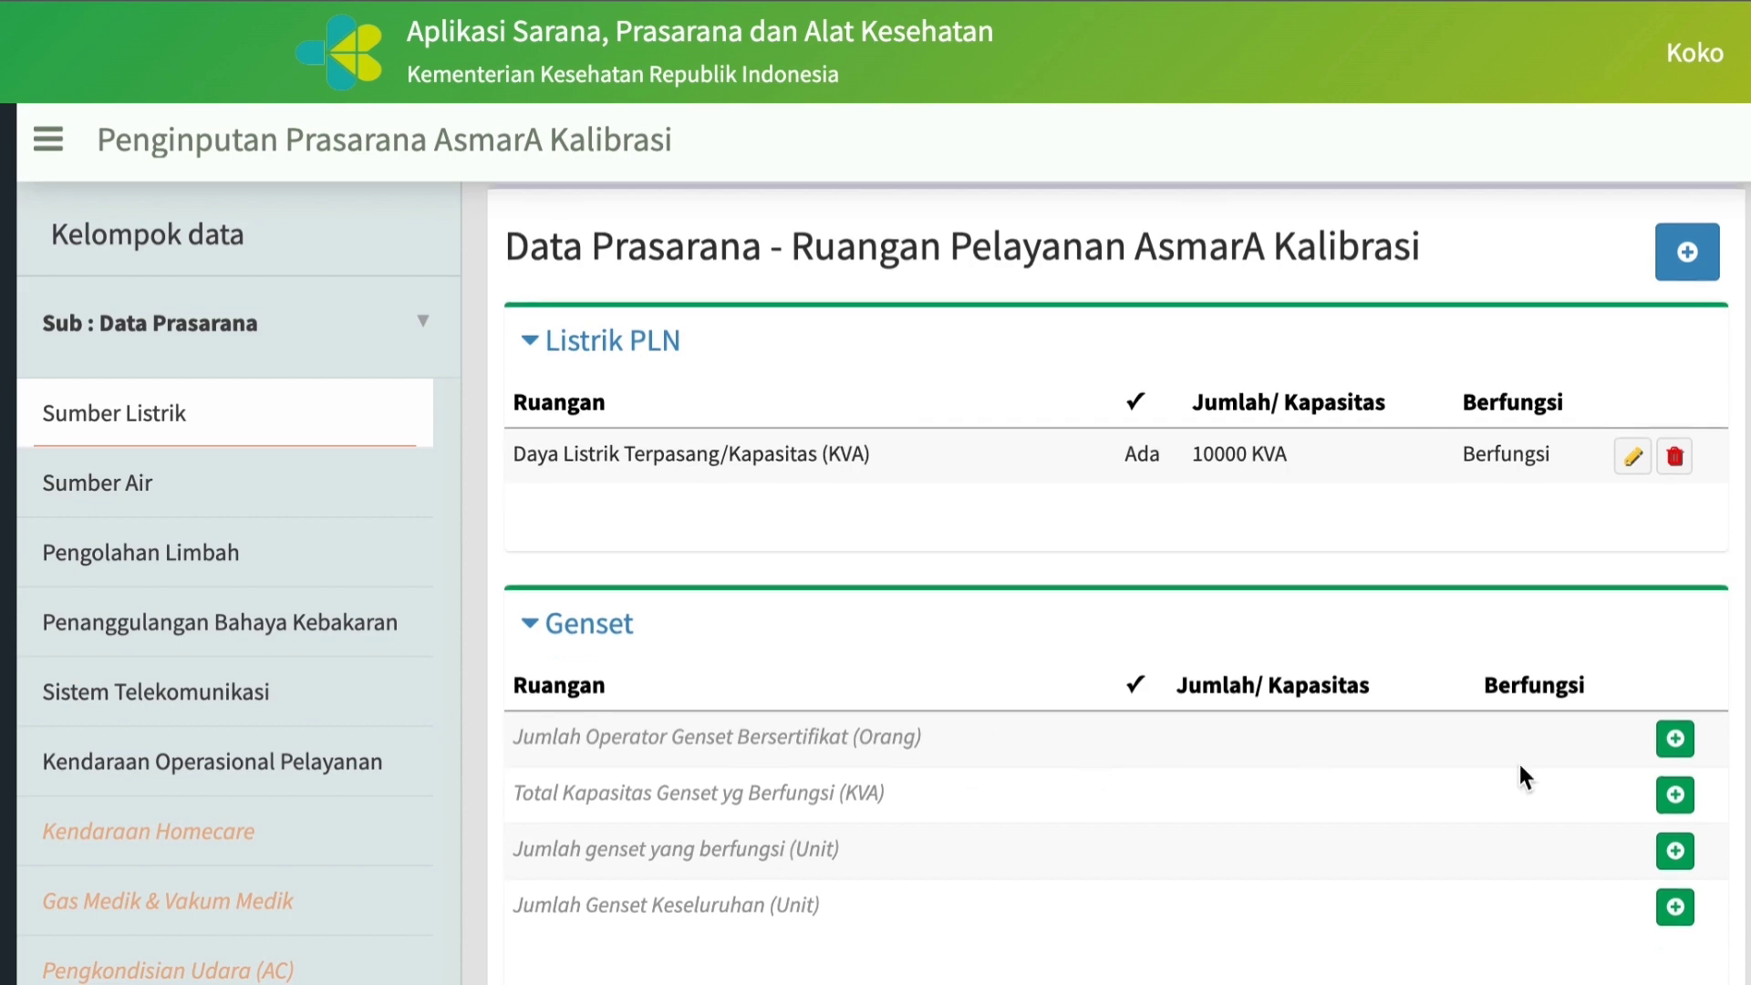
{"action": "left_click", "coordinate": [1676, 738]}
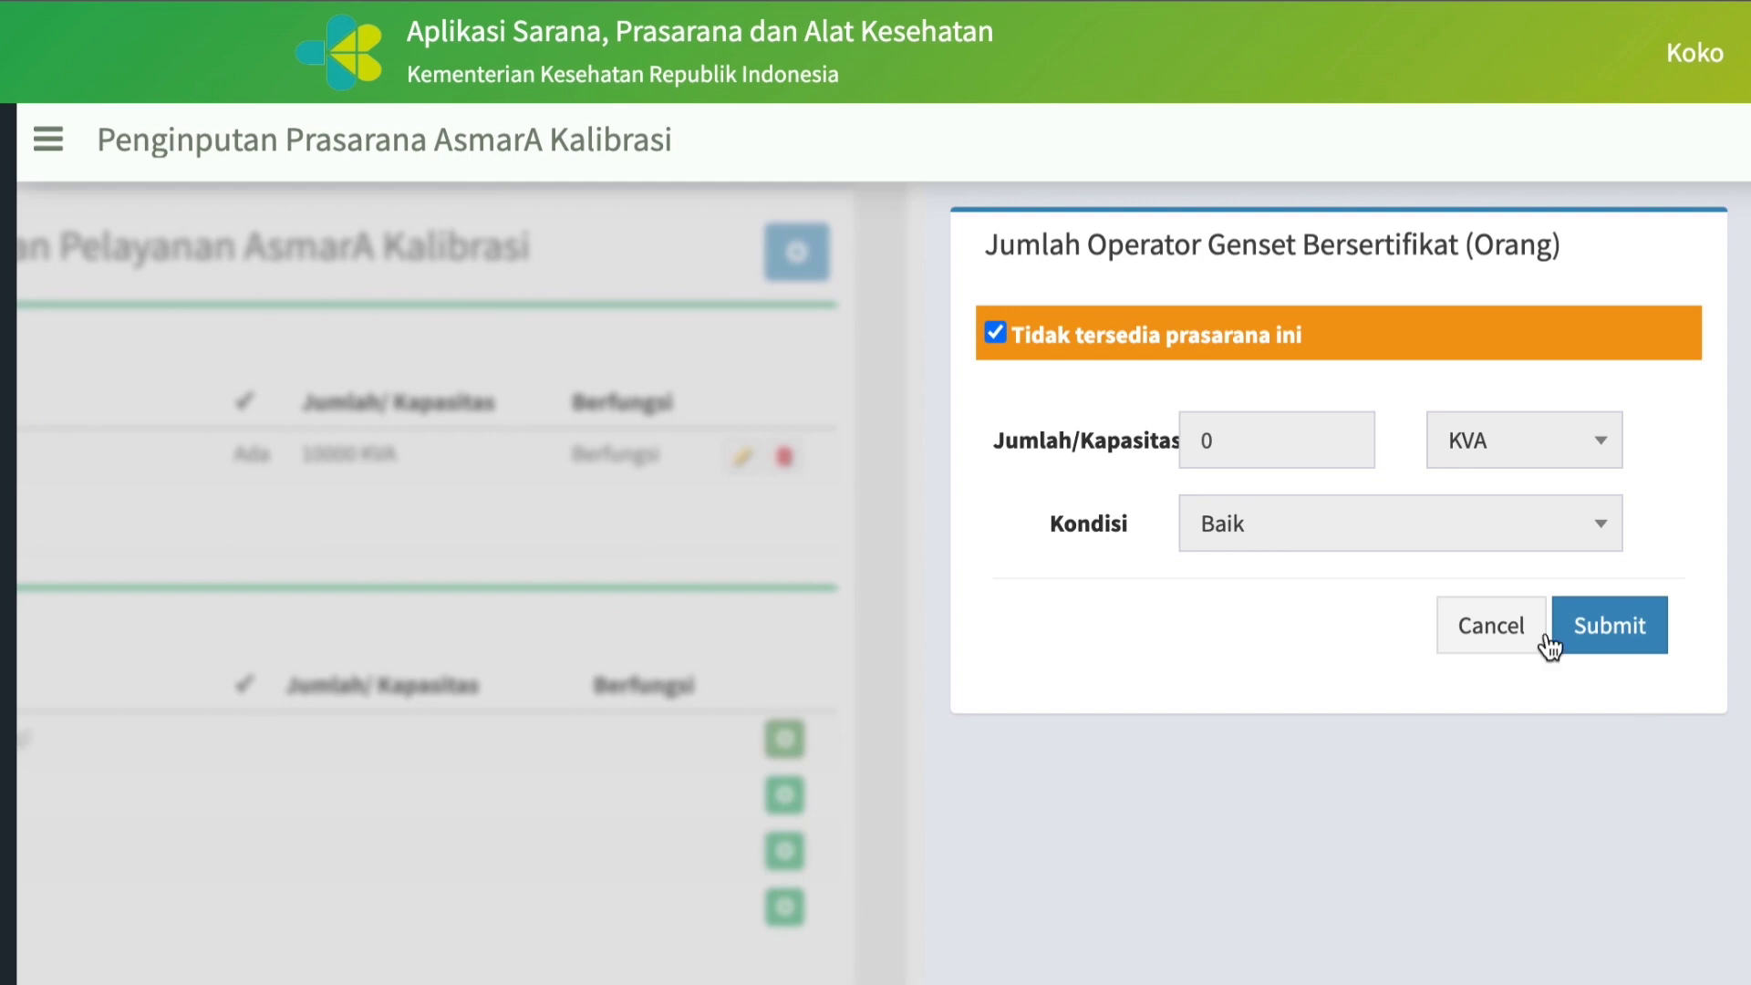
{"action": "left_click", "coordinate": [1610, 645]}
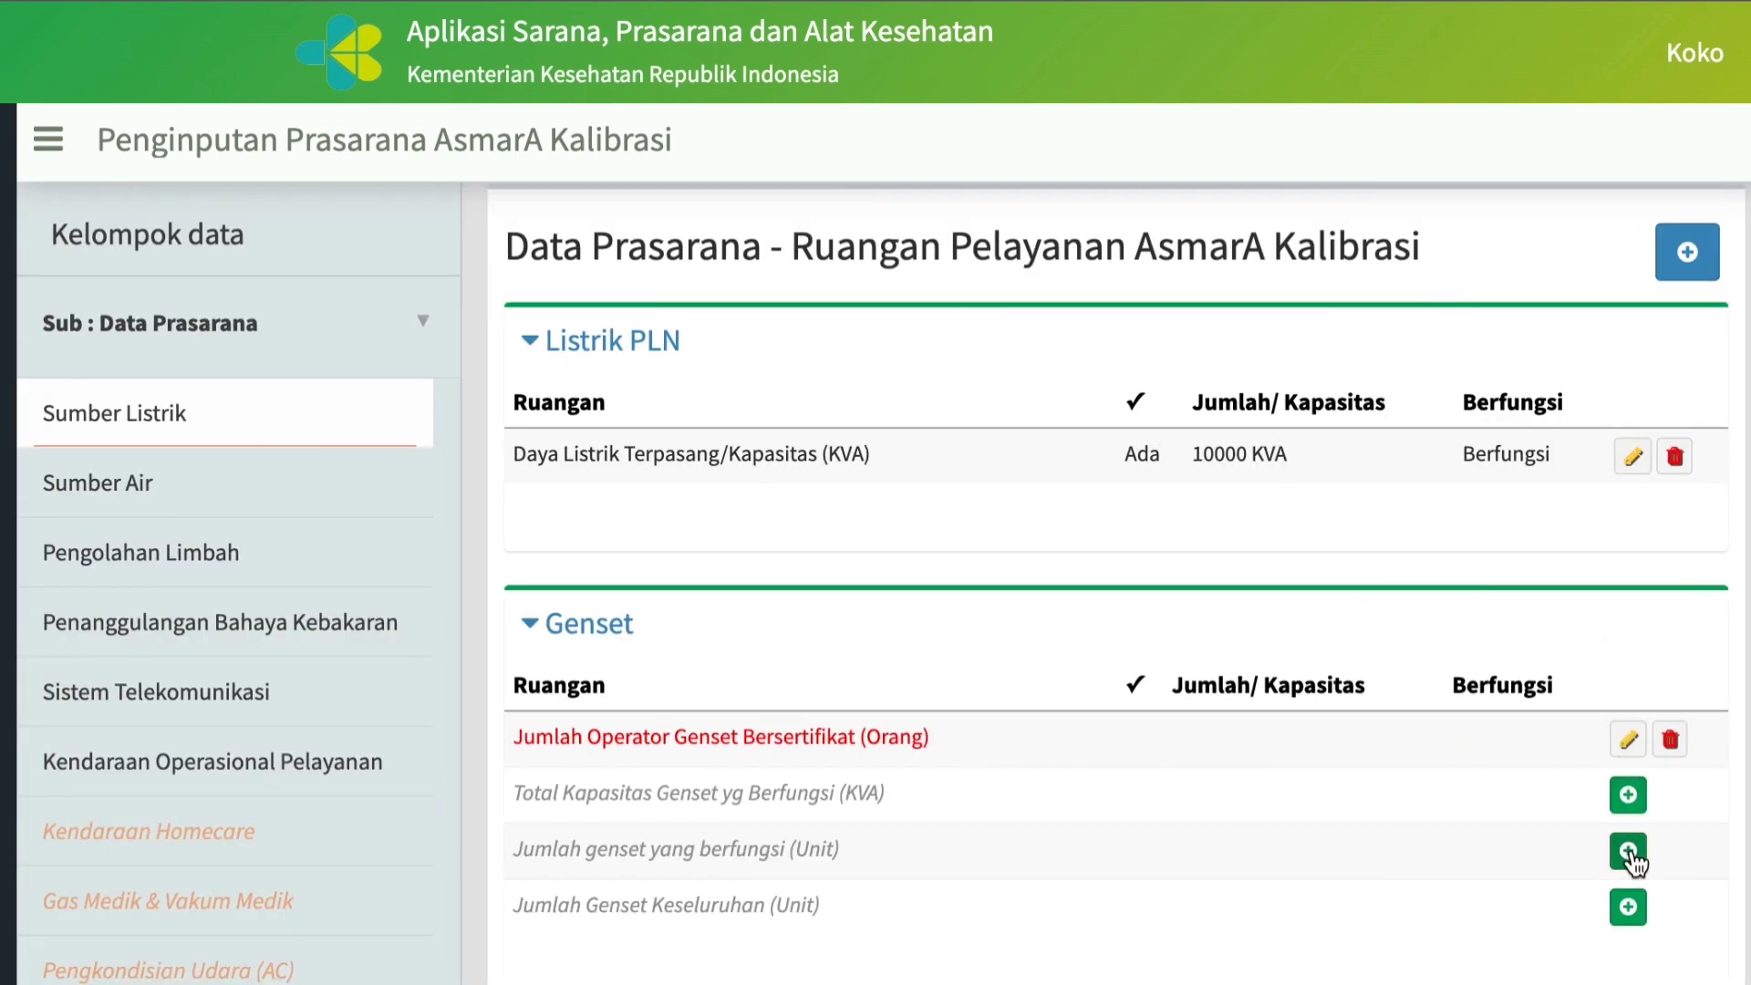
Record Jumlah genset yang berfungsi, Total Kapasitas Genset yg Berfungsi and Jumlah Genset Keseluruhan as "Tidak tersedia prasarana ini".
{"action": "left_click", "coordinate": [1629, 851]}
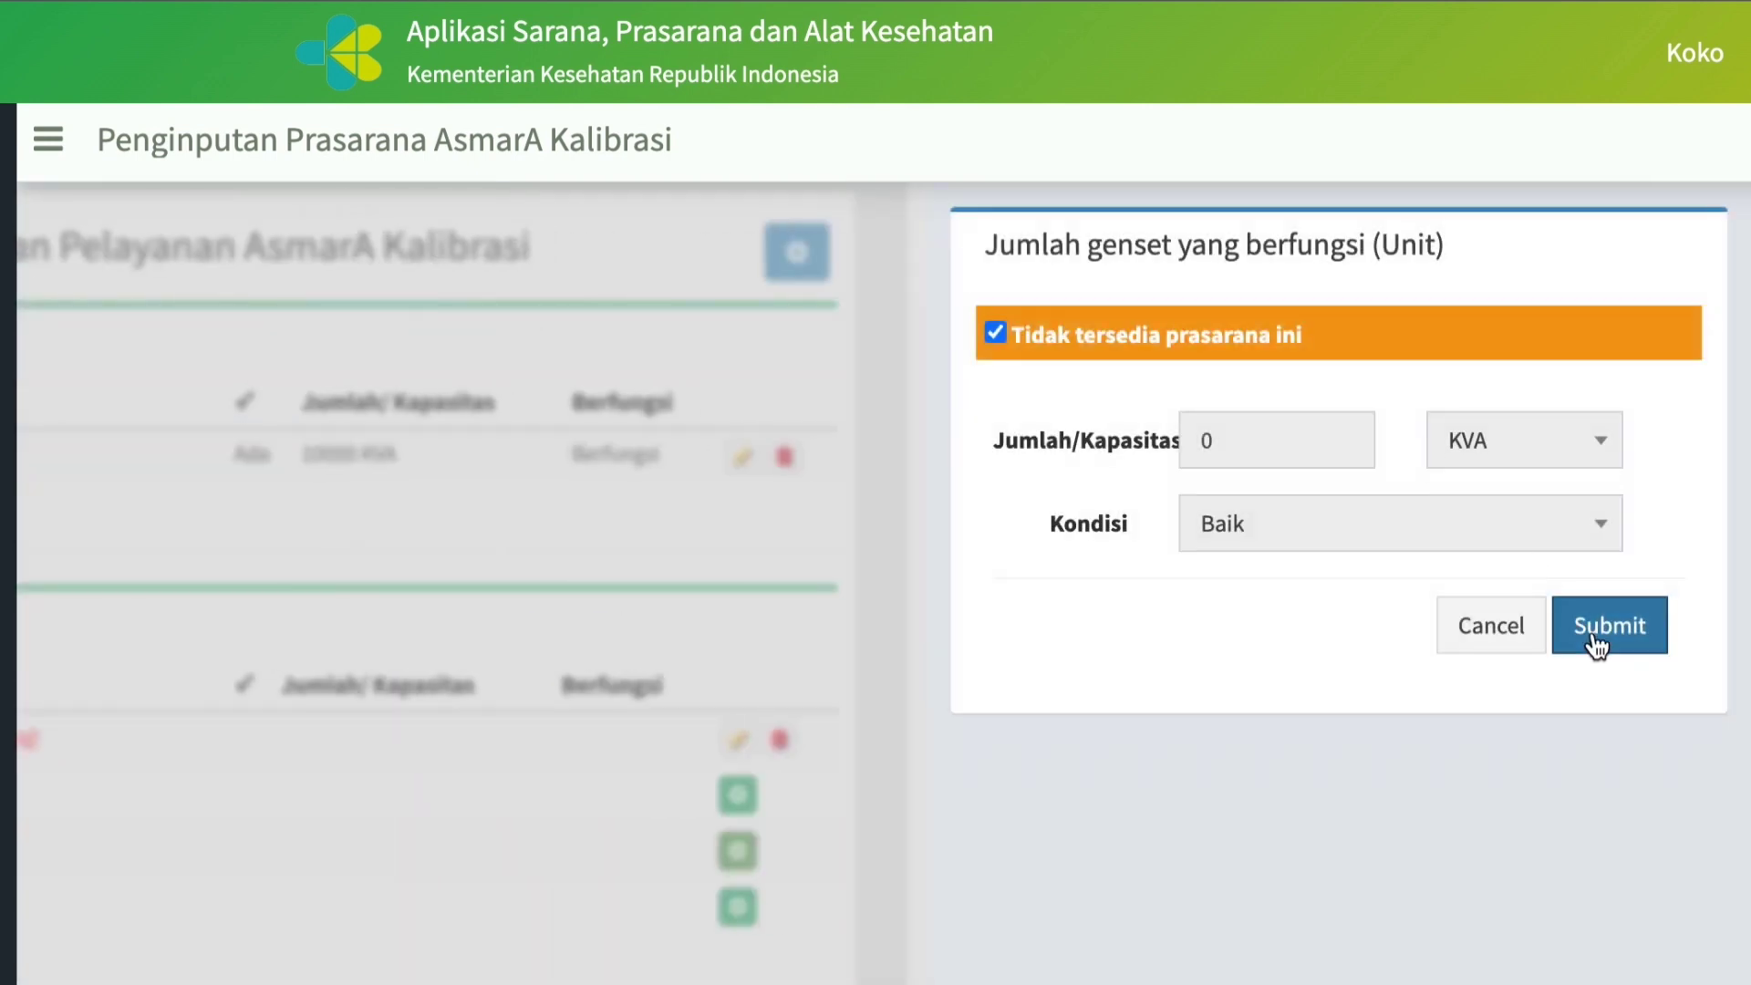
{"action": "left_click", "coordinate": [1595, 638]}
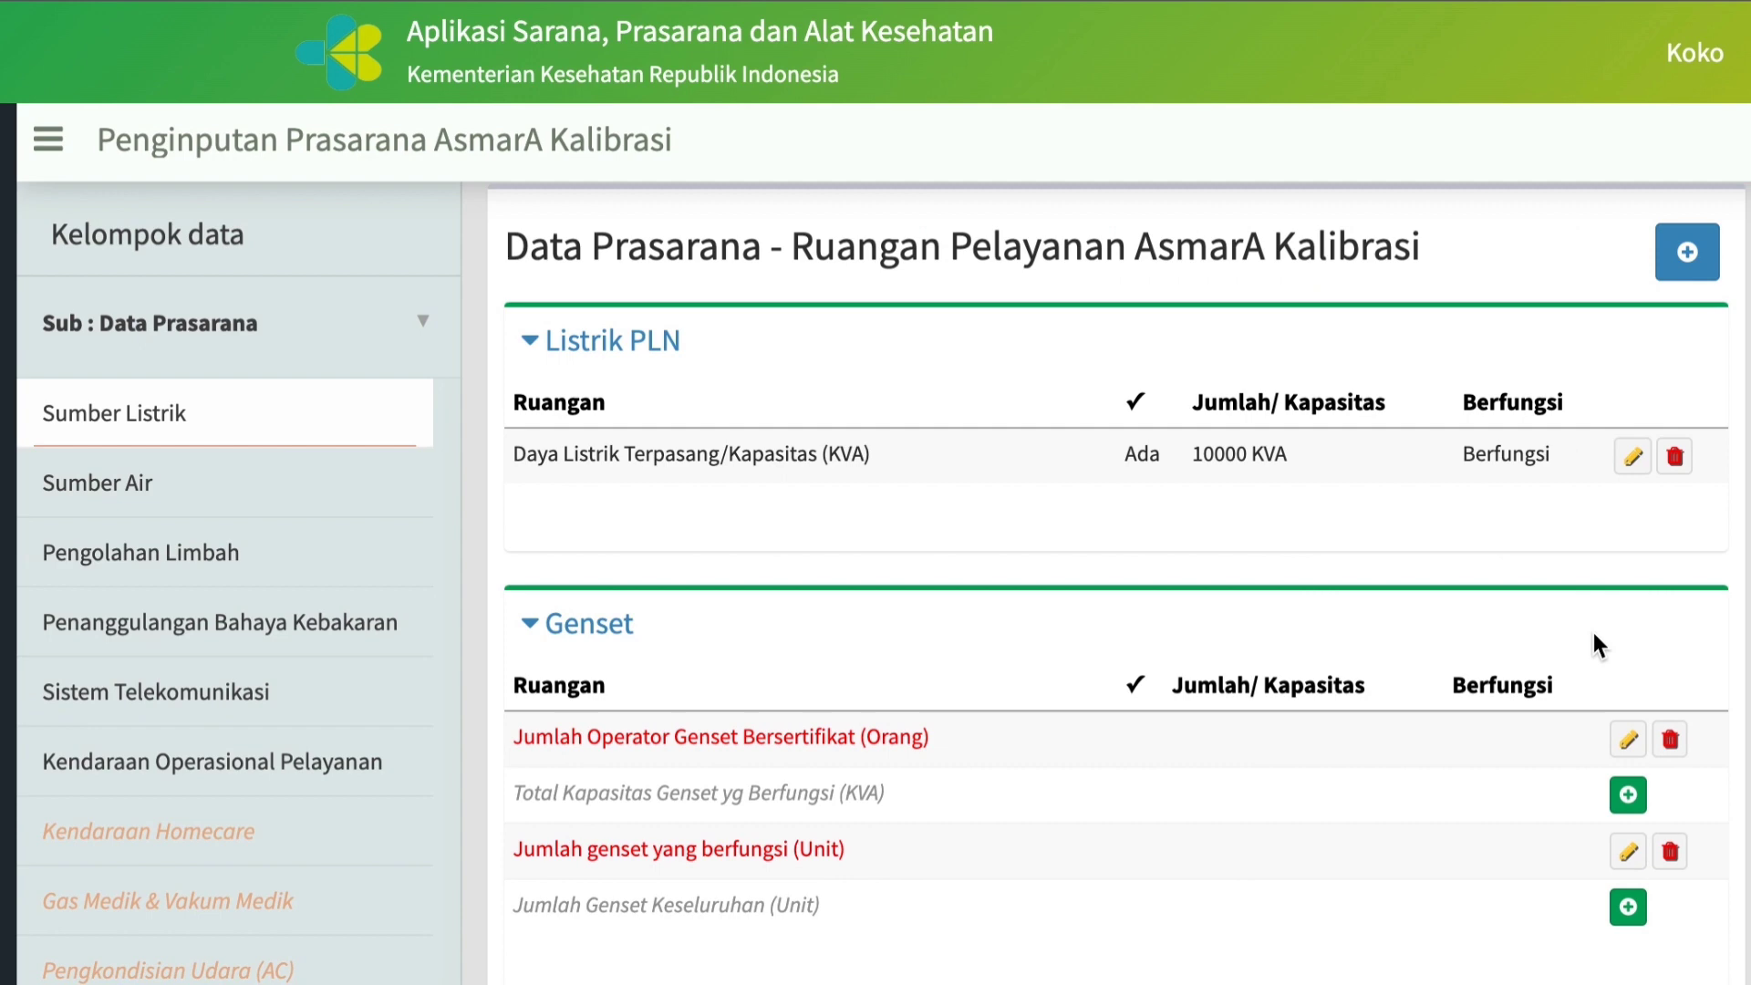
{"action": "left_click", "coordinate": [1628, 795]}
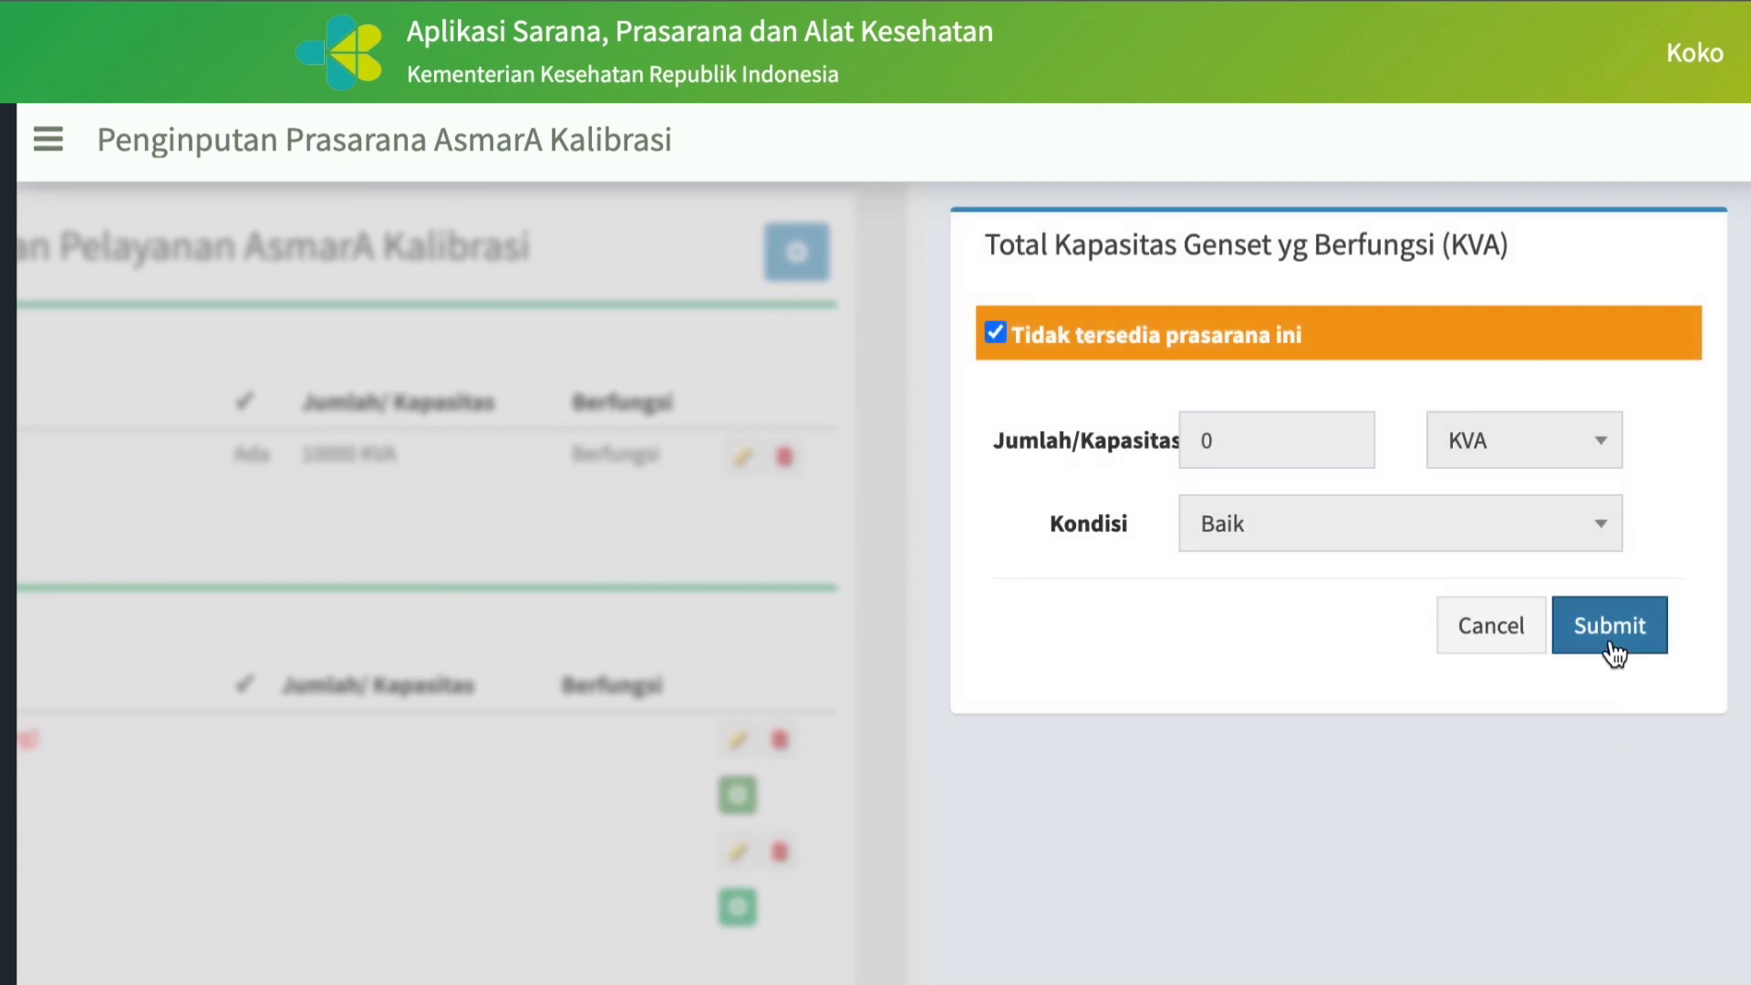
{"action": "left_click", "coordinate": [1611, 638]}
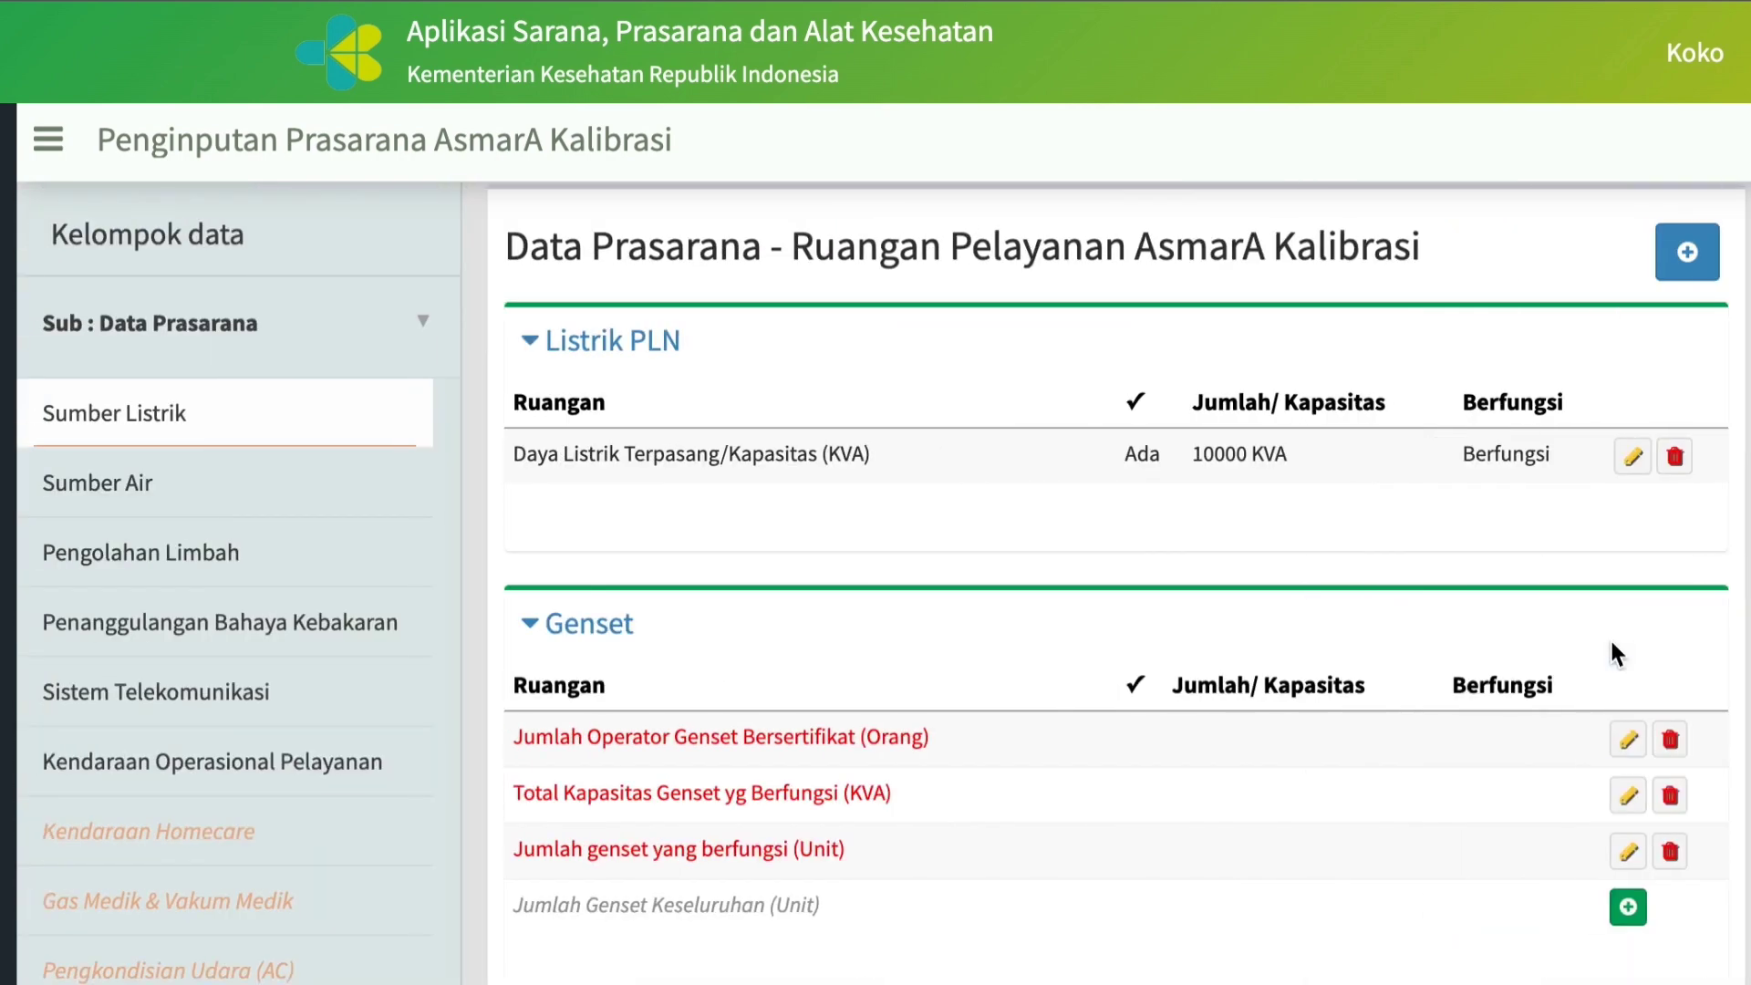
{"action": "left_click", "coordinate": [1634, 909]}
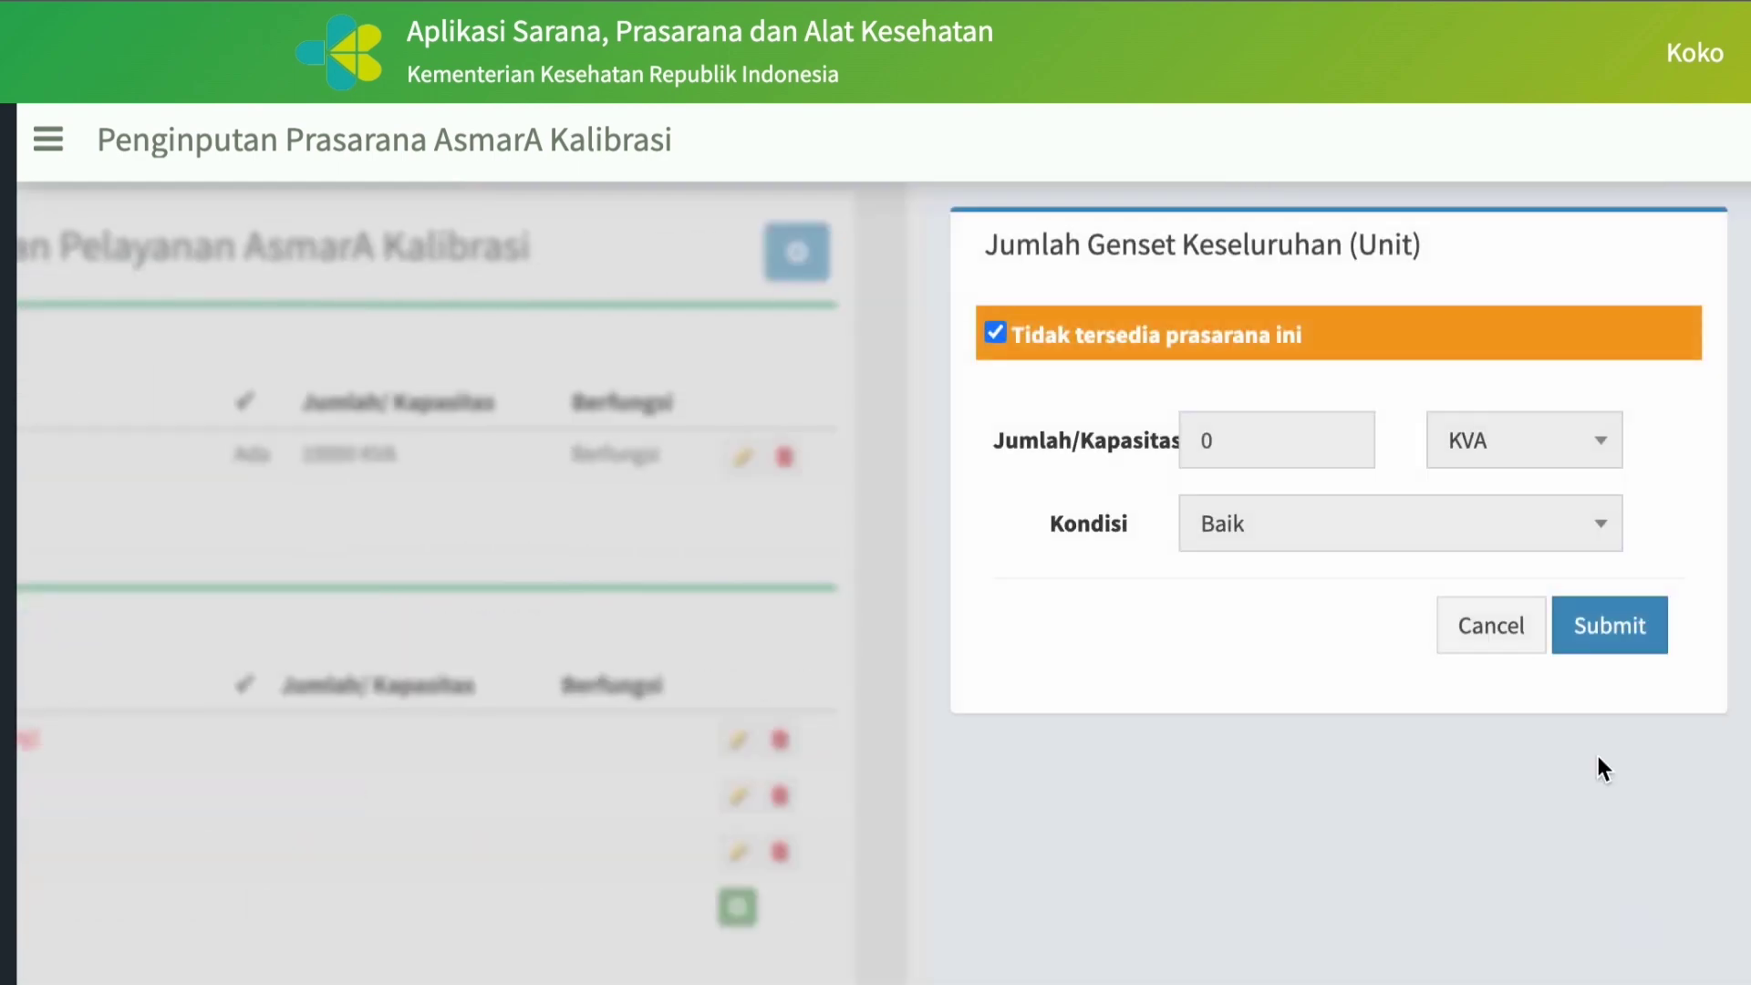
{"action": "left_click", "coordinate": [1609, 626]}
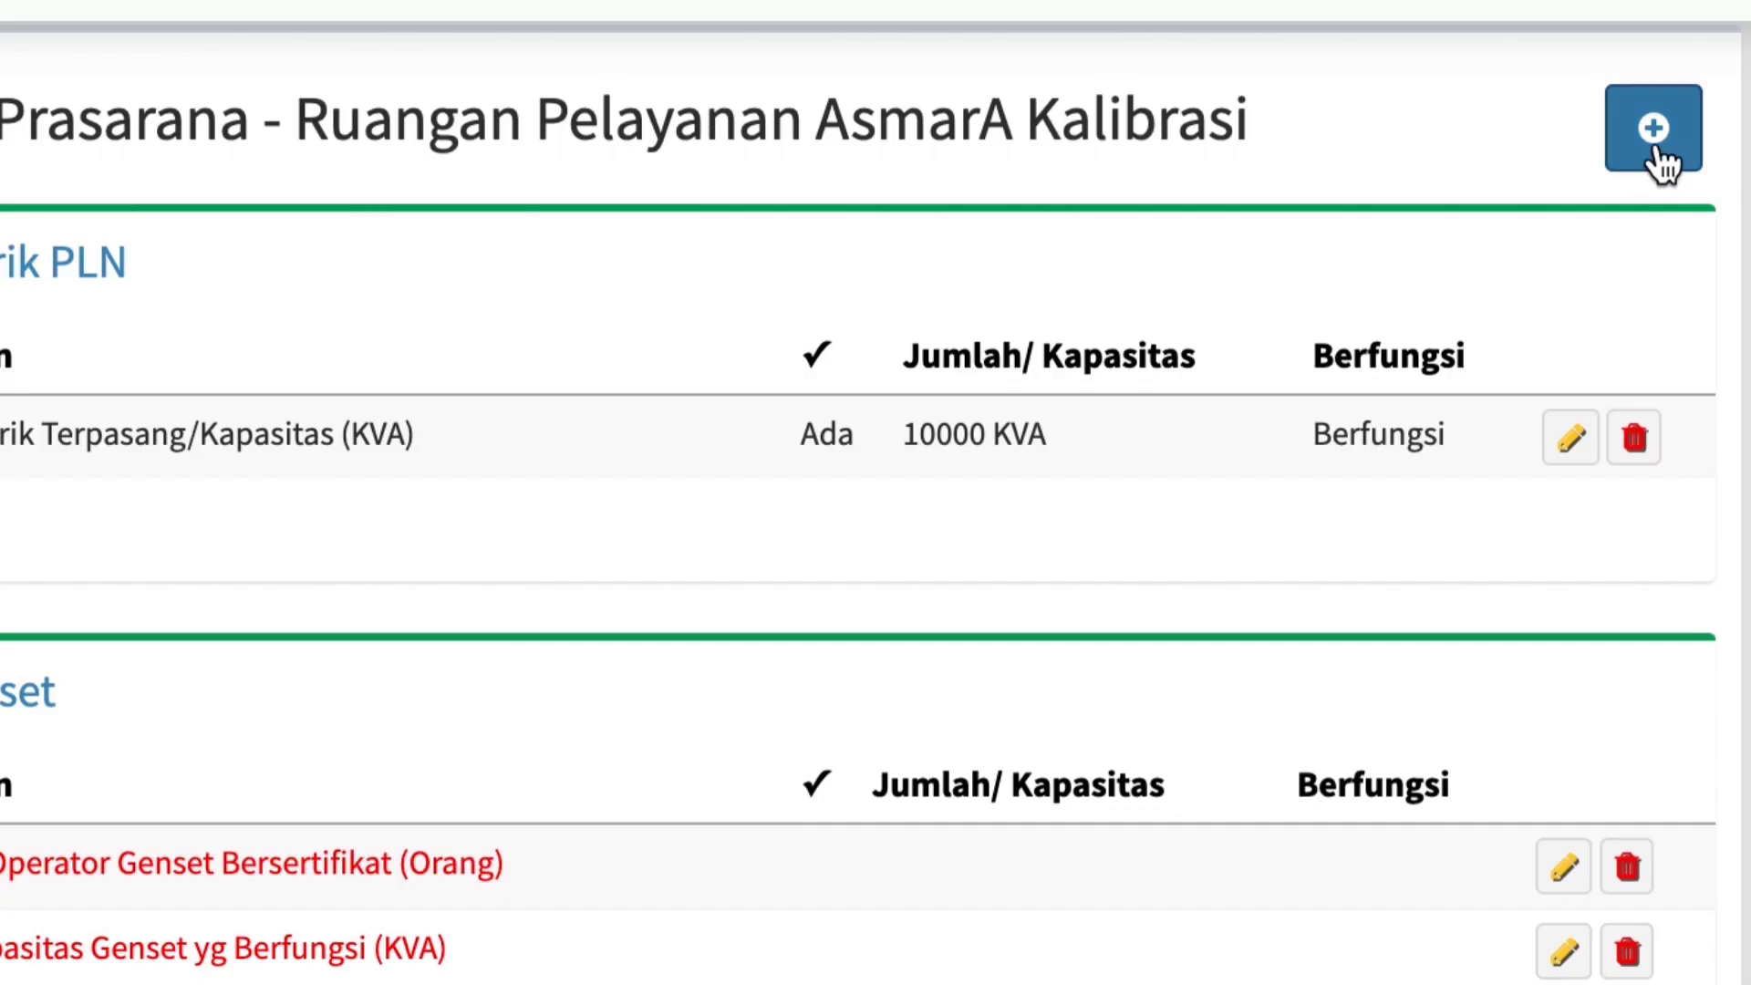
Add the UPS items Total Kapasitas UPS yg berfungsi, Jumlah UPS Keseluruhan and Jumlah UPS yang berfungsi to the Sumber Listrik data.
{"action": "left_click", "coordinate": [1688, 254]}
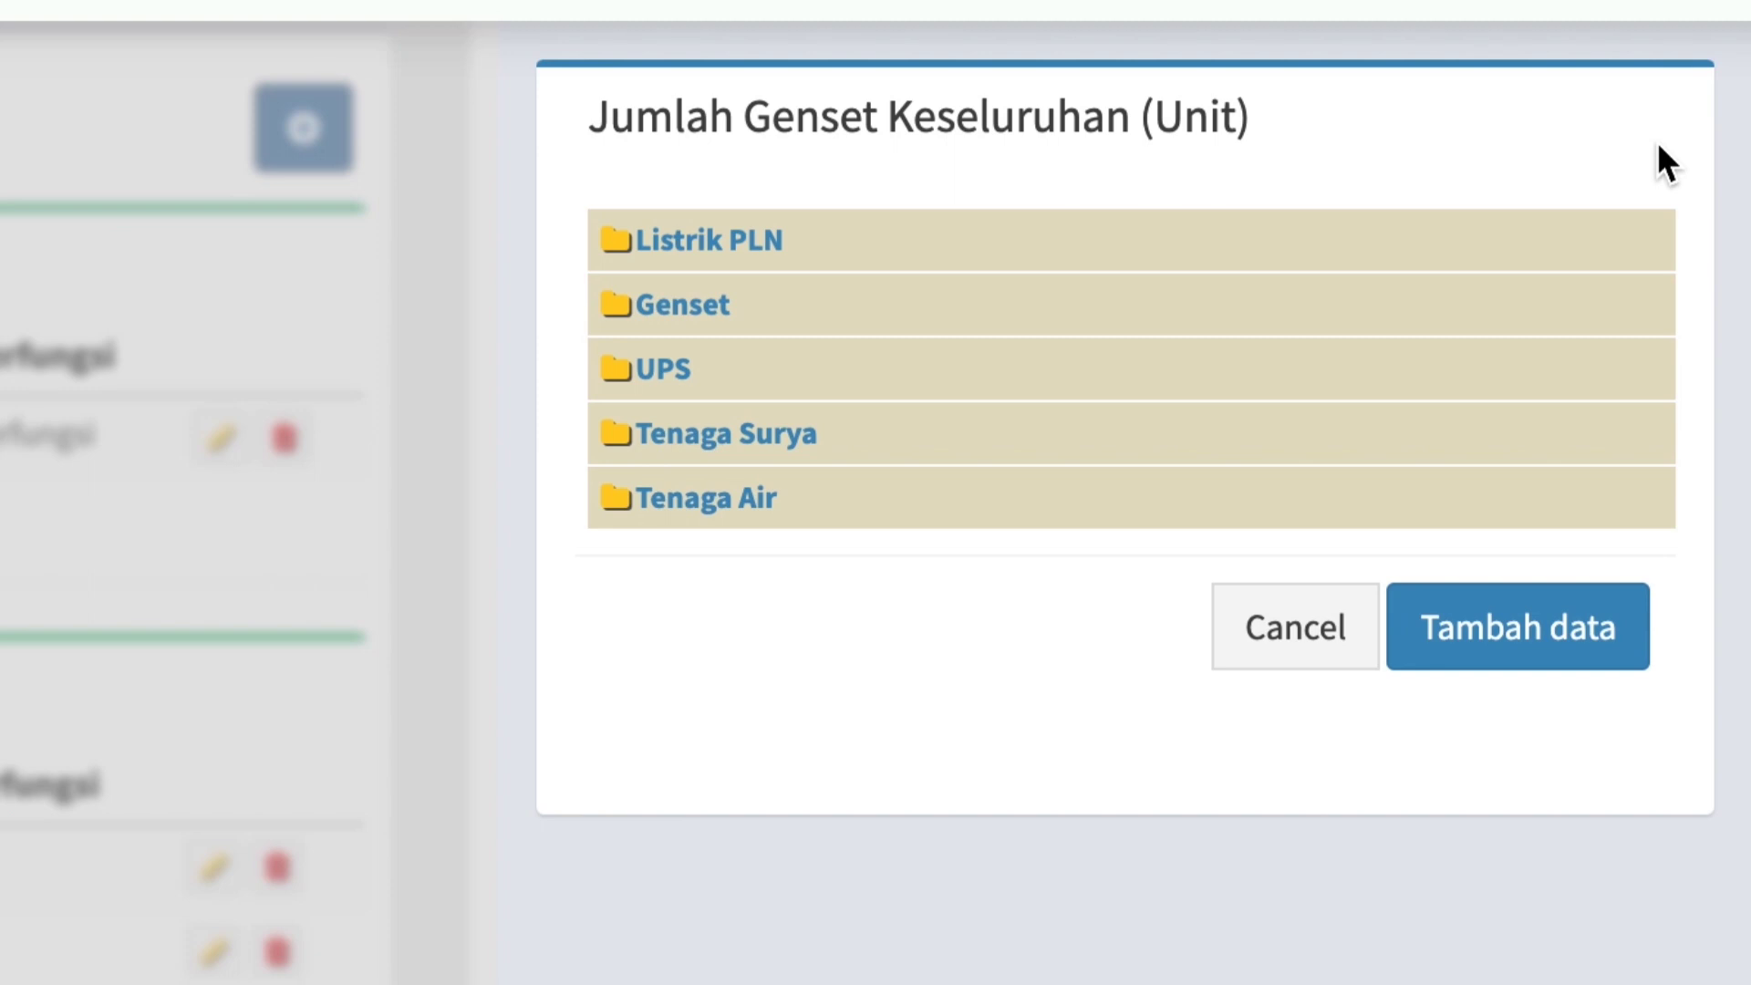
{"action": "left_click", "coordinate": [624, 374]}
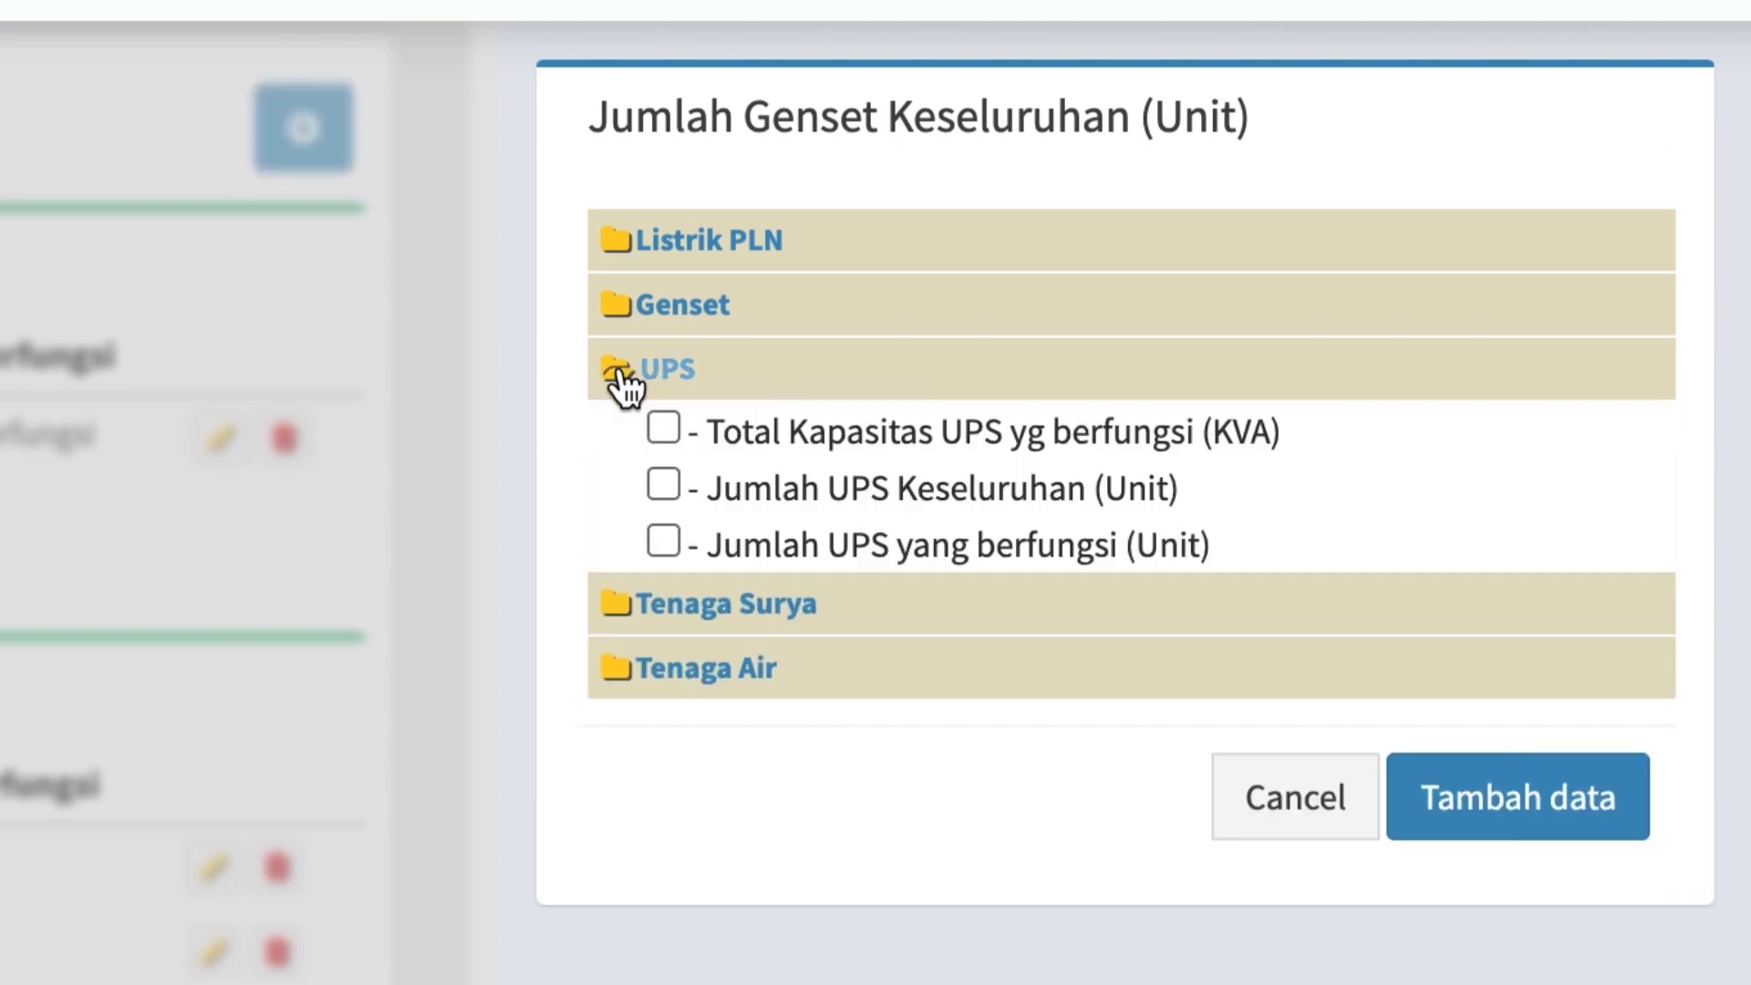
{"action": "left_click", "coordinate": [664, 426]}
{"action": "left_click", "coordinate": [665, 484]}
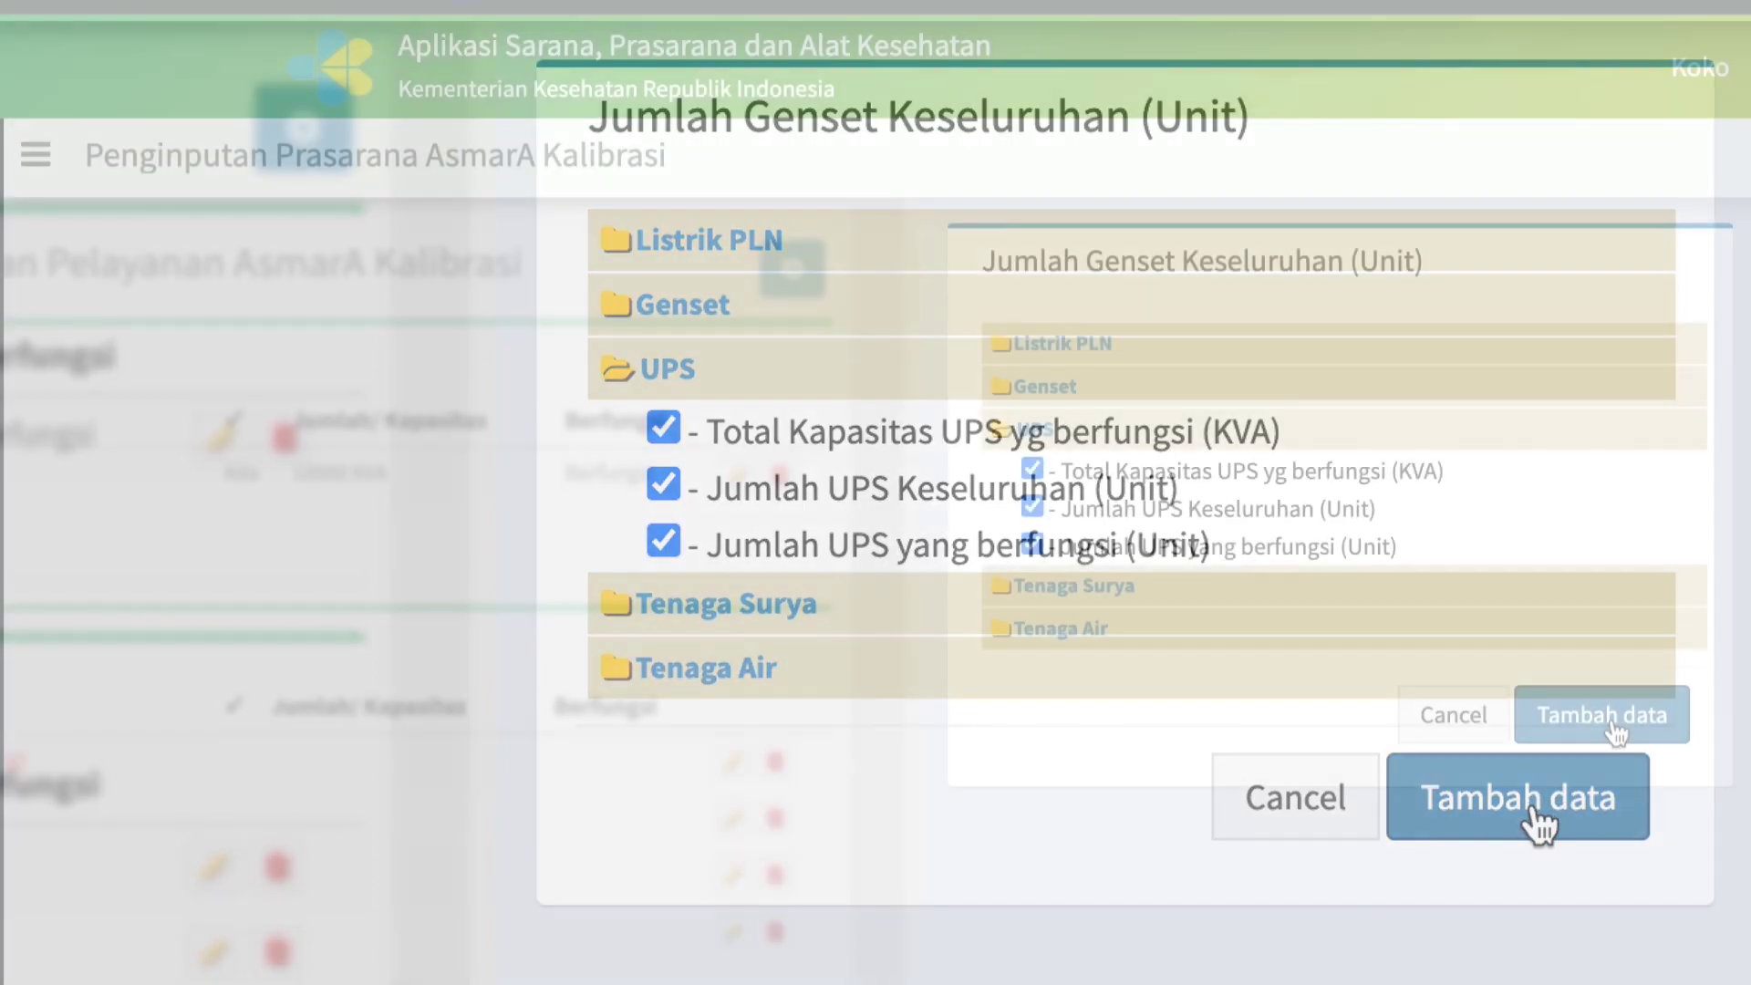
{"action": "left_click", "coordinate": [1615, 718]}
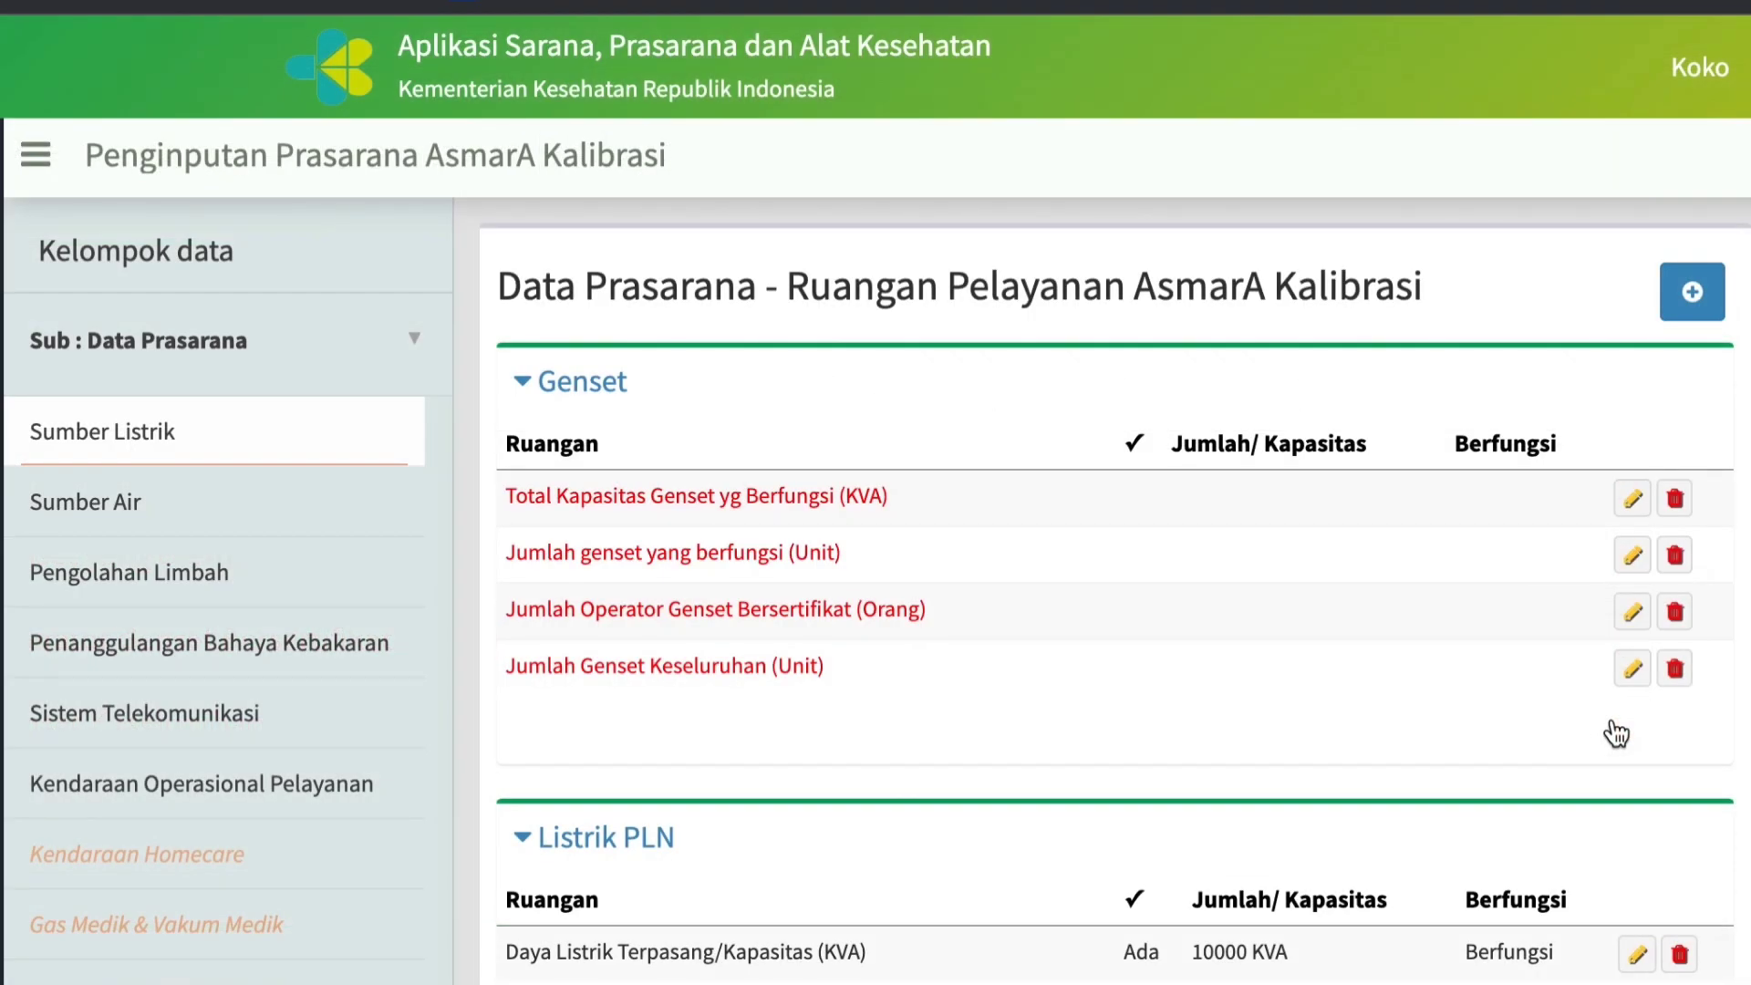
Record Total Kapasitas UPS yg berfungsi as available with Jumlah/Kapasitas 5 KVA and Kondisi Baik, and submit it.
{"action": "scroll", "coordinate": [1170, 781], "scroll_direction": "down", "scroll_amount": 5}
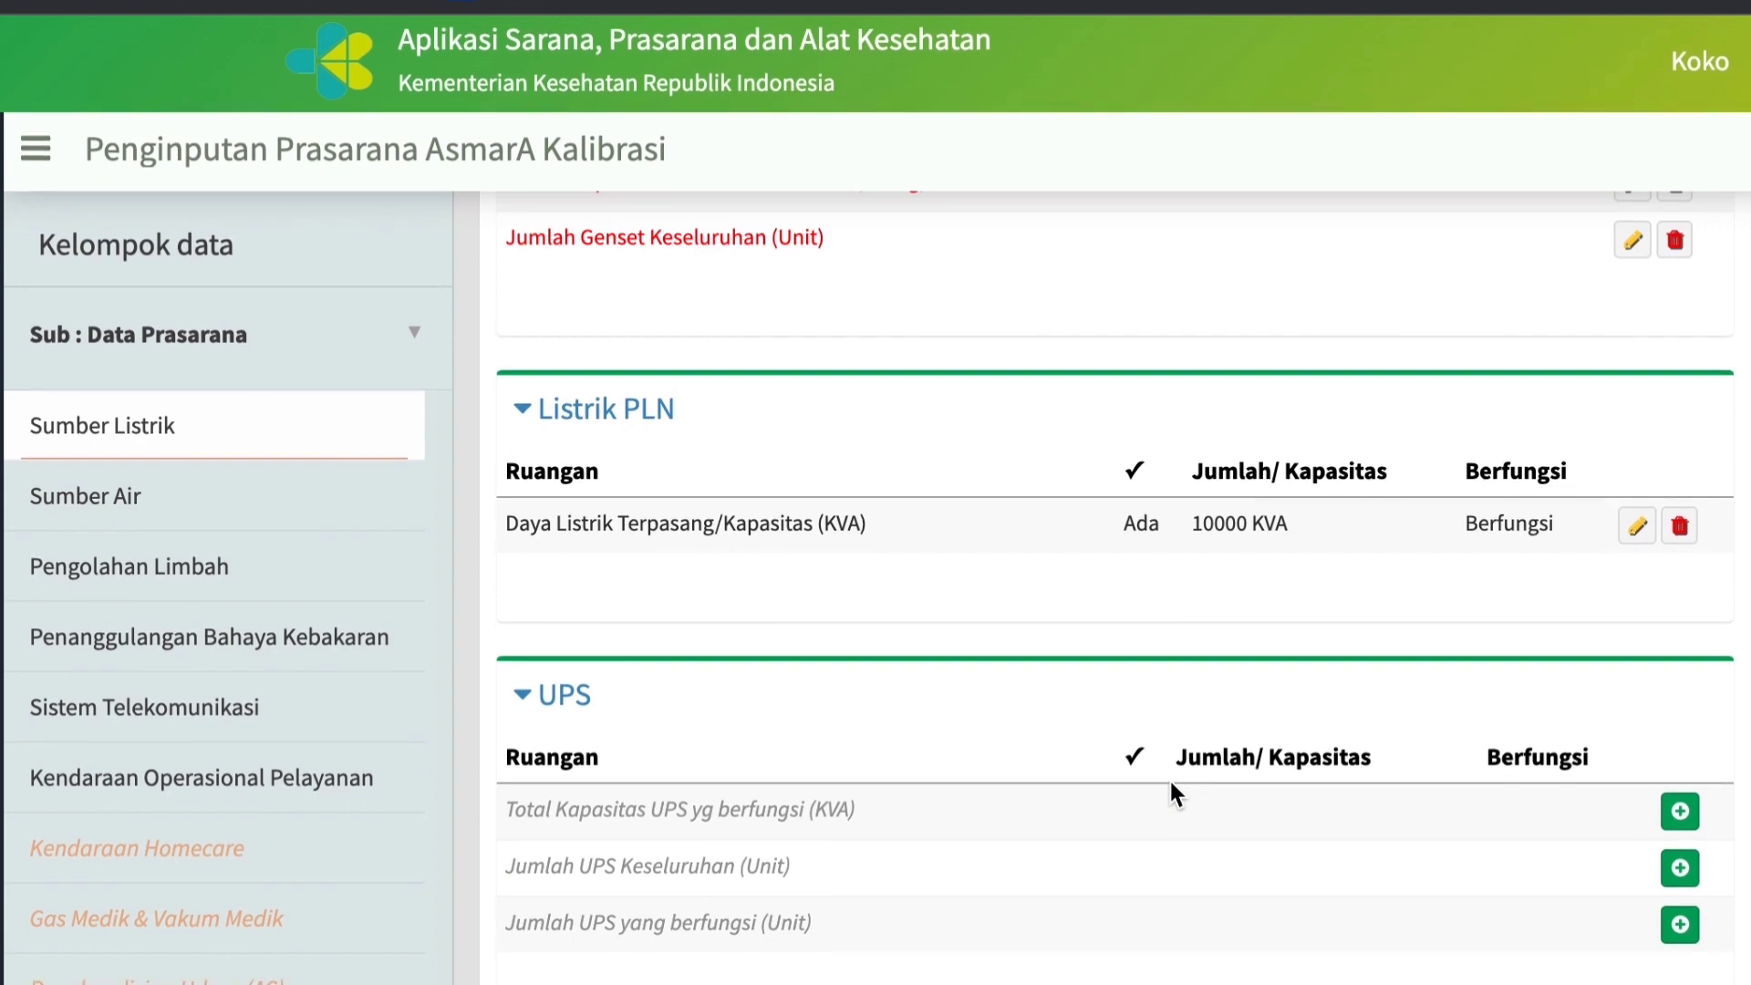
{"action": "left_click", "coordinate": [1683, 817]}
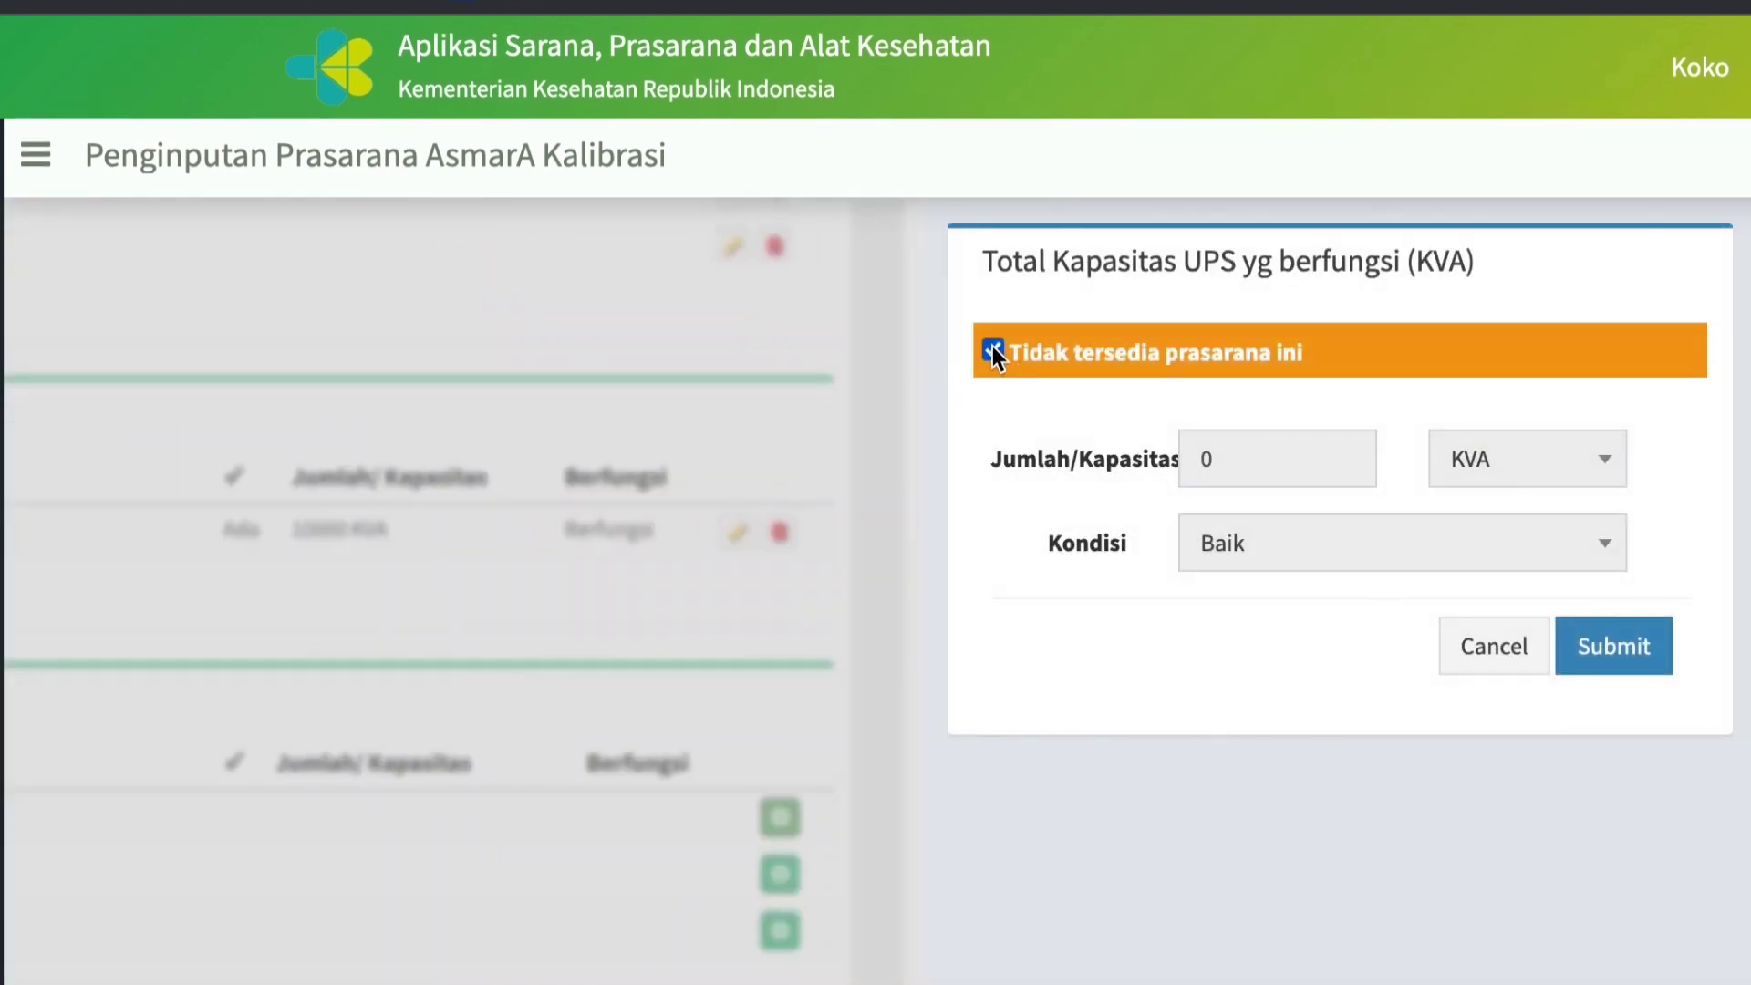
{"action": "left_click", "coordinate": [992, 349]}
{"action": "left_click", "coordinate": [1255, 461]}
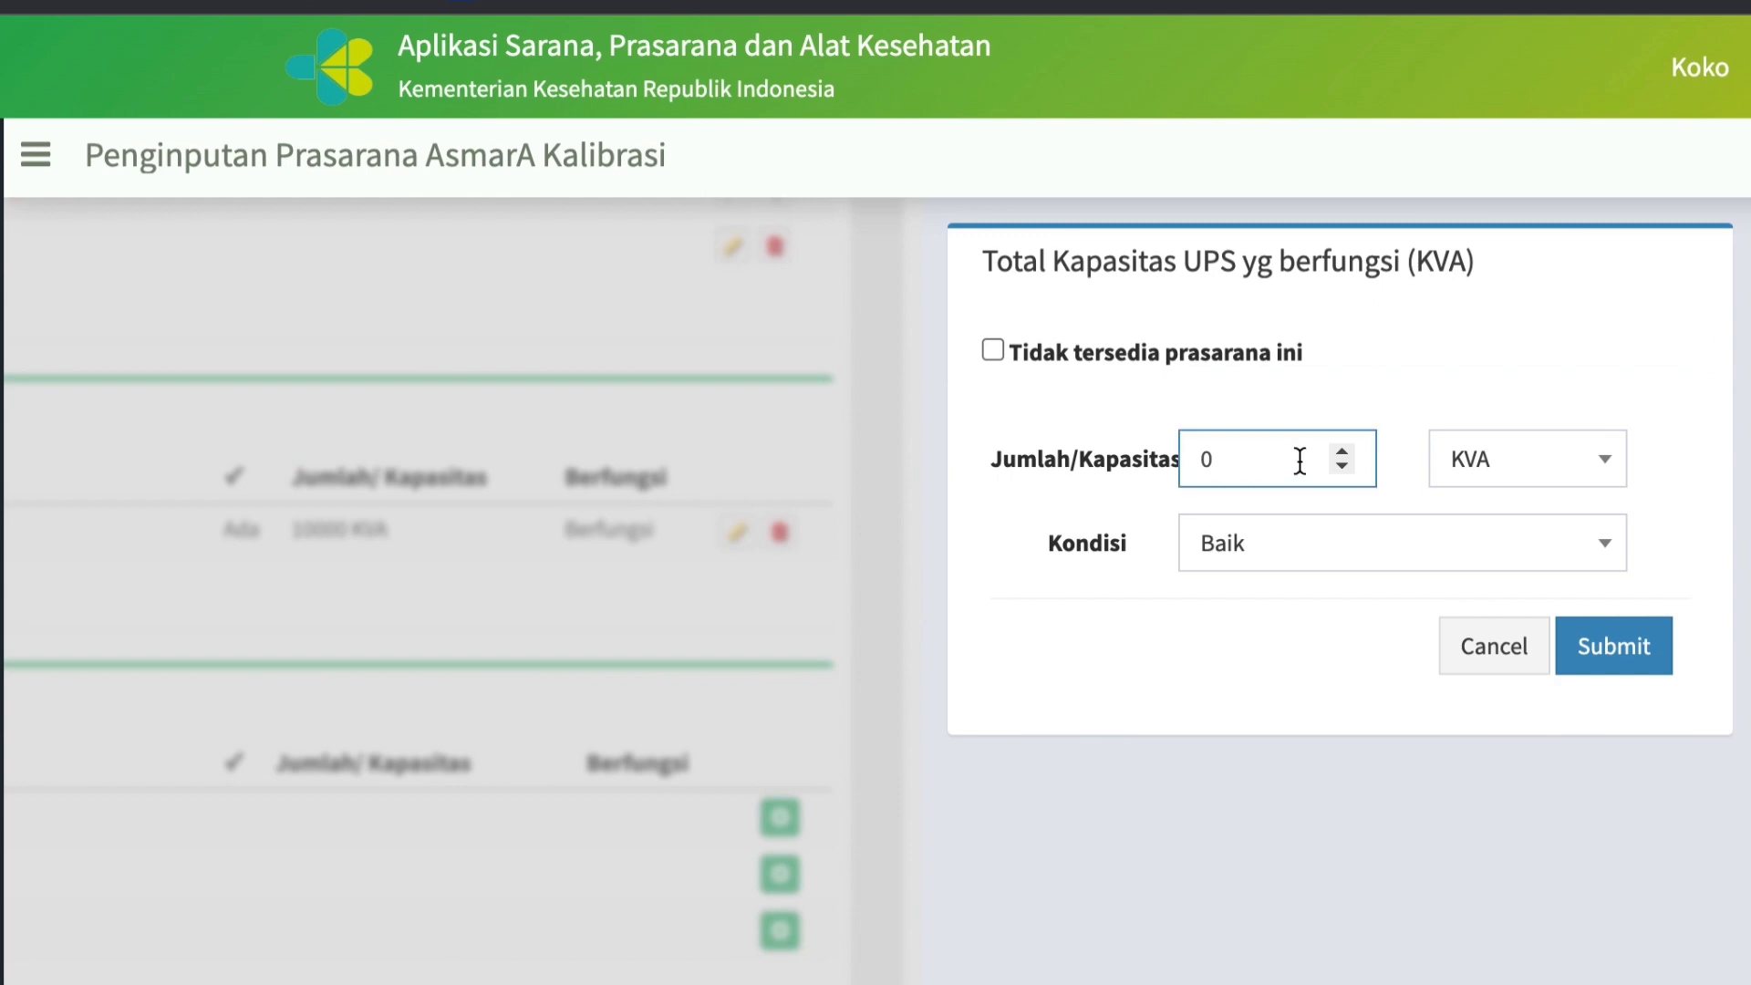
{"action": "left_click", "coordinate": [1342, 451]}
{"action": "left_click", "coordinate": [1341, 451]}
{"action": "left_click", "coordinate": [1341, 451]}
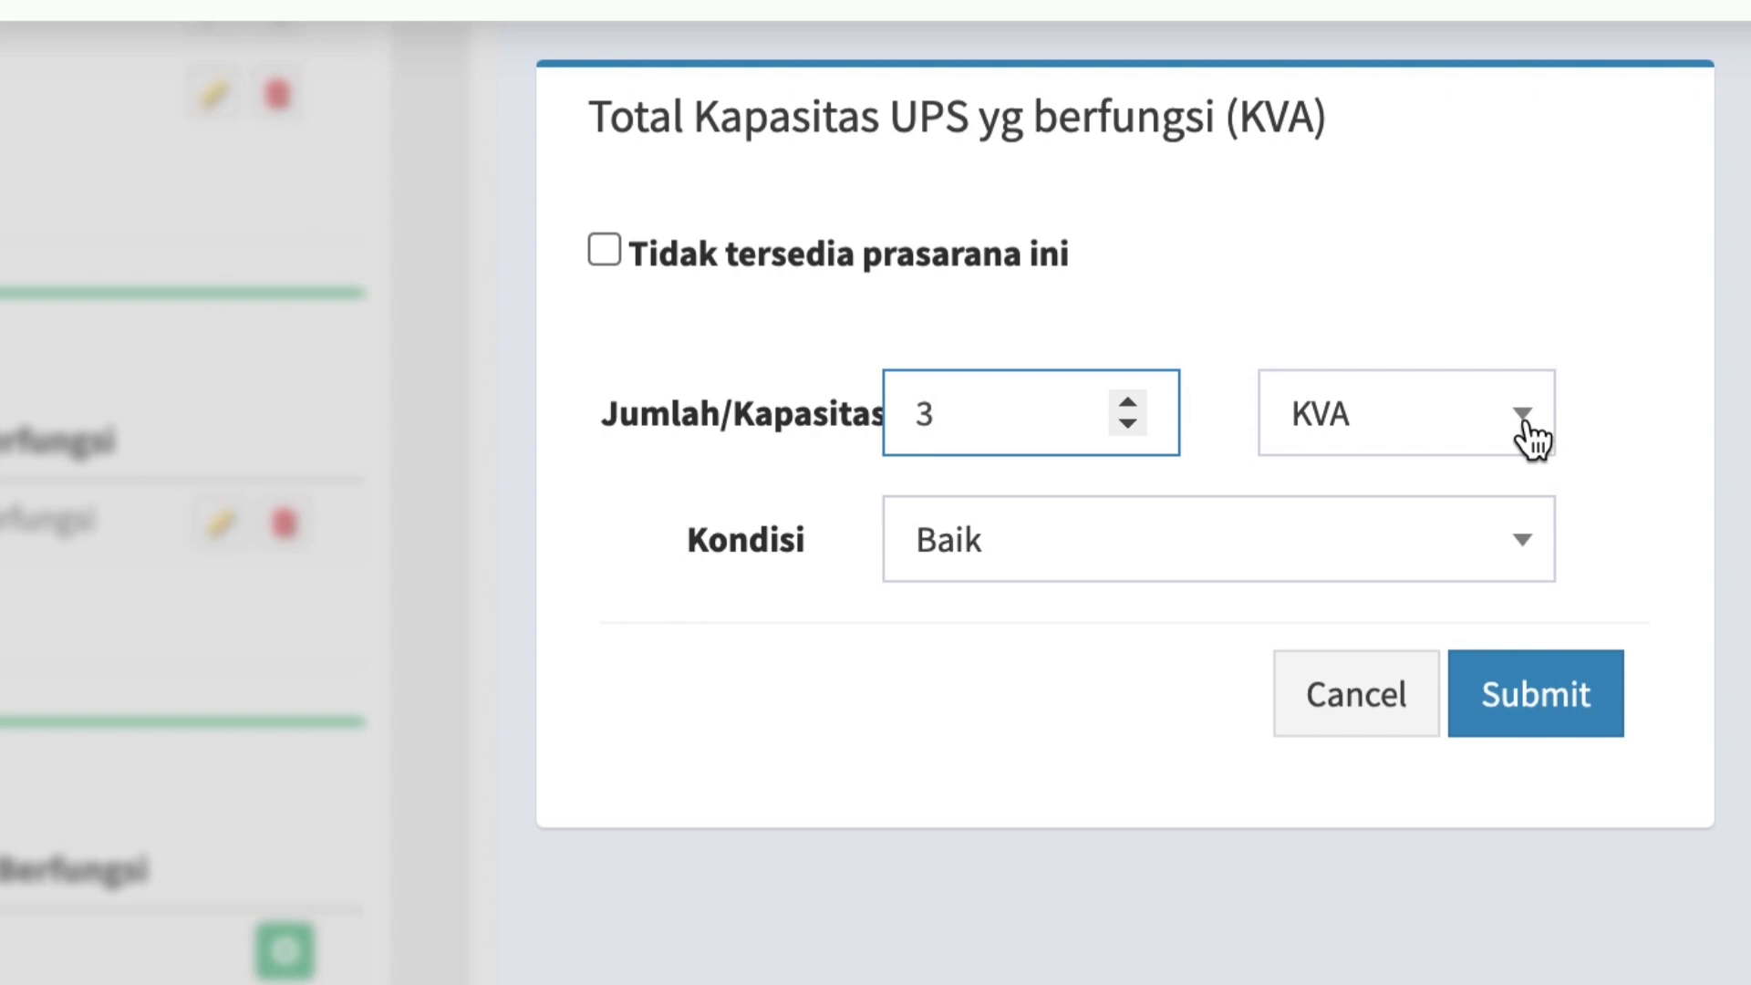
{"action": "left_click", "coordinate": [1131, 402]}
{"action": "left_click", "coordinate": [1131, 402]}
{"action": "left_click", "coordinate": [1532, 545]}
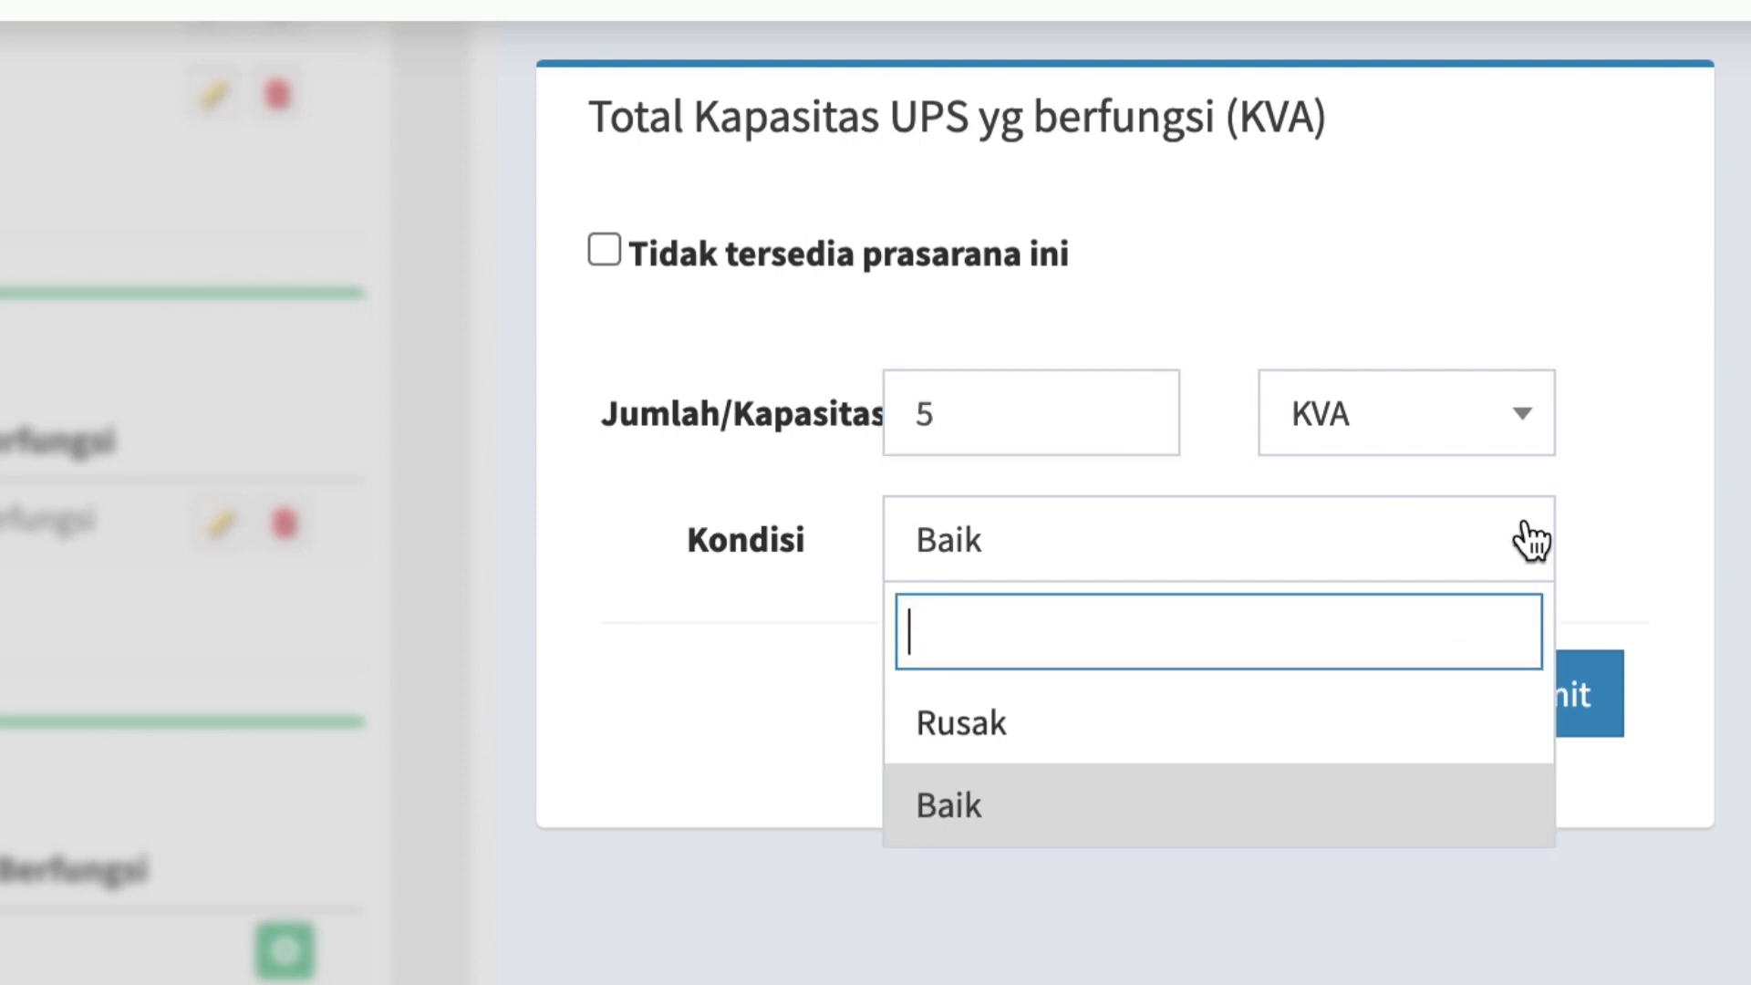
{"action": "left_click", "coordinate": [1050, 804]}
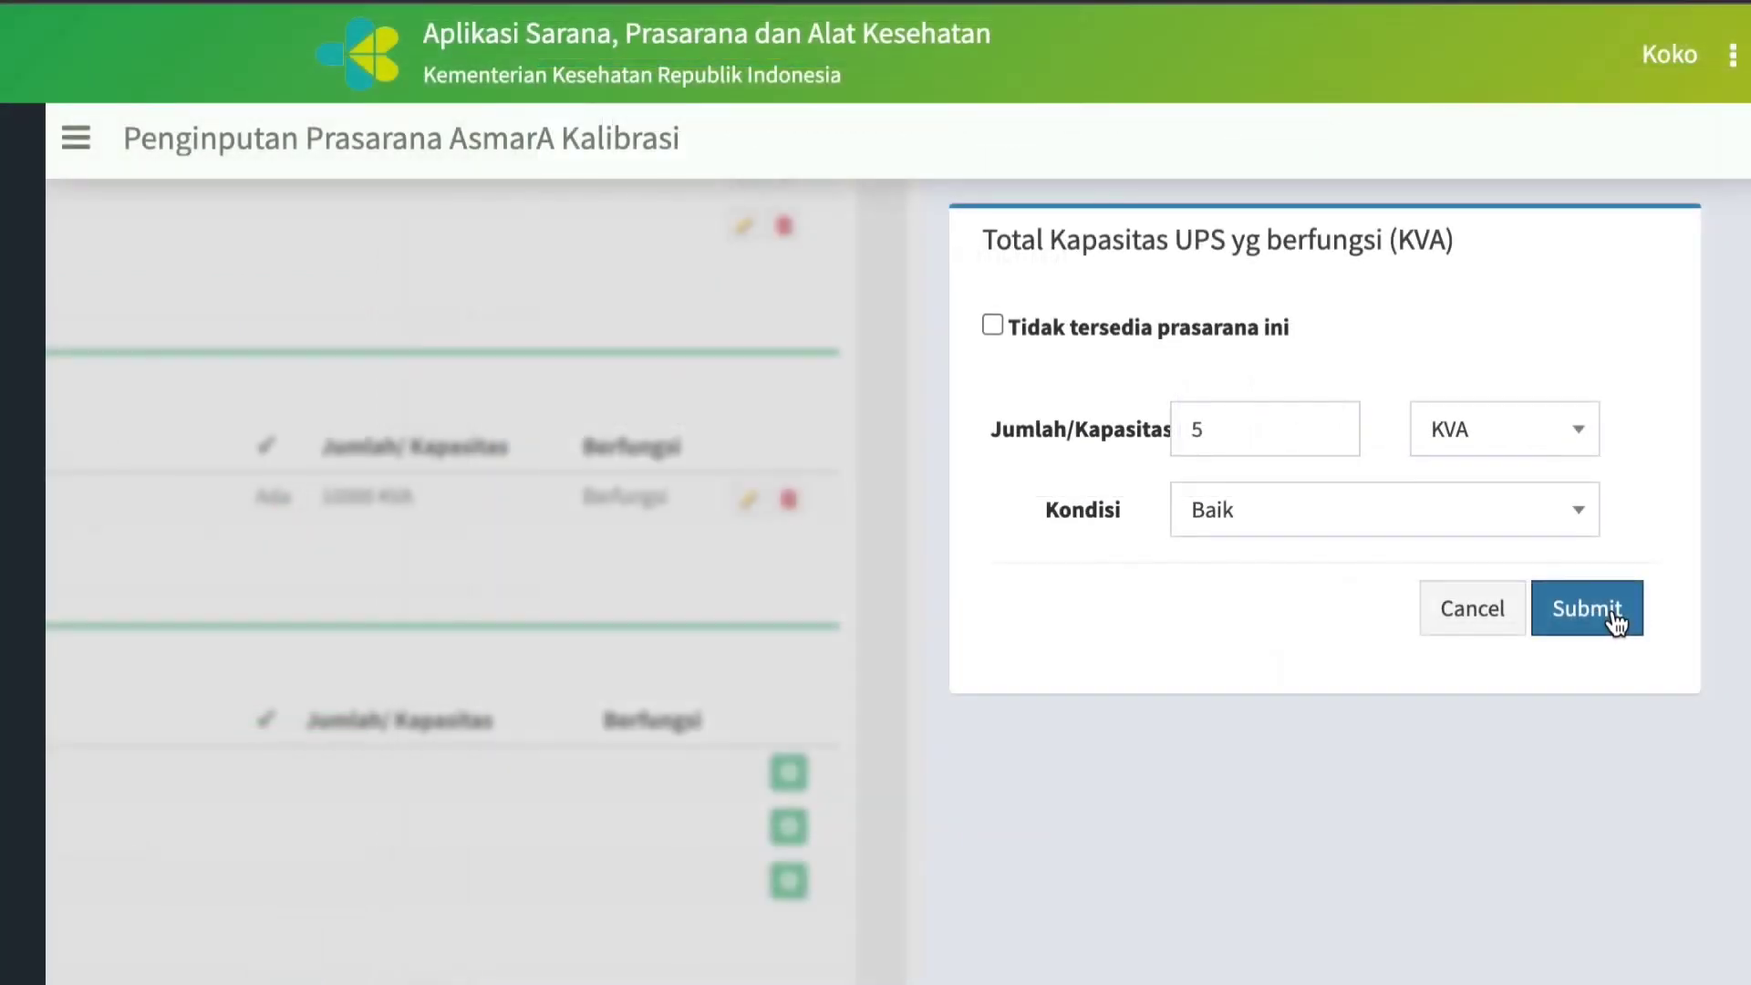
{"action": "left_click", "coordinate": [1560, 716]}
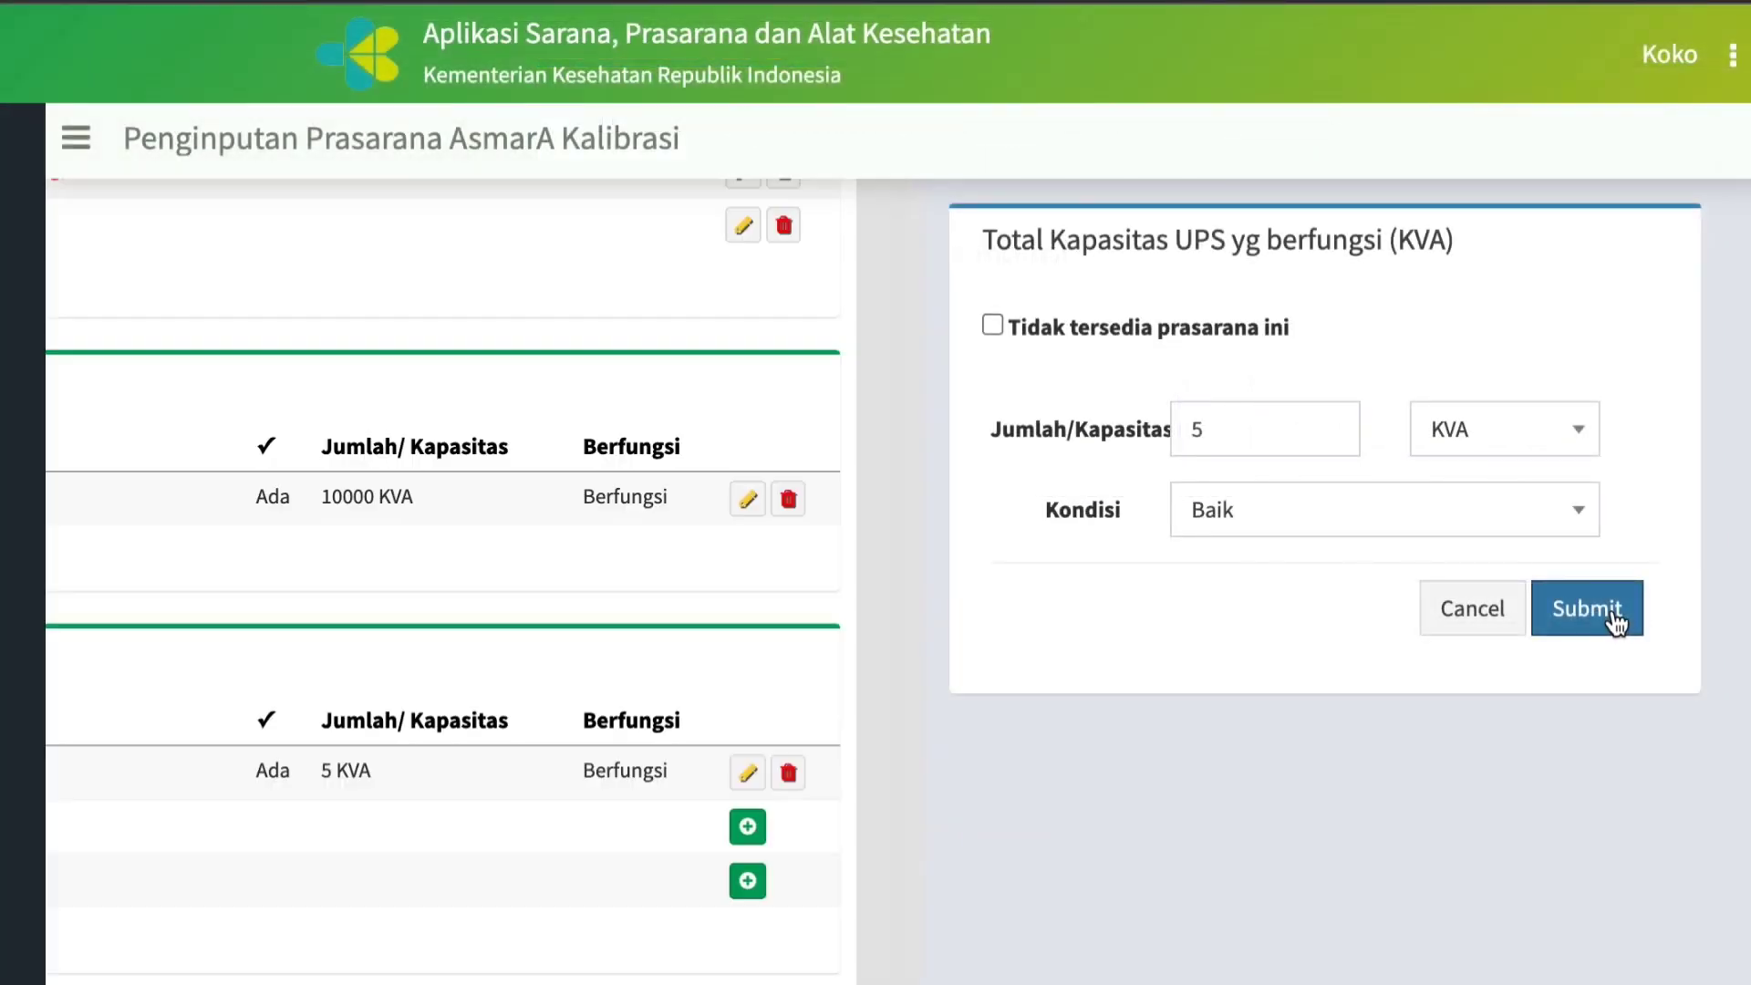
{"action": "left_click", "coordinate": [1610, 611]}
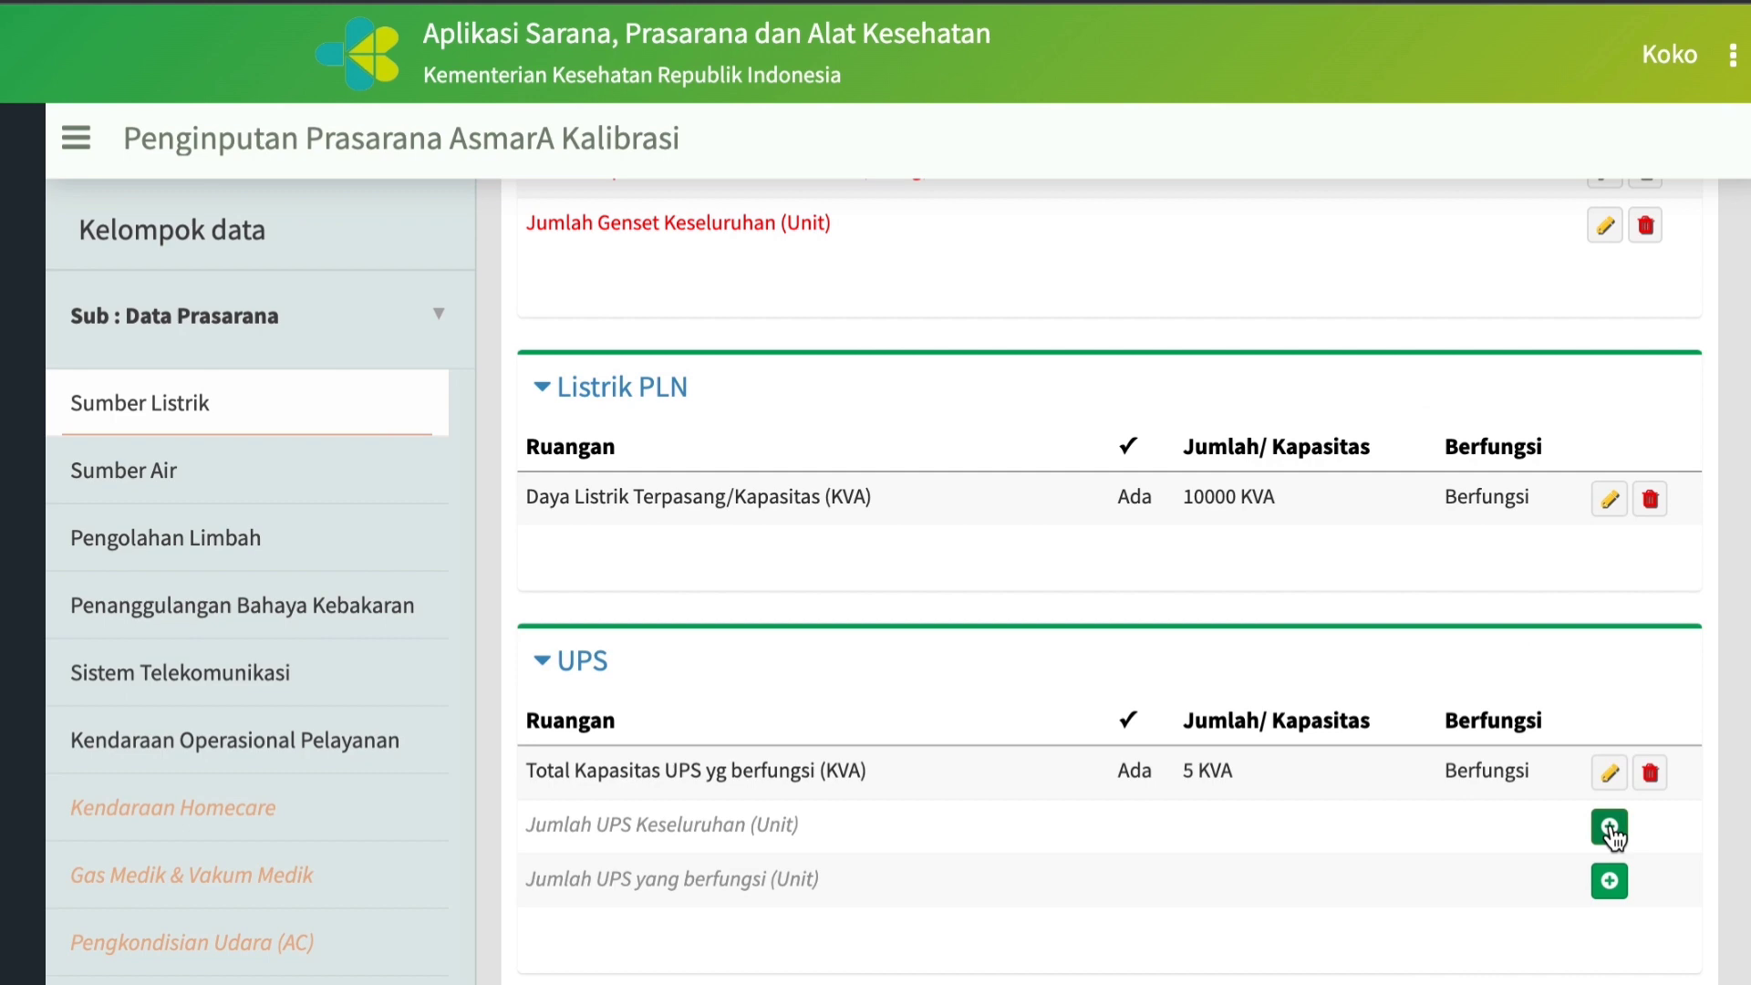
Record Jumlah UPS Keseluruhan (Unit) as available with a Jumlah/Kapasitas of 5 and submit it.
{"action": "left_click", "coordinate": [1610, 827]}
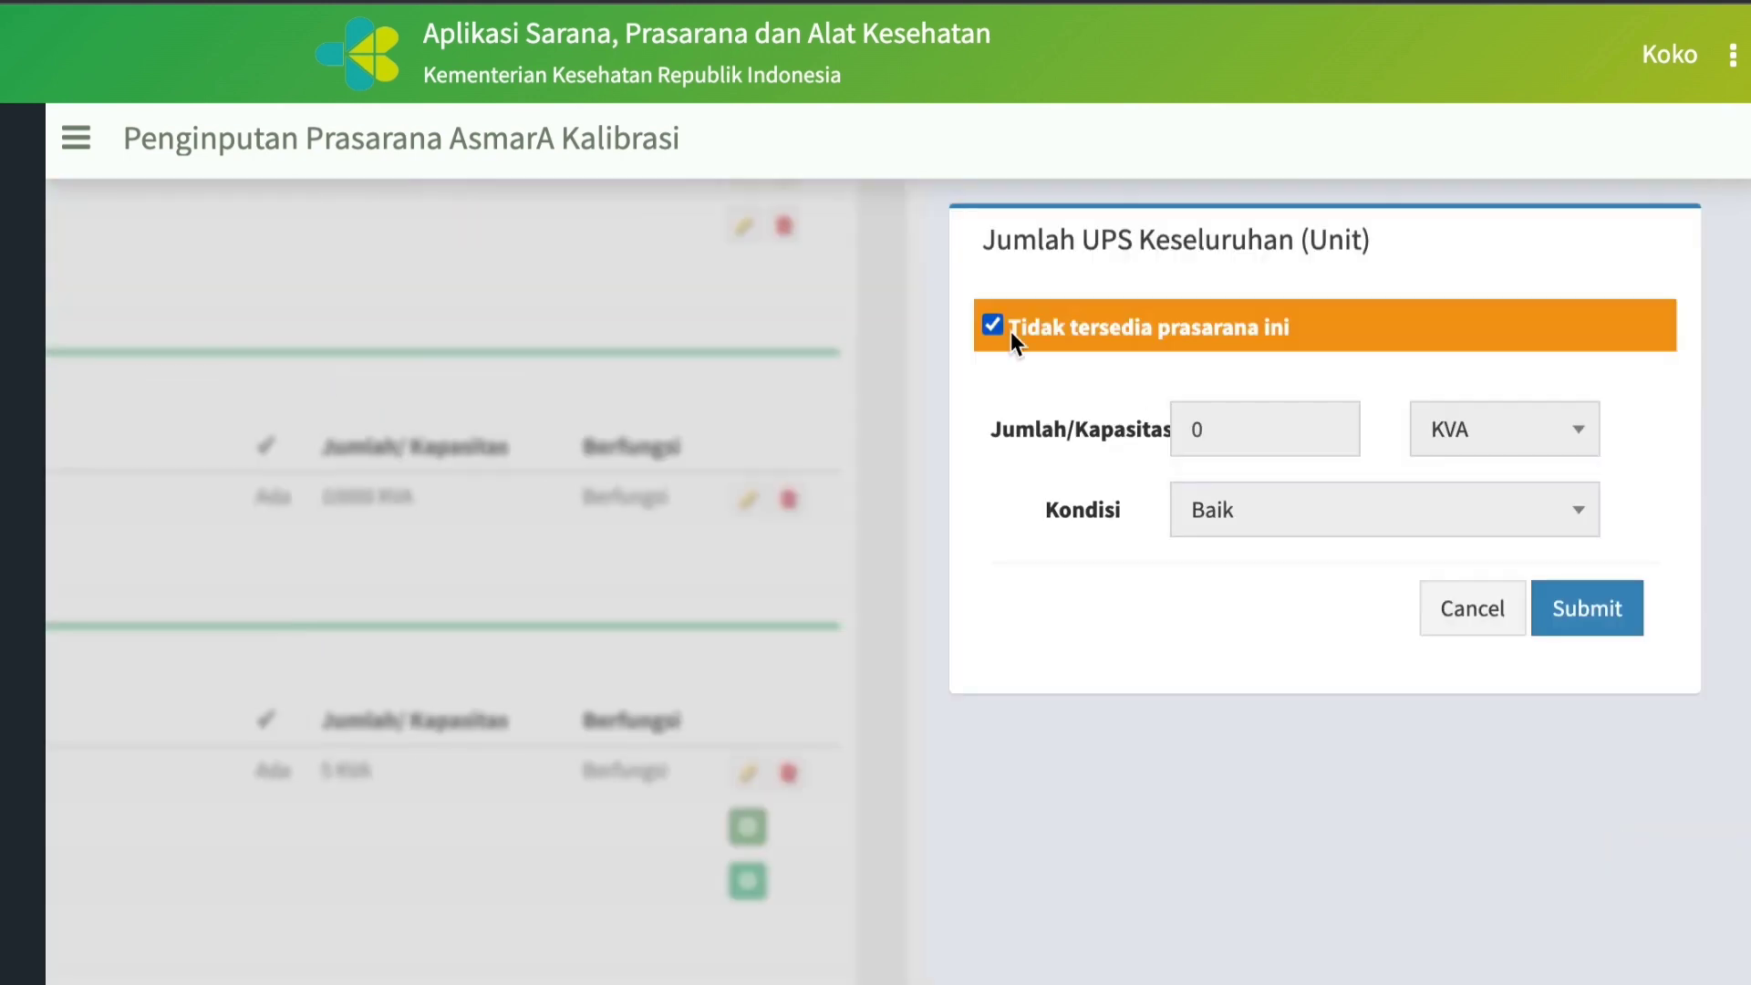
{"action": "left_click", "coordinate": [992, 326]}
{"action": "left_click", "coordinate": [1327, 435]}
{"action": "type", "text": "5"}
{"action": "left_click", "coordinate": [1600, 612]}
Record Jumlah UPS yang berfungsi (Unit) as available with a Jumlah/Kapasitas of 5 and submit it.
{"action": "left_click", "coordinate": [1610, 881]}
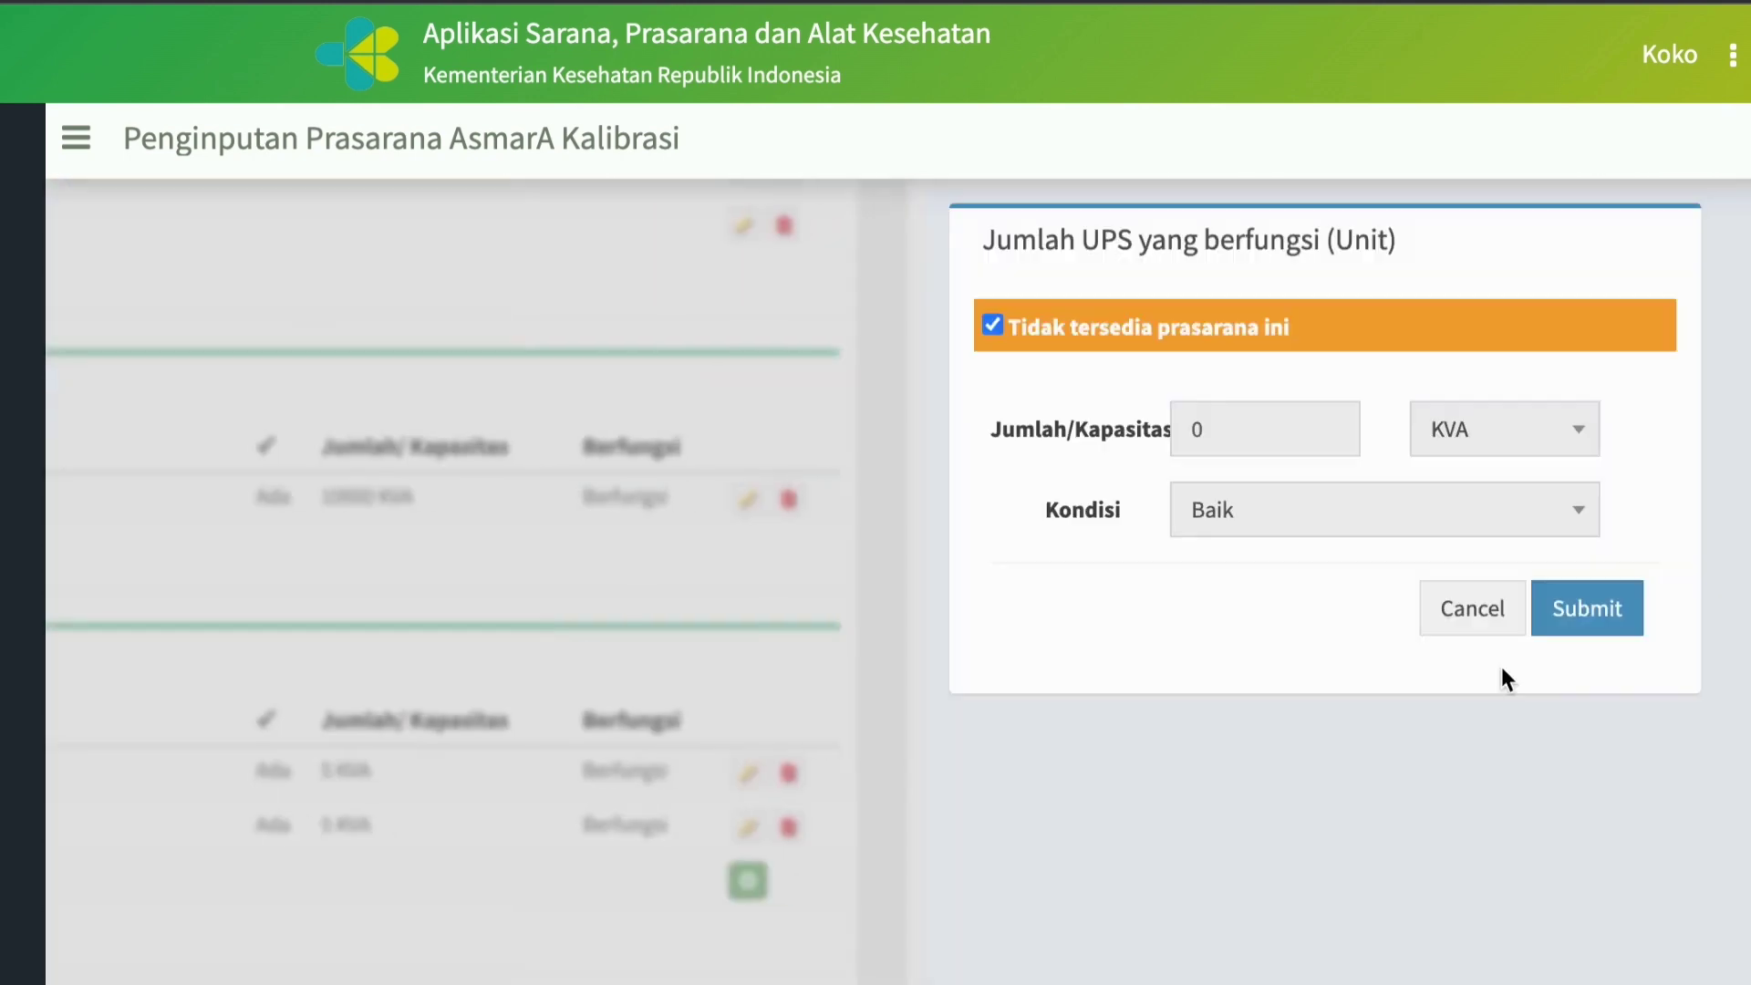
{"action": "left_click", "coordinate": [993, 325]}
{"action": "left_click", "coordinate": [1307, 430]}
{"action": "type", "text": "5"}
{"action": "left_click", "coordinate": [1591, 609]}
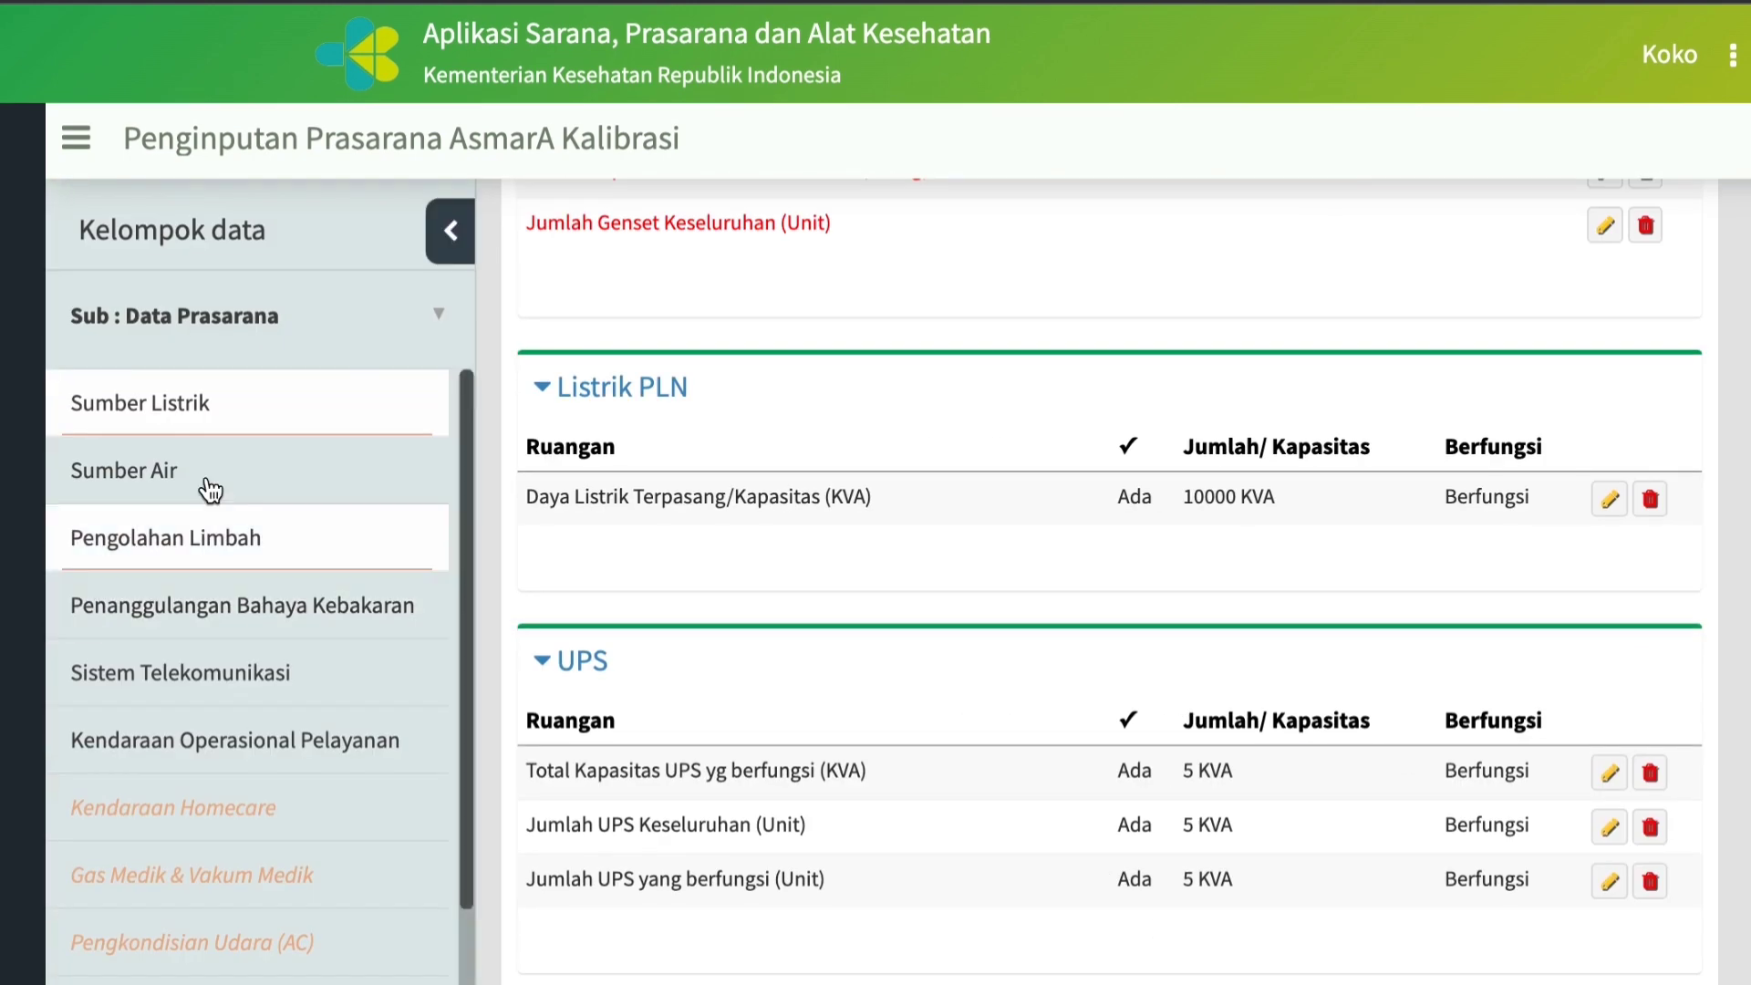
{"action": "left_click", "coordinate": [203, 488]}
{"action": "left_click", "coordinate": [150, 538]}
{"action": "left_click", "coordinate": [196, 743]}
{"action": "left_click", "coordinate": [140, 403]}
Switch the data group to Alat Kalibrasi/Ukur/Uji and open the room Ruangan Lab Pengujian/Kalibrasi Alat Kesehatan.
{"action": "left_click", "coordinate": [439, 314]}
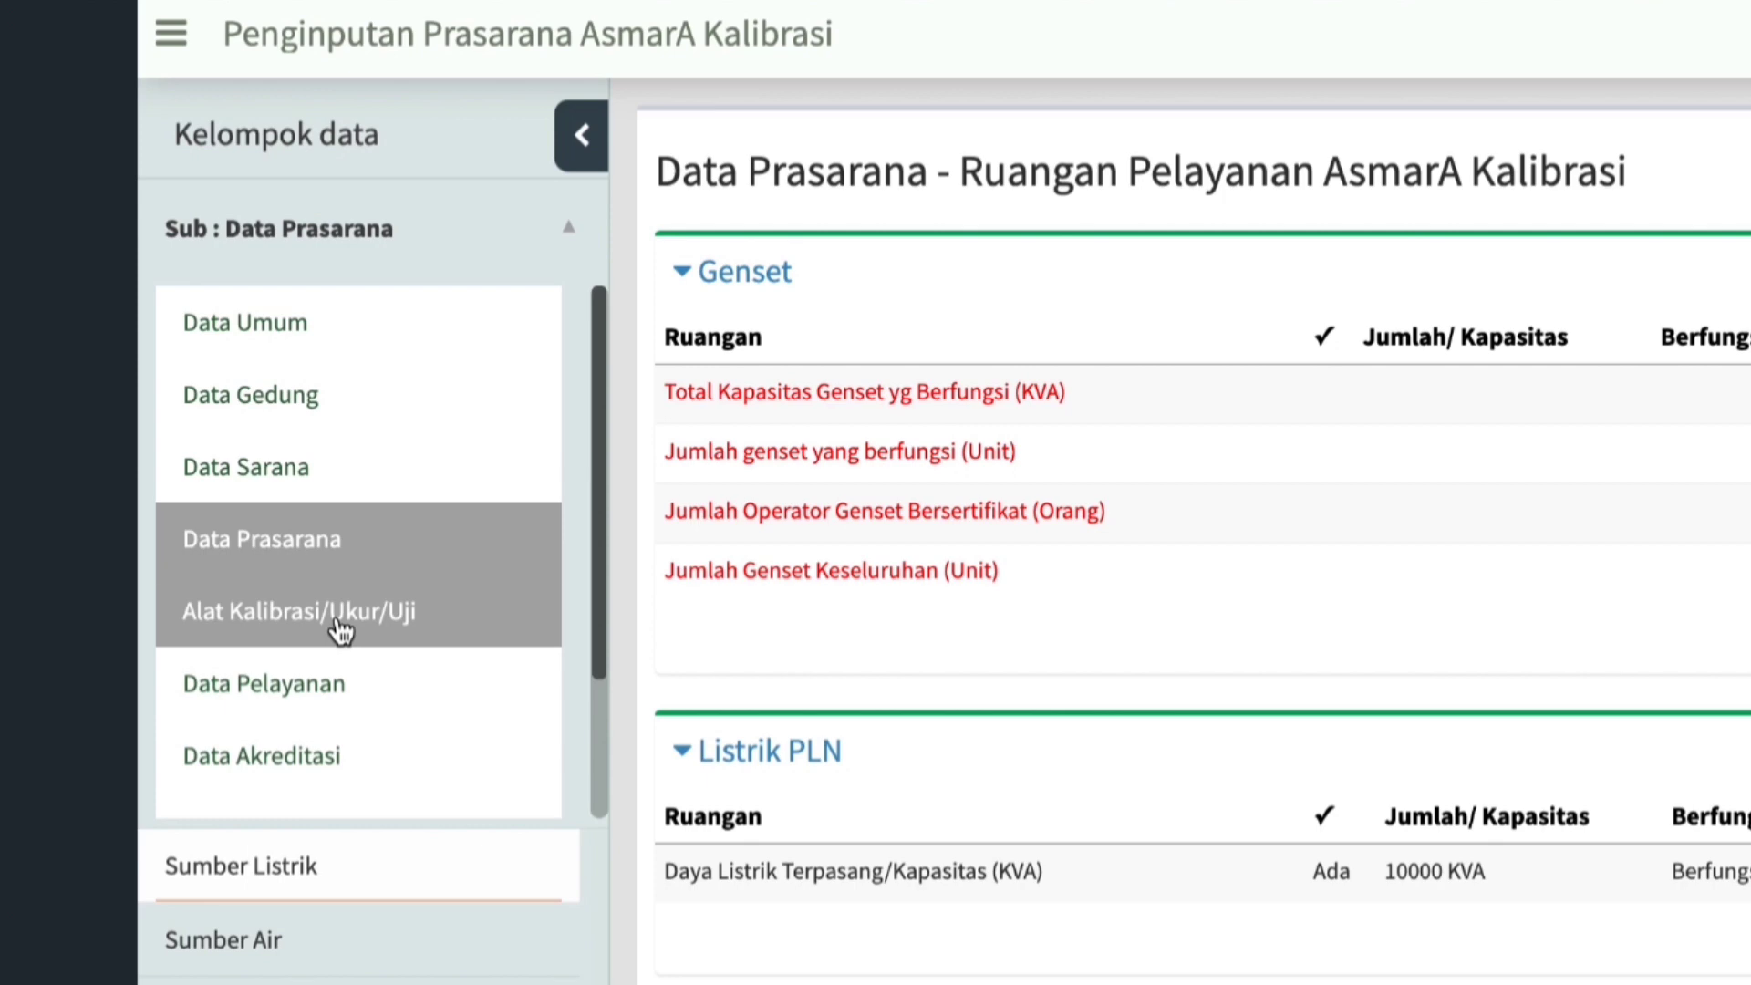
{"action": "left_click", "coordinate": [340, 629]}
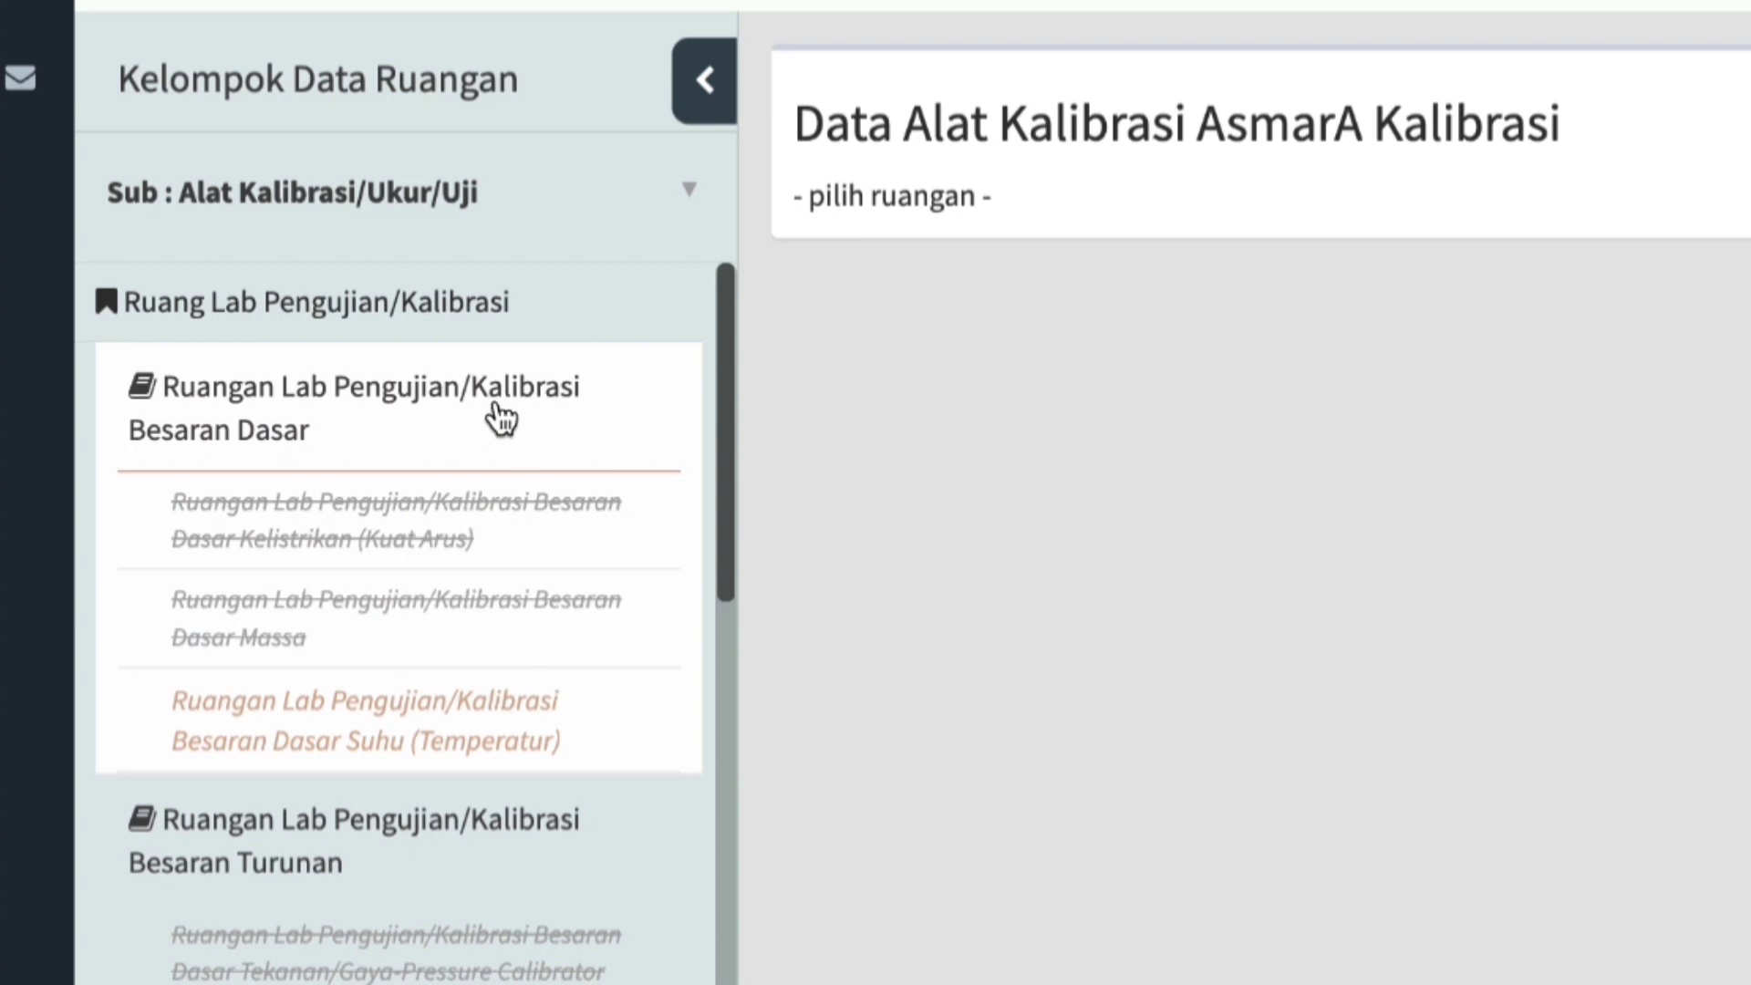
{"action": "left_click_drag", "start_coordinate": [470, 483], "coordinate": [437, 620]}
{"action": "scroll", "coordinate": [438, 617], "scroll_direction": "down", "scroll_amount": 2}
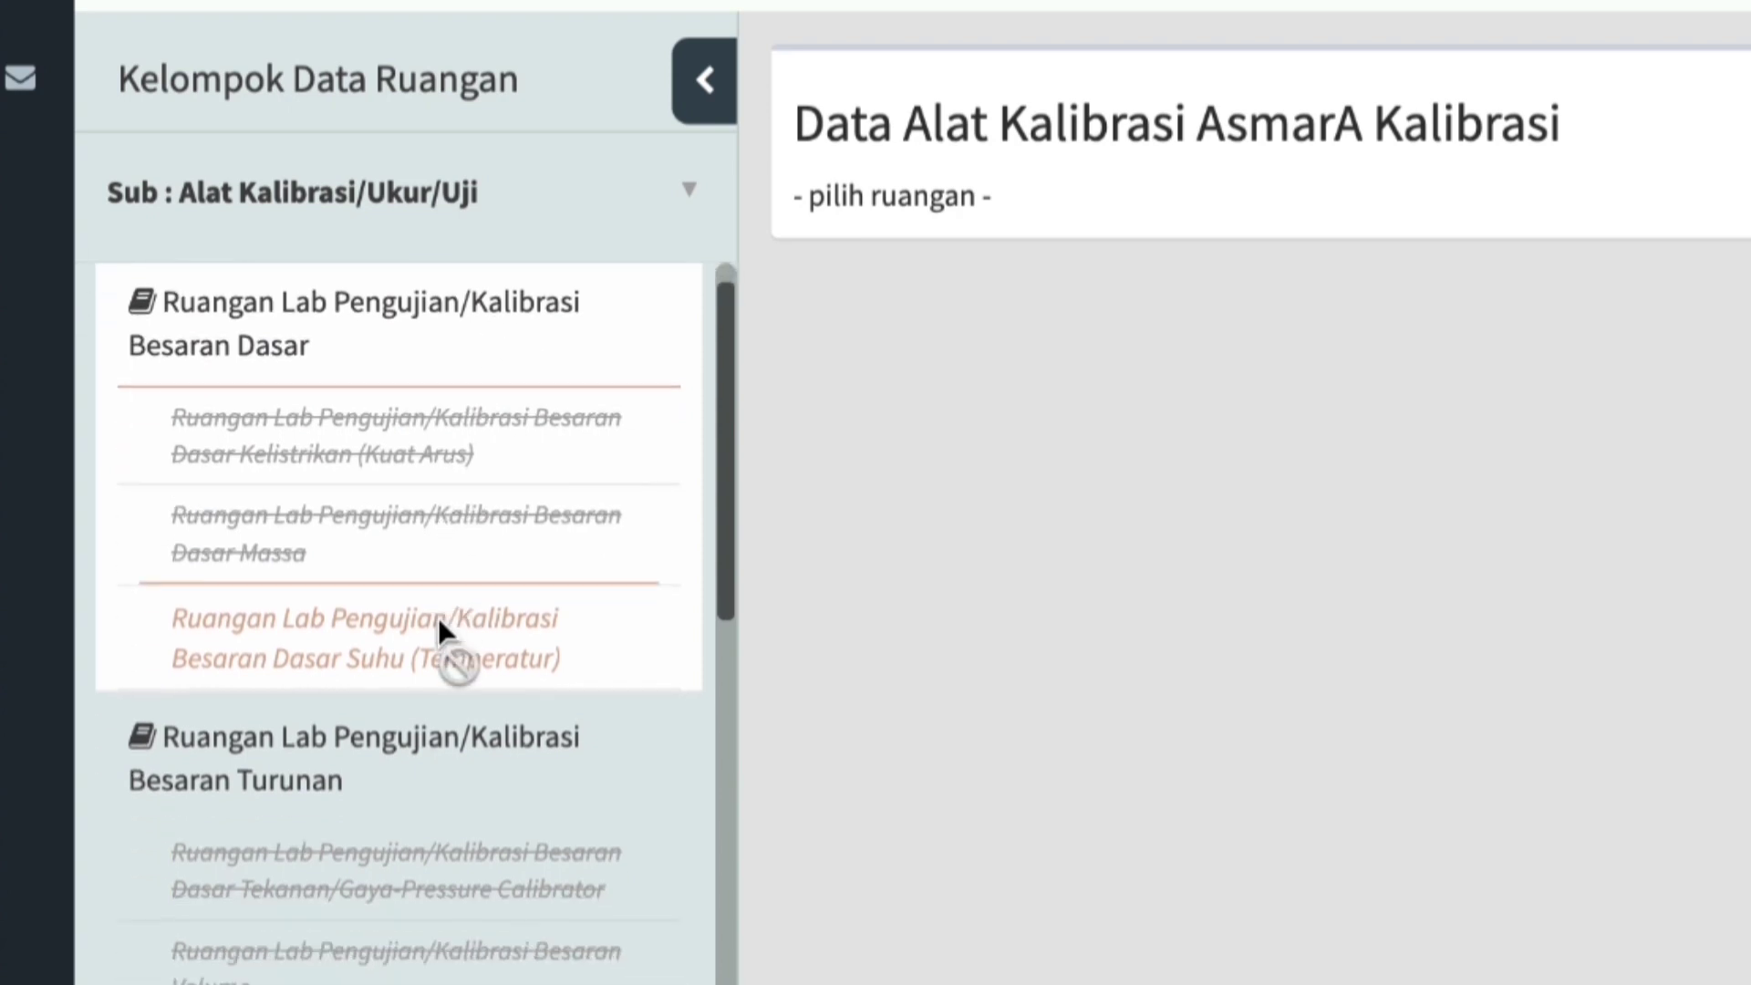
{"action": "scroll", "coordinate": [438, 617], "scroll_direction": "down", "scroll_amount": 4}
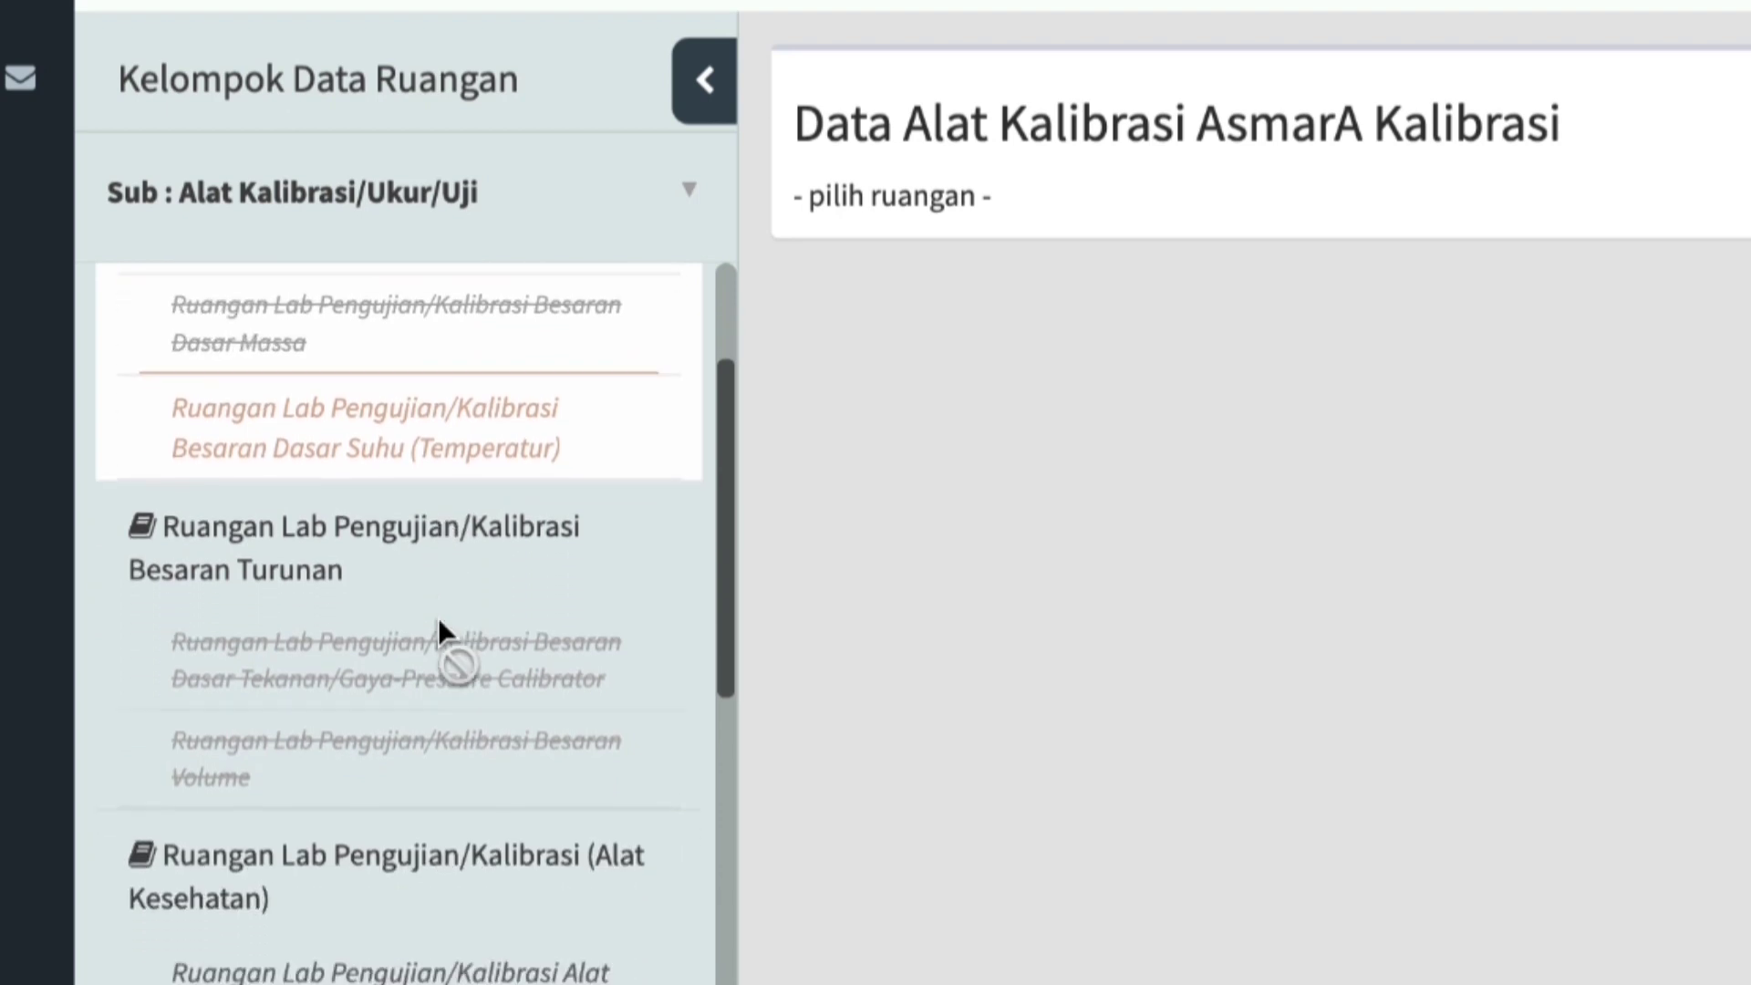
{"action": "scroll", "coordinate": [437, 617], "scroll_direction": "down", "scroll_amount": 4}
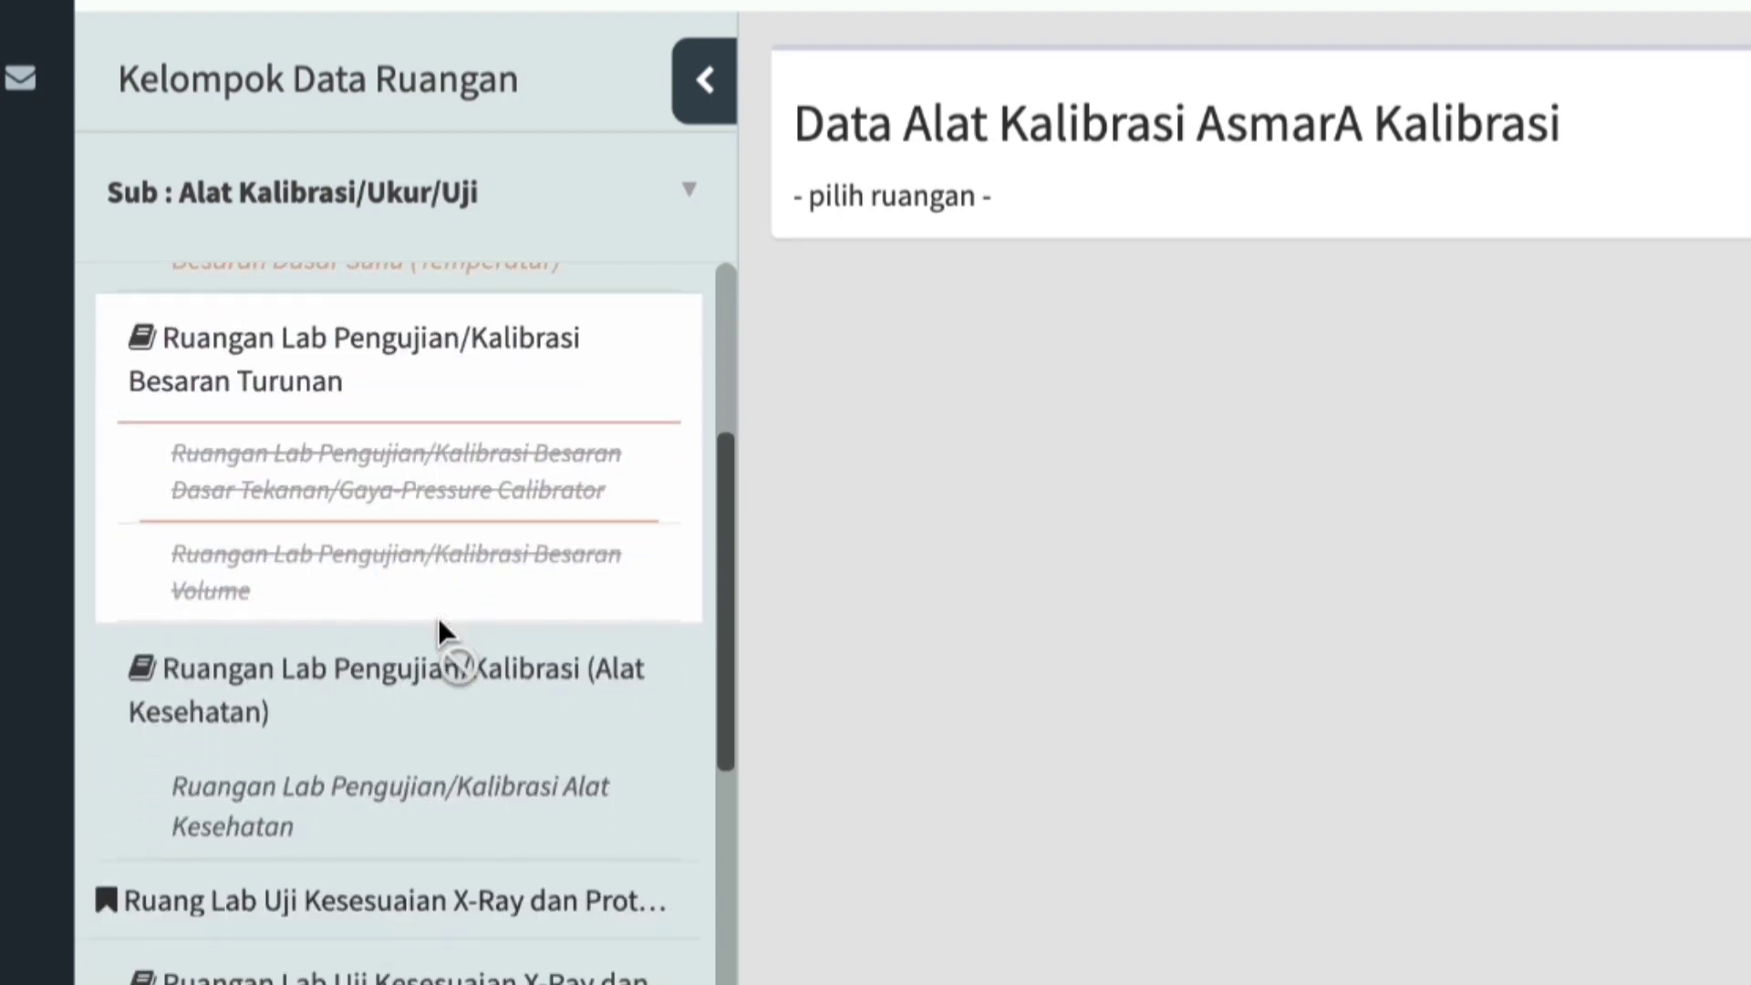
{"action": "scroll", "coordinate": [438, 617], "scroll_direction": "down", "scroll_amount": 1}
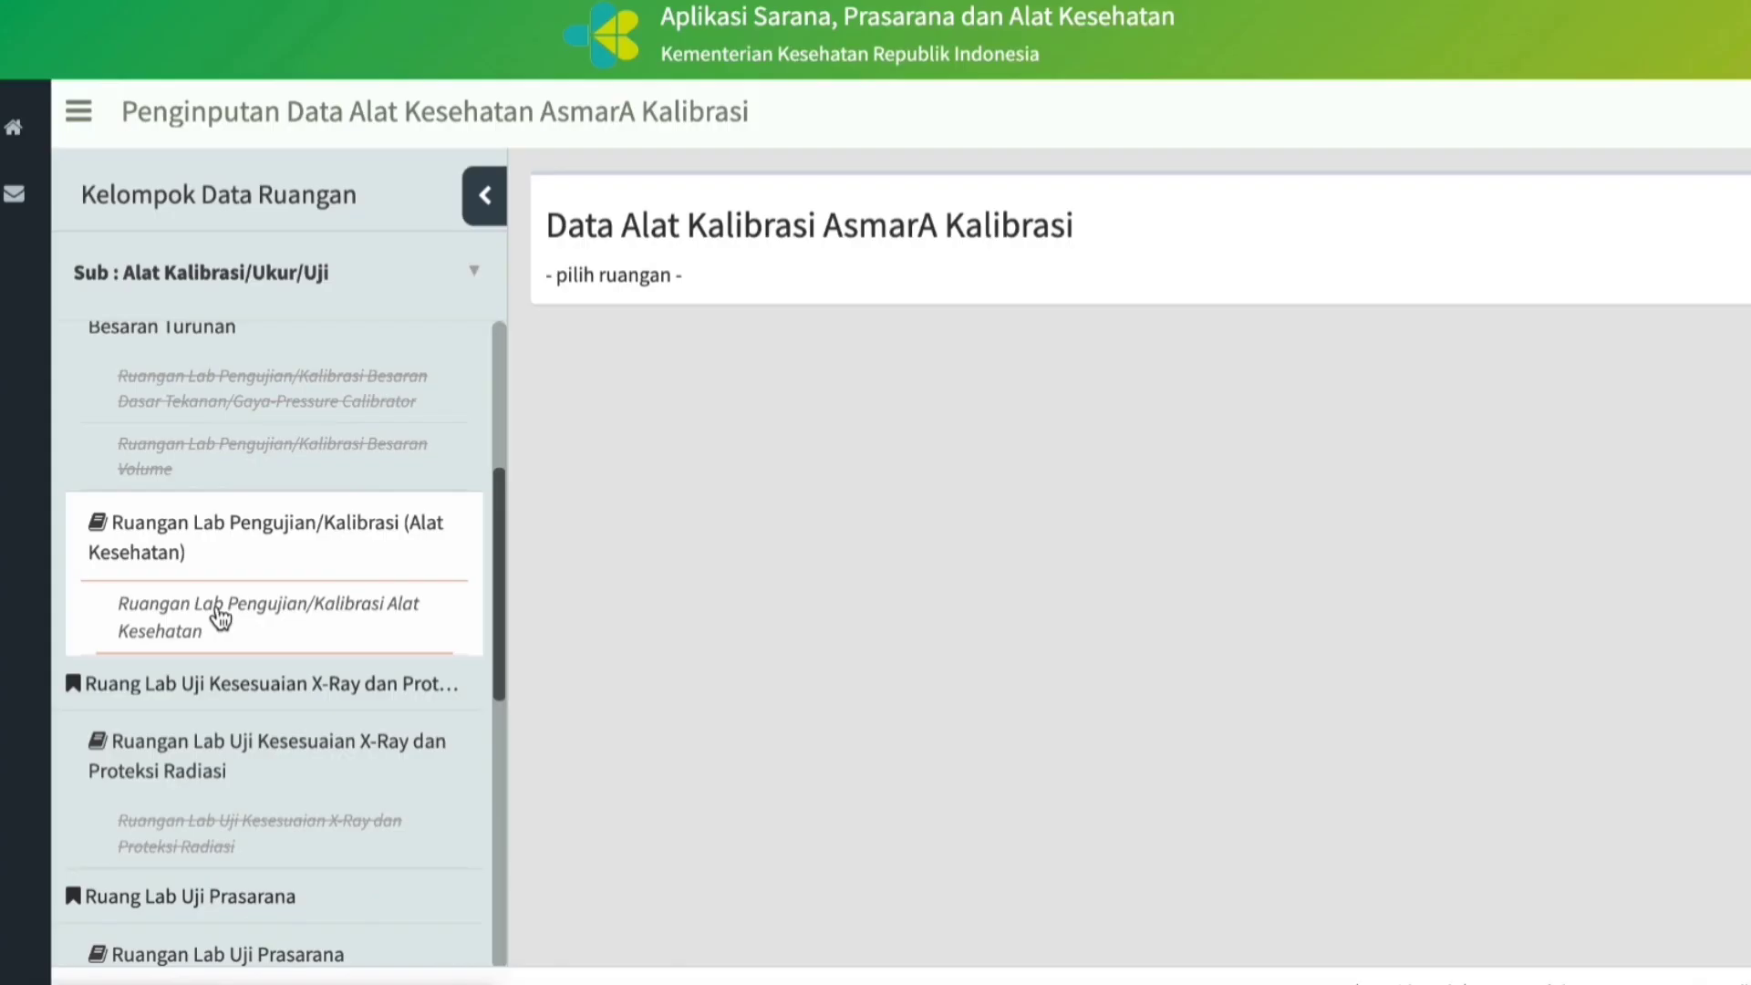
{"action": "left_click", "coordinate": [220, 620]}
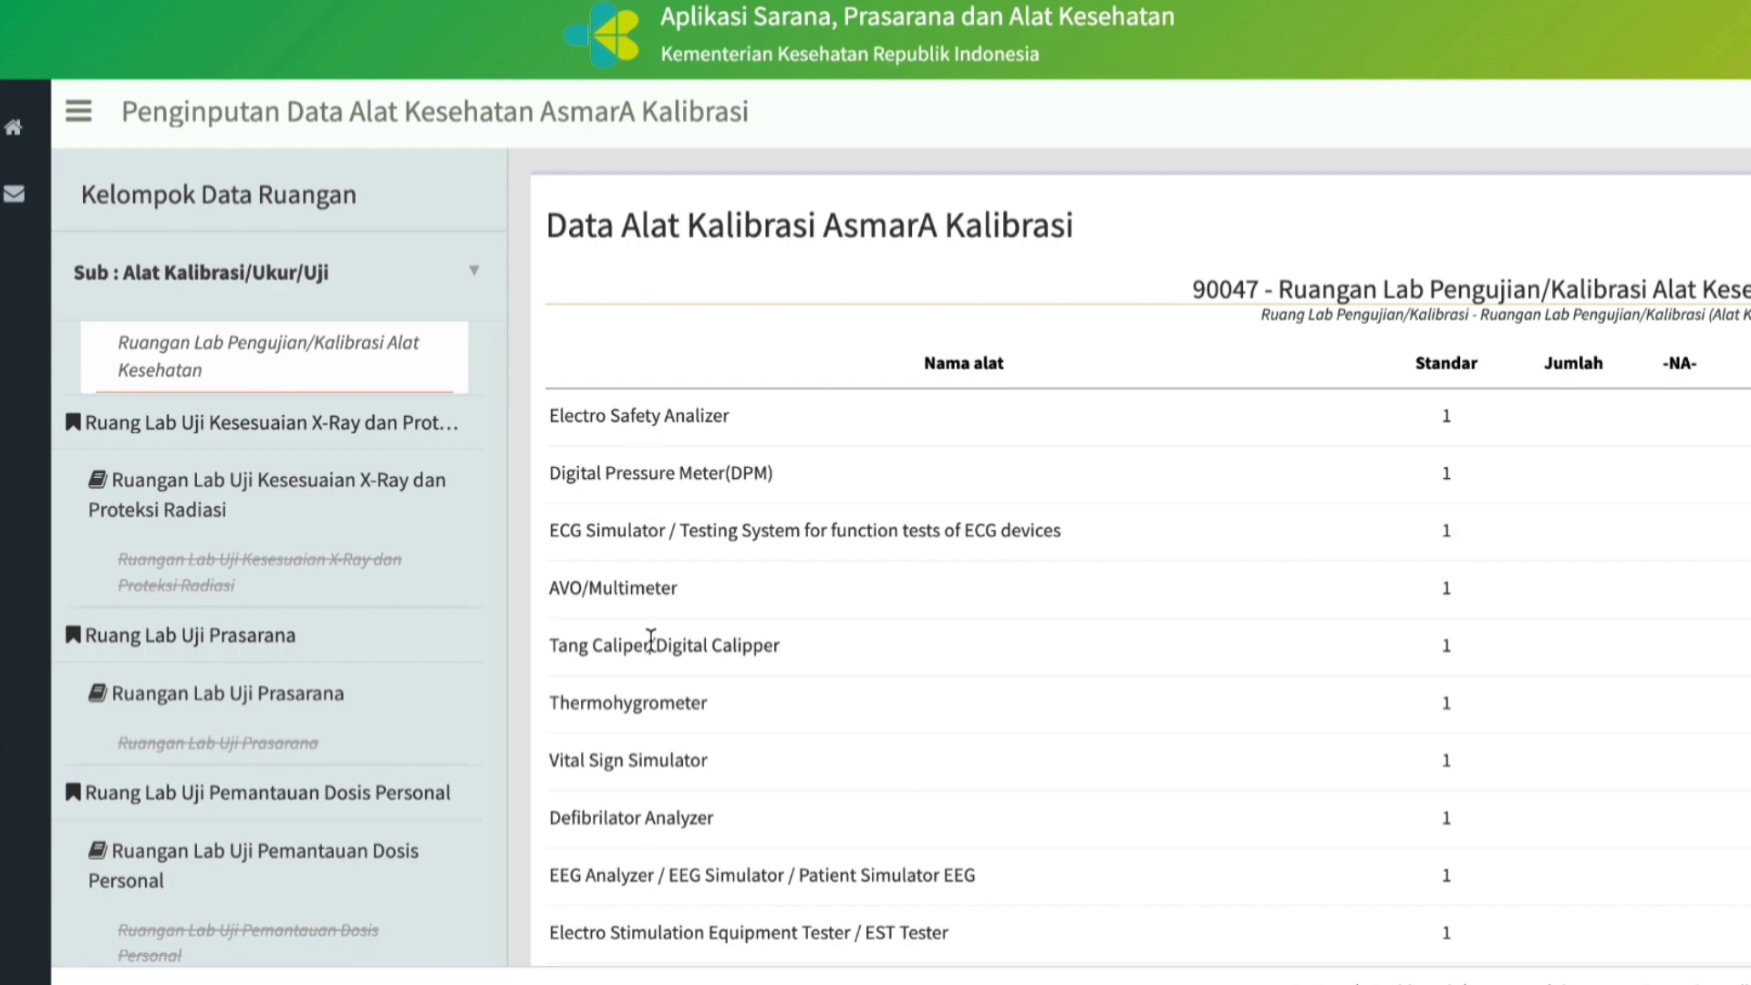
Mark the Electro Safety Analizer as not available in the room's equipment list and confirm.
{"action": "scroll", "coordinate": [649, 635], "scroll_direction": "down", "scroll_amount": 2}
{"action": "scroll", "coordinate": [650, 643], "scroll_direction": "down", "scroll_amount": 7}
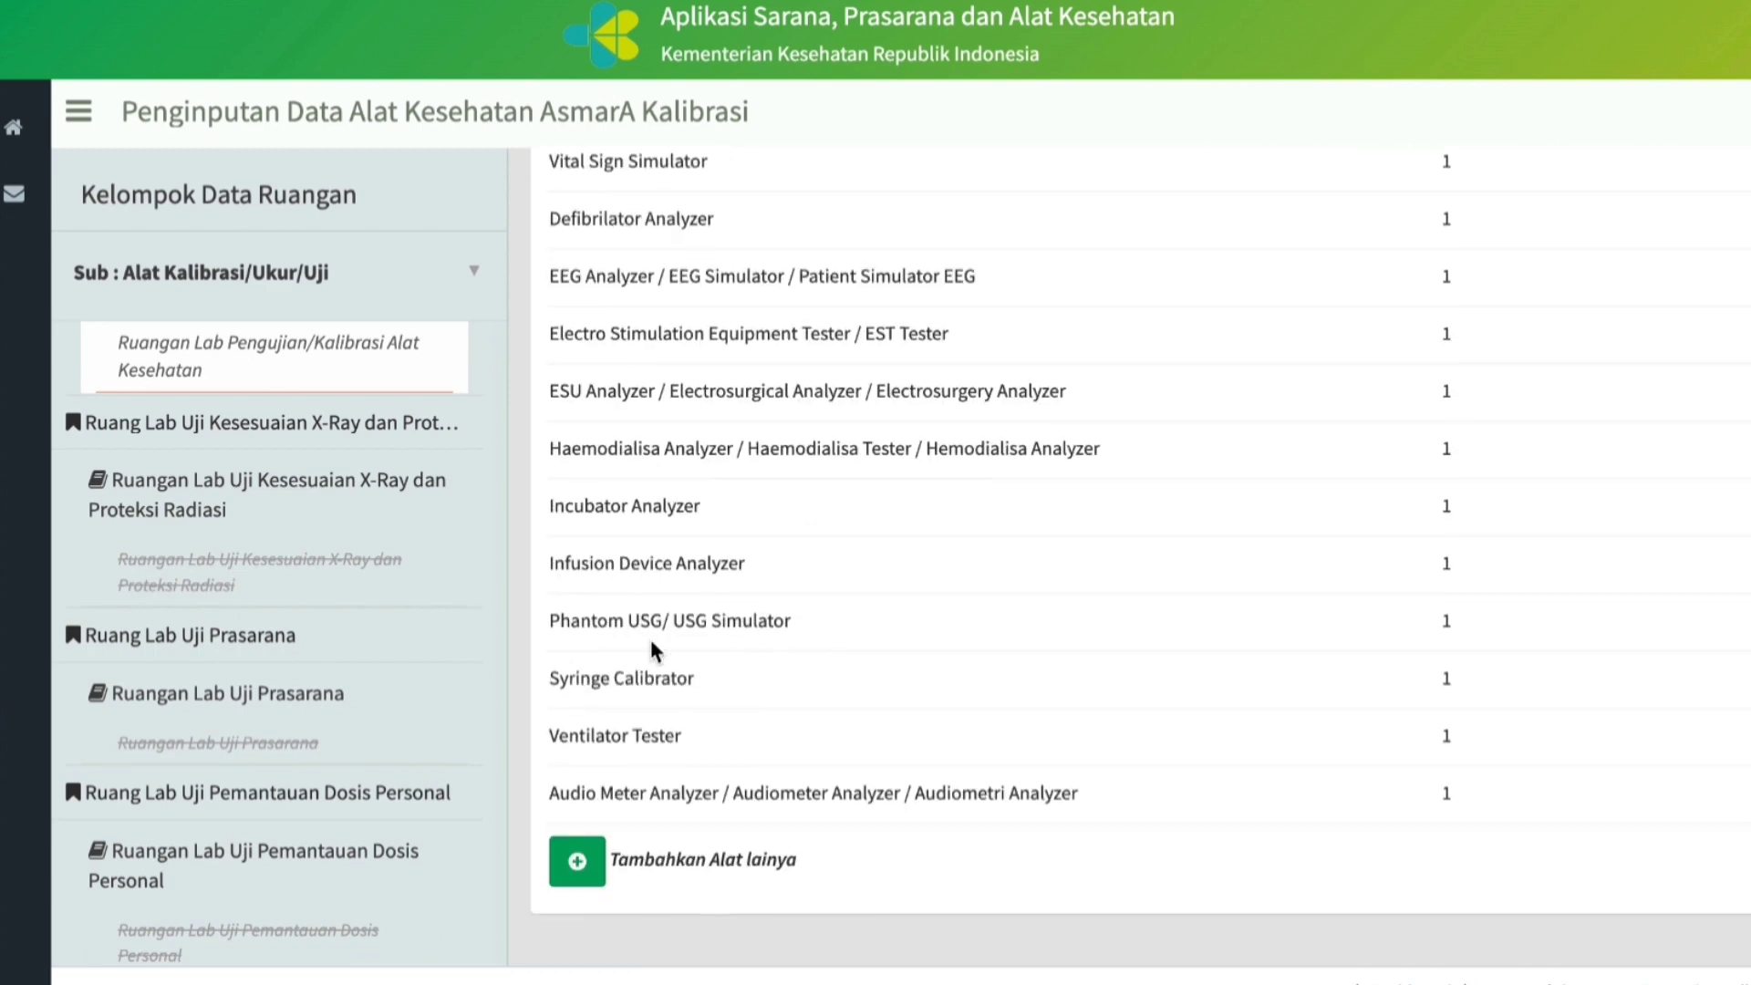
{"action": "scroll", "coordinate": [654, 650], "scroll_direction": "up", "scroll_amount": 2}
{"action": "scroll", "coordinate": [651, 646], "scroll_direction": "up", "scroll_amount": 7}
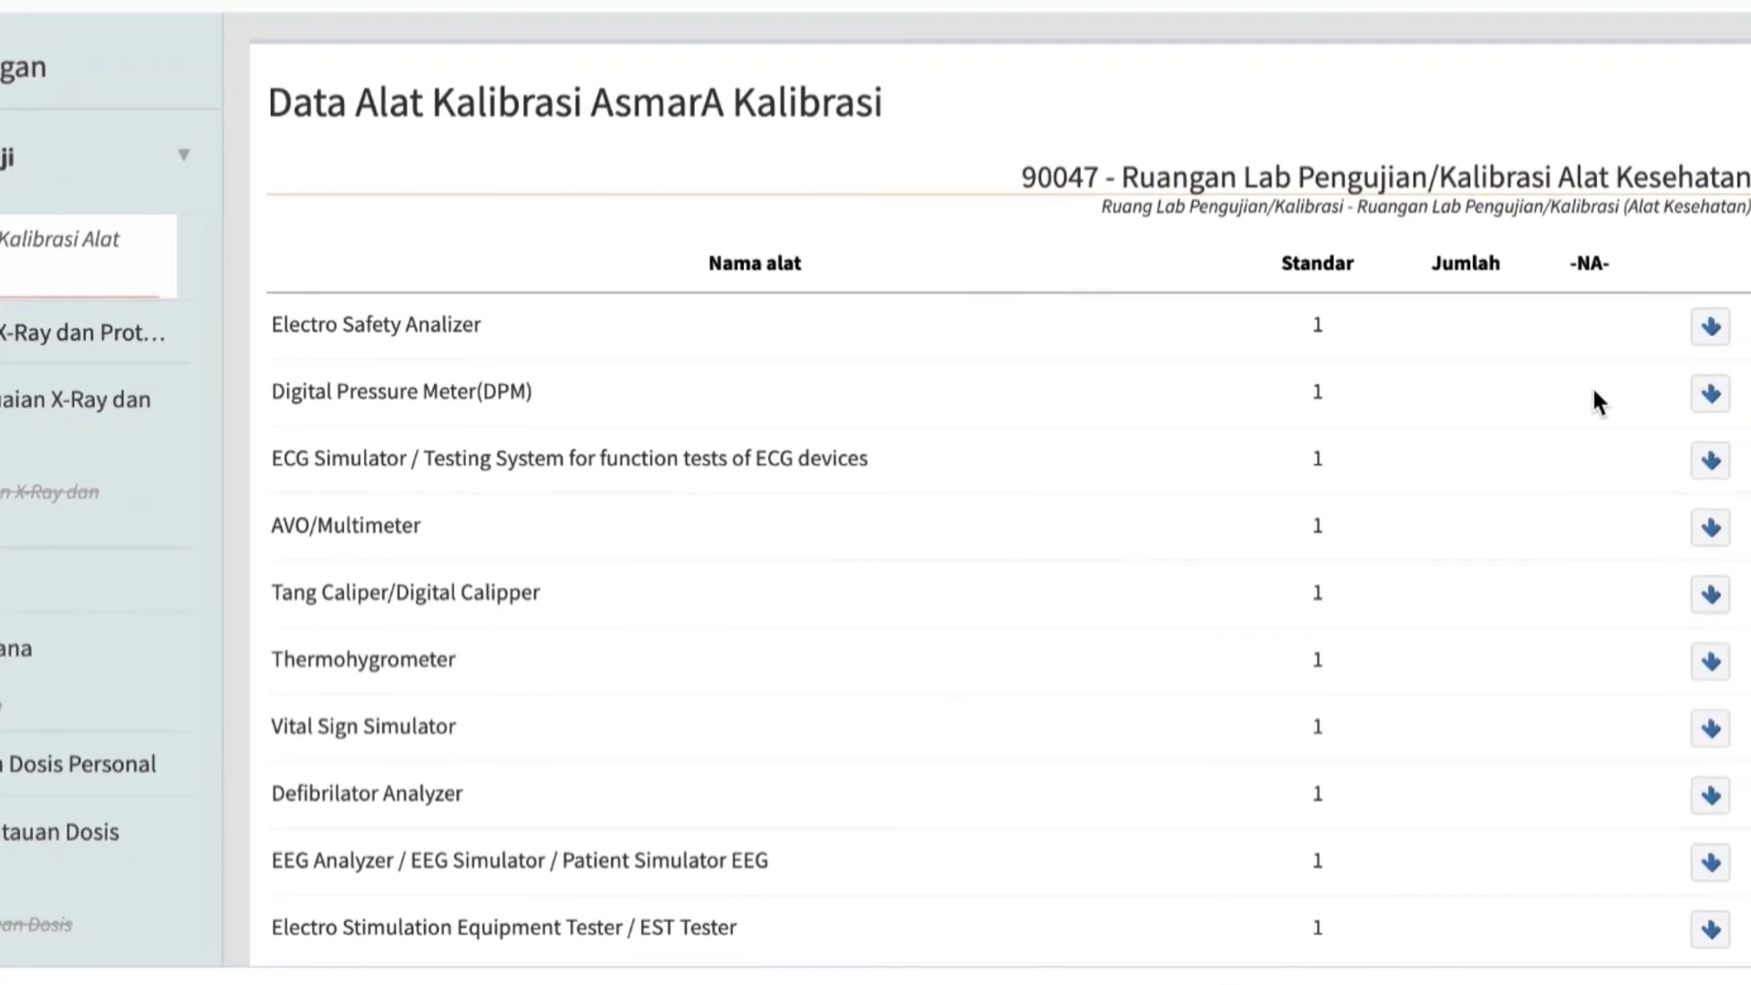
{"action": "left_click", "coordinate": [1693, 308]}
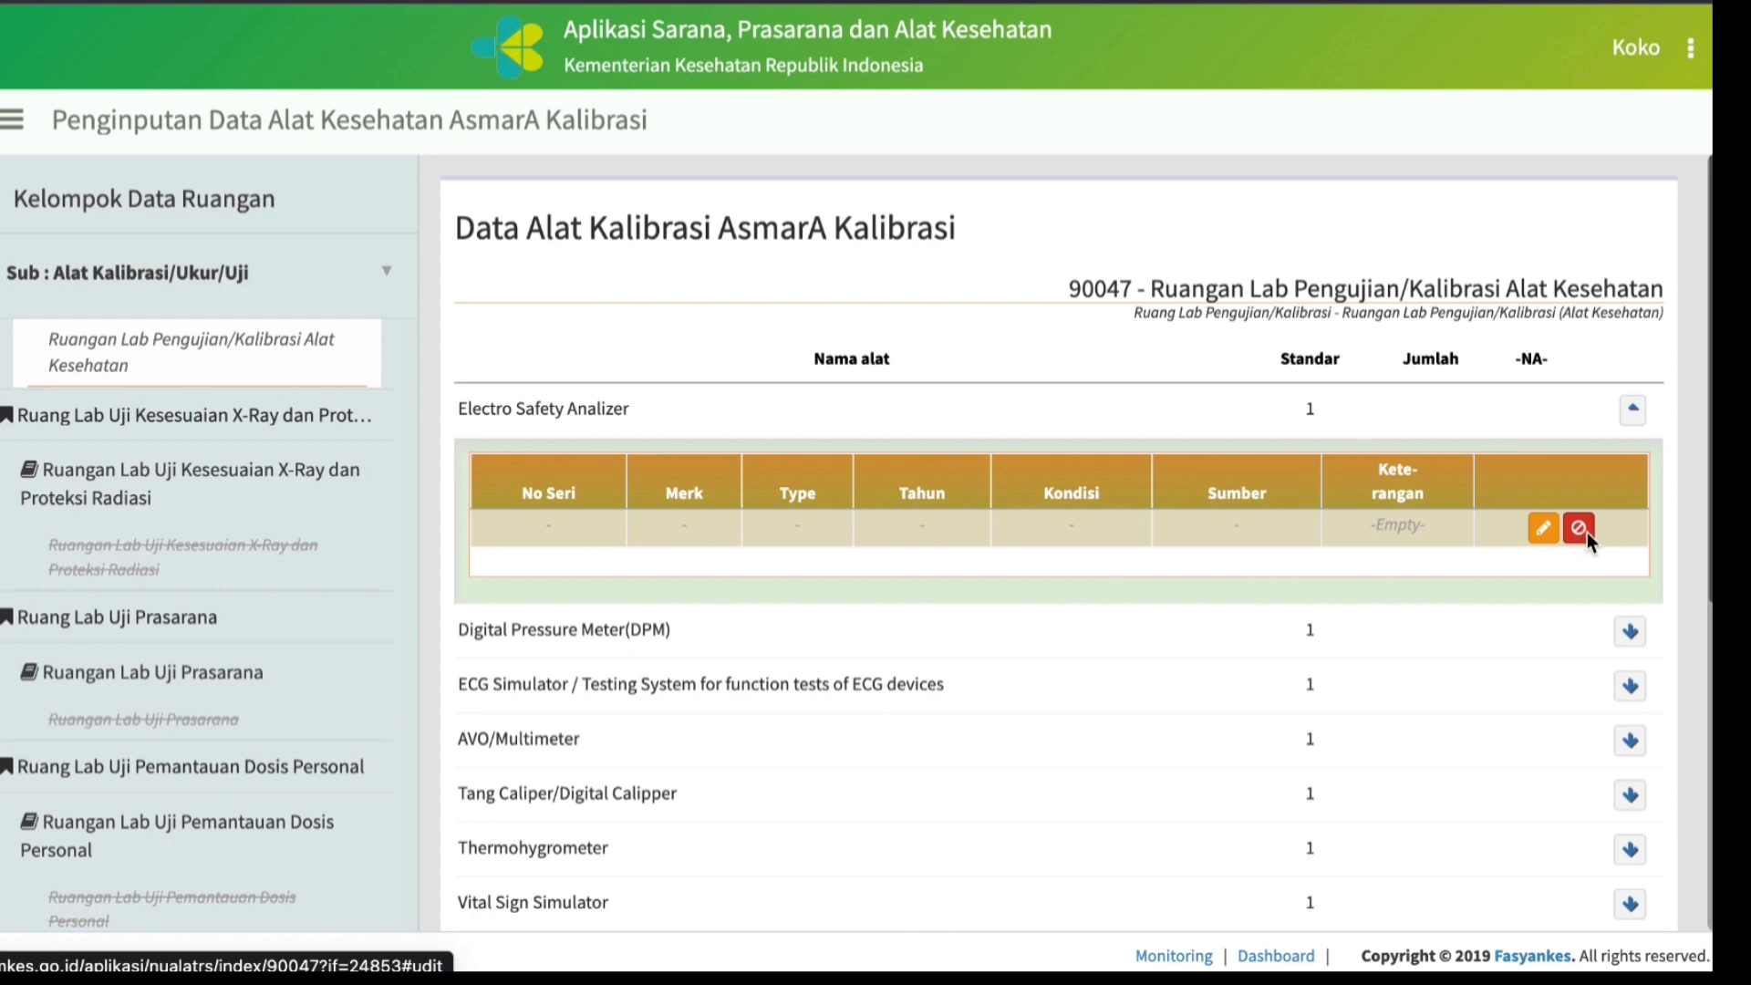
{"action": "left_click", "coordinate": [1579, 528]}
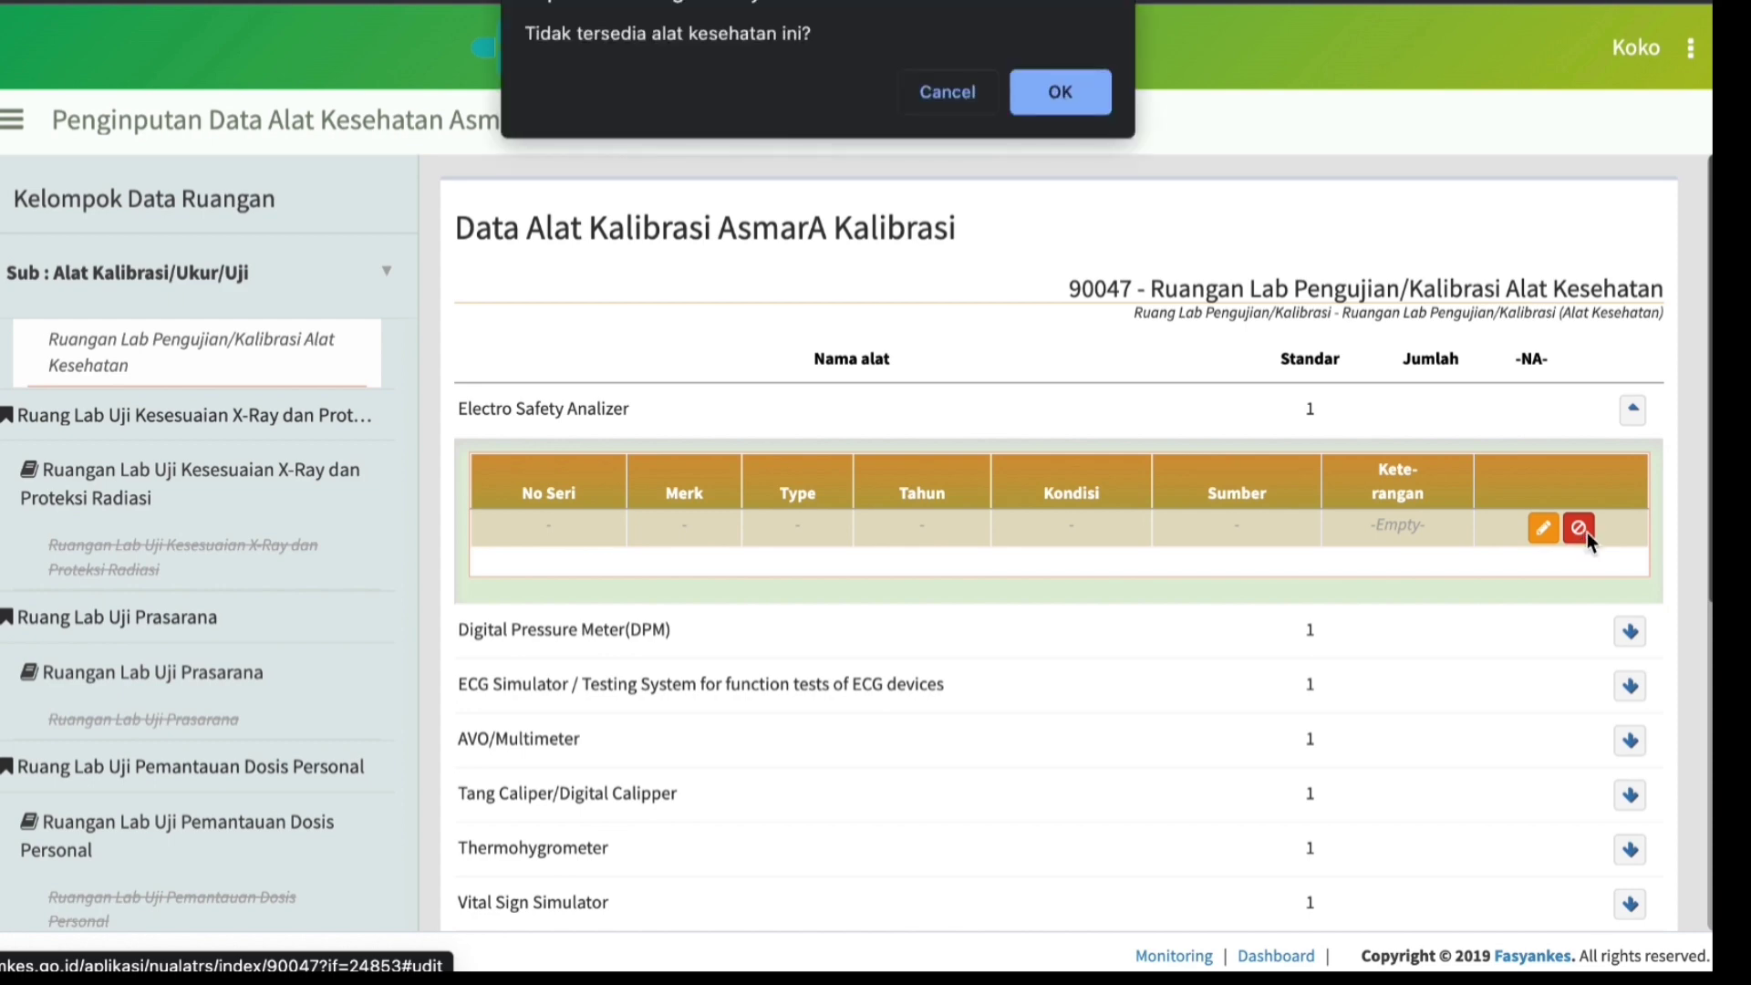
{"action": "left_click", "coordinate": [1060, 94]}
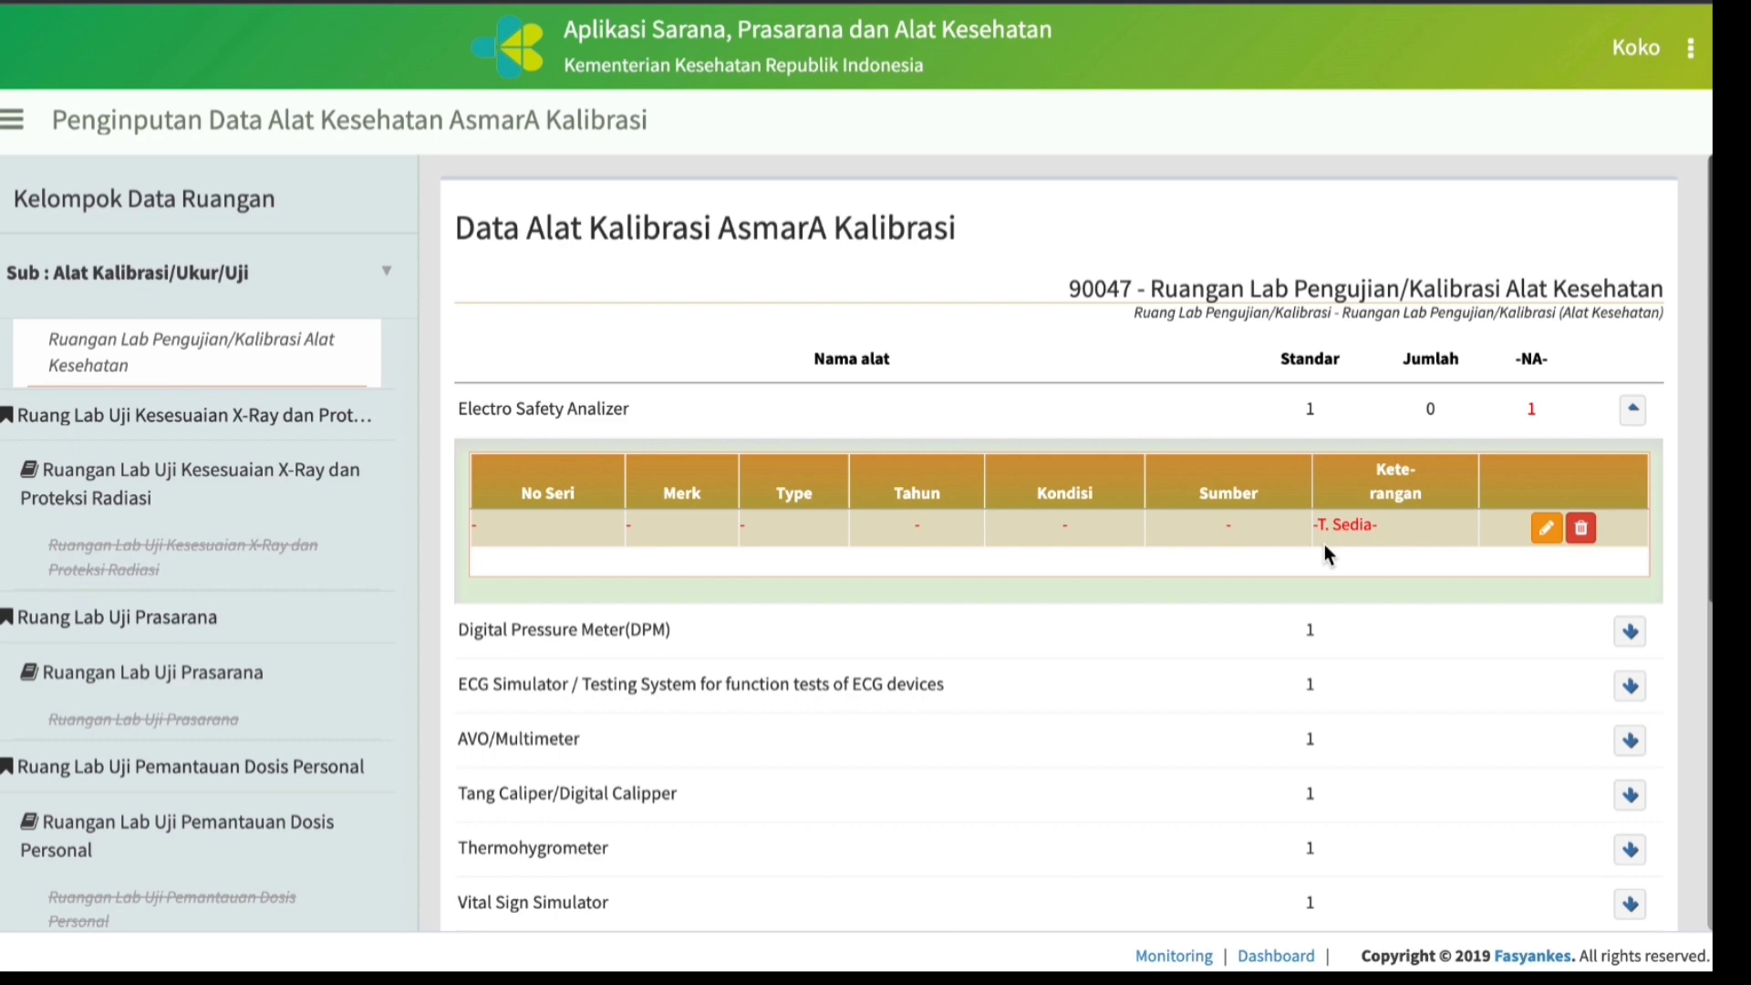
Open the Digital Pressure Meter(DPM) data form from the room's equipment list and set No Seri/Inv to D-238.
{"action": "left_click", "coordinate": [1631, 631]}
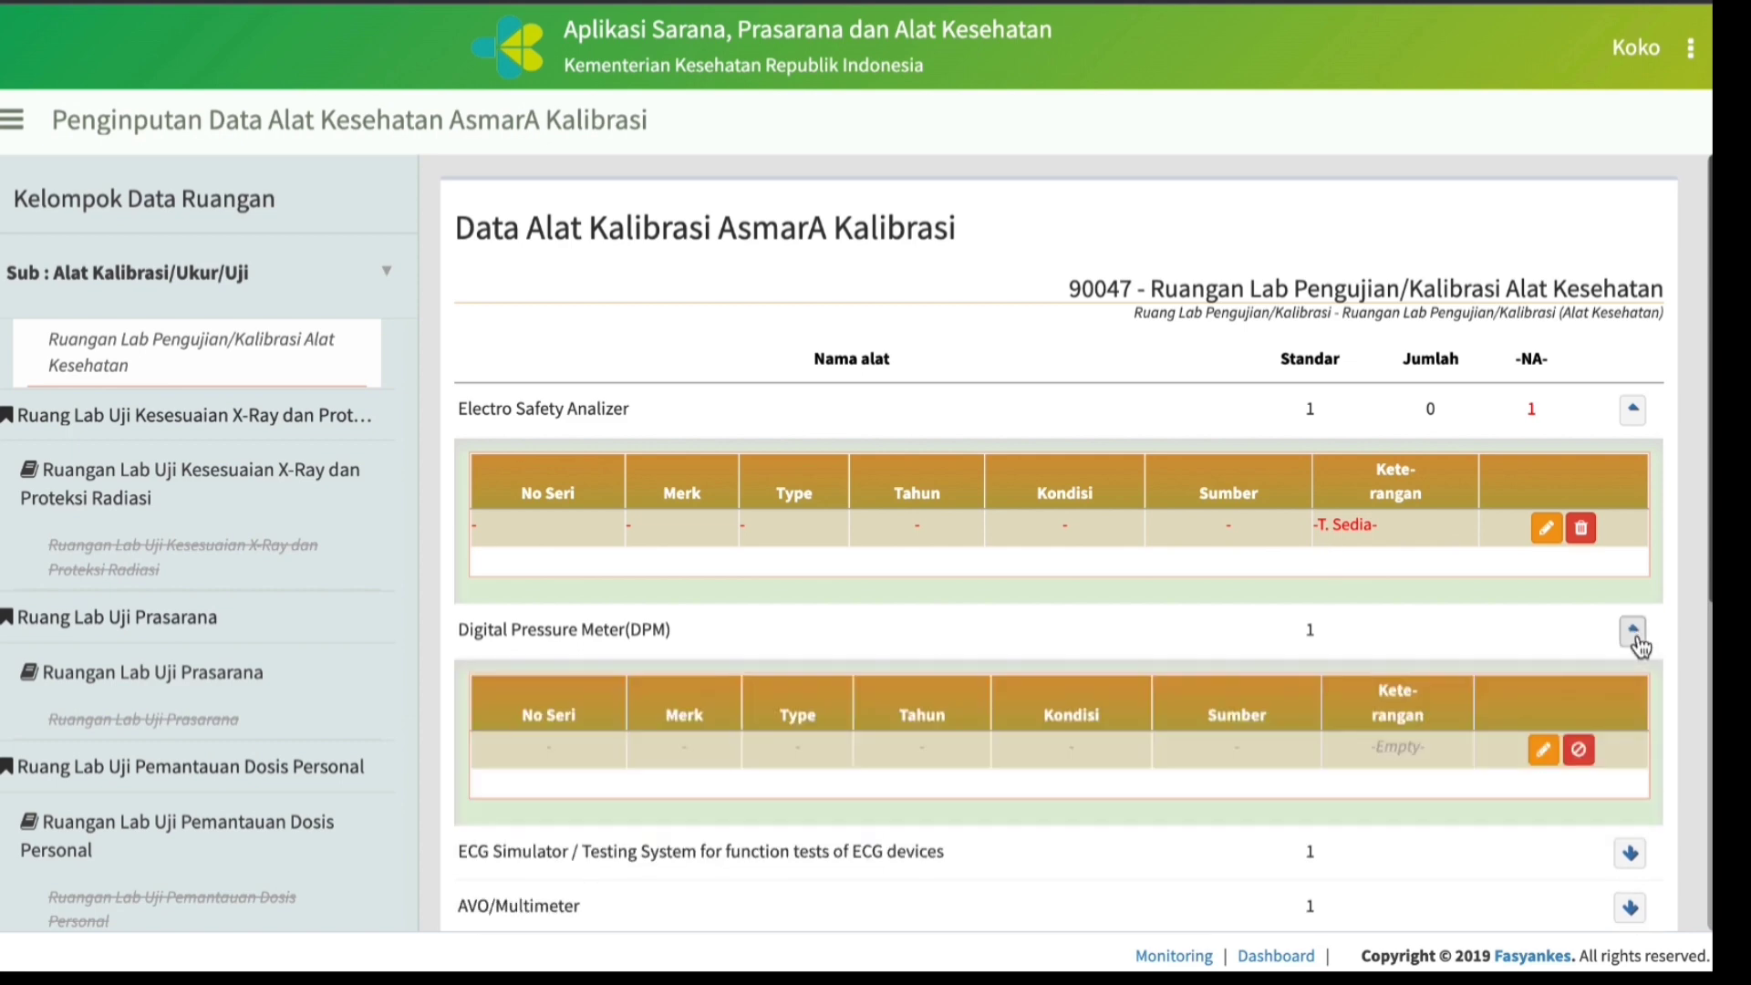
{"action": "left_click", "coordinate": [1541, 750]}
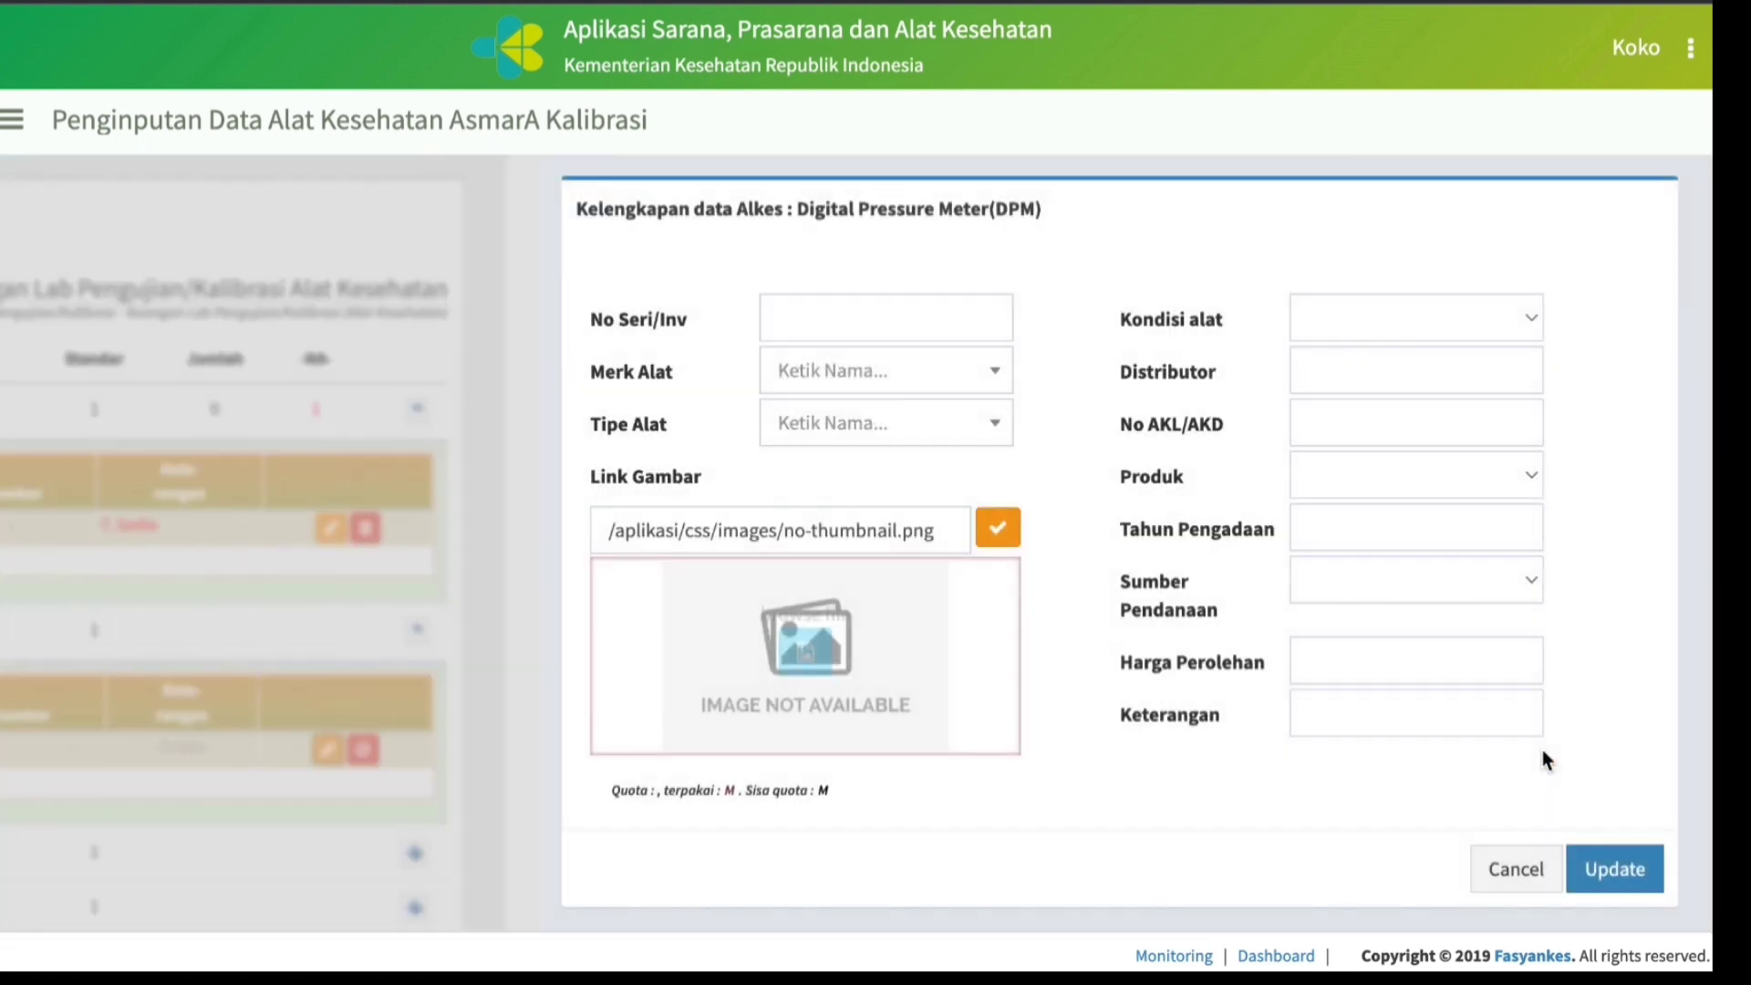
{"action": "left_click", "coordinate": [830, 315]}
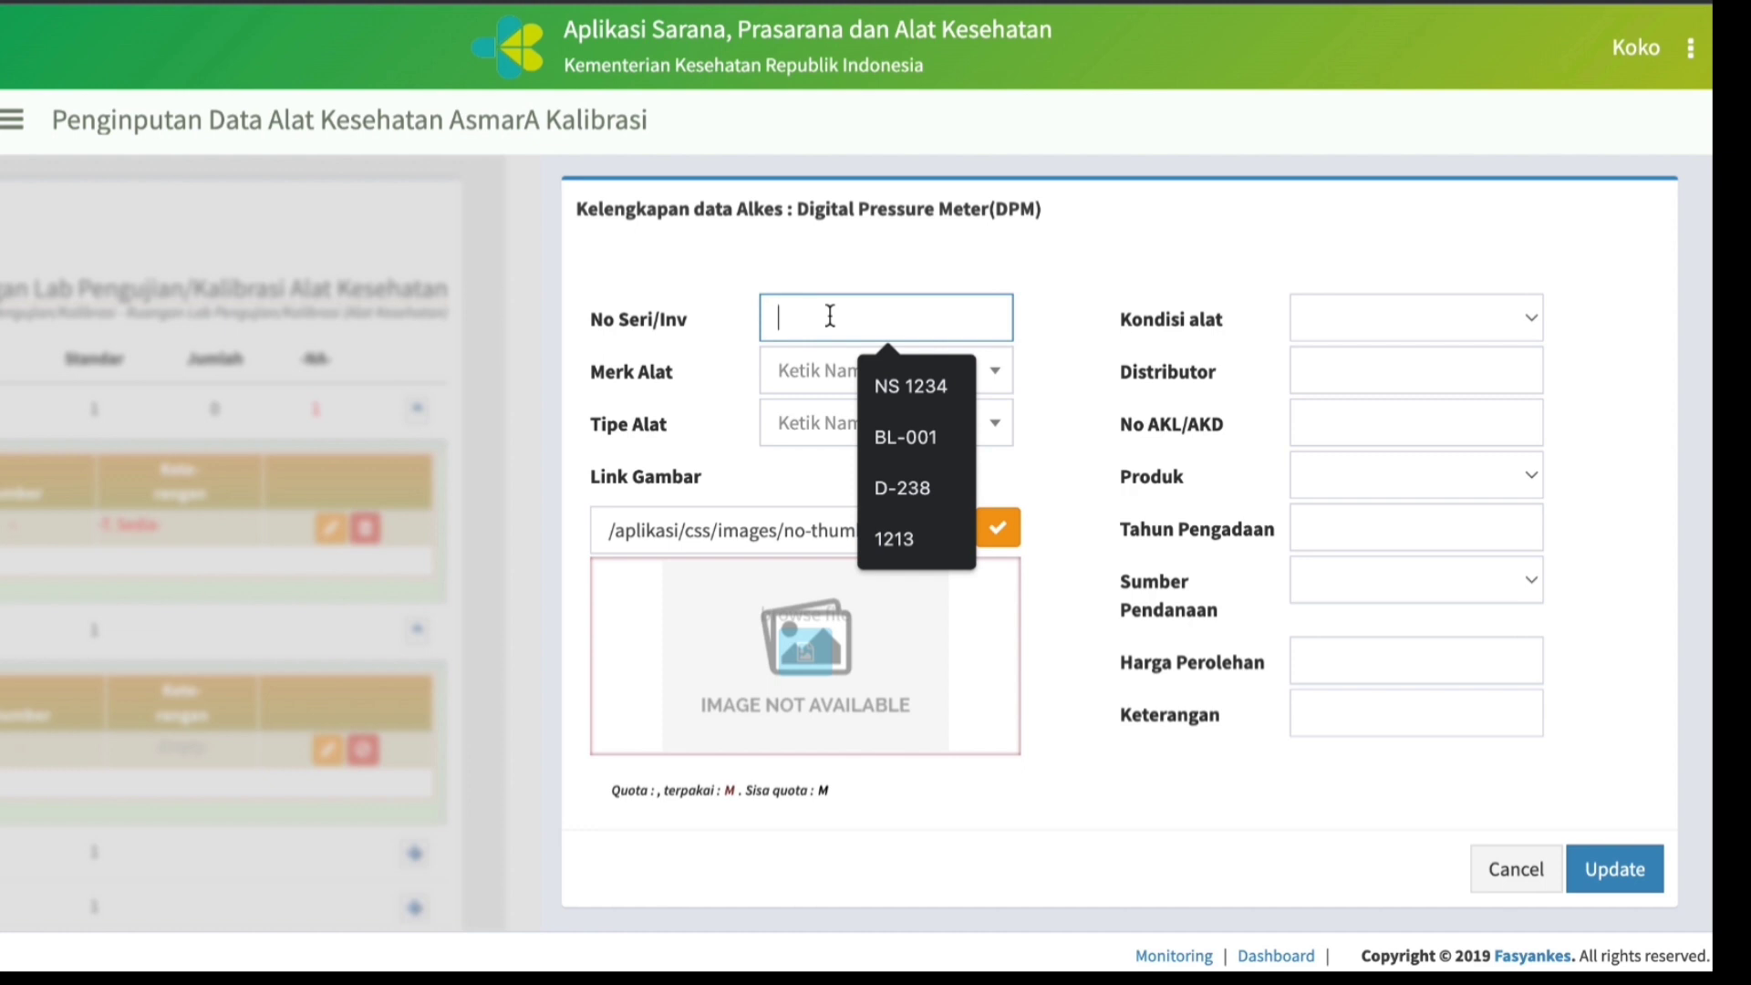
{"action": "left_click", "coordinate": [907, 488]}
Set the Digital Pressure Meter's Merk to Fluke and its Tipe to DPM-4.
{"action": "left_click", "coordinate": [815, 383]}
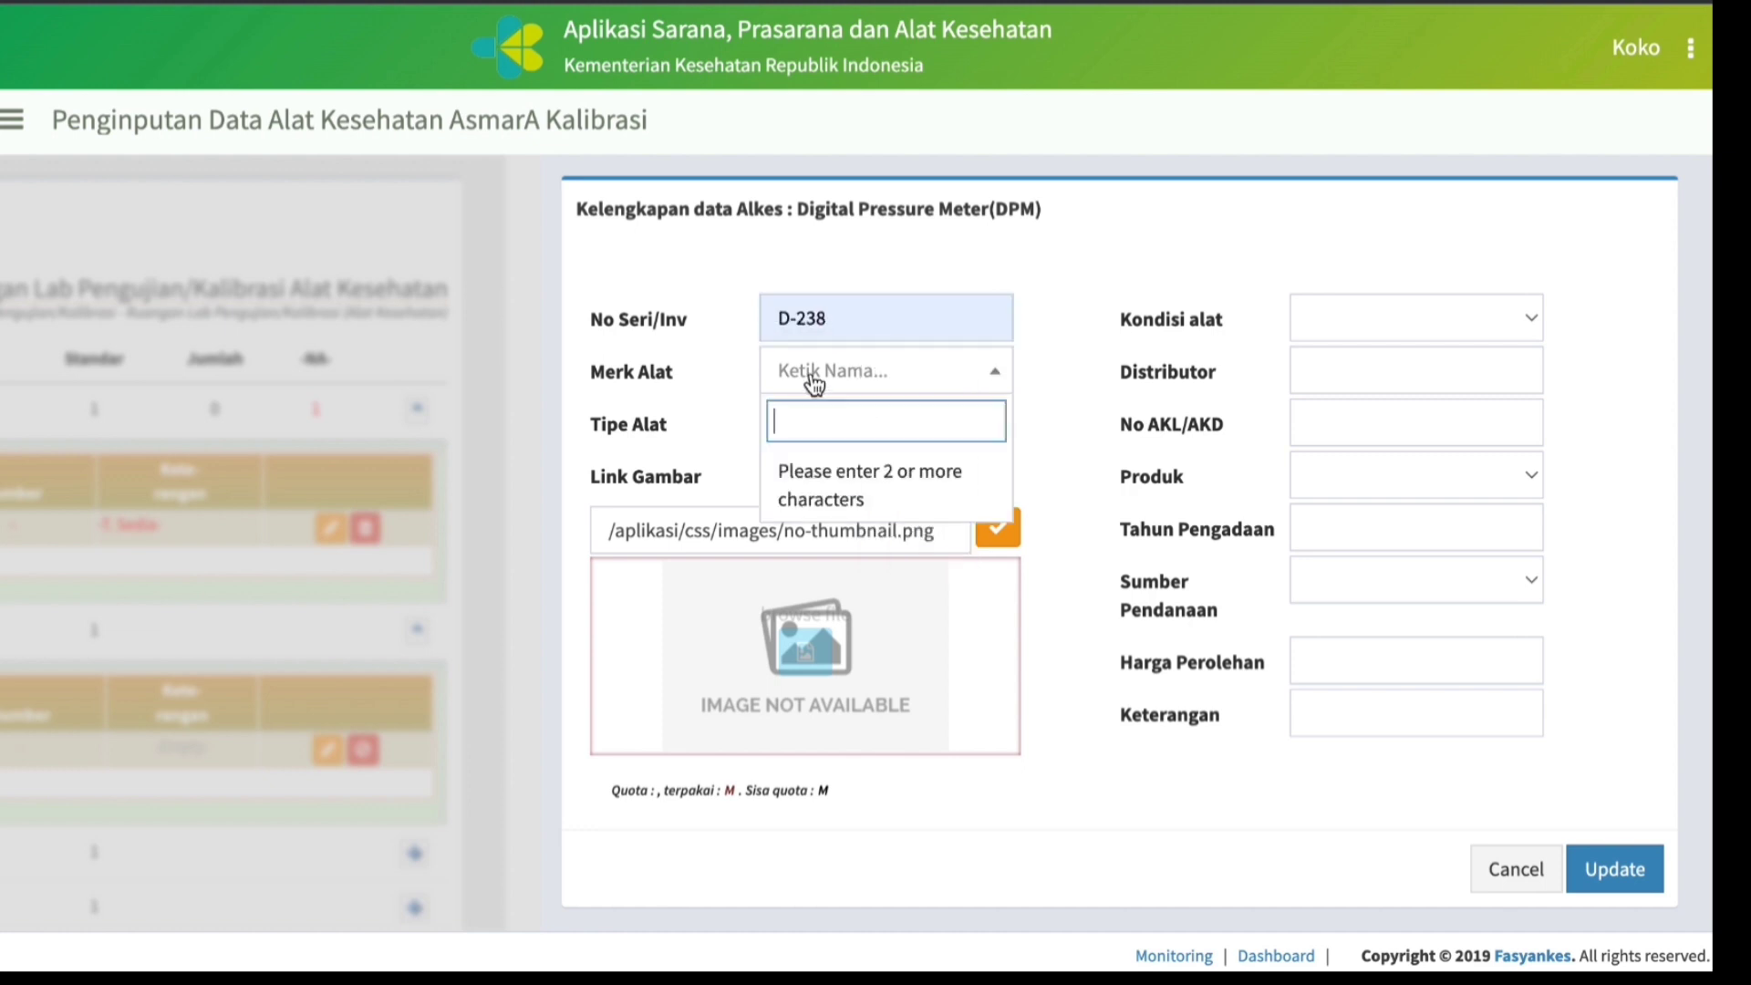
{"action": "type", "text": "Fl"}
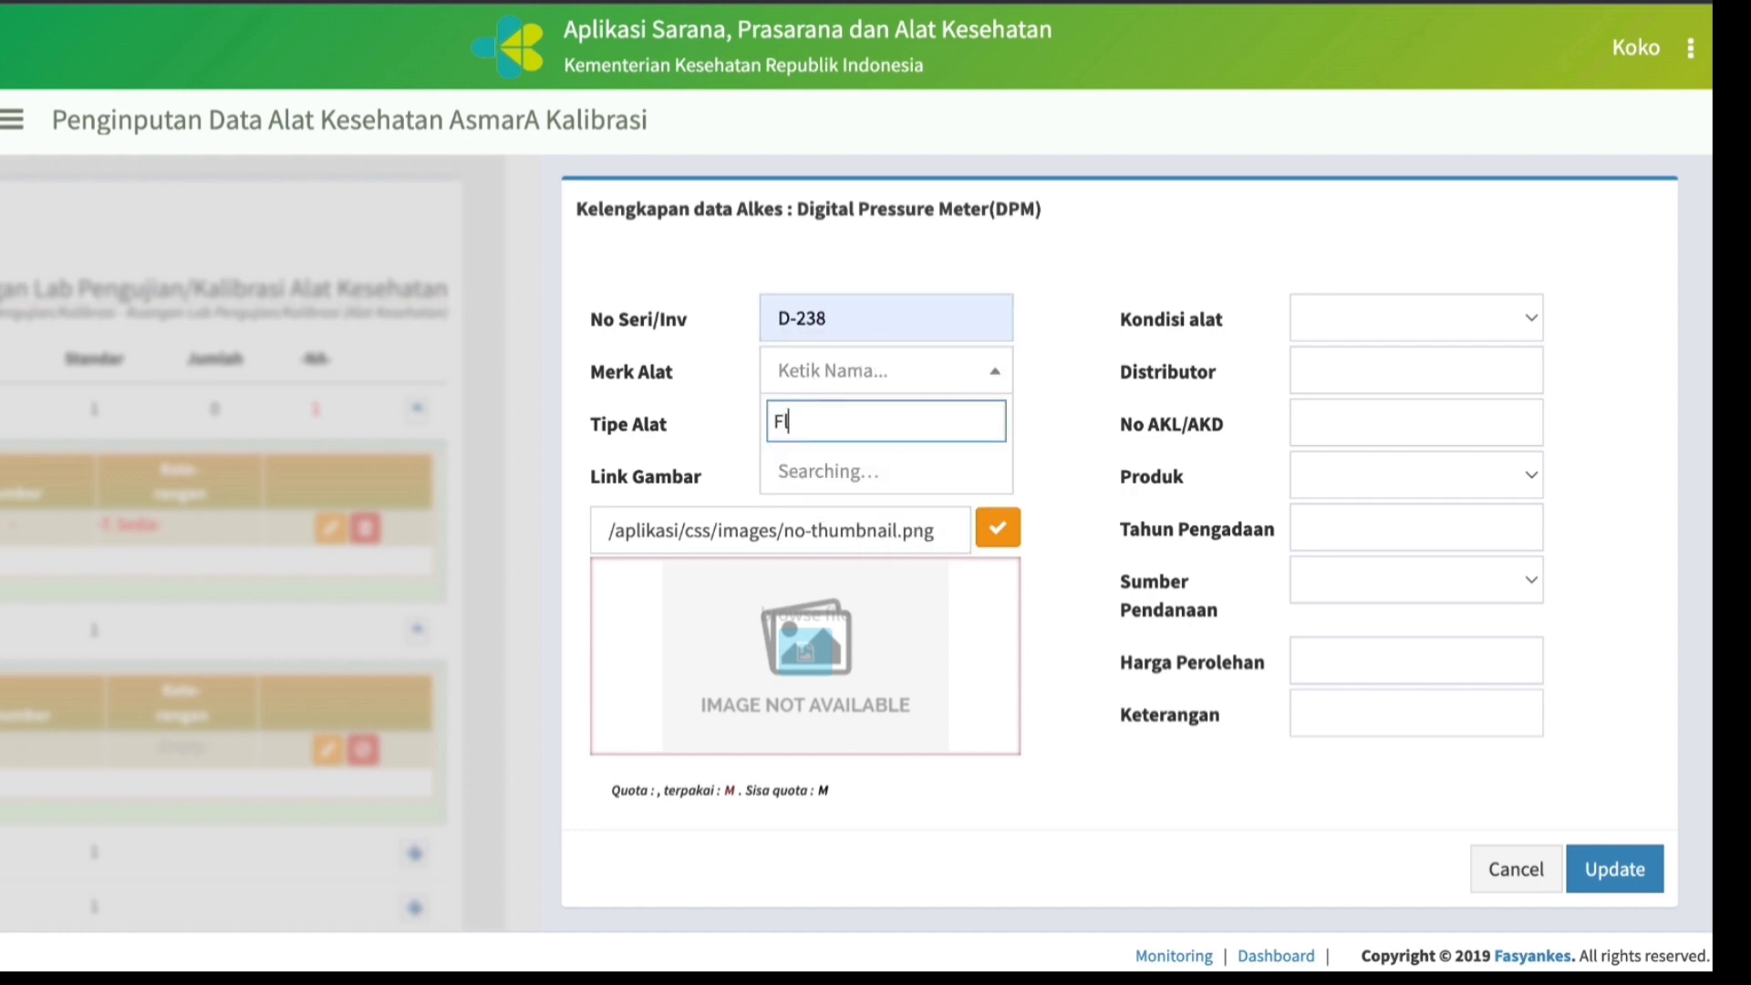
{"action": "type", "text": "uke"}
{"action": "left_click", "coordinate": [828, 467]}
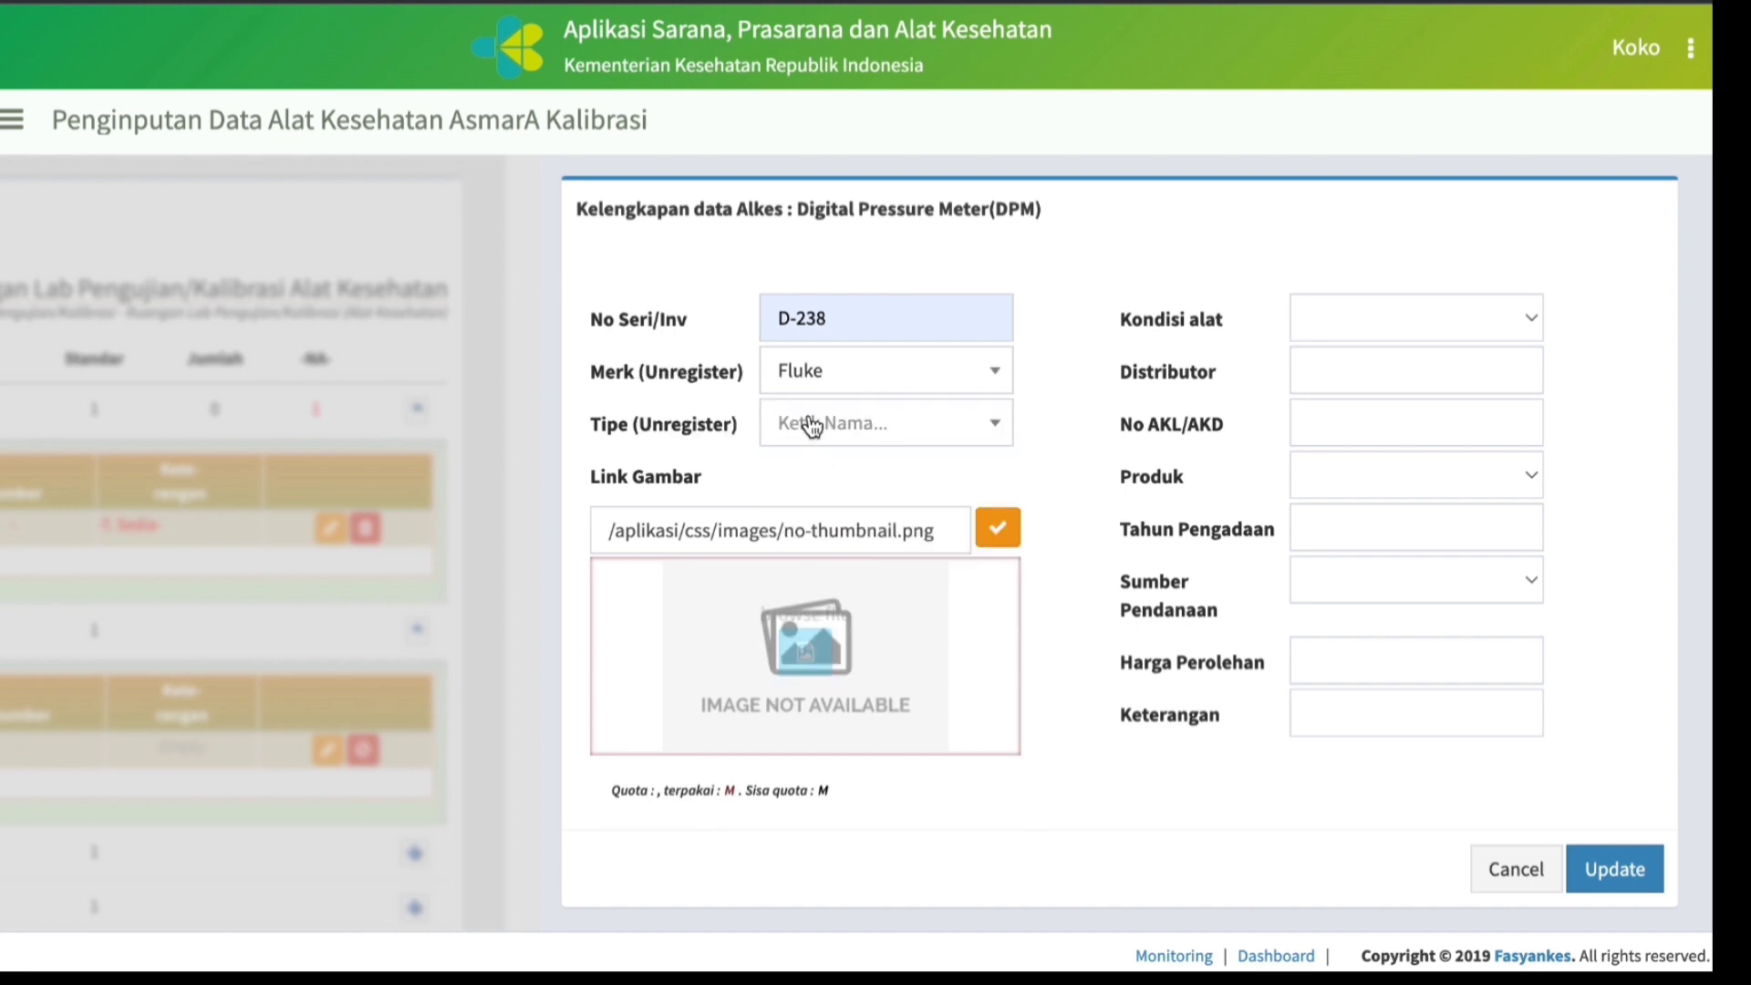
{"action": "left_click", "coordinate": [812, 426]}
{"action": "type", "text": "DPM"}
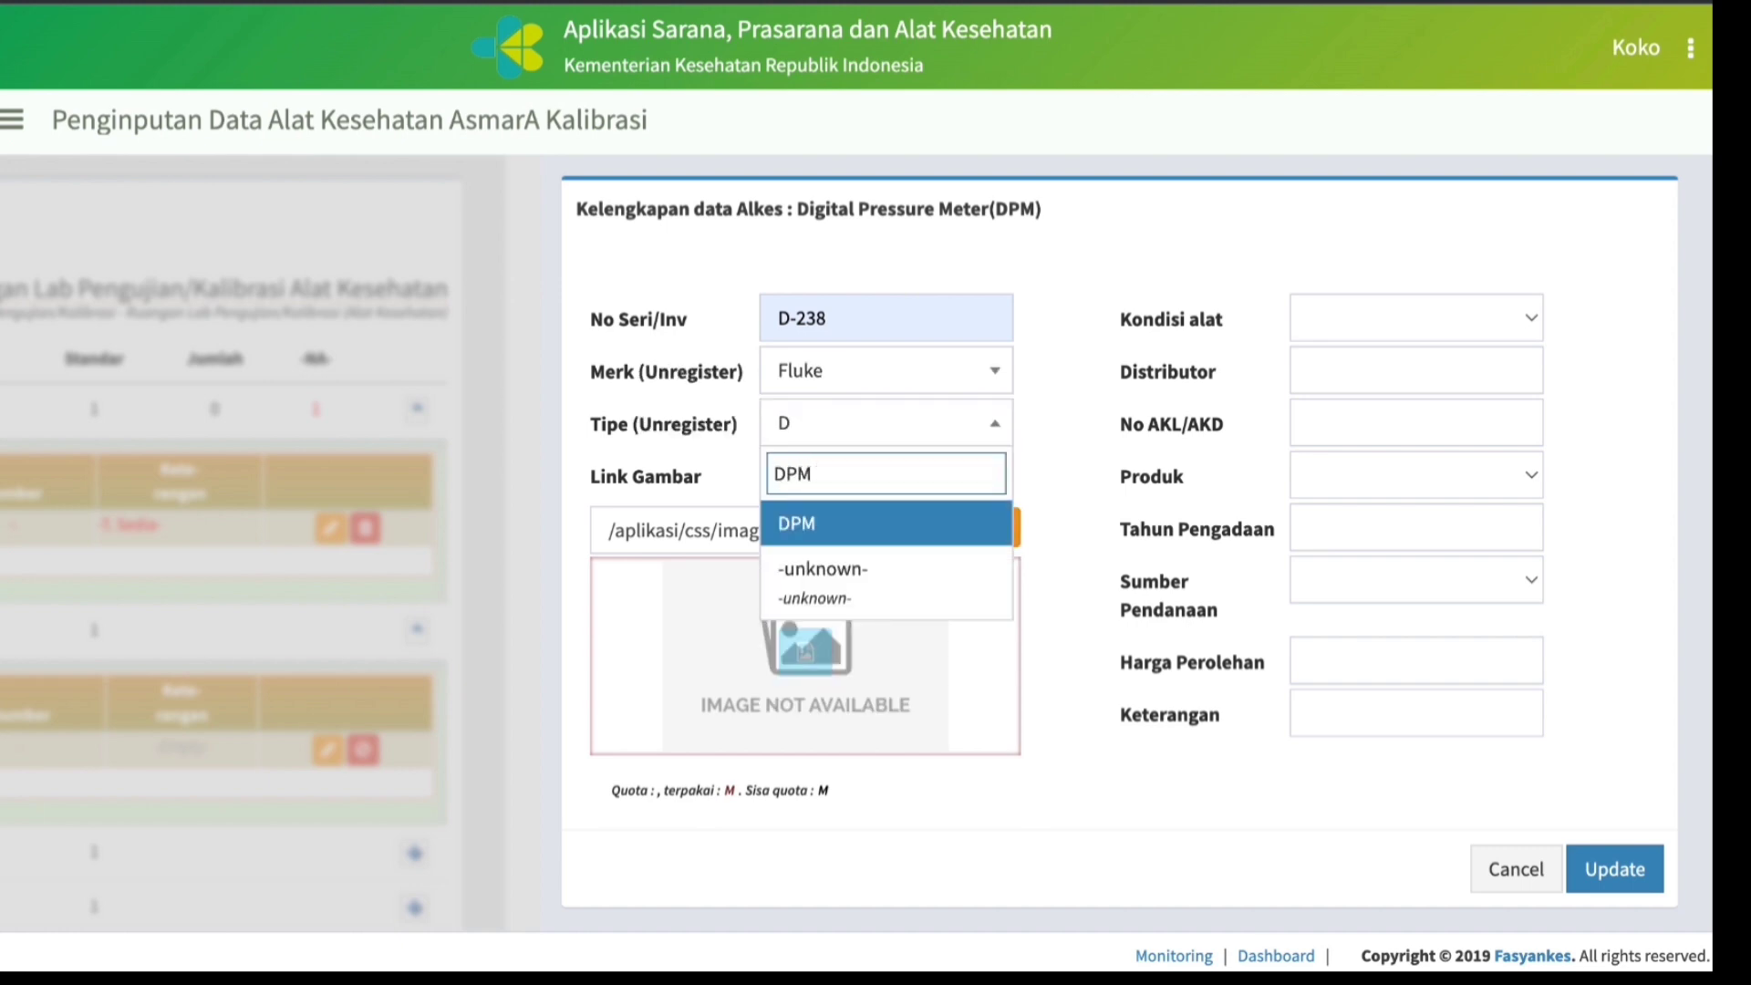
{"action": "type", "text": "-4"}
{"action": "key", "text": "Return"}
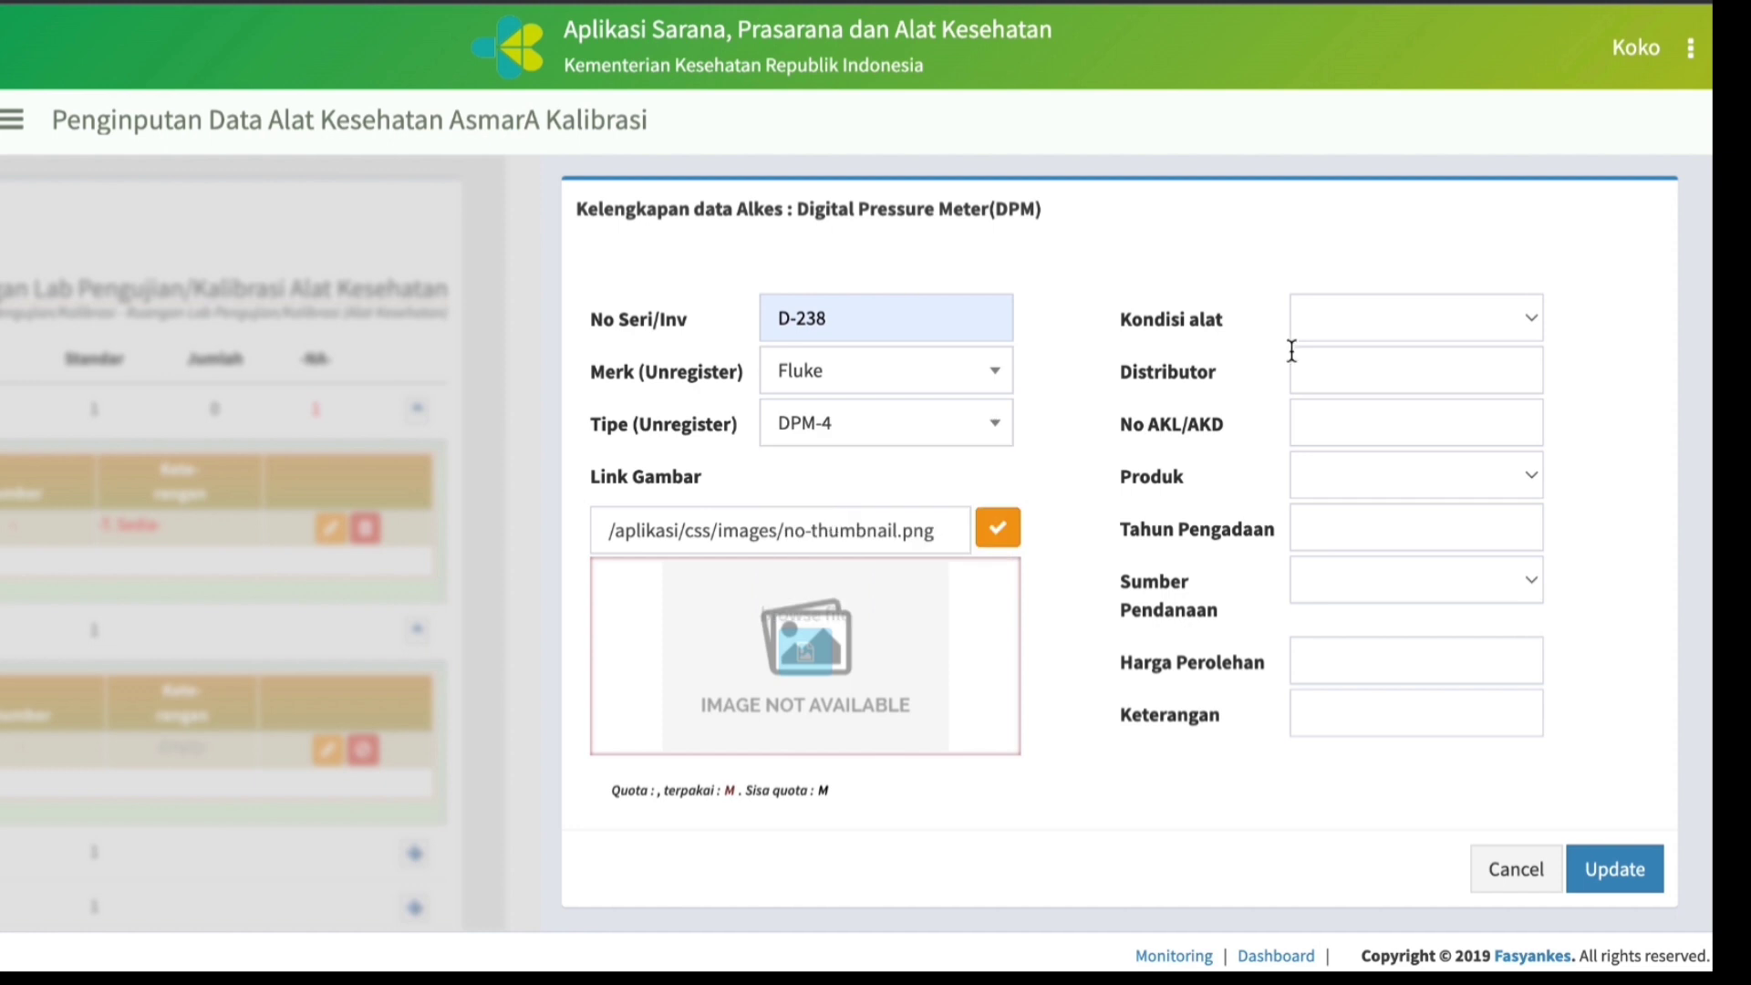
Set the Digital Pressure Meter's Kondisi alat to Baik and its Distributor to PT. Quantum.
{"action": "left_click", "coordinate": [1538, 320]}
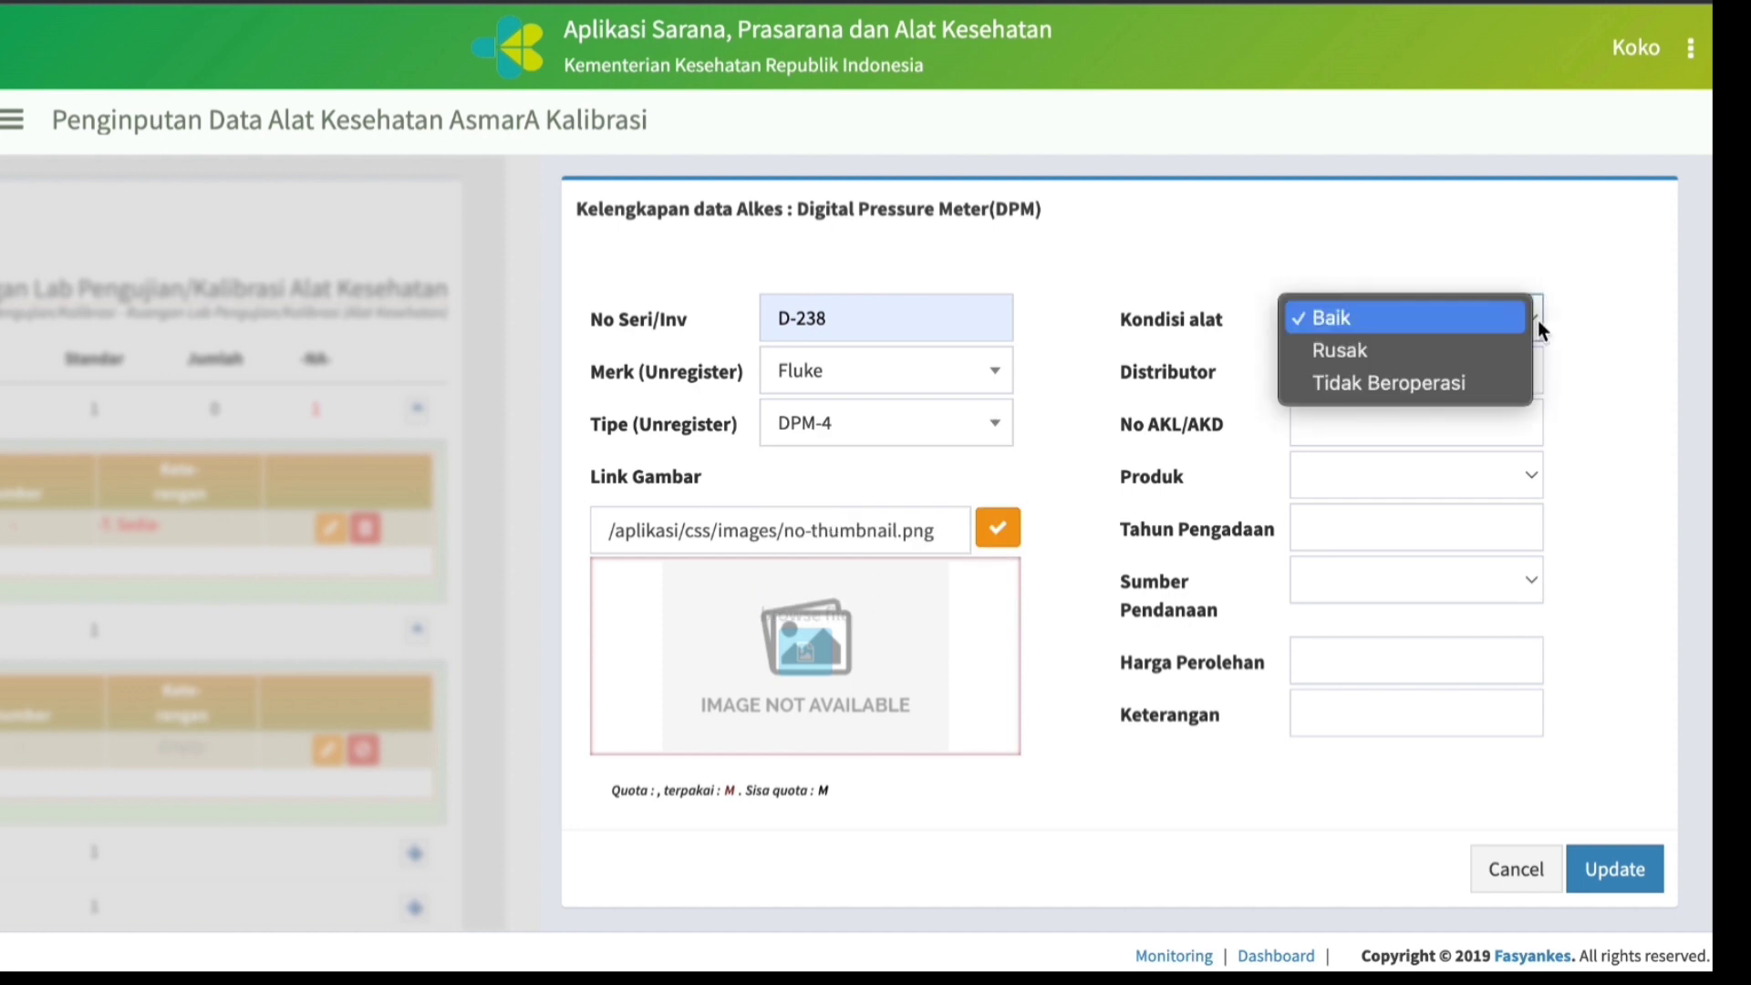
{"action": "left_click", "coordinate": [1390, 317]}
{"action": "left_click", "coordinate": [1314, 374]}
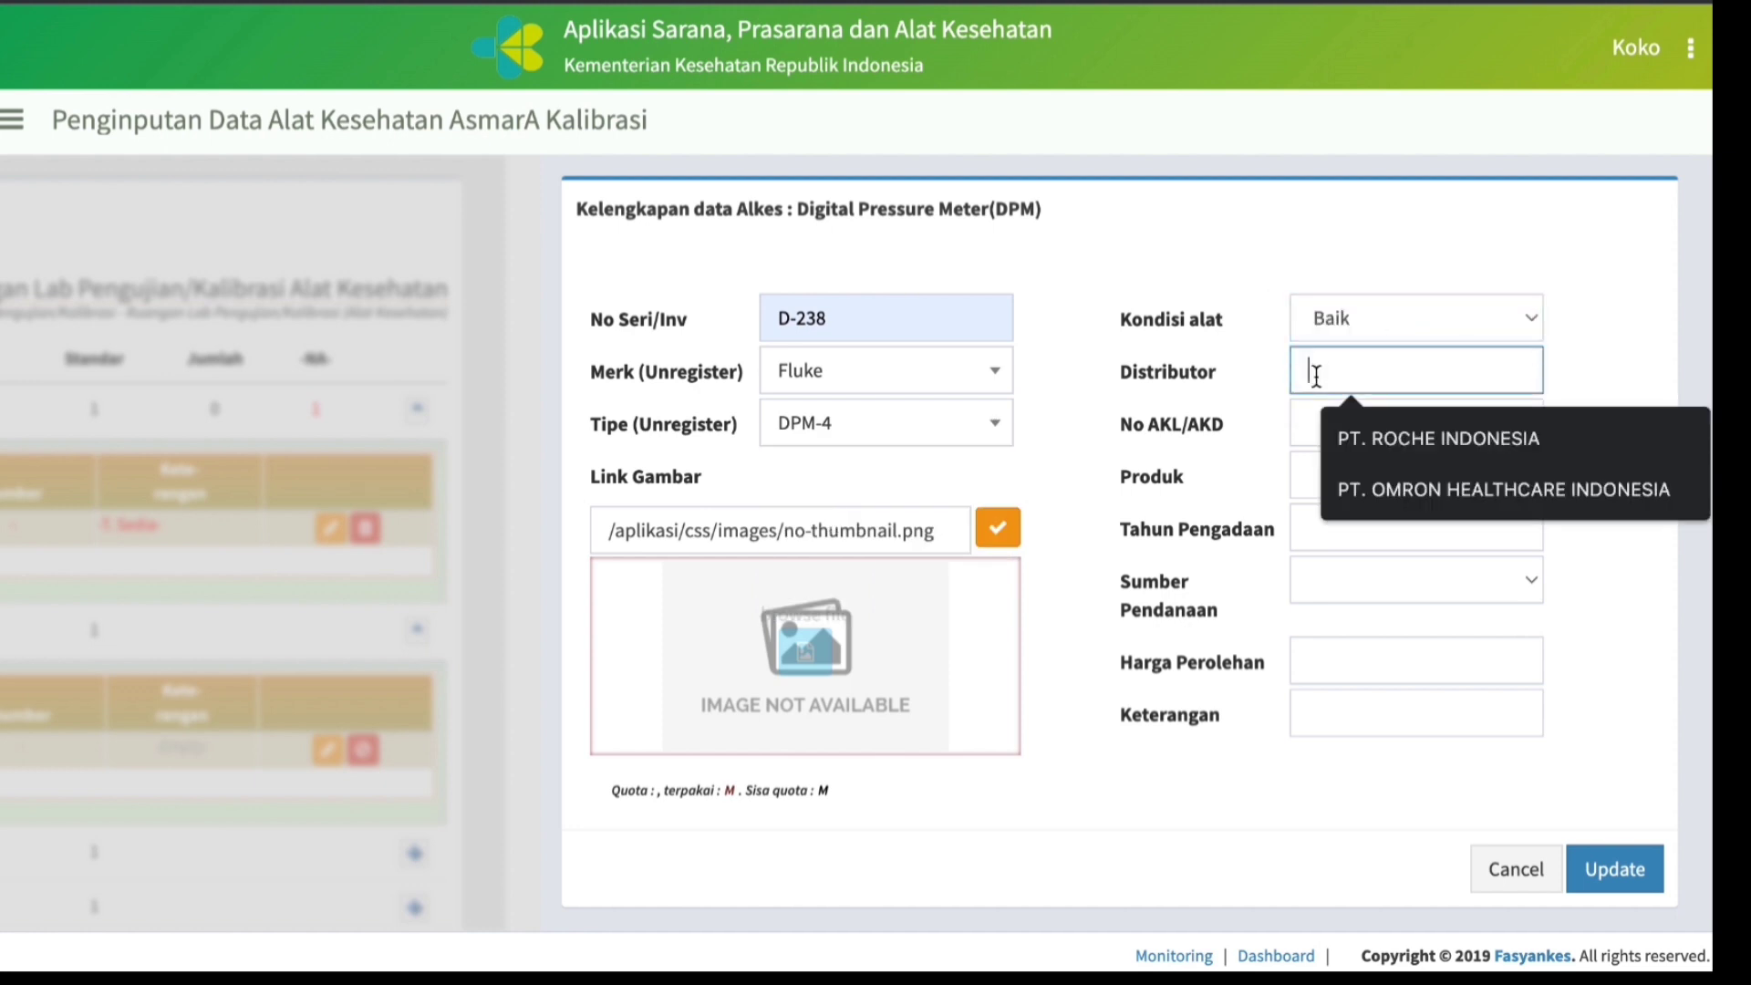
{"action": "type", "text": "PT."}
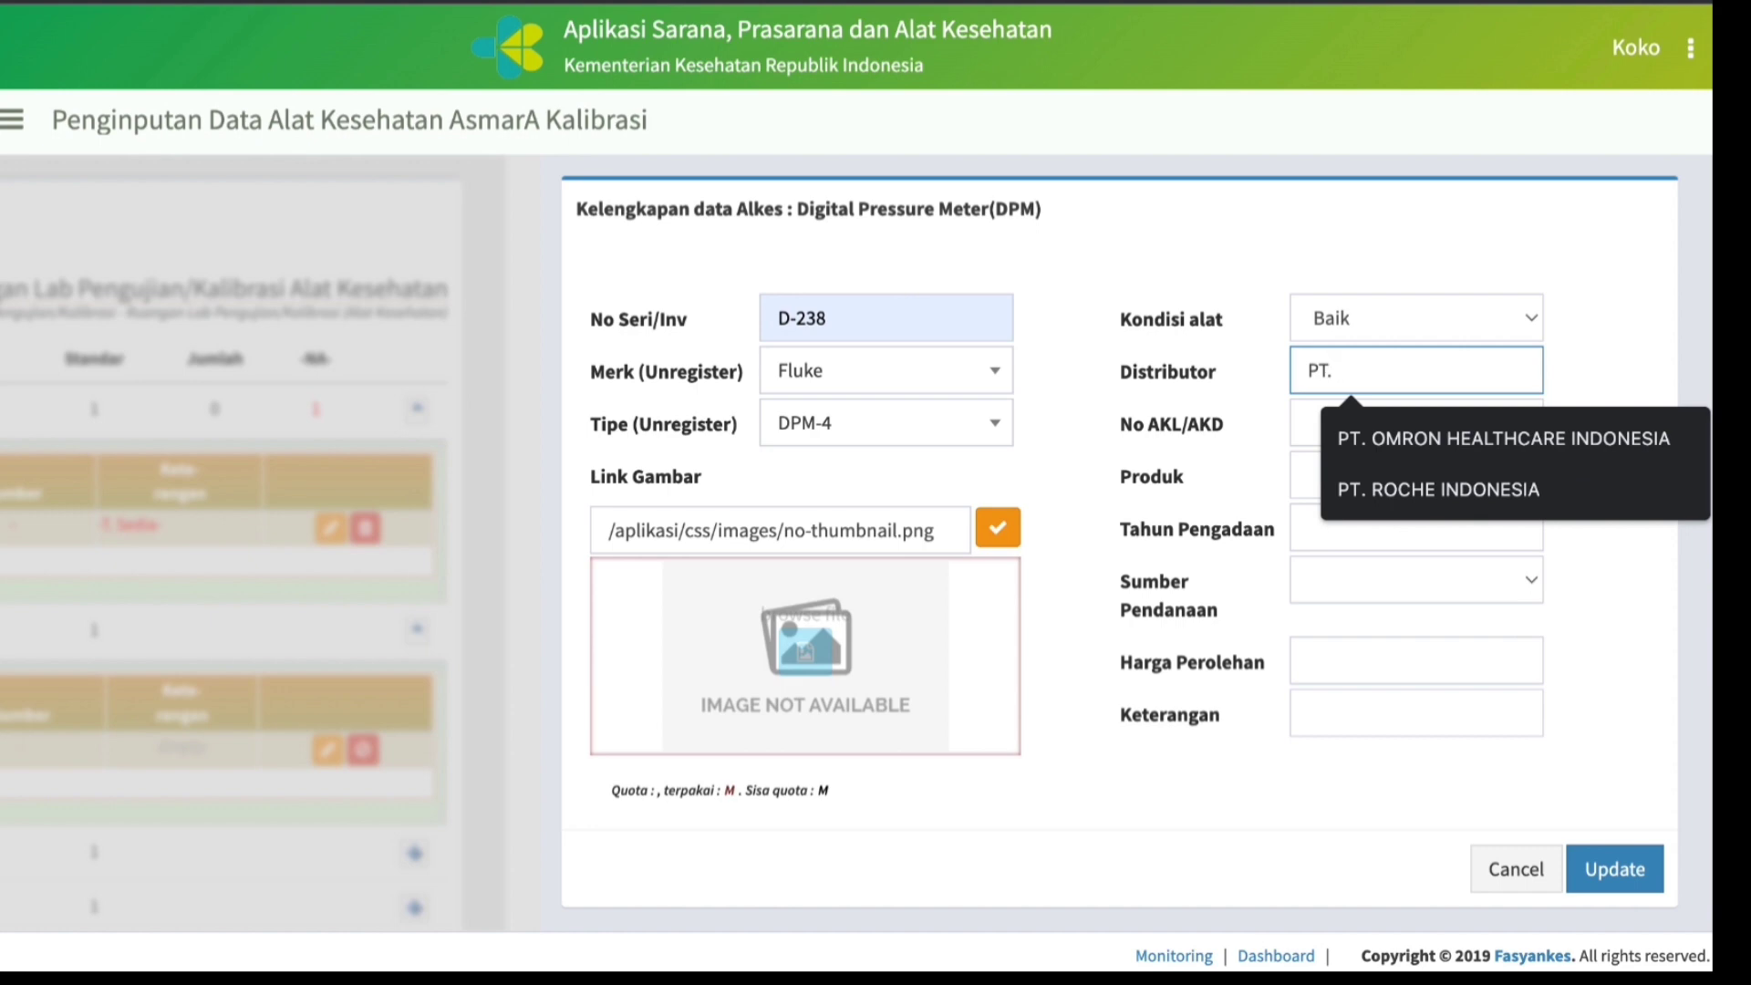
{"action": "type", "text": " Quantum"}
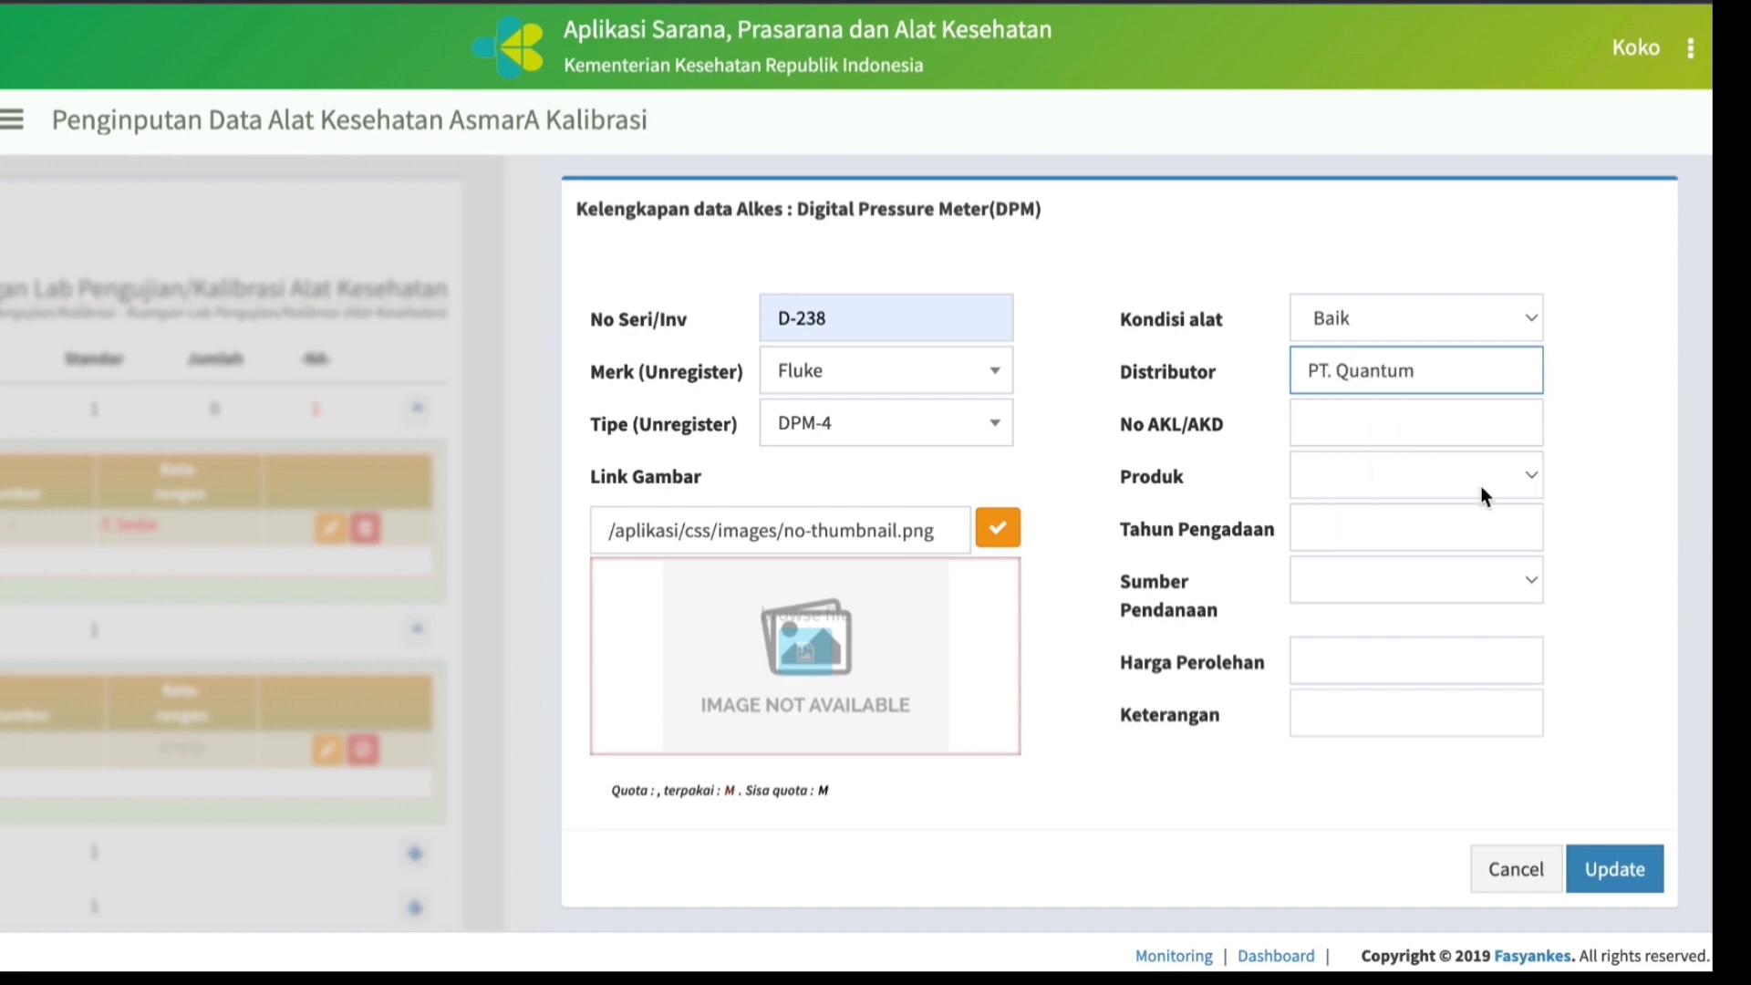
Set the Digital Pressure Meter's Produk to Luar Negeri and its Tahun Pengadaan to 2018.
{"action": "left_click", "coordinate": [1533, 475]}
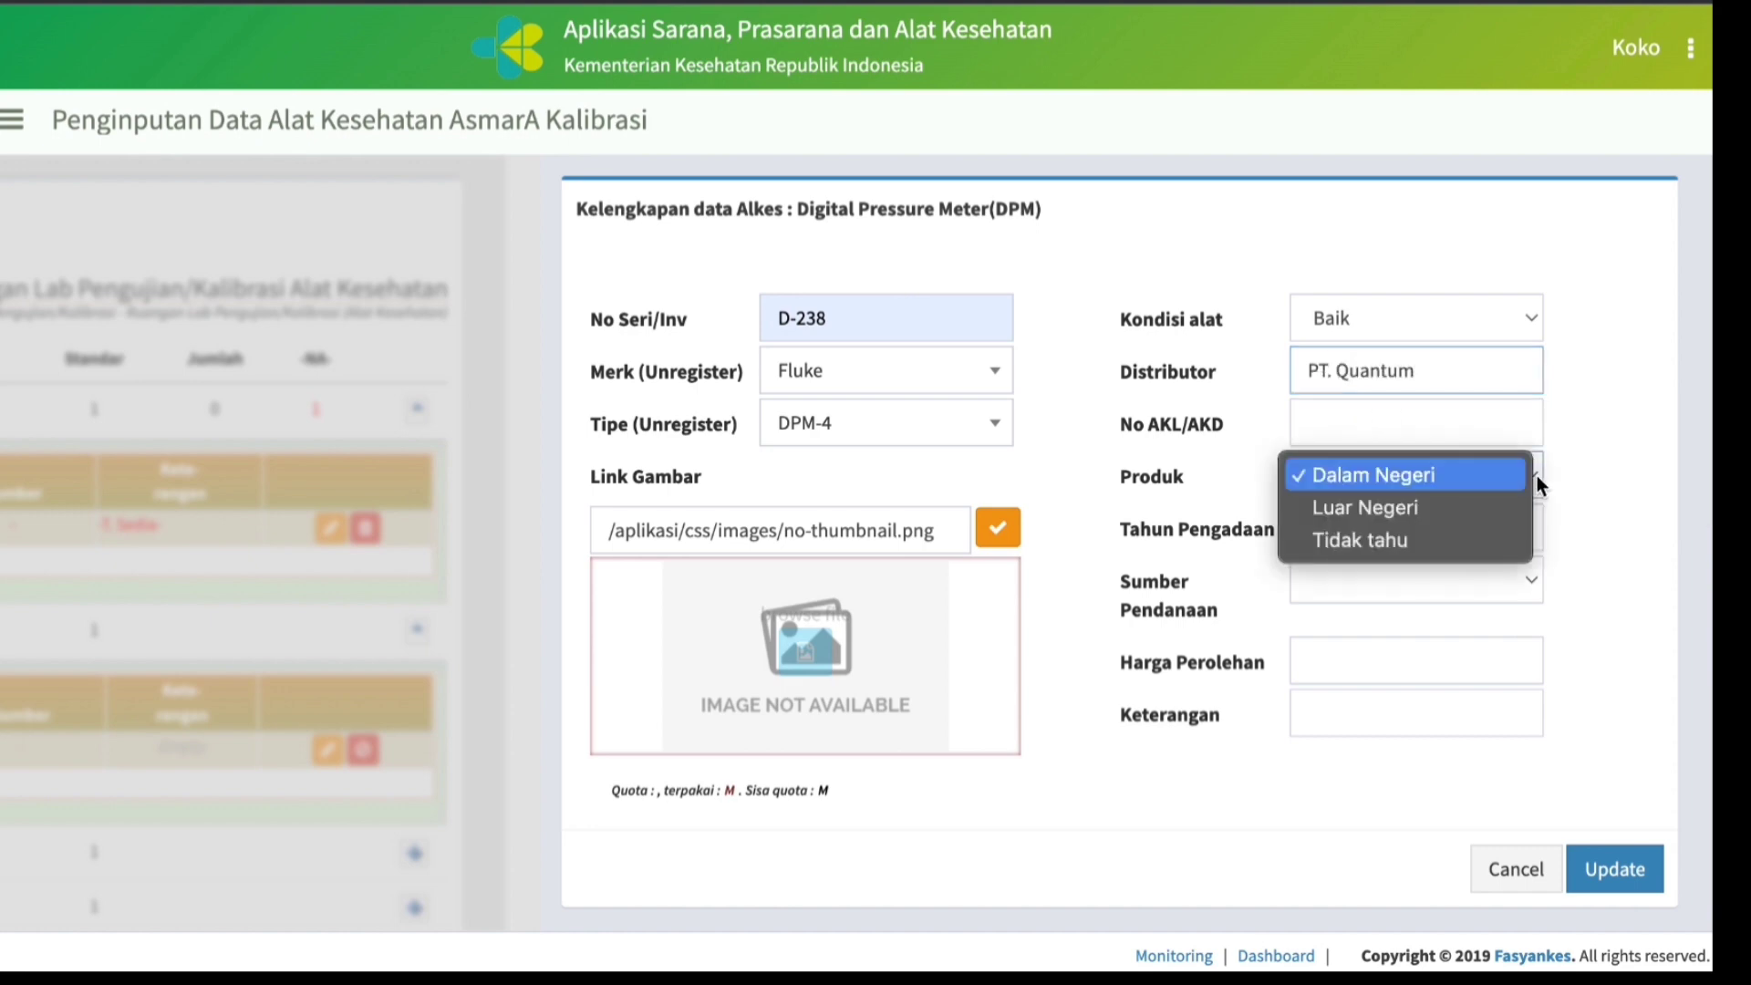
{"action": "left_click", "coordinate": [1400, 512]}
{"action": "left_click", "coordinate": [1377, 532]}
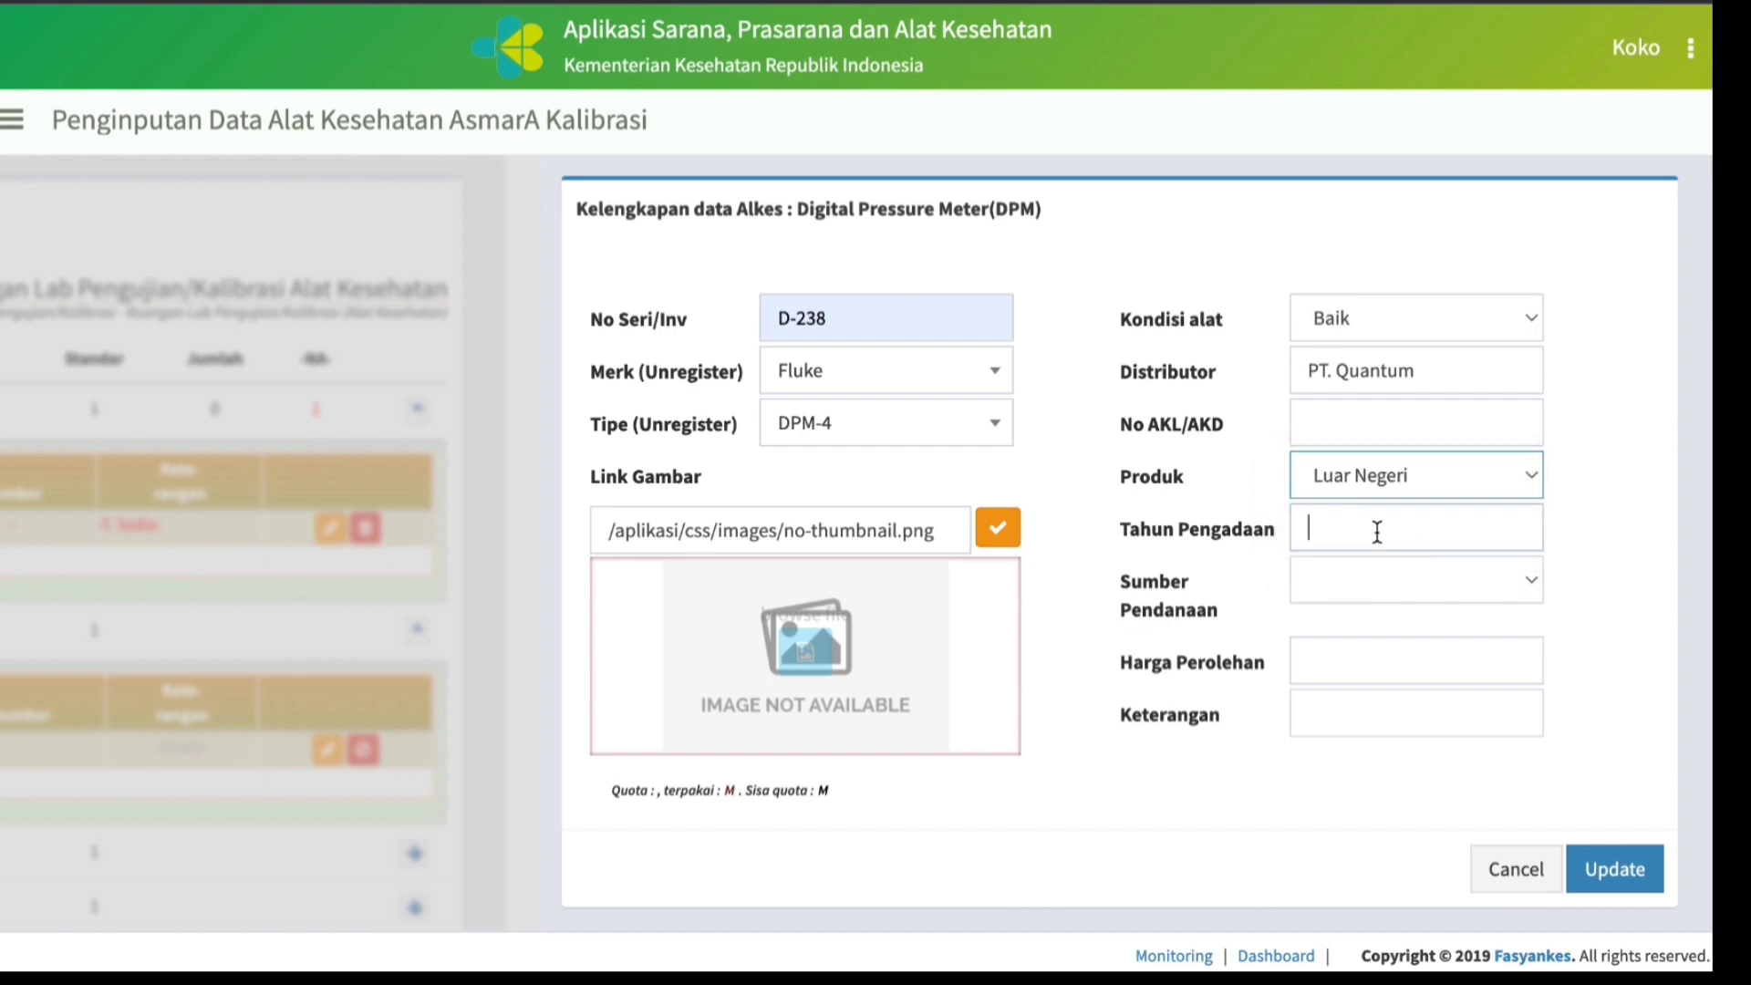
{"action": "type", "text": "2"}
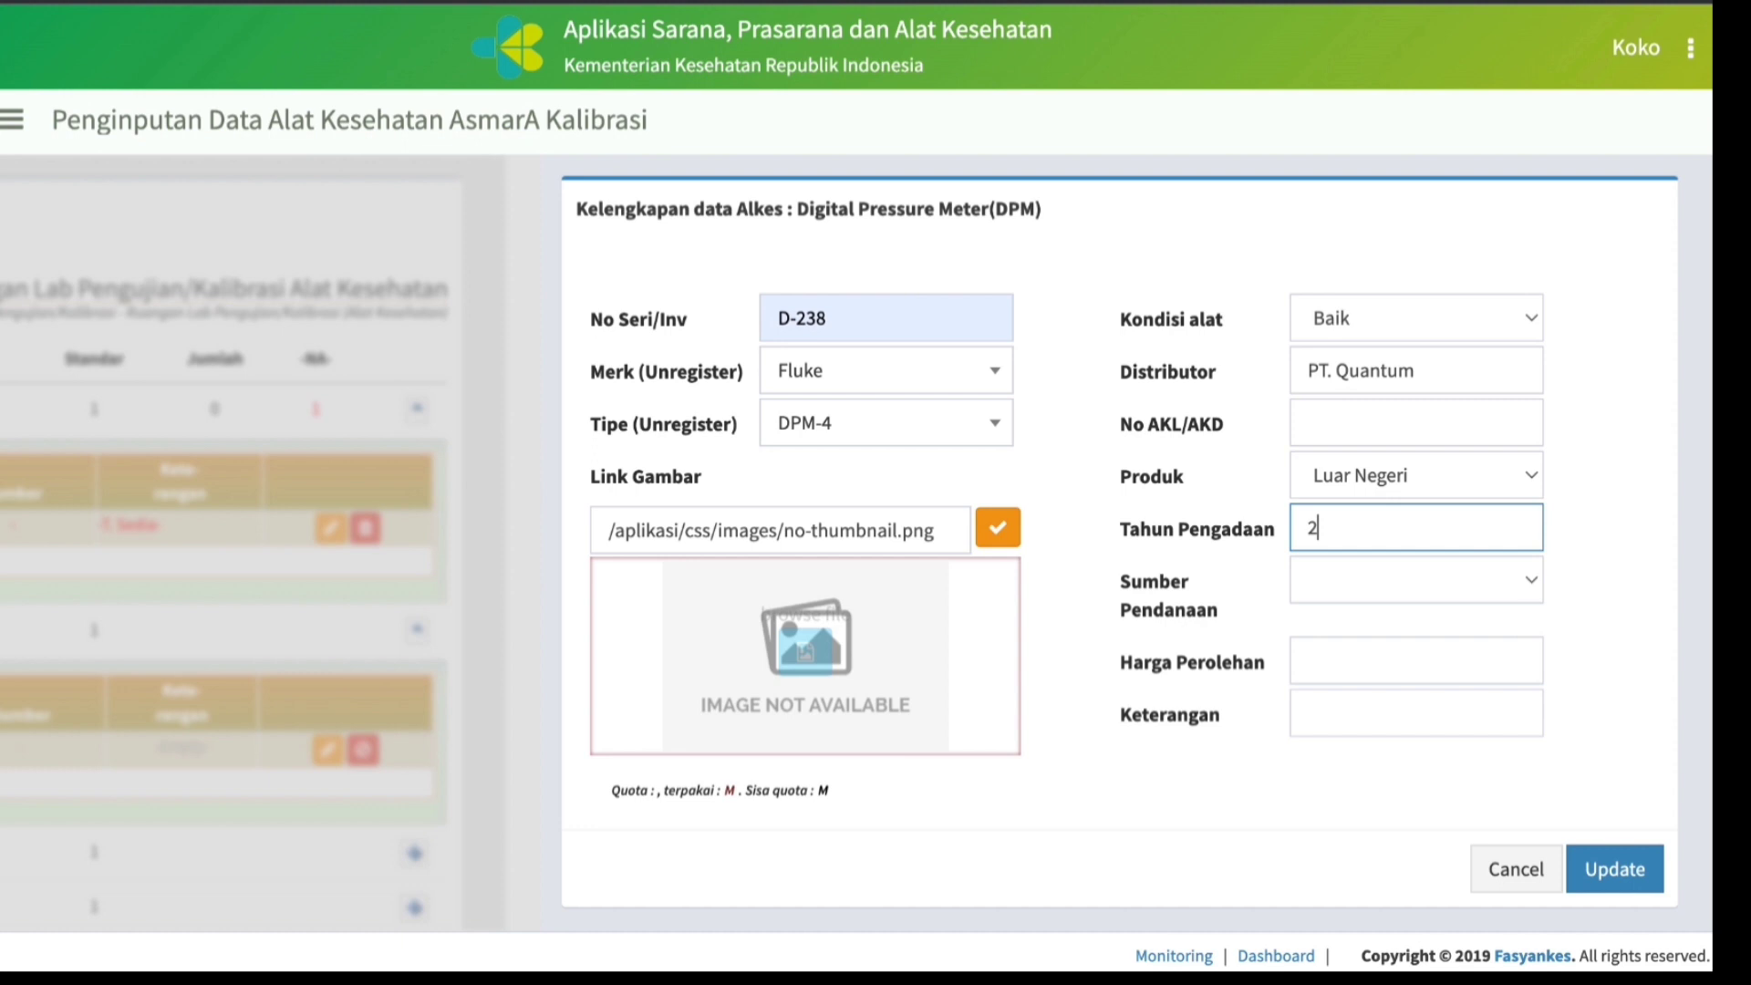
{"action": "left_click", "coordinate": [1532, 475]}
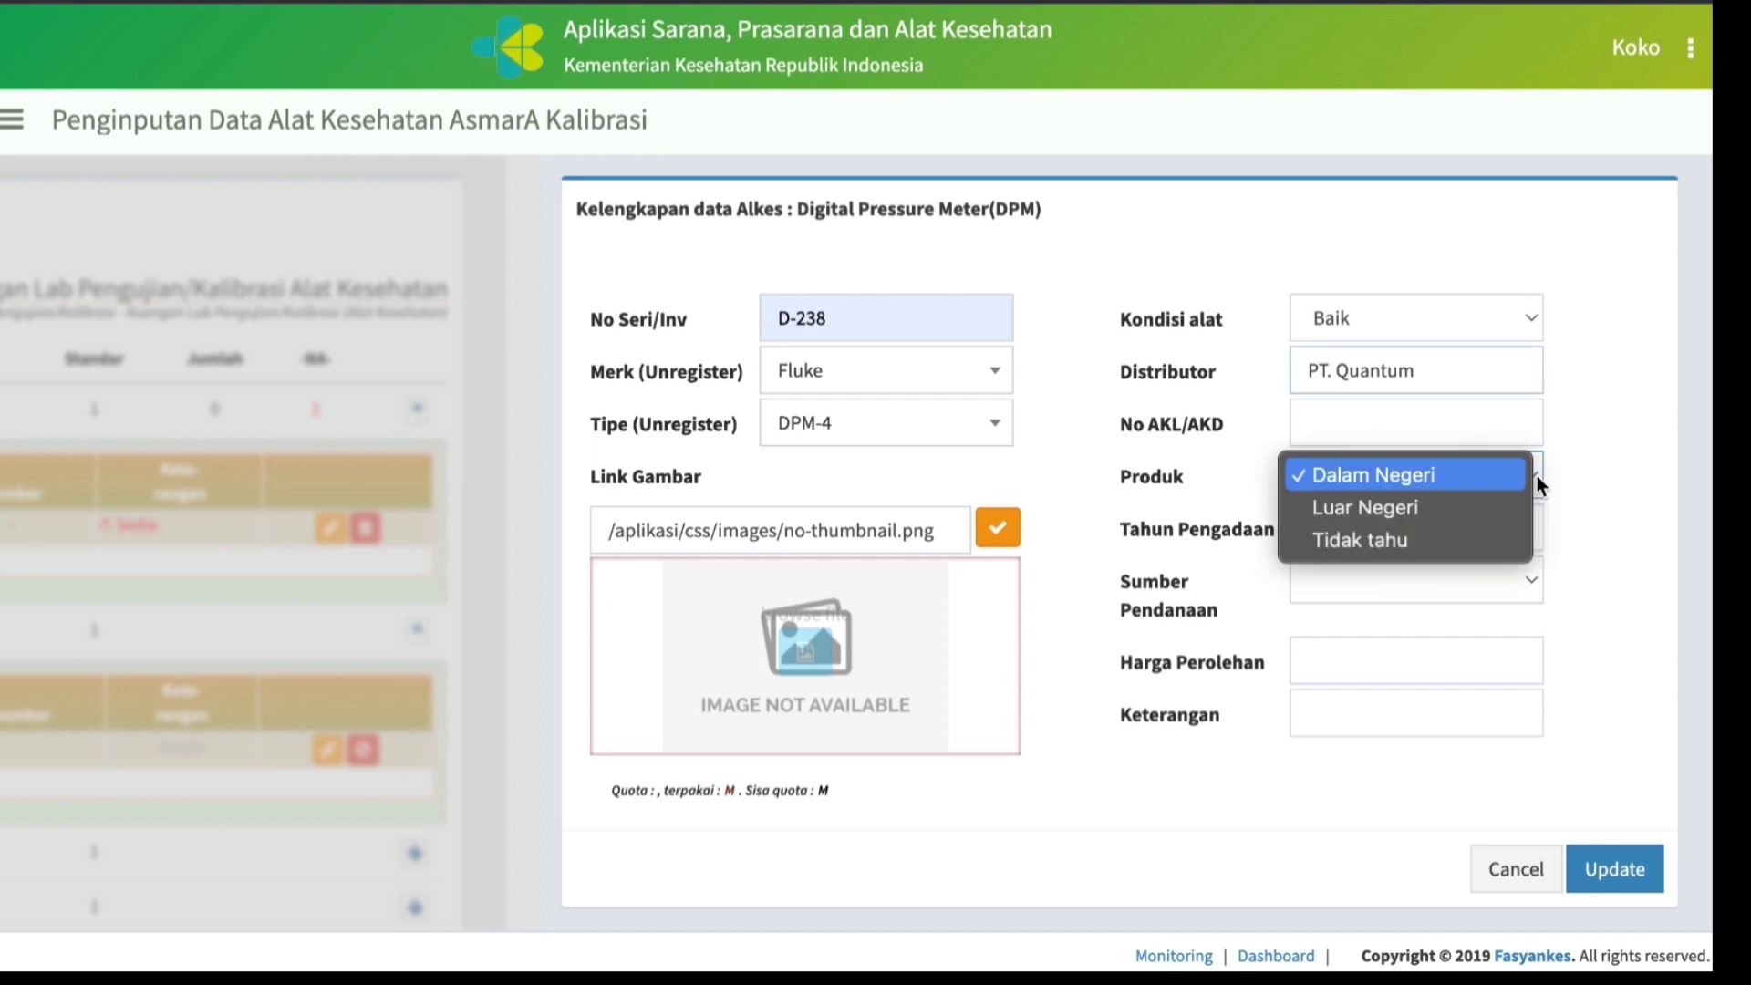
{"action": "left_click", "coordinate": [1399, 512]}
{"action": "left_click", "coordinate": [1378, 531]}
{"action": "type", "text": "2"}
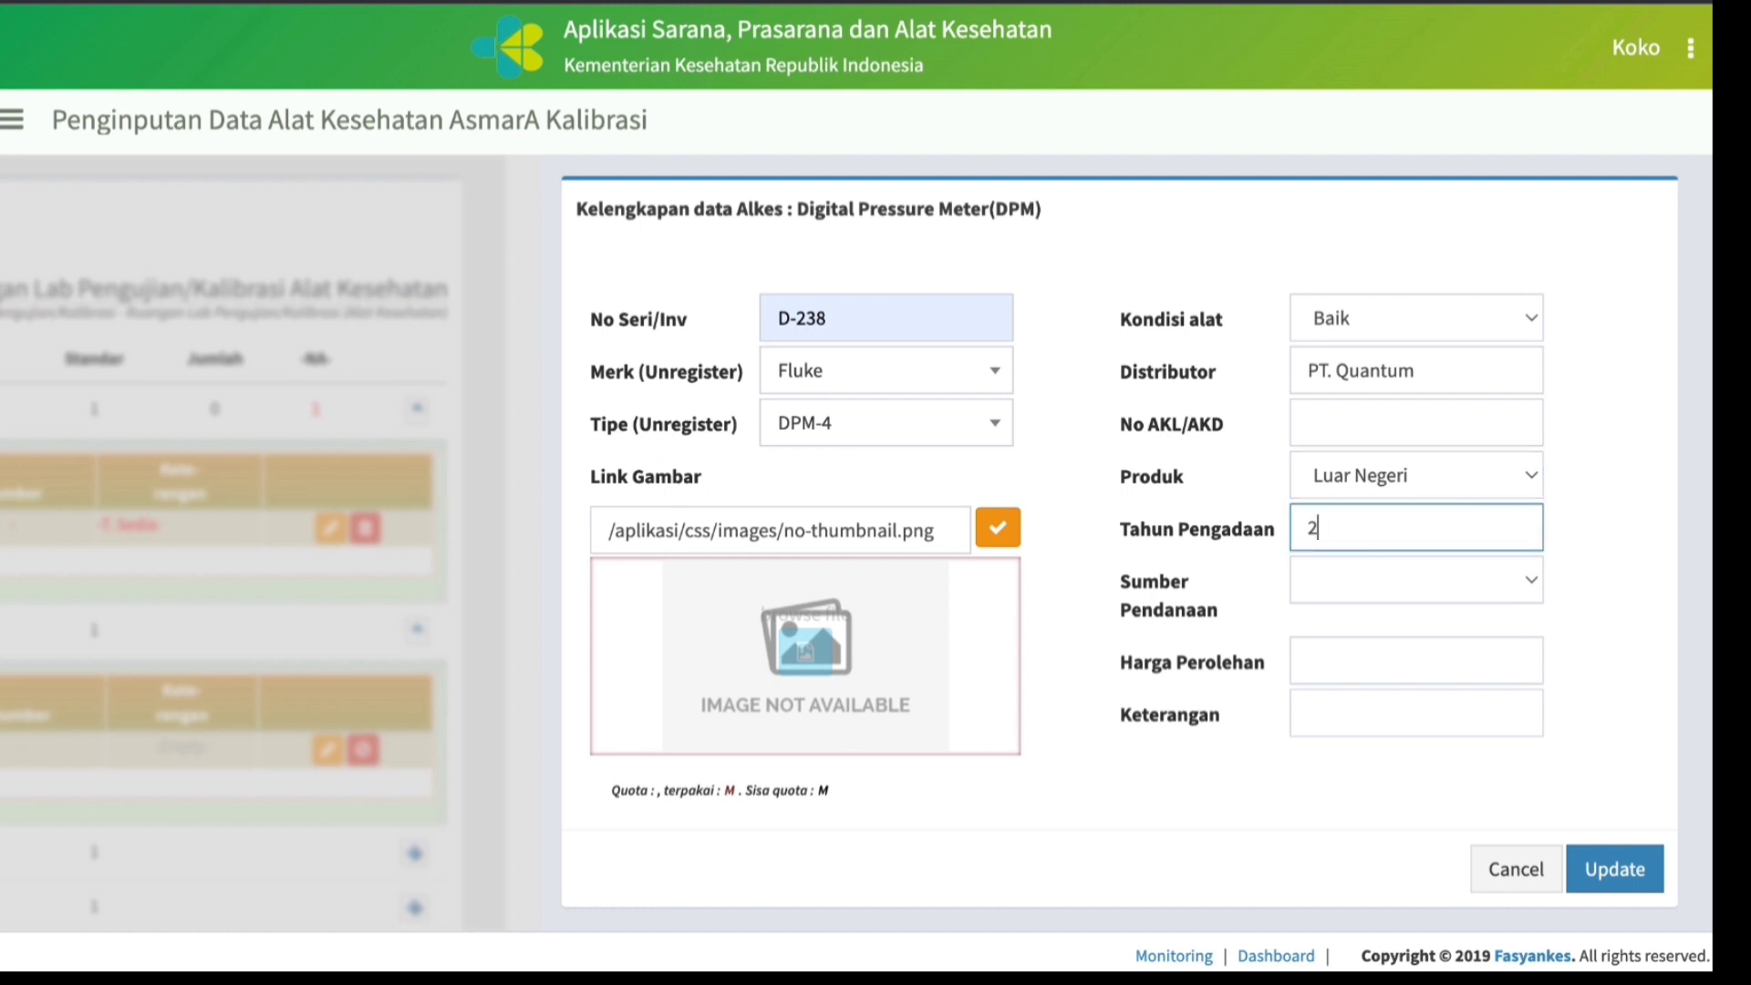
{"action": "type", "text": "018"}
Set the Digital Pressure Meter's Sumber Pendanaan to BLU/Swadana and its Harga Perolehan to 75,000,000.
{"action": "left_click", "coordinate": [1530, 582]}
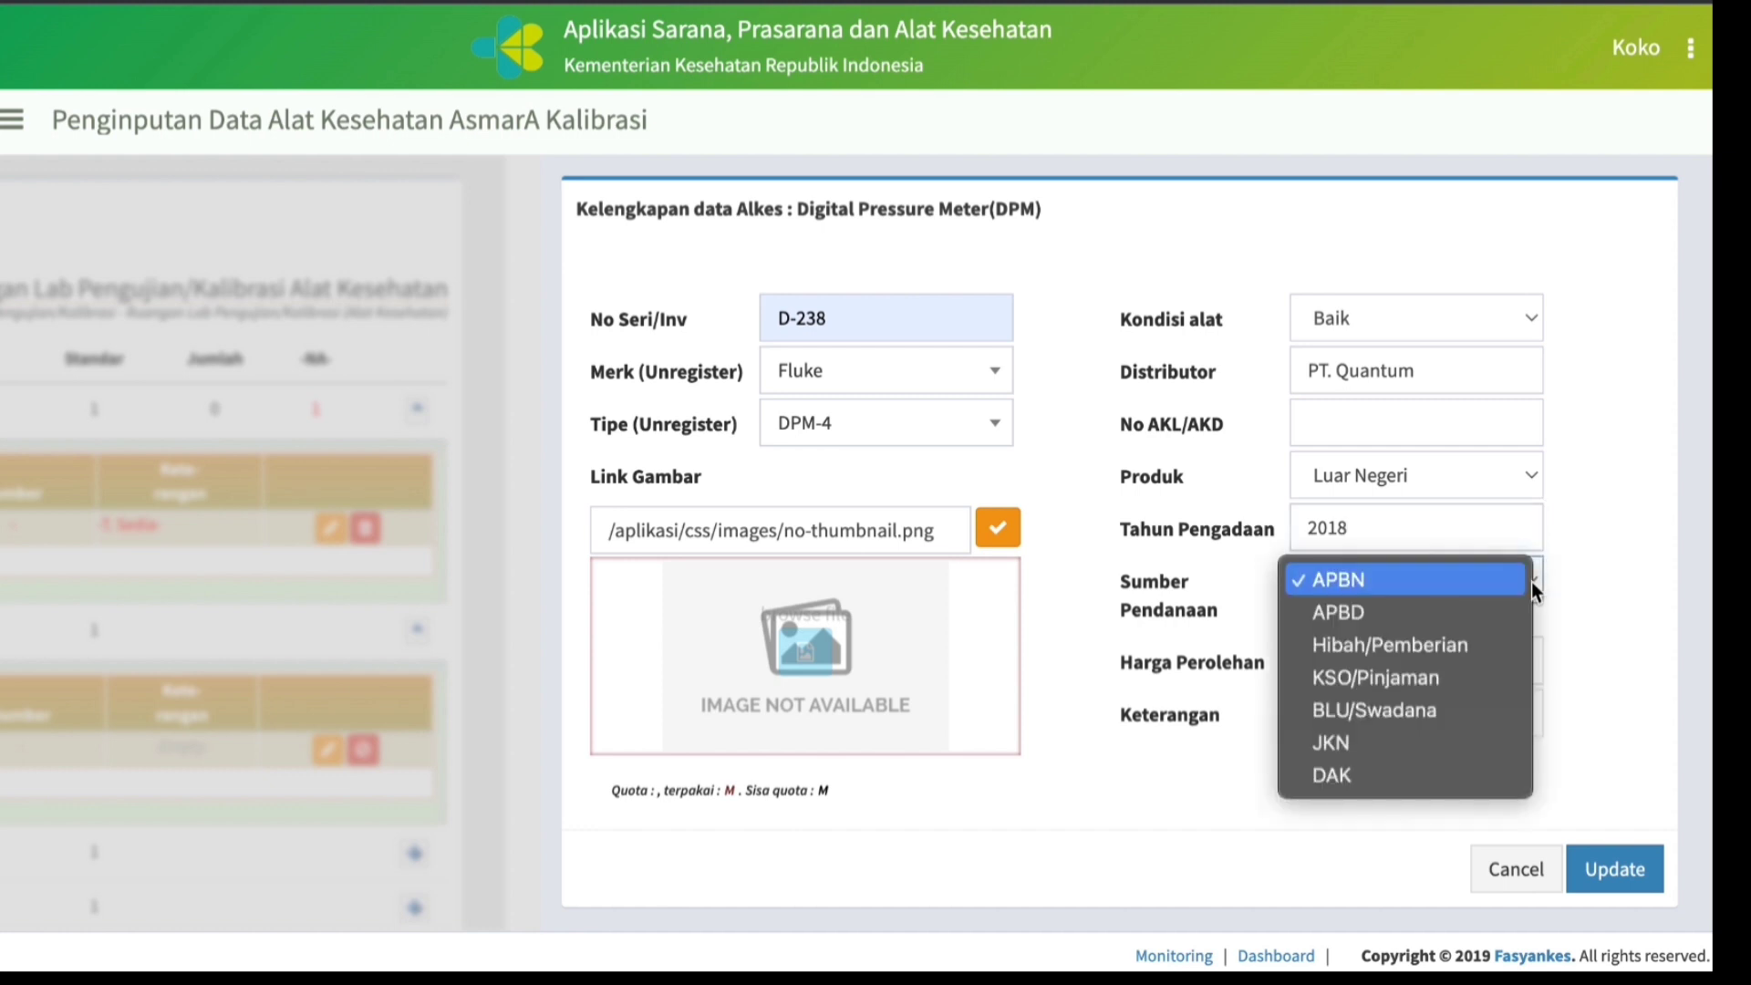
{"action": "left_click", "coordinate": [1371, 713]}
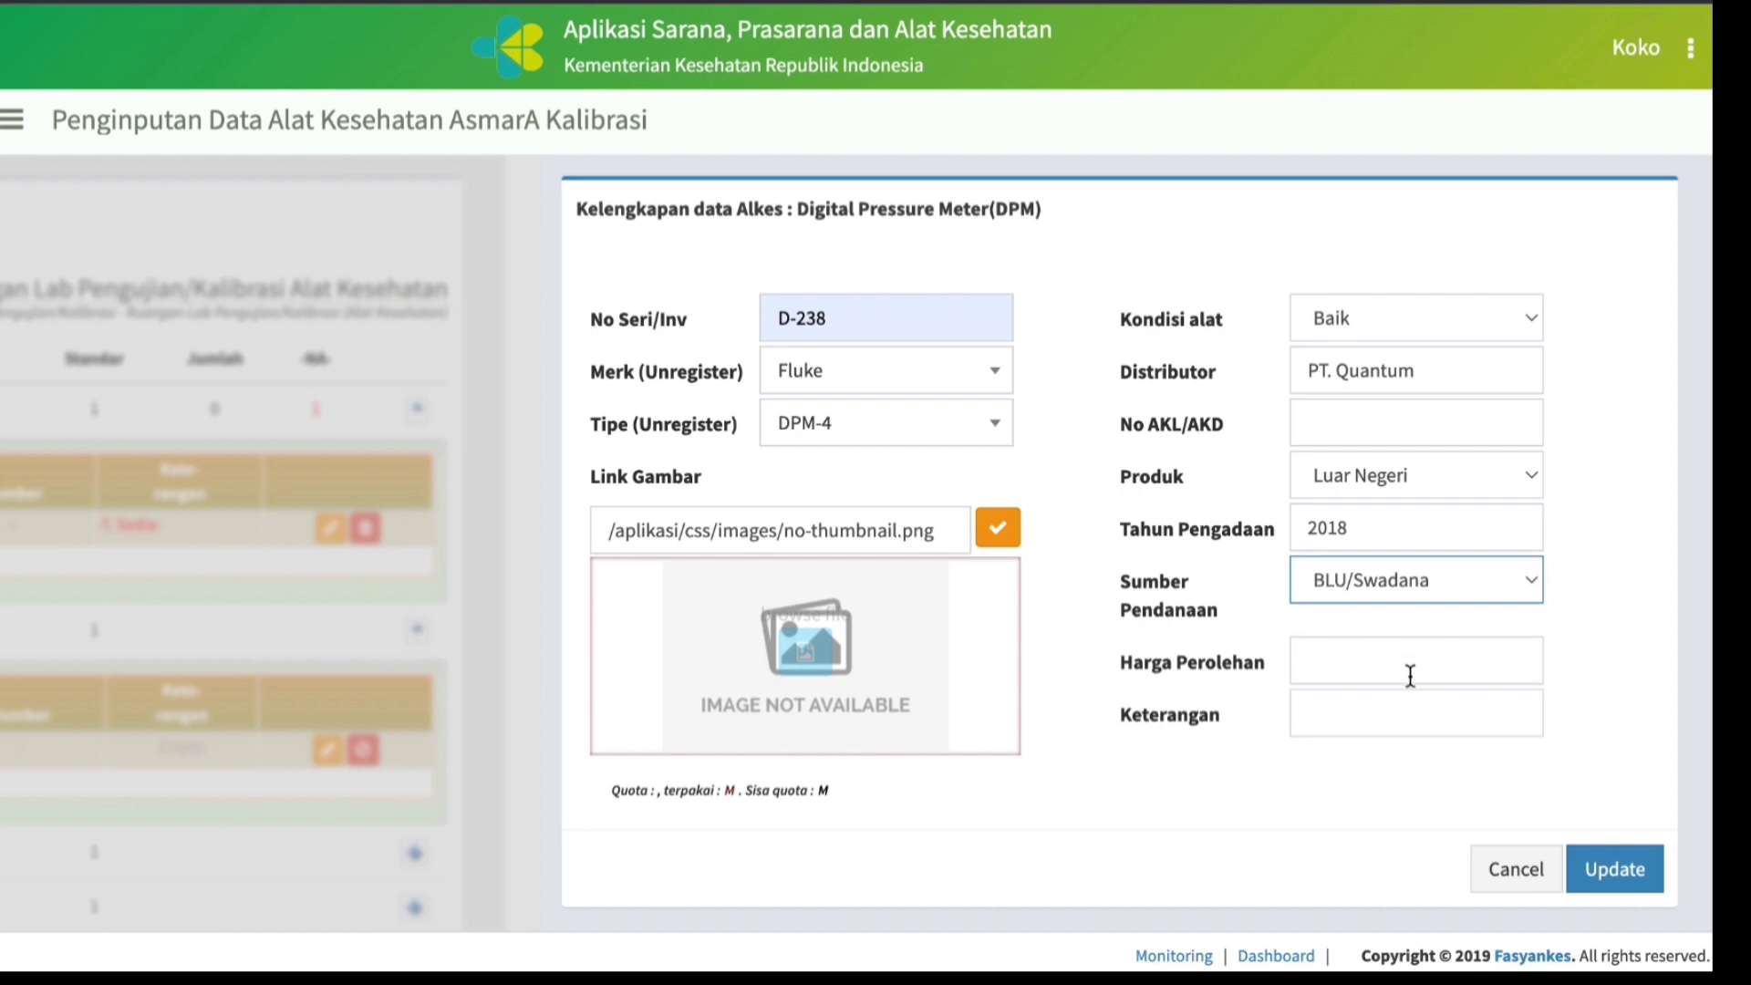
{"action": "left_click", "coordinate": [1382, 668]}
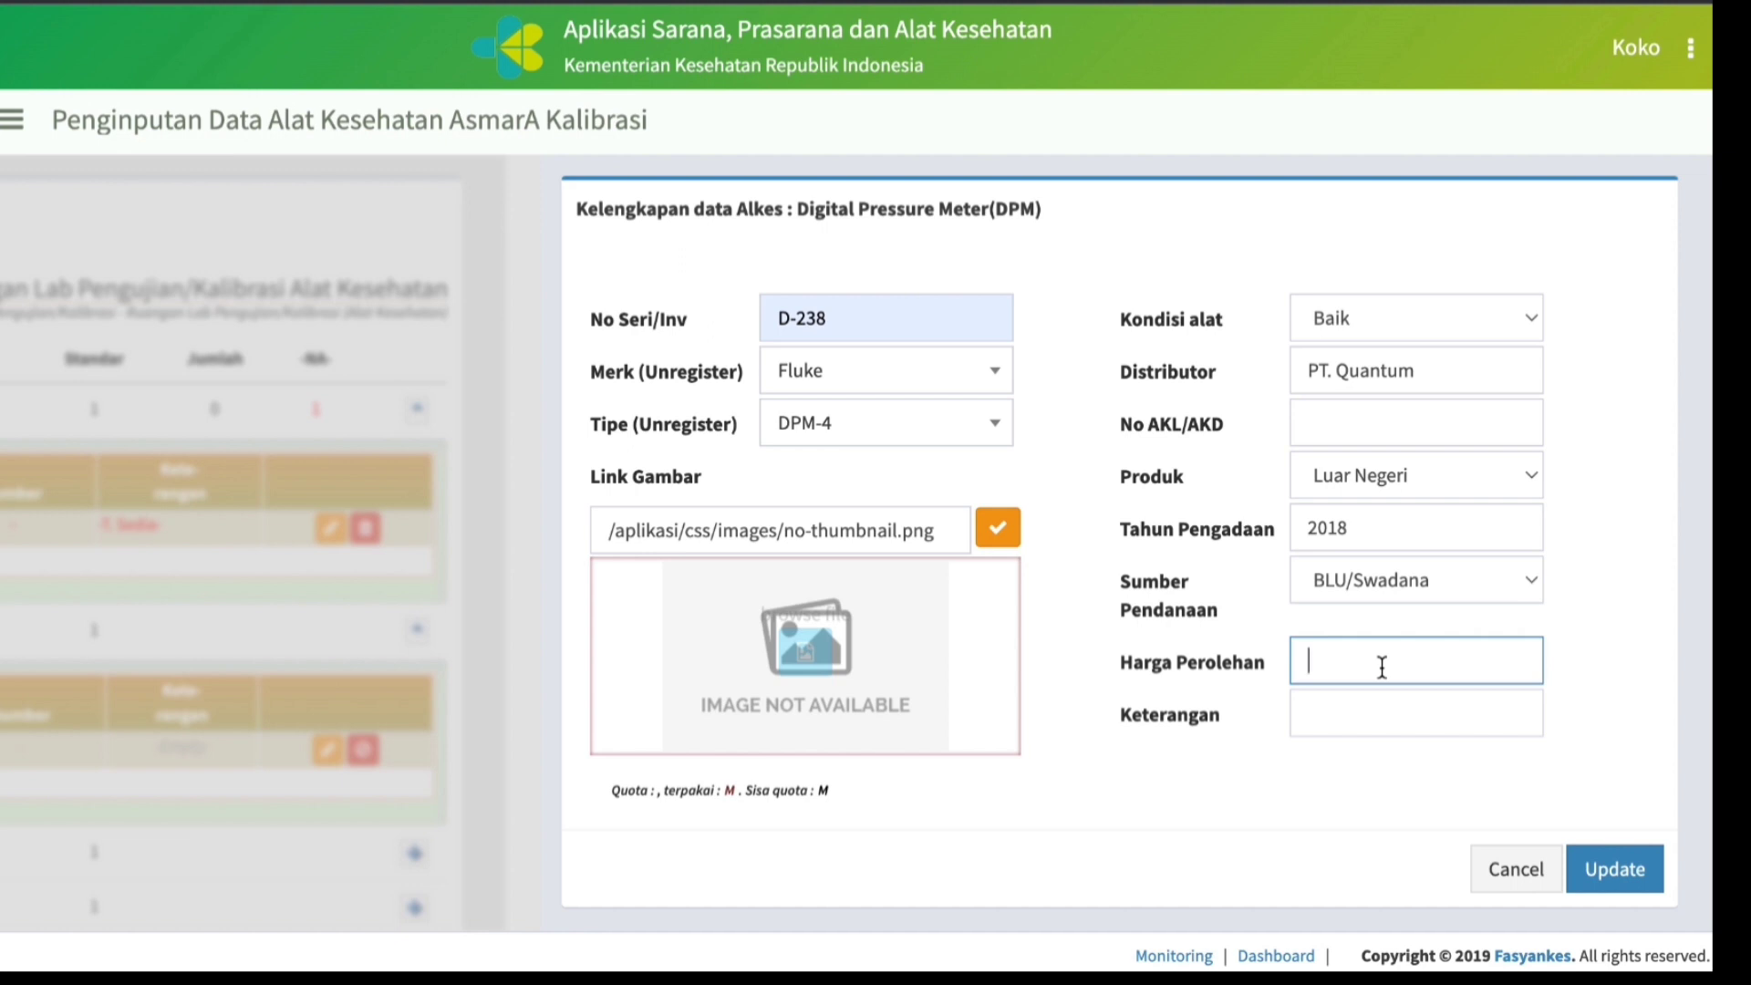
{"action": "type", "text": "75,"}
{"action": "type", "text": "000,000"}
{"action": "left_click", "coordinate": [873, 679]}
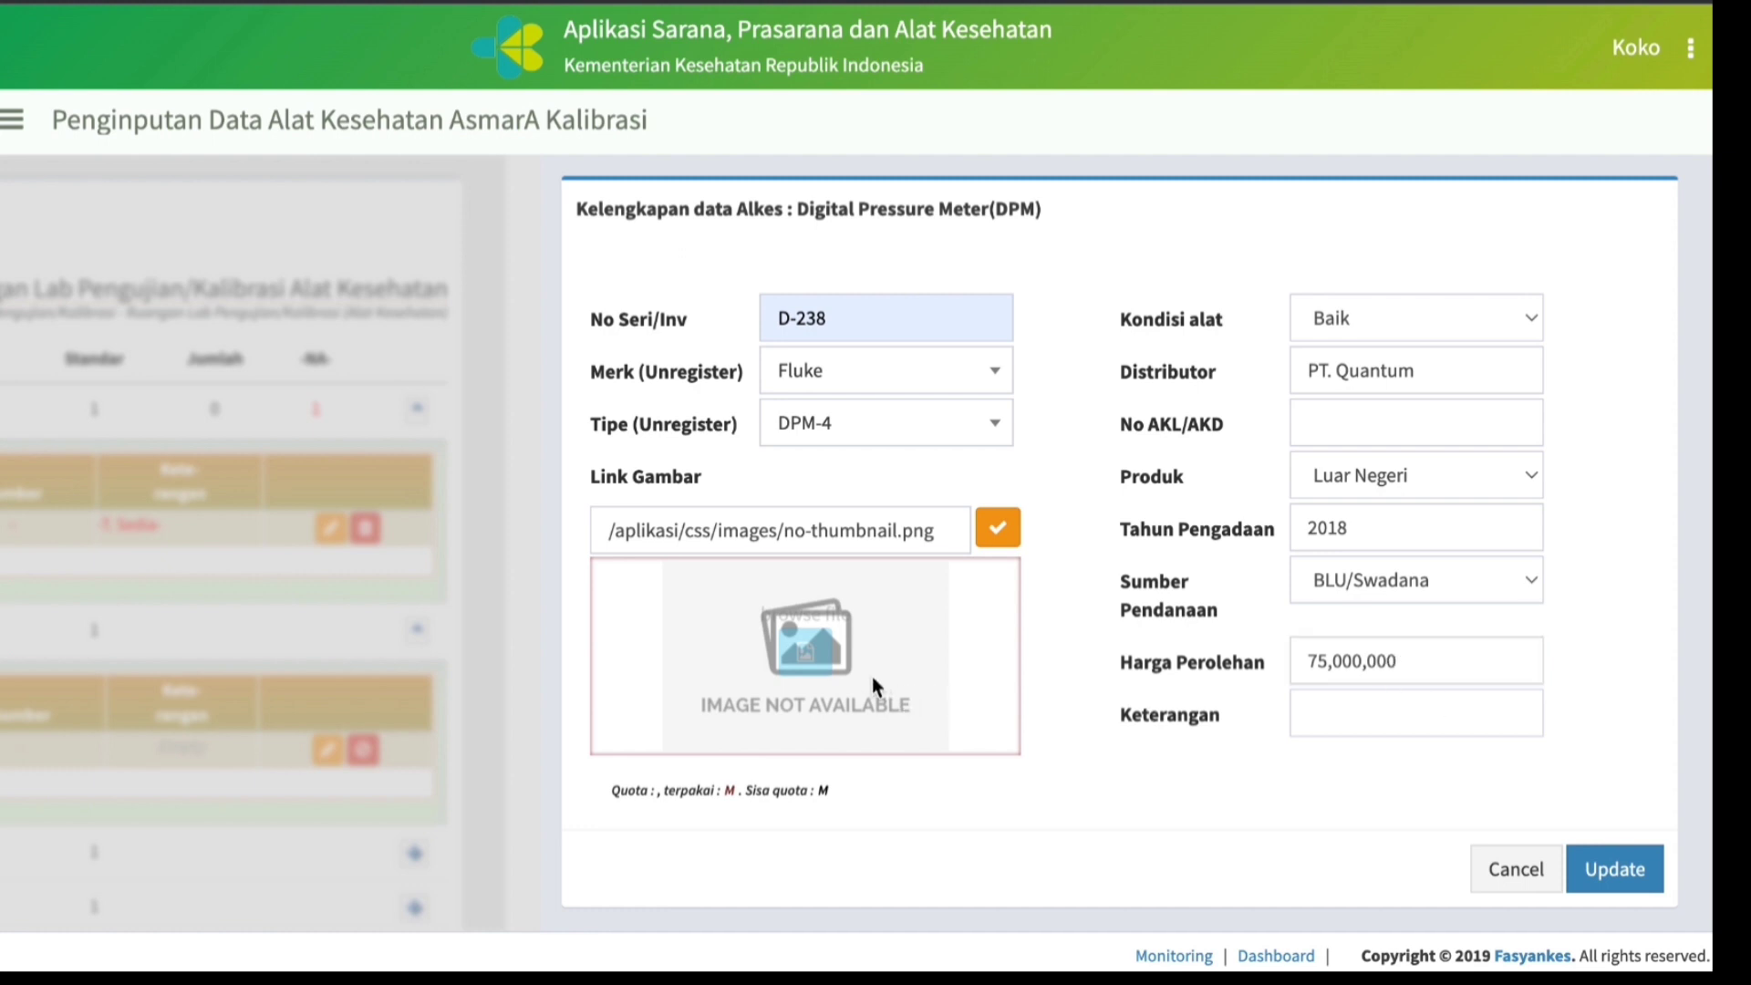
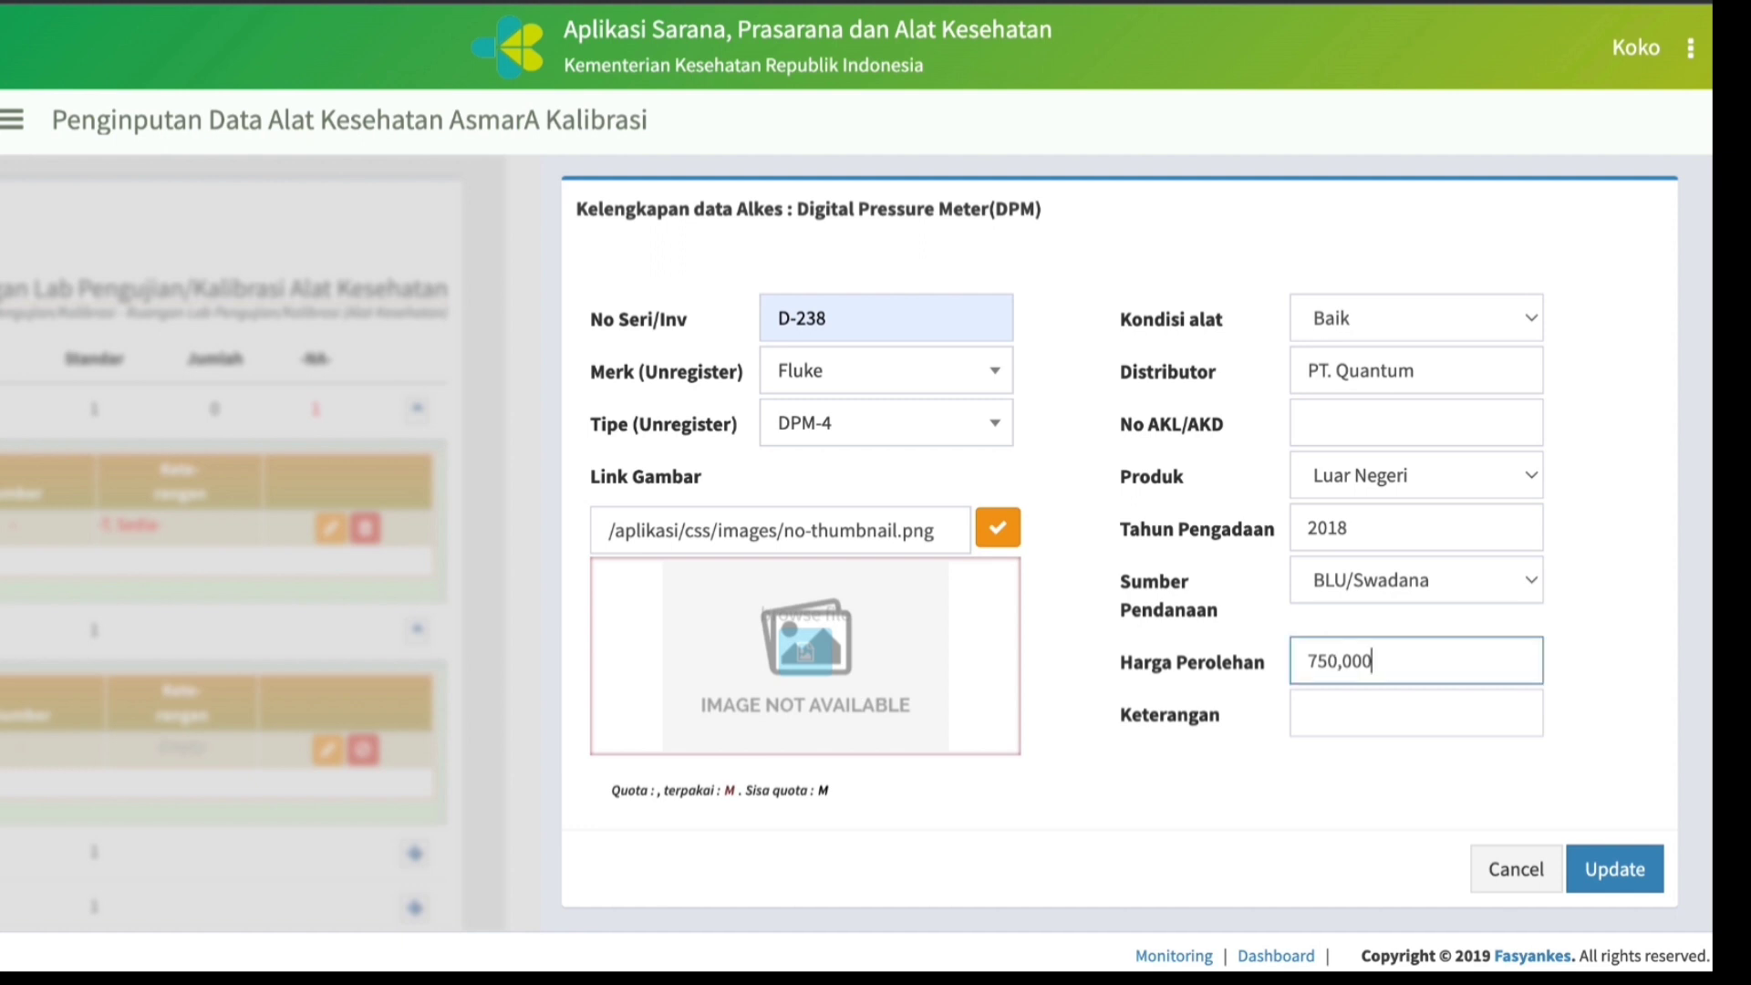
Upload Screen Shot 2022-10-23 at 21.23.09 as the Digital Pressure Meter's photo and save the record together with the photo.
{"action": "type", "text": "00"}
{"action": "left_click", "coordinate": [872, 677]}
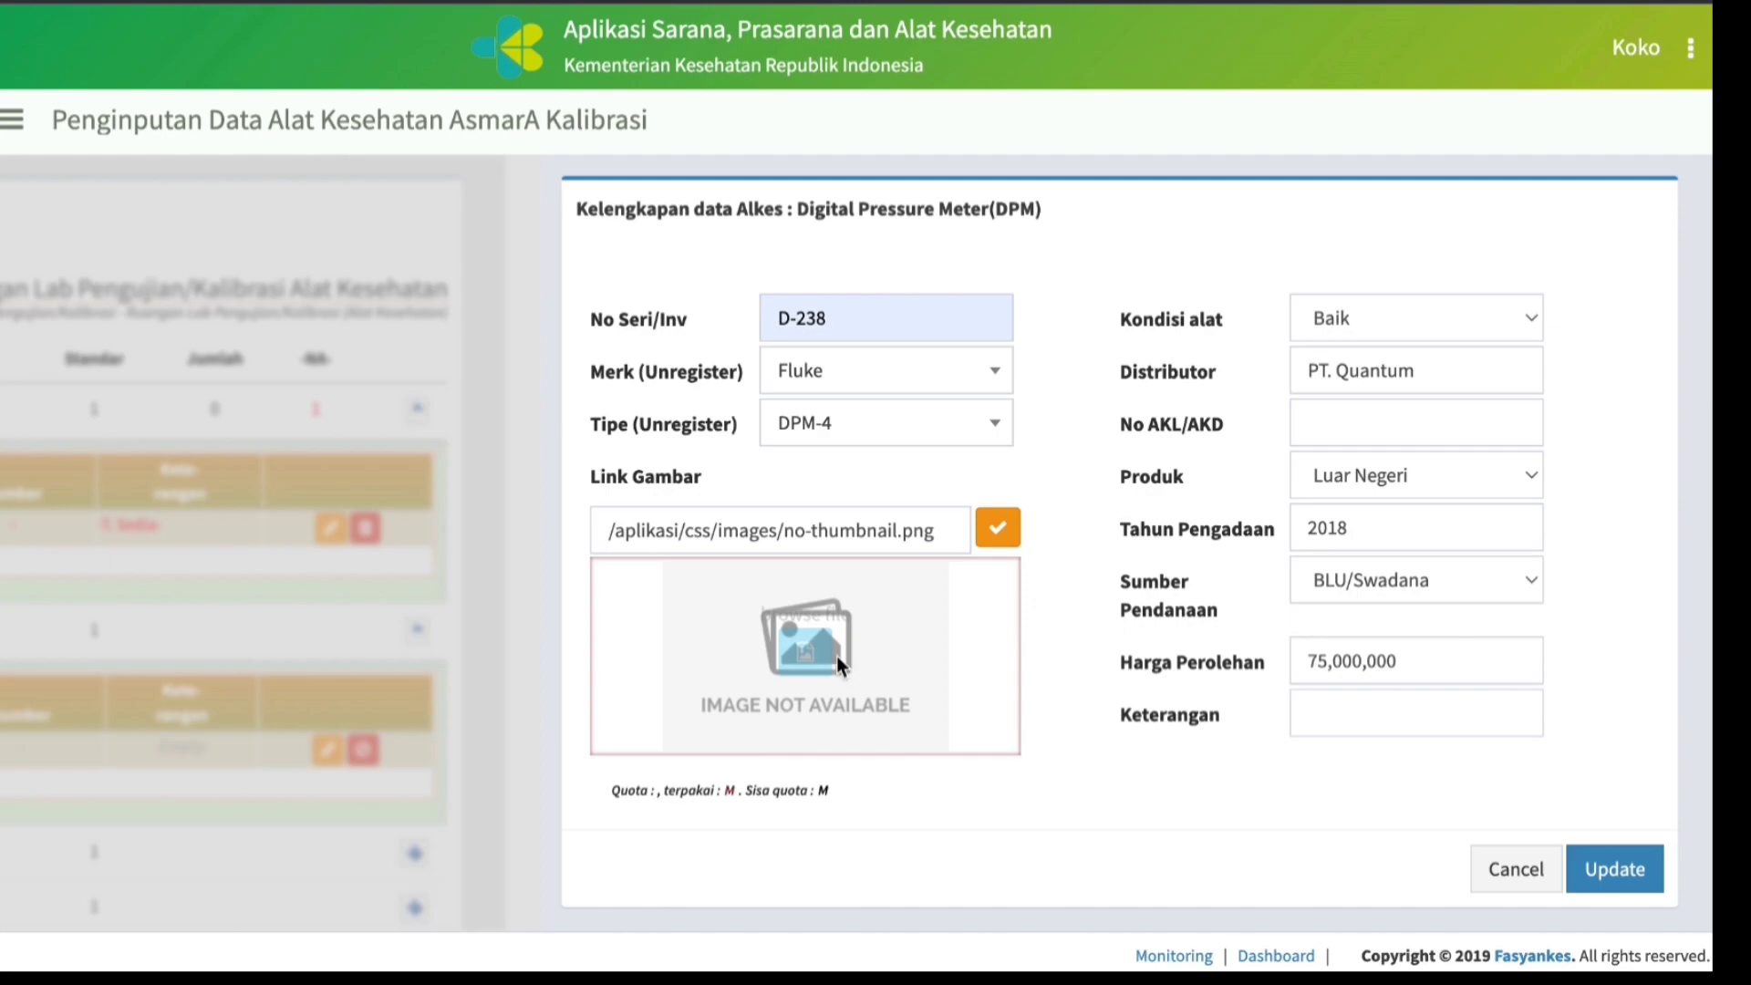
{"action": "left_click", "coordinate": [835, 655]}
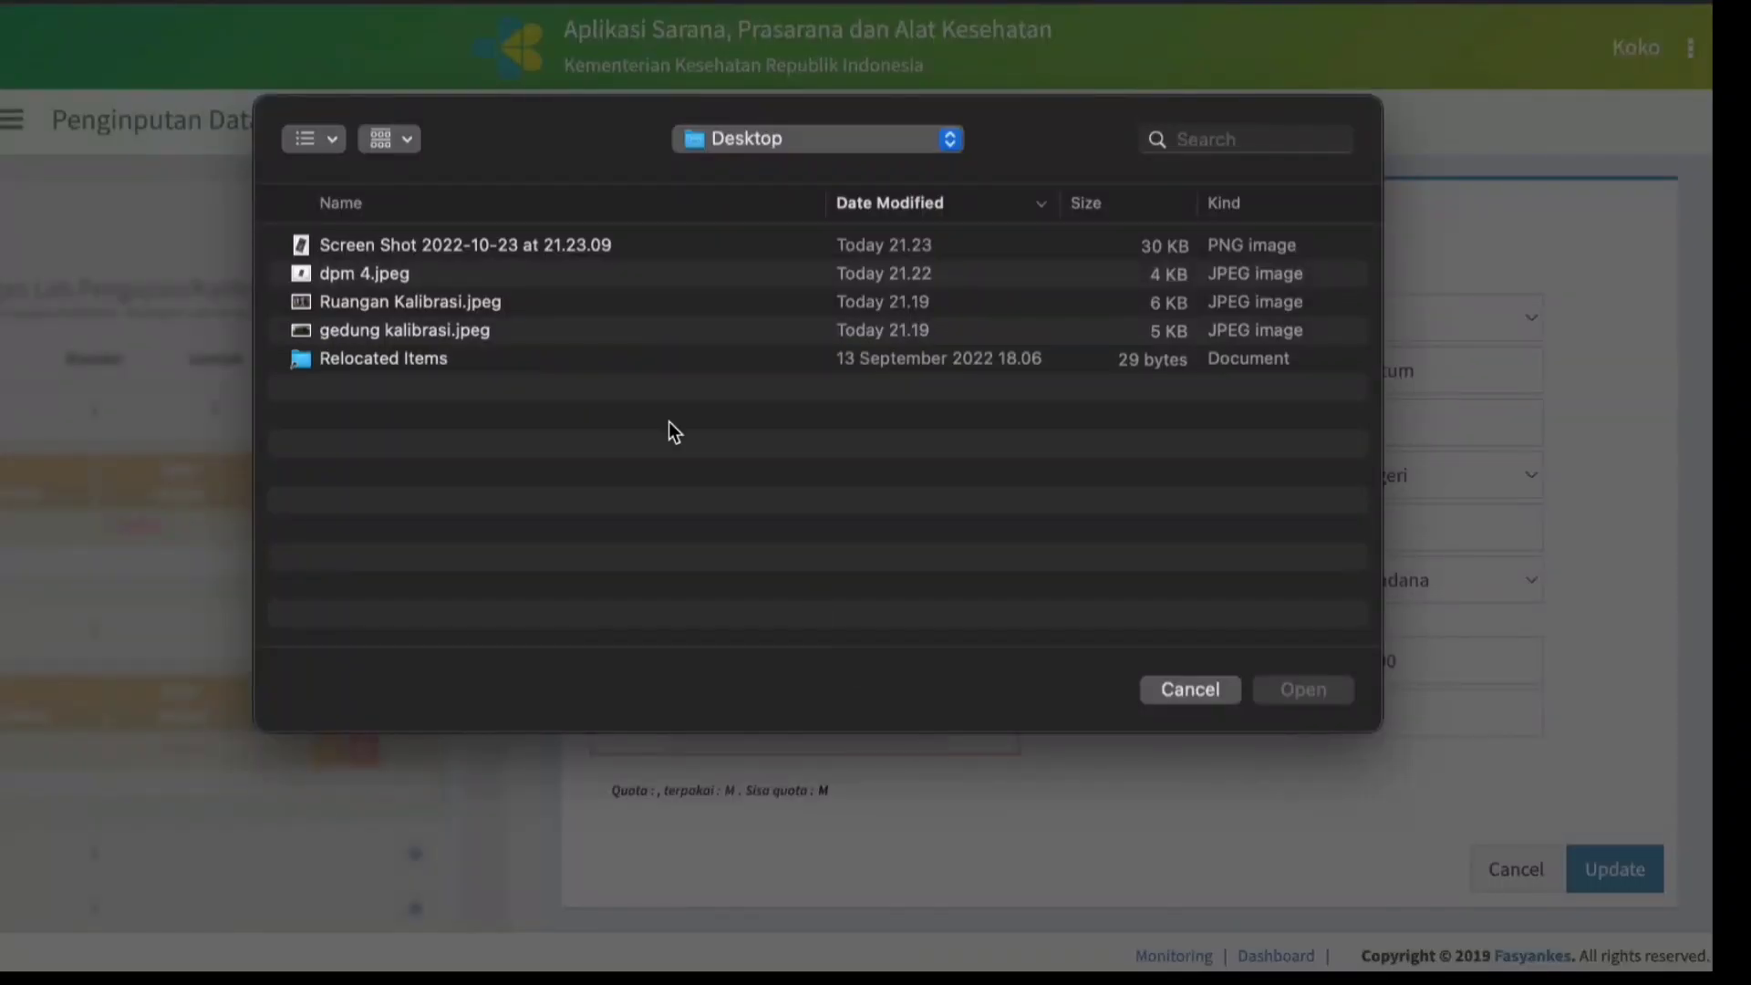
{"action": "left_click", "coordinate": [495, 246]}
{"action": "double_click", "coordinate": [494, 247]}
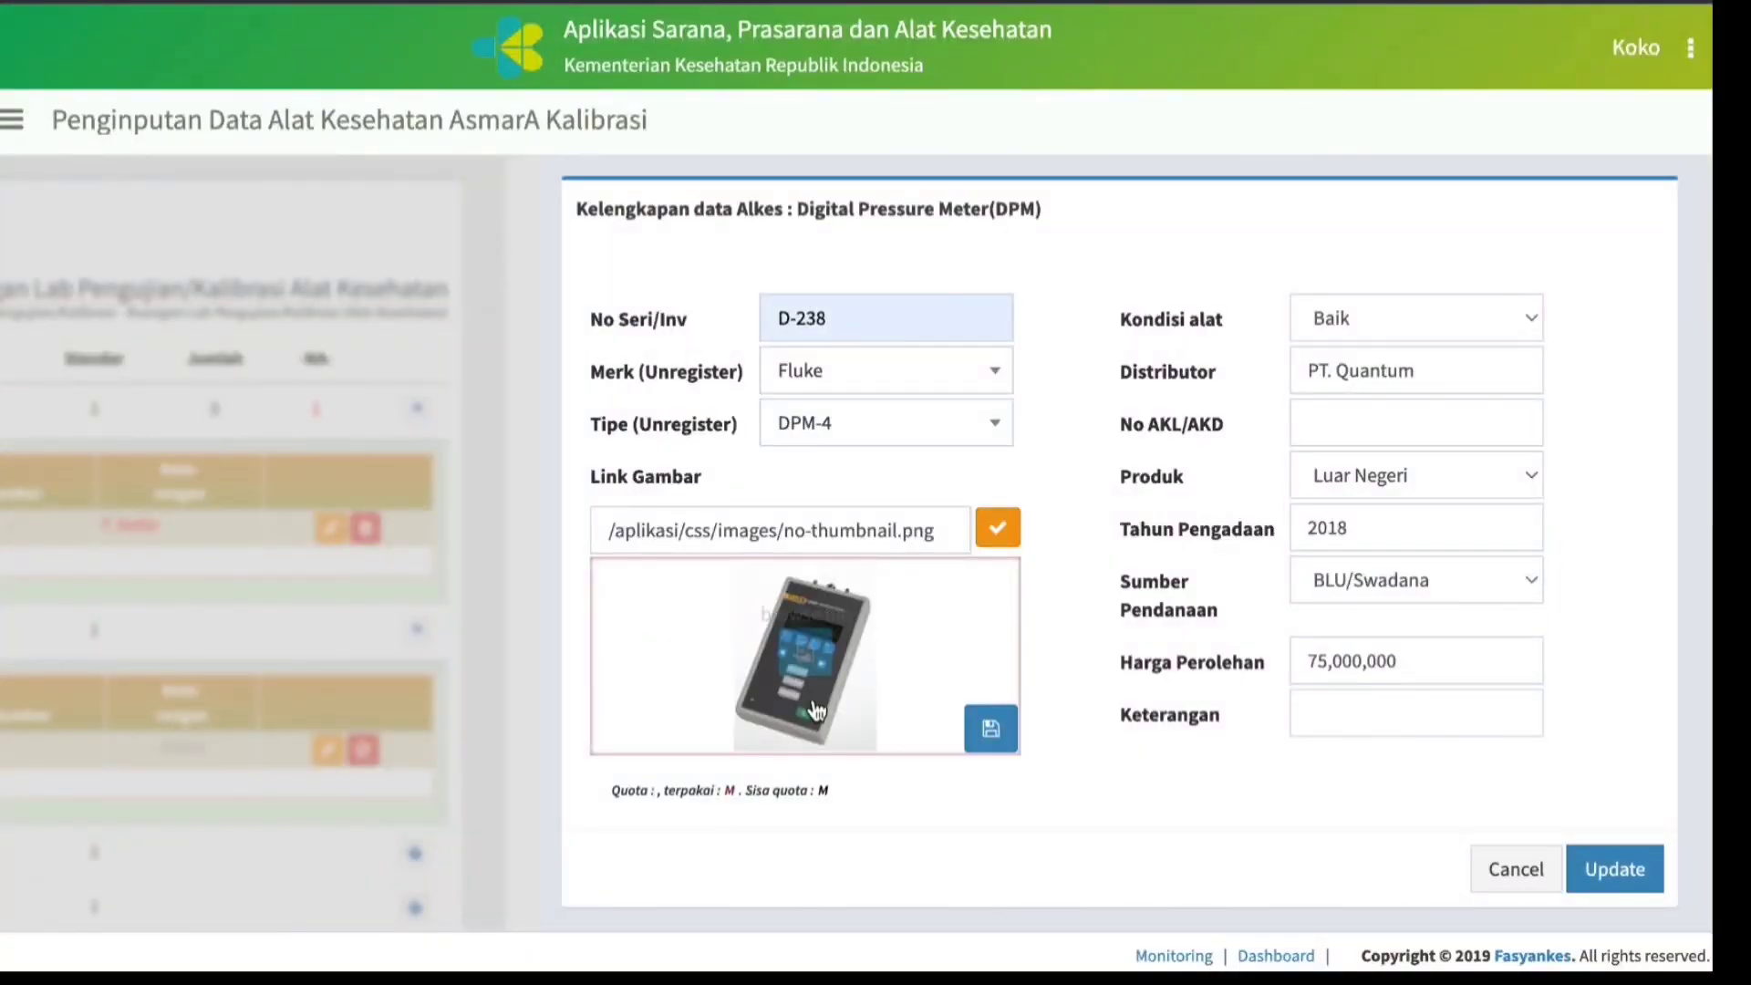
{"action": "left_click", "coordinate": [992, 730]}
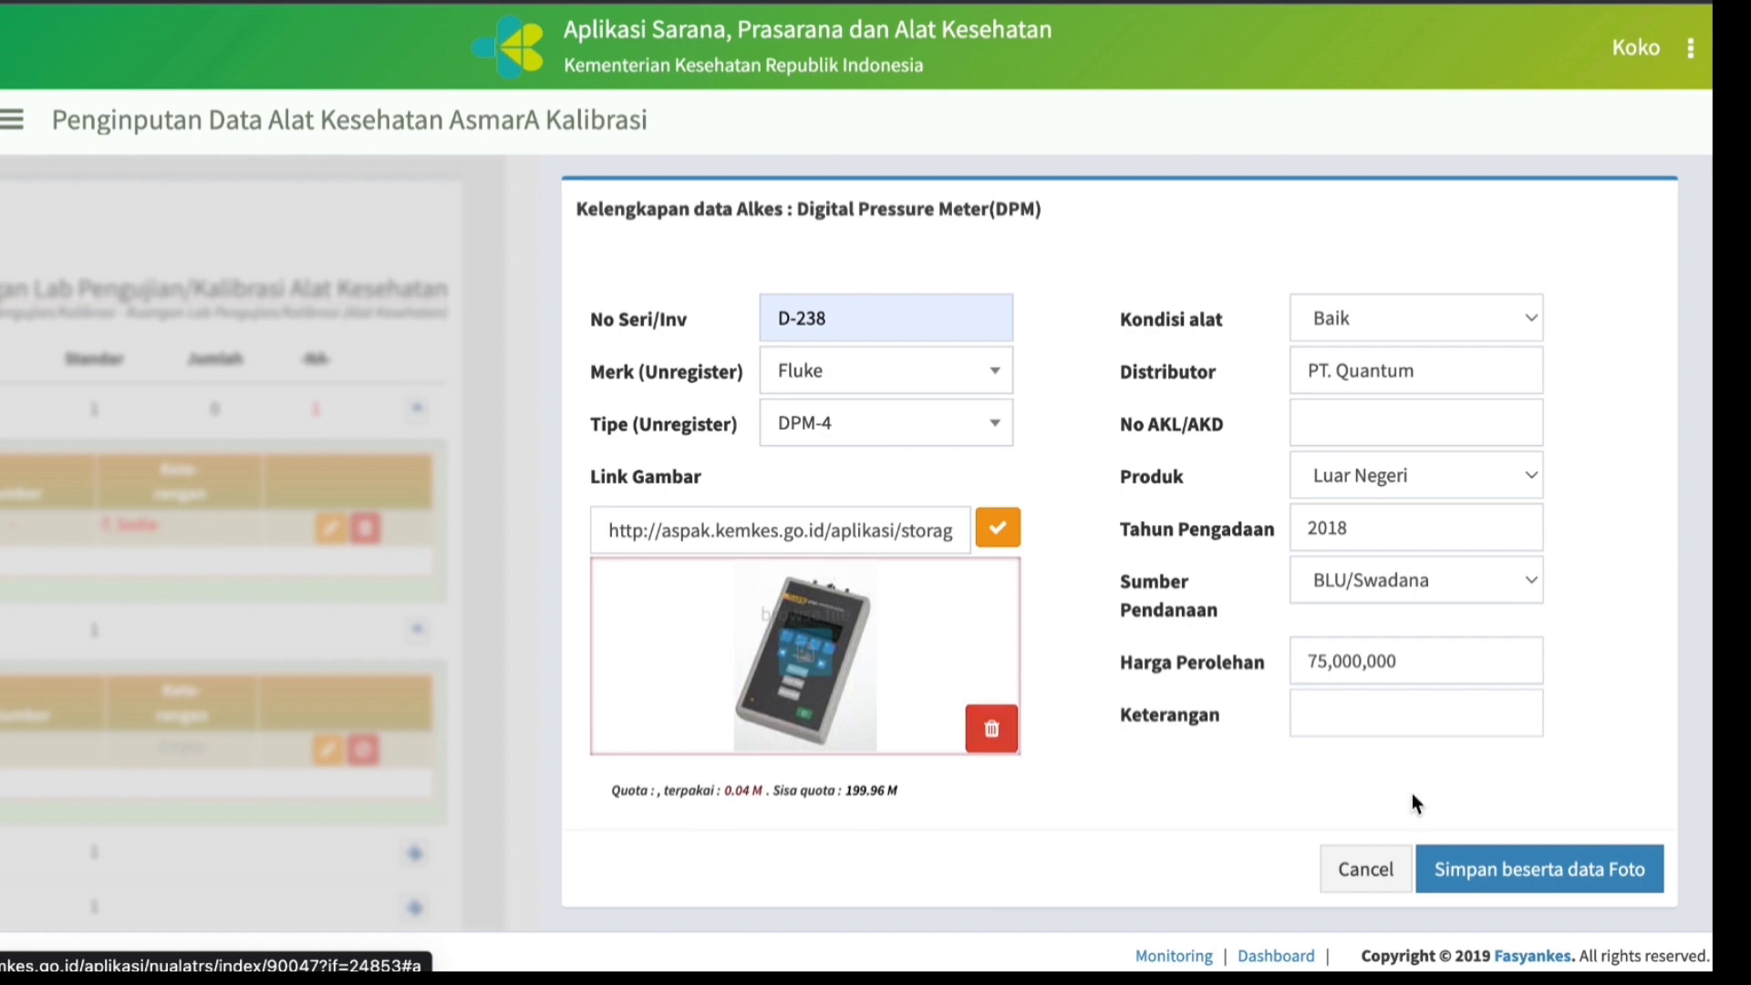
{"action": "left_click", "coordinate": [1511, 871]}
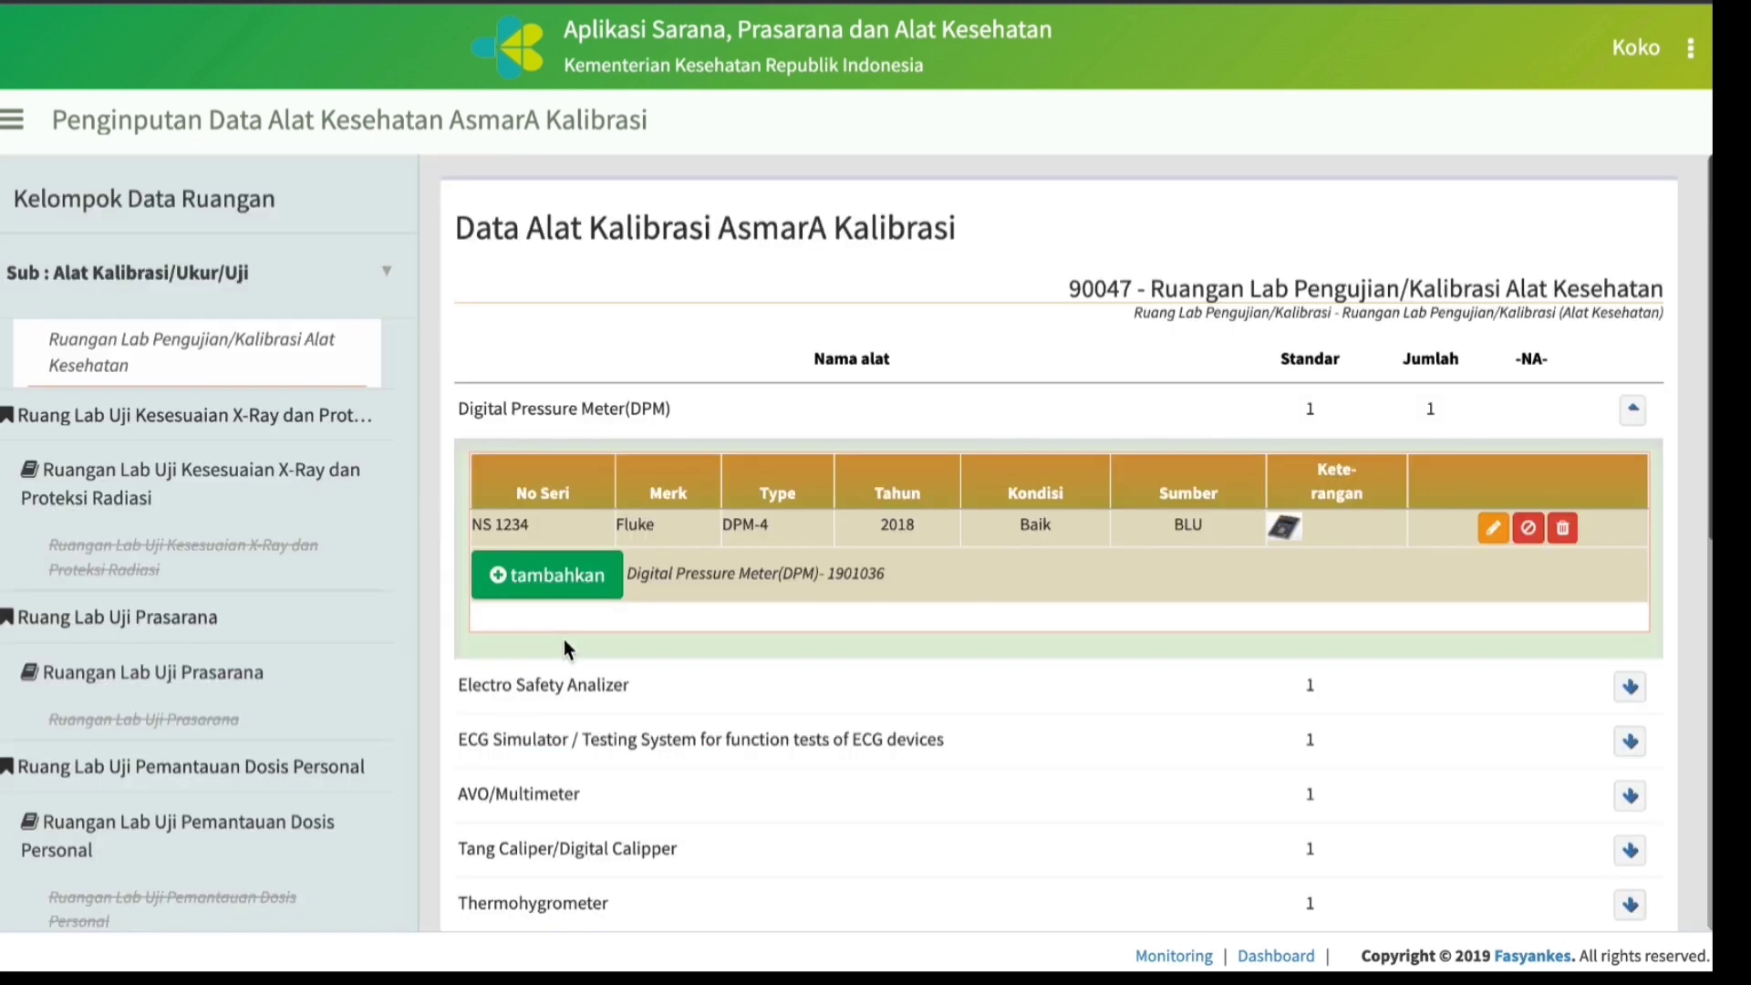
Add a second Digital Pressure Meter record with No Seri/Inv D-345, Merk Fluke and Tipe DPM-4.
{"action": "left_click", "coordinate": [541, 583]}
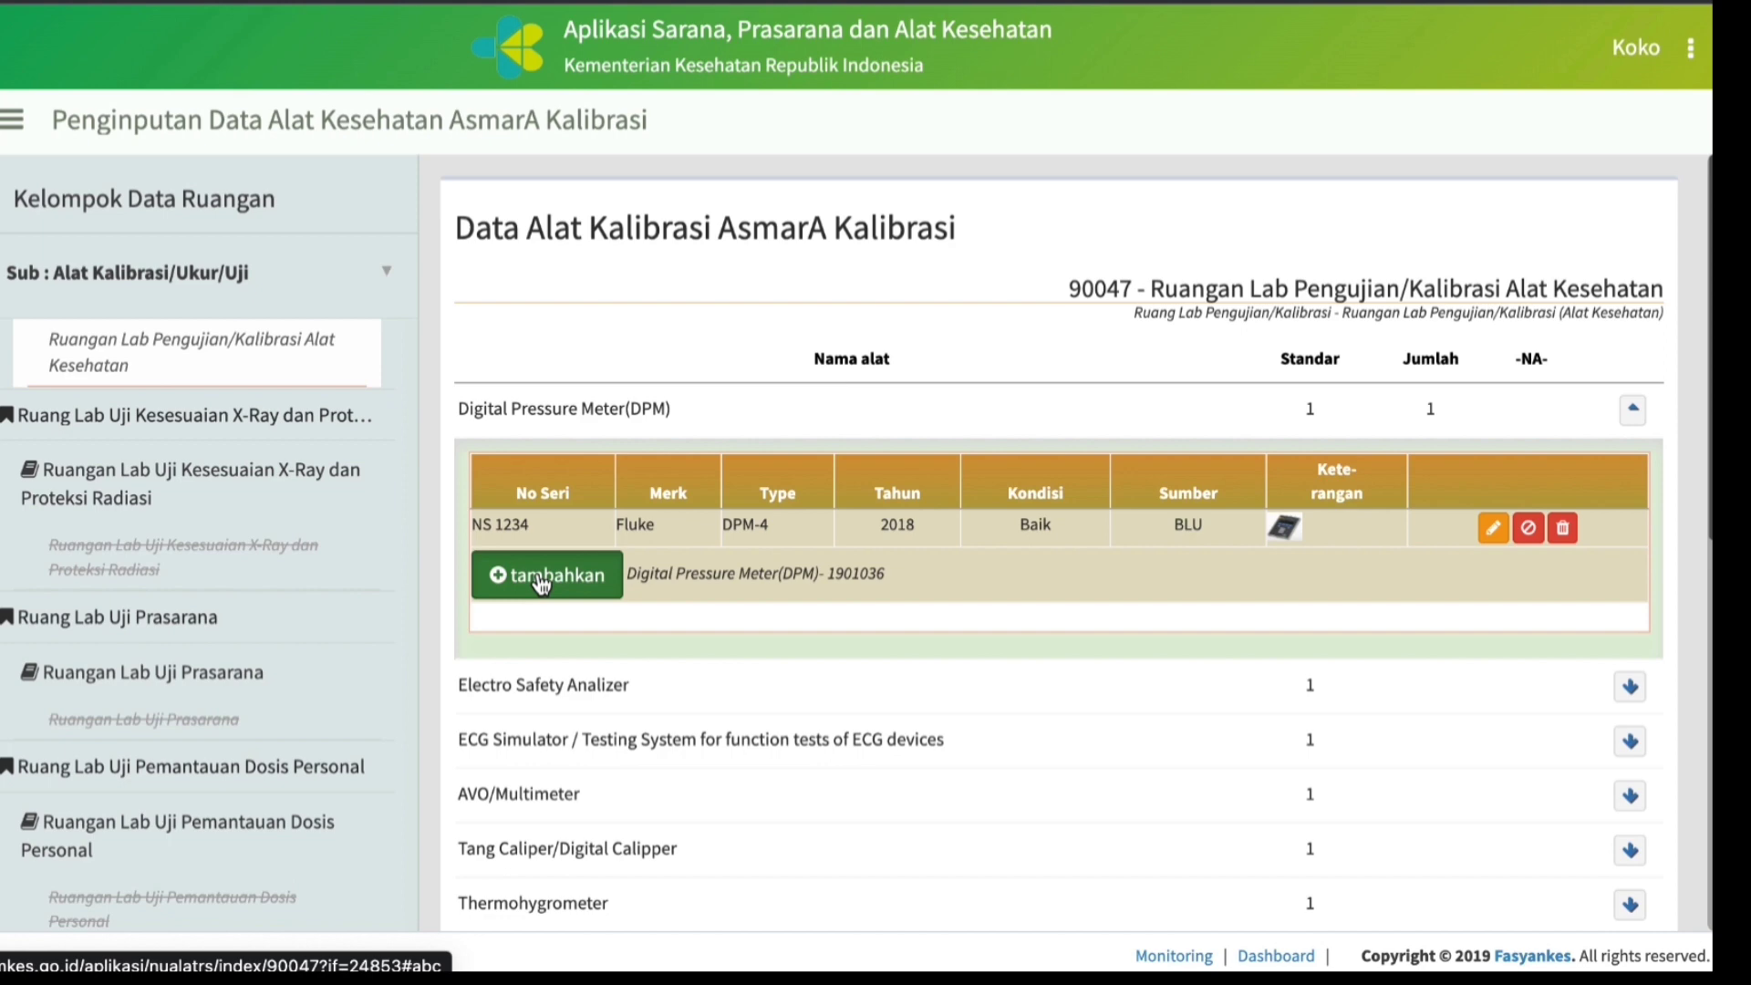
{"action": "left_click", "coordinate": [542, 584]}
{"action": "type", "text": "D-345"}
{"action": "left_click", "coordinate": [885, 371]}
{"action": "type", "text": "Fluke"}
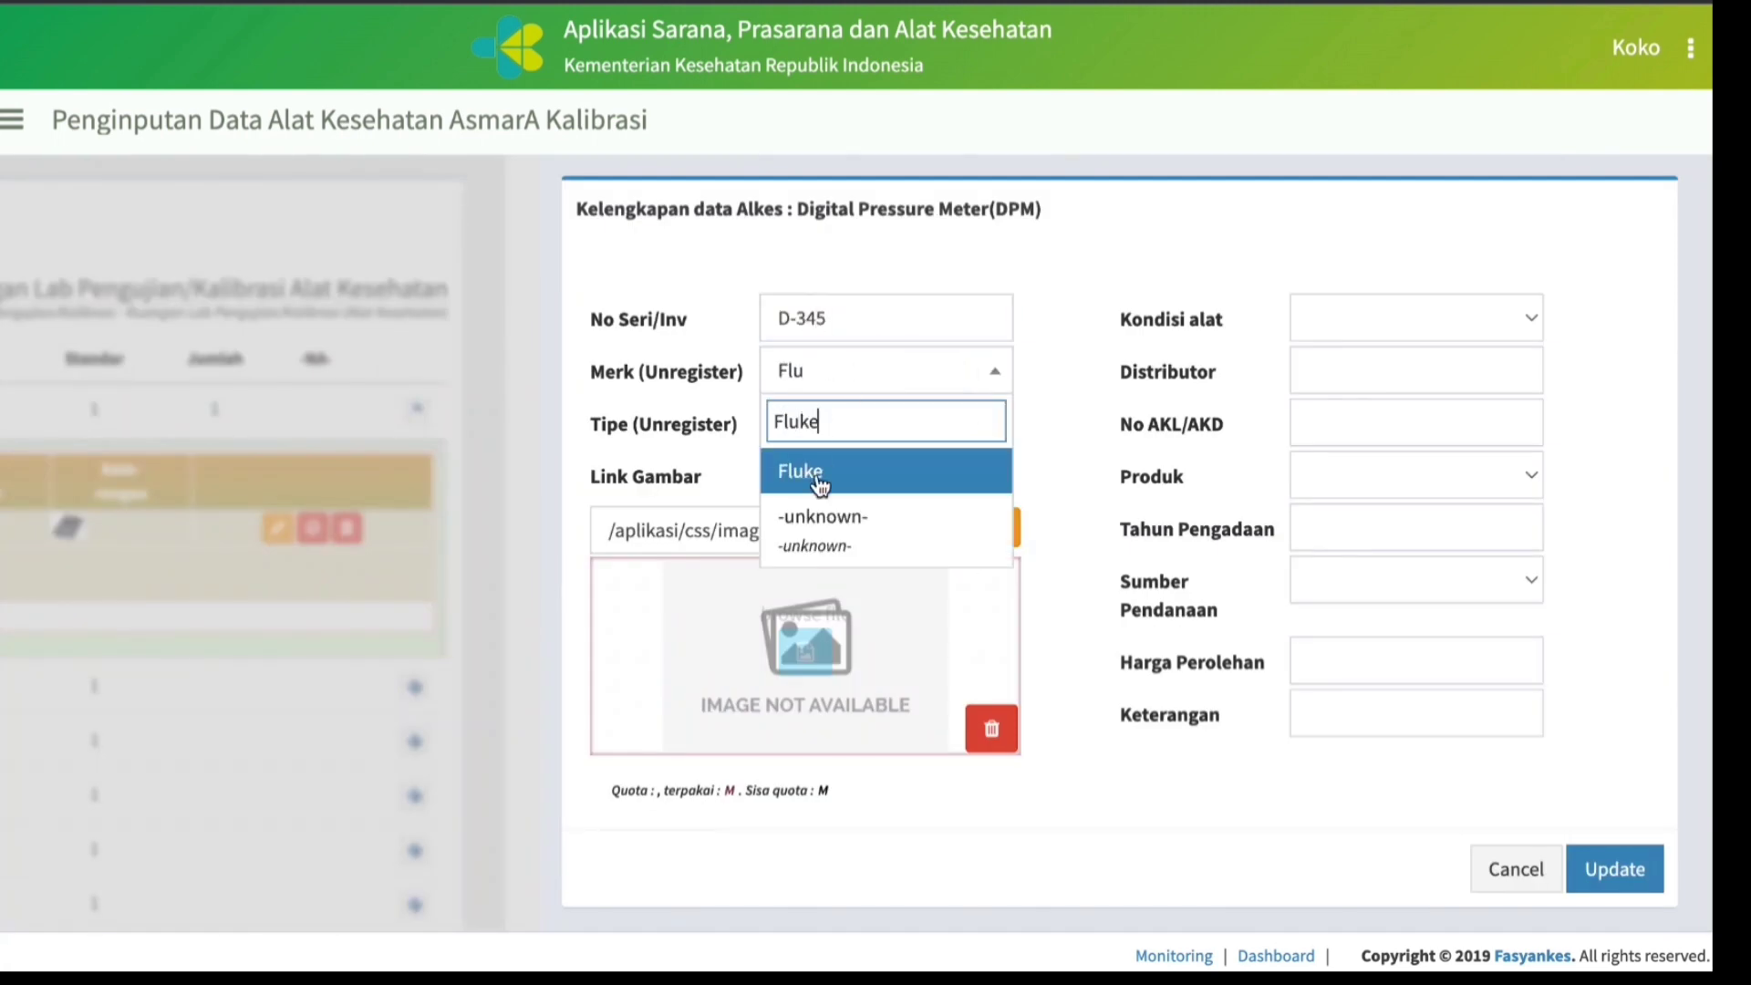
{"action": "left_click", "coordinate": [821, 486]}
{"action": "left_click", "coordinate": [840, 423]}
{"action": "type", "text": "DPM-4"}
{"action": "left_click", "coordinate": [840, 523]}
Set the second Digital Pressure Meter's Kondisi alat to Baik and its Distributor to PT. Quantum.
{"action": "left_click", "coordinate": [1365, 318]}
{"action": "left_click", "coordinate": [1365, 350]}
{"action": "left_click", "coordinate": [1364, 370]}
{"action": "type", "text": "PT"}
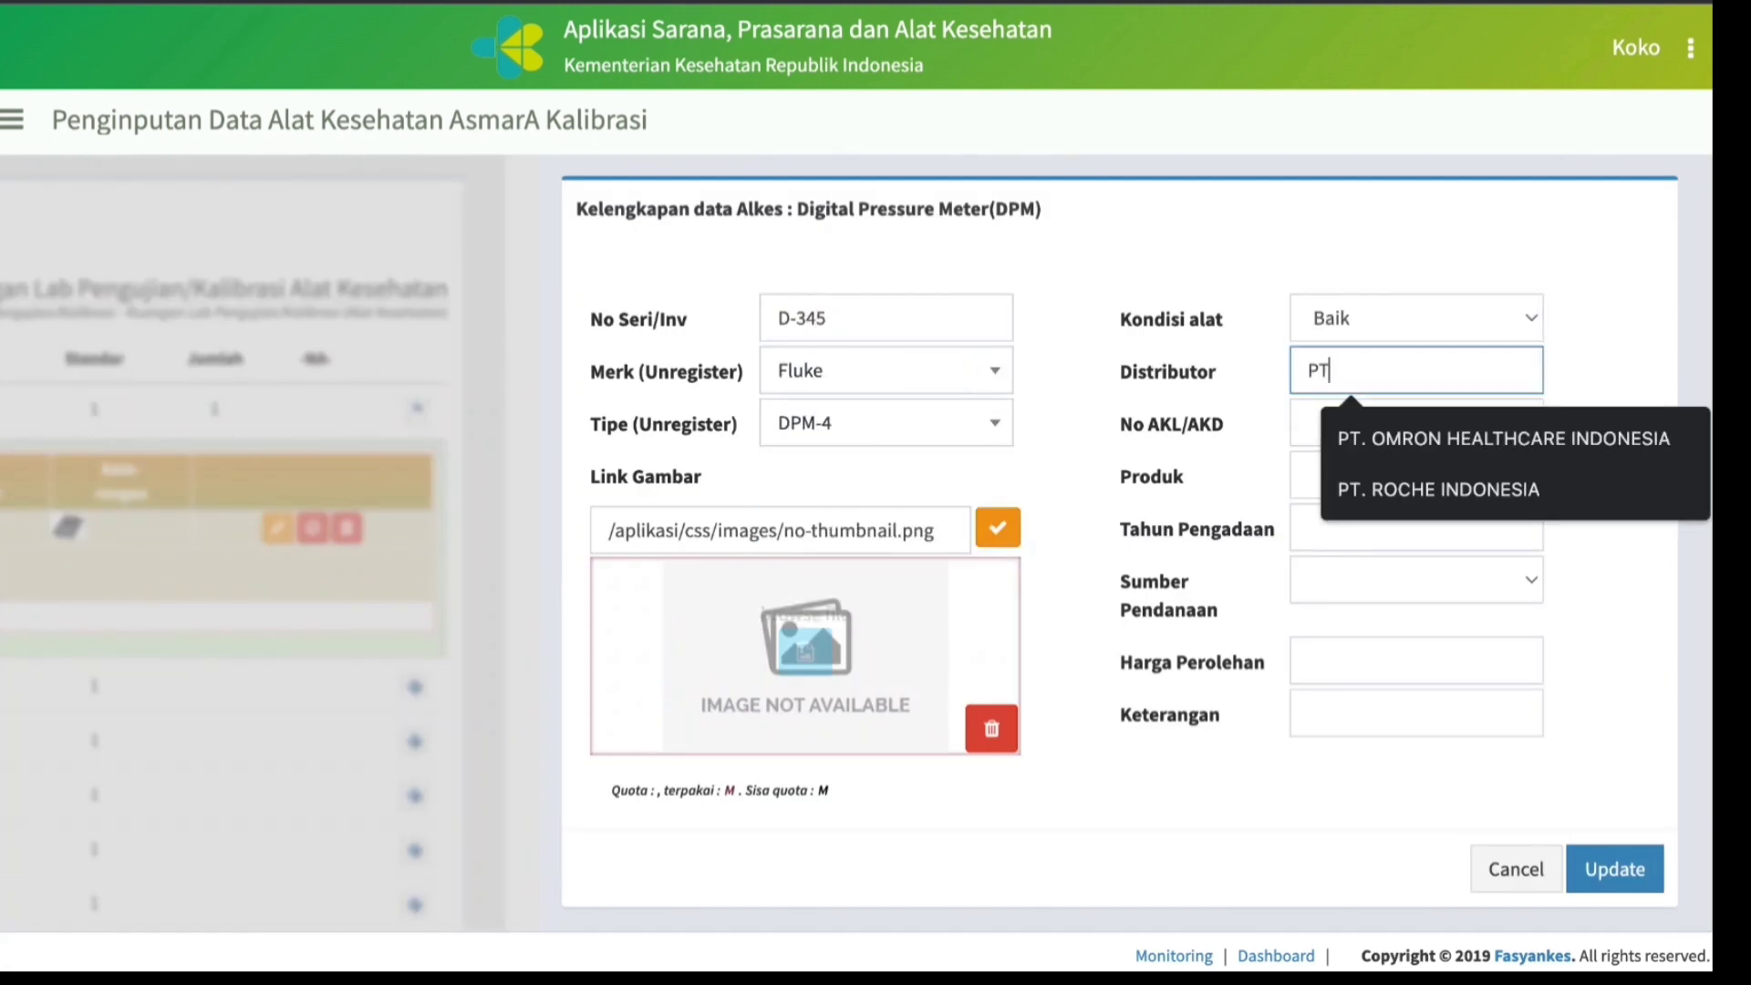
{"action": "type", "text": ". Quantum"}
Set the second Digital Pressure Meter's Produk to Luar Negeri and its Tahun Pengadaan to 2020.
{"action": "left_click", "coordinate": [1365, 475]}
{"action": "left_click", "coordinate": [1359, 501]}
{"action": "left_click", "coordinate": [1413, 528]}
{"action": "type", "text": "2020"}
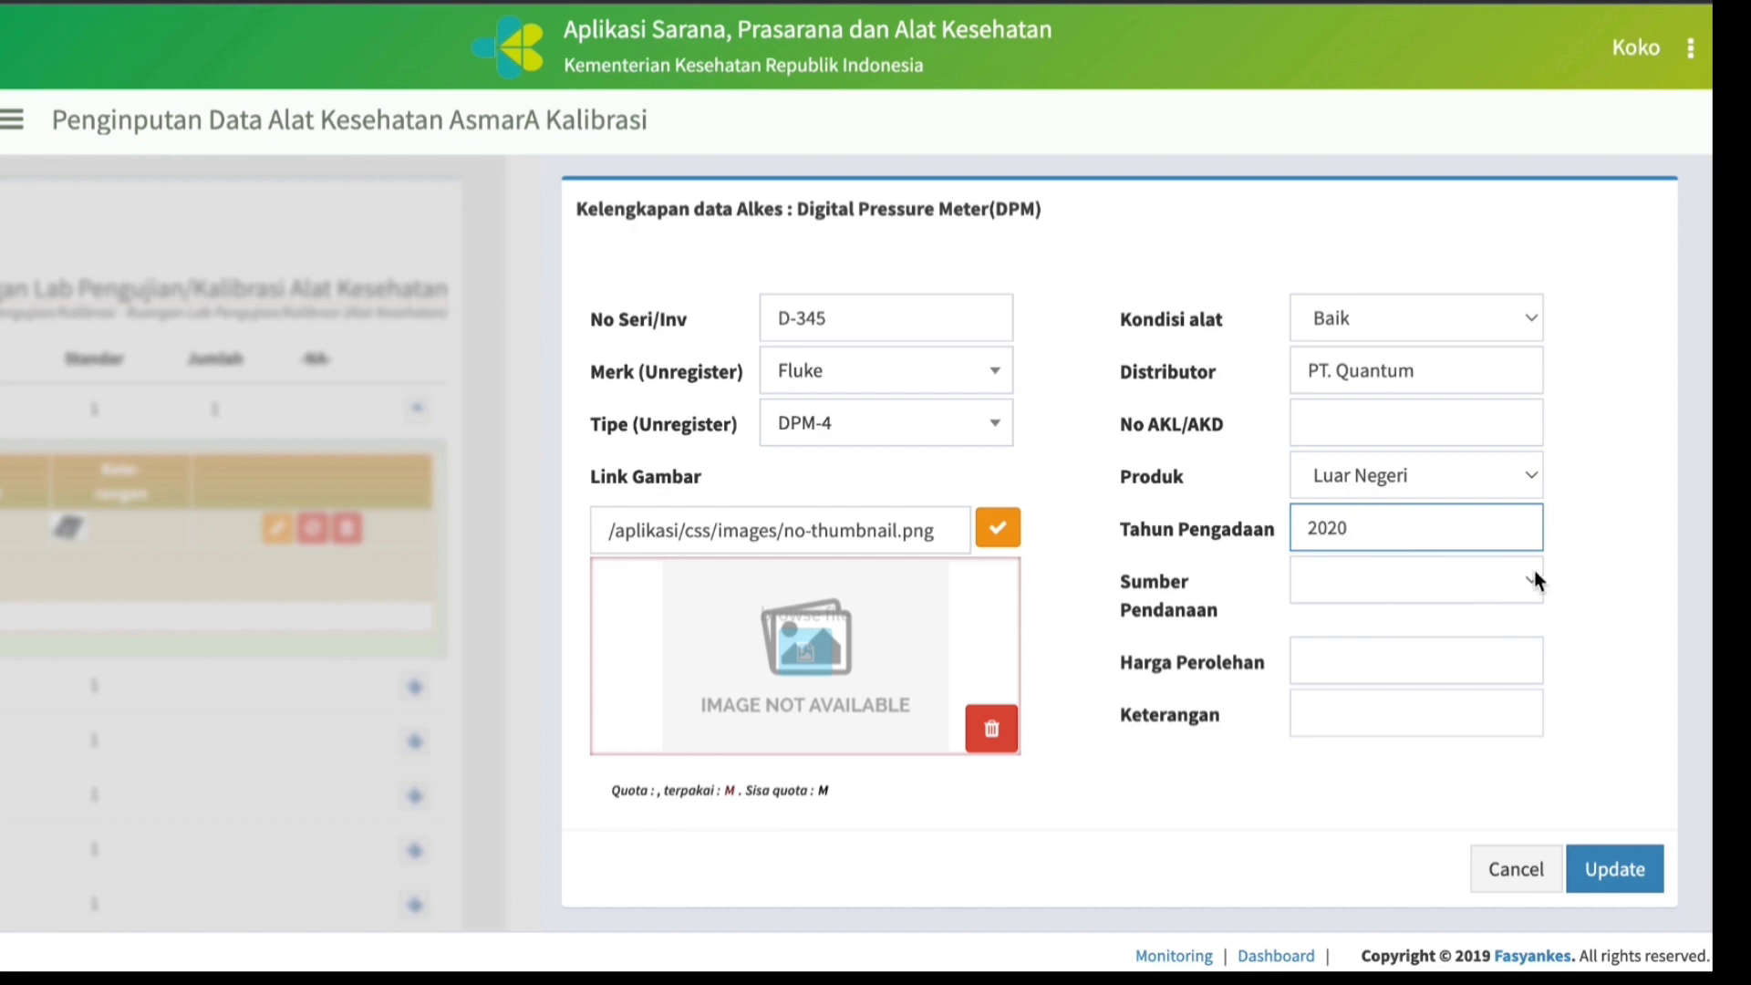
Set the second Digital Pressure Meter's Sumber Pendanaan to BLU/Swadana and its Harga Perolehan to 80,000,000.
{"action": "left_click", "coordinate": [1539, 580]}
{"action": "left_click", "coordinate": [1348, 712]}
{"action": "left_click", "coordinate": [1337, 659]}
{"action": "type", "text": "80000000"}
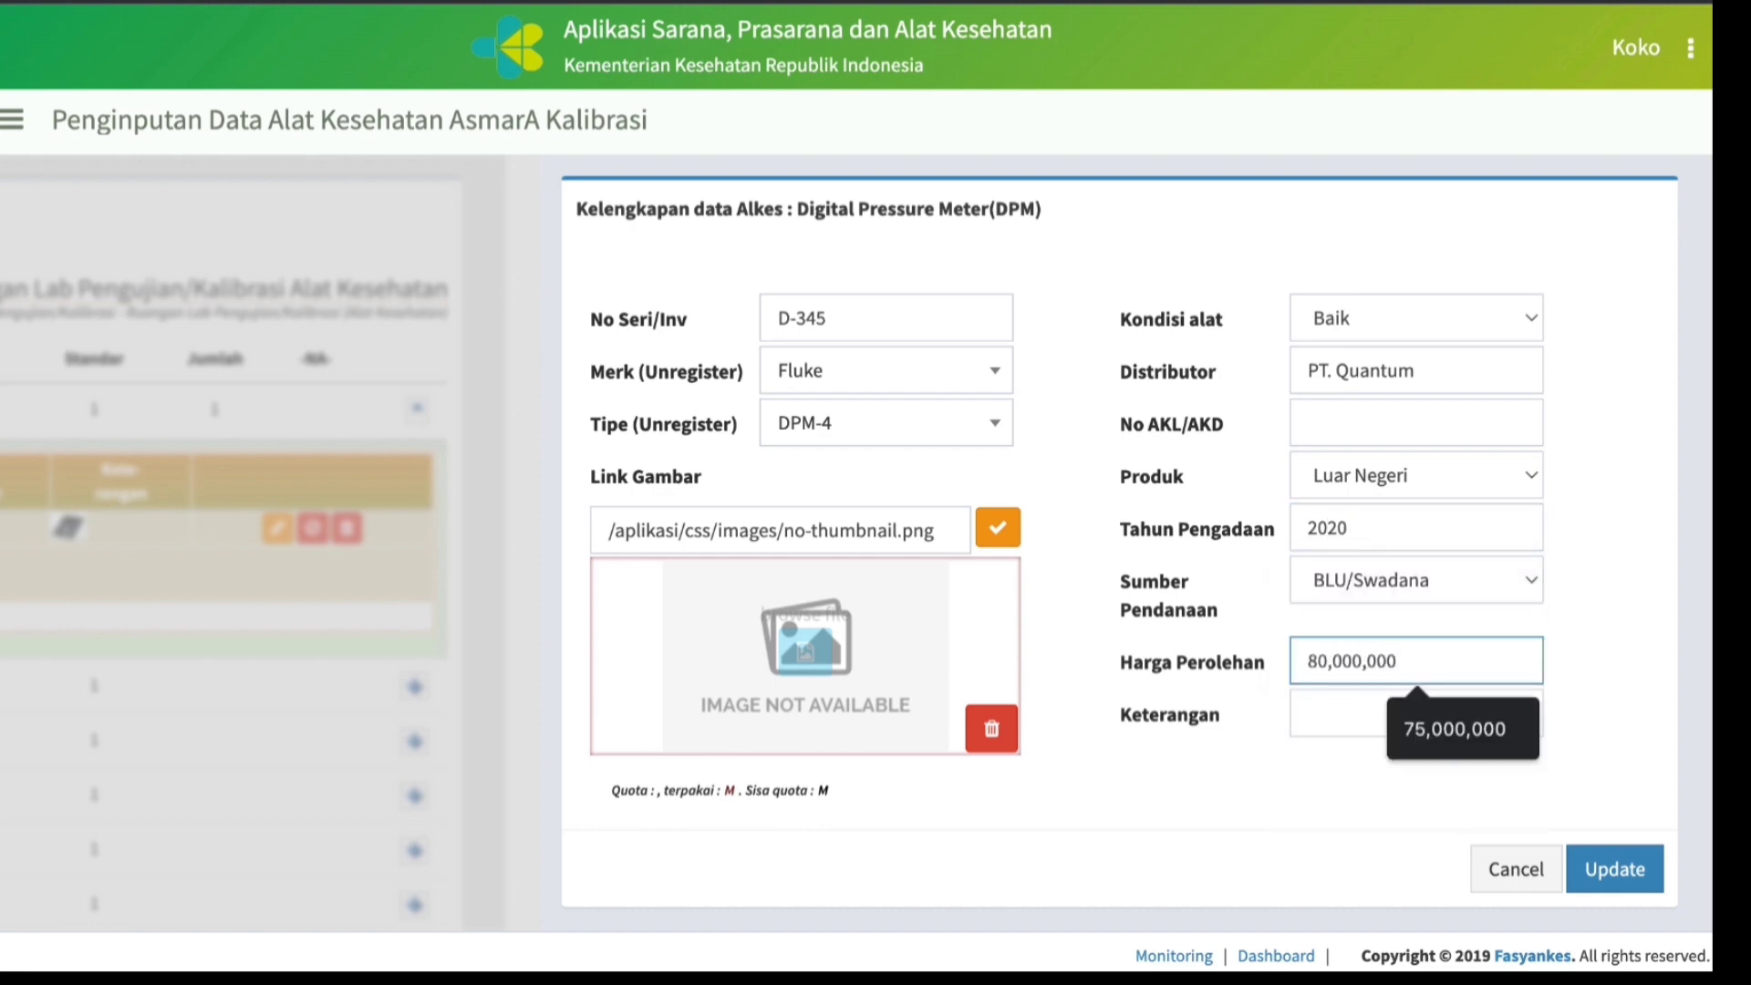
Upload dpm 4.jpeg as the second Digital Pressure Meter's photo and save the record.
{"action": "left_click", "coordinate": [814, 660]}
{"action": "left_click", "coordinate": [359, 272]}
{"action": "left_click", "coordinate": [1305, 689]}
{"action": "left_click", "coordinate": [935, 727]}
{"action": "left_click", "coordinate": [1614, 832]}
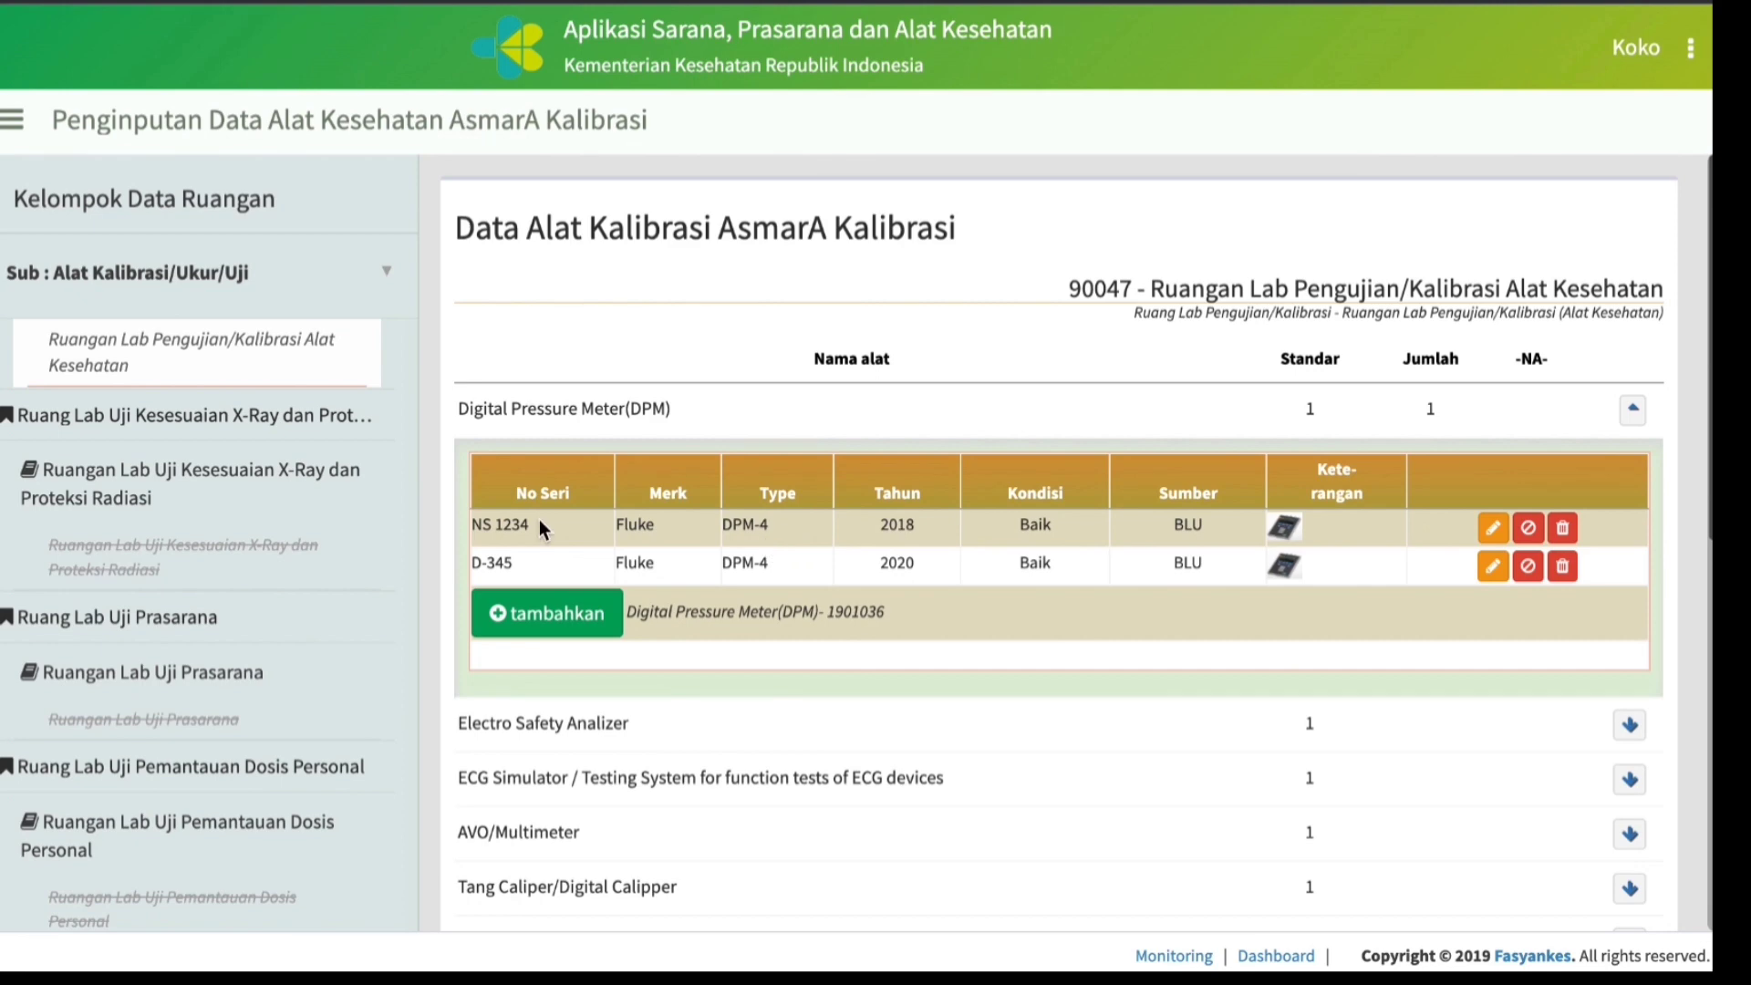
Start an additional equipment record outside the listed items and choose the ECG Simulator / Testing System nomenclature by searching "ecg".
{"action": "scroll", "coordinate": [965, 542], "scroll_direction": "down", "scroll_amount": 5}
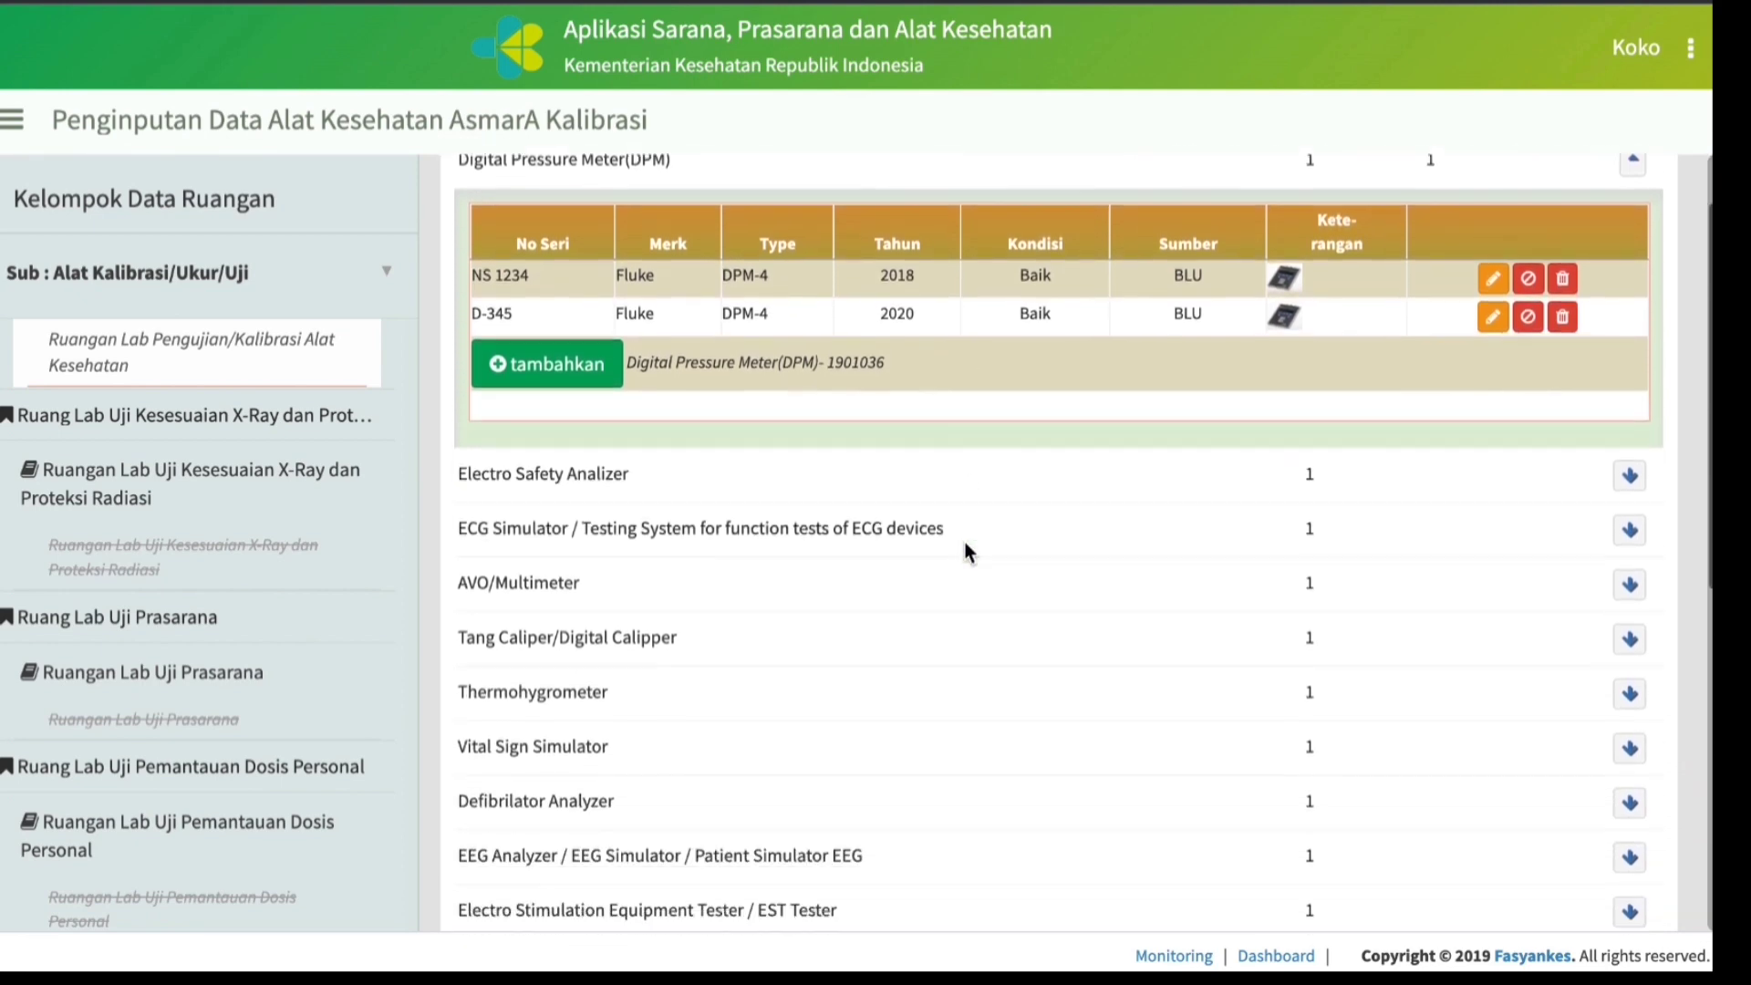
{"action": "scroll", "coordinate": [965, 541], "scroll_direction": "down", "scroll_amount": 5}
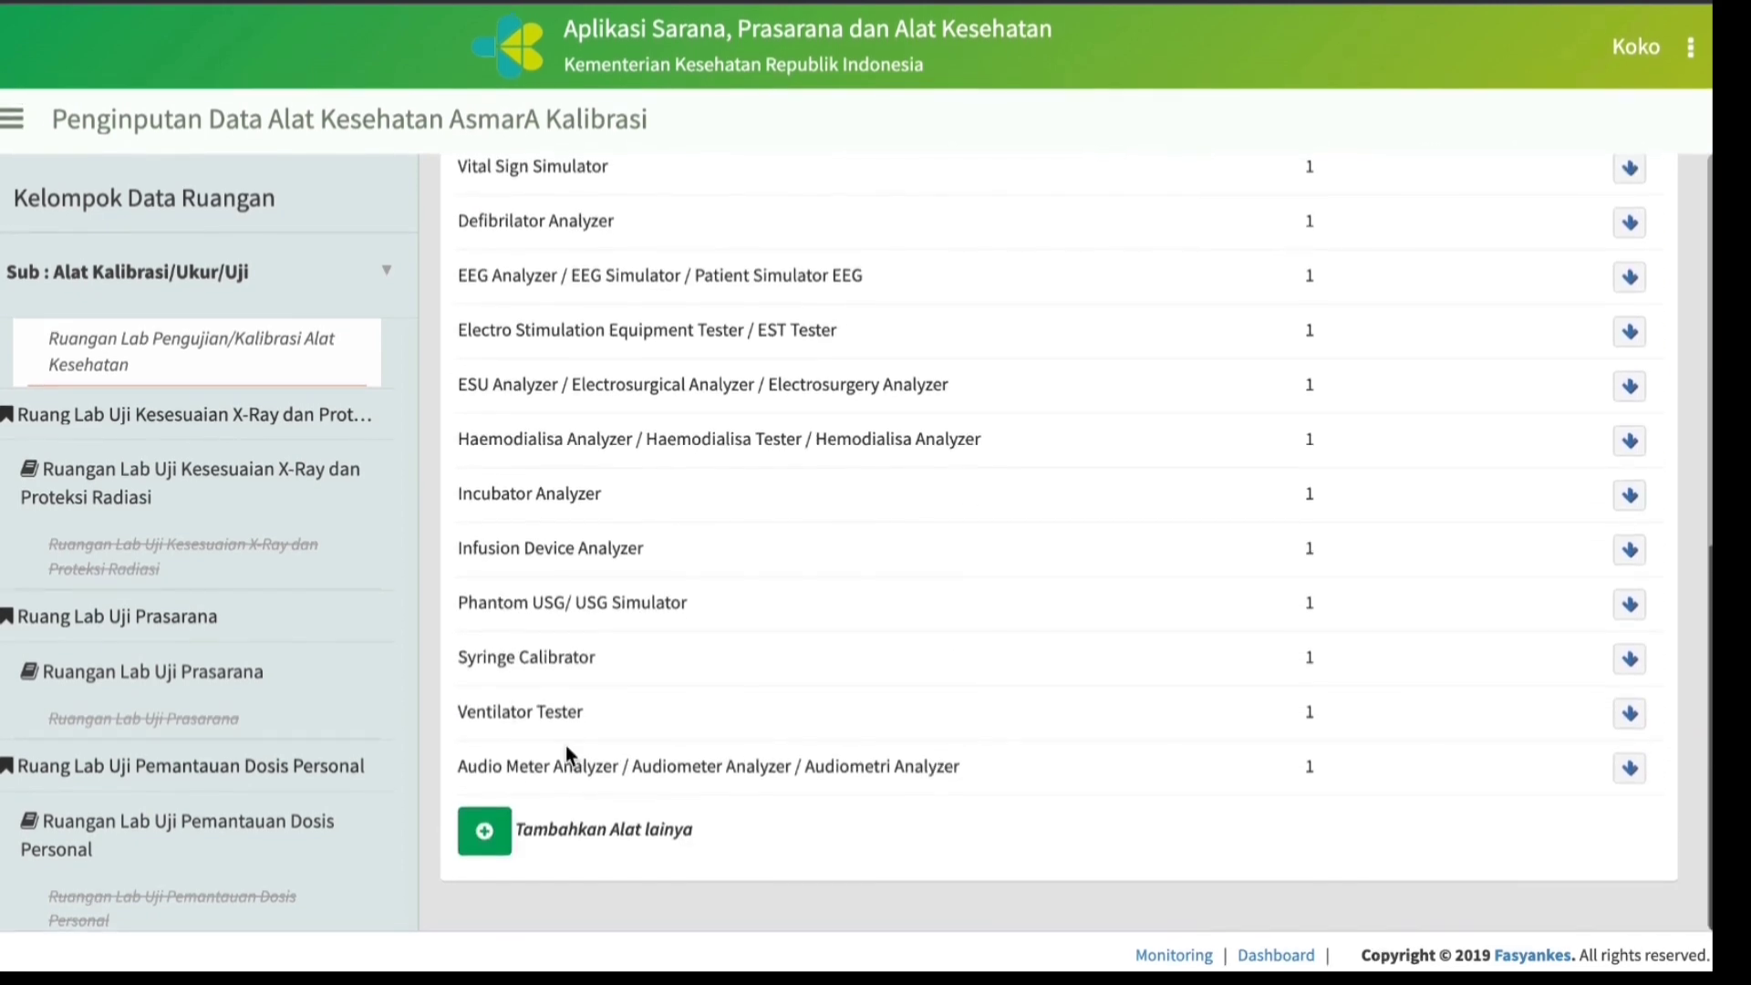
{"action": "left_click", "coordinate": [486, 837]}
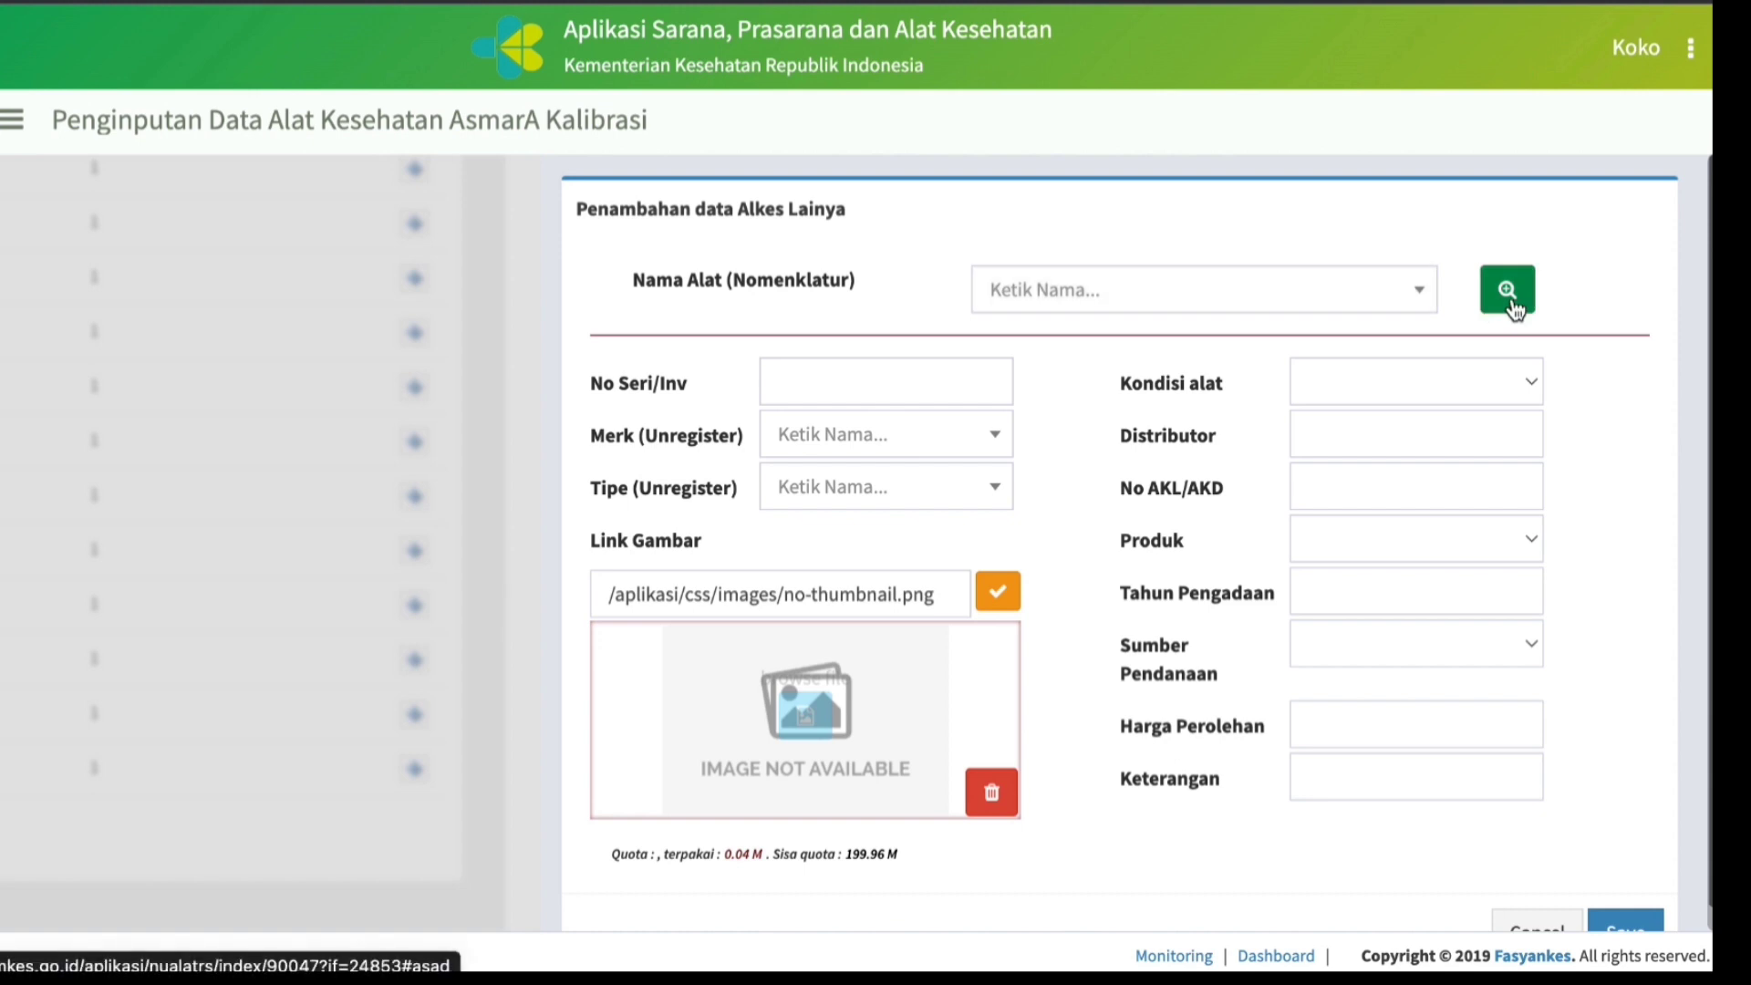
{"action": "left_click", "coordinate": [1084, 299]}
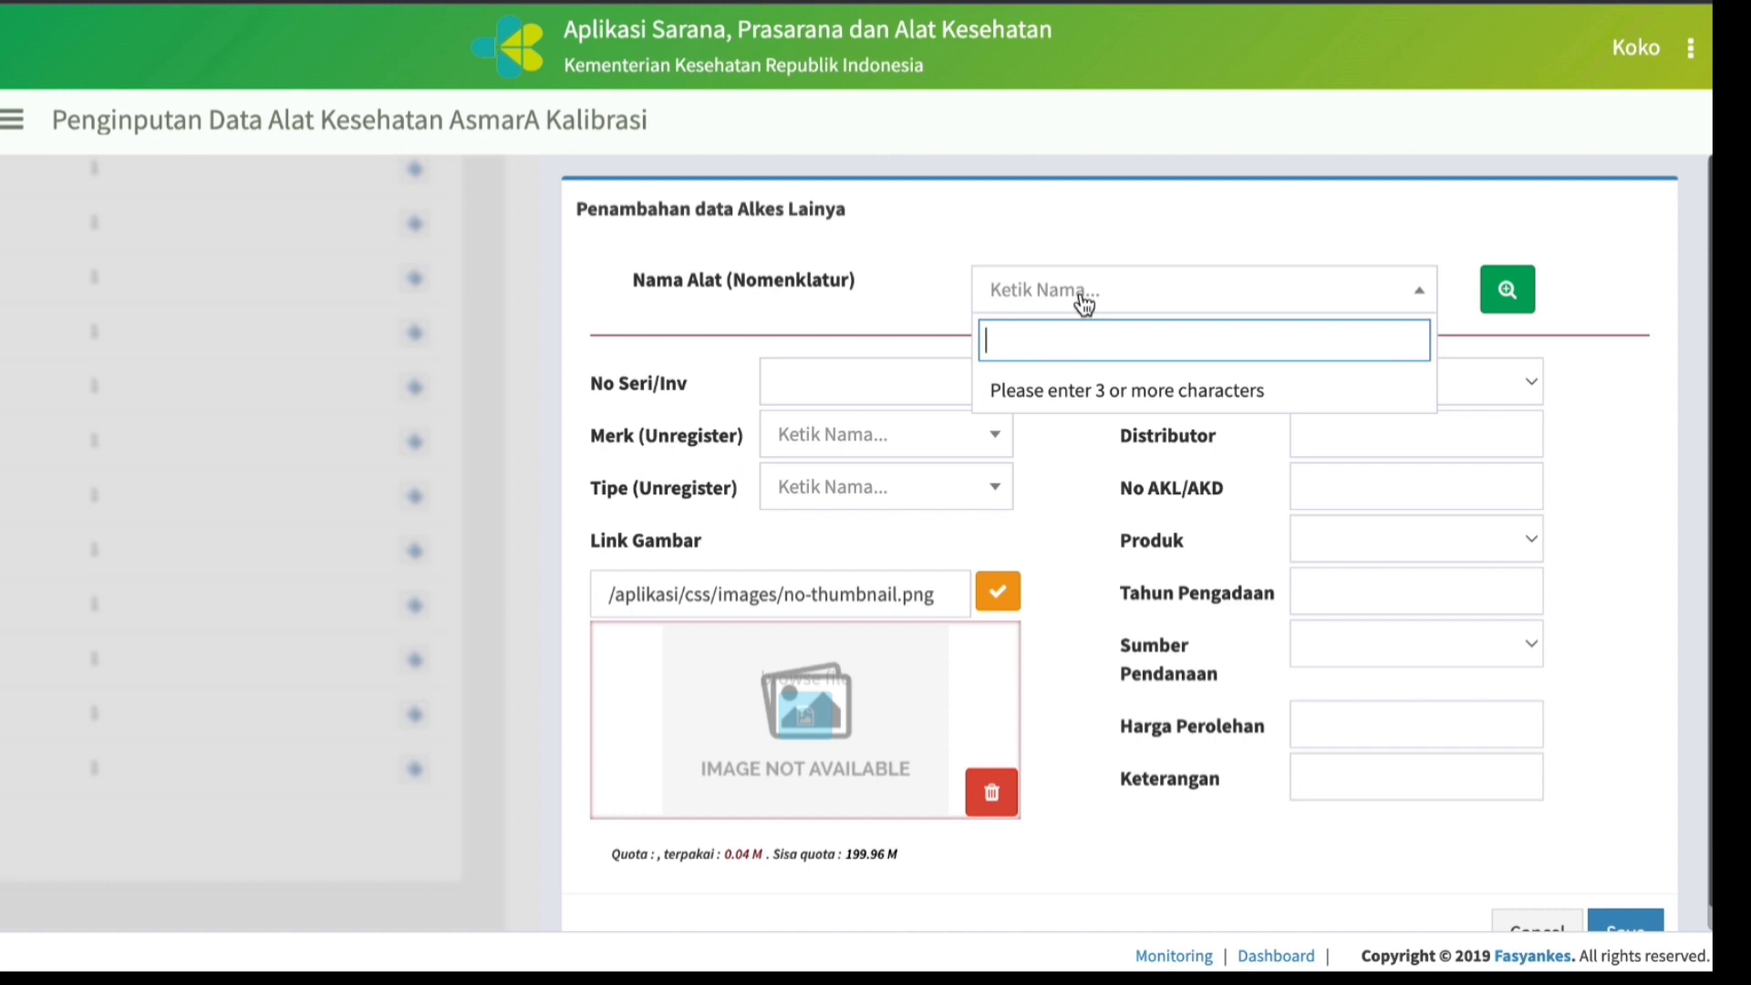
{"action": "type", "text": "ecg"}
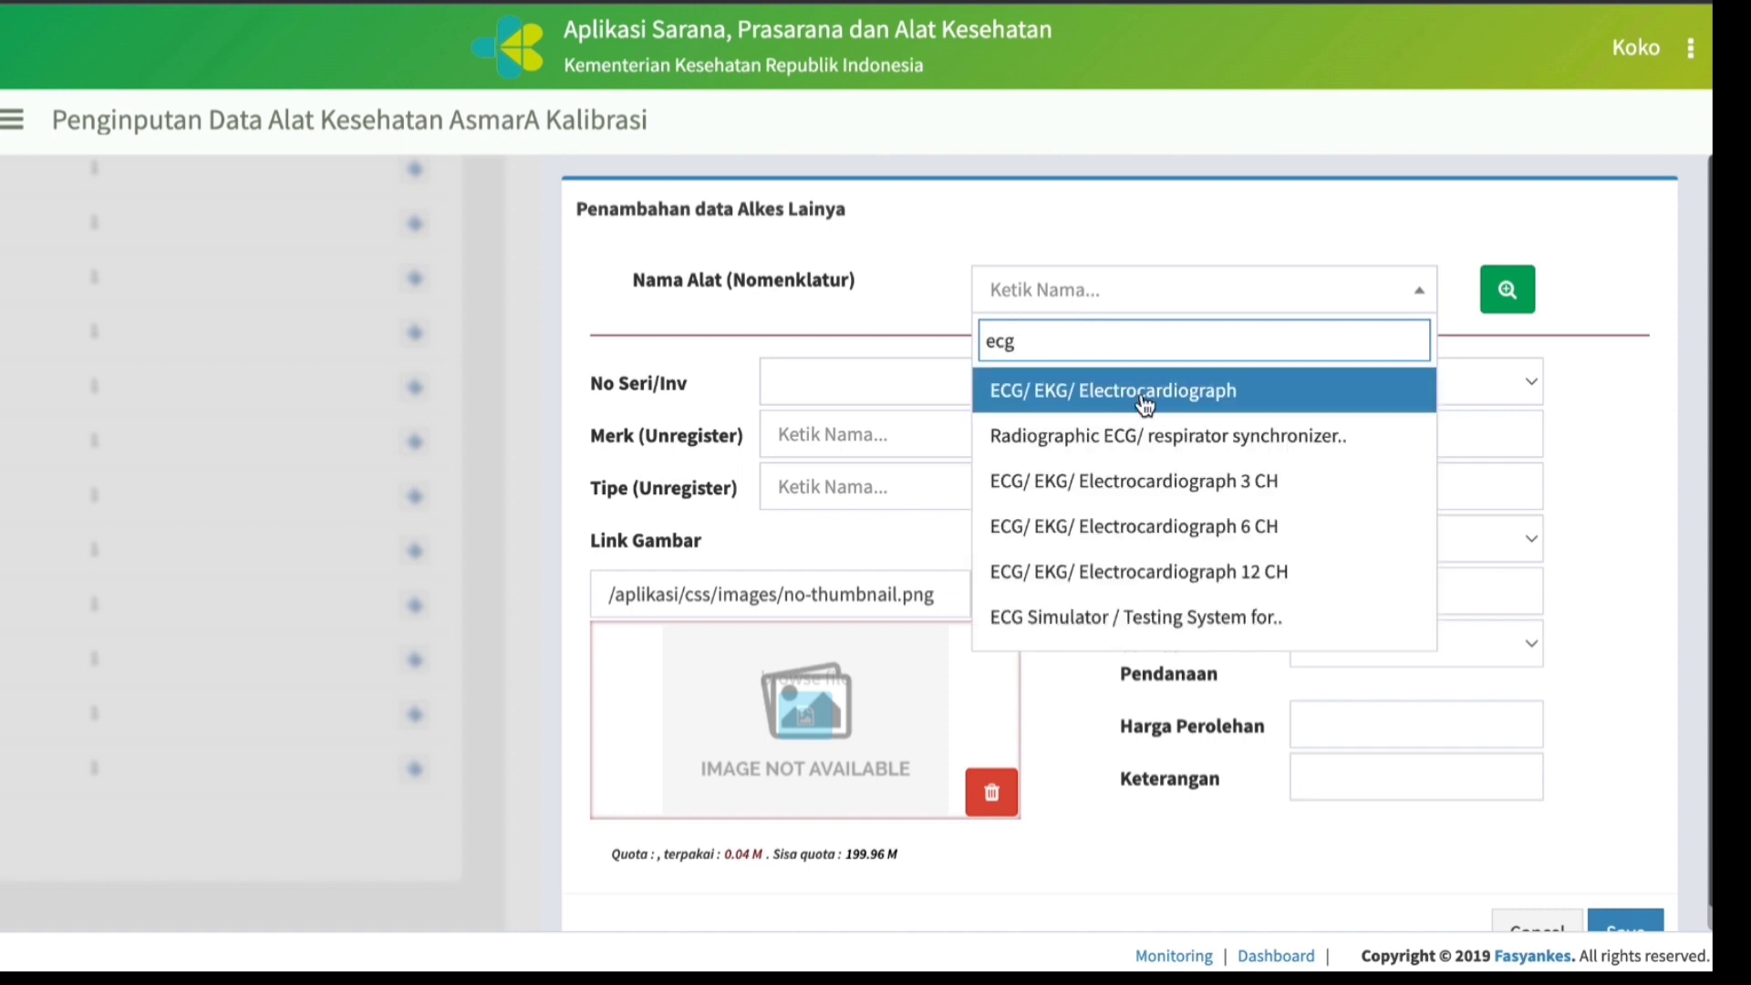
{"action": "scroll", "coordinate": [1173, 493], "scroll_direction": "down", "scroll_amount": 1}
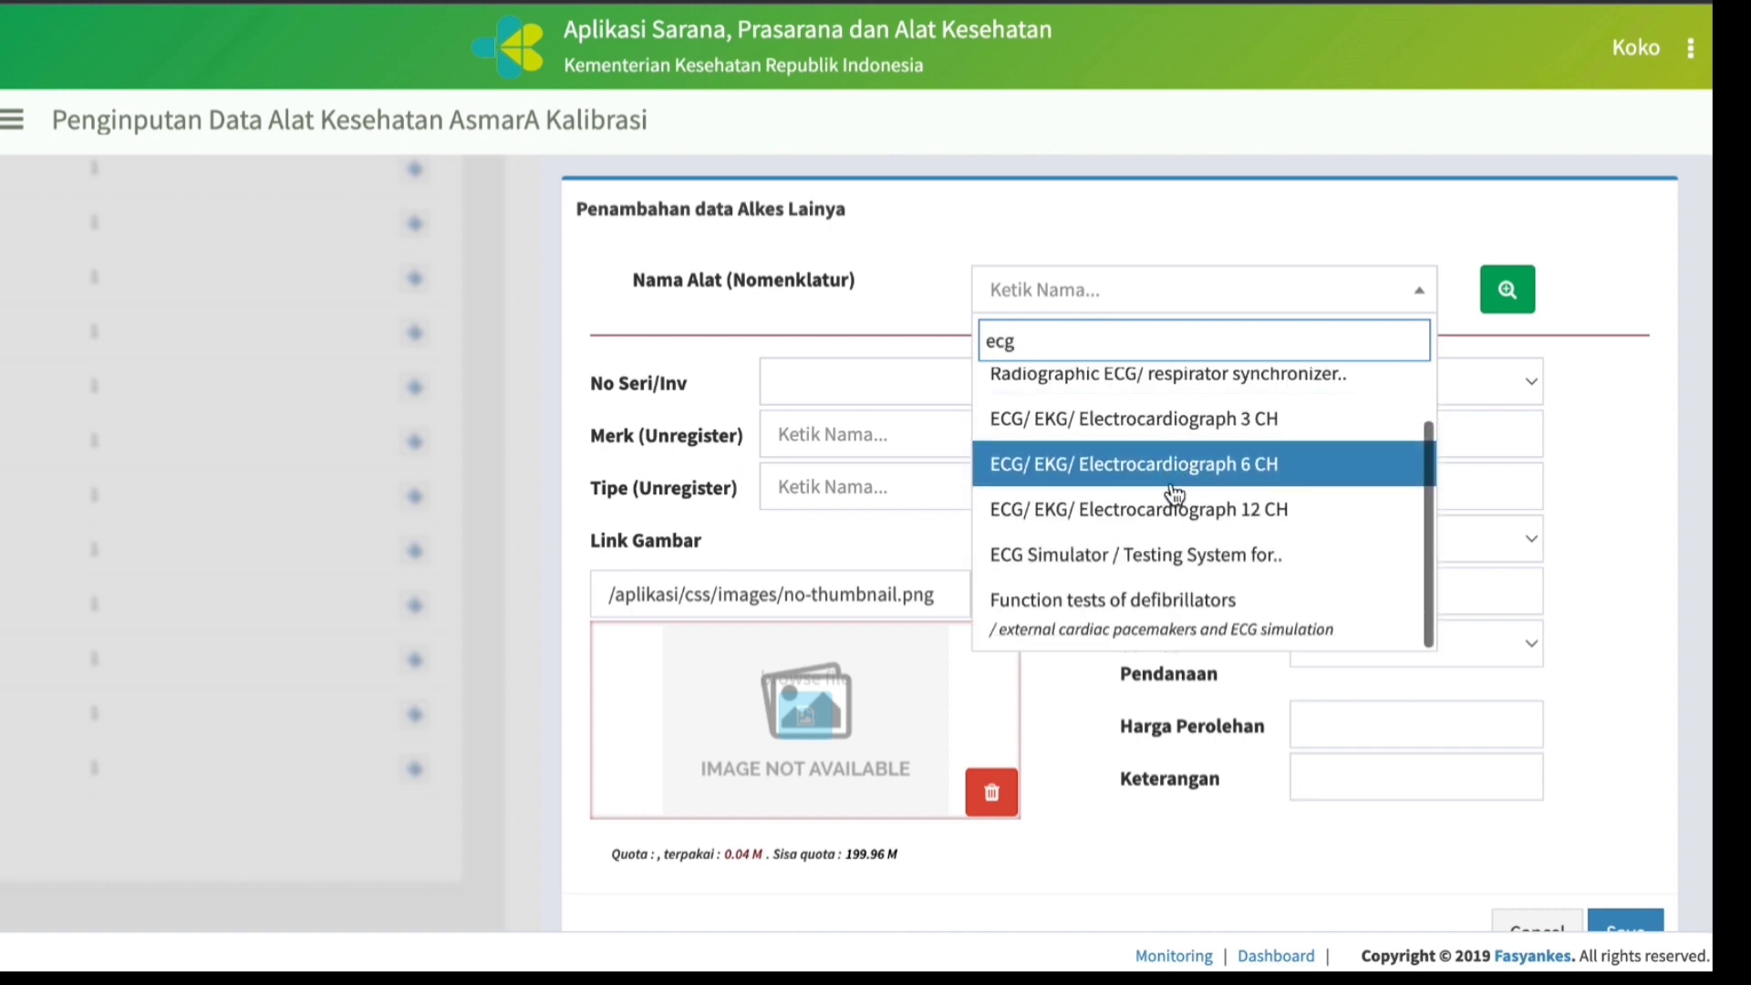
{"action": "left_click", "coordinate": [1181, 554]}
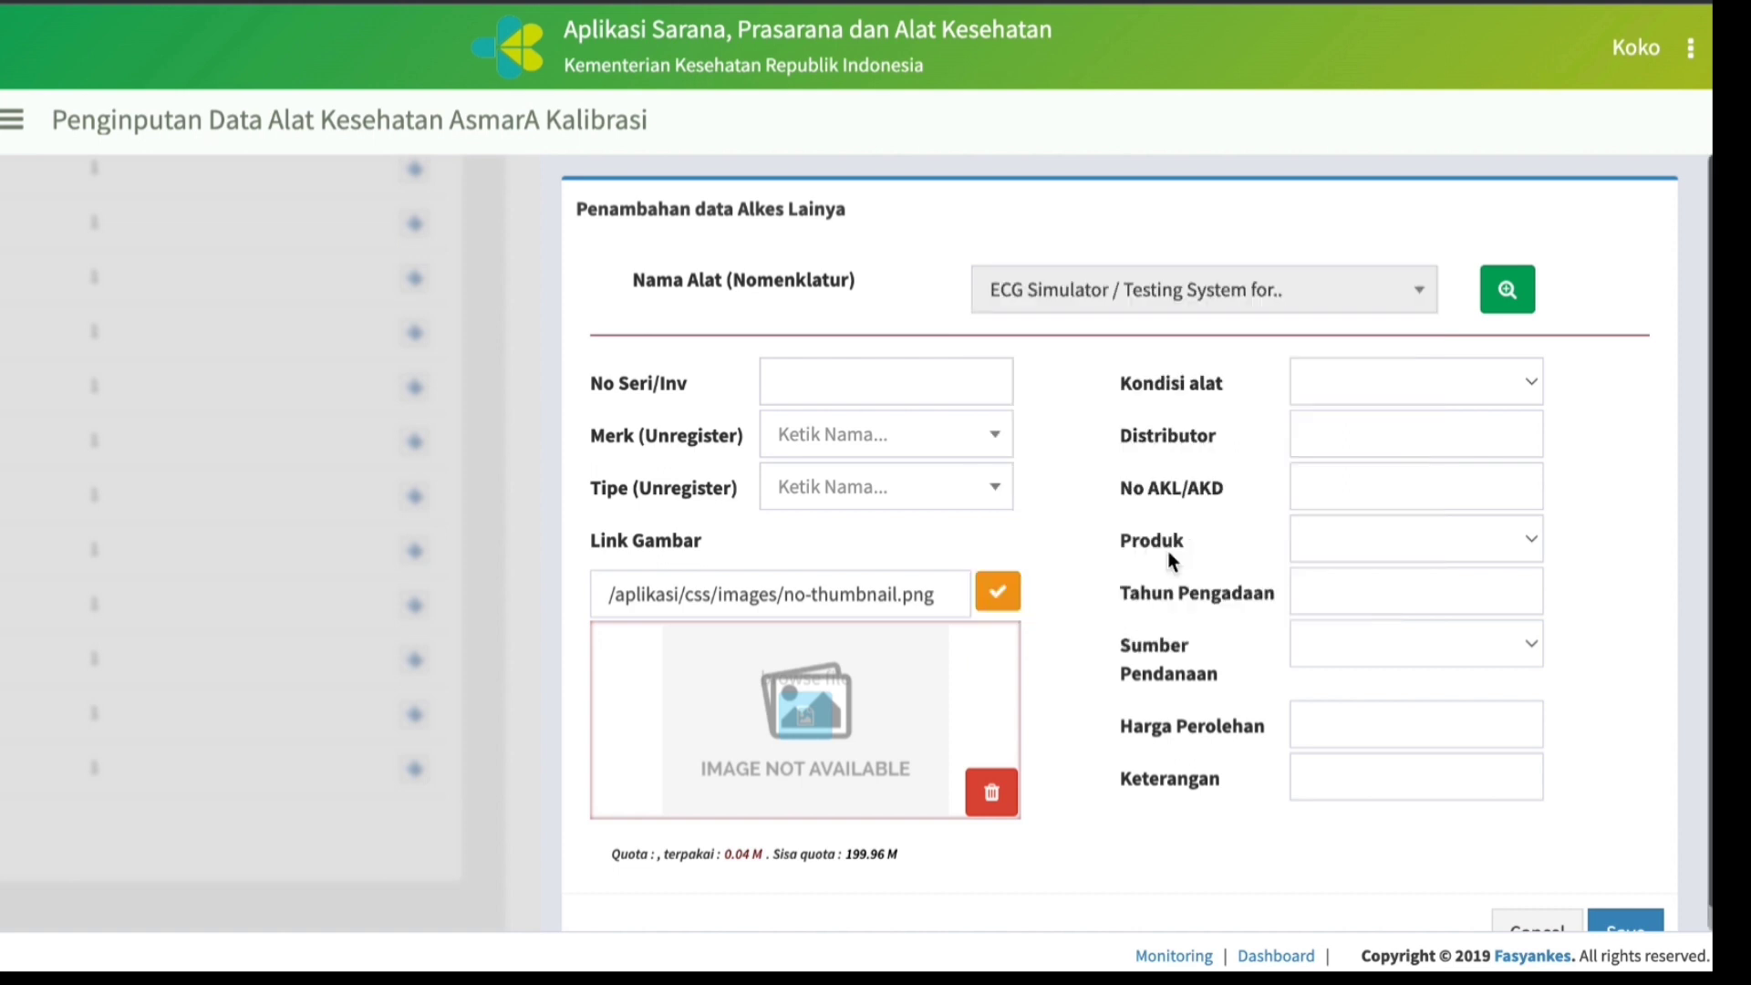
Enter EC-87 as the ECG Simulator's No Seri/Inv and choose MEDI-TEST Control N & P as its Merk.
{"action": "left_click", "coordinate": [858, 370]}
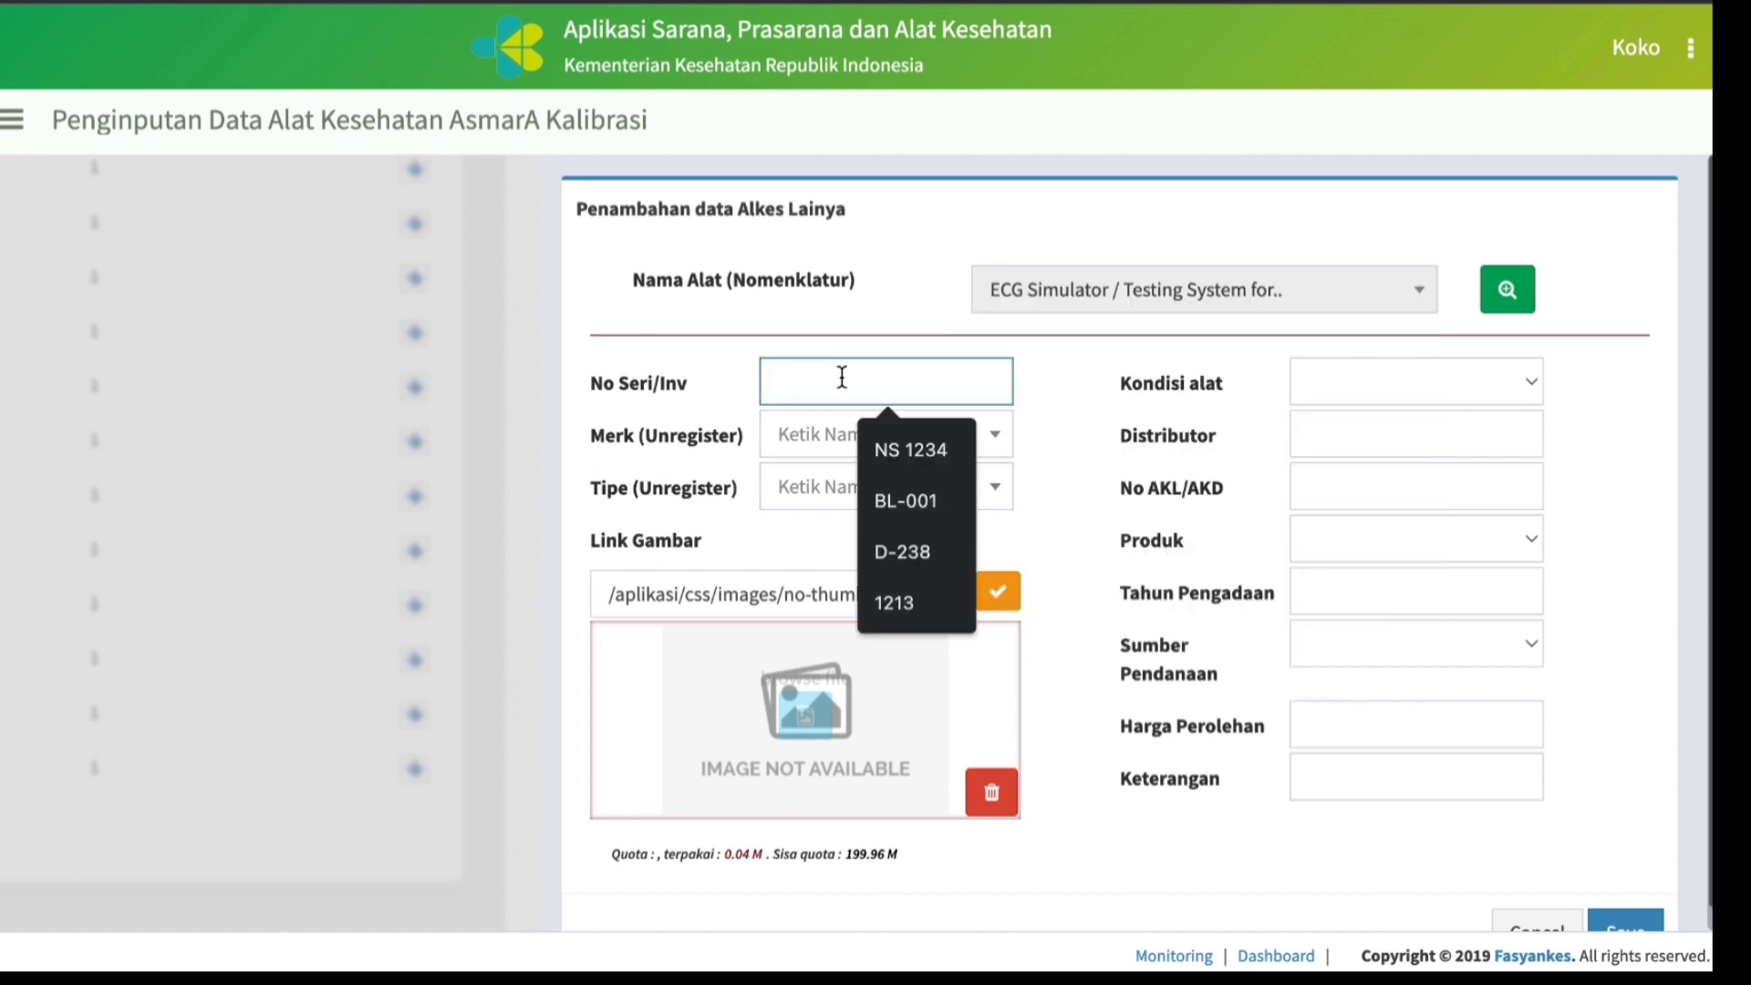
{"action": "type", "text": "EC-"}
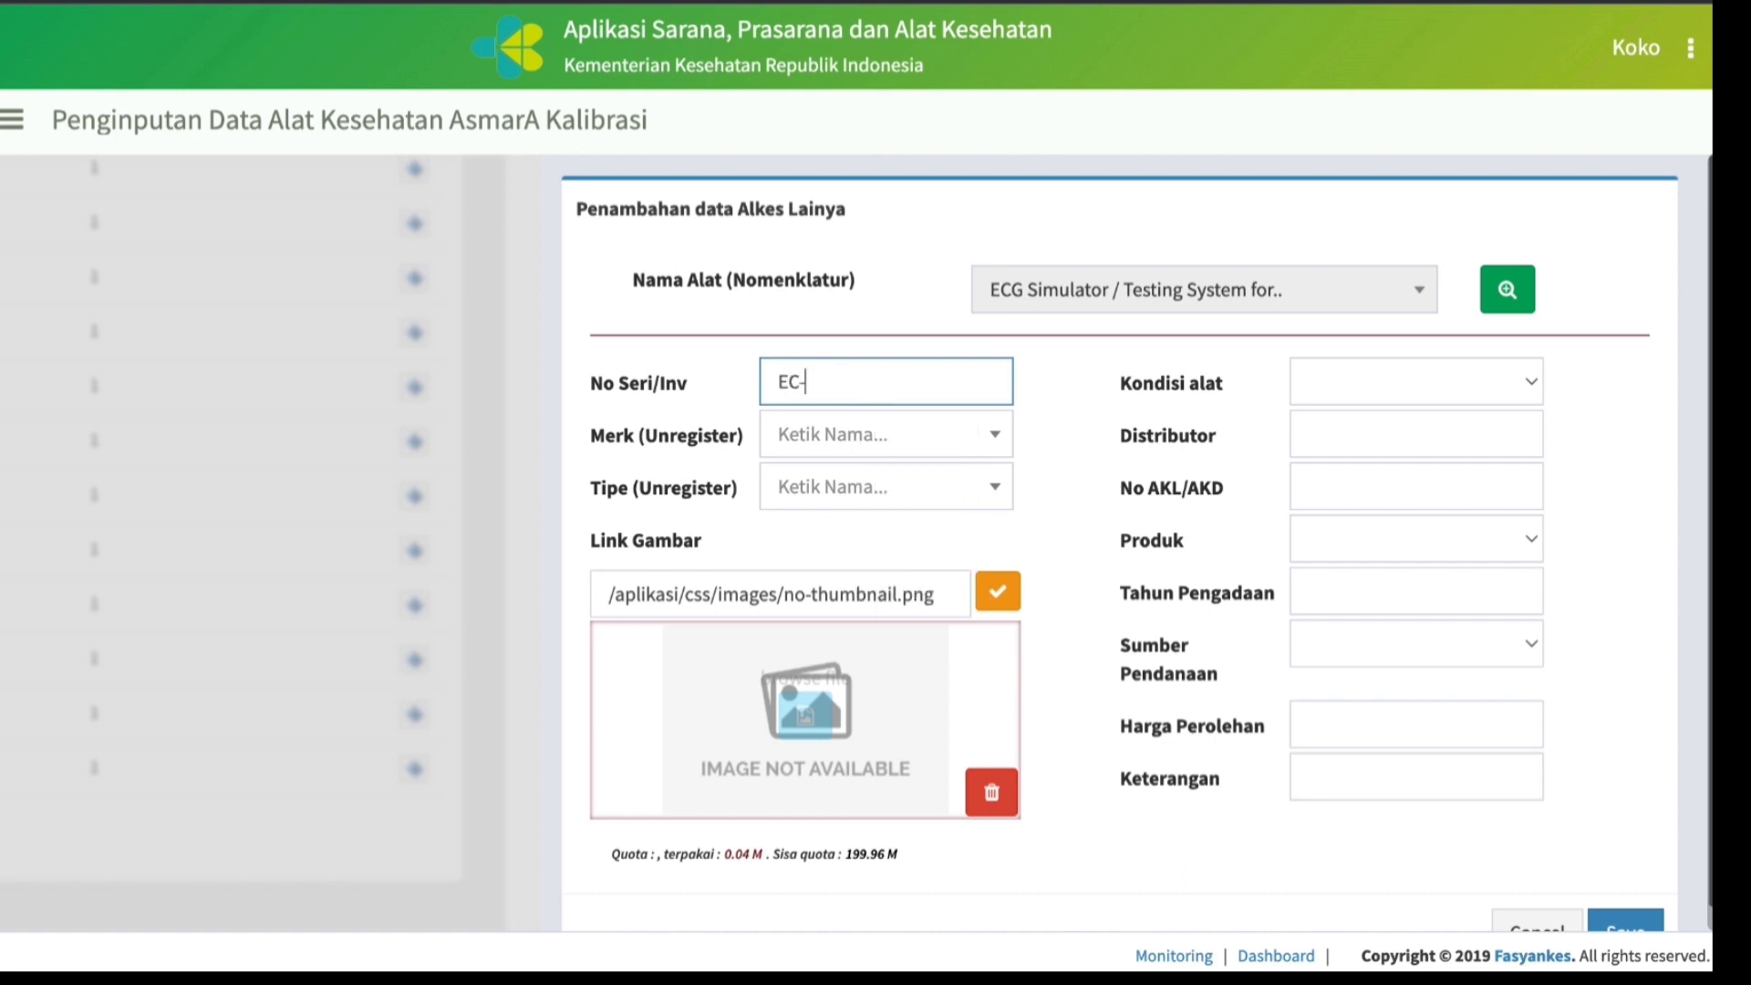
{"action": "type", "text": "87"}
{"action": "left_click", "coordinate": [884, 447]}
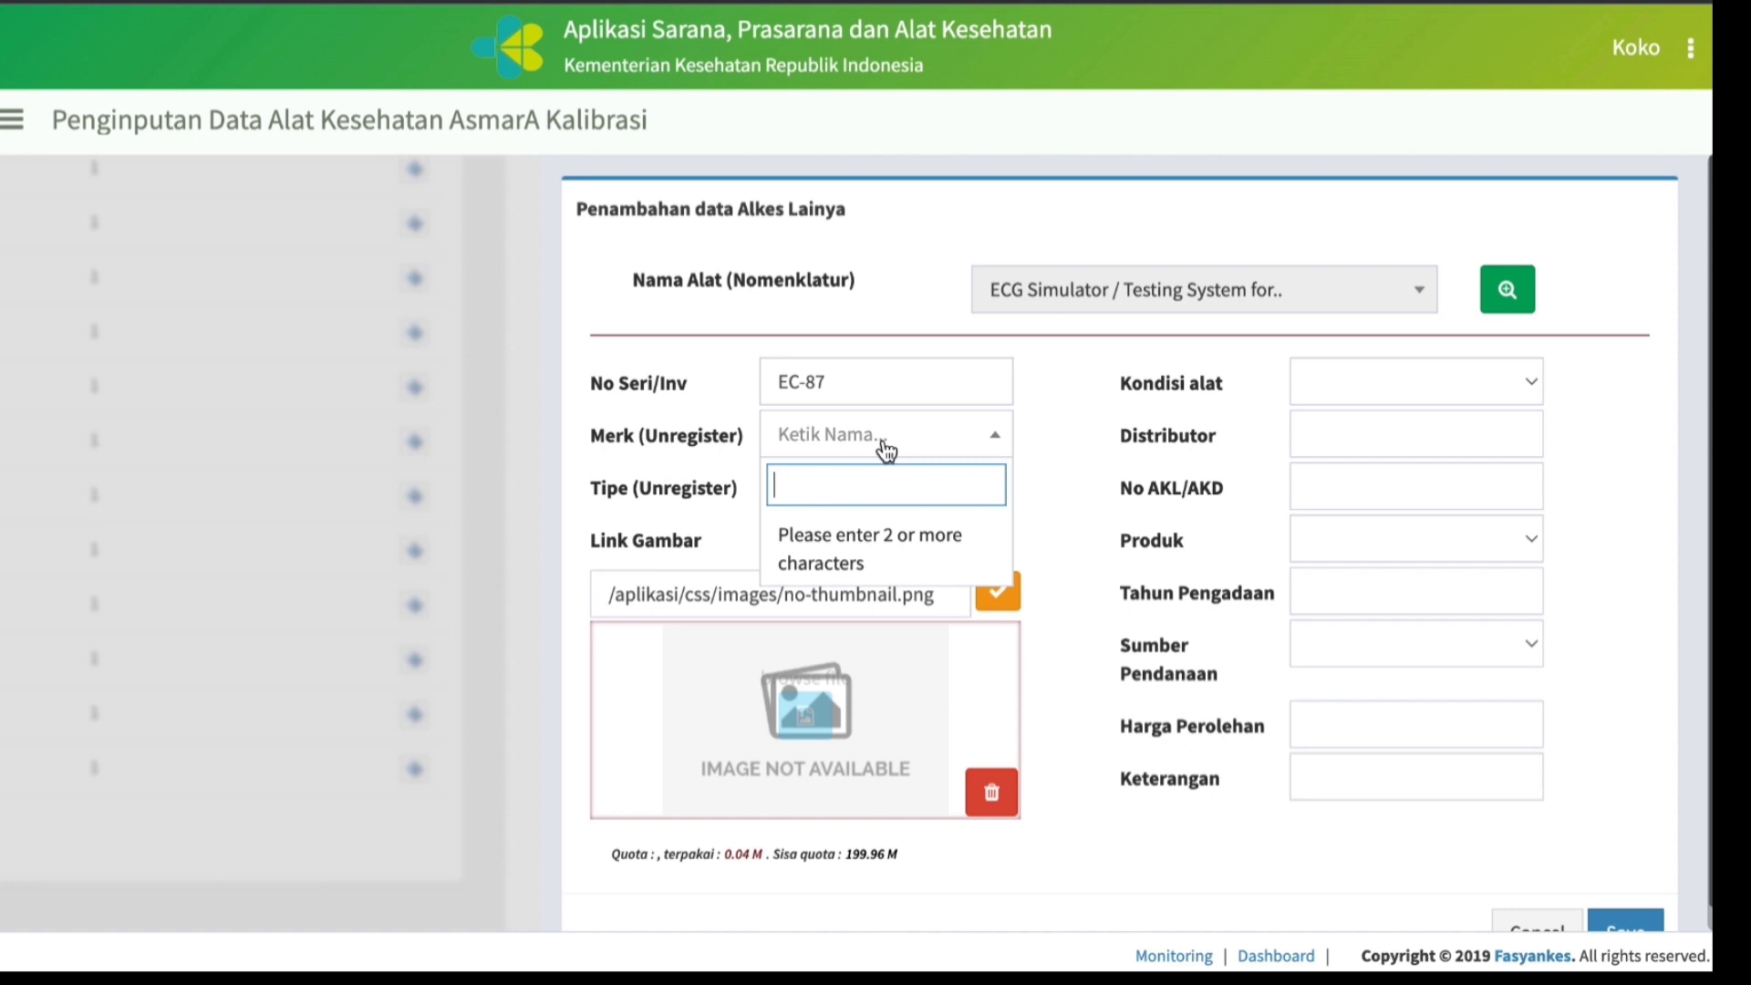
{"action": "type", "text": "Tes"}
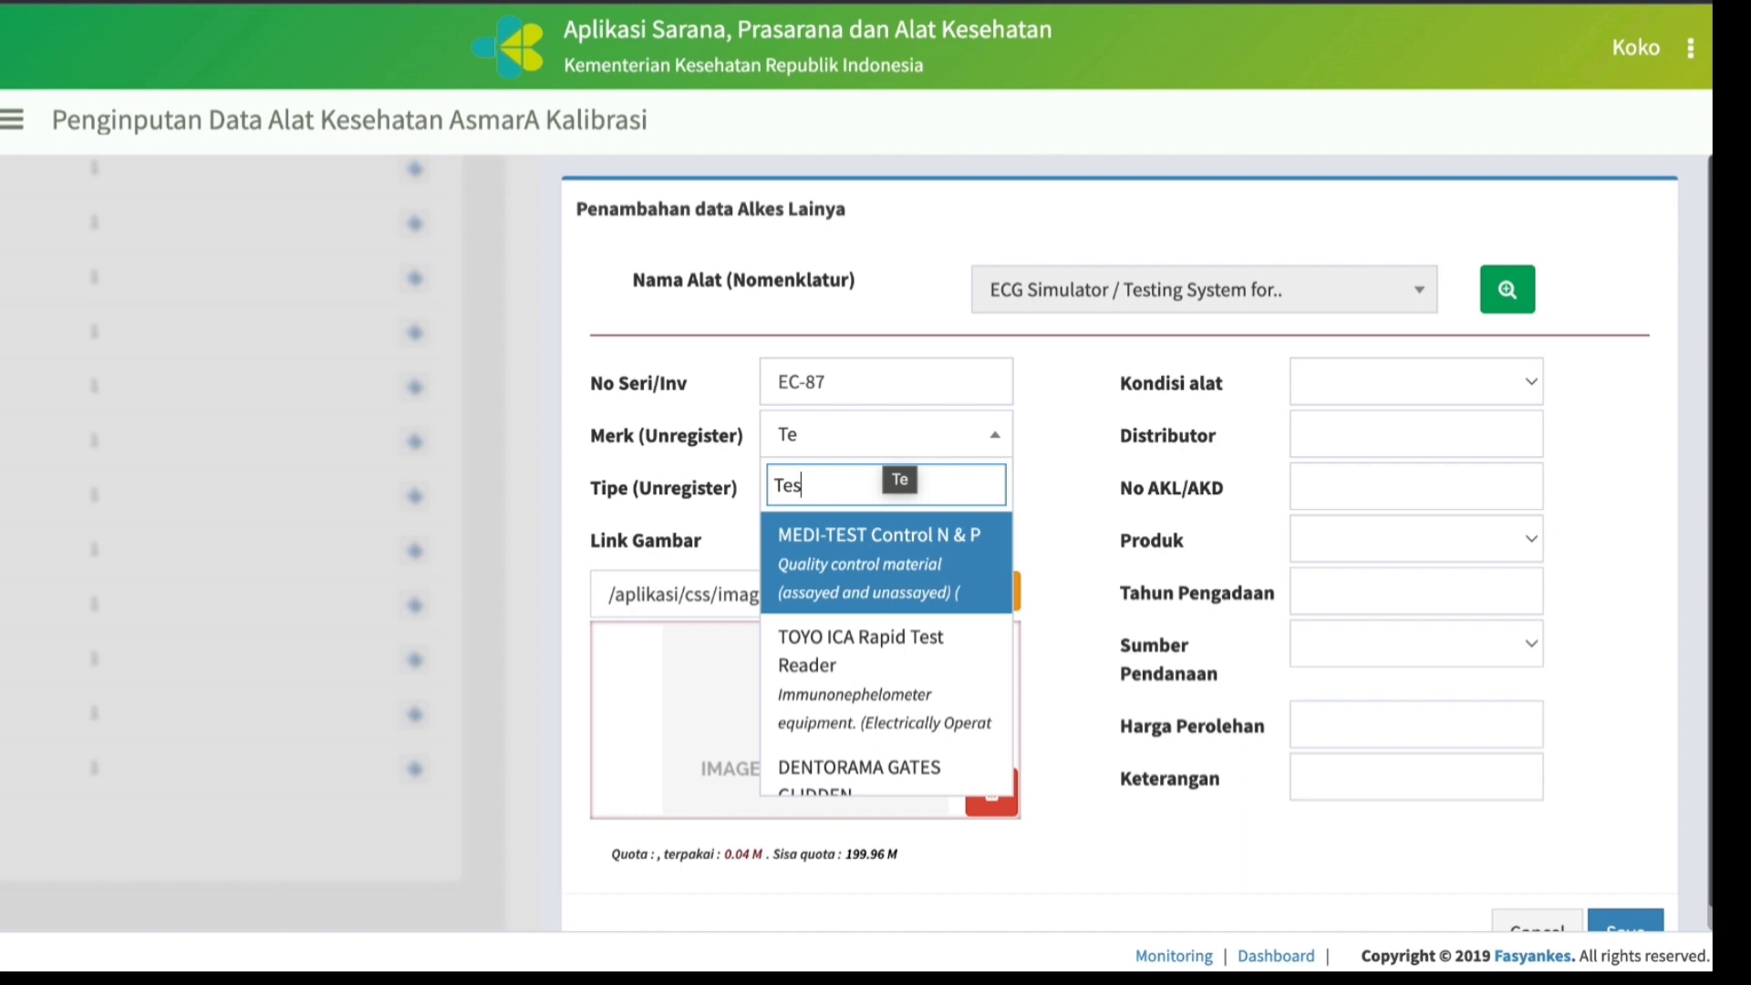
{"action": "left_click", "coordinate": [873, 556]}
Set the ECG Simulator's Tipe to Ref. No. 93038 and its Kondisi alat to Baik.
{"action": "left_click", "coordinate": [836, 495]}
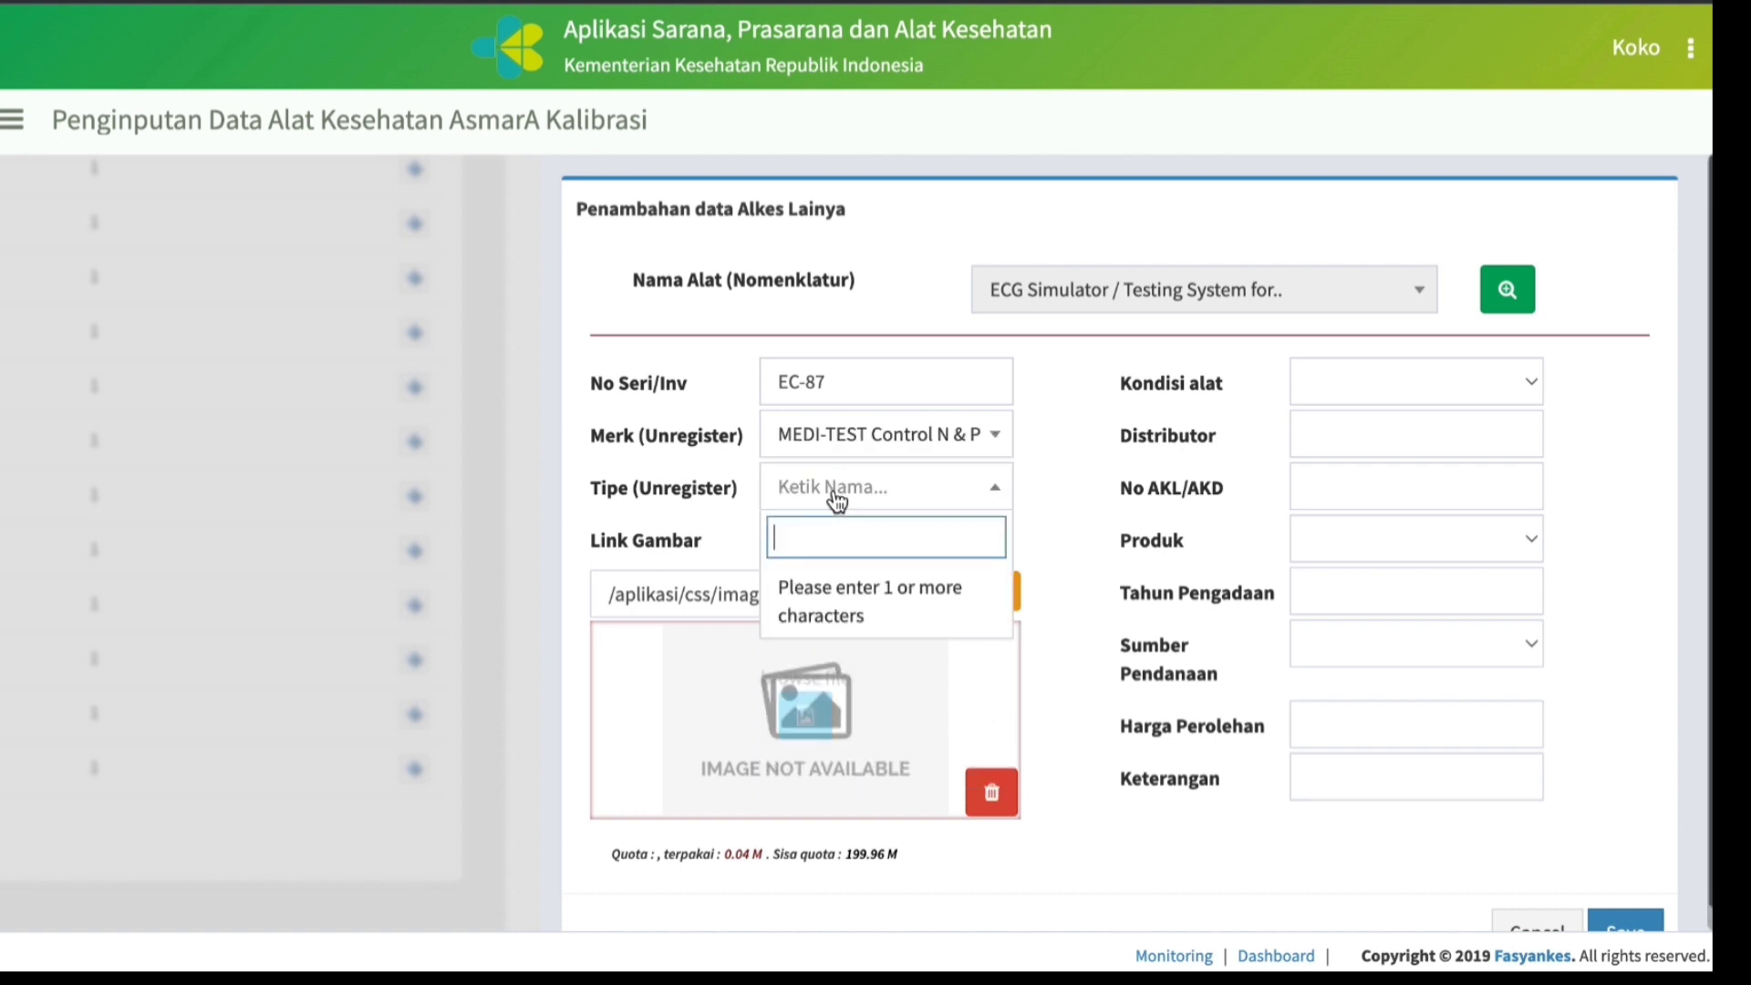
{"action": "type", "text": "rs"}
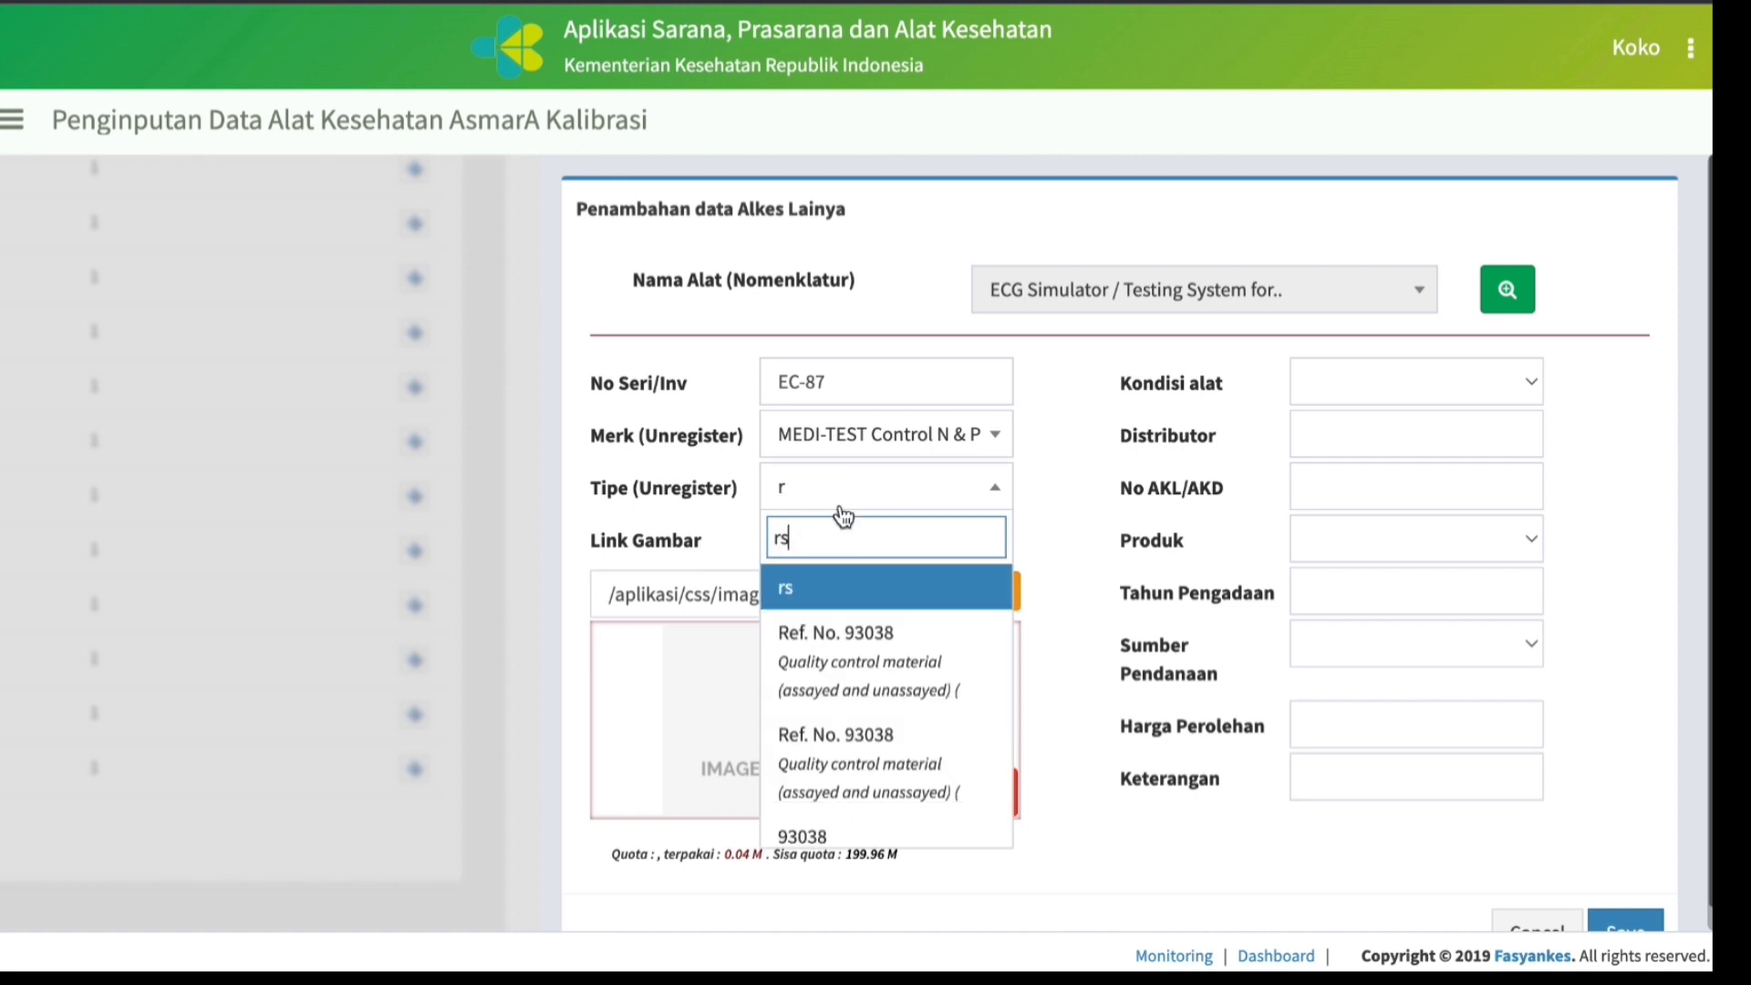
{"action": "left_click", "coordinate": [892, 669]}
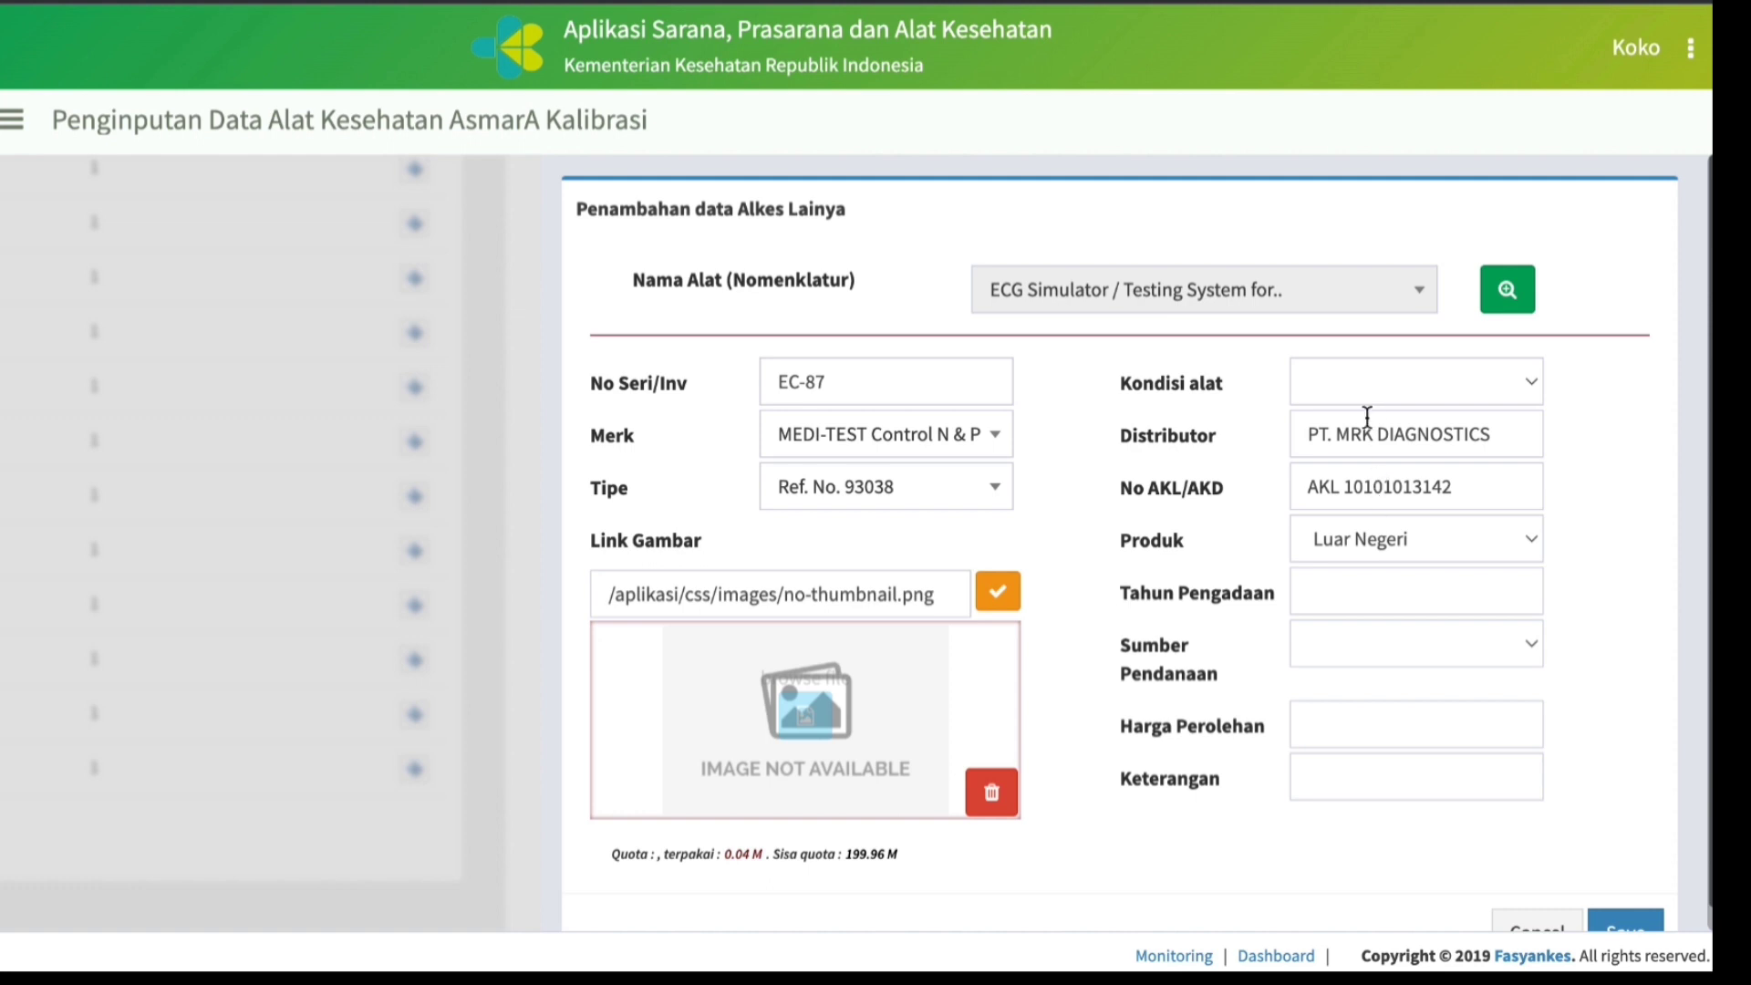
{"action": "left_click", "coordinate": [1532, 383]}
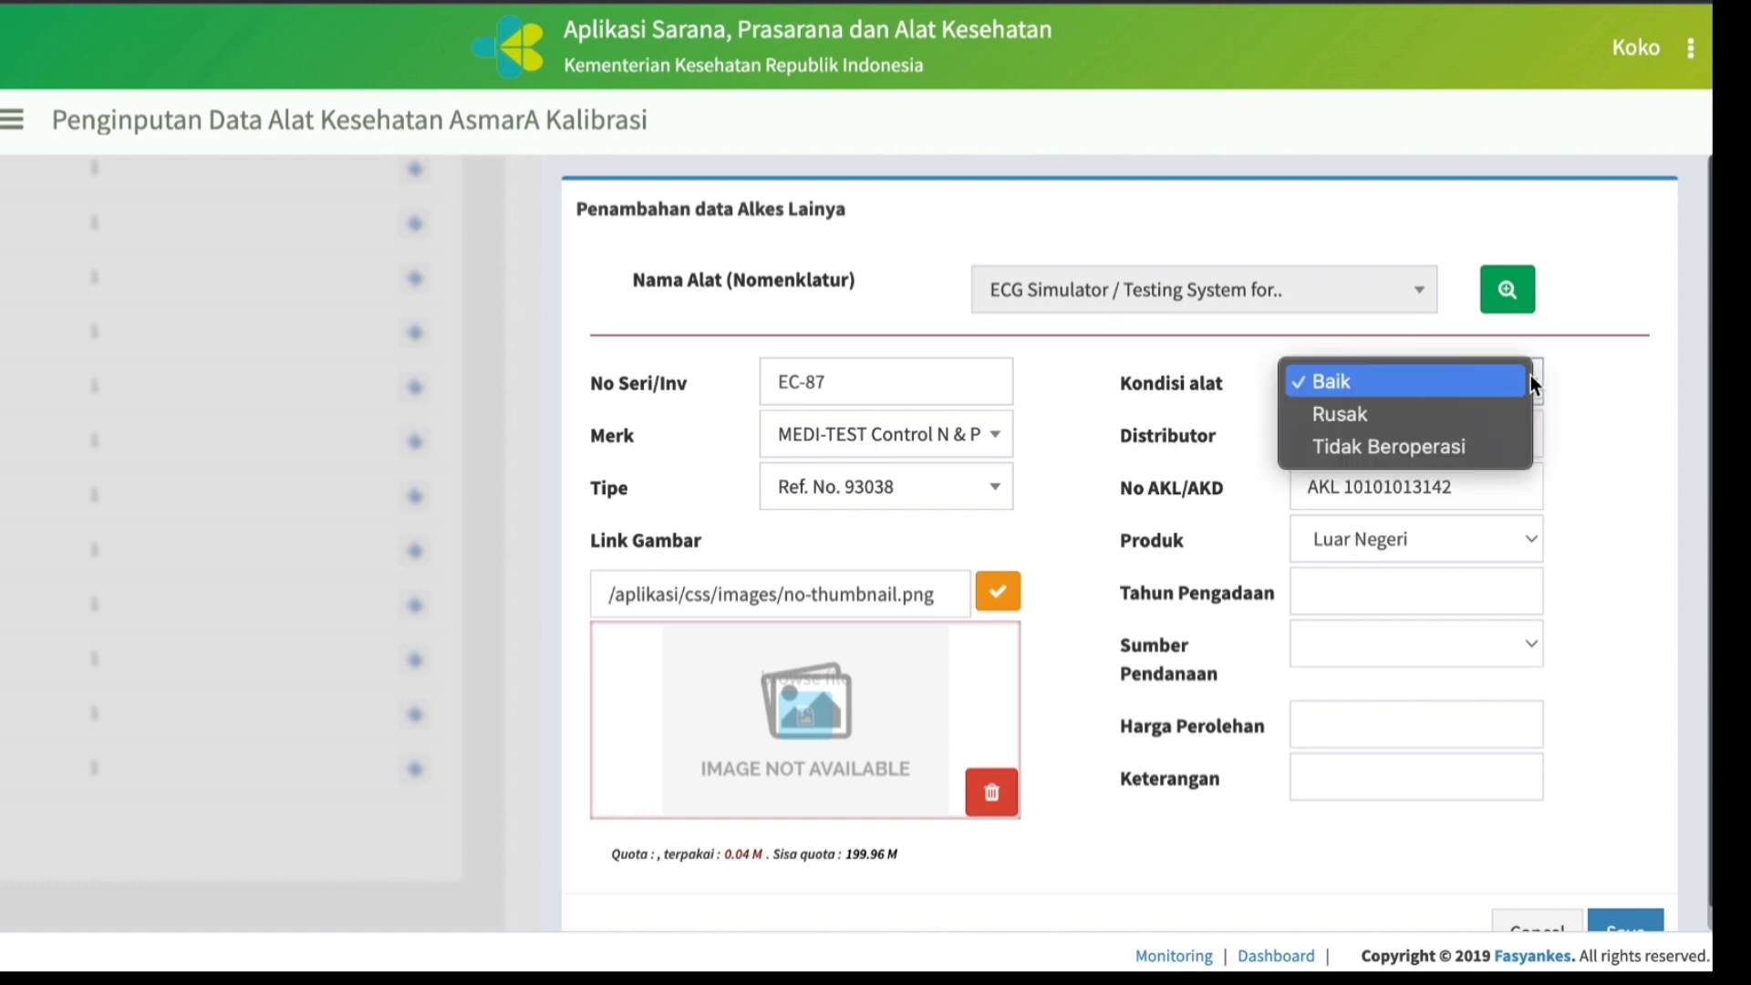
{"action": "left_click", "coordinate": [1376, 386]}
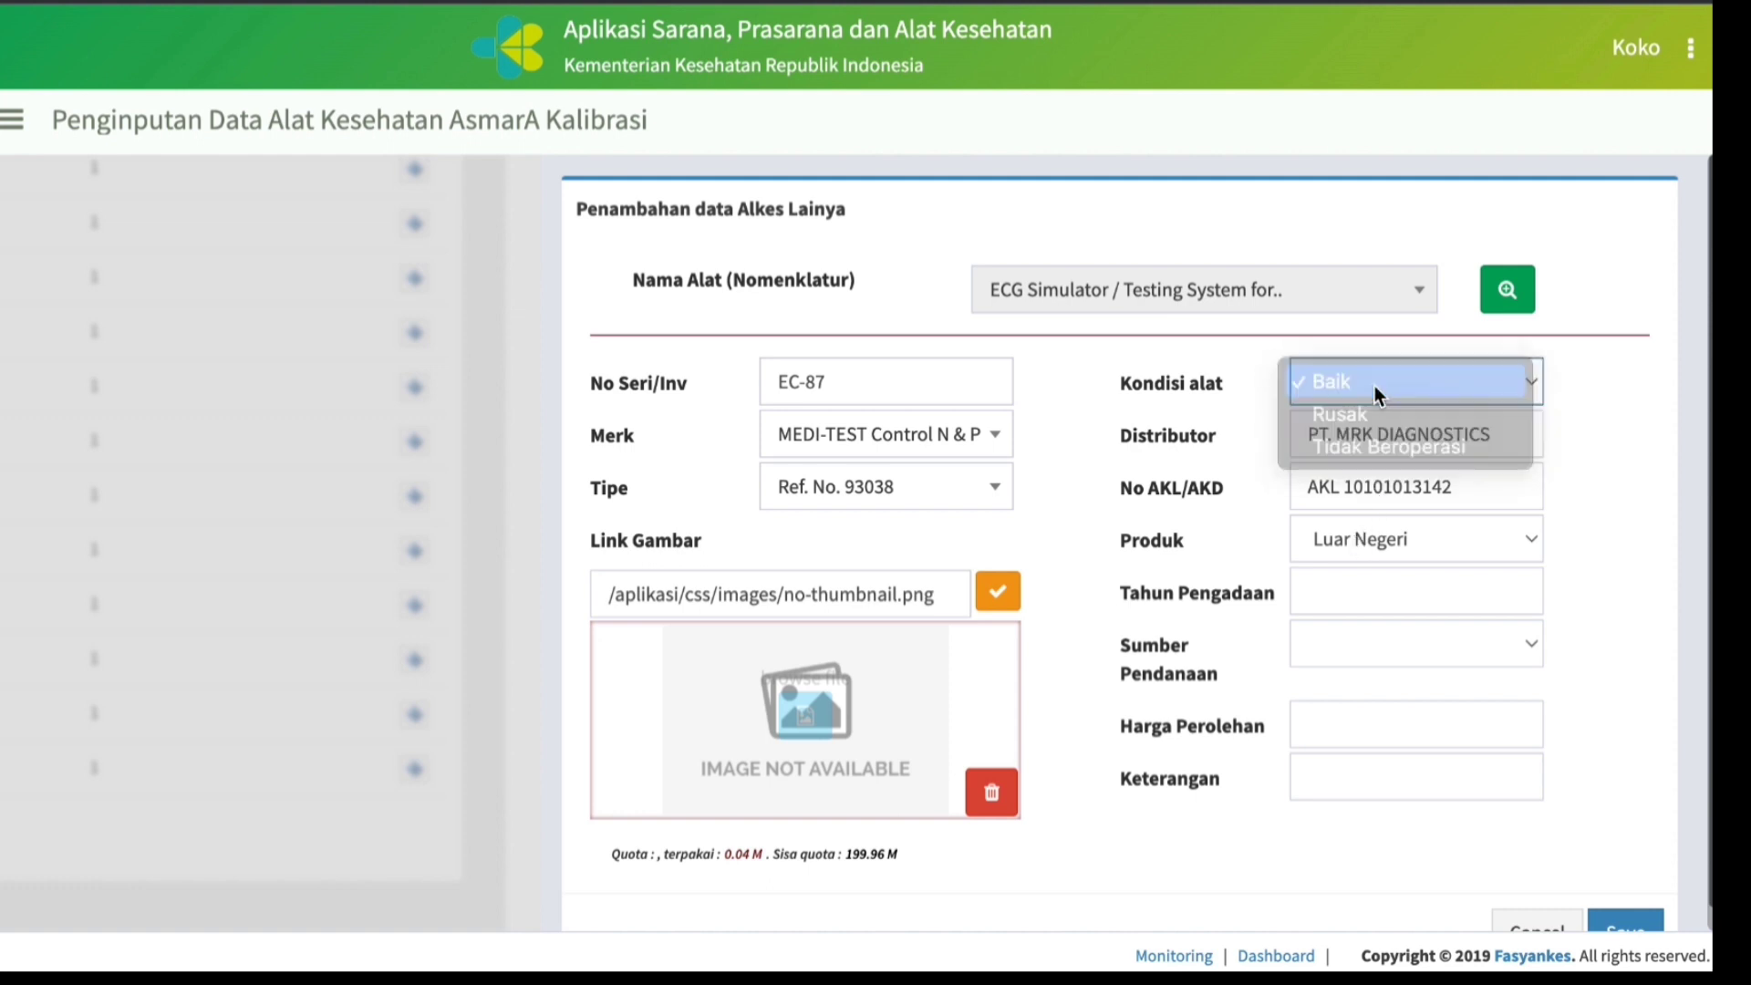
Set the ECG Simulator's Tahun Pengadaan to 2018 and its Sumber Pendanaan to BLU/Swadana.
{"action": "scroll", "coordinate": [1395, 598], "scroll_direction": "down", "scroll_amount": 1}
{"action": "scroll", "coordinate": [1396, 602], "scroll_direction": "down", "scroll_amount": 1}
{"action": "left_click", "coordinate": [1357, 541]}
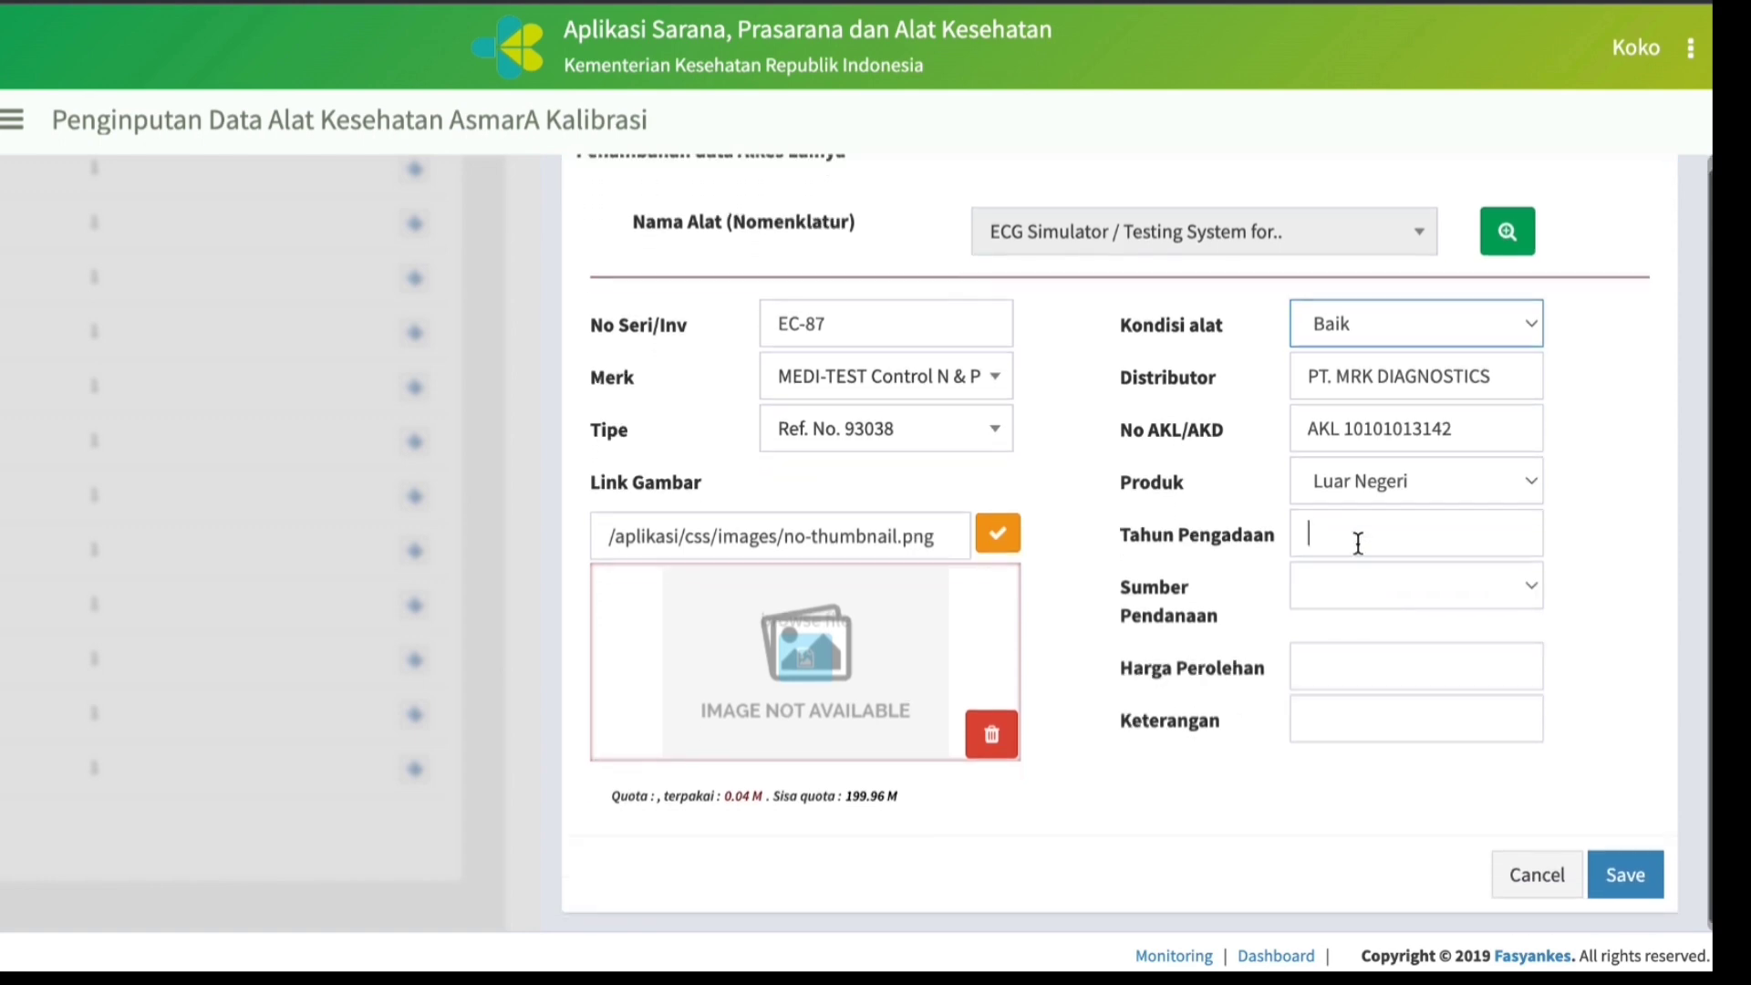
{"action": "type", "text": "2018"}
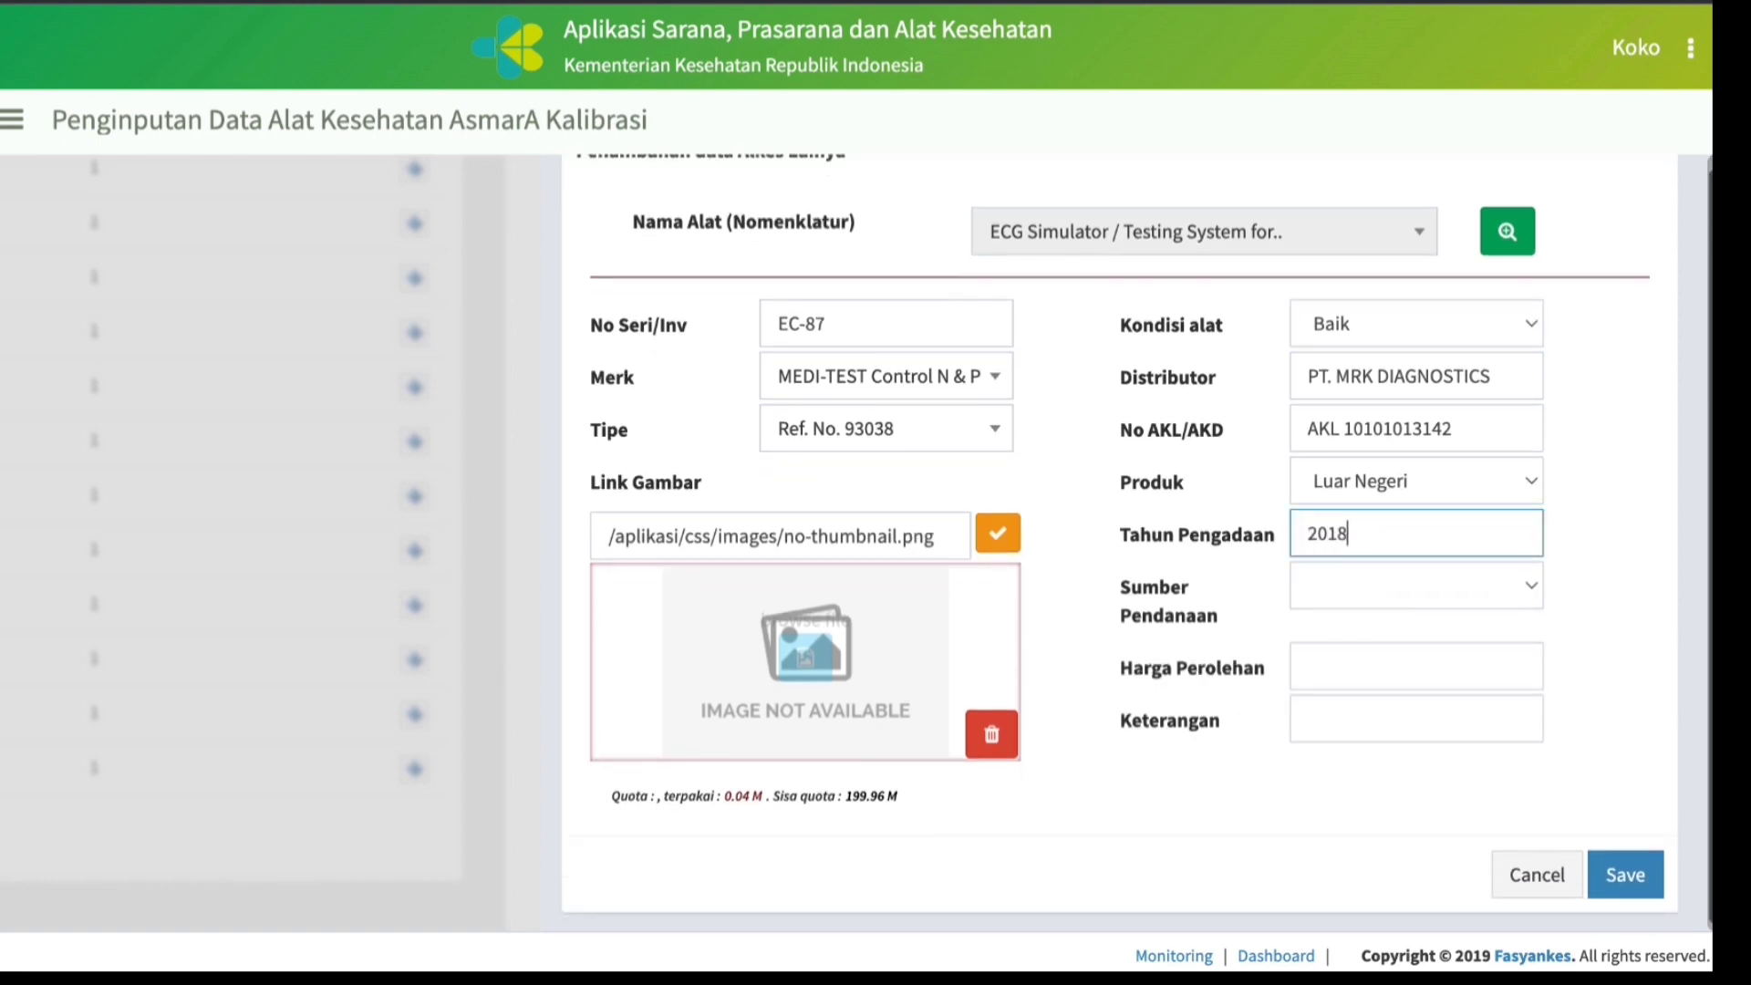
{"action": "left_click", "coordinate": [1531, 587]}
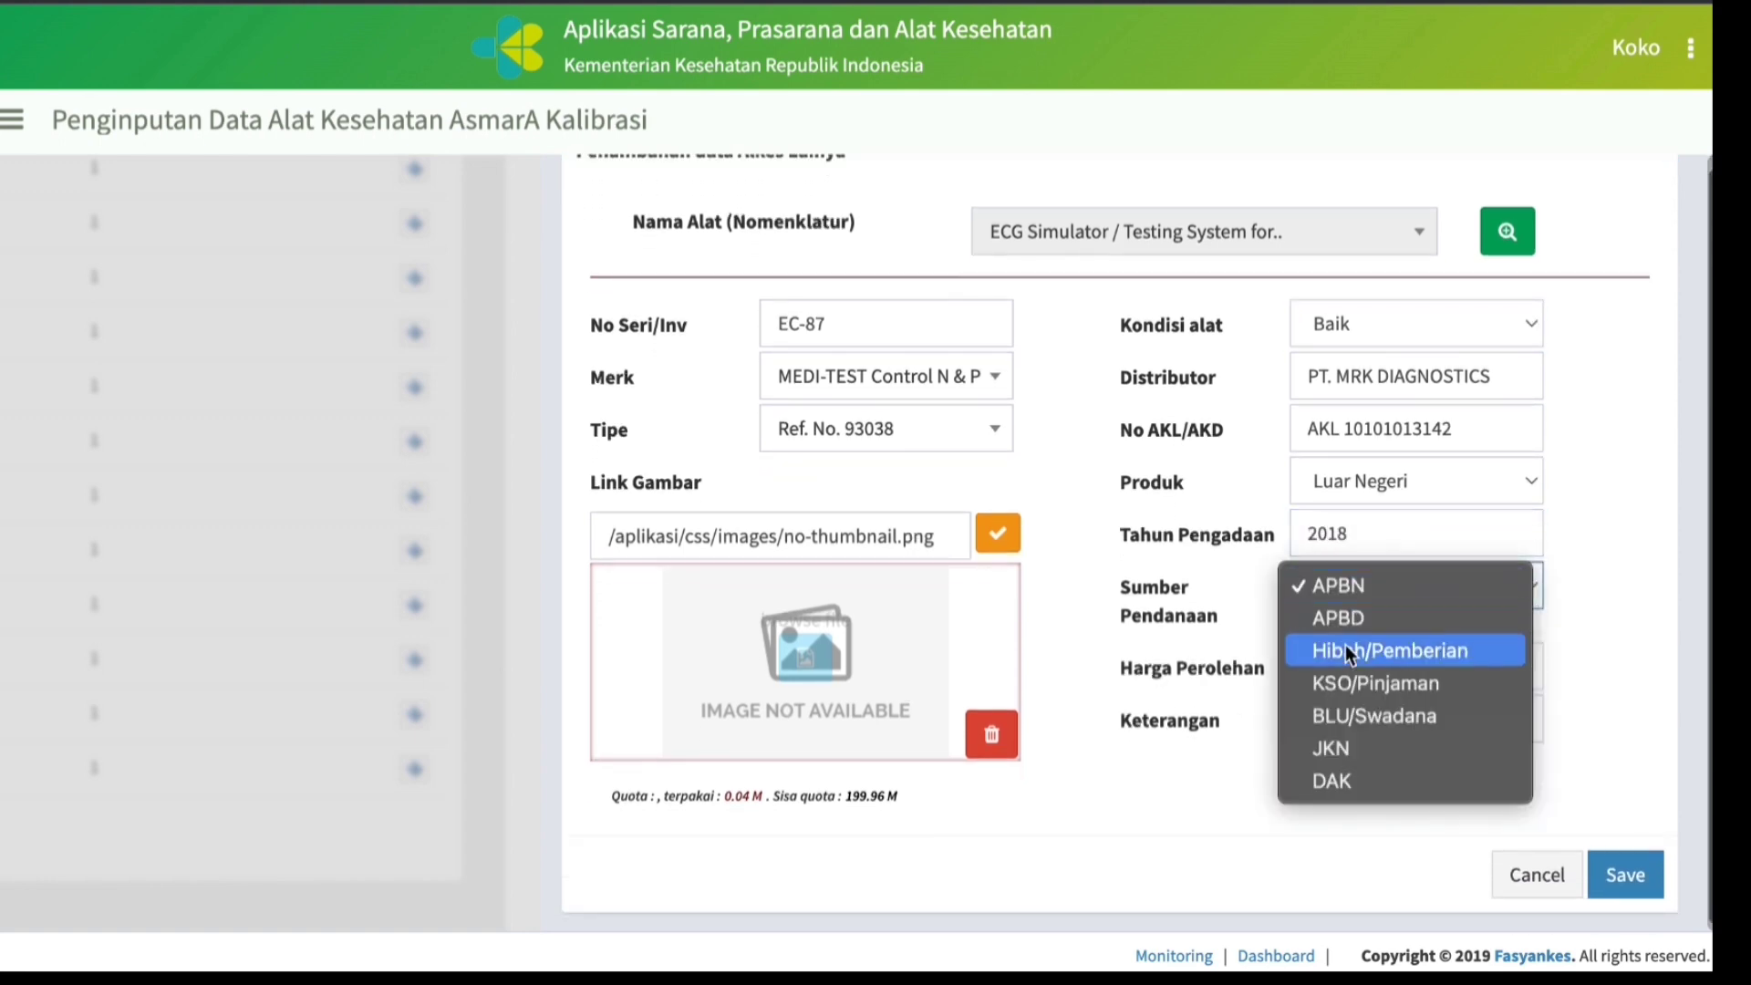
{"action": "left_click", "coordinate": [1366, 713]}
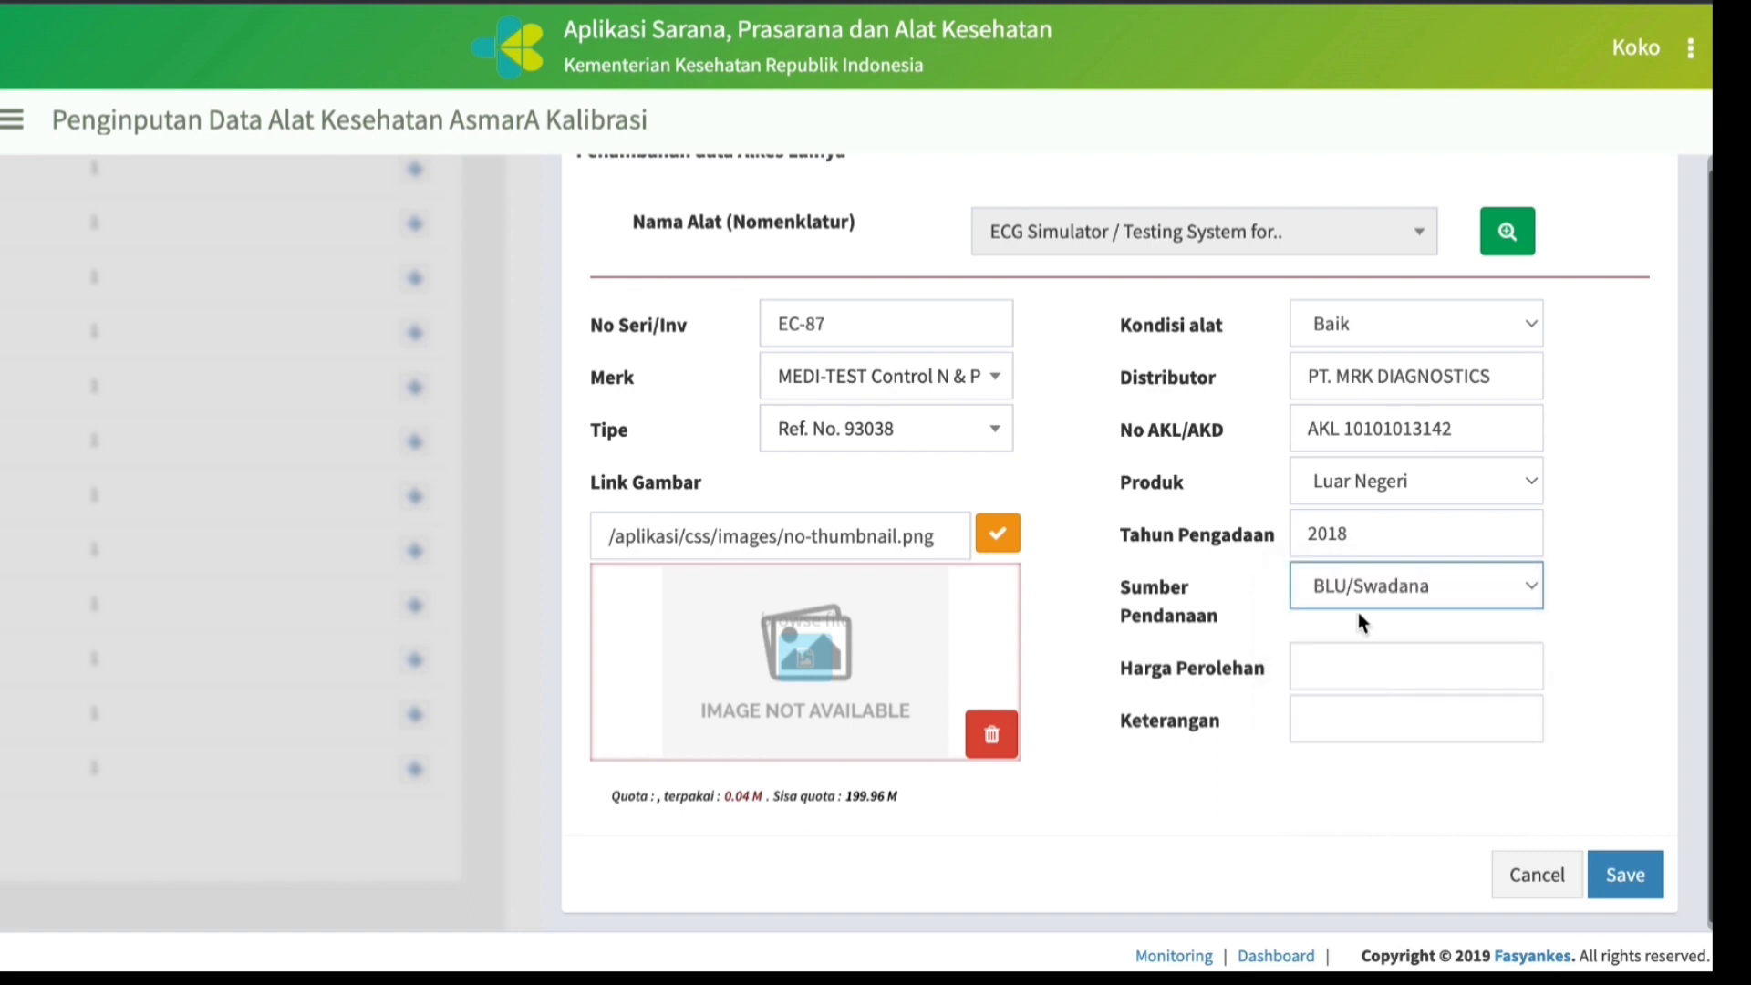
Set the ECG Simulator's Harga Perolehan to 380,000,000.
{"action": "left_click", "coordinate": [1332, 665]}
{"action": "type", "text": "2,018"}
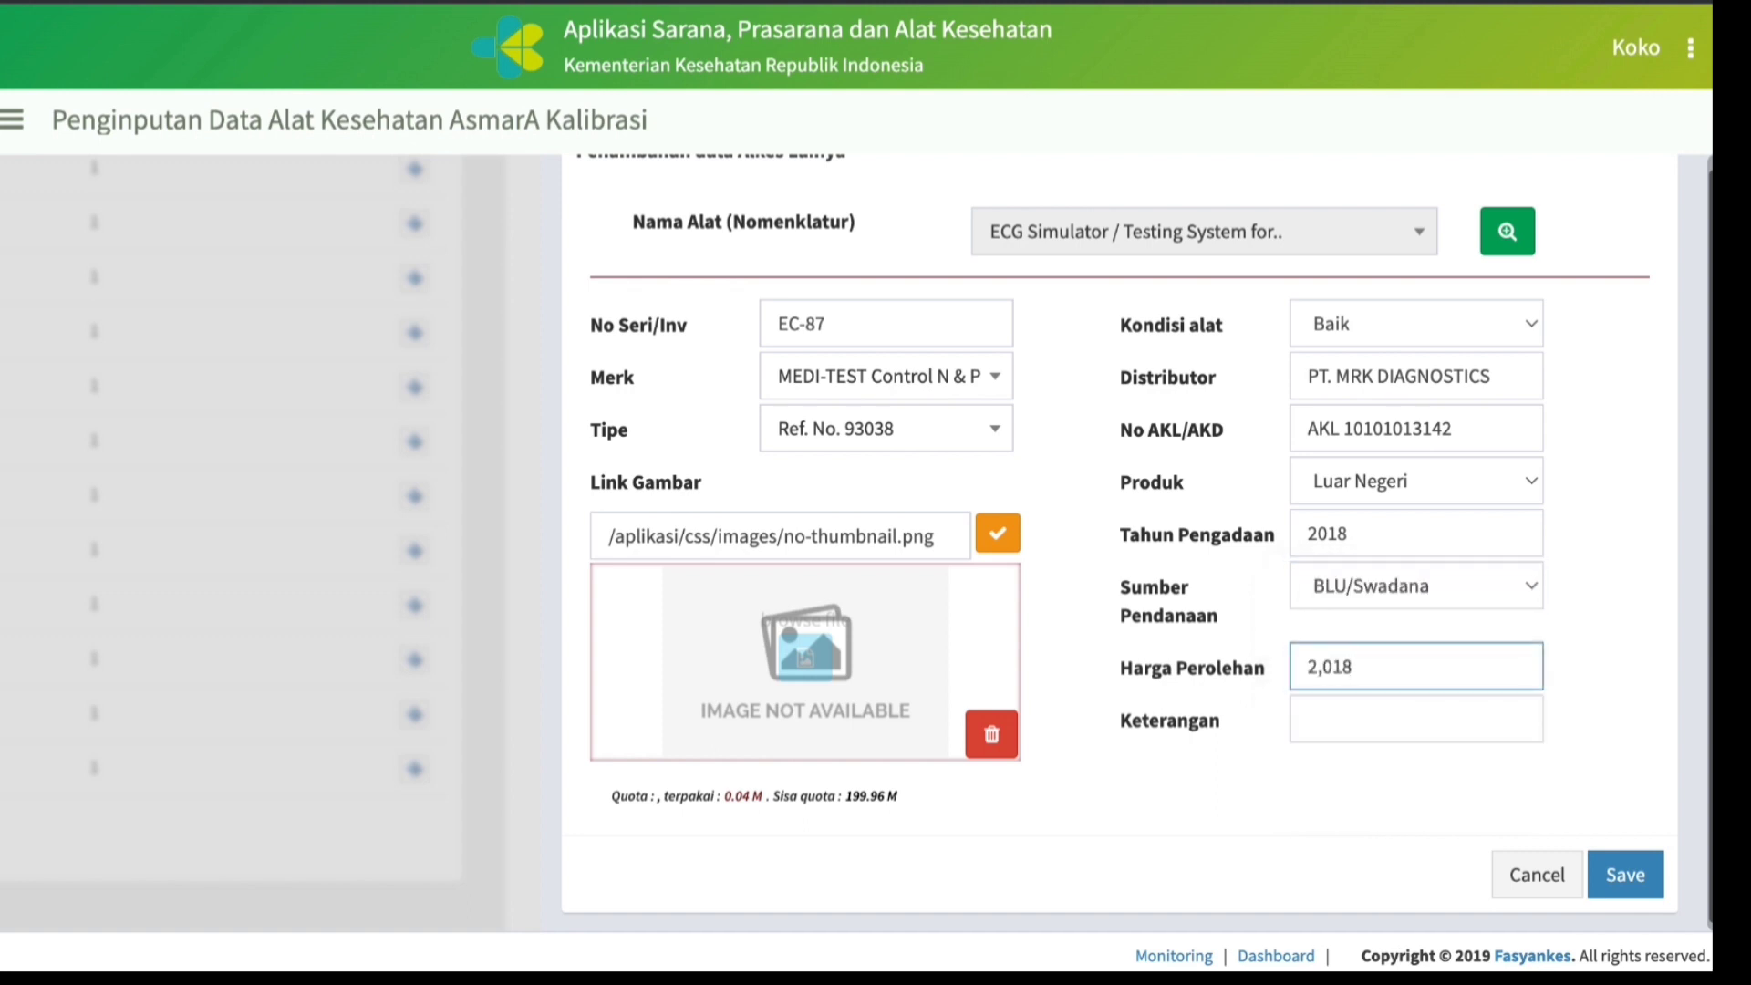
{"action": "key", "text": "BackSpace"}
{"action": "key", "text": "BackSpace"}
{"action": "key", "text": "BackSpace"}
{"action": "key", "text": "BackSpace"}
{"action": "type", "text": "380,000,000"}
Upload dpm 4.jpeg as the ECG Simulator's photo.
{"action": "left_click", "coordinate": [840, 656]}
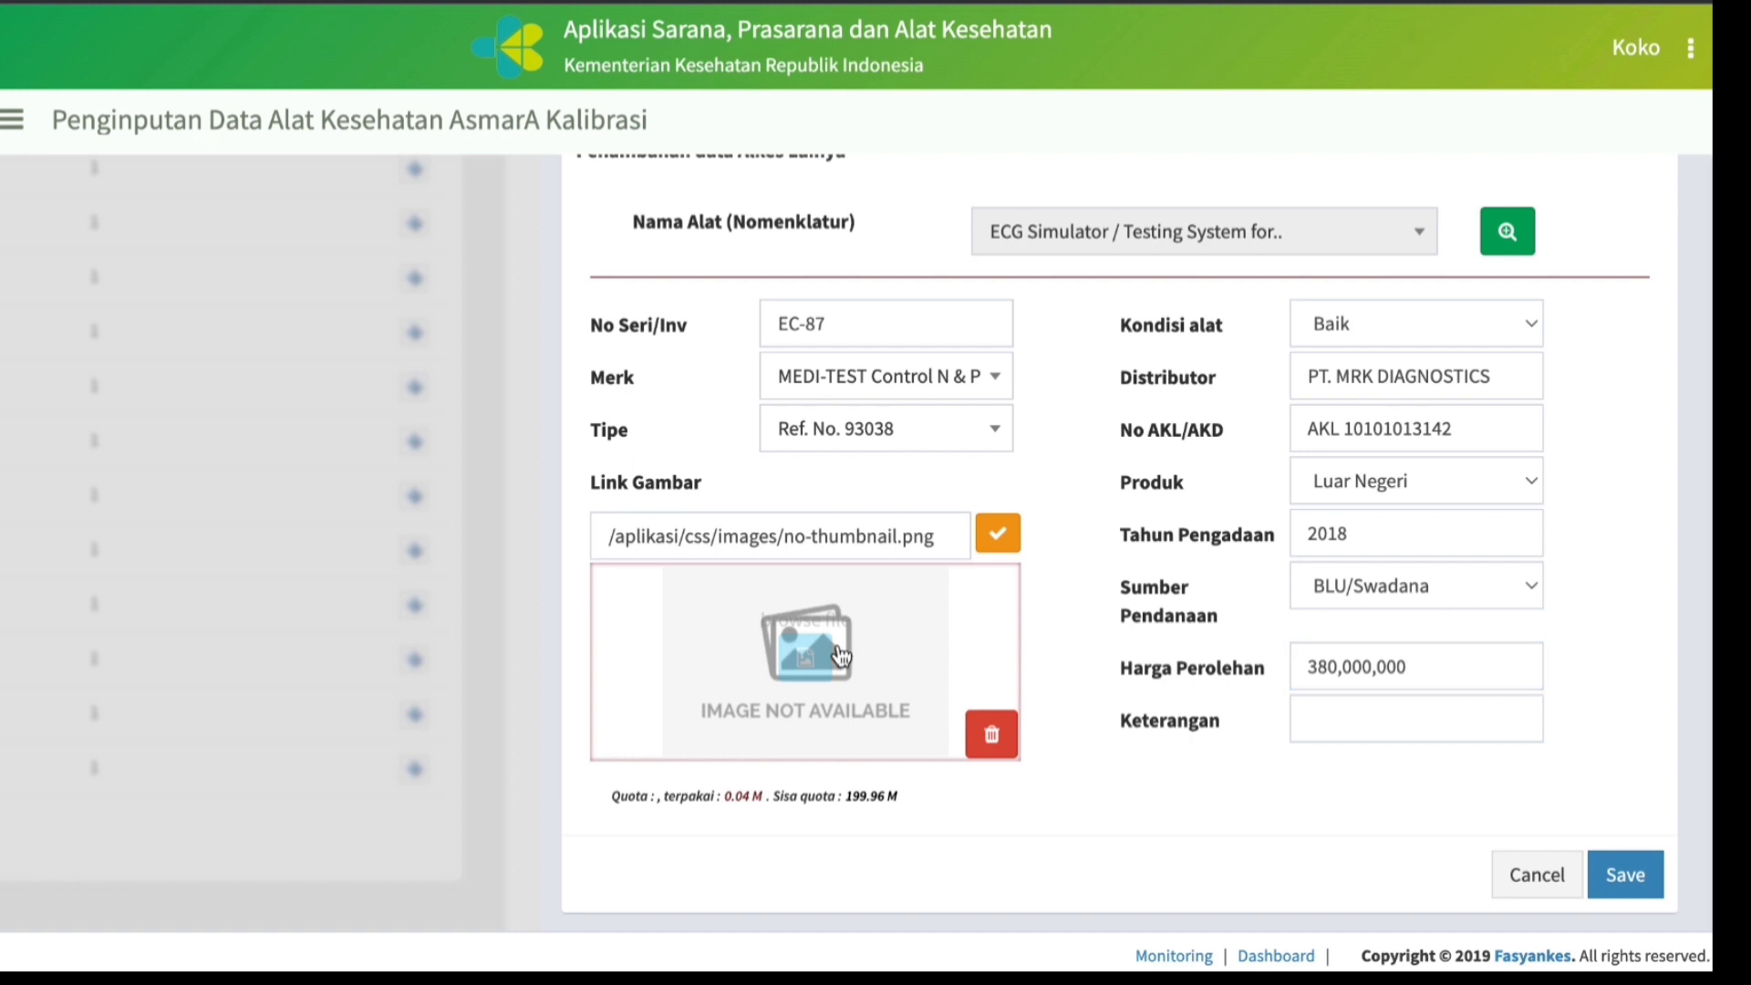
{"action": "left_click", "coordinate": [839, 644]}
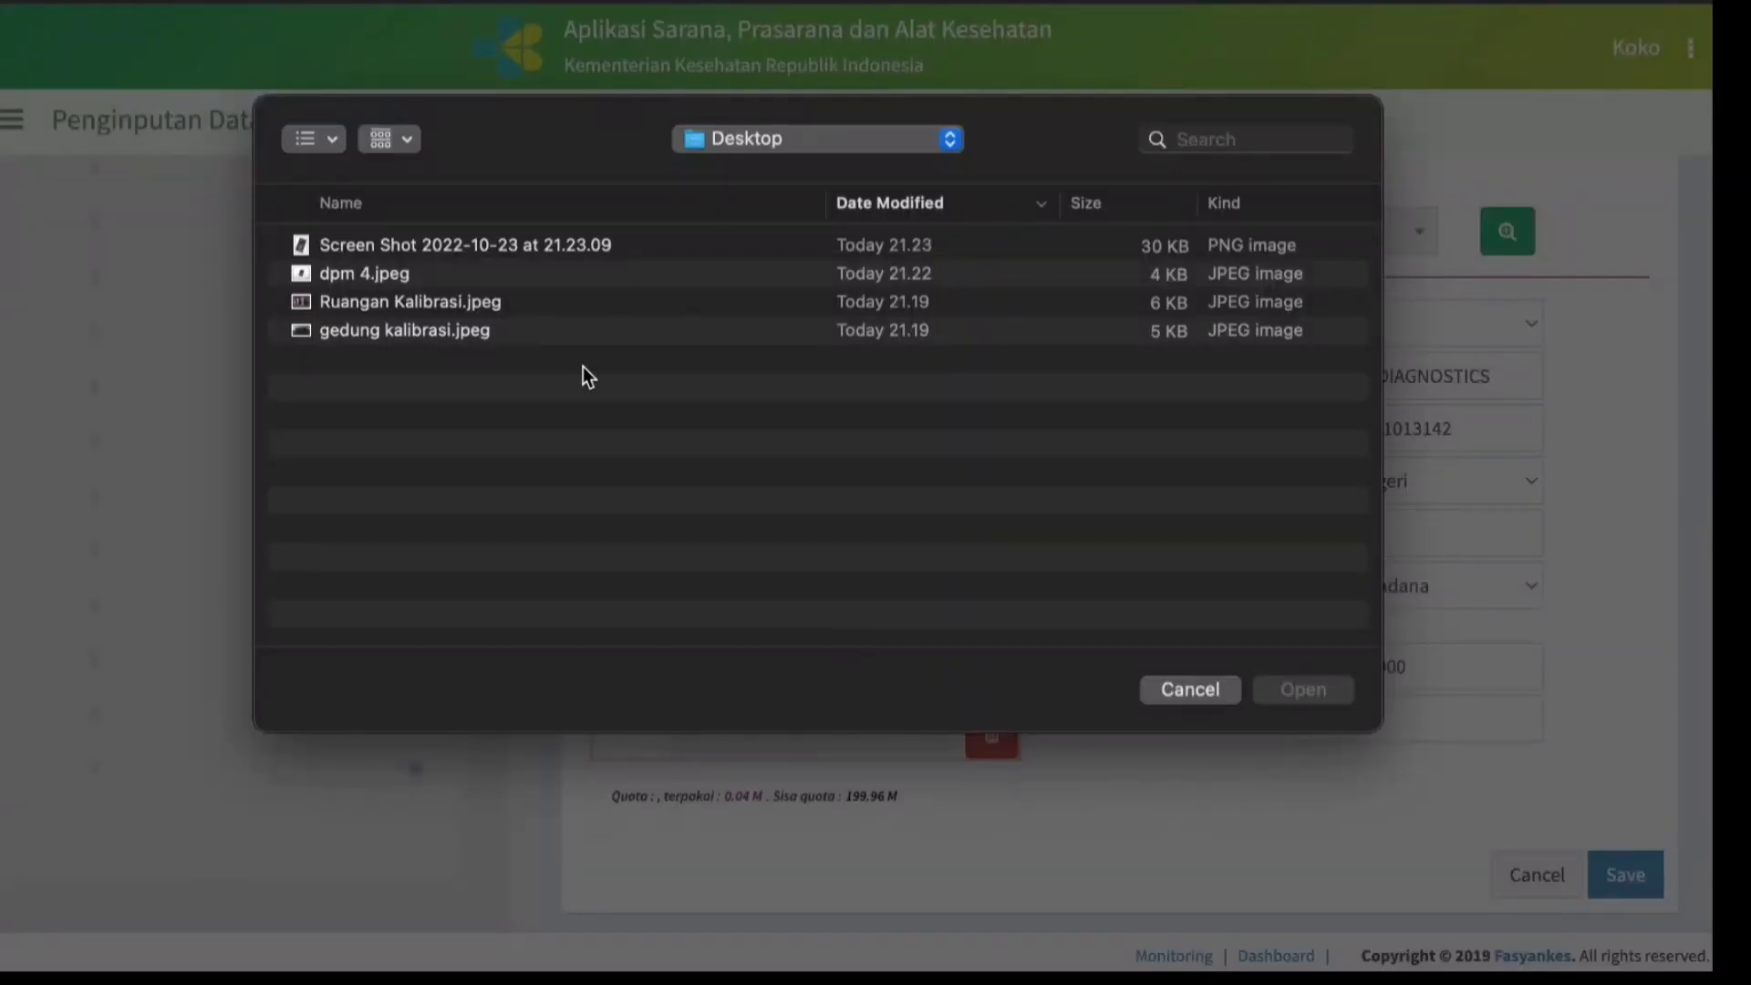
{"action": "double_click", "coordinate": [387, 274]}
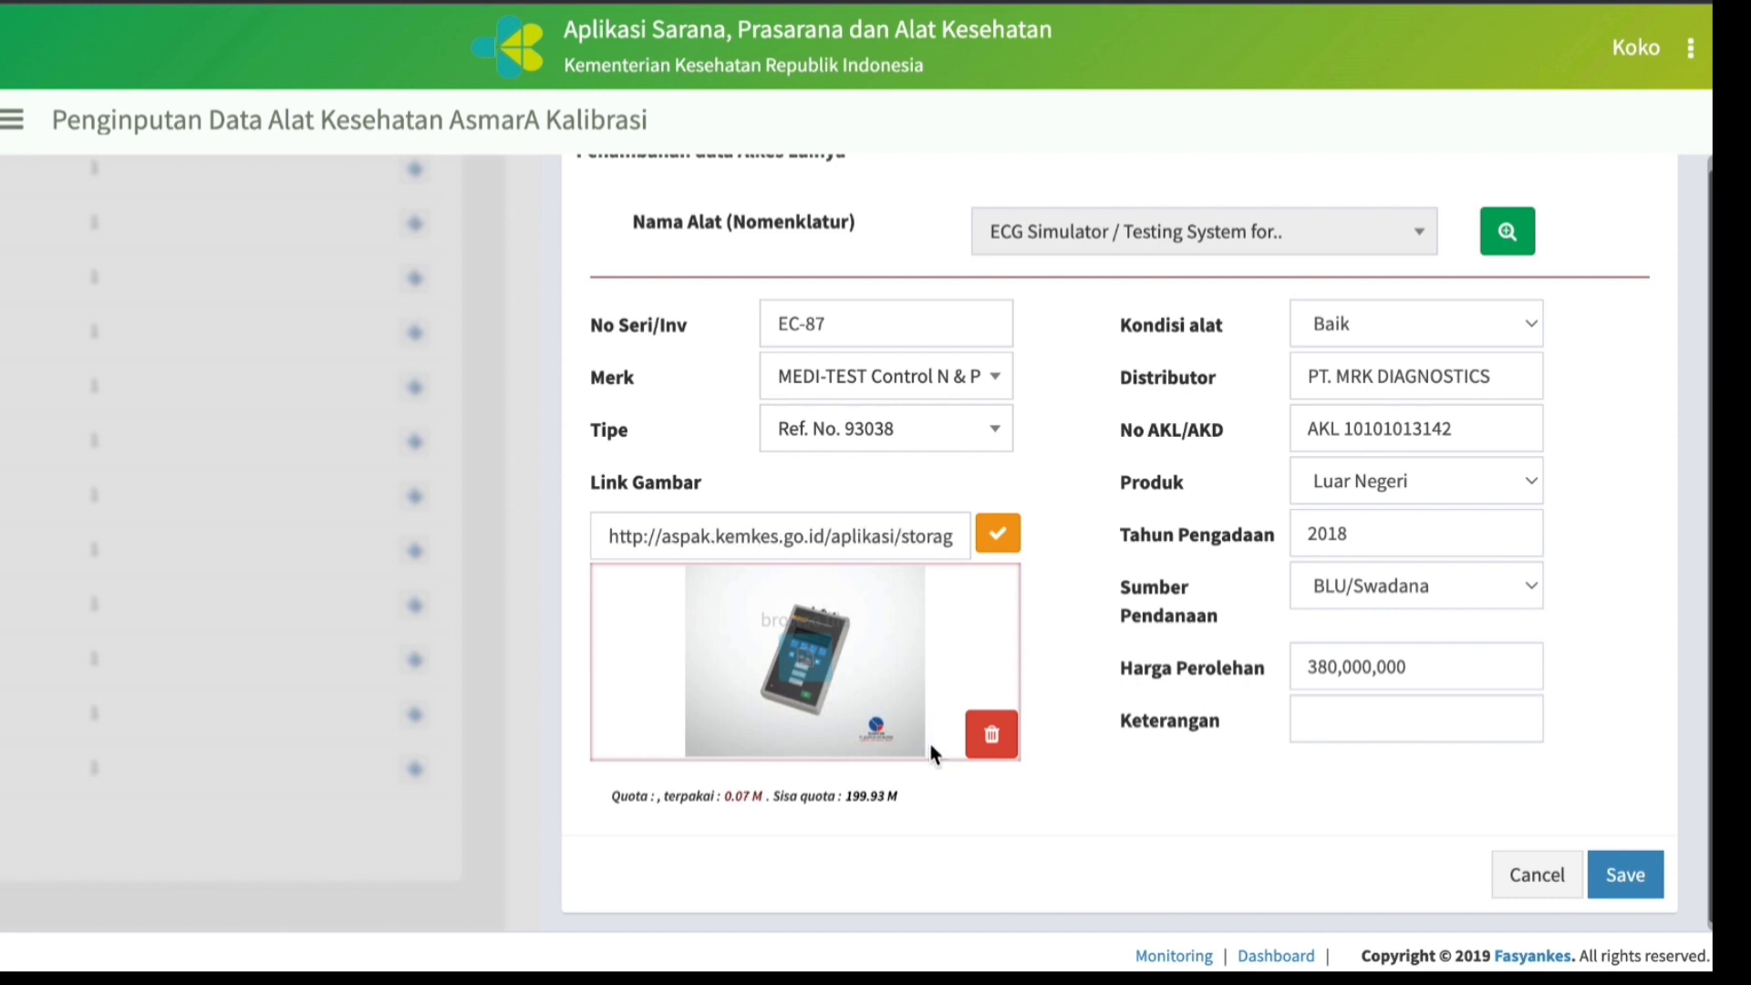
Save the ECG Simulator record and collapse the Digital Pressure Meter and Electro Safety Analizer details in the equipment list.
{"action": "left_click", "coordinate": [1639, 883]}
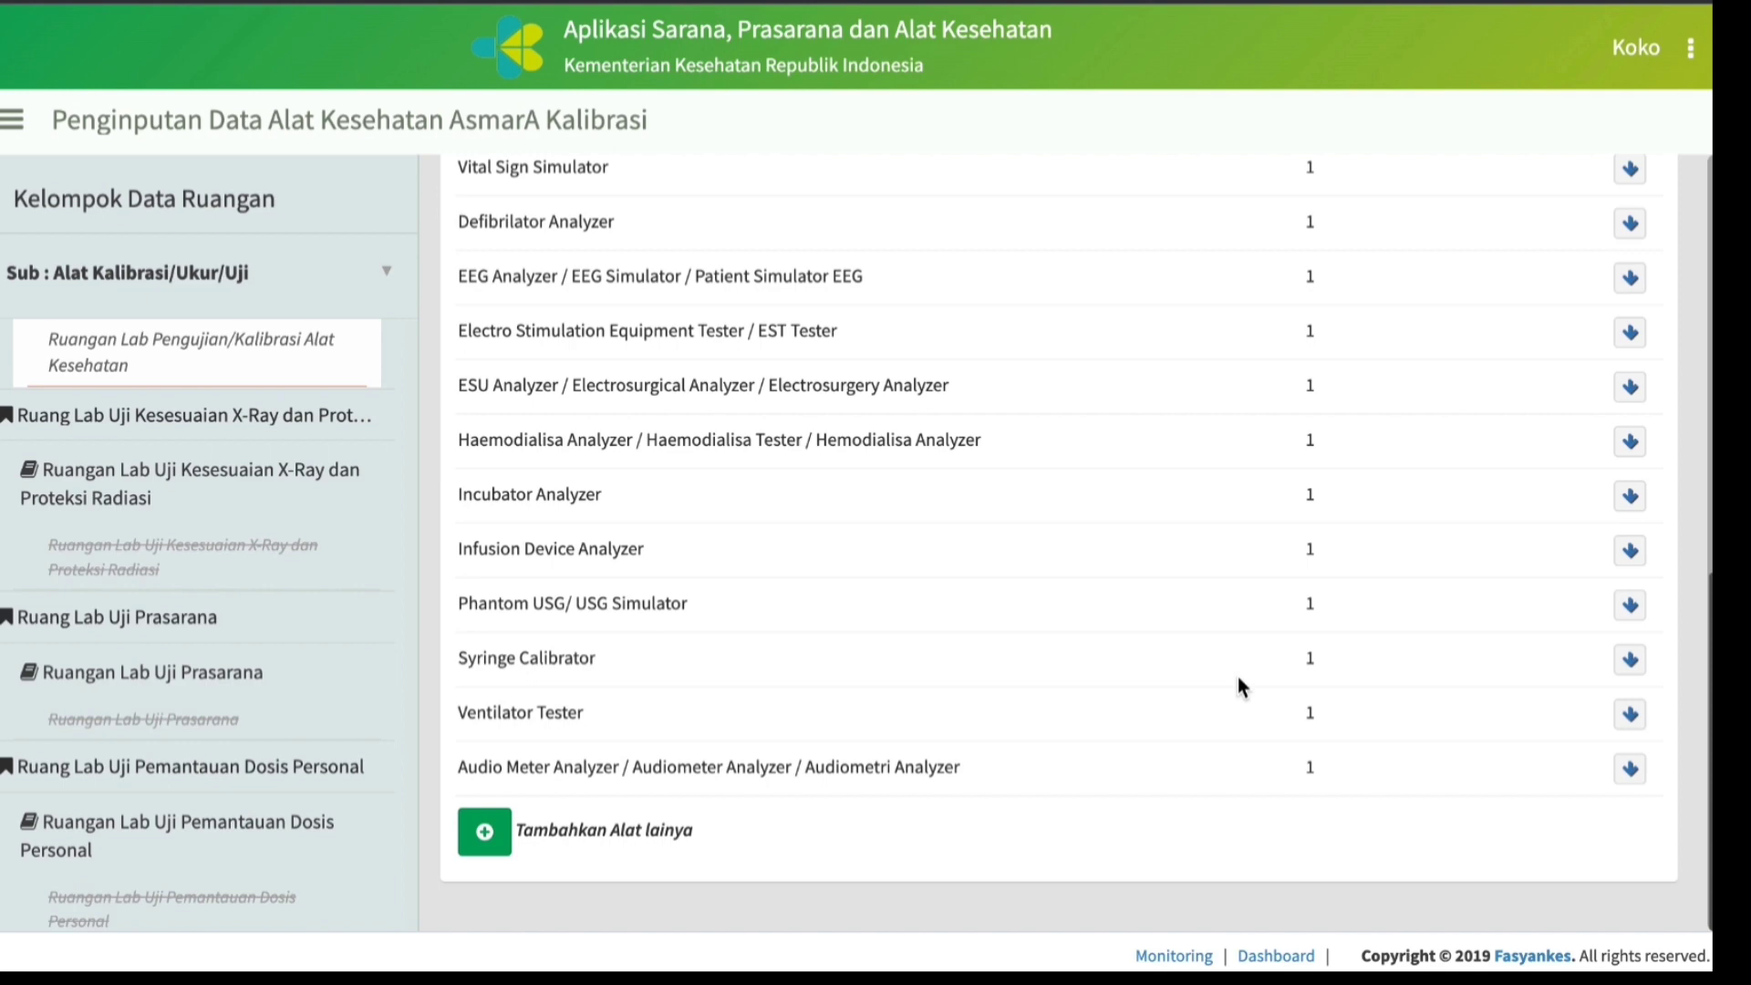
{"action": "scroll", "coordinate": [1239, 685], "scroll_direction": "up", "scroll_amount": 15}
{"action": "scroll", "coordinate": [1239, 686], "scroll_direction": "down", "scroll_amount": 3}
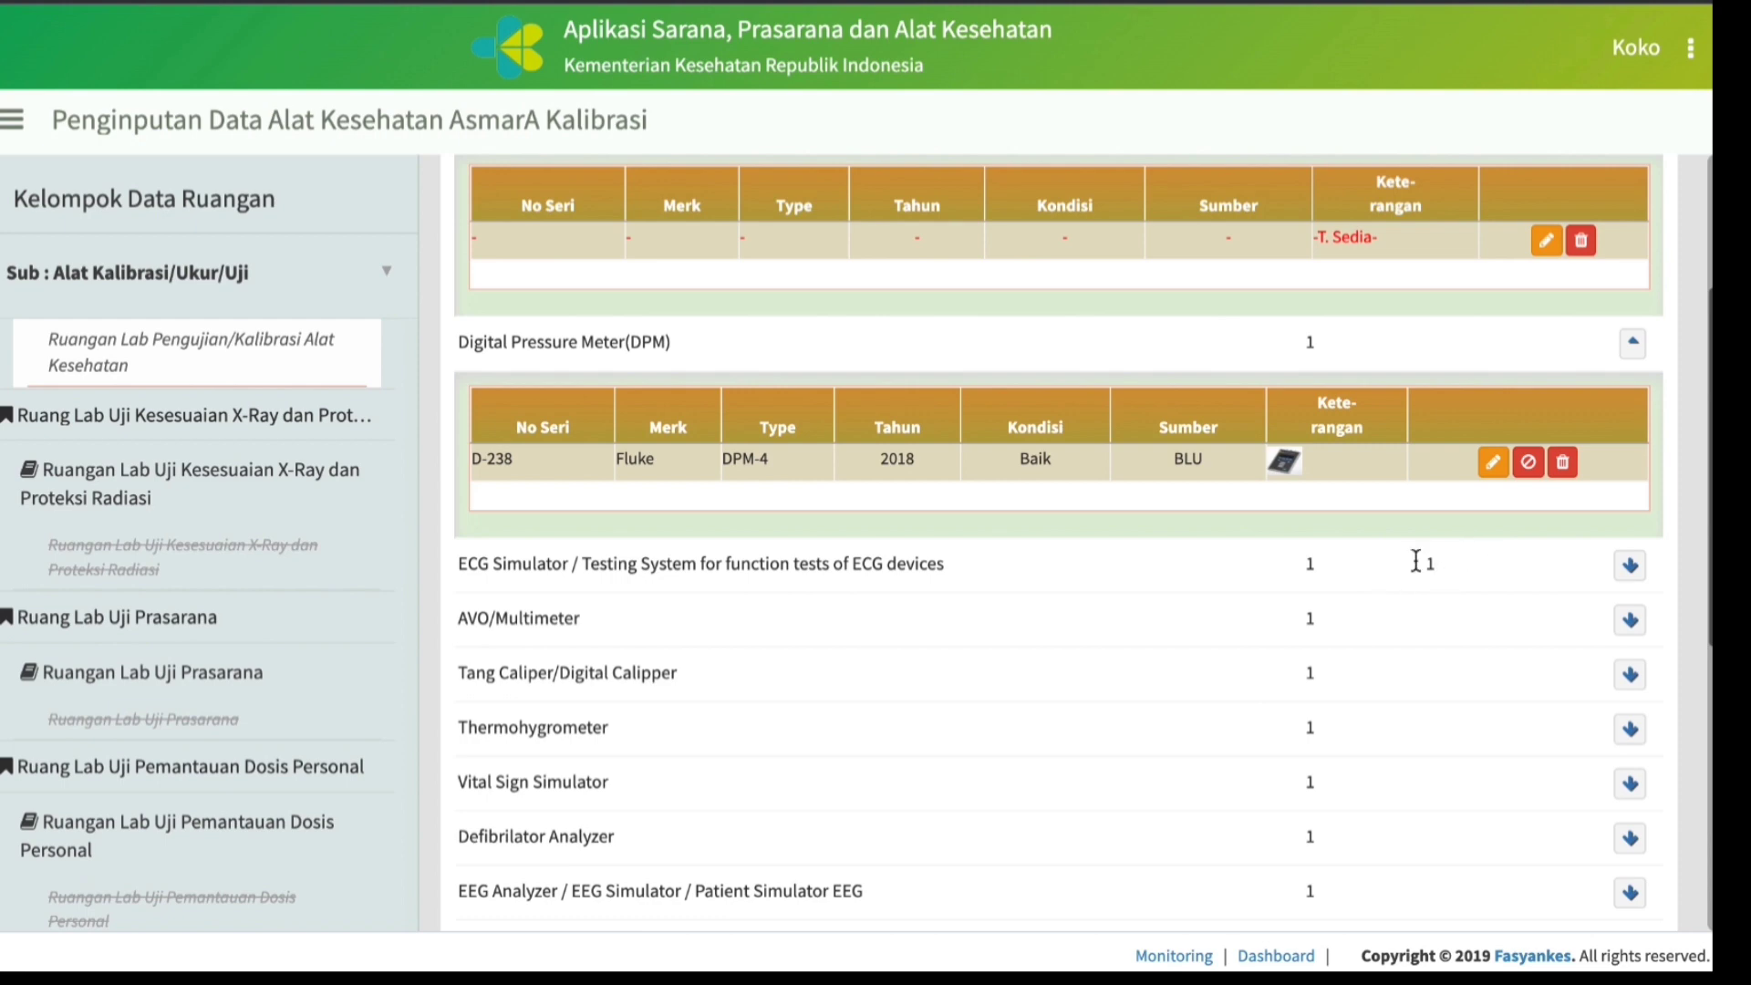
{"action": "left_click", "coordinate": [1633, 347]}
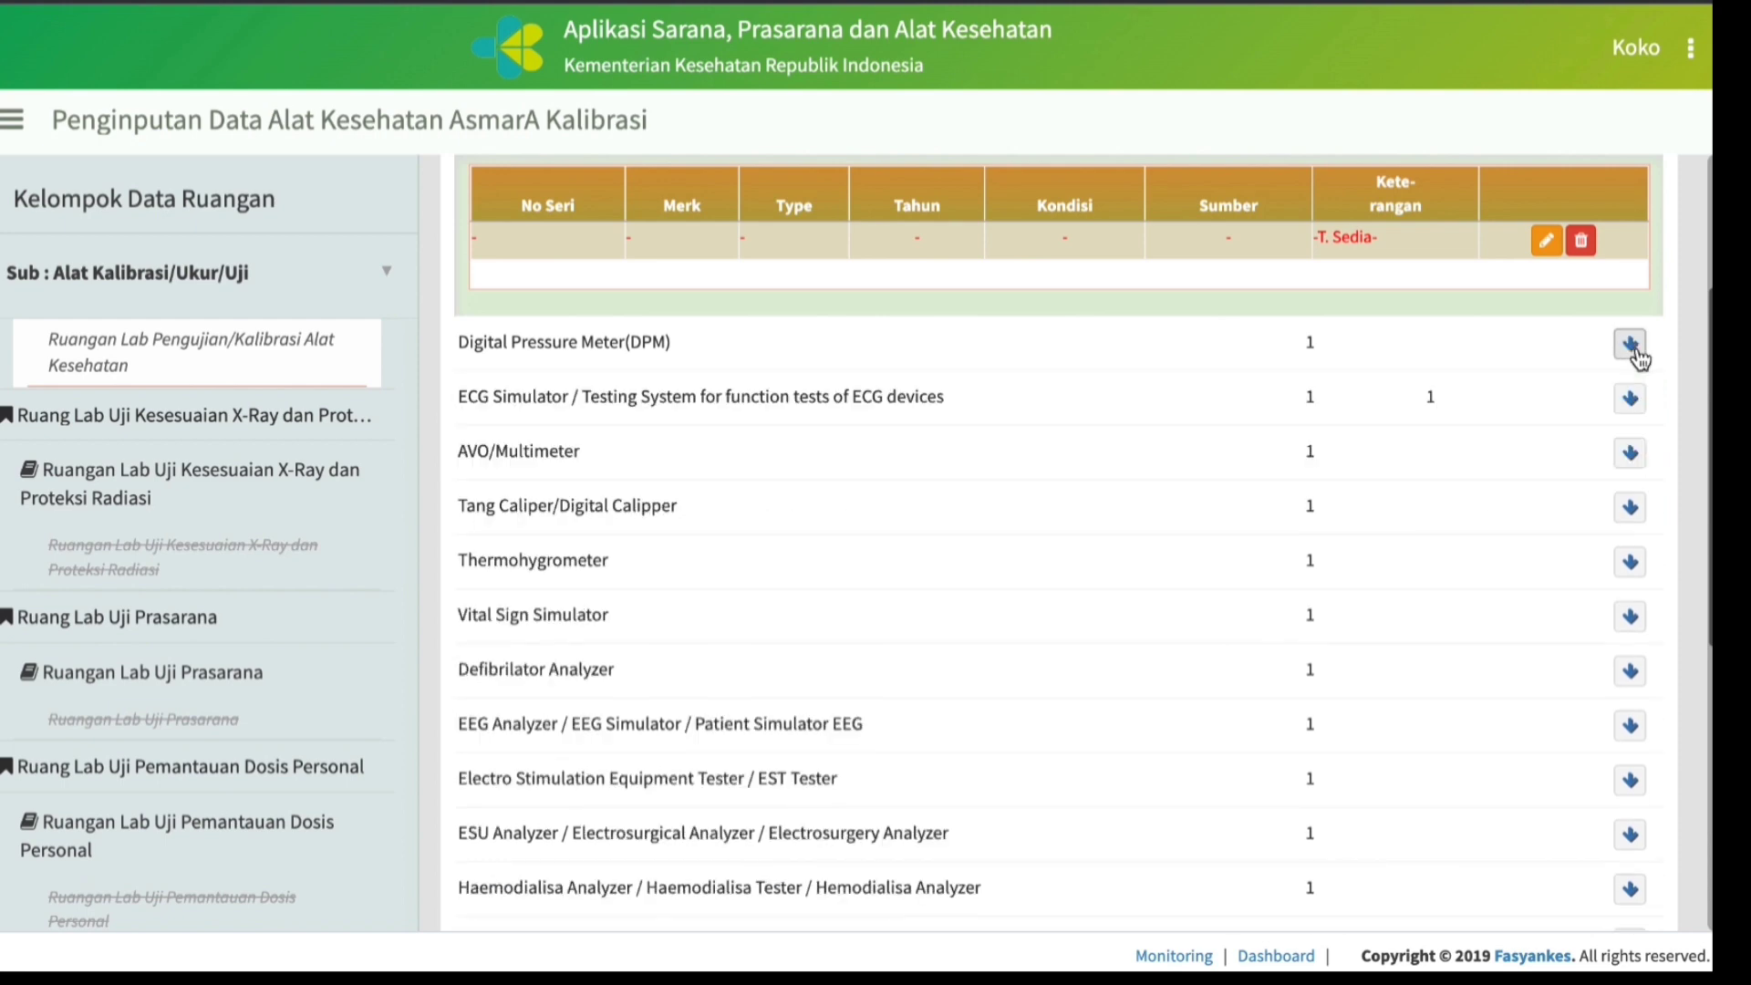
{"action": "scroll", "coordinate": [1635, 219], "scroll_direction": "up", "scroll_amount": 2}
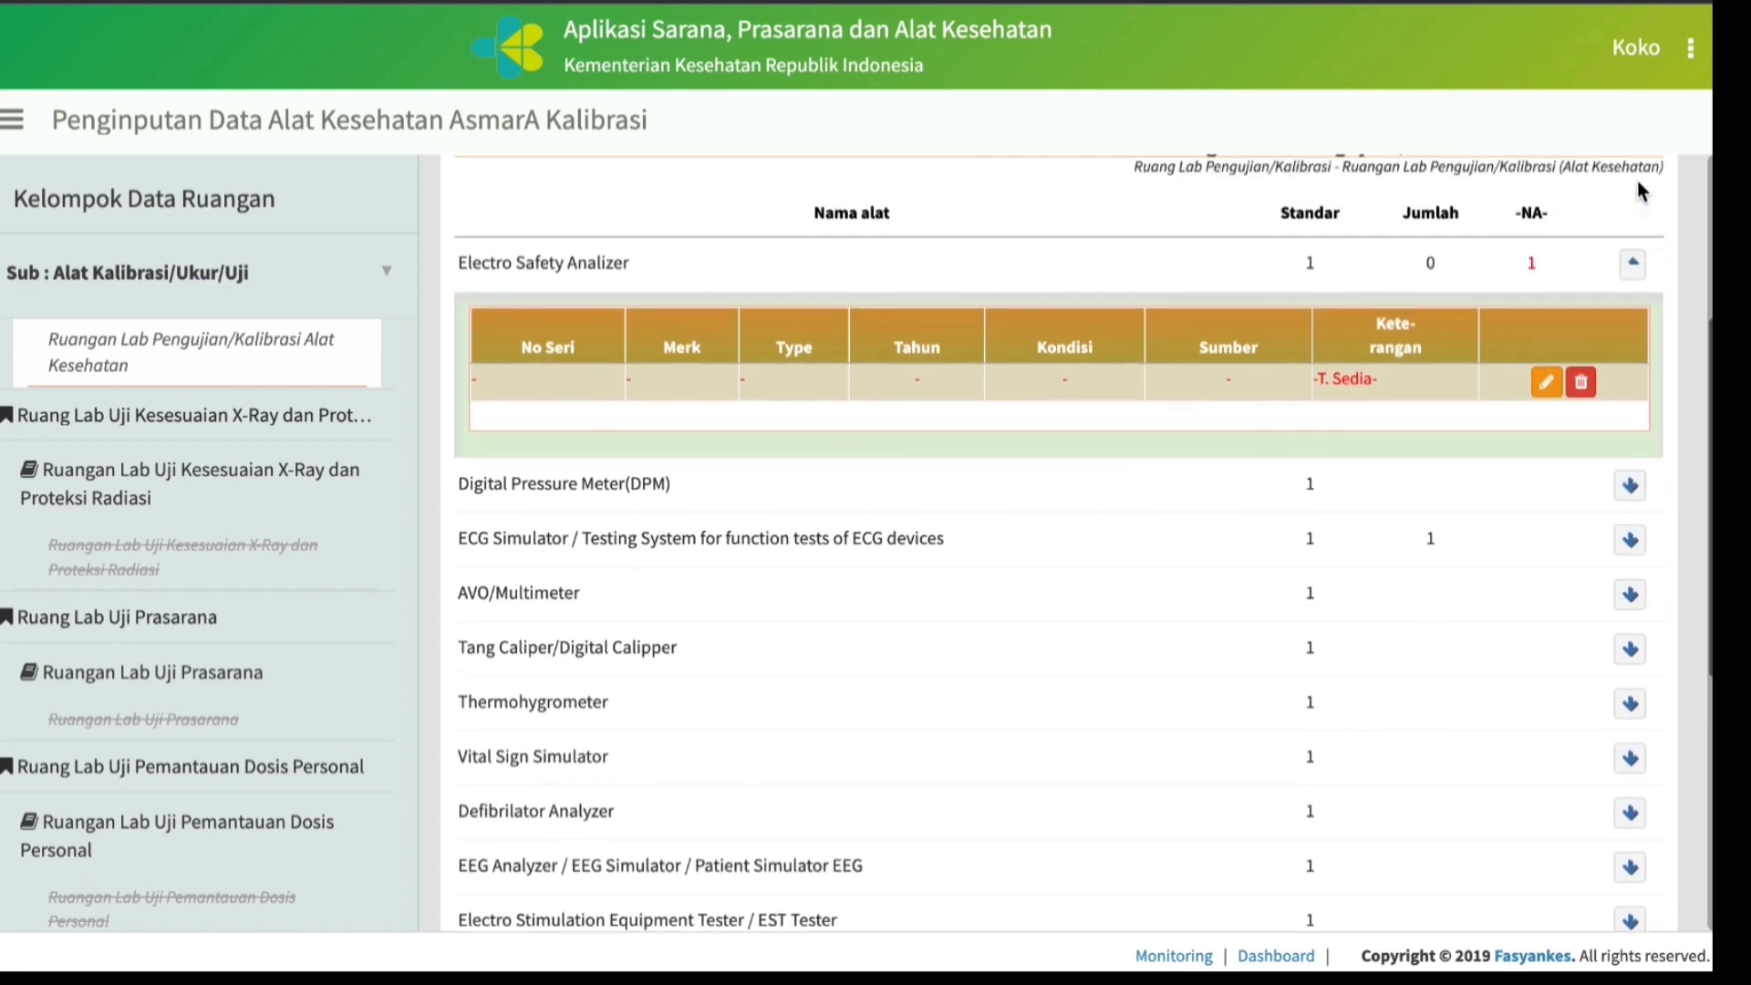
{"action": "left_click", "coordinate": [1633, 282]}
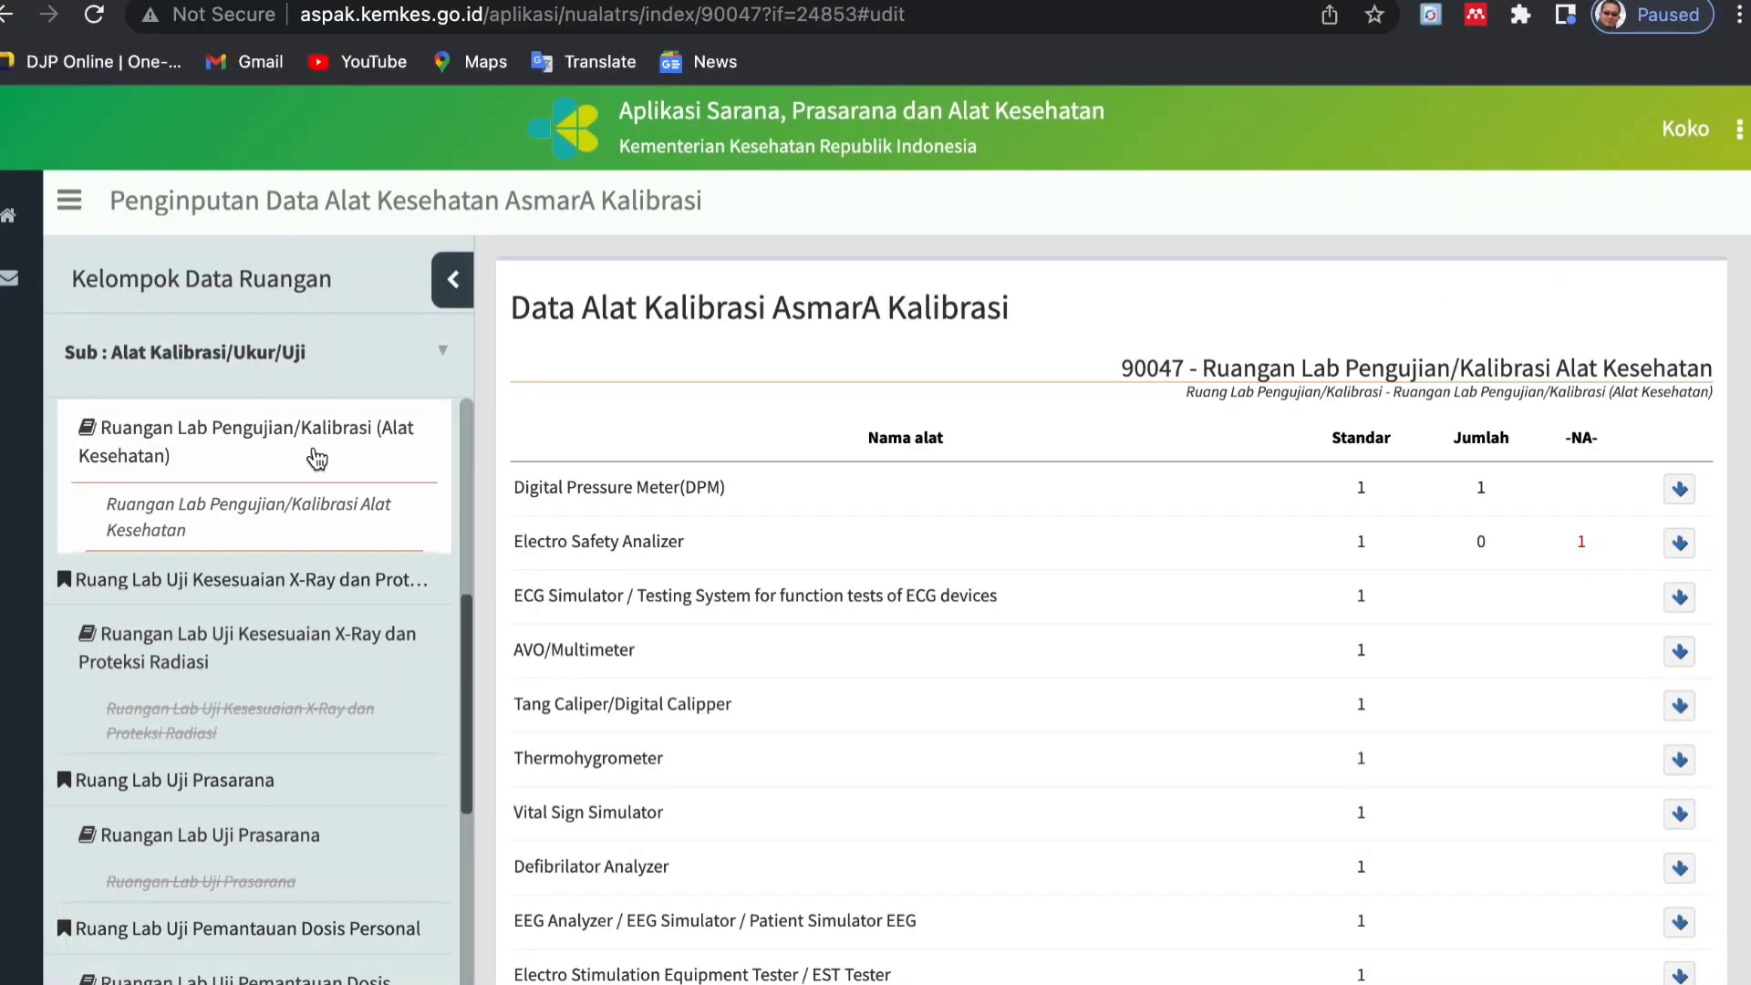
Switch from Alat Kalibrasi/Ukur/Uji to Data Akreditasi and start a new accreditation record.
{"action": "scroll", "coordinate": [315, 451], "scroll_direction": "up", "scroll_amount": 3}
{"action": "scroll", "coordinate": [315, 454], "scroll_direction": "up", "scroll_amount": 5}
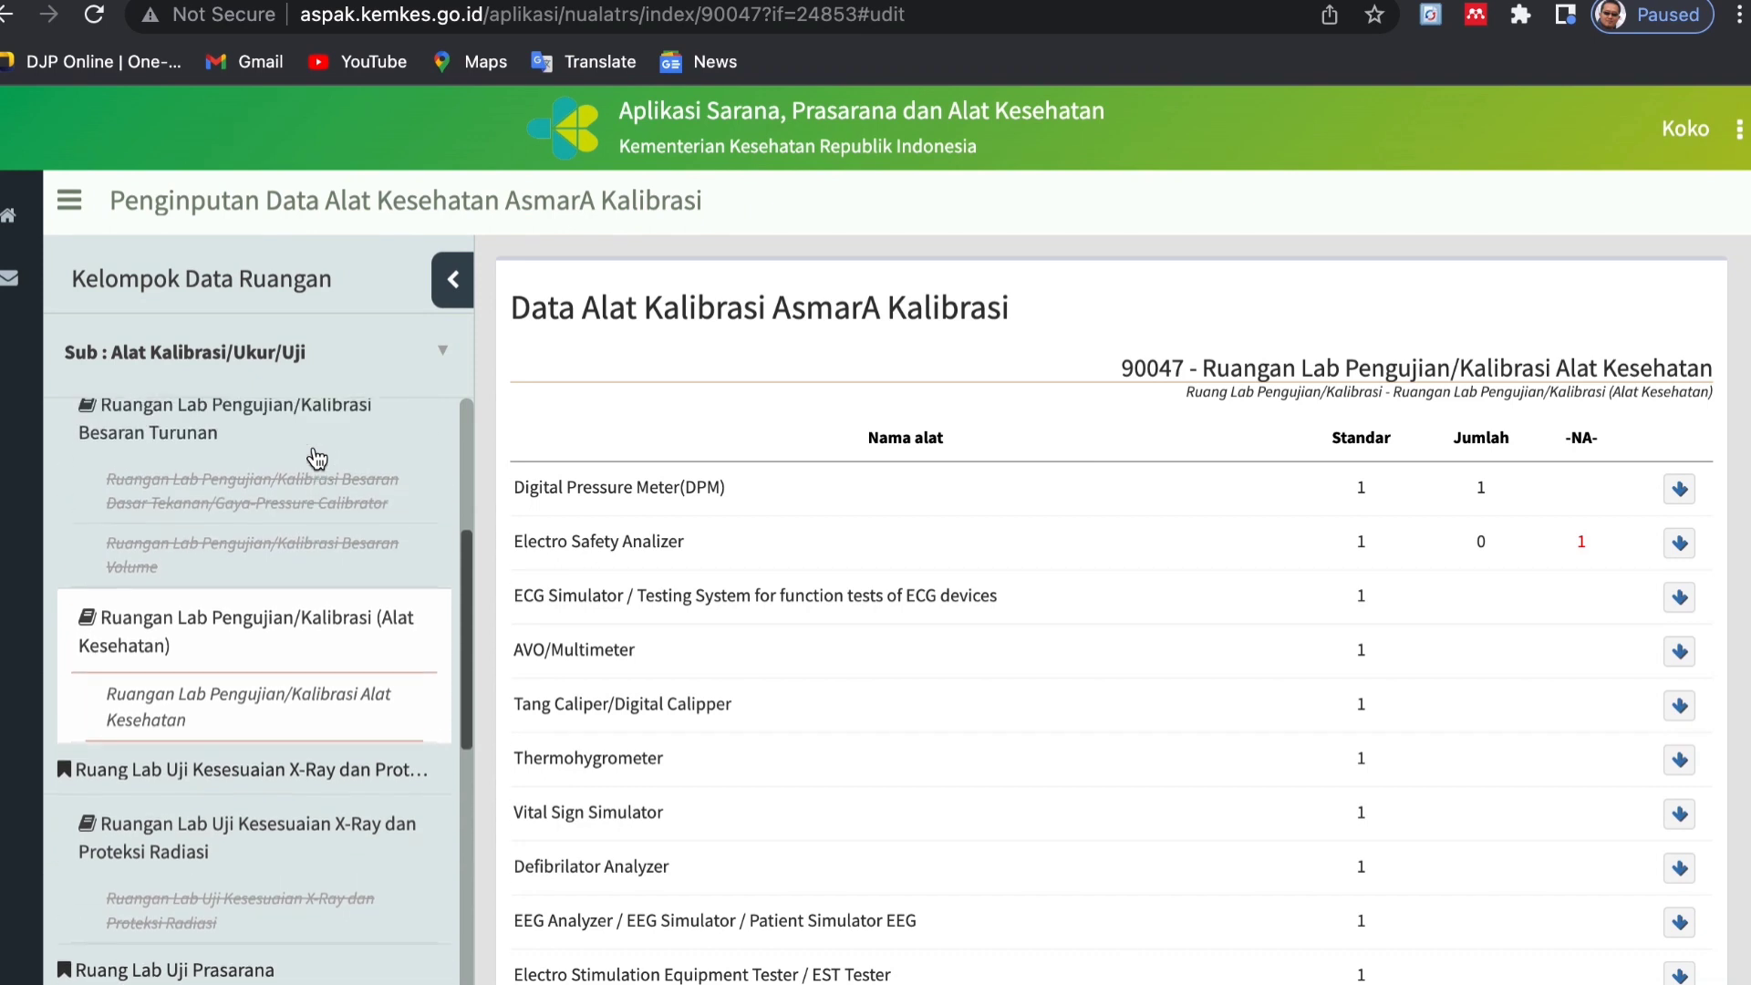
{"action": "scroll", "coordinate": [317, 456], "scroll_direction": "up", "scroll_amount": 4}
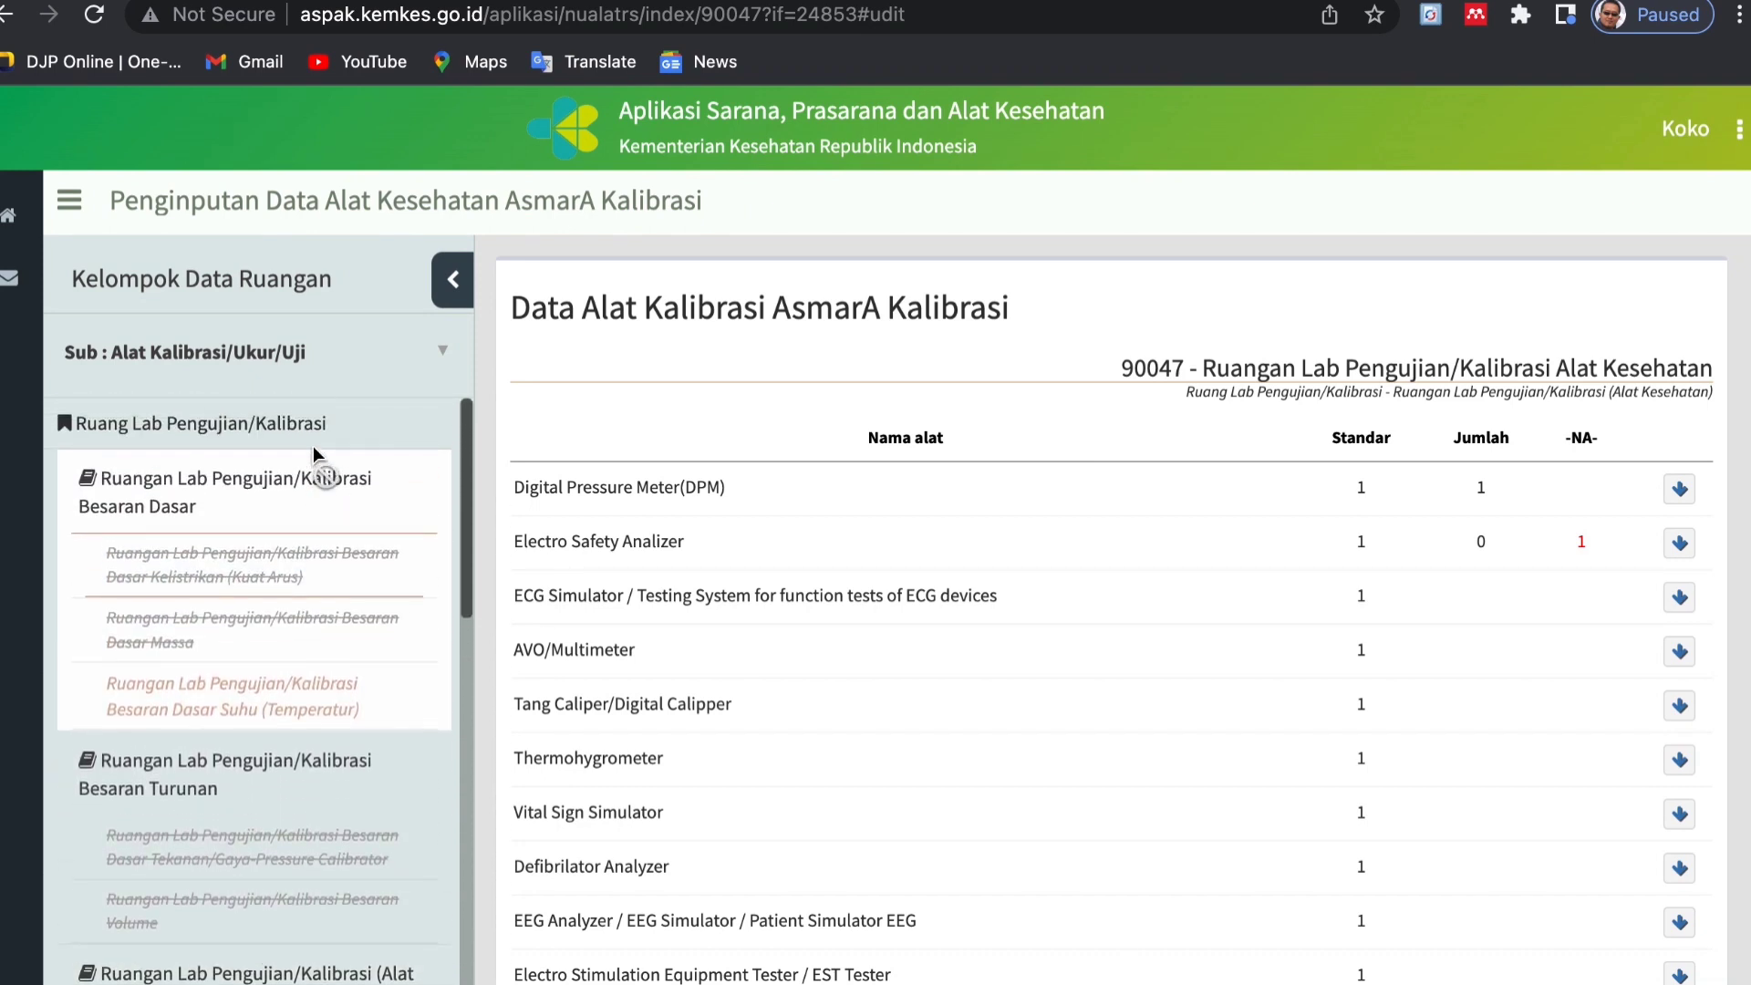
{"action": "left_click", "coordinate": [456, 355]}
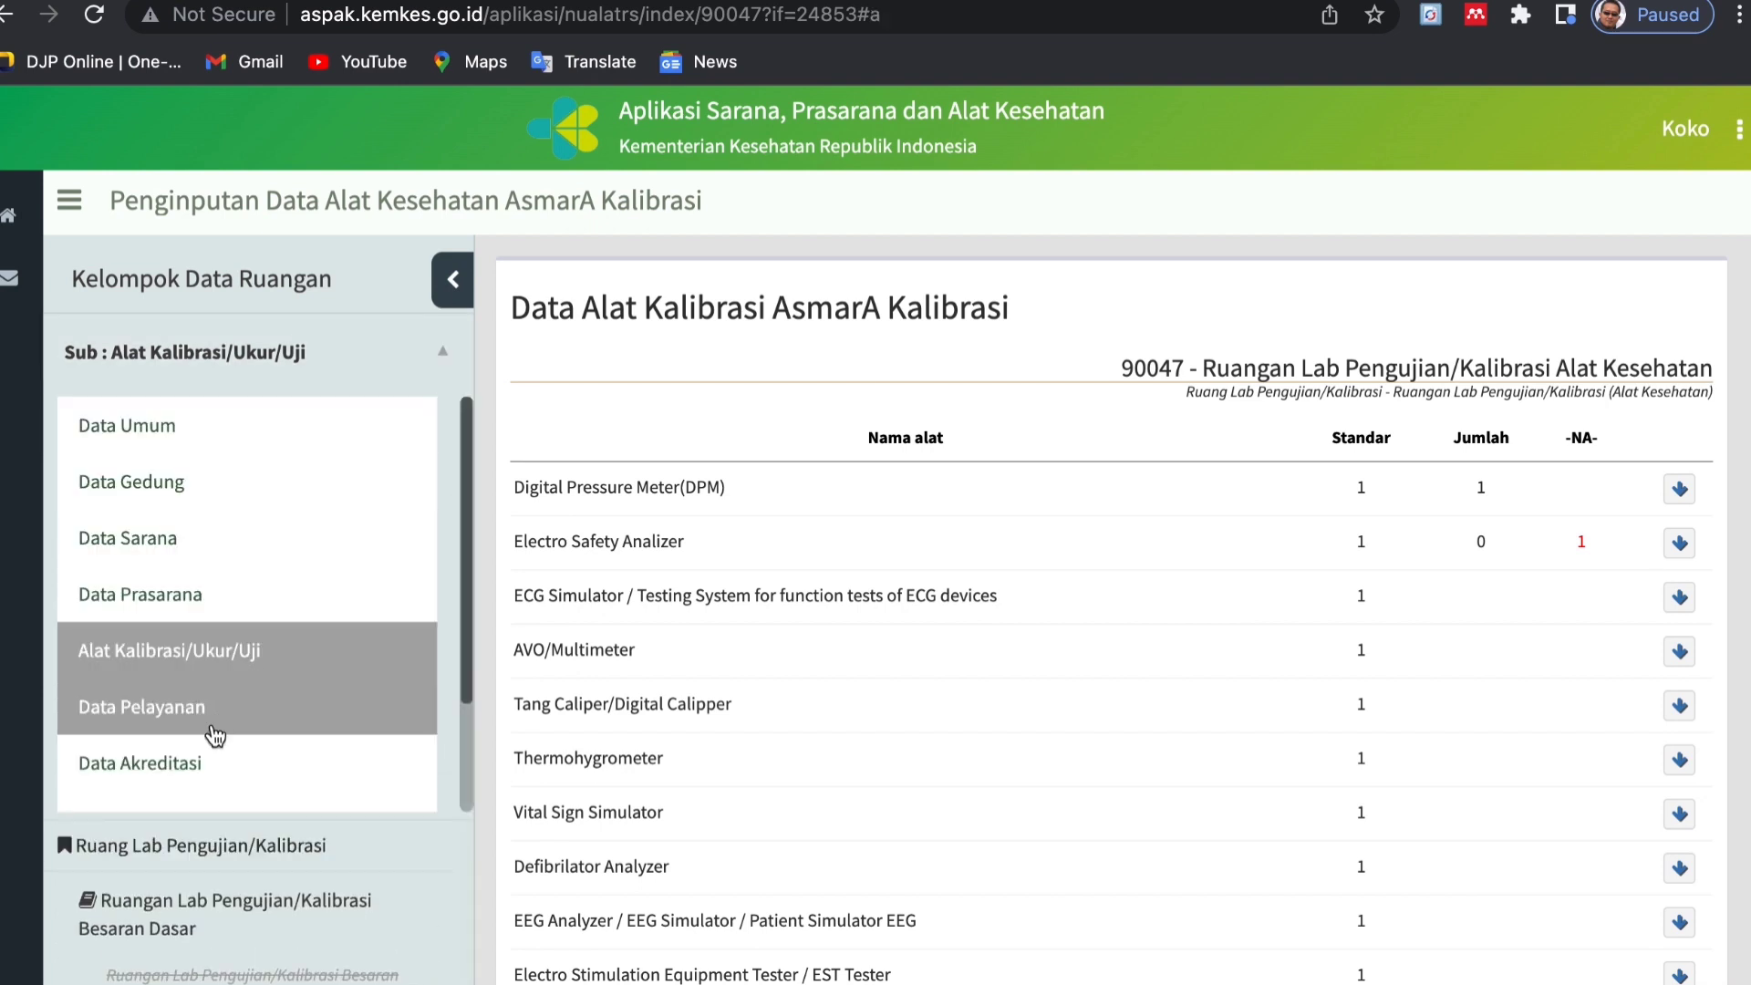
{"action": "left_click", "coordinate": [155, 768]}
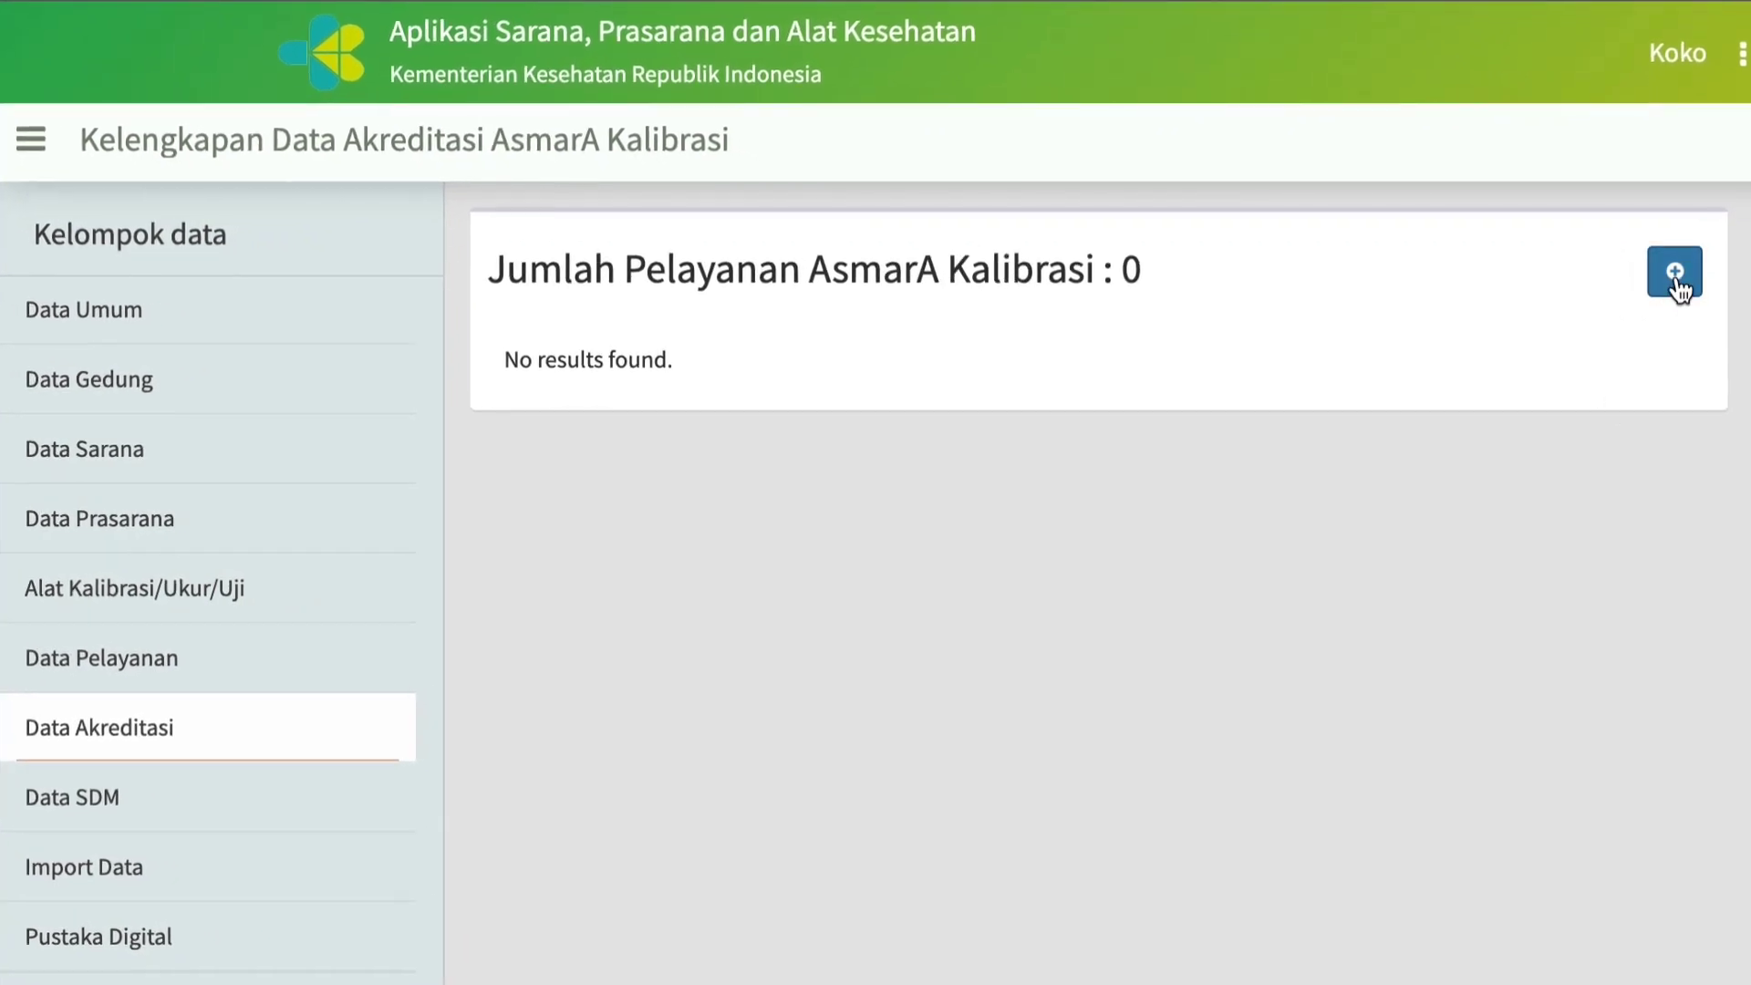
{"action": "left_click", "coordinate": [1676, 273]}
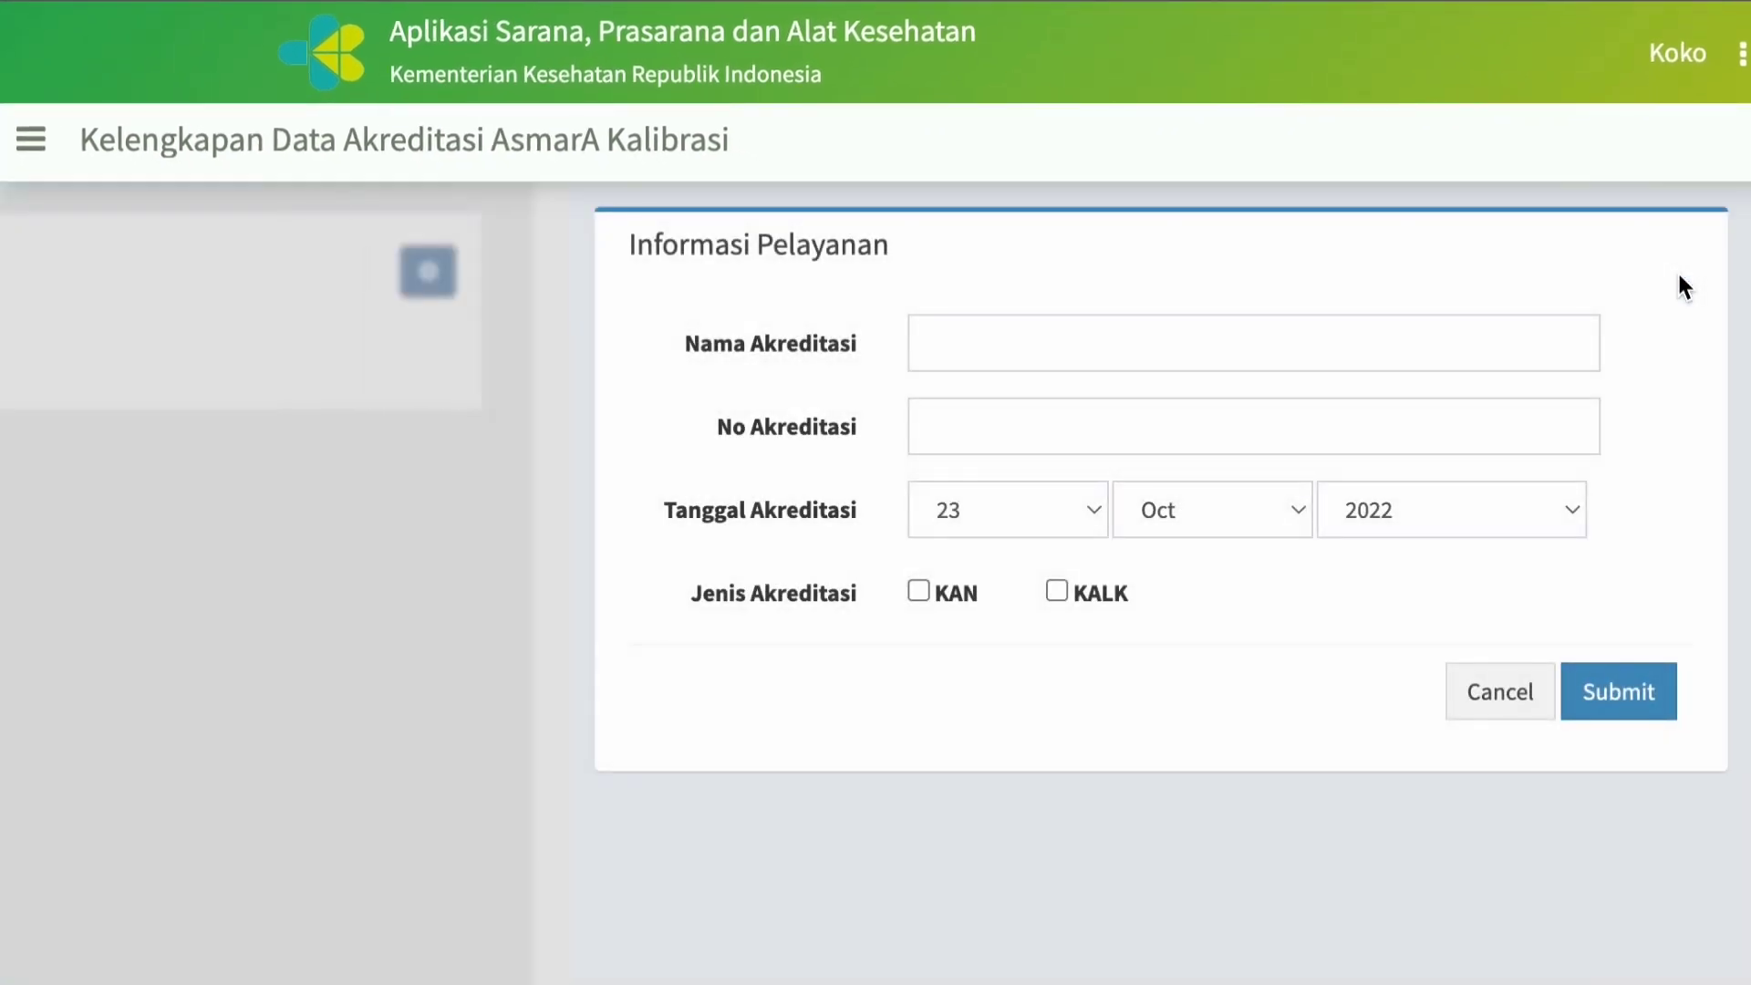
Set the new accreditation's Nama Akreditasi to Suhu and its No Akreditasi to KAN-3238.
{"action": "left_click", "coordinate": [1045, 358]}
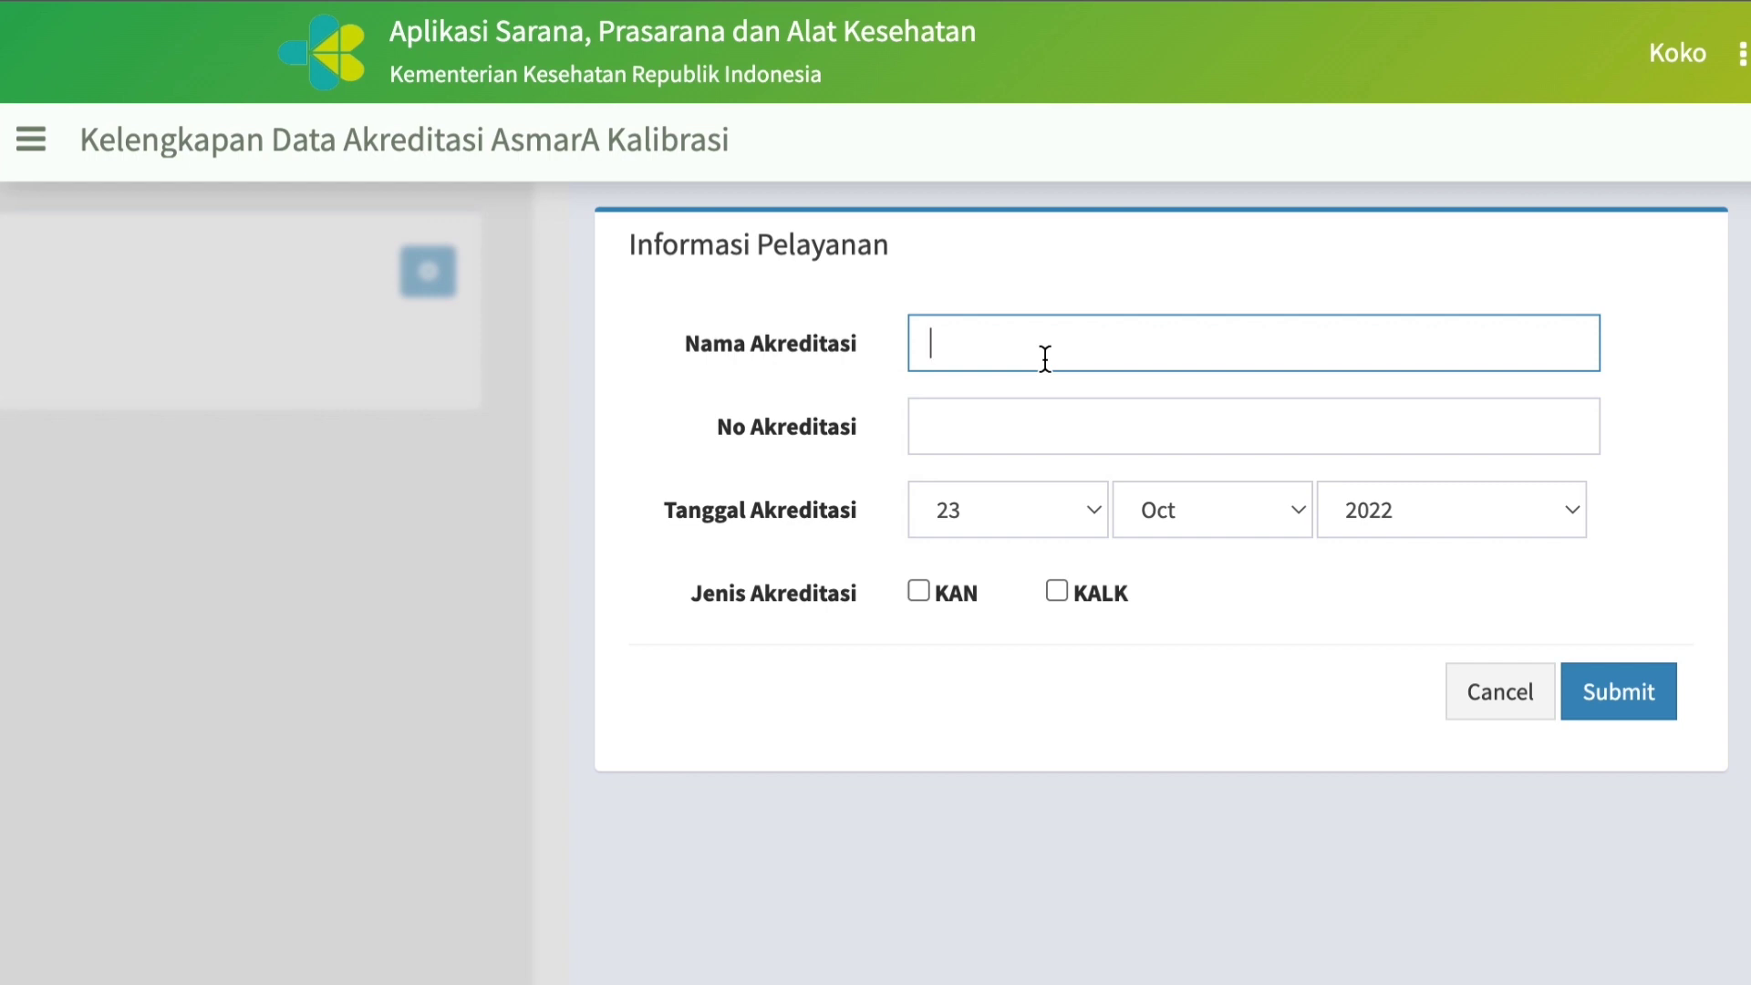
{"action": "type", "text": "Suhu"}
{"action": "left_click", "coordinate": [1015, 429]}
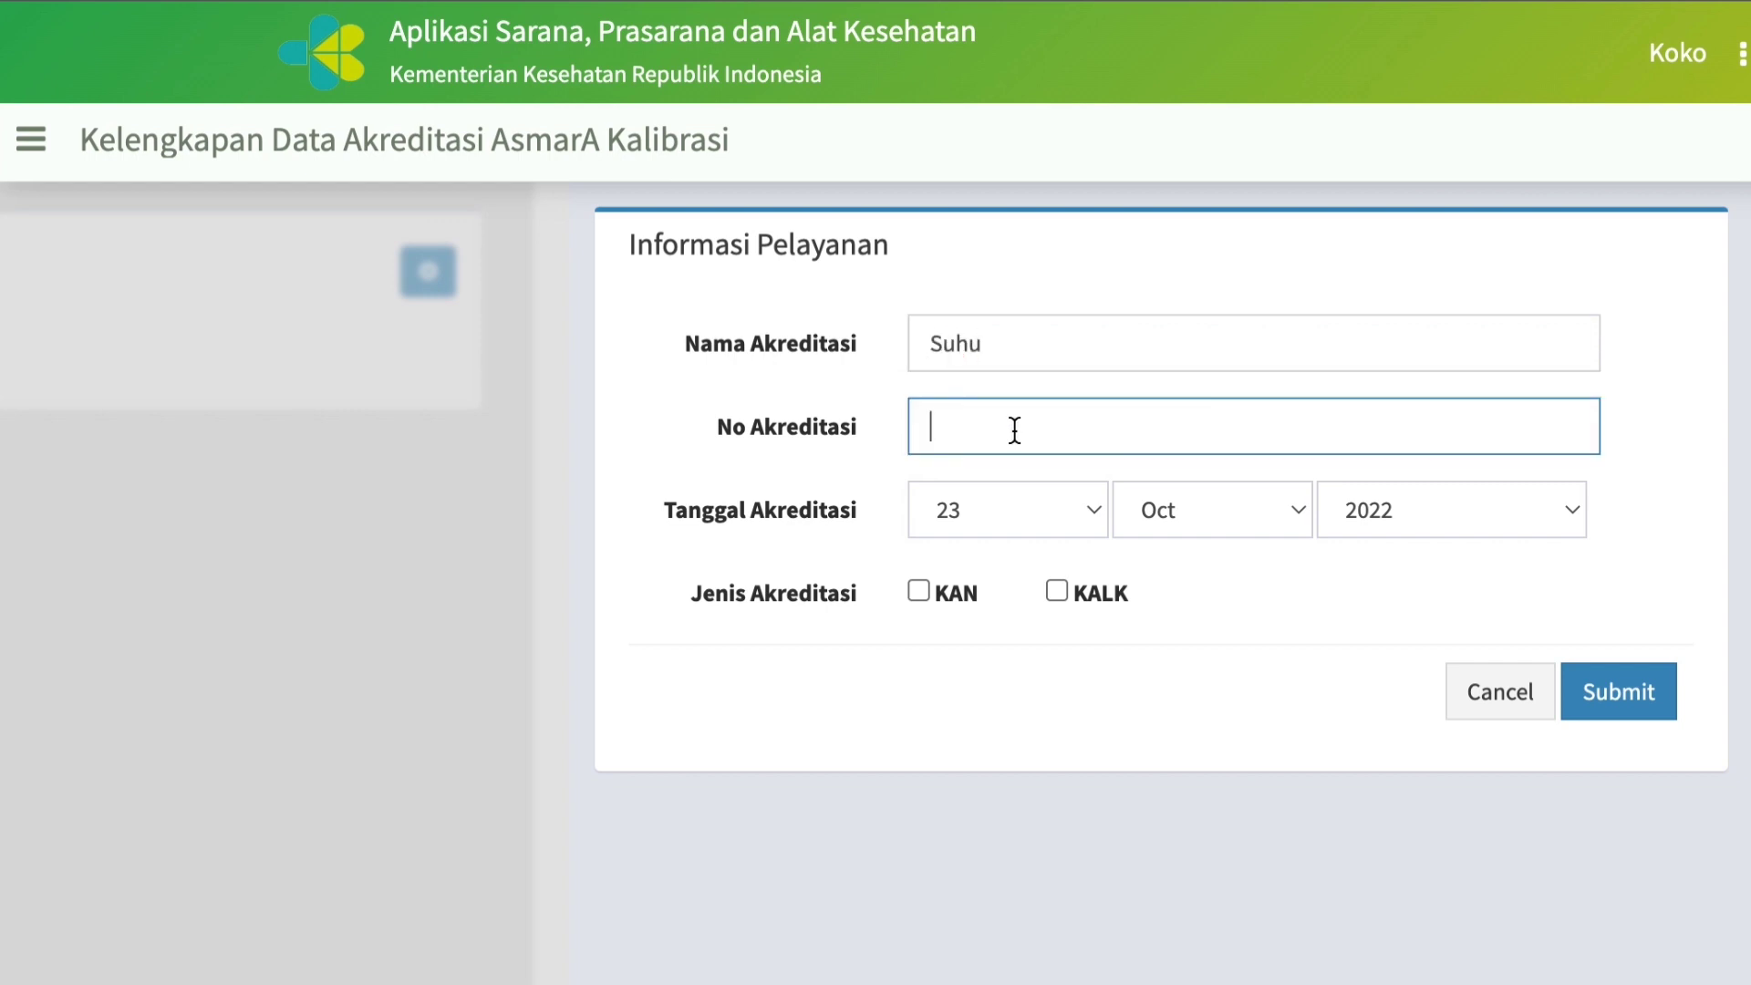
{"action": "type", "text": "KAN-3238"}
Set the Suhu accreditation's date to 17 Mar 2022 and its Jenis Akreditasi to KAN, and submit the record.
{"action": "left_click", "coordinate": [1094, 510]}
{"action": "left_click", "coordinate": [998, 275]}
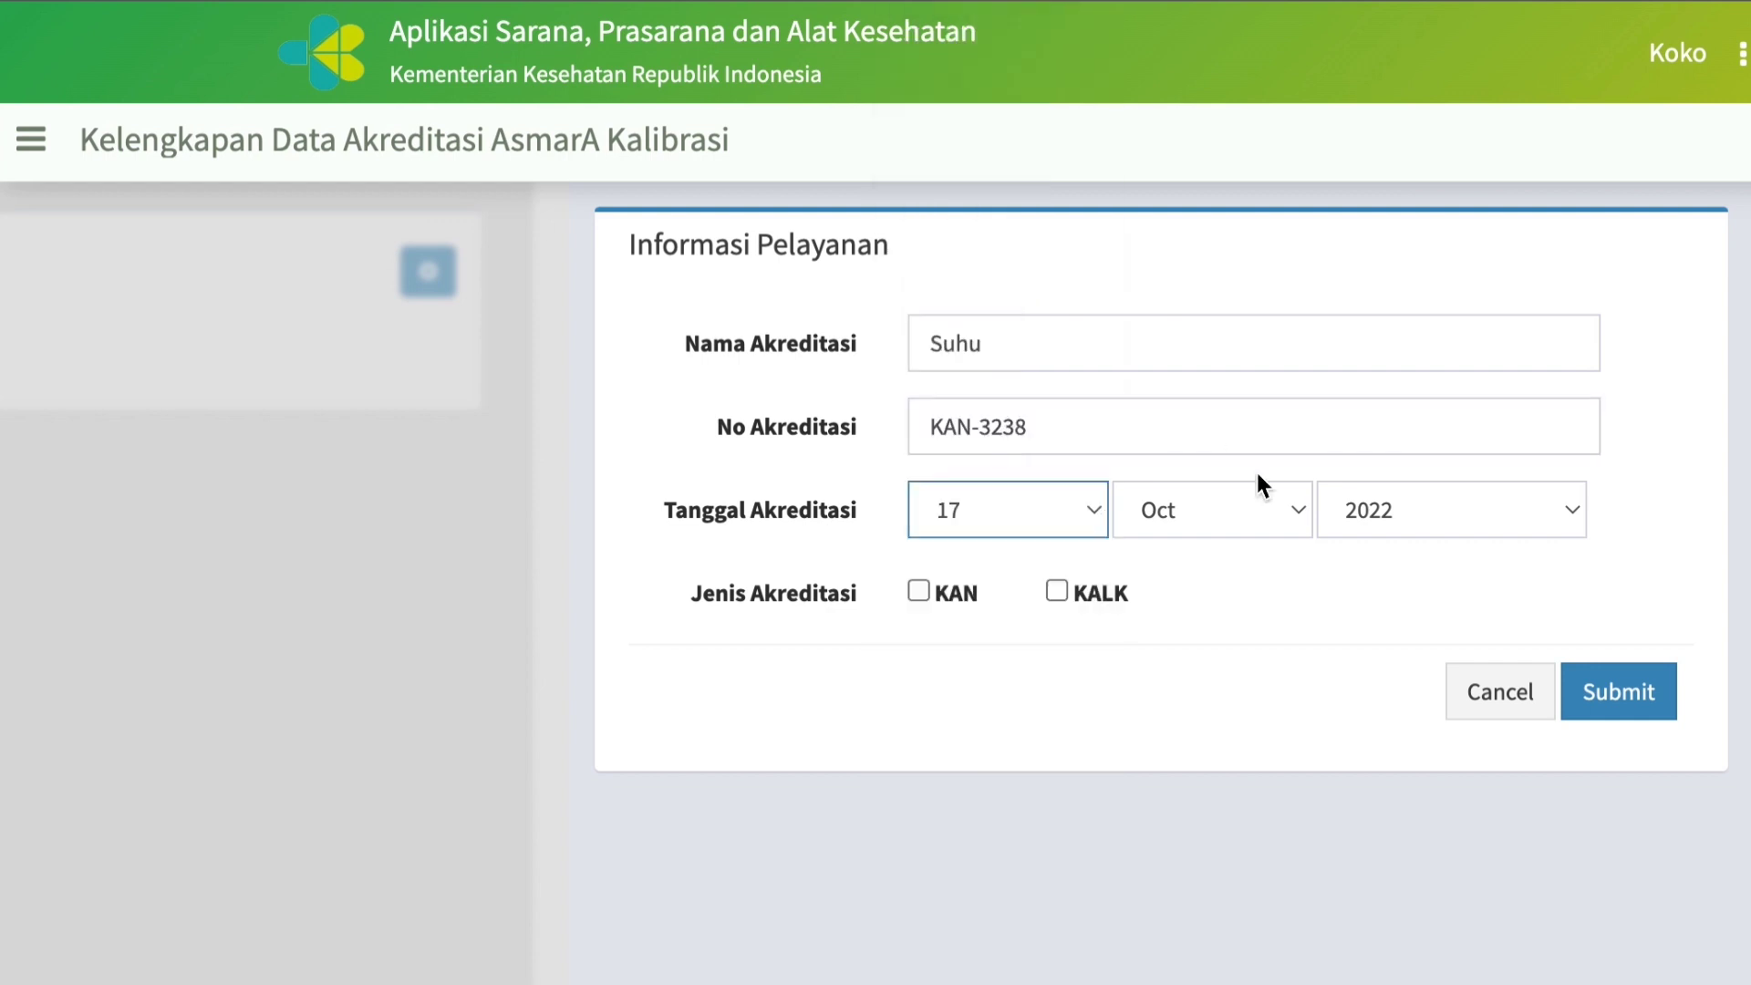
{"action": "left_click", "coordinate": [1250, 510]}
{"action": "left_click", "coordinate": [1171, 239]}
{"action": "left_click", "coordinate": [918, 592]}
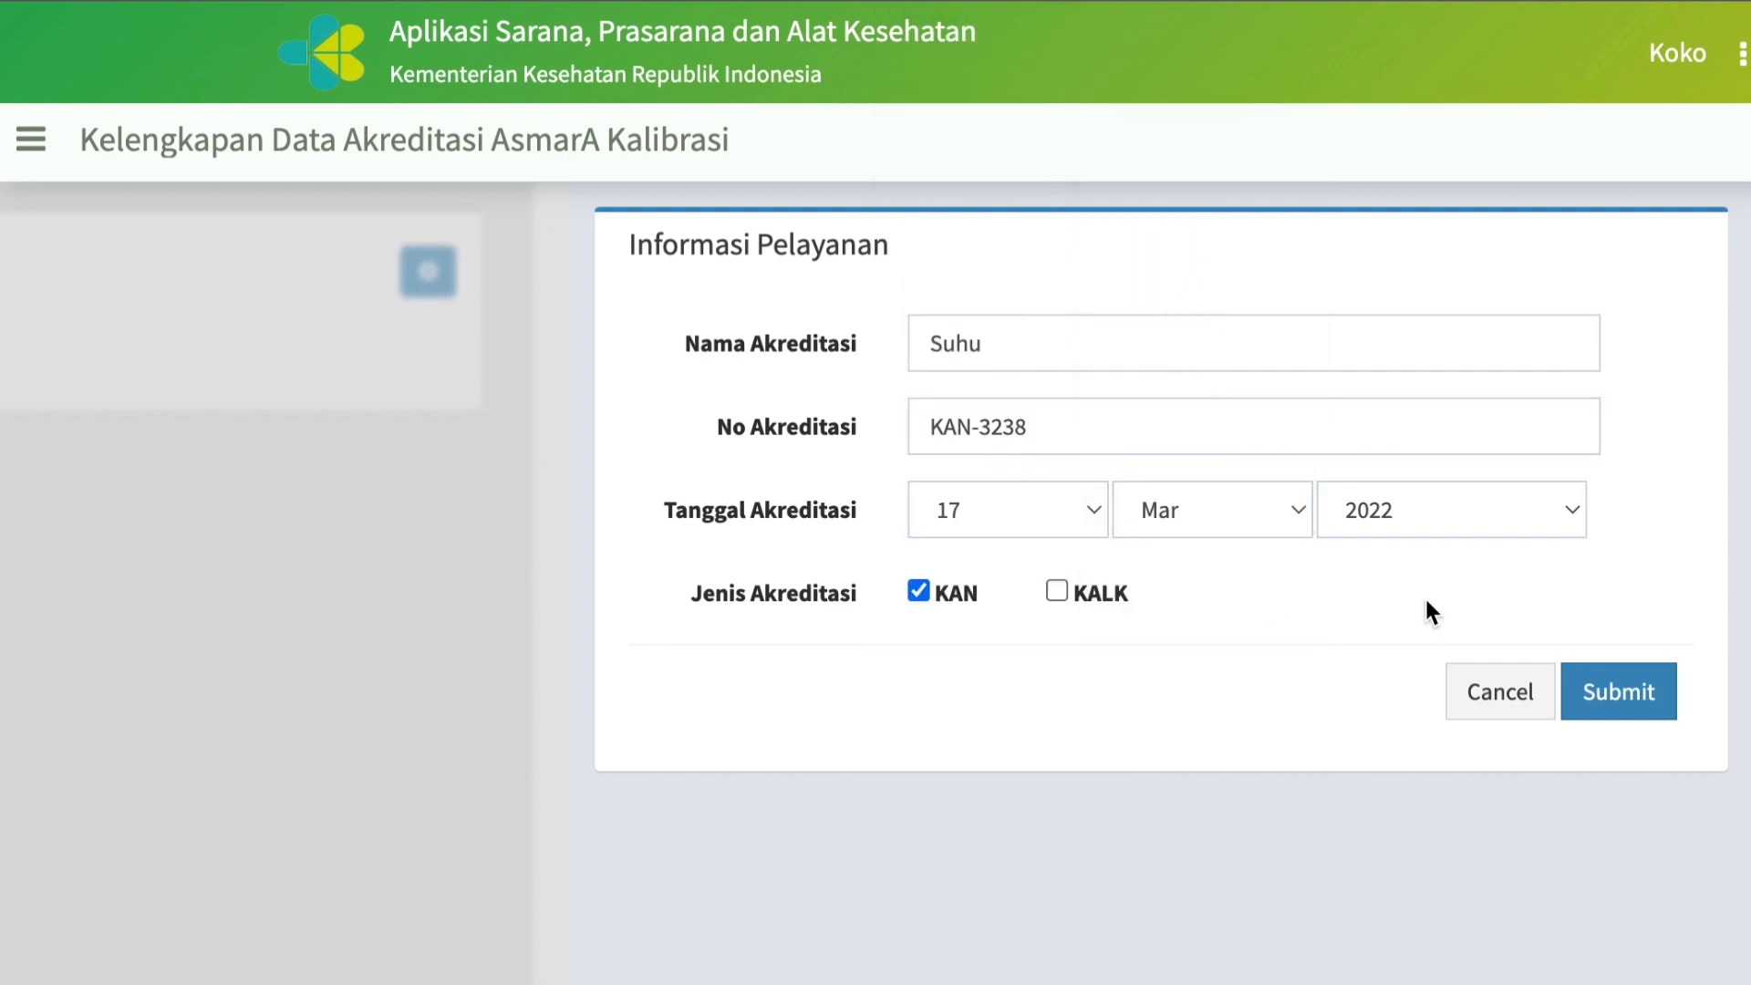
{"action": "left_click", "coordinate": [1622, 701]}
Fill in a second accreditation record with Nama Akreditasi Tekanan and No Akreditasi KAN-3267.
{"action": "left_click", "coordinate": [972, 345]}
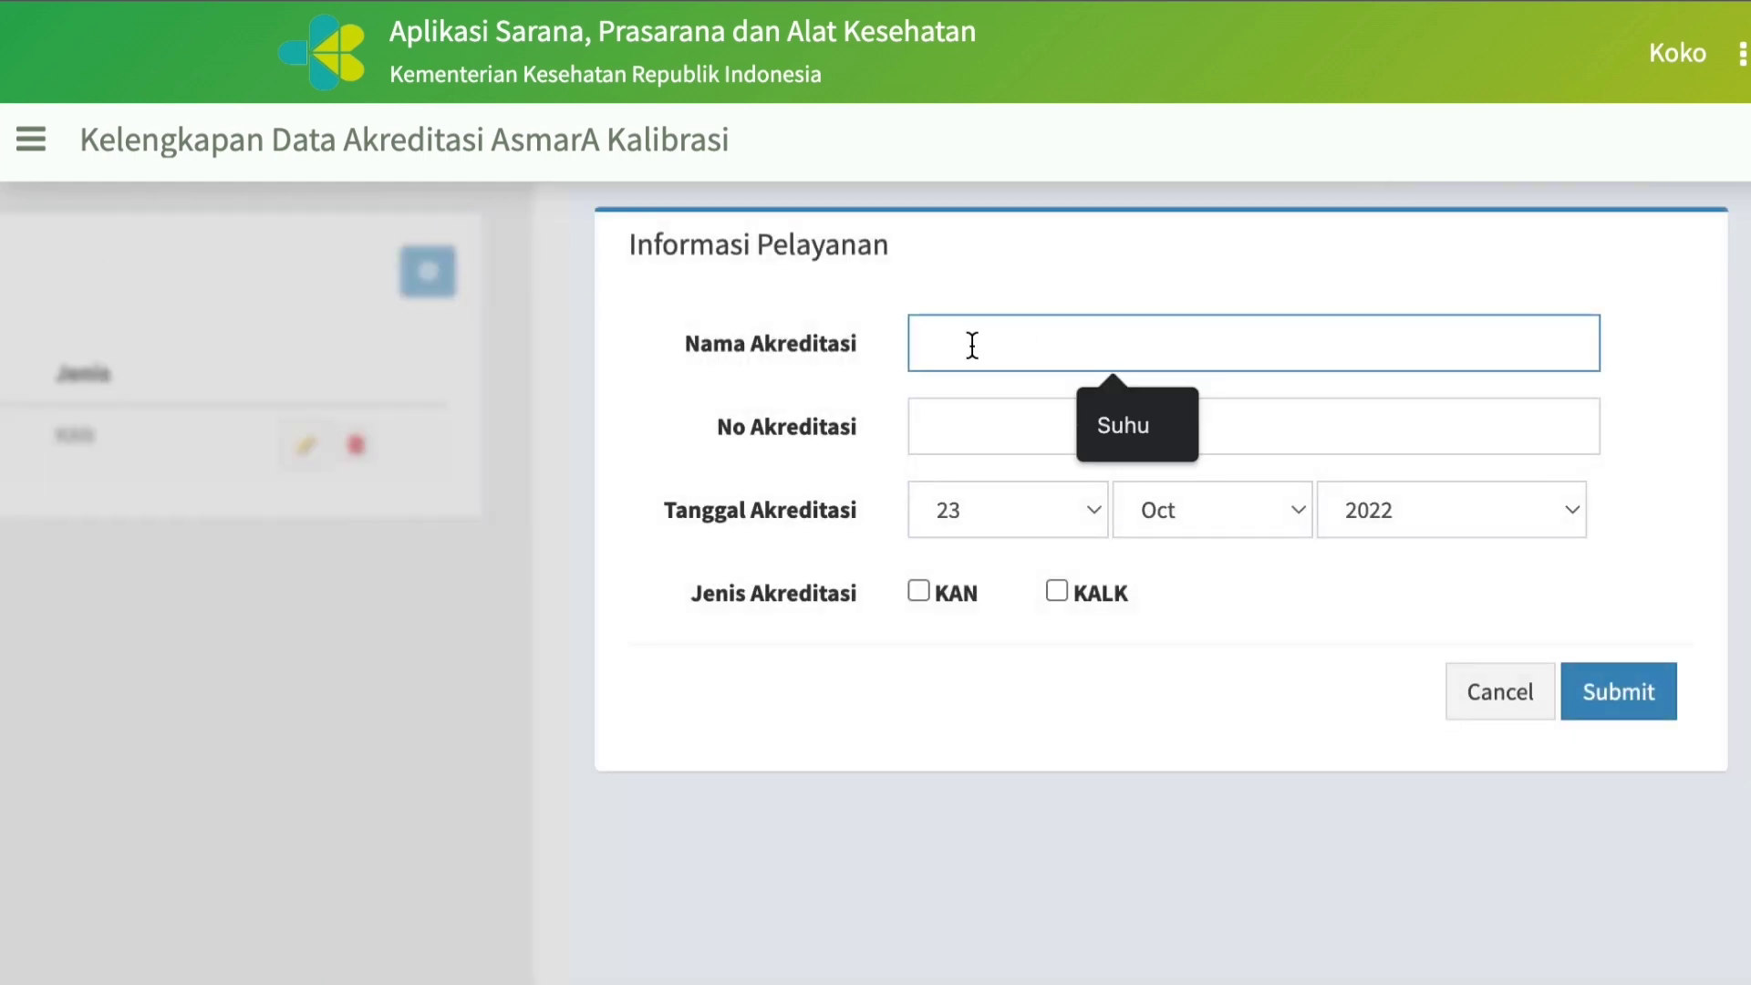
{"action": "type", "text": "Tekanan"}
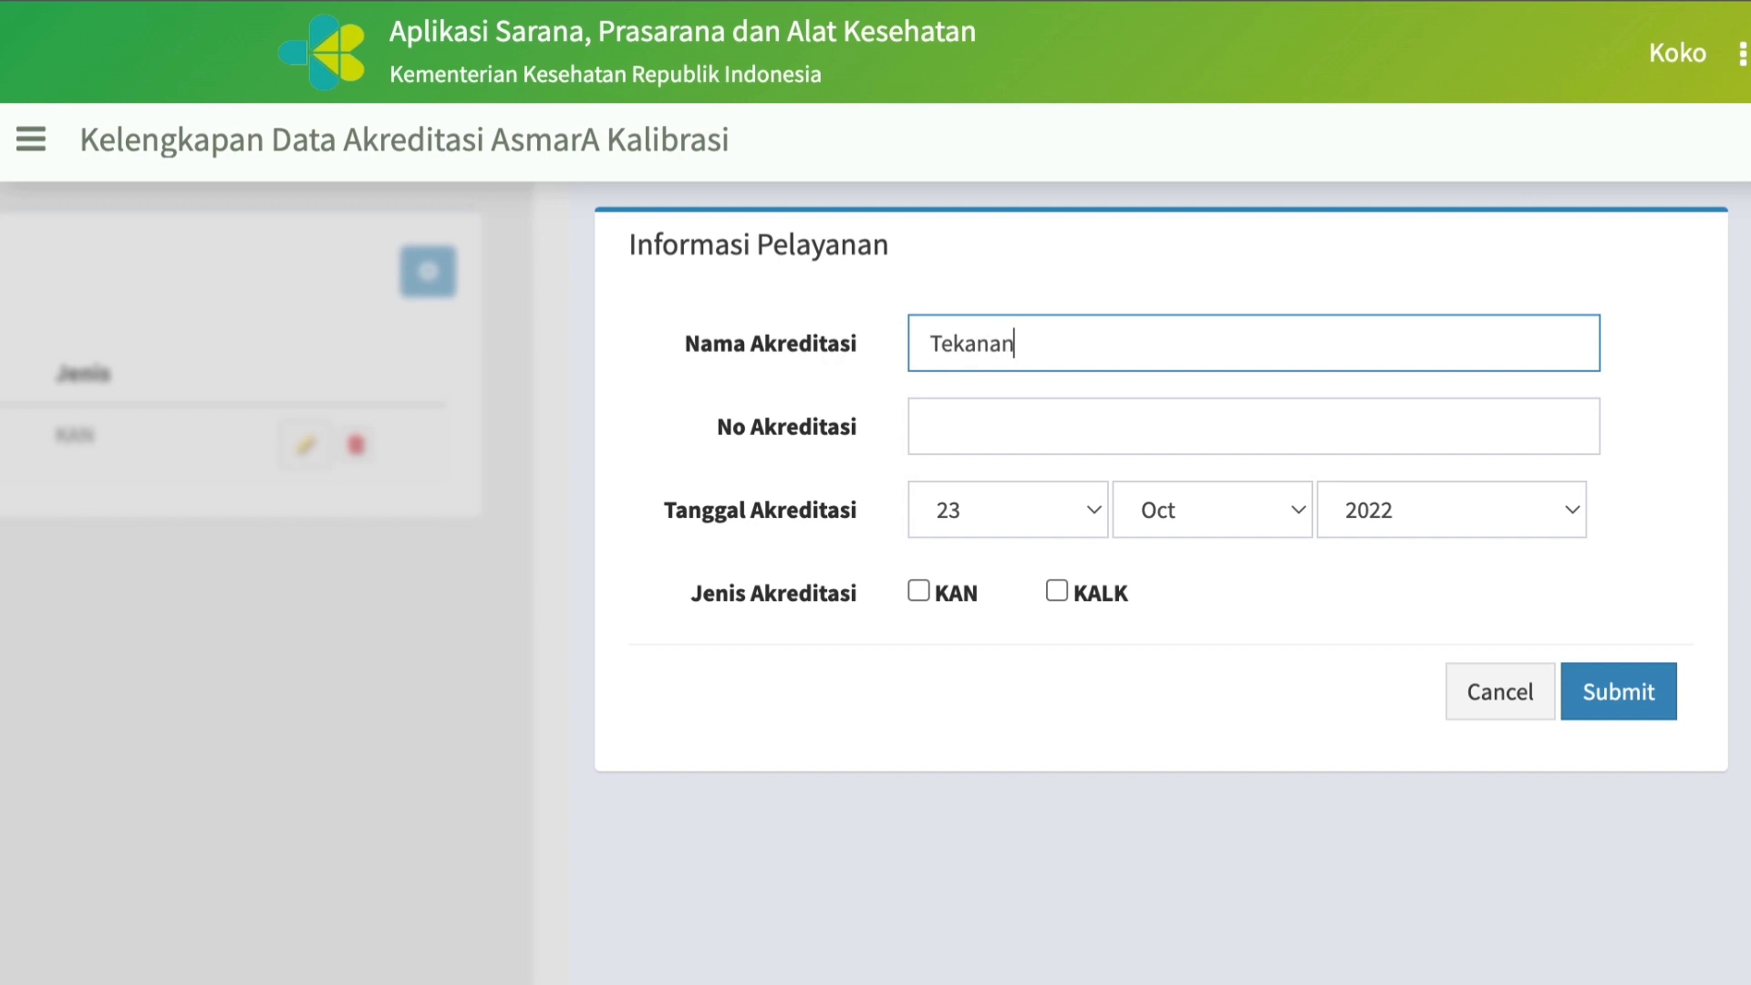
{"action": "left_click", "coordinate": [969, 435]}
{"action": "type", "text": "K"}
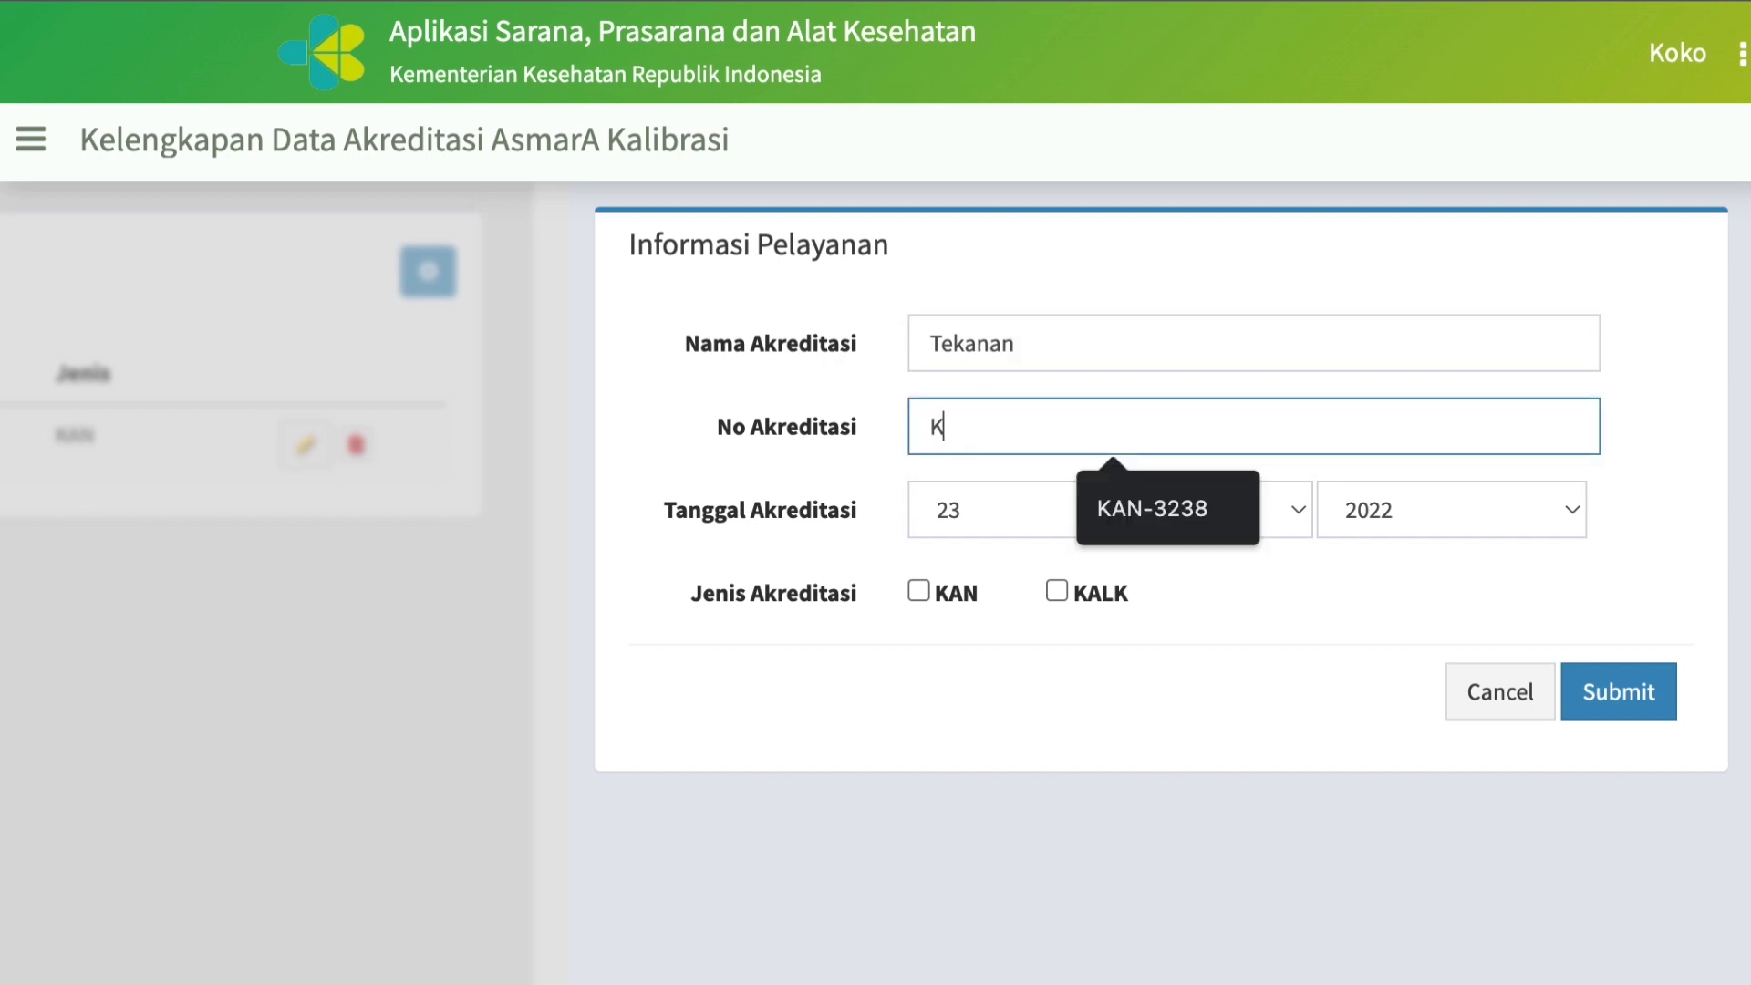
{"action": "type", "text": "AN-3267"}
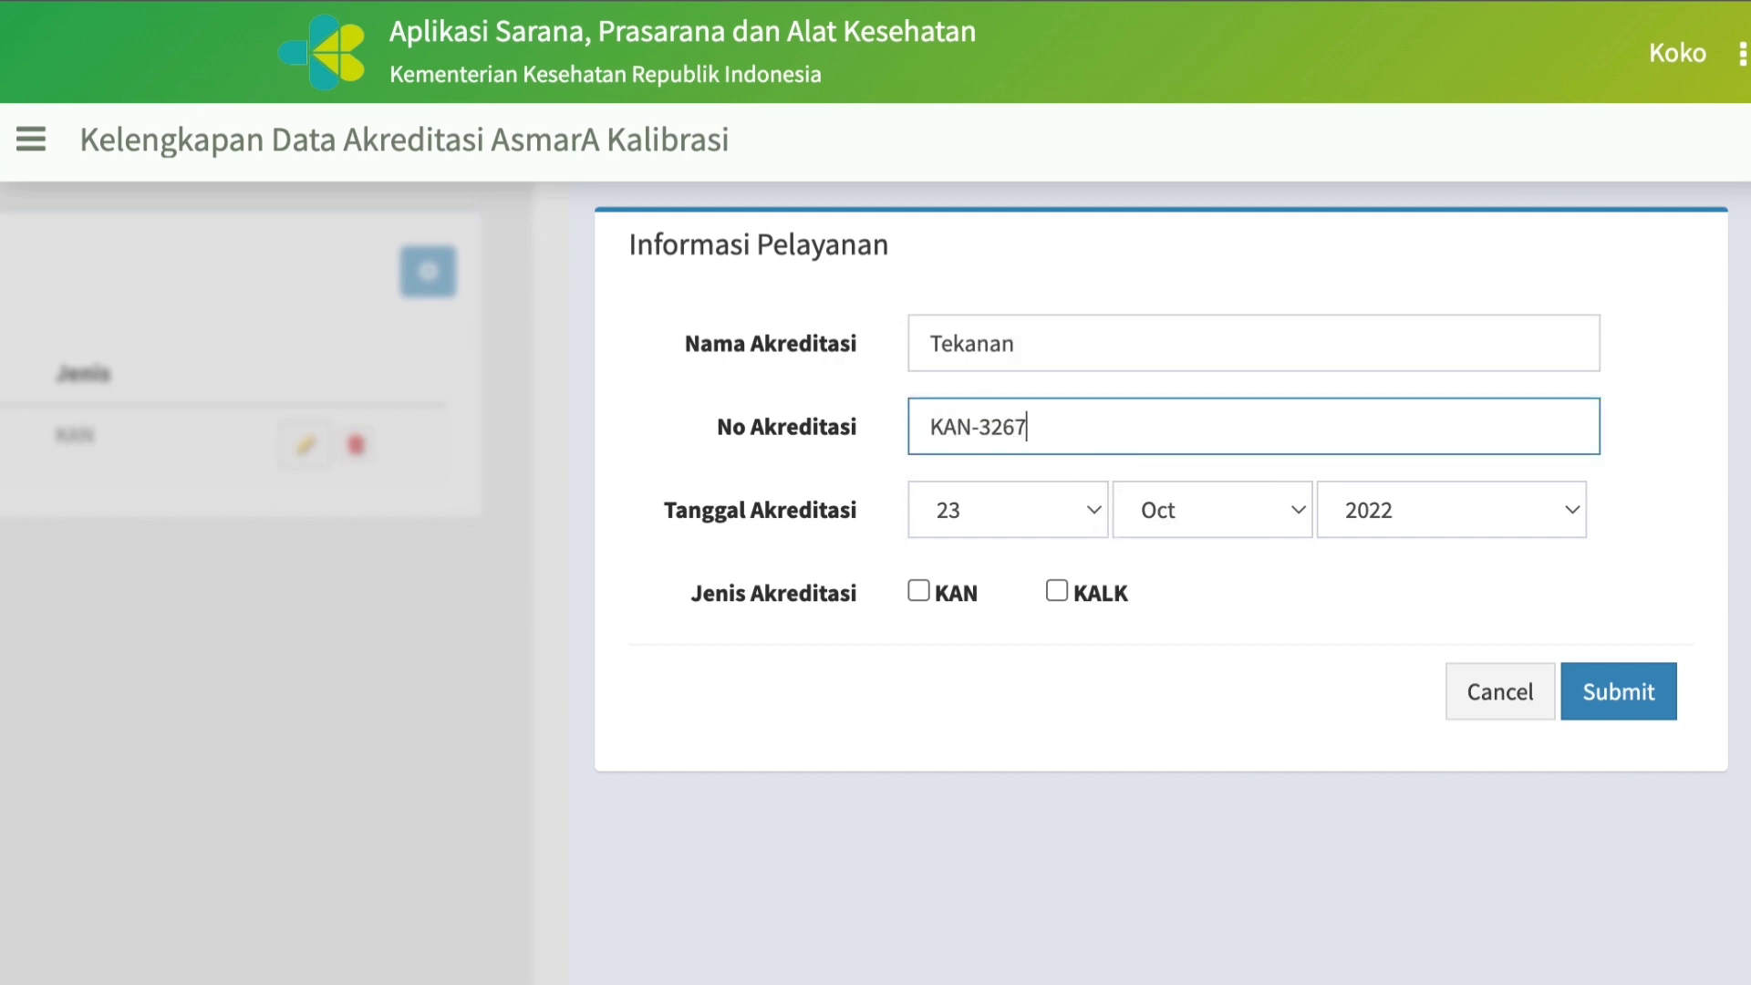
Set the Tekanan accreditation's date to 16 Mar 2022 and its Jenis Akreditasi to KAN, and submit the record.
{"action": "left_click", "coordinate": [1098, 503]}
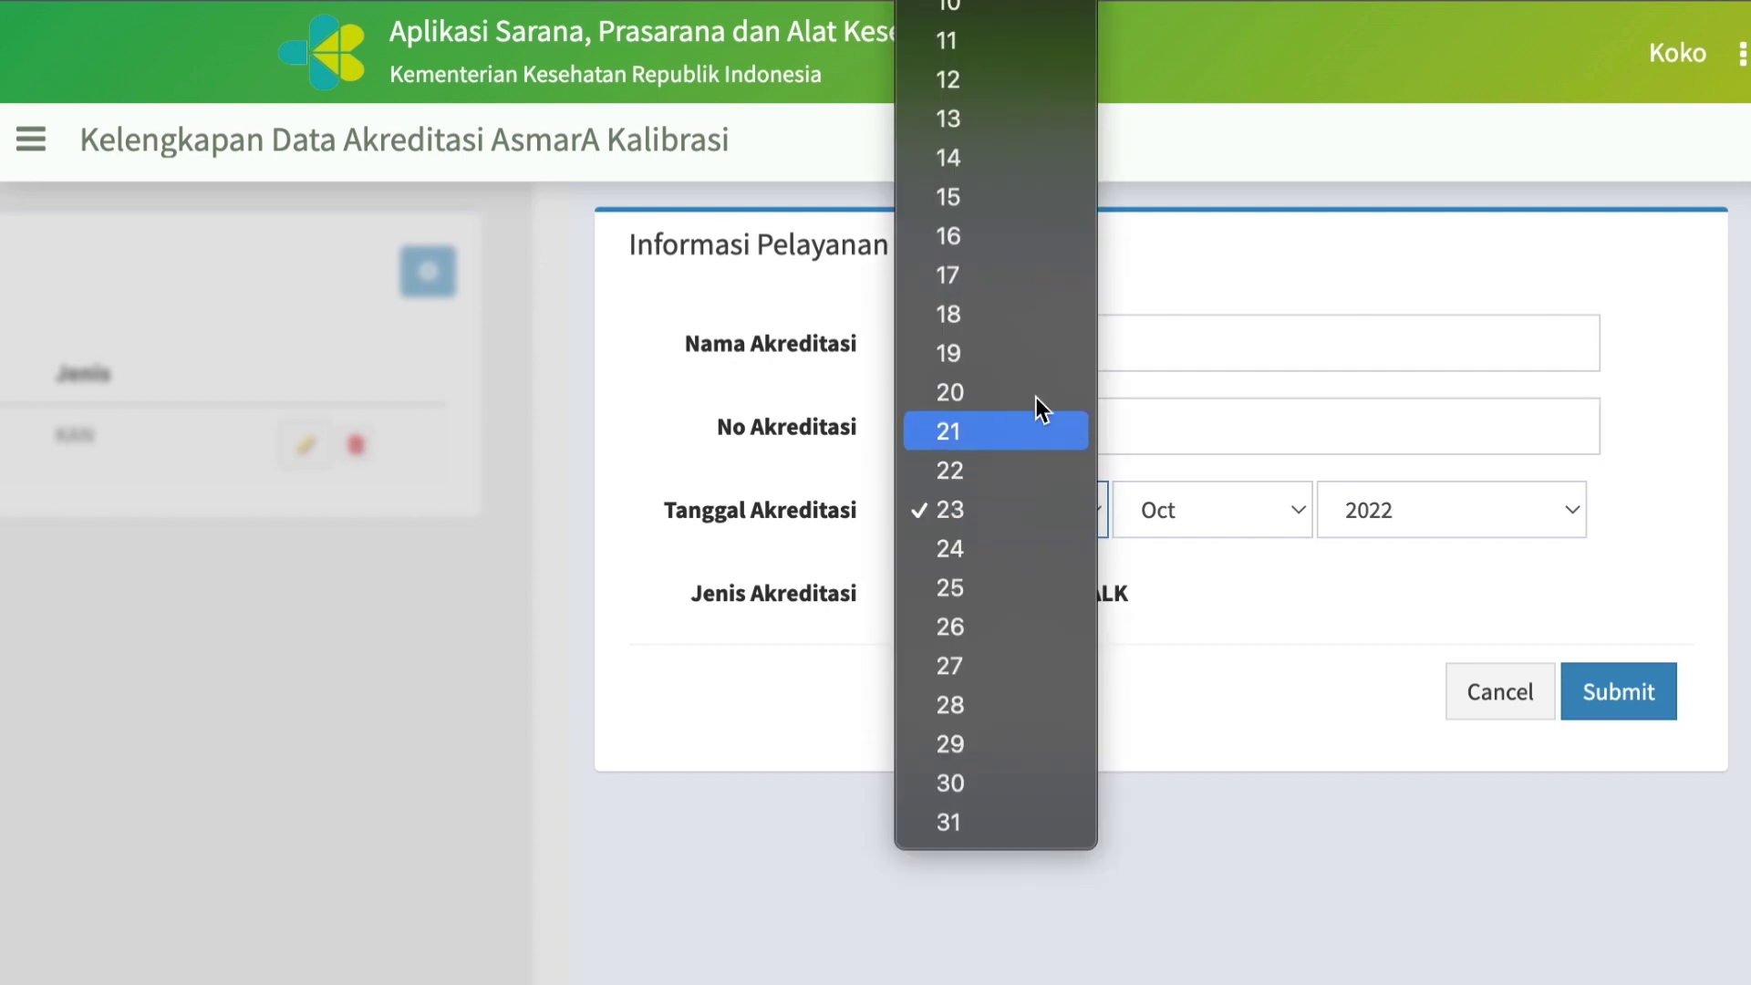
{"action": "left_click", "coordinate": [975, 239]}
{"action": "left_click", "coordinate": [1300, 507]}
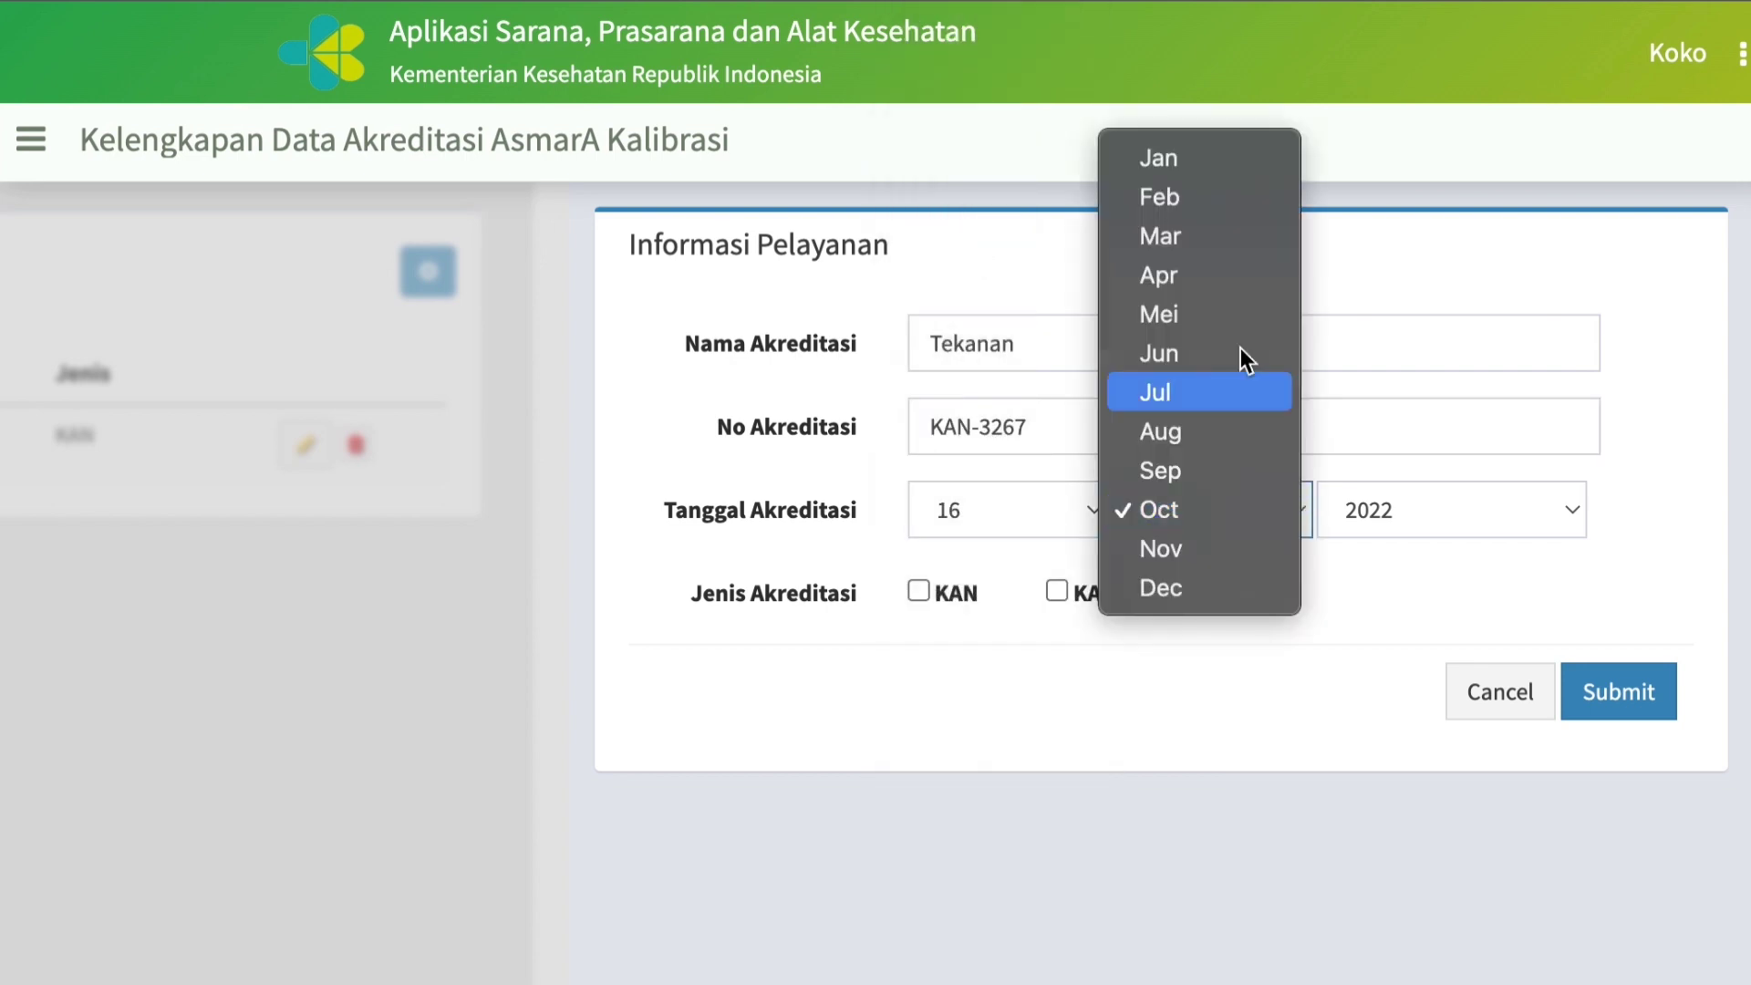
{"action": "left_click", "coordinate": [1182, 241]}
{"action": "left_click", "coordinate": [920, 591]}
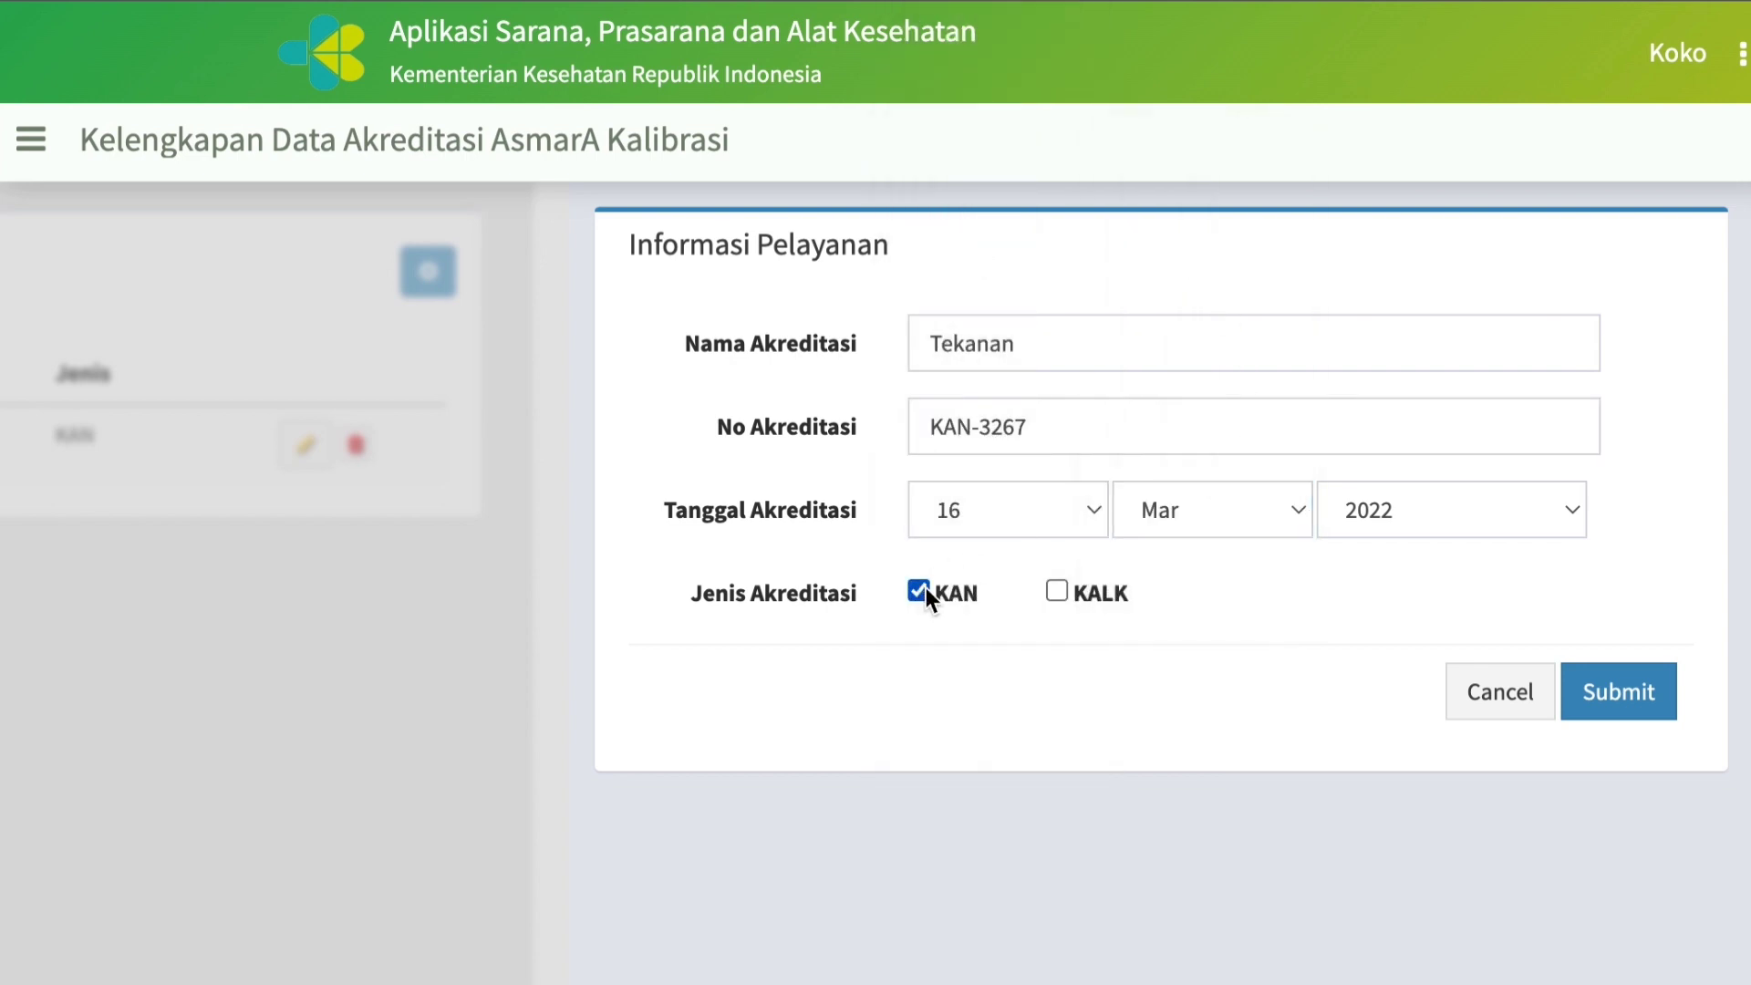
{"action": "left_click", "coordinate": [1601, 703]}
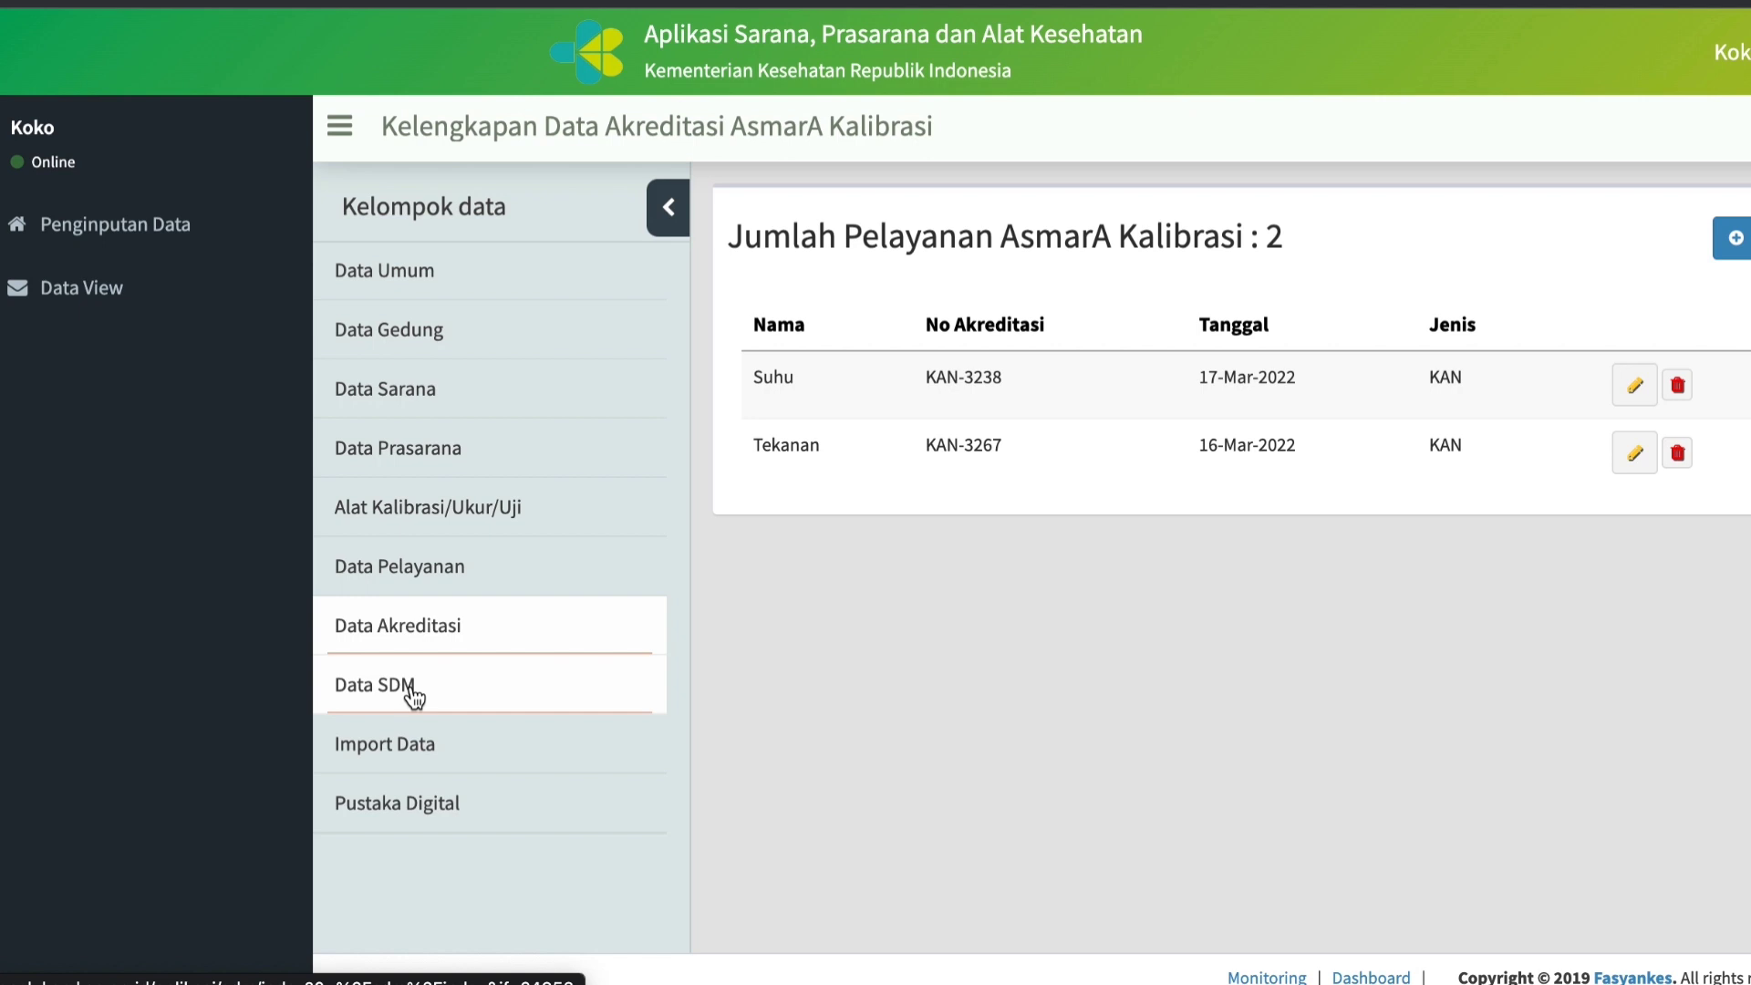
Start a new record in Data SDM, entering the staff member's name and choosing Laki-laki as the gender.
{"action": "left_click", "coordinate": [414, 693]}
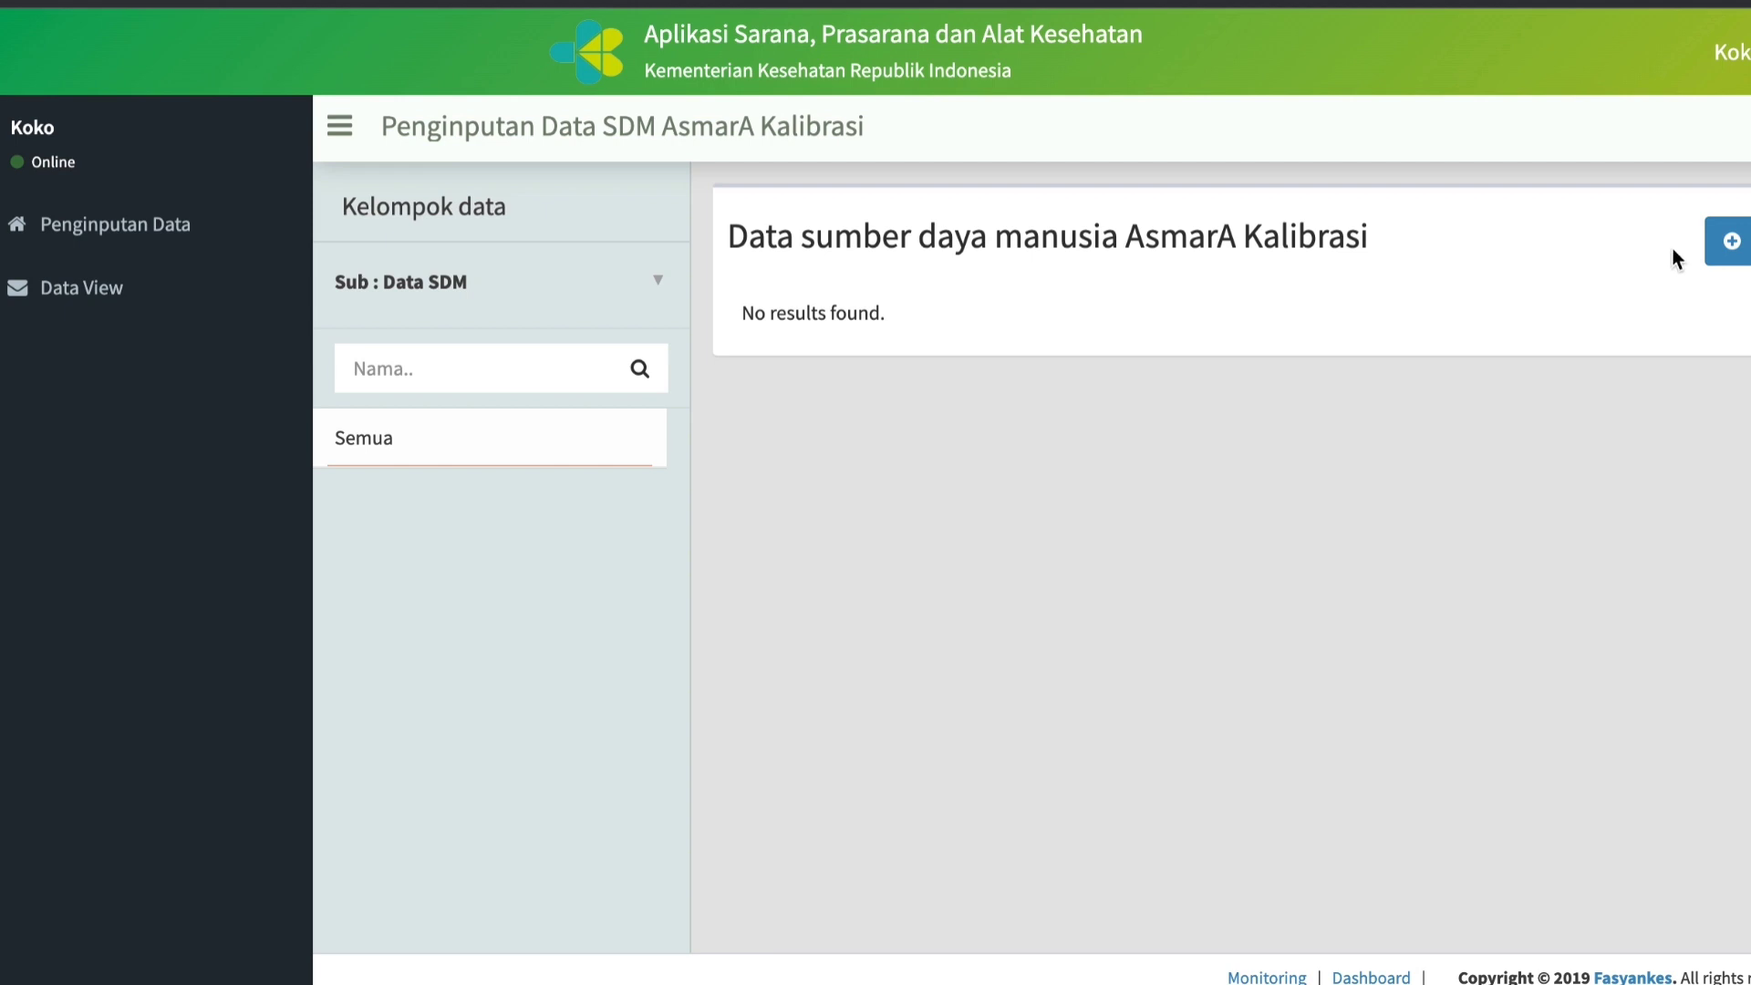
{"action": "left_click", "coordinate": [1729, 242]}
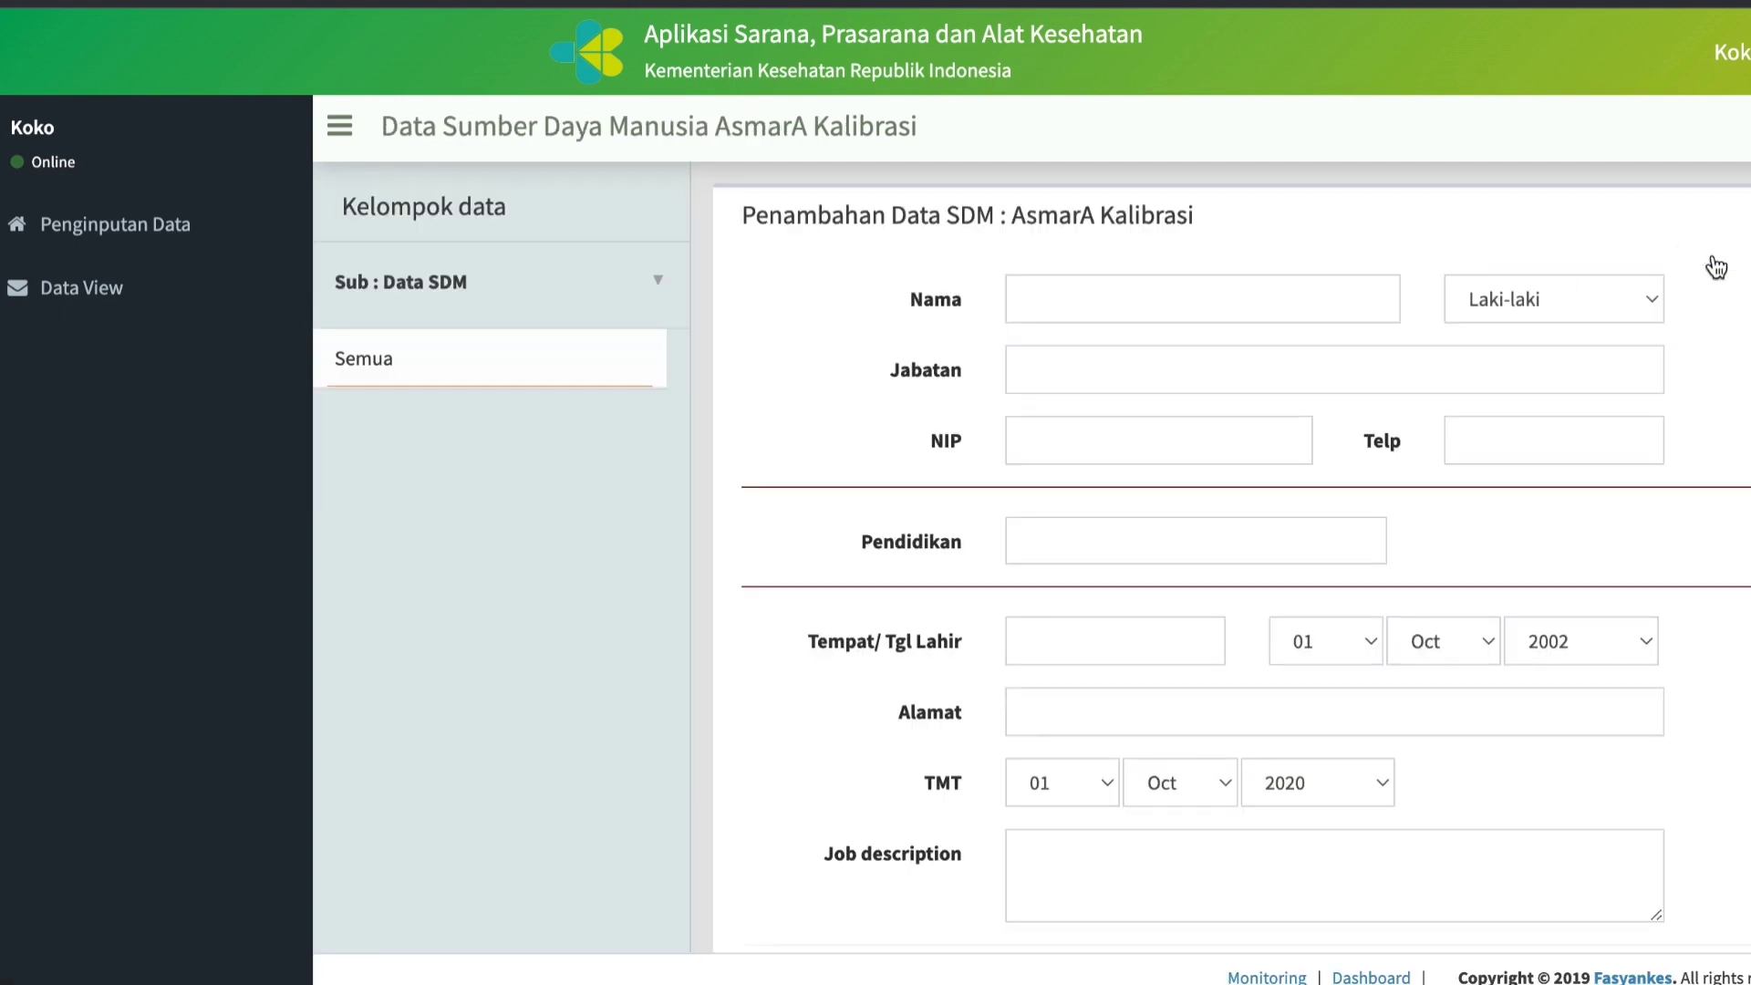
{"action": "left_click", "coordinate": [1149, 294]}
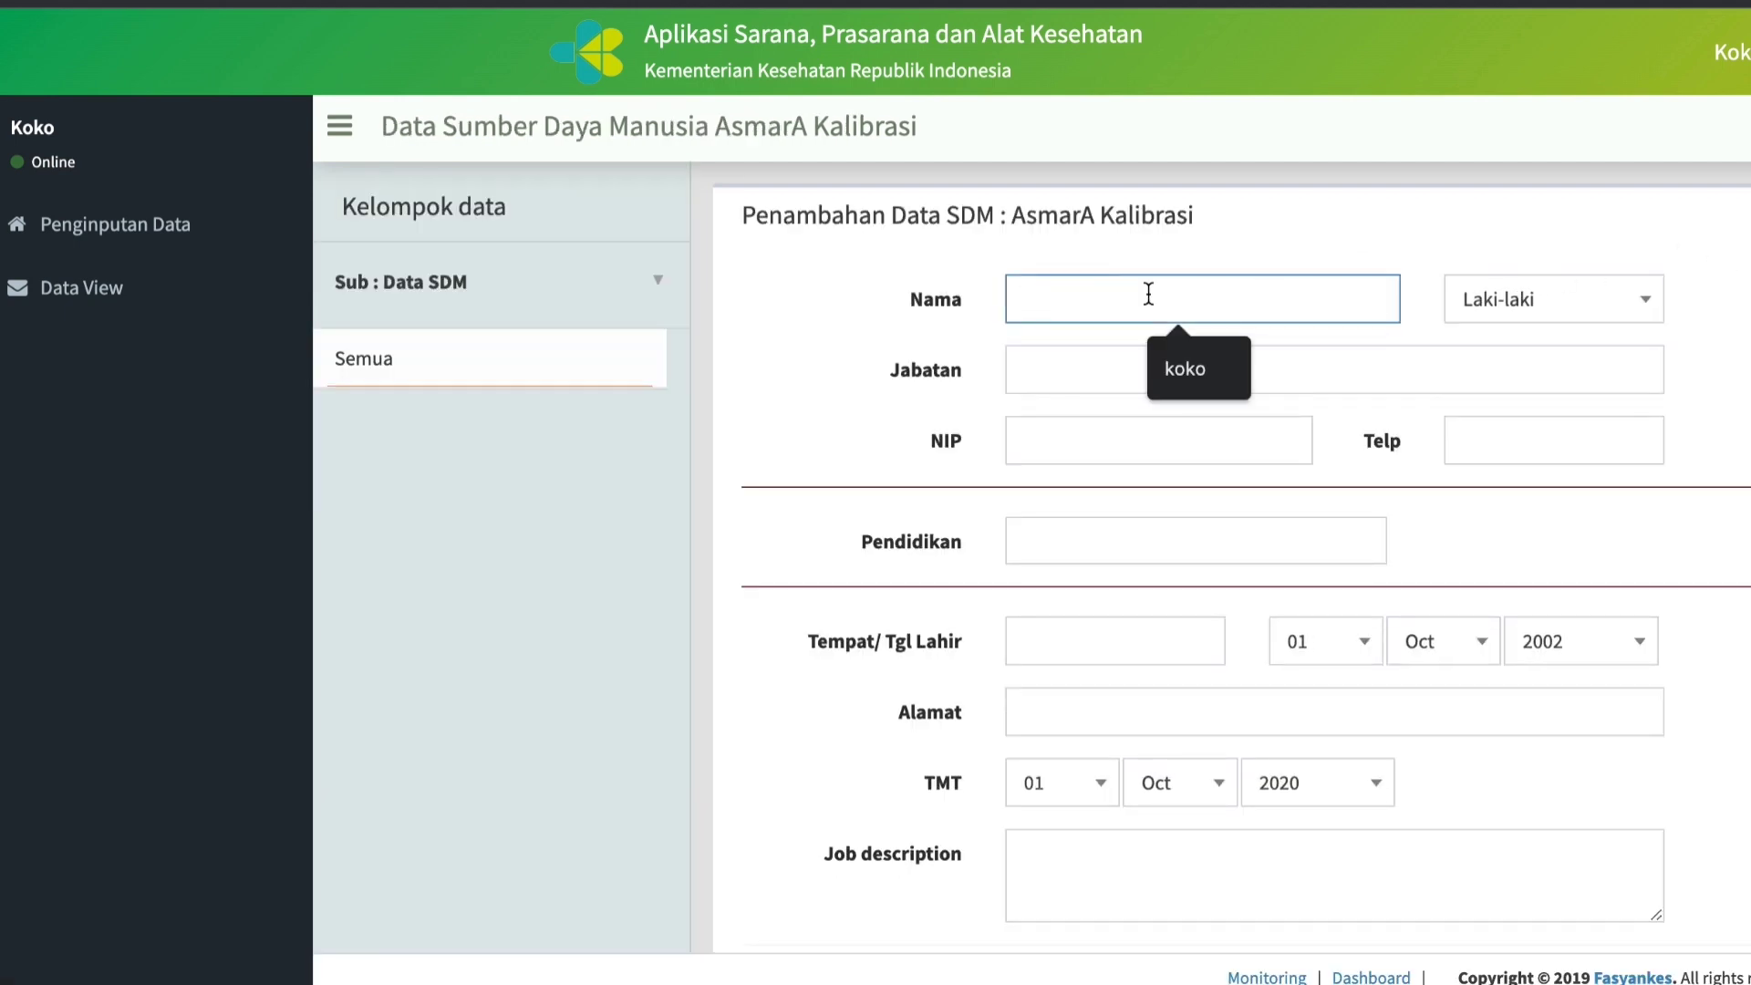
{"action": "type", "text": "Asmara"}
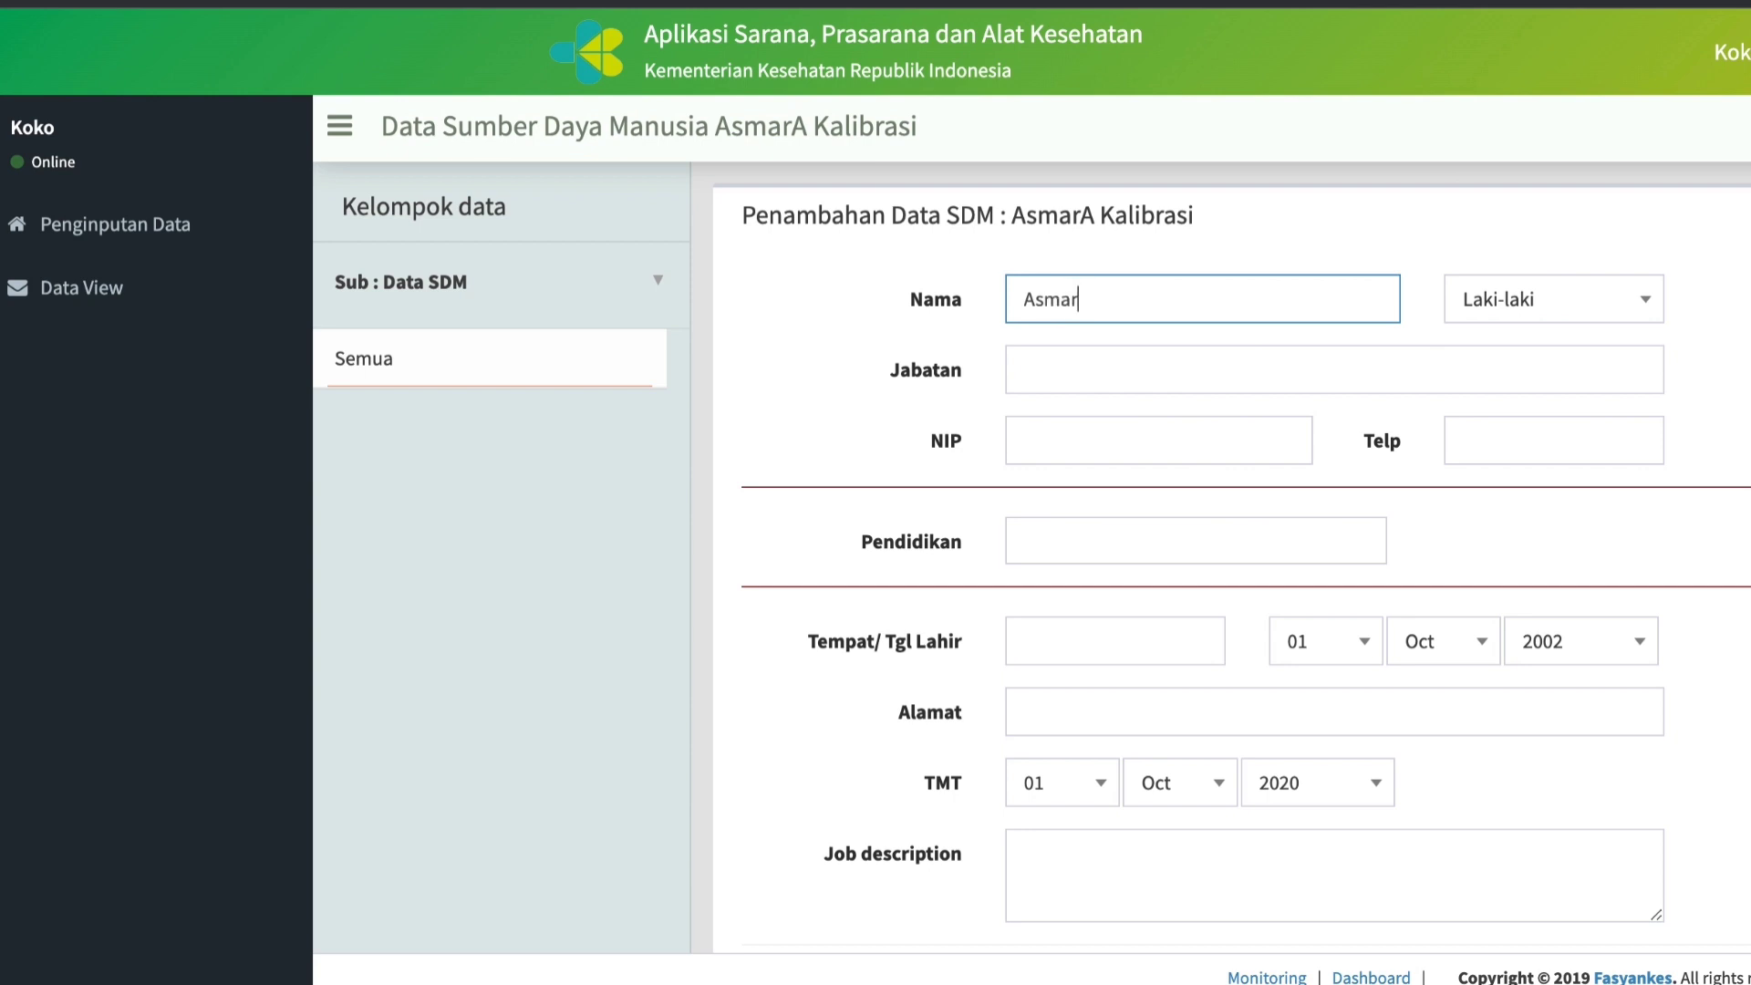
{"action": "left_click", "coordinate": [1651, 313]}
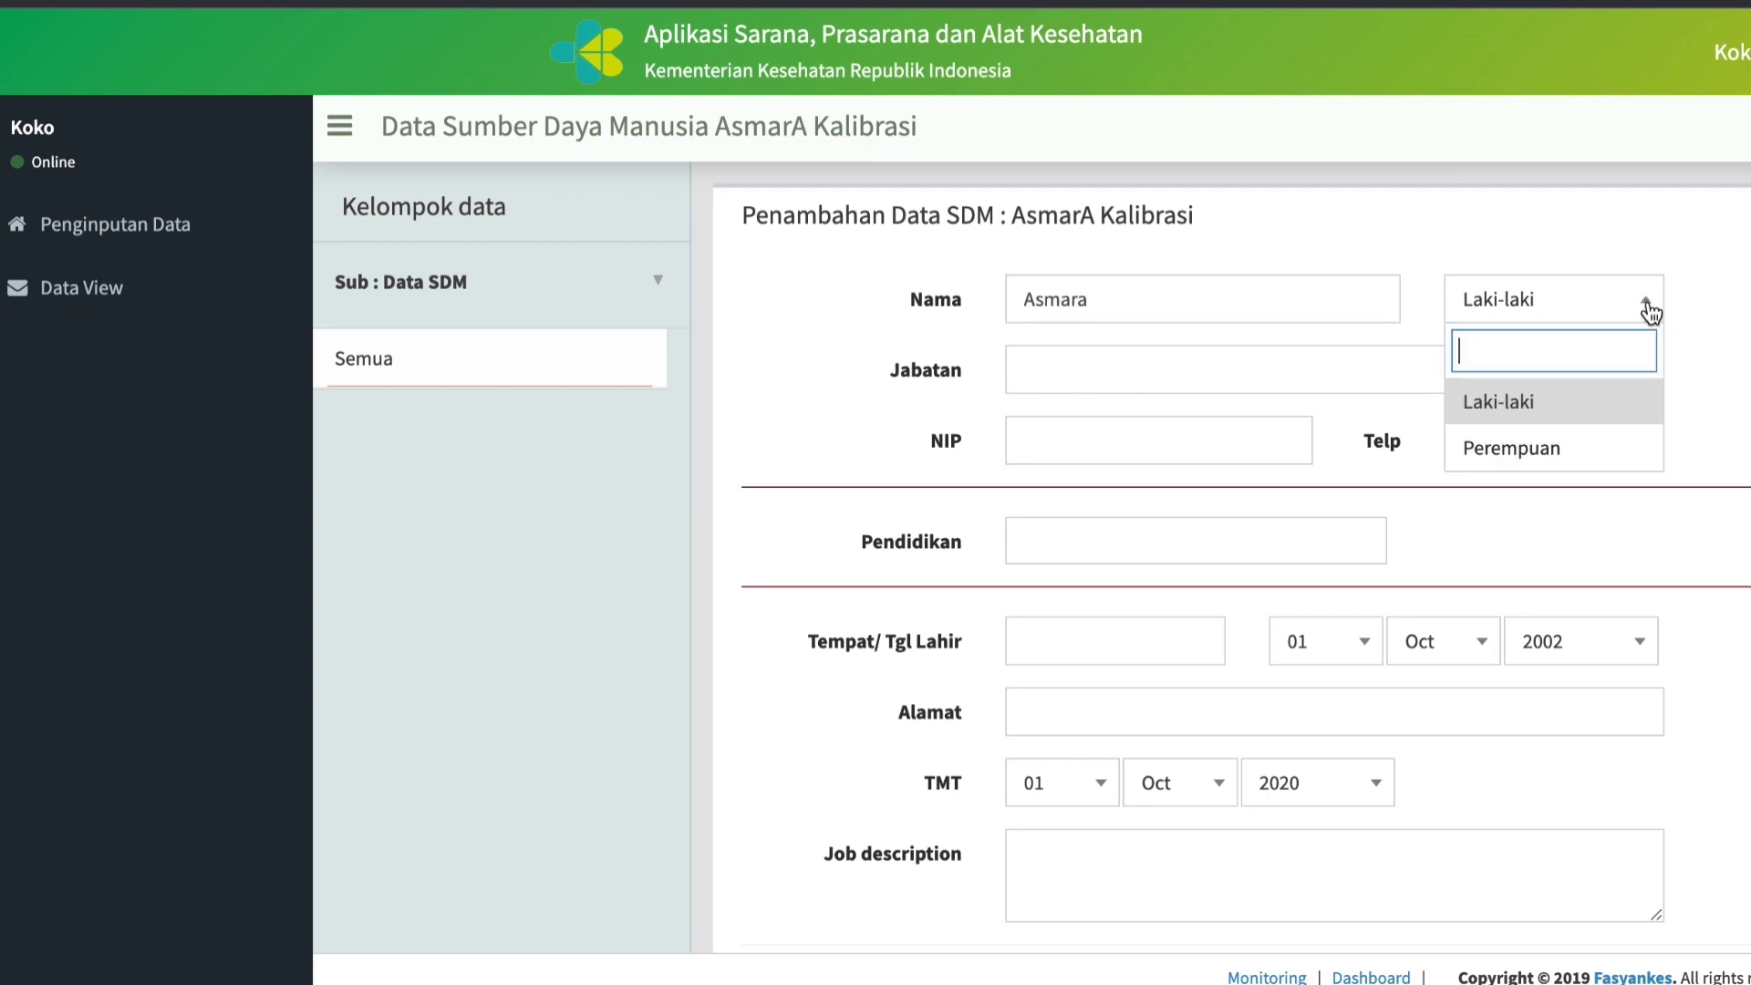
{"action": "left_click", "coordinate": [1499, 411]}
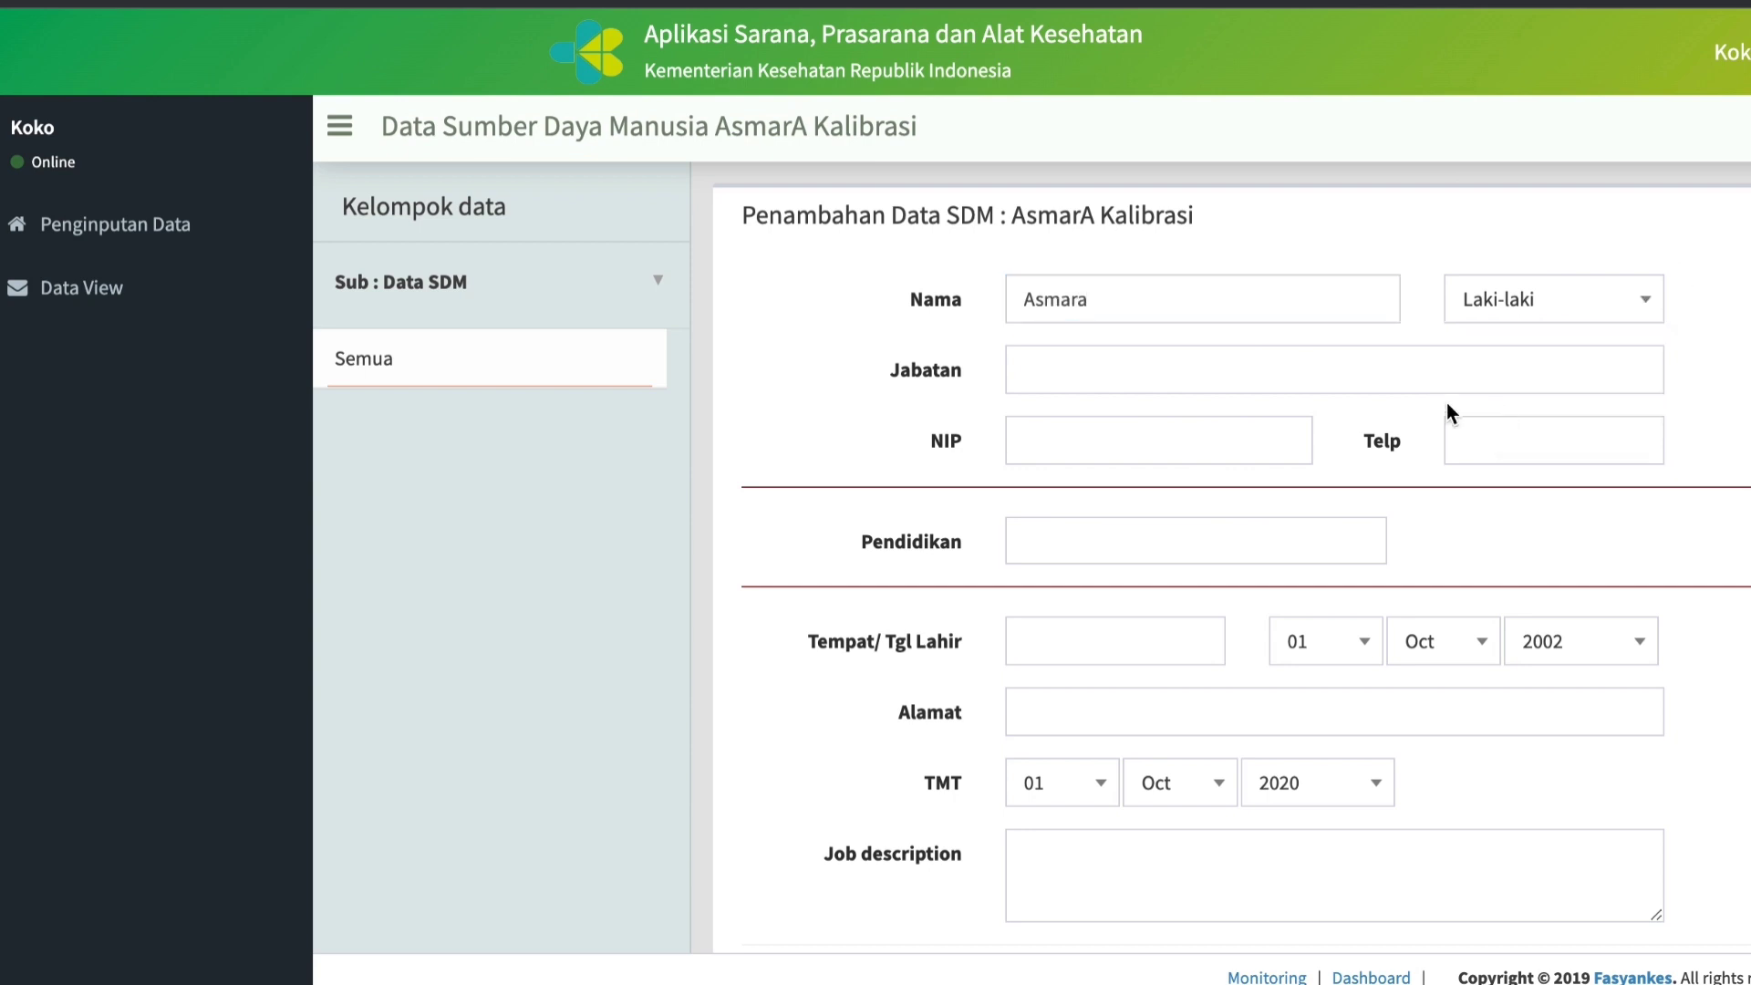
Set the staff member's Jabatan to Teknisi Kalibrasi.
{"action": "left_click", "coordinate": [1128, 369]}
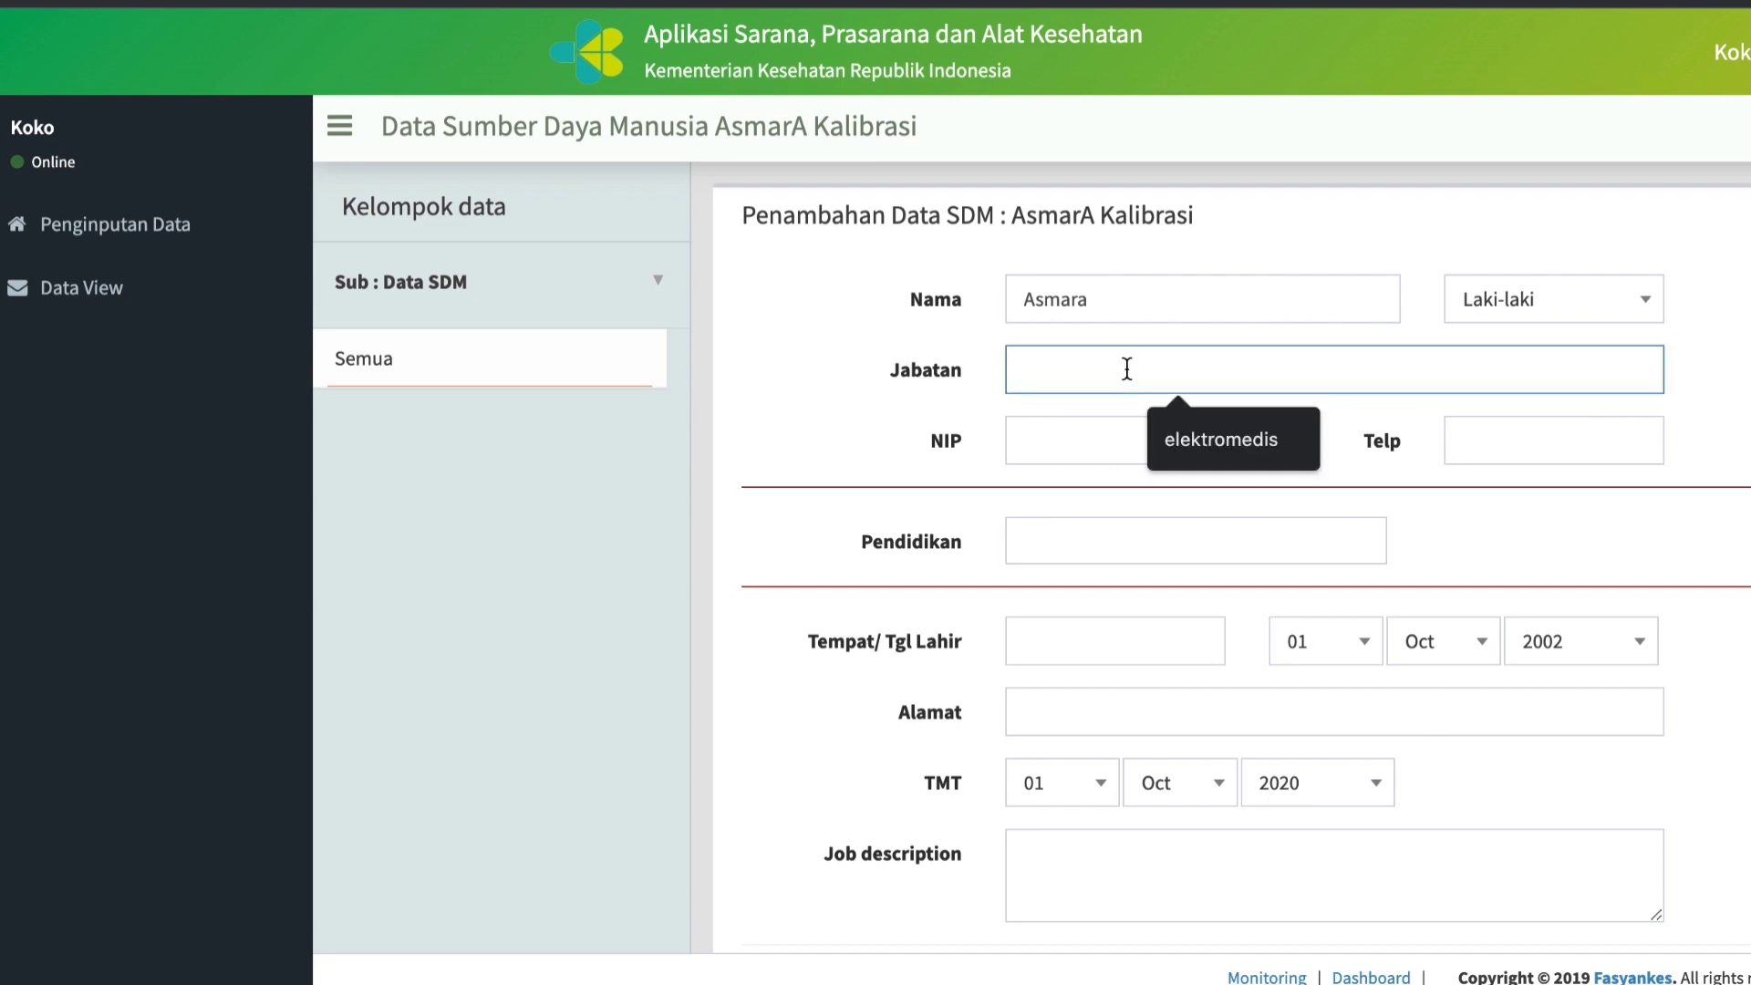
{"action": "type", "text": "Teknsi"}
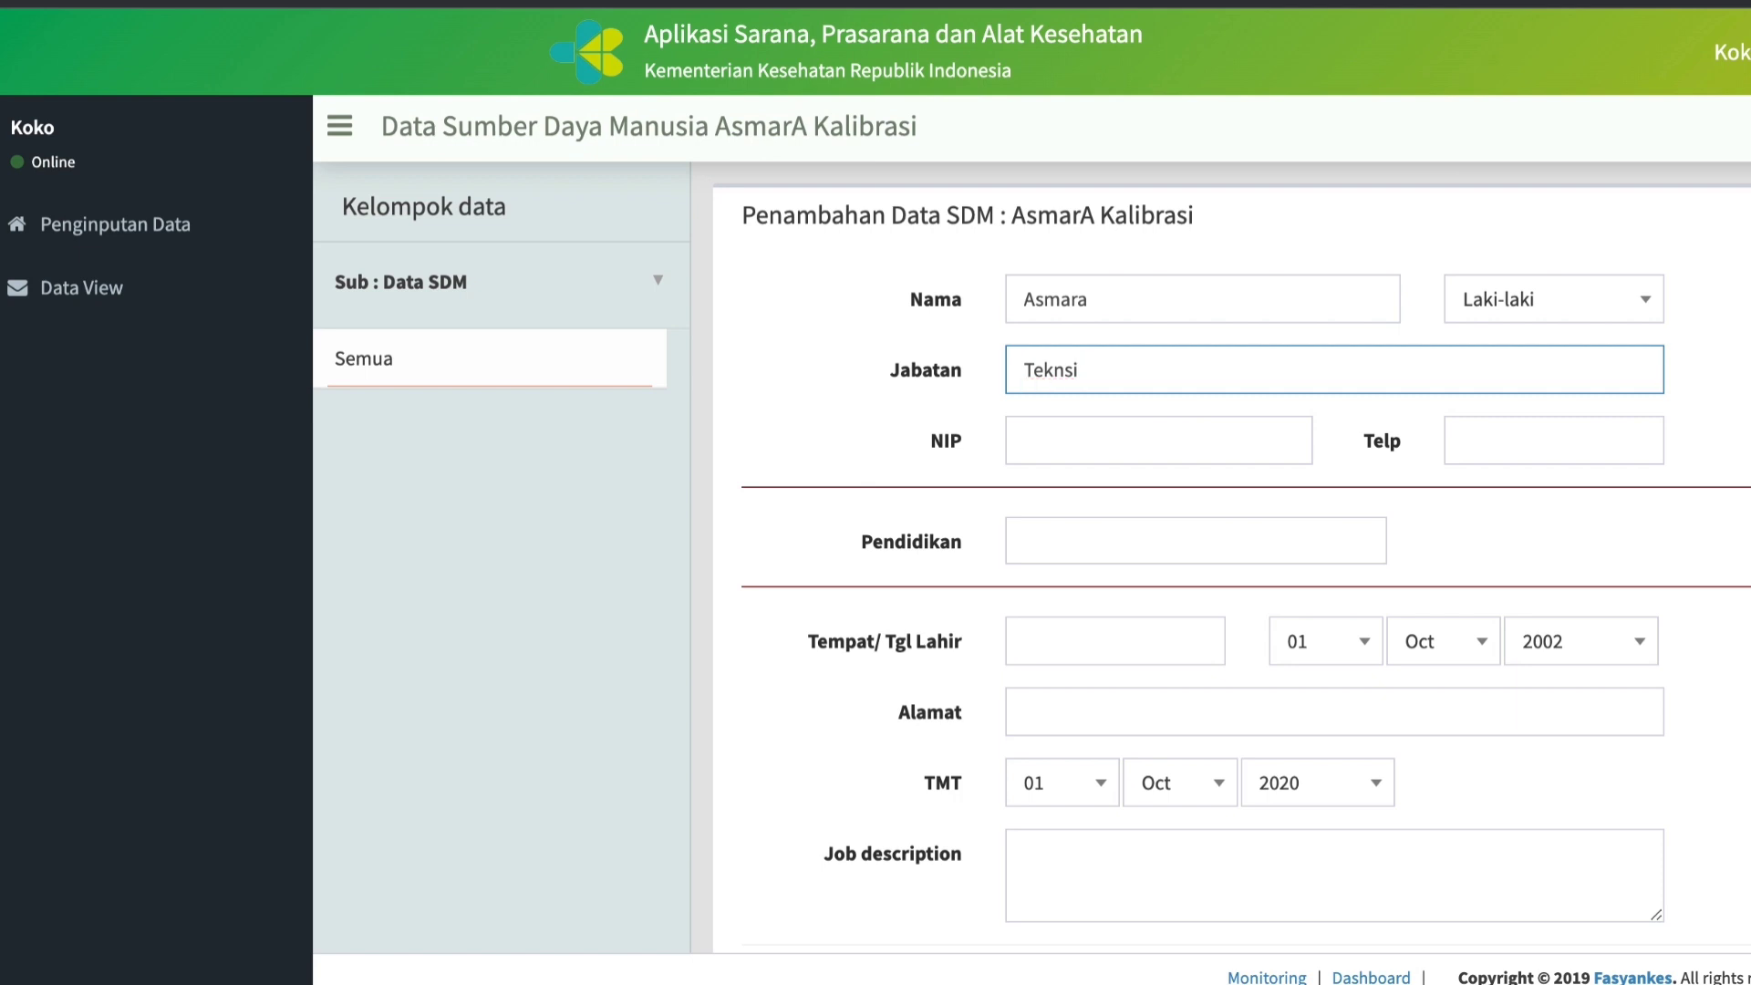
{"action": "key", "text": "BackSpace"}
{"action": "key", "text": "BackSpace"}
{"action": "type", "text": "isi Kalibrasi"}
Fill in the staff member's NIP (employee number) and Telp (phone number).
{"action": "left_click", "coordinate": [1065, 441]}
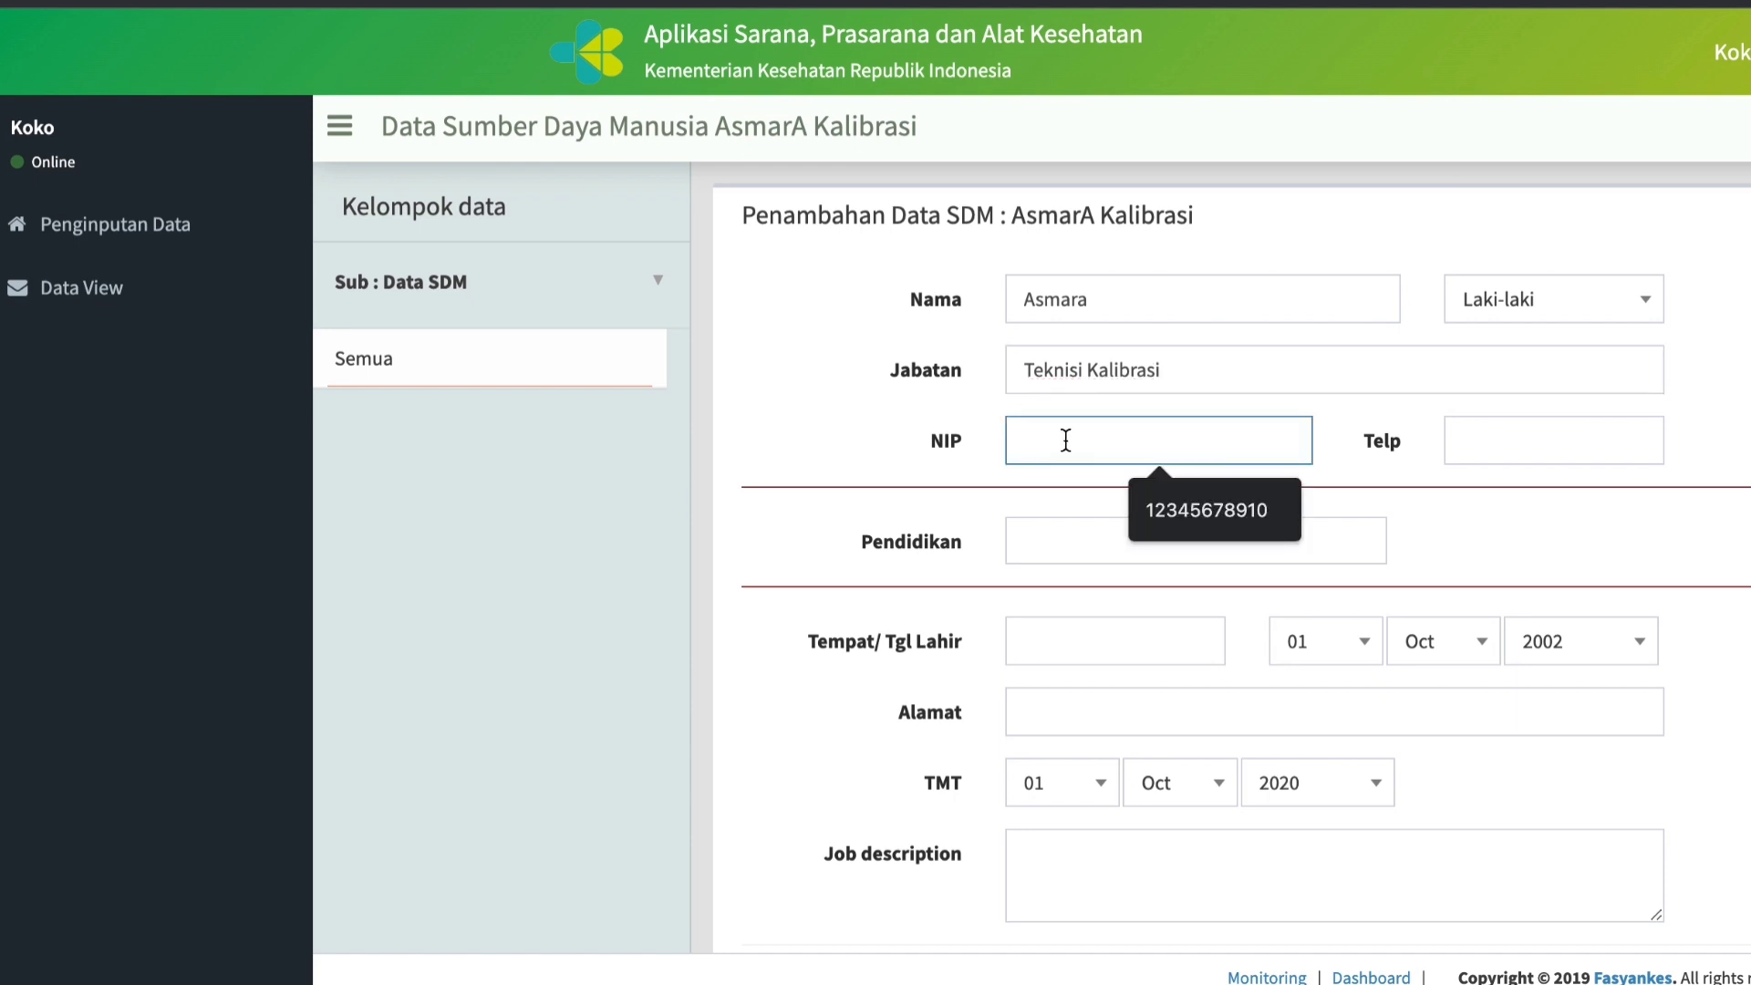
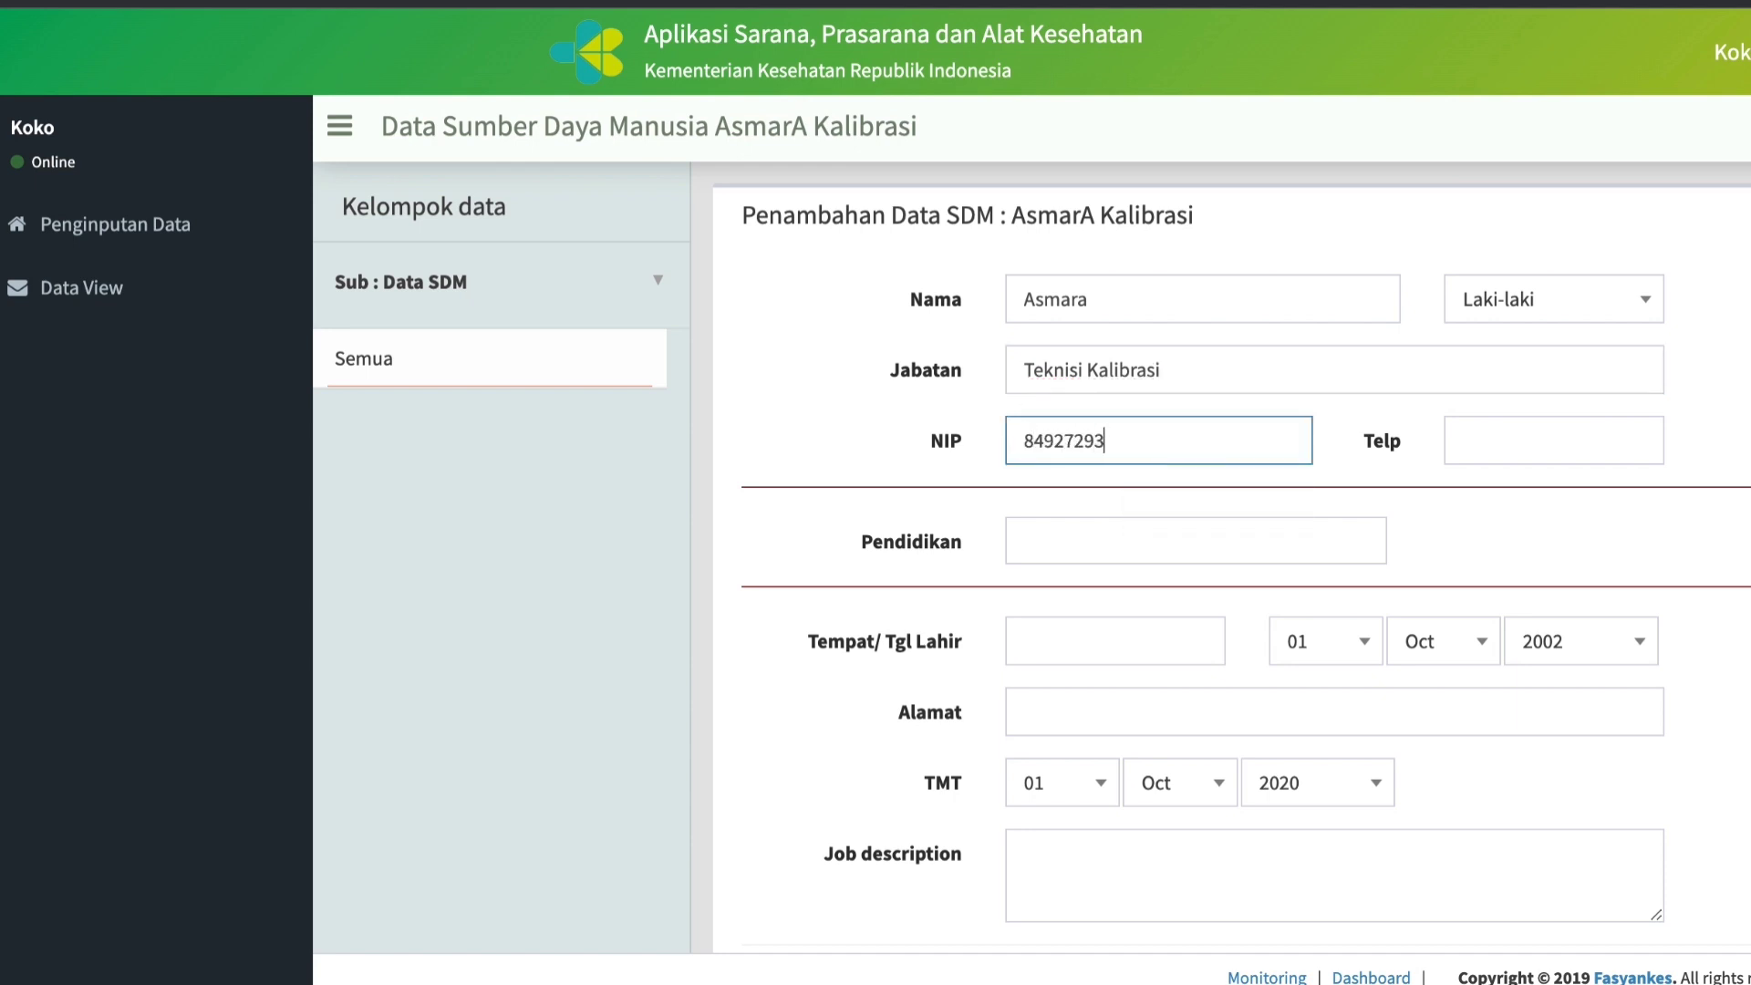
{"action": "left_click", "coordinate": [1510, 445]}
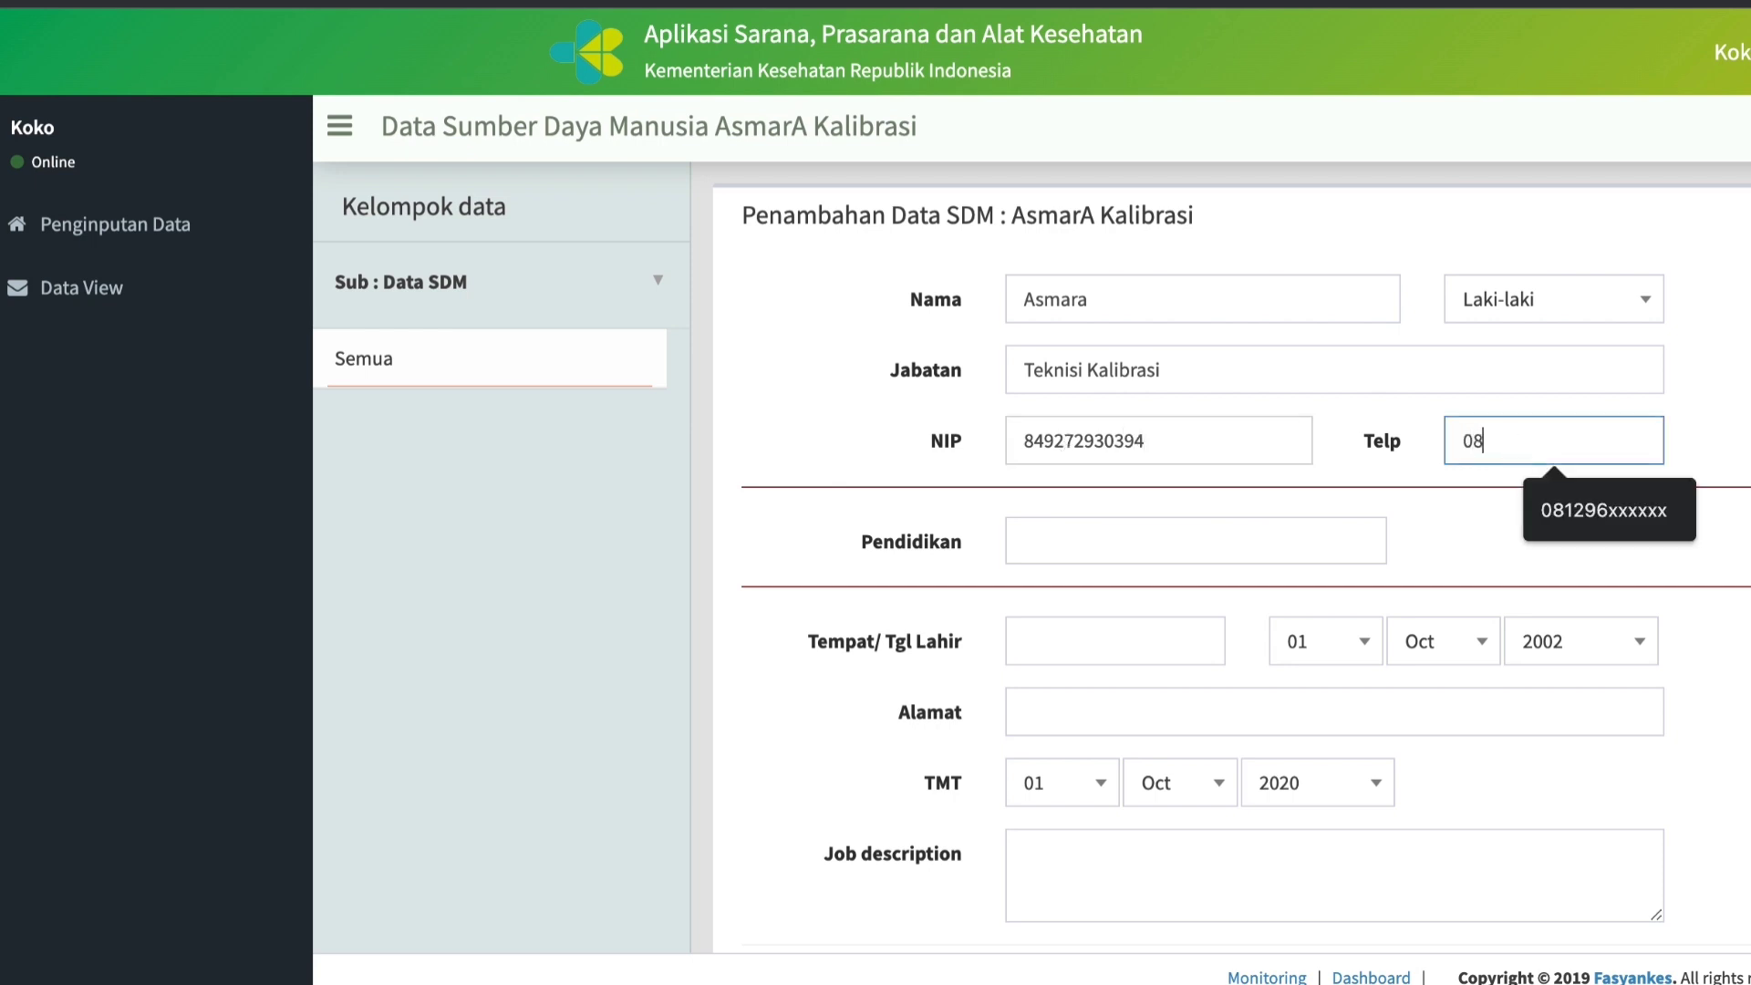
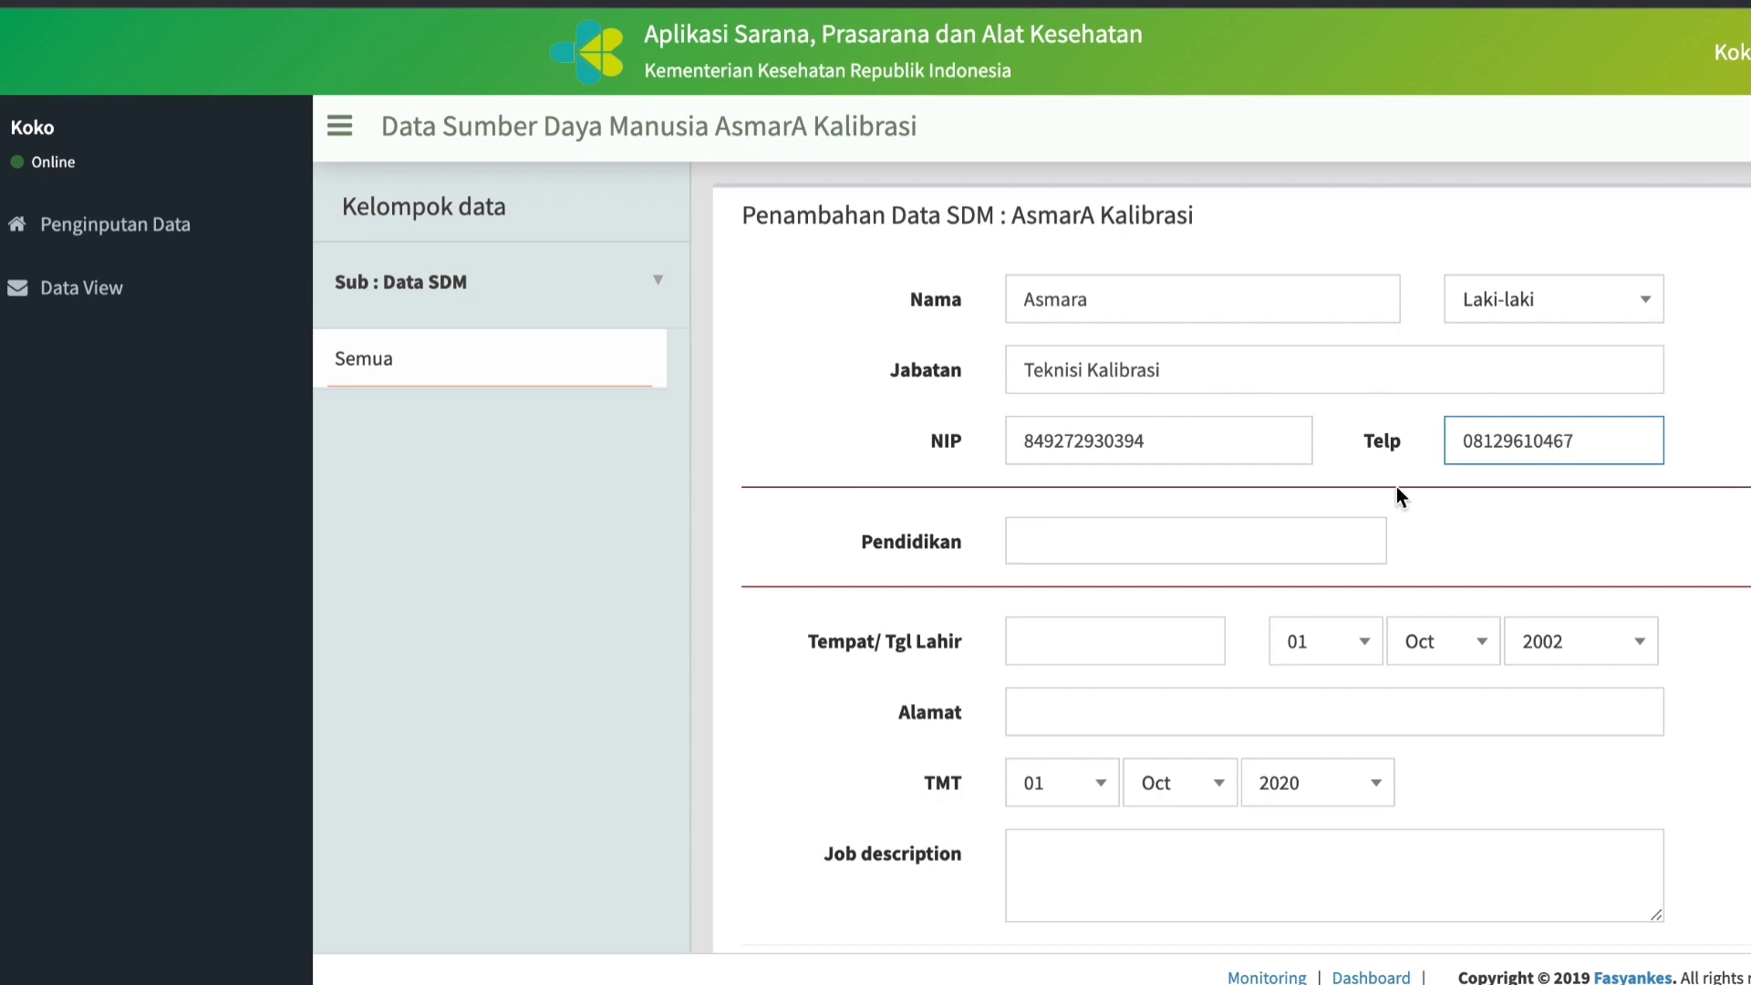
Set the staff member's Pendidikan to D4 : Teknik Elektromedik.
{"action": "left_click", "coordinate": [1167, 544]}
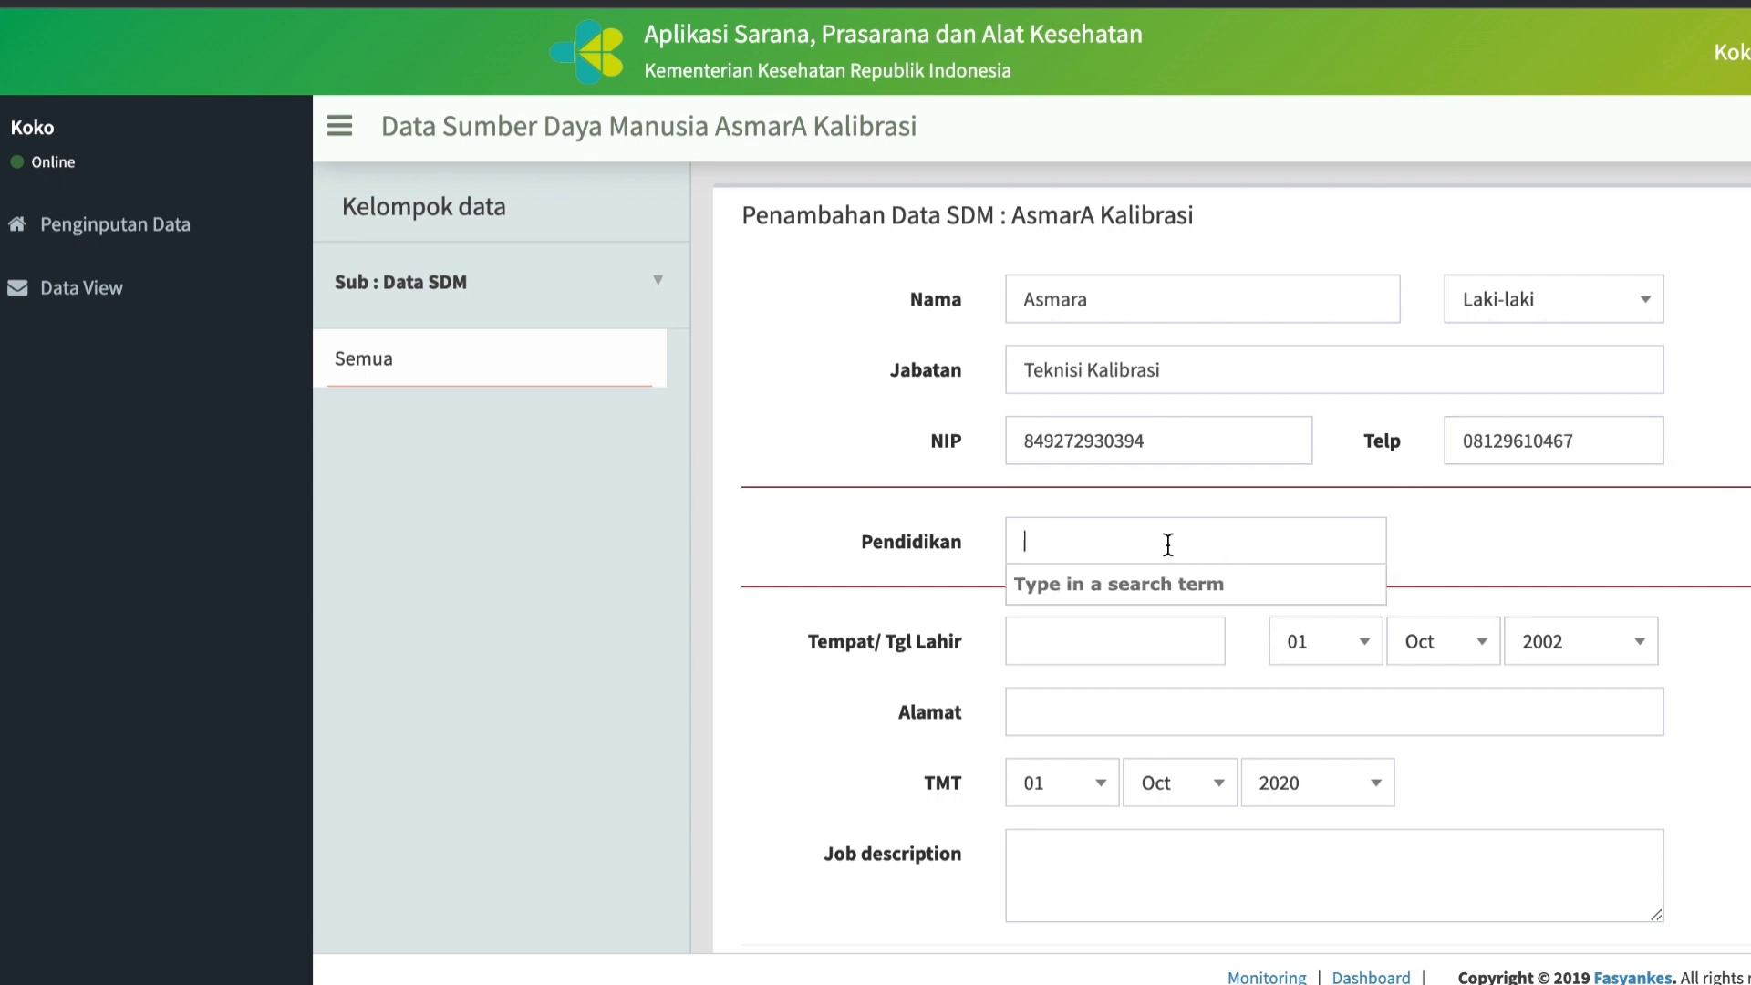
{"action": "type", "text": "ele"}
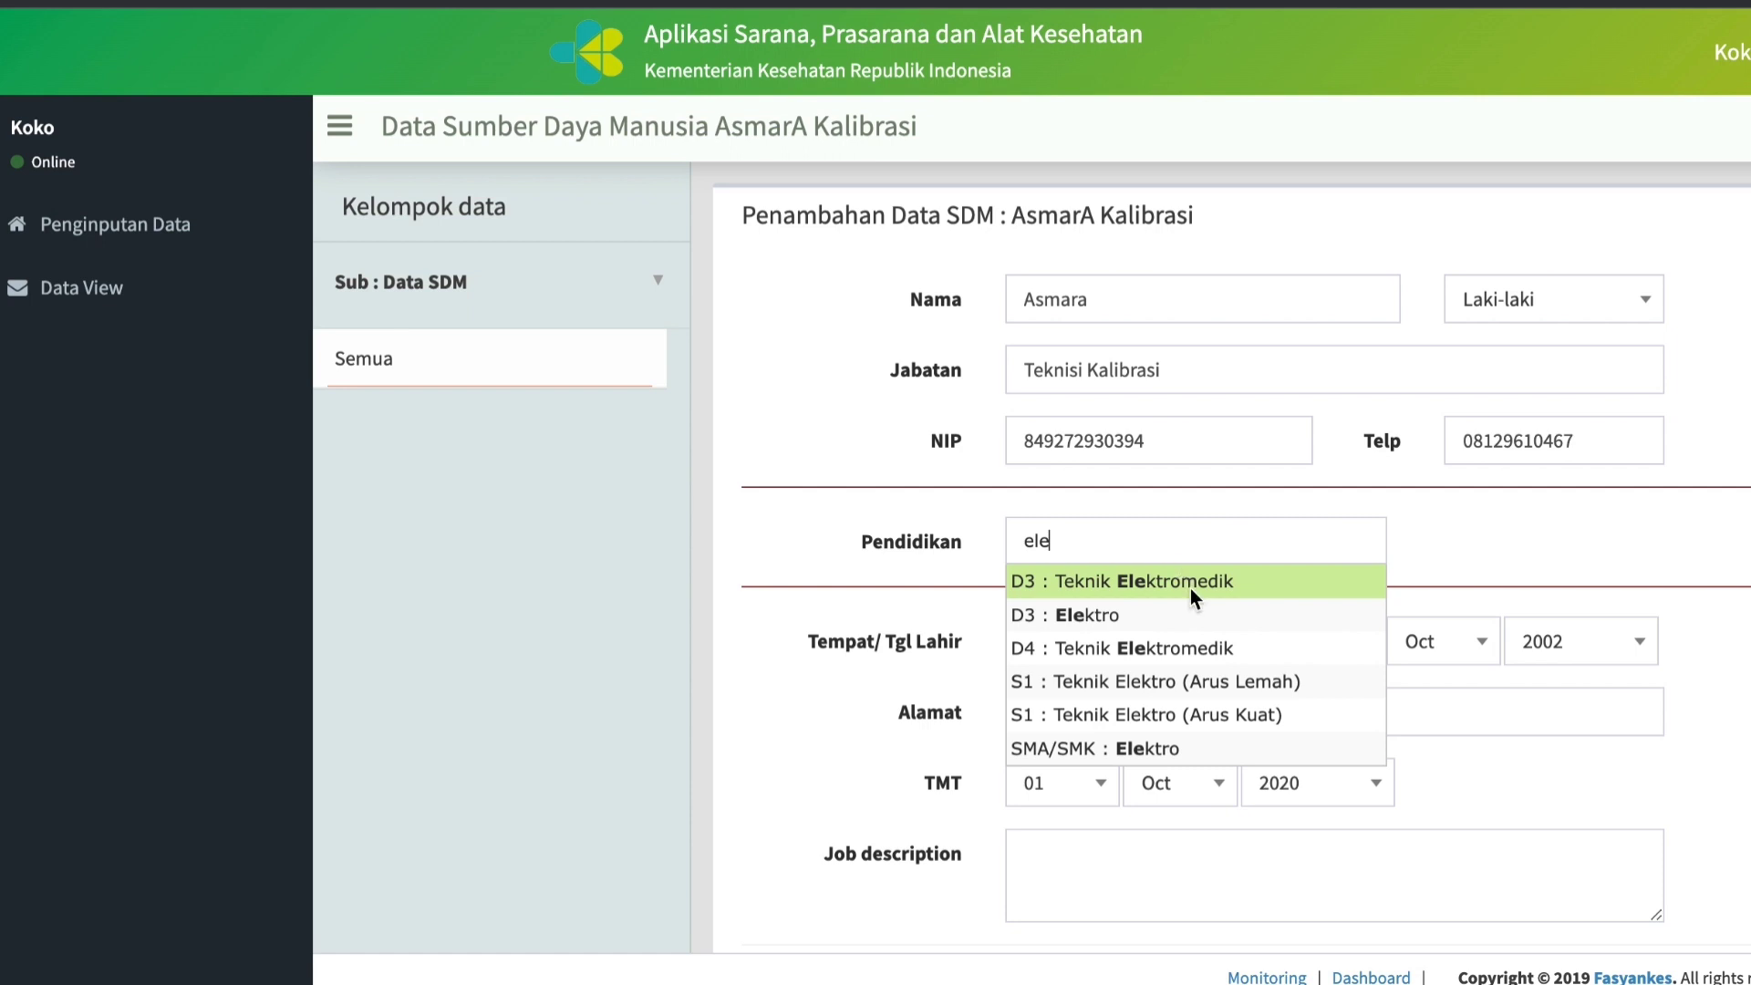
{"action": "left_click", "coordinate": [1168, 649]}
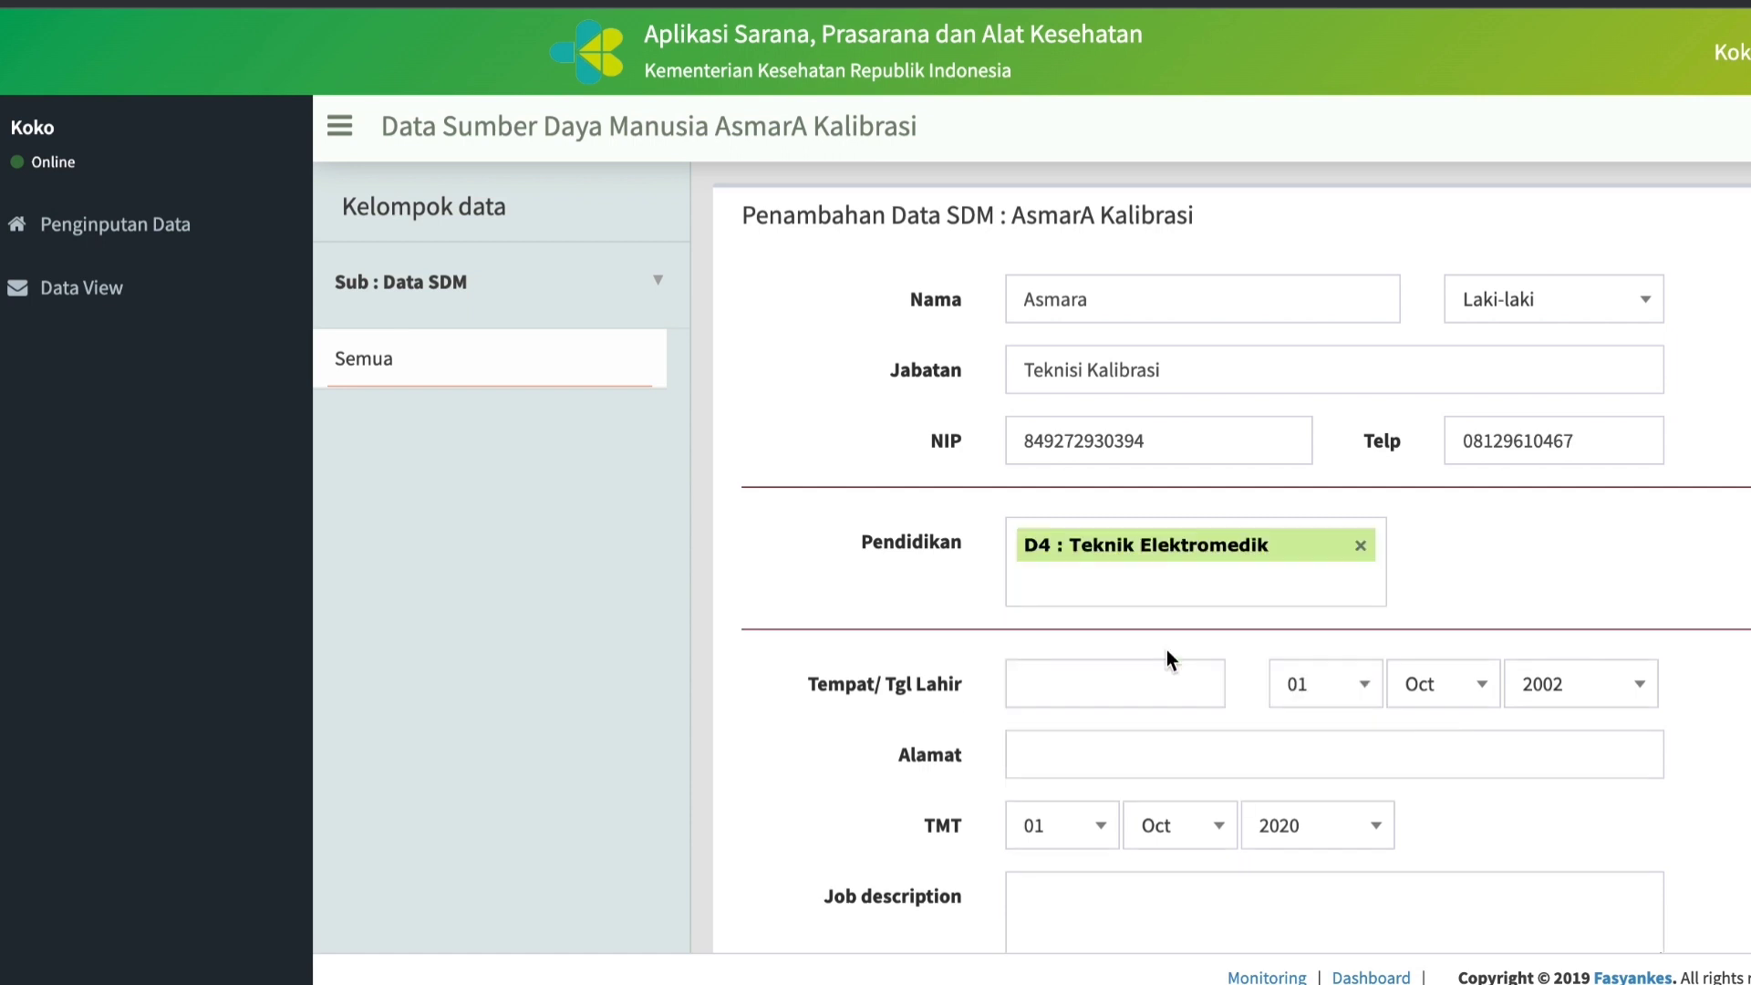
Fill in the staff member's place of birth and date of birth under Tempat/ Tgl Lahir.
{"action": "left_click", "coordinate": [1045, 679]}
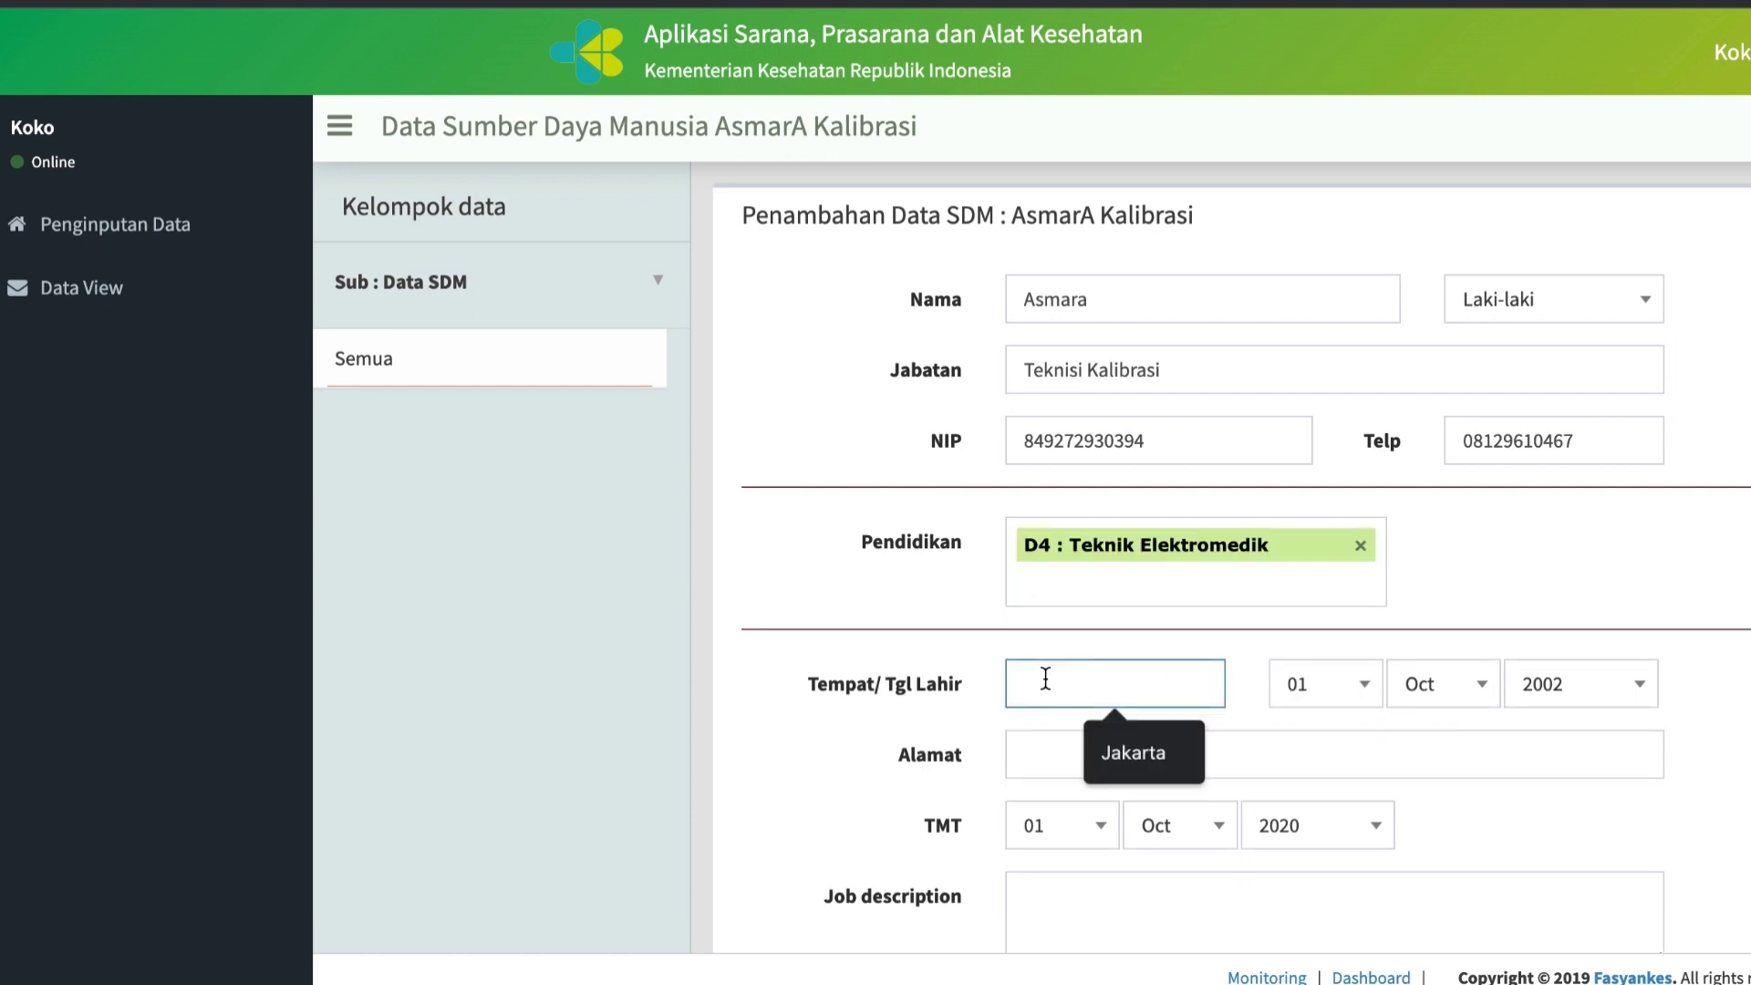
{"action": "type", "text": "Jakarta"}
{"action": "left_click", "coordinate": [1136, 753]}
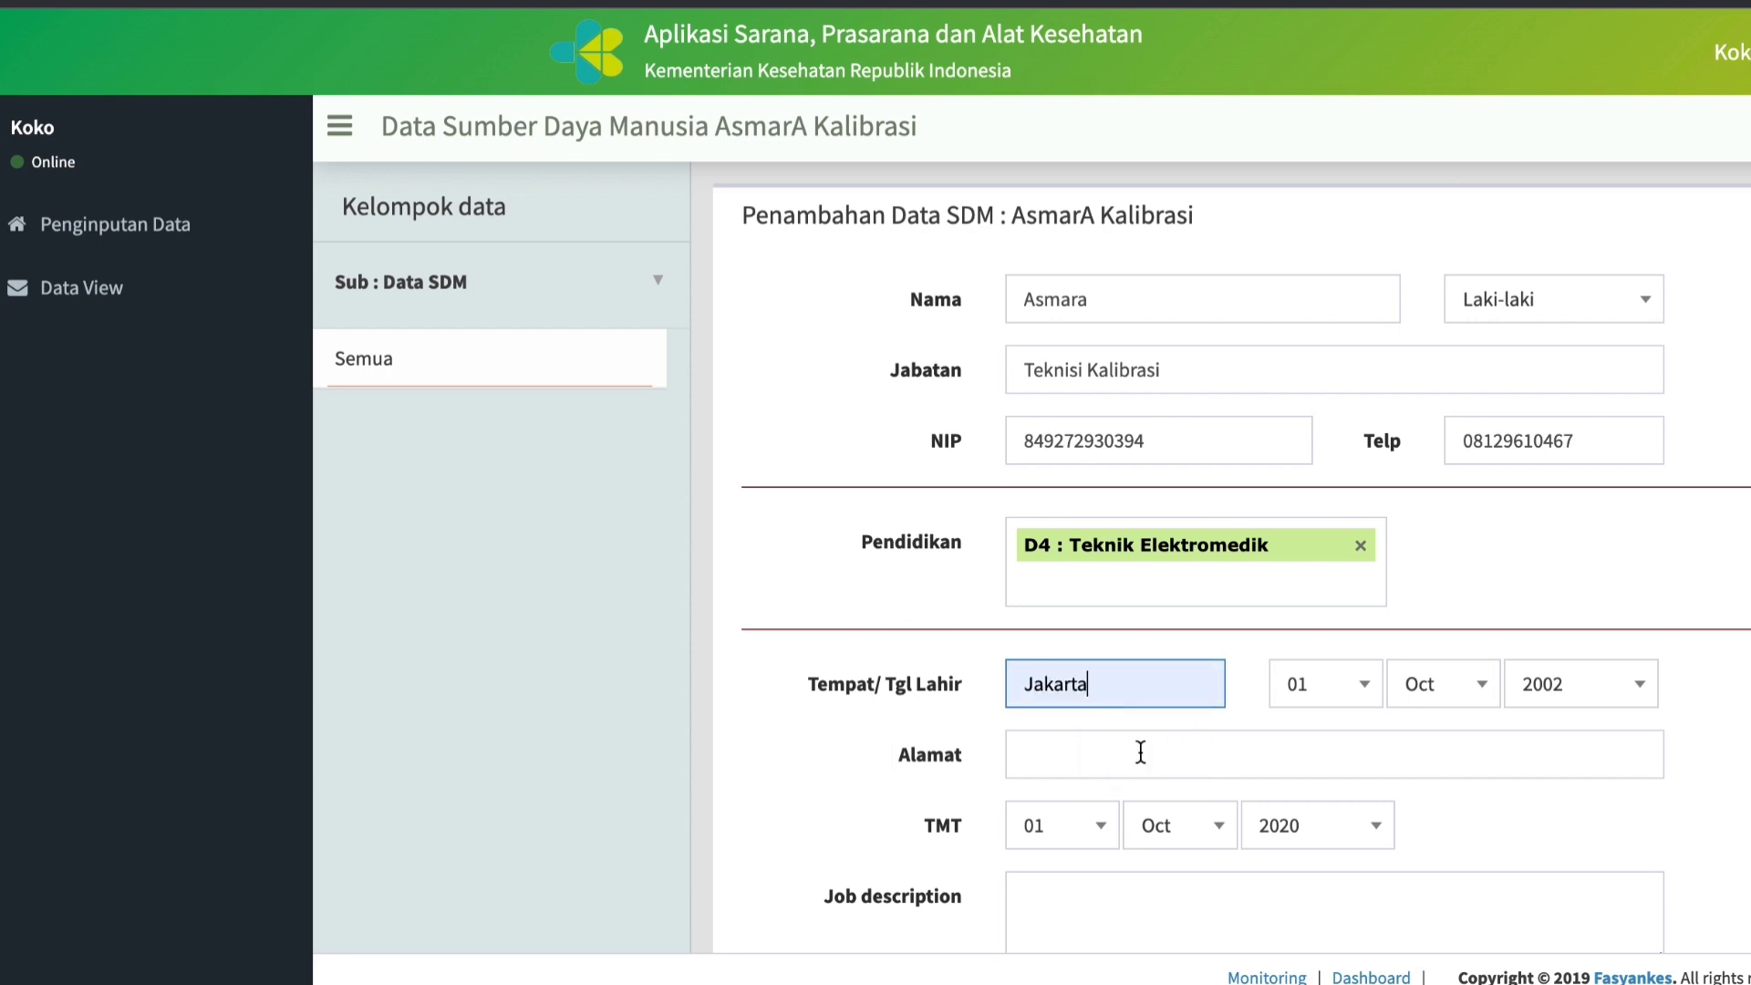
{"action": "left_click", "coordinate": [1373, 693]}
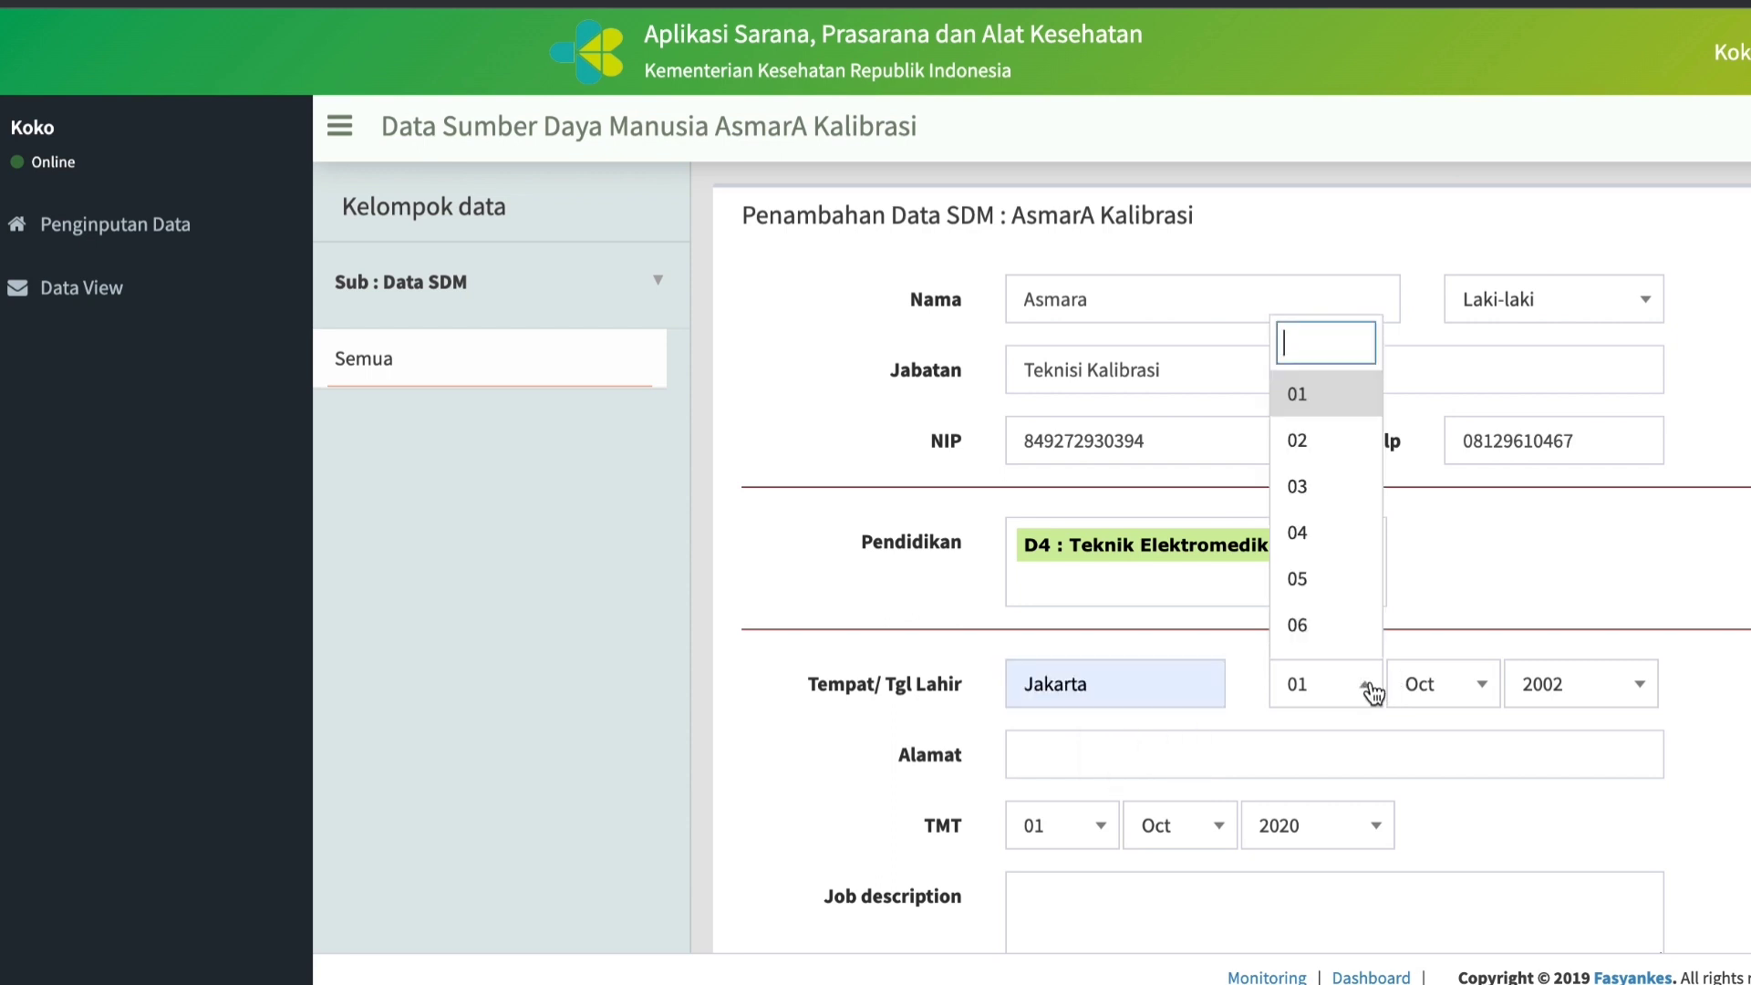
{"action": "left_click", "coordinate": [1327, 531]}
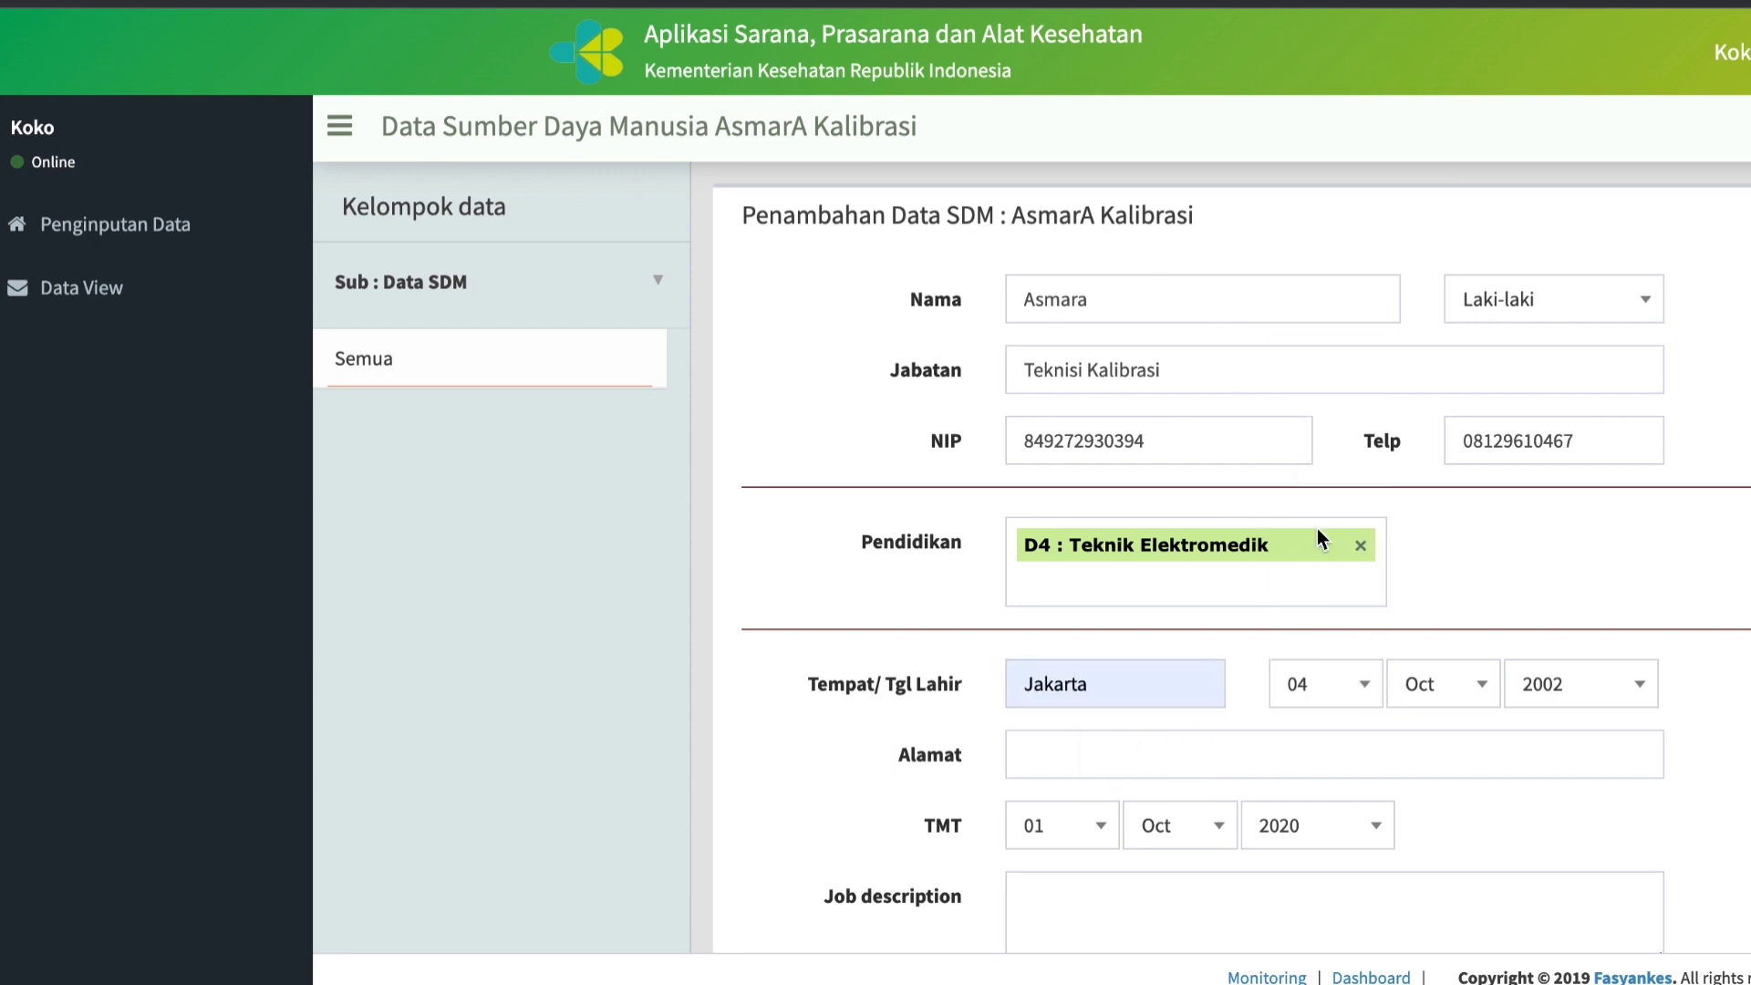
{"action": "left_click", "coordinate": [1486, 684]}
{"action": "left_click", "coordinate": [1436, 453]}
{"action": "left_click", "coordinate": [1638, 692]}
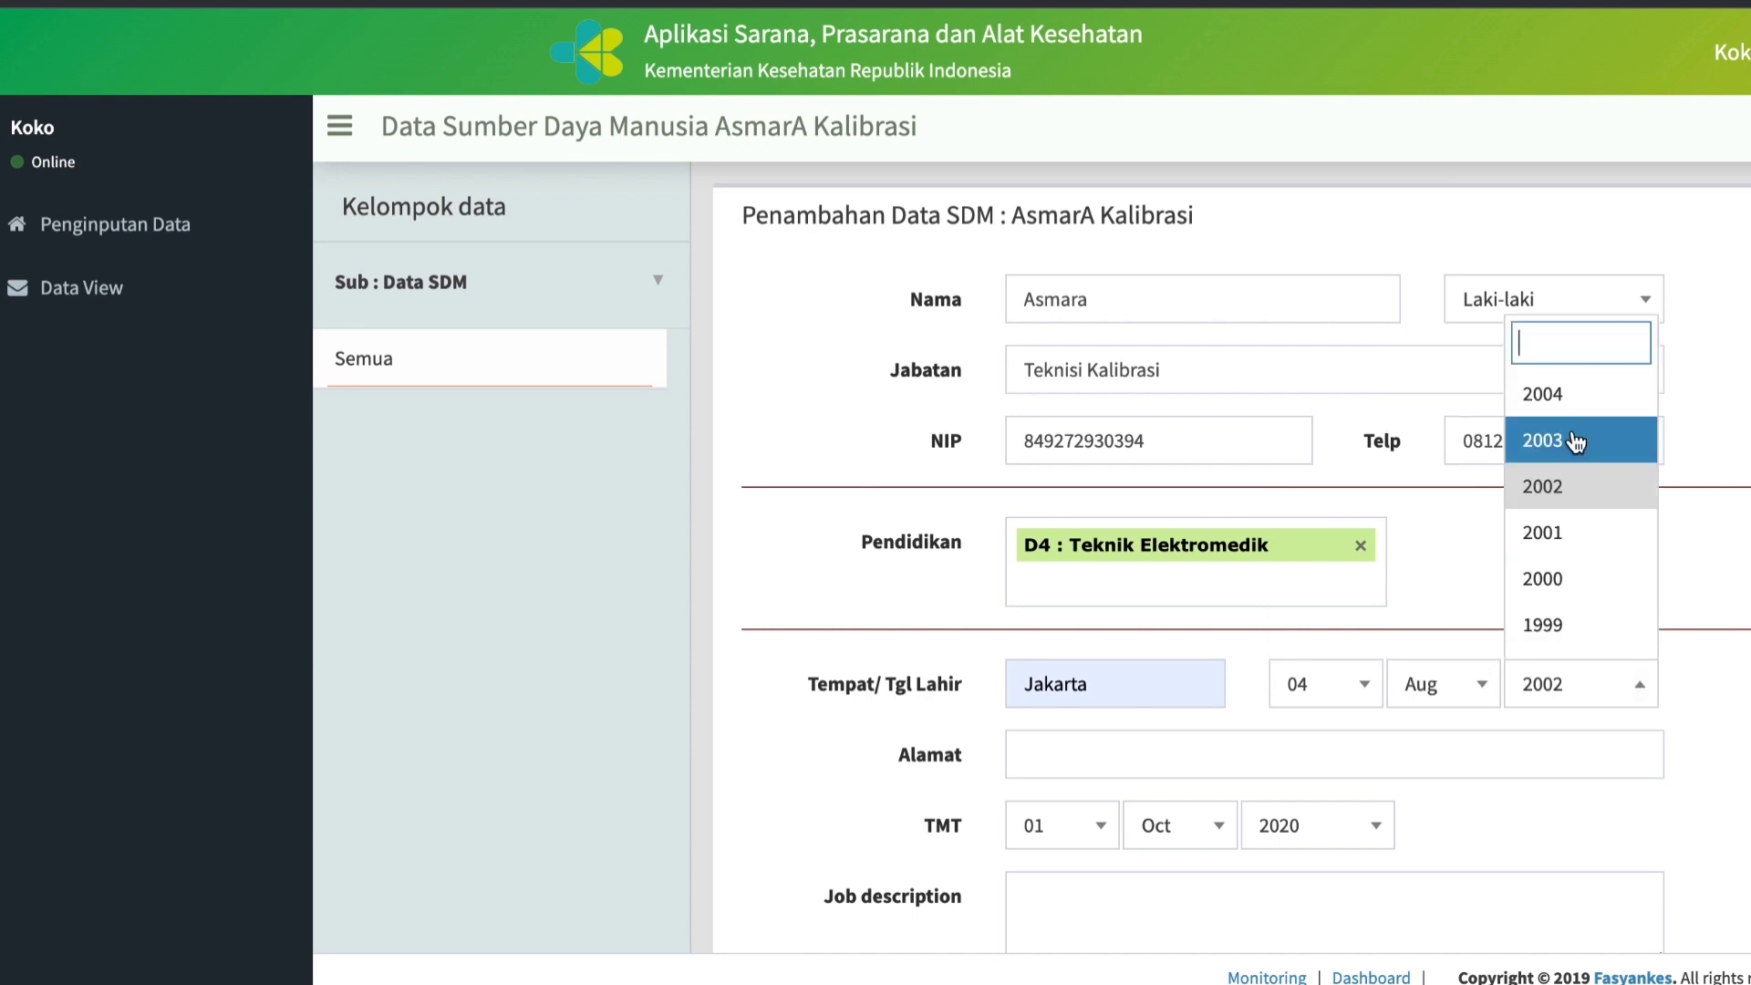
{"action": "scroll", "coordinate": [1576, 444], "scroll_direction": "up", "scroll_amount": 6}
{"action": "scroll", "coordinate": [1577, 444], "scroll_direction": "down", "scroll_amount": 5}
{"action": "scroll", "coordinate": [1576, 444], "scroll_direction": "down", "scroll_amount": 4}
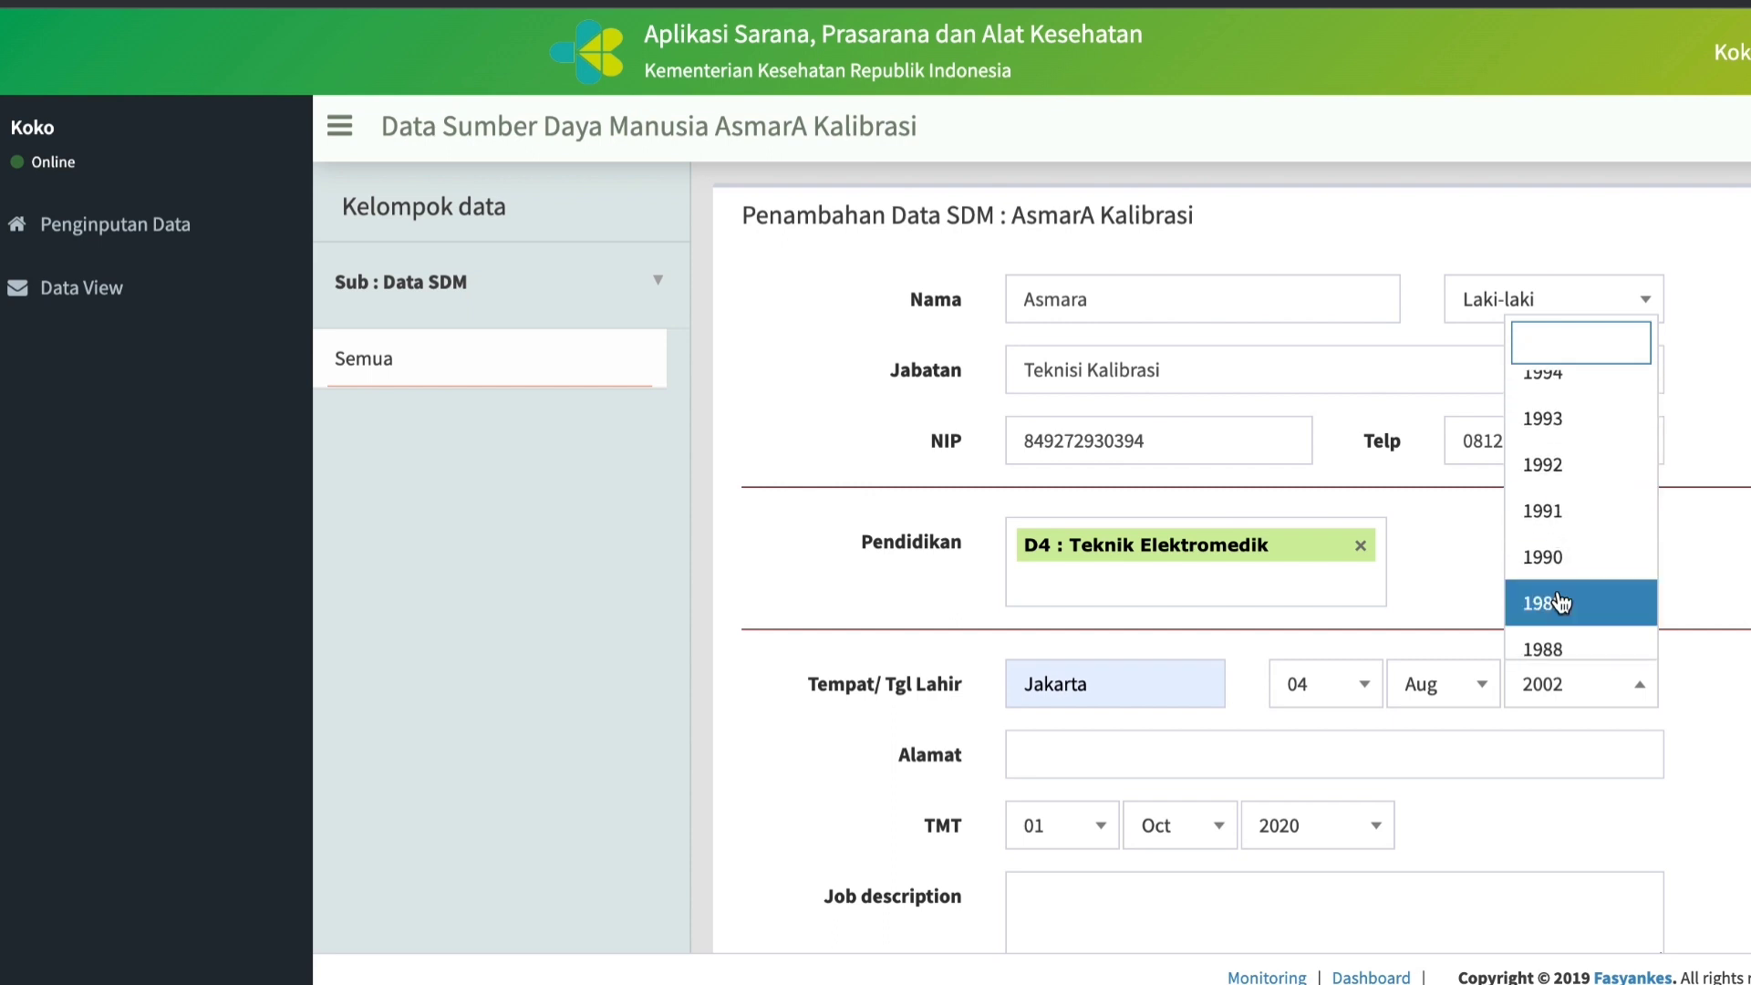
{"action": "left_click", "coordinate": [1563, 561]}
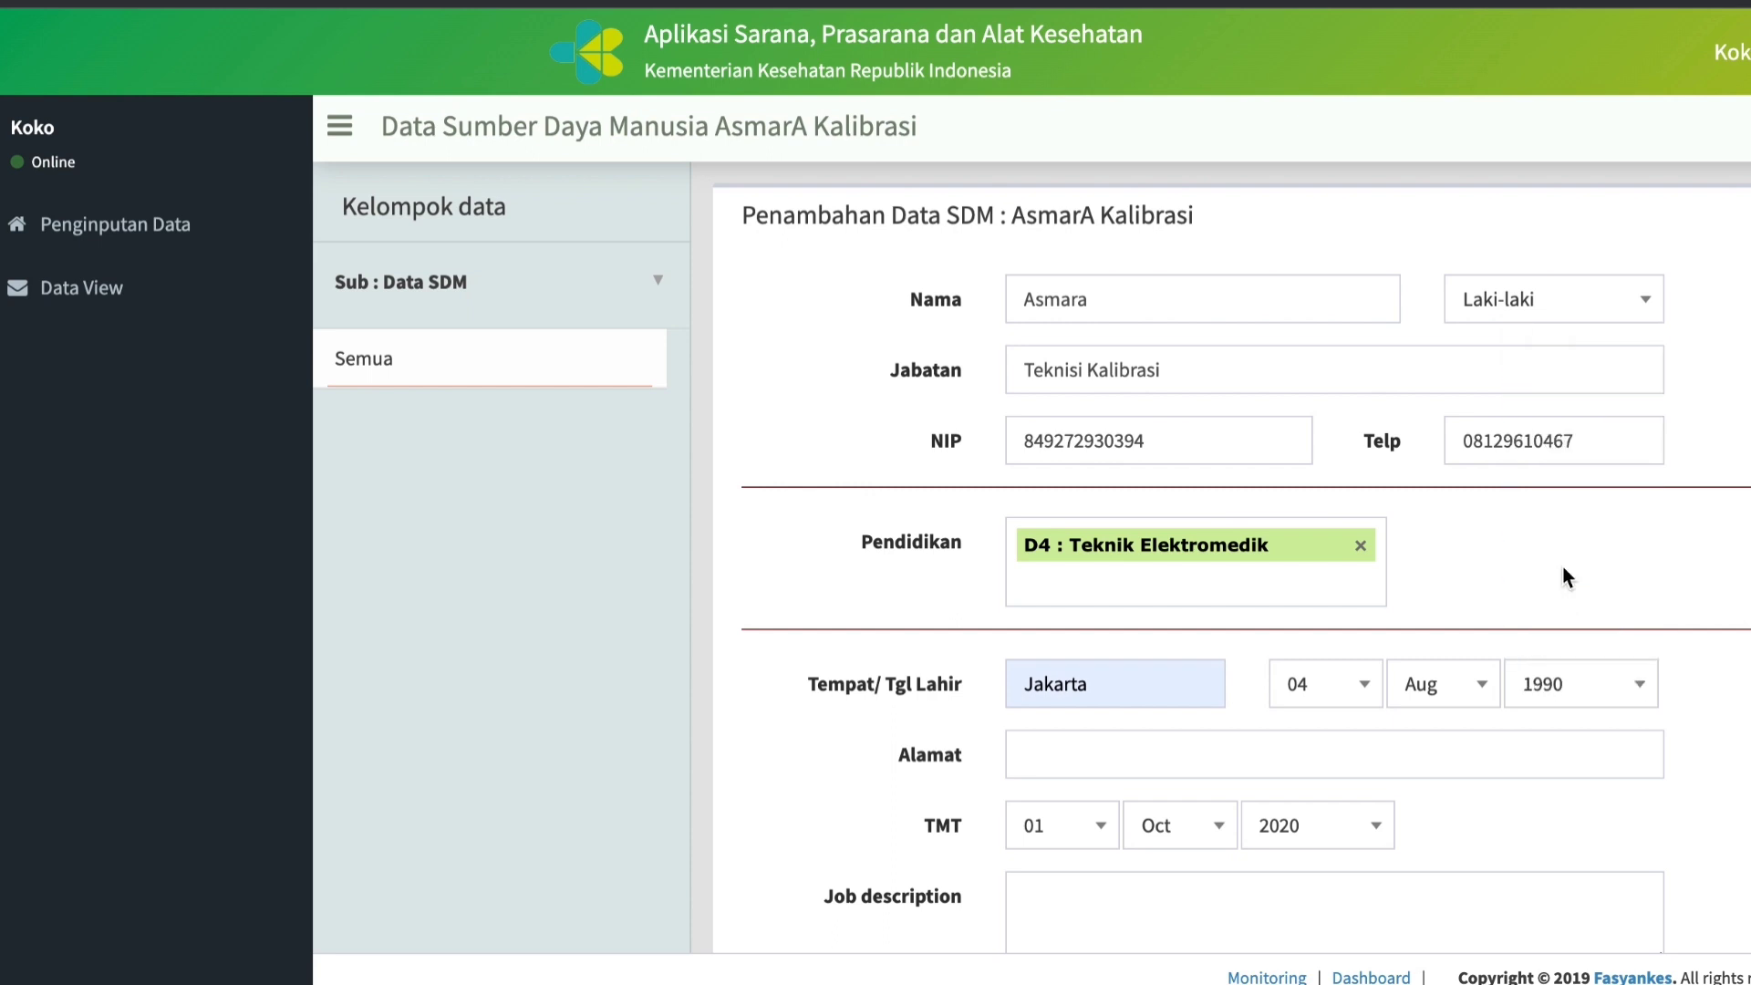
Enter the staff member's address in the Alamat field.
{"action": "left_click", "coordinate": [1082, 762]}
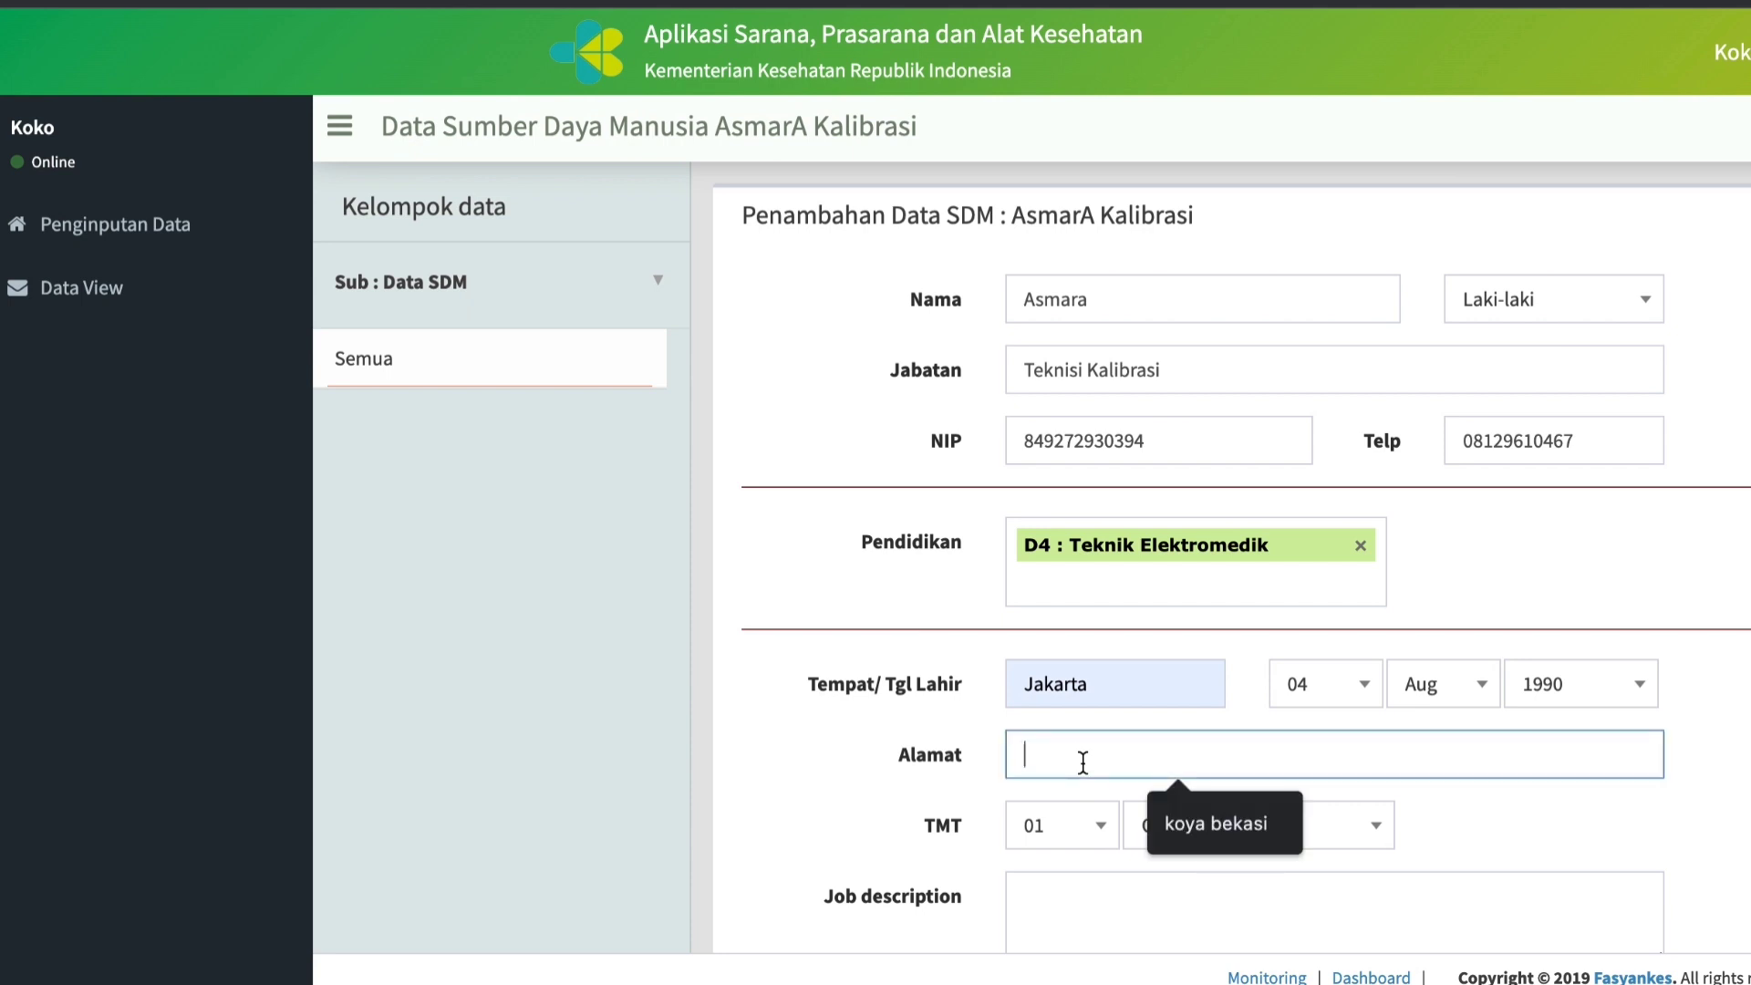
{"action": "type", "text": "Summareco"}
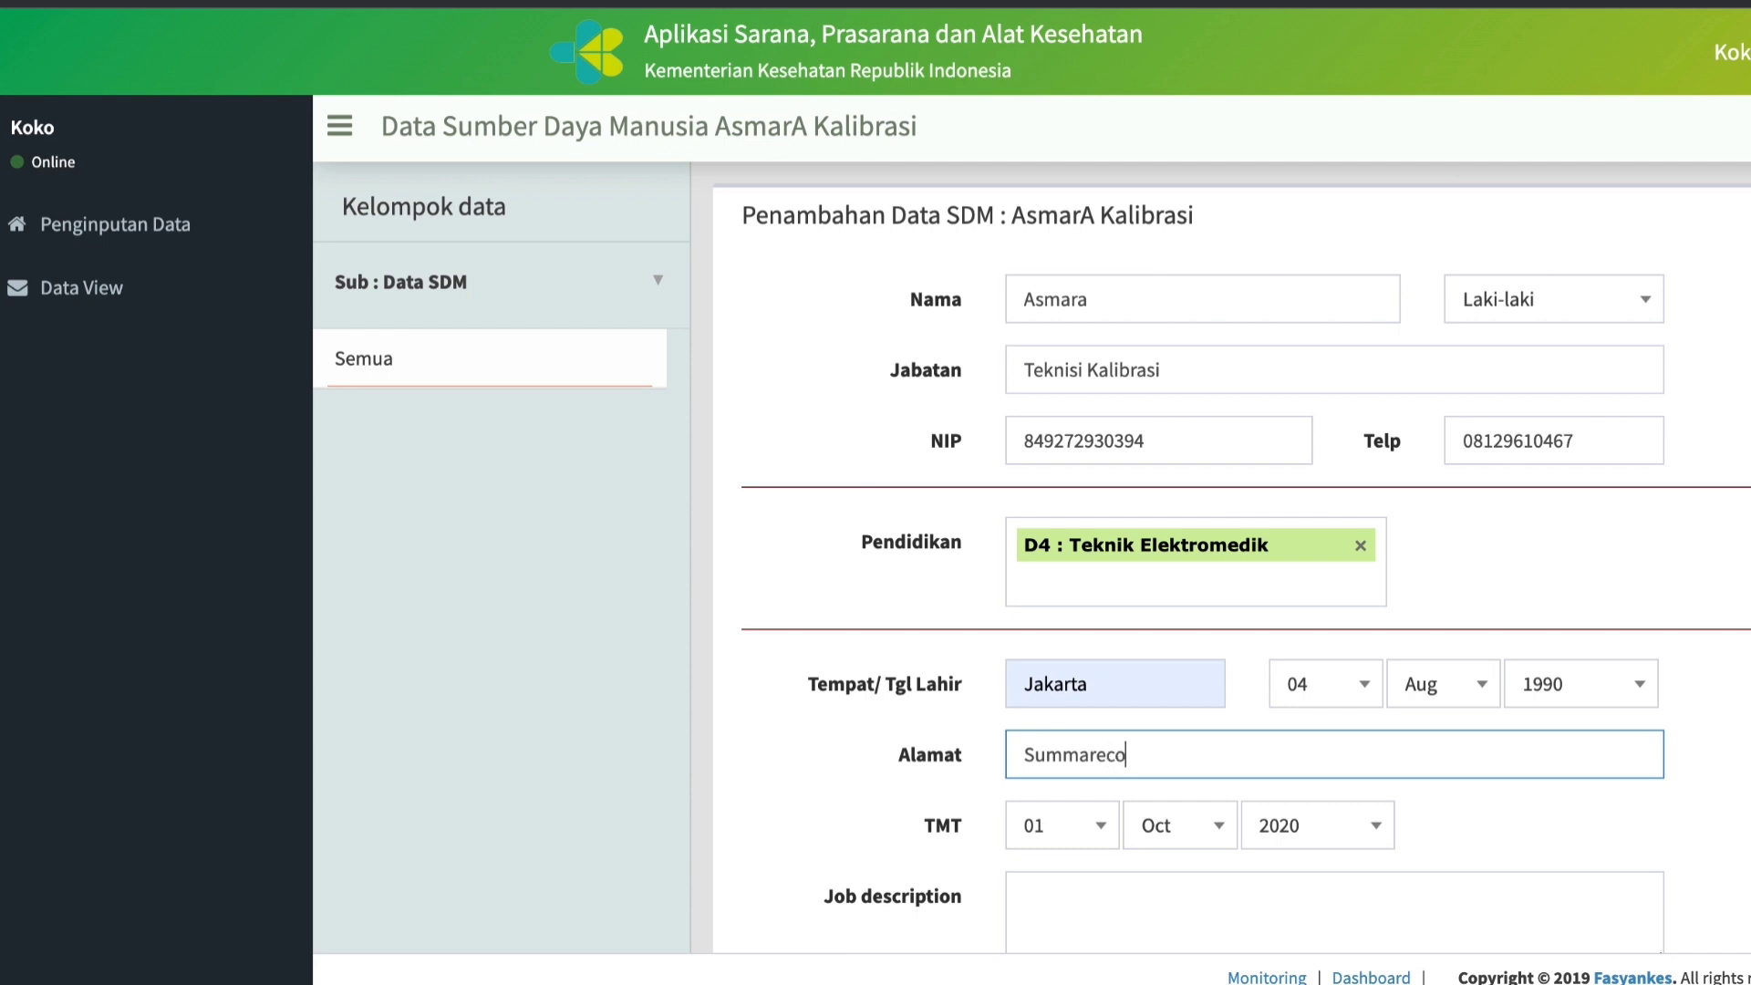
{"action": "type", "text": "n Bekasi"}
Set the staff member's TMT date to 05 Nov 2018.
{"action": "left_click", "coordinate": [1102, 832]}
{"action": "left_click", "coordinate": [1063, 721]}
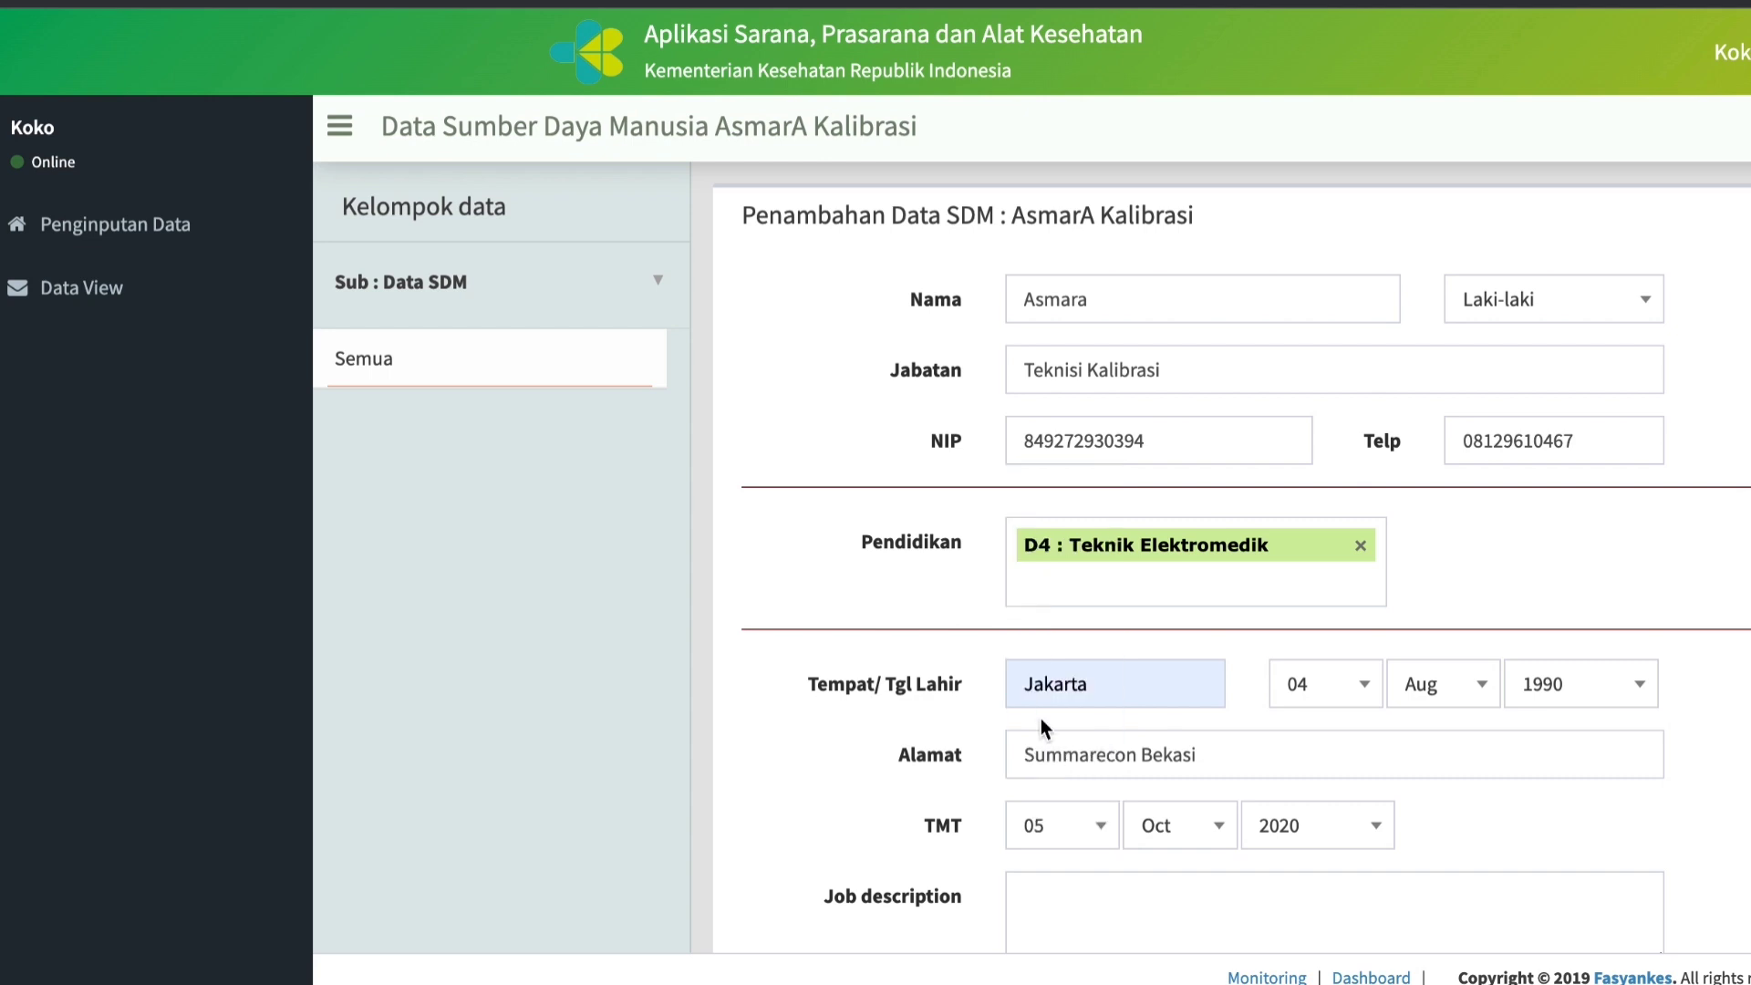
{"action": "left_click", "coordinate": [1227, 830]}
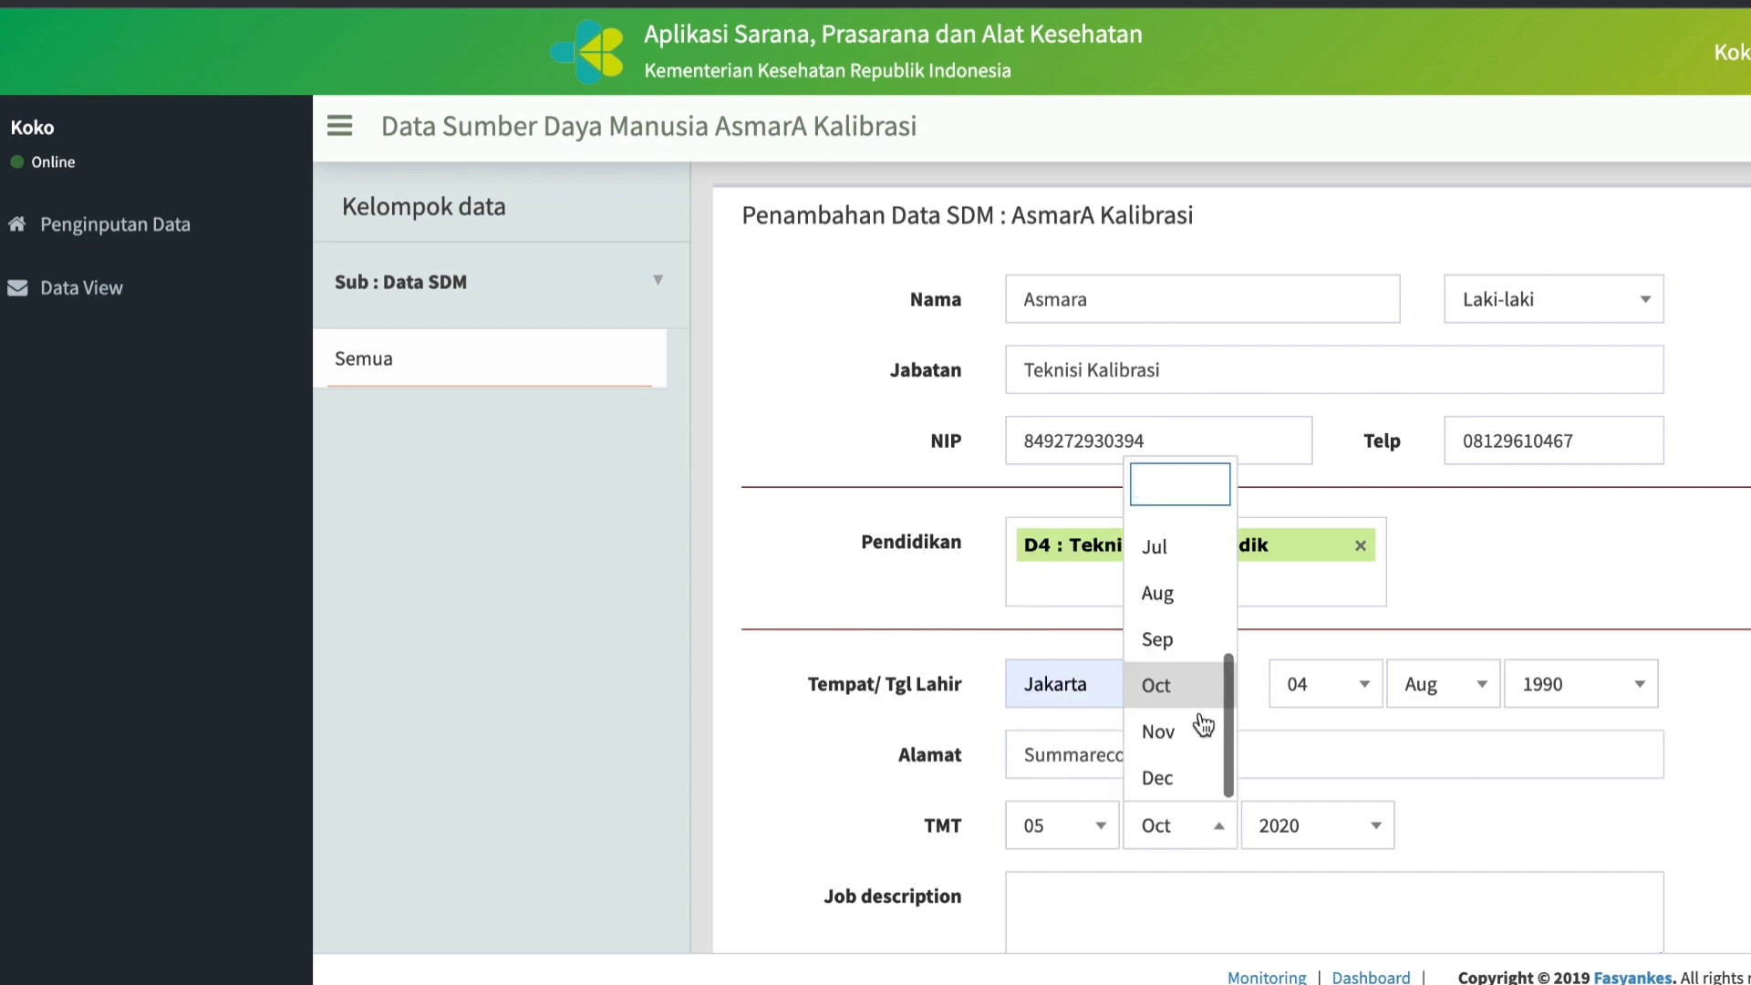
{"action": "left_click", "coordinate": [1178, 731]}
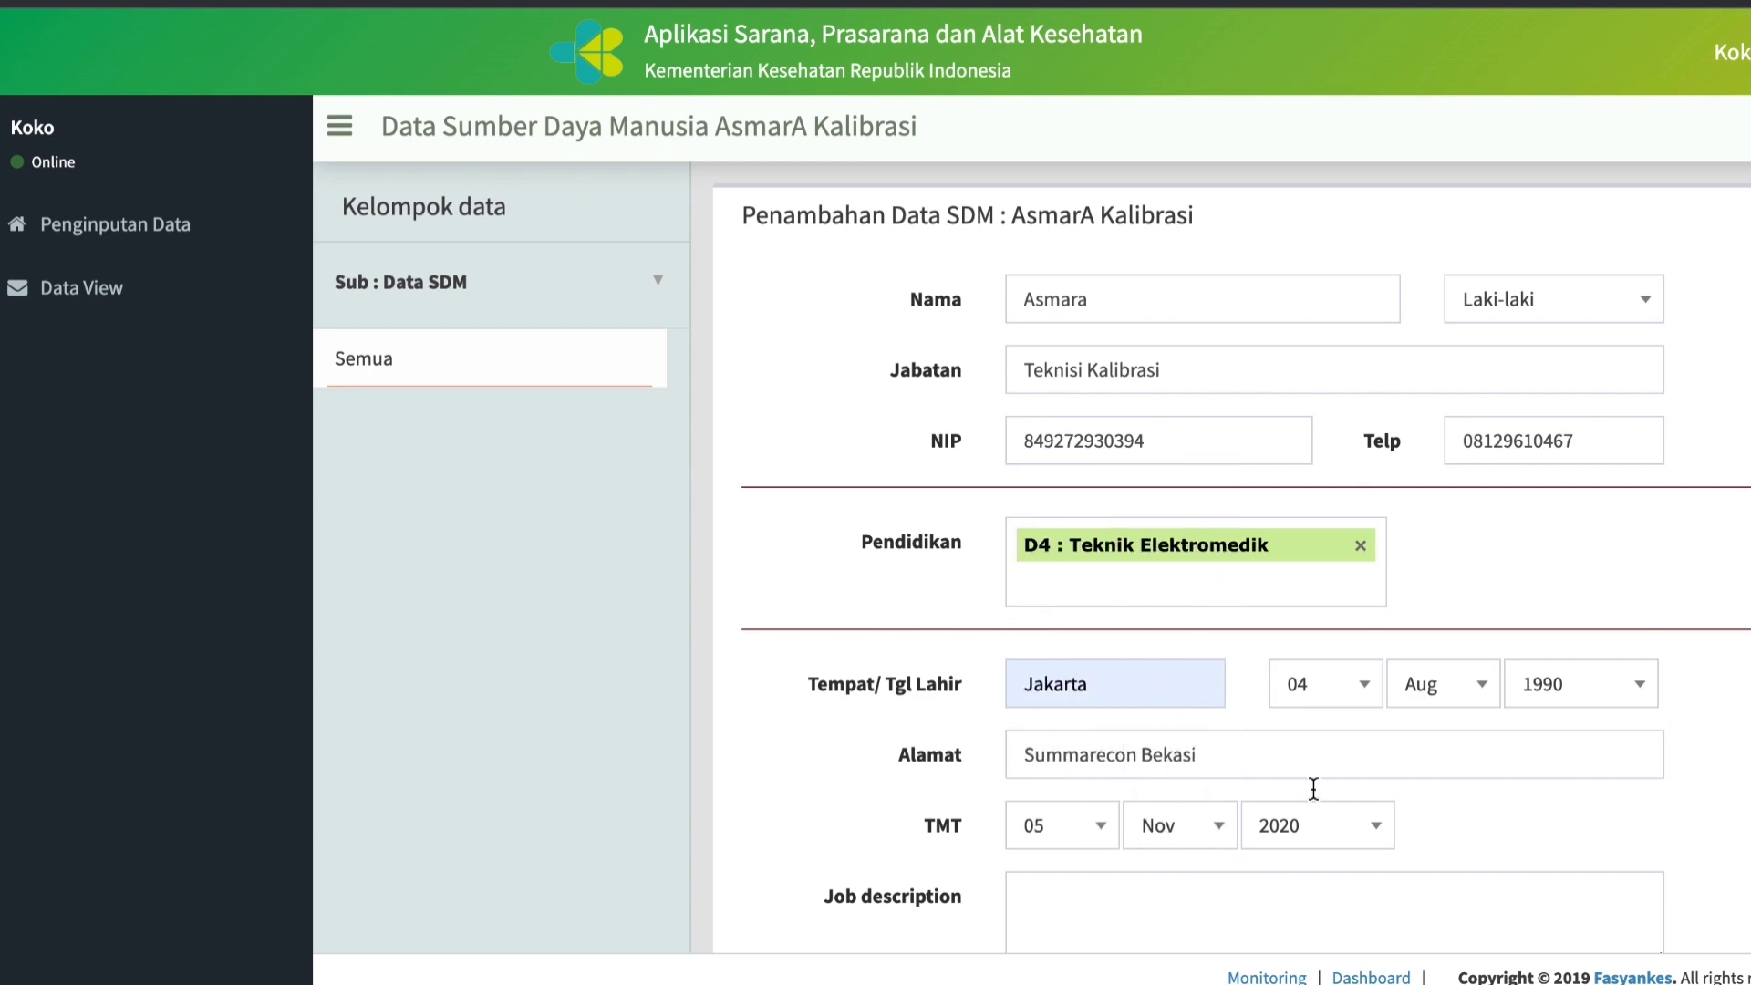
{"action": "left_click", "coordinate": [1375, 830]}
{"action": "scroll", "coordinate": [1319, 689], "scroll_direction": "down", "scroll_amount": 1}
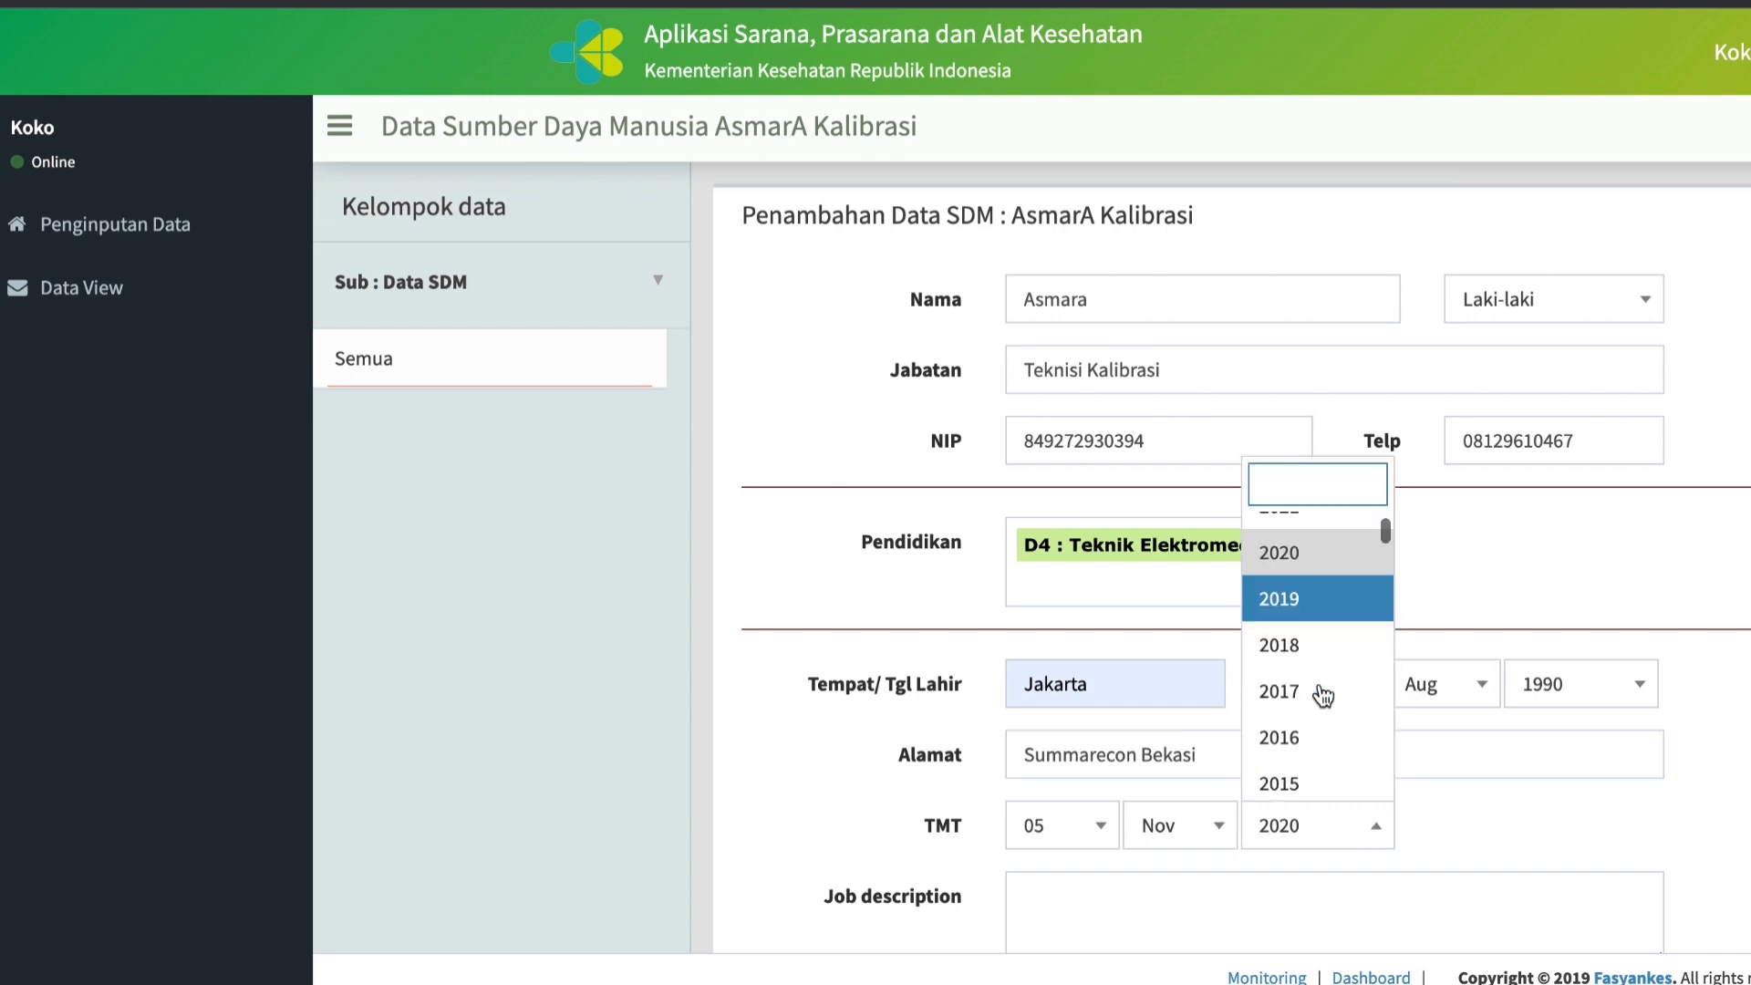
{"action": "scroll", "coordinate": [1319, 689], "scroll_direction": "up", "scroll_amount": 1}
{"action": "left_click", "coordinate": [1317, 684]}
Enter "Pelaksana kalibrasi" as the job description and submit the staff record.
{"action": "scroll", "coordinate": [1209, 818], "scroll_direction": "down", "scroll_amount": 2}
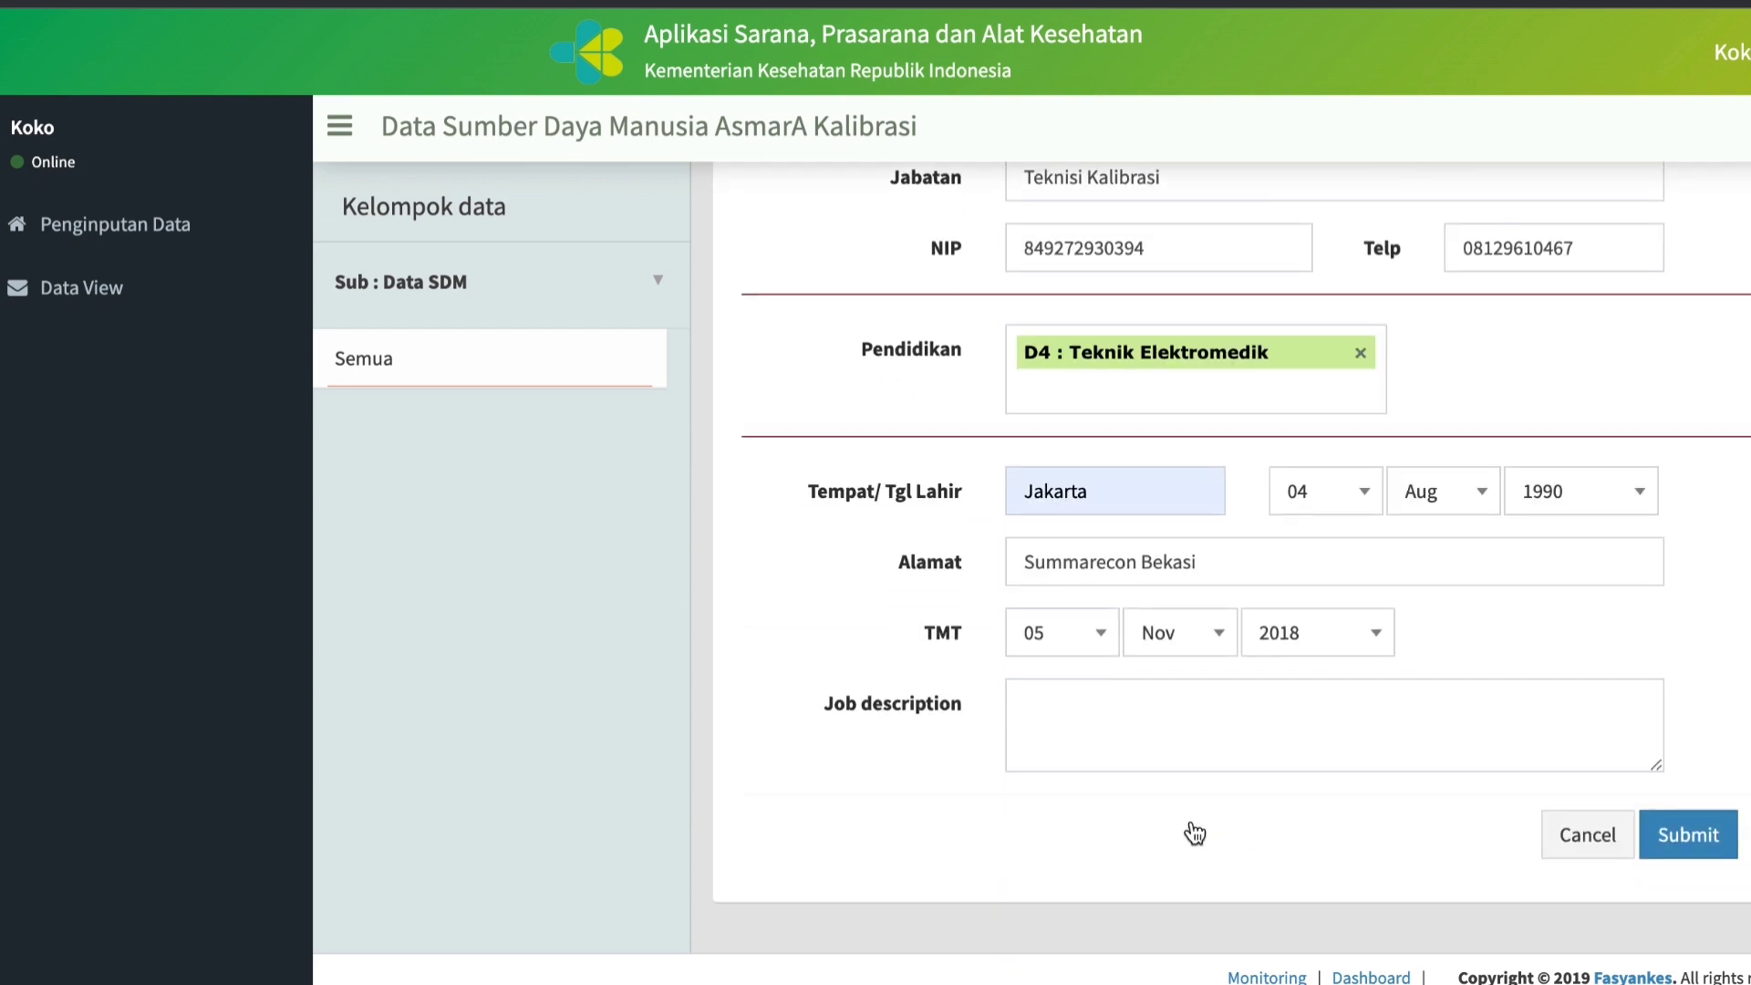
{"action": "left_click", "coordinate": [1094, 726]}
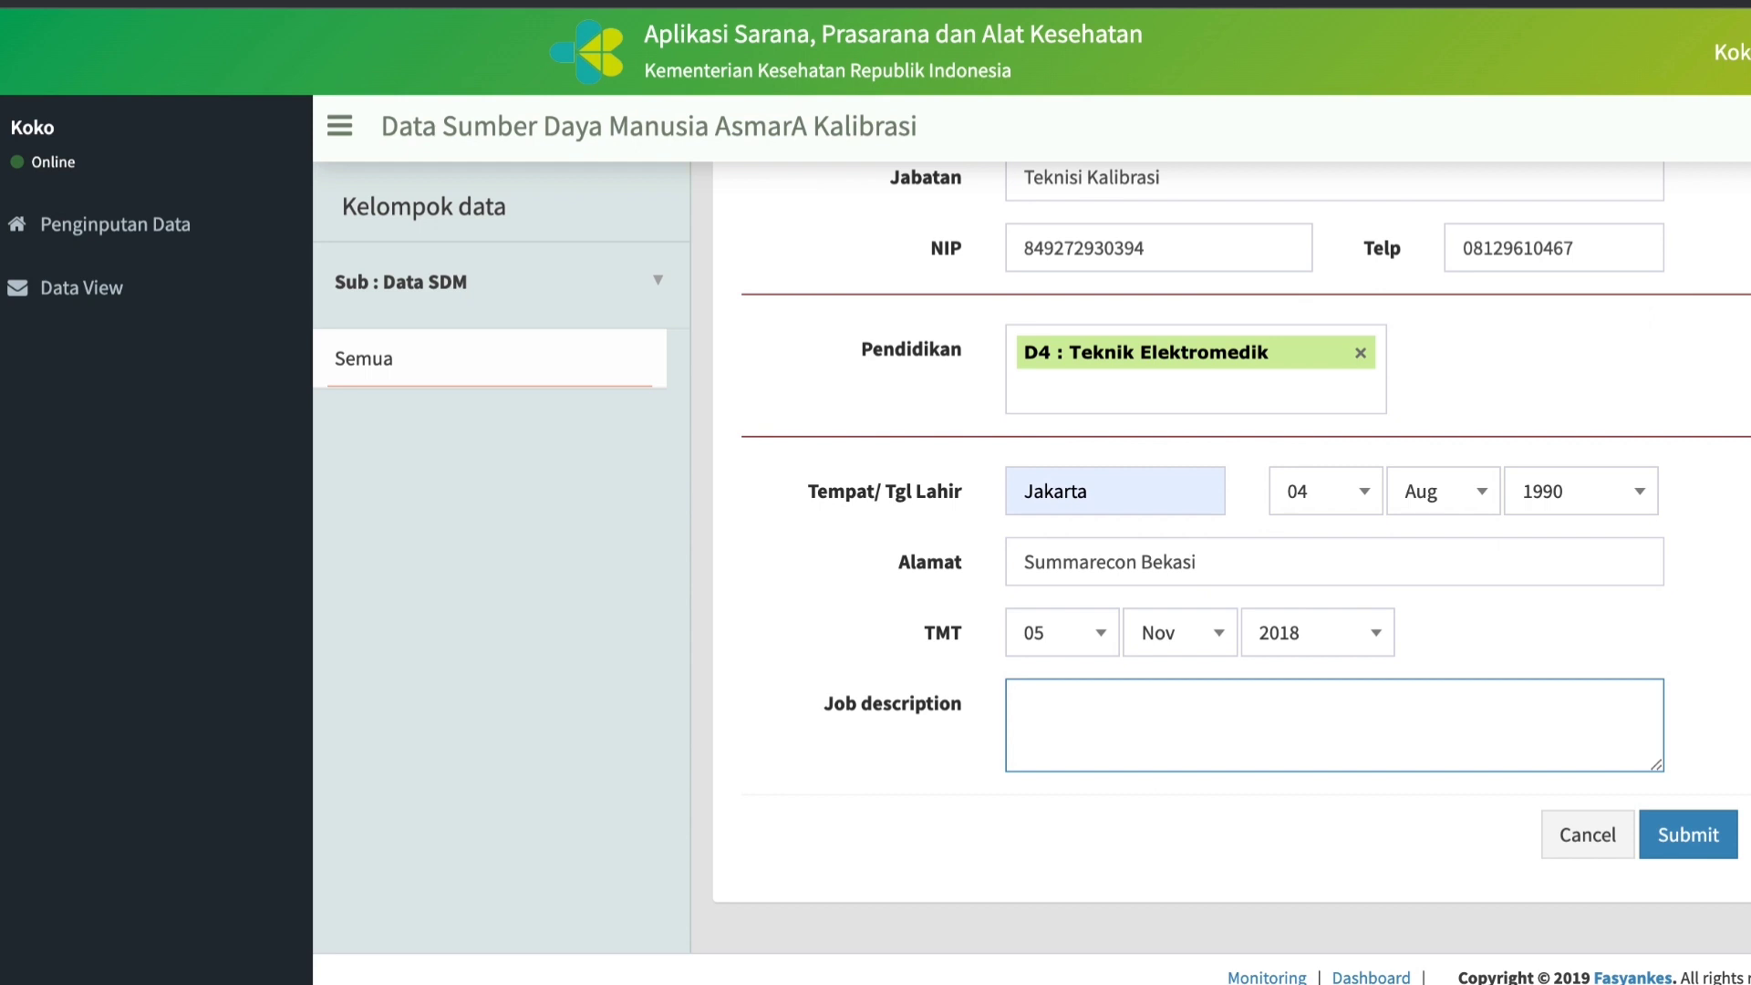
{"action": "type", "text": "Pelaksana kalibrasi"}
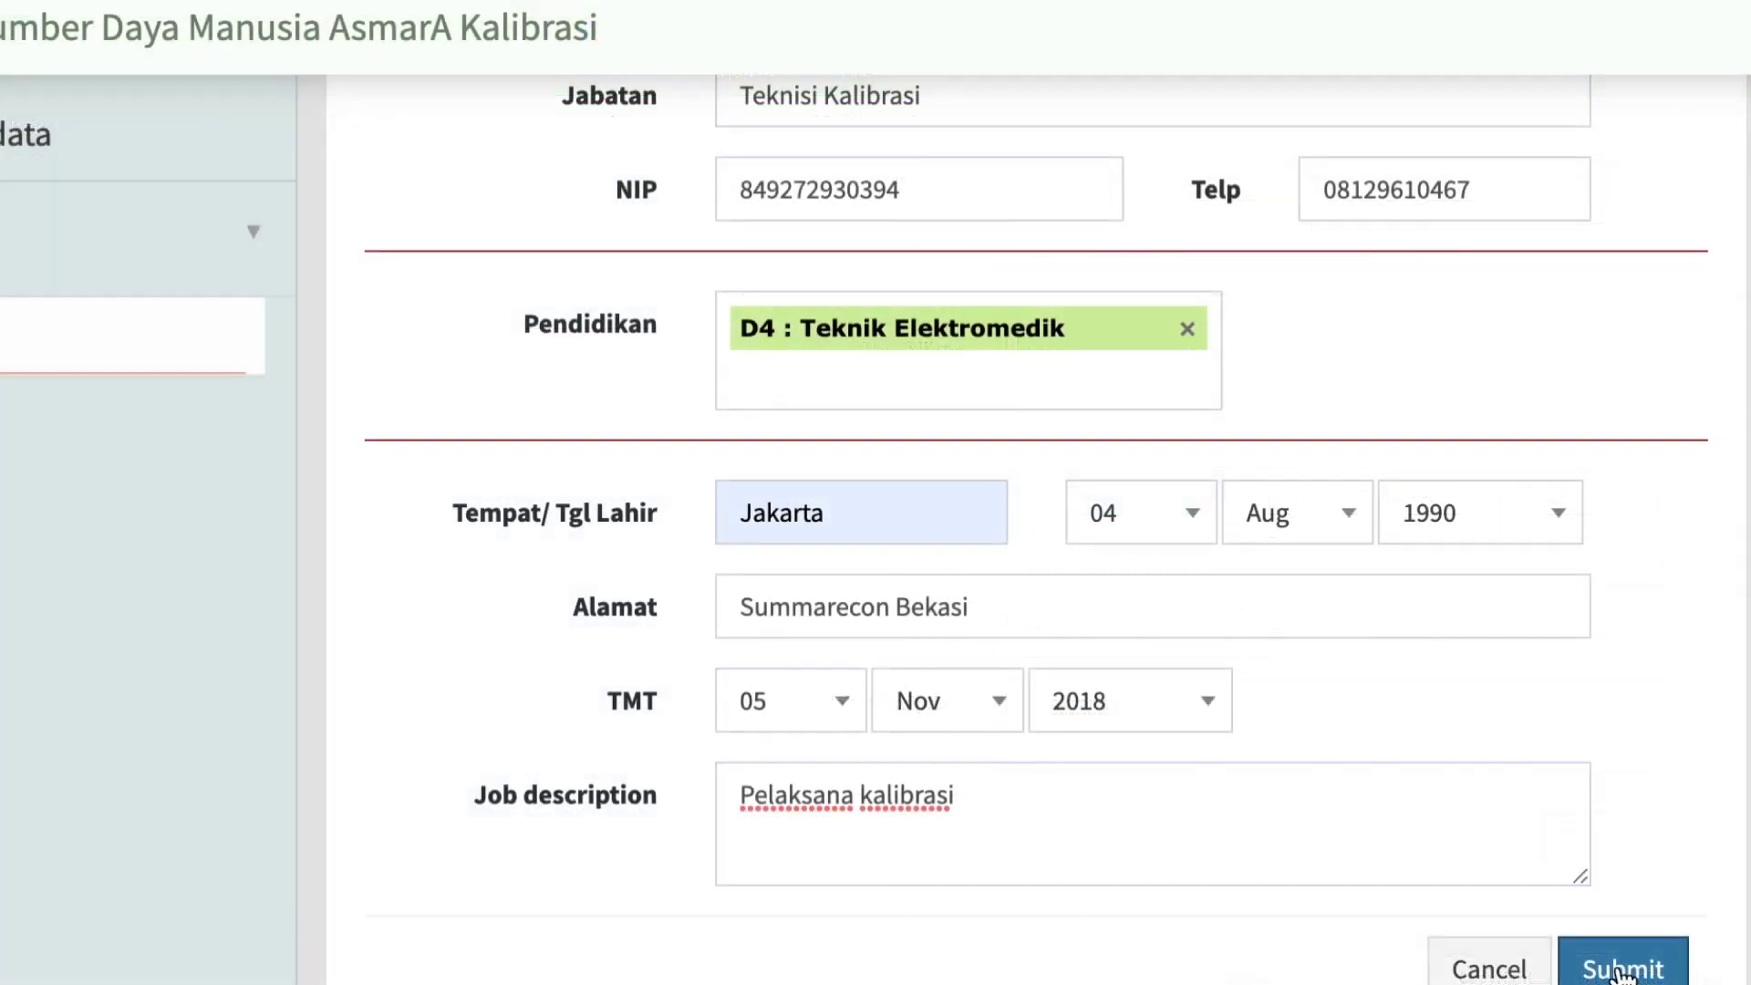
{"action": "left_click", "coordinate": [1624, 968]}
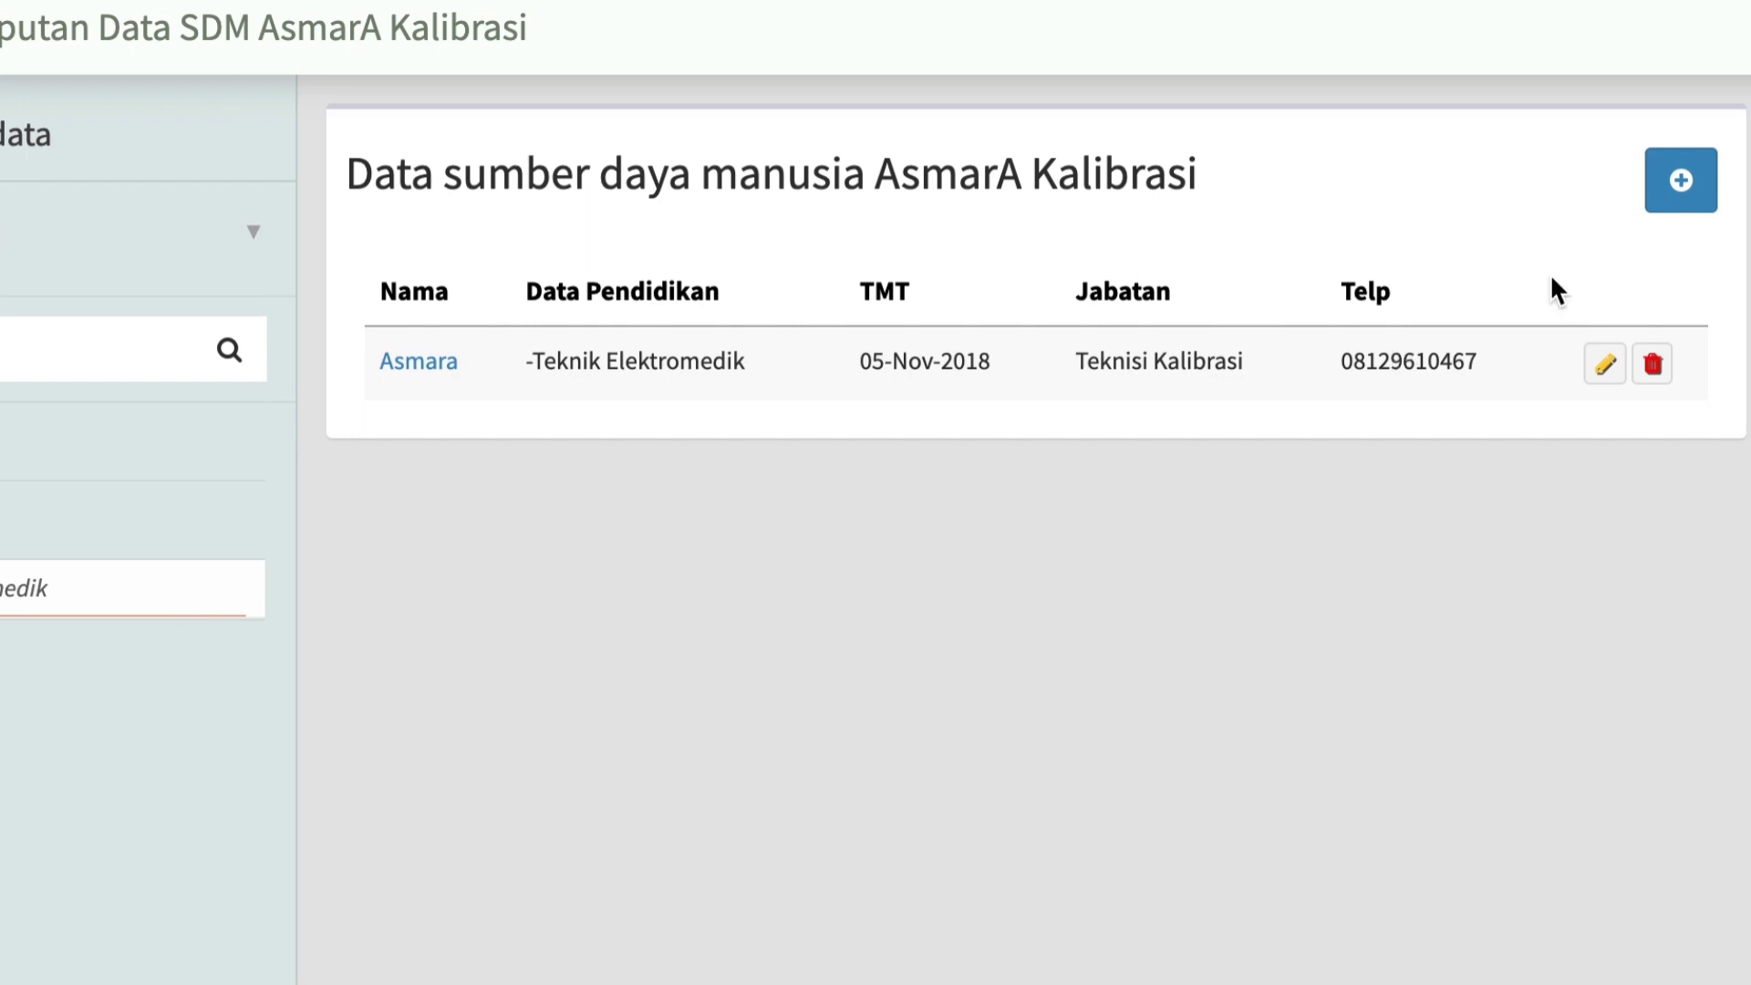
Start another SDM record with the staff member's name, Perempuan, Jabatan Penanggung Jawab Mutu, NIP, phone number and Pendidikan S1 : Fisika Medis.
{"action": "left_click", "coordinate": [1688, 197]}
{"action": "left_click", "coordinate": [771, 268]}
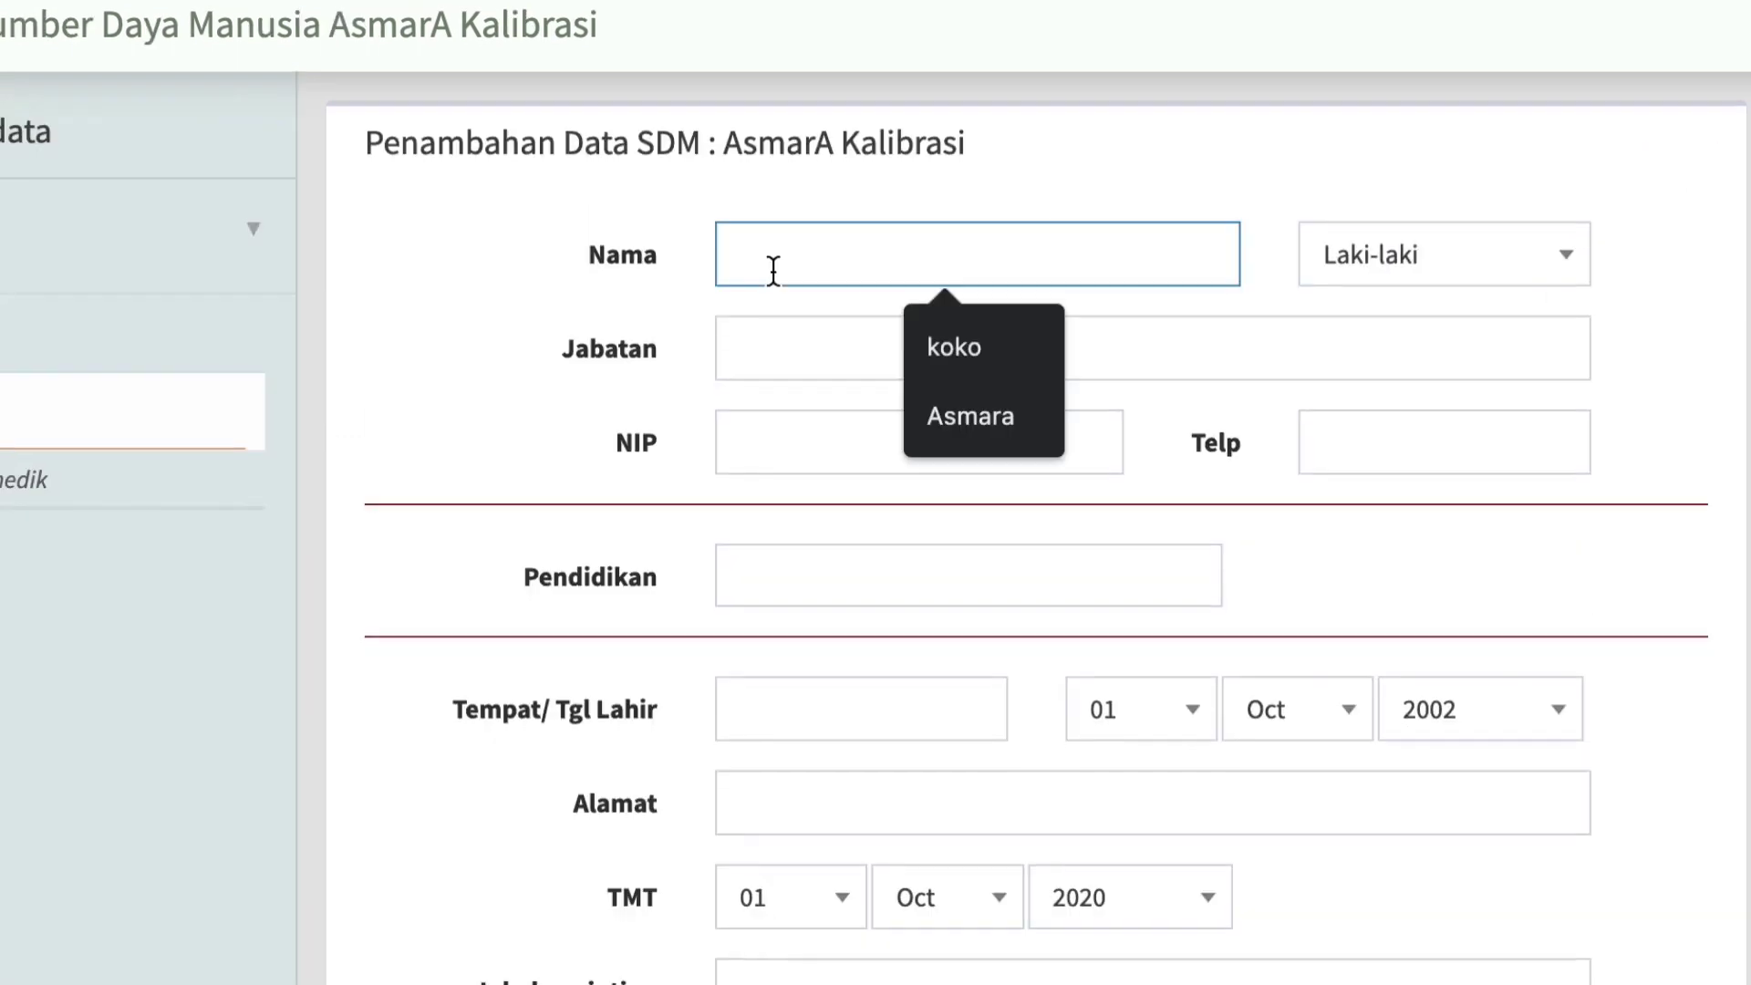
{"action": "left_click", "coordinate": [1415, 433]}
{"action": "key", "text": "Return"}
Fill in the second staff member's place of birth, date of birth and address.
{"action": "left_click", "coordinate": [785, 738]}
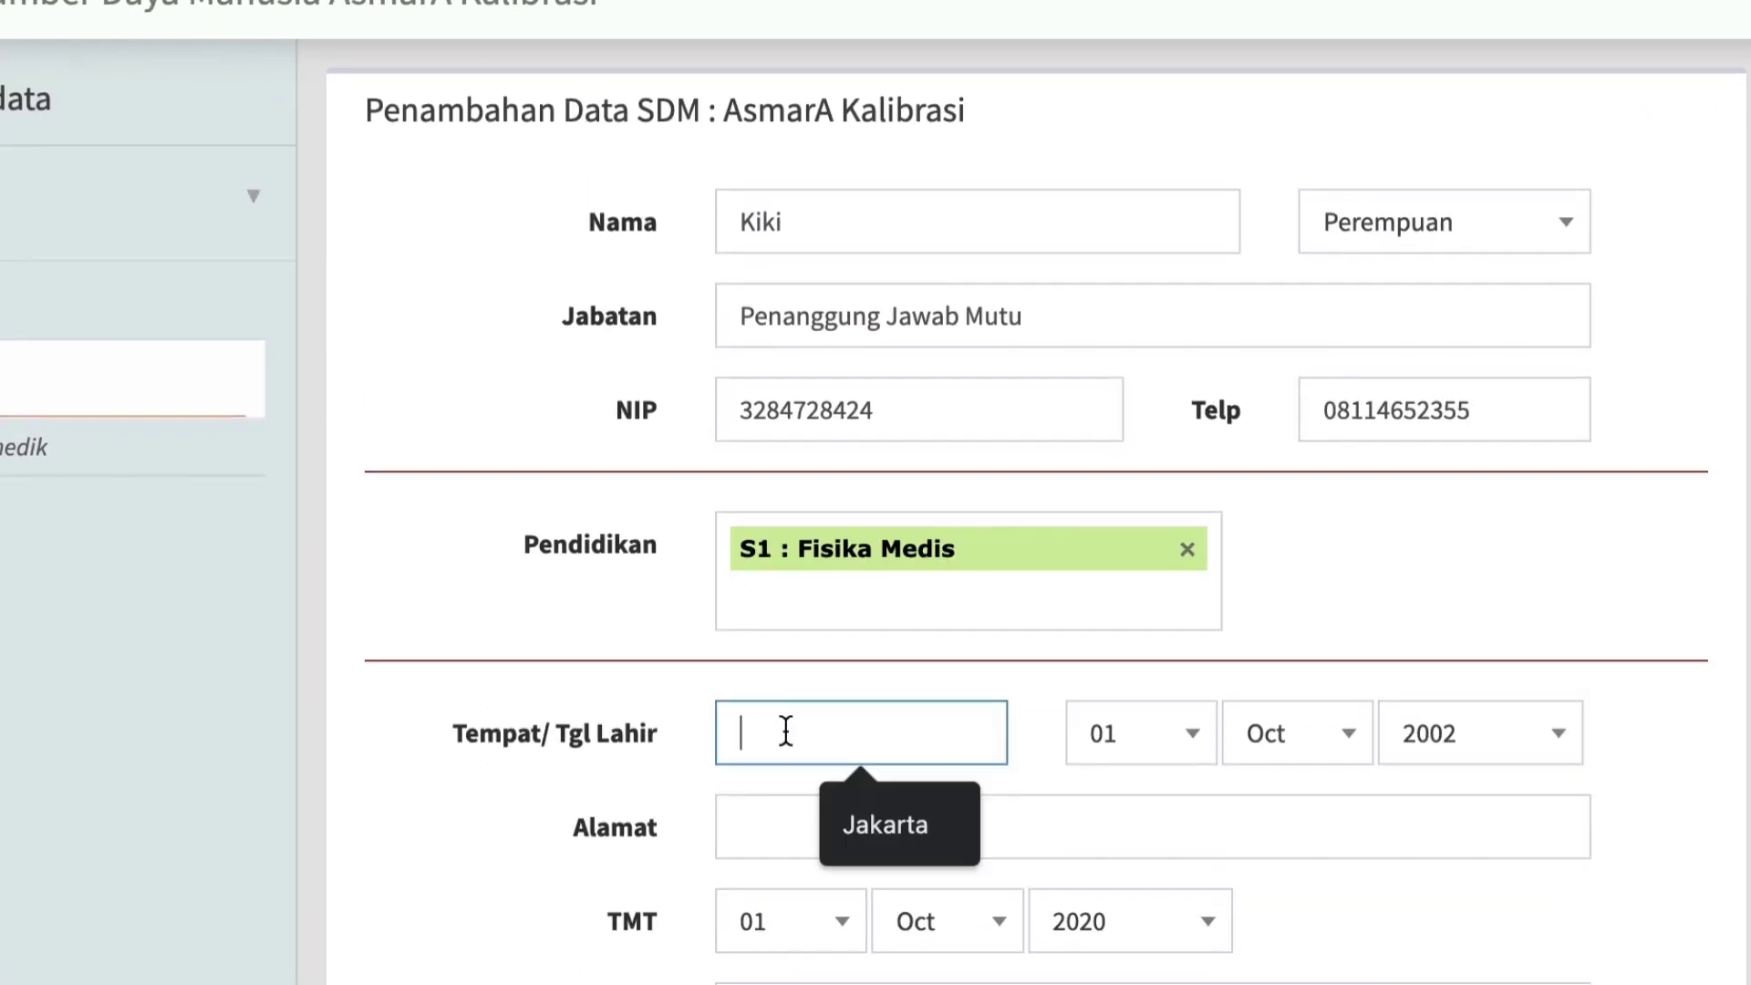
{"action": "type", "text": "Kebumen"}
{"action": "left_click", "coordinate": [1140, 740]}
{"action": "left_click", "coordinate": [1297, 741]}
{"action": "left_click", "coordinate": [1480, 740]}
{"action": "left_click", "coordinate": [1003, 834]}
{"action": "type", "text": "HArapan Indah Bekasi"}
Set the second staff member's TMT date to 25 Nov 2018.
{"action": "left_click", "coordinate": [791, 894]}
{"action": "left_click", "coordinate": [947, 894]}
{"action": "left_click", "coordinate": [1219, 903]}
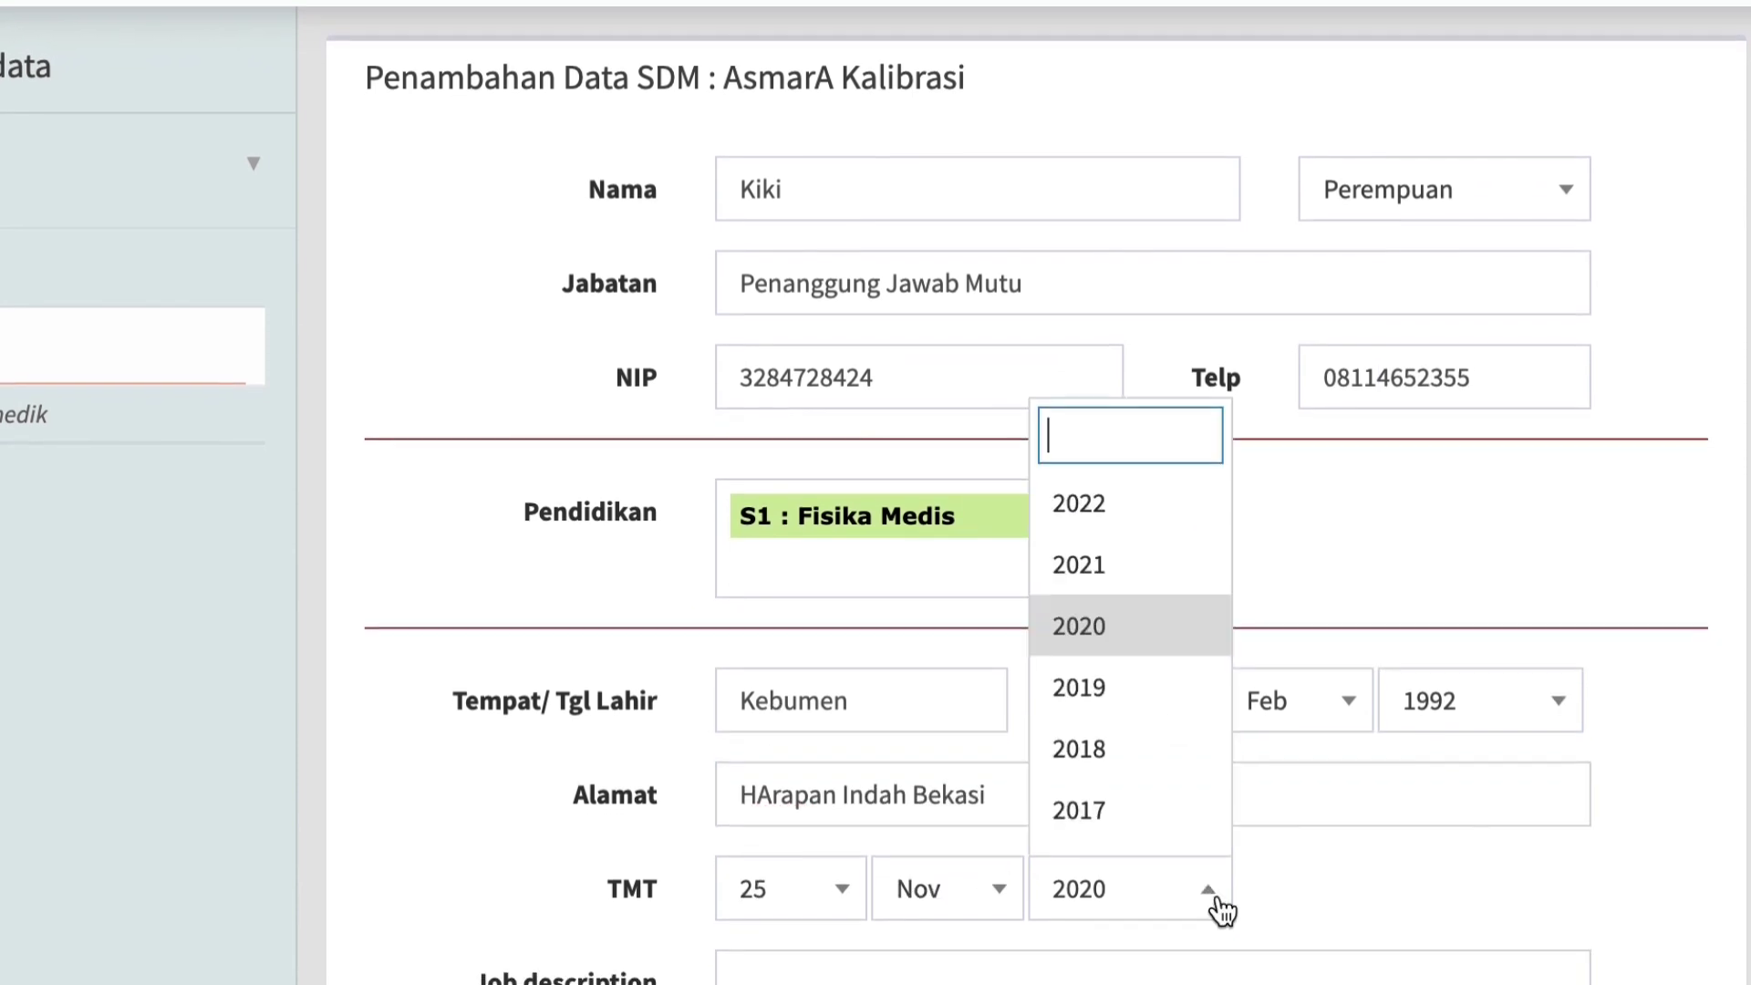
{"action": "left_click", "coordinate": [1083, 750]}
Enter the job description "Penanggung Jawab Mutu, meningkatkan dan mengevaluasi pelaksanaan pengujian dan kalibrasi" and submit the second staff record.
{"action": "scroll", "coordinate": [1149, 766], "scroll_direction": "down", "scroll_amount": 3}
{"action": "left_click", "coordinate": [1149, 767]}
{"action": "type", "text": "Penanggung Jawab Mutu, meningkatkan dan mengevaluasi"}
{"action": "type", "text": "pelaksanaan pengujian dan kalibrasi"}
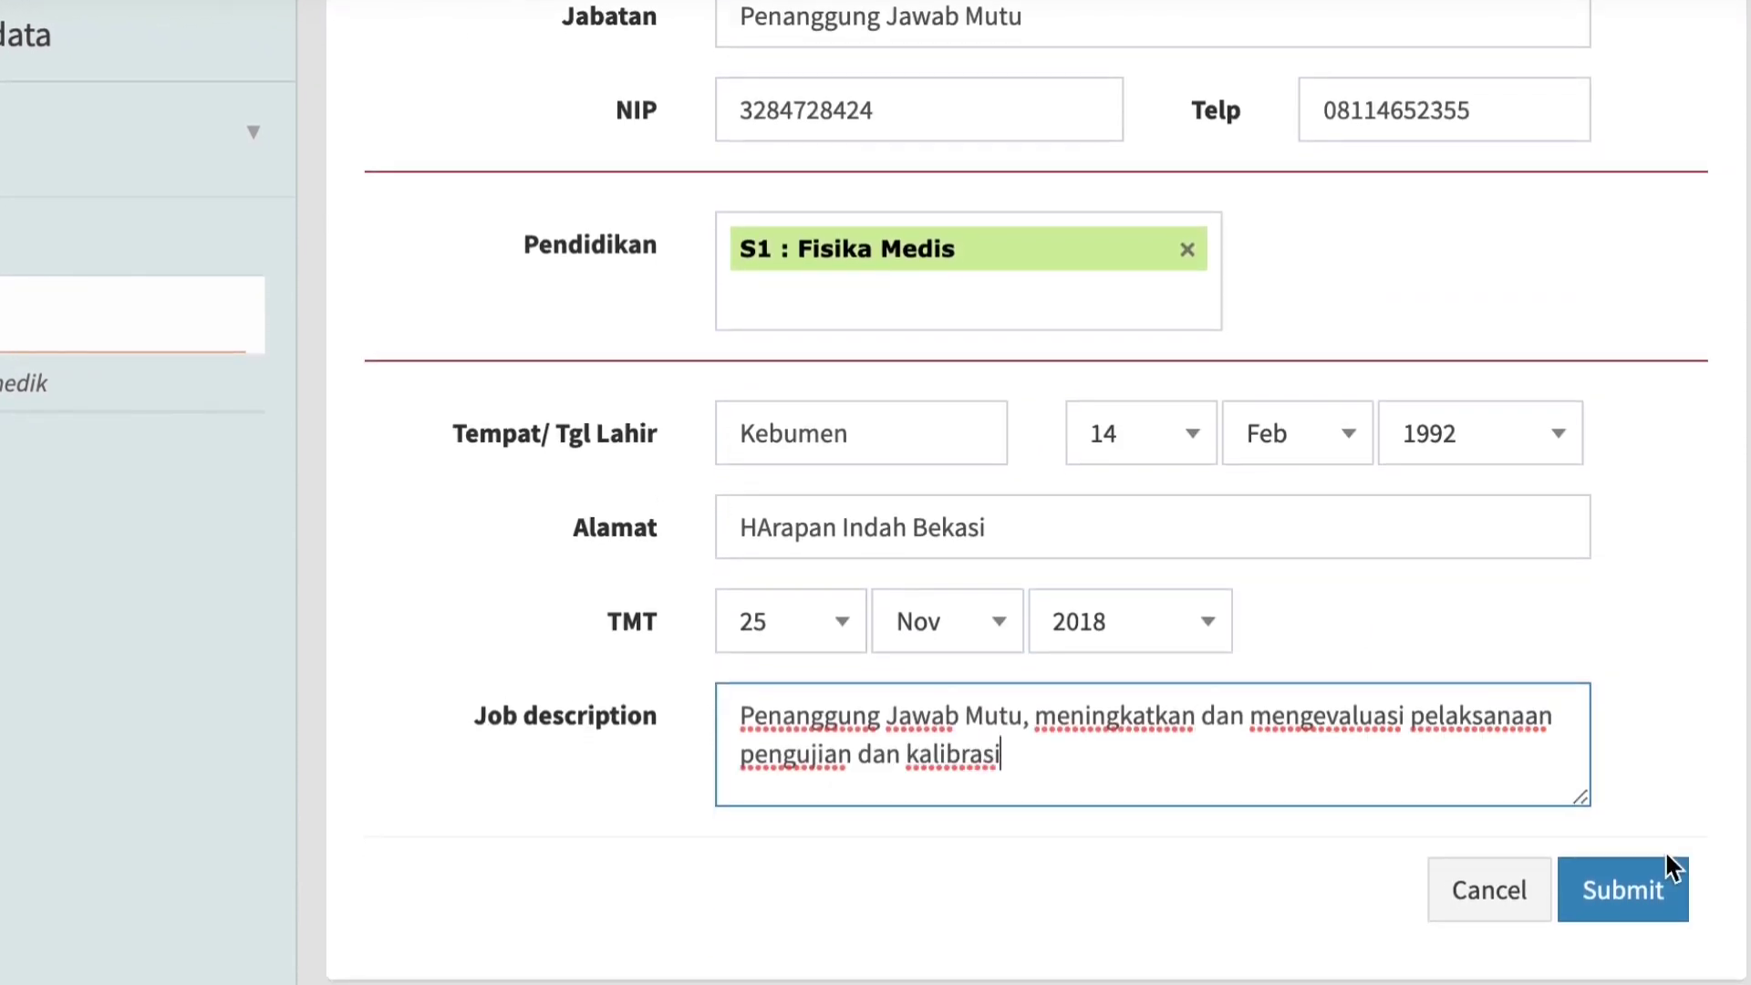
{"action": "left_click", "coordinate": [1623, 897]}
Open the Import Data module and download the import format for Data Alat Kesehatan.
{"action": "scroll", "coordinate": [198, 789], "scroll_direction": "down", "scroll_amount": 2}
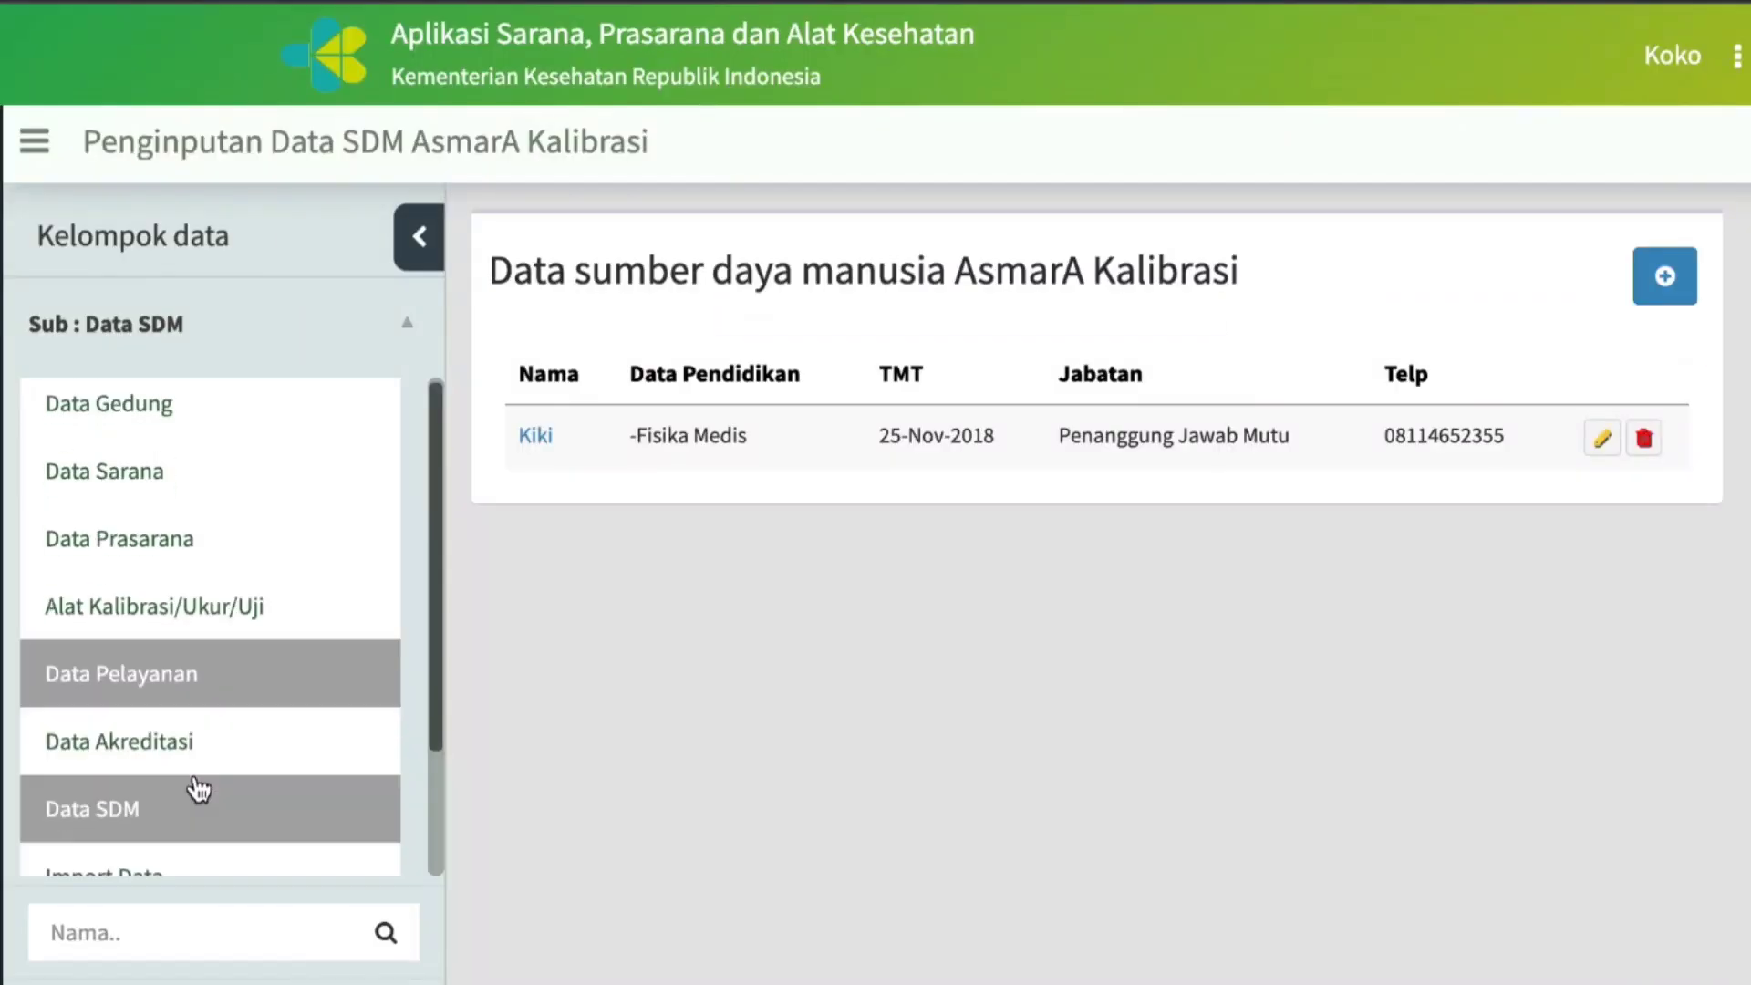
{"action": "scroll", "coordinate": [198, 789], "scroll_direction": "down", "scroll_amount": 1}
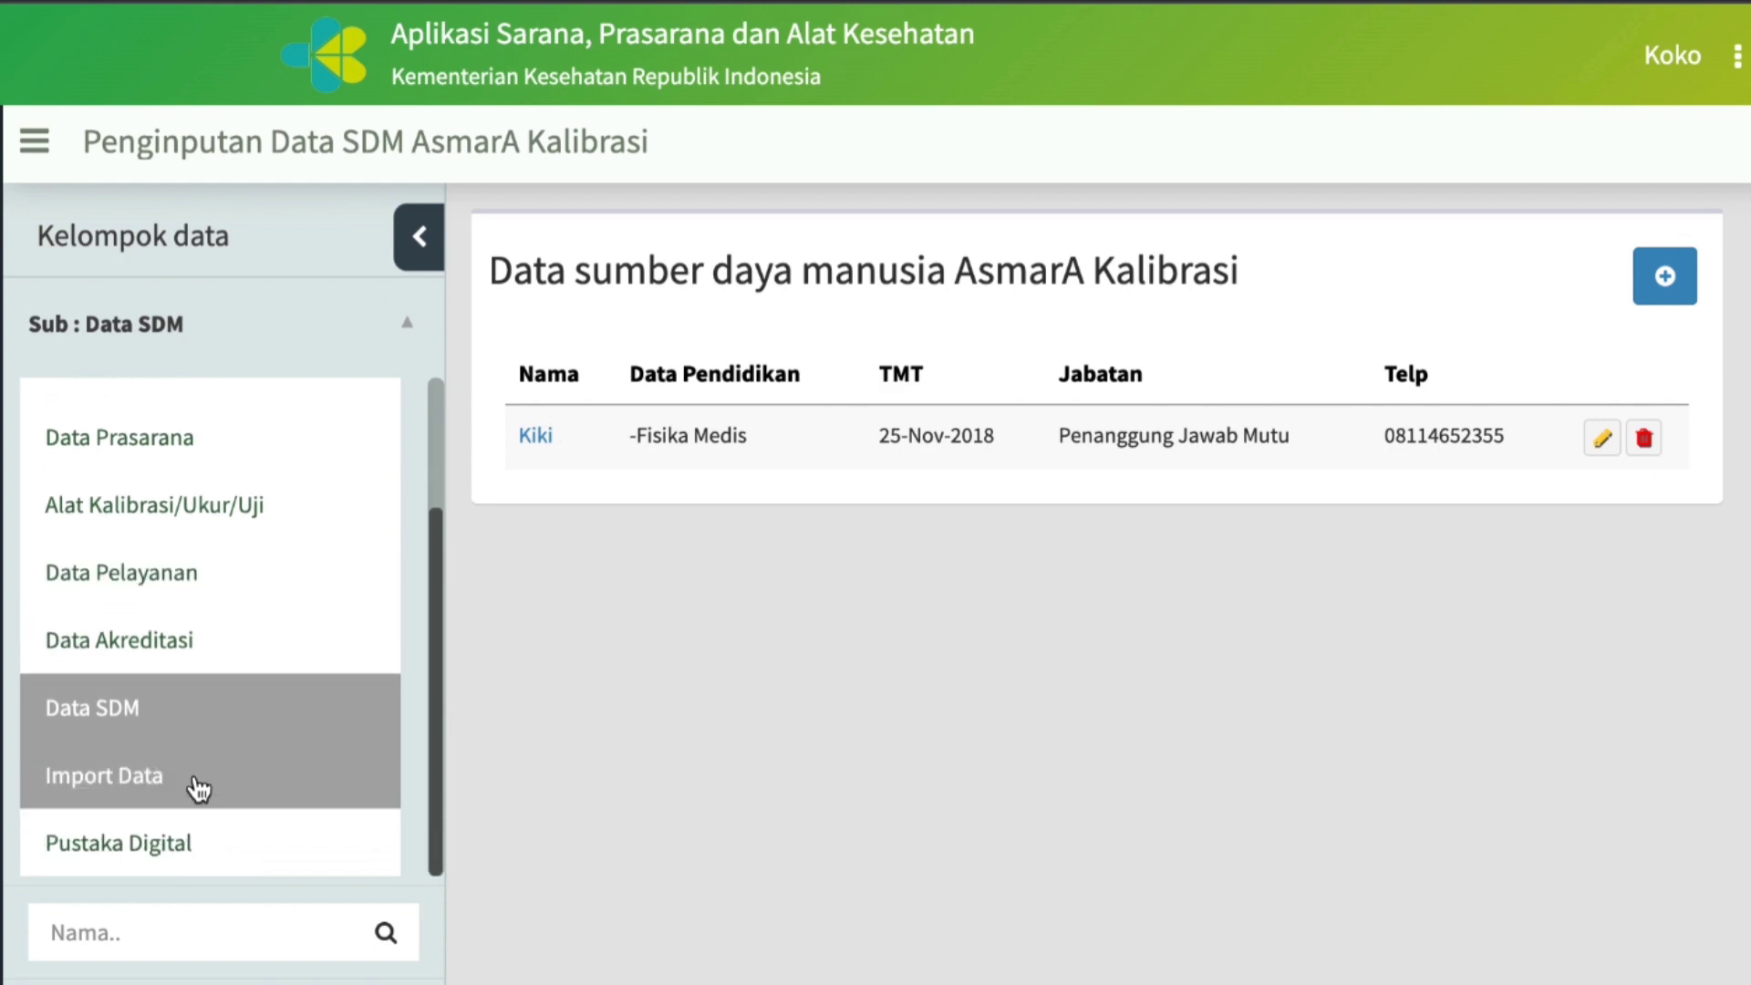
{"action": "left_click", "coordinate": [88, 782]}
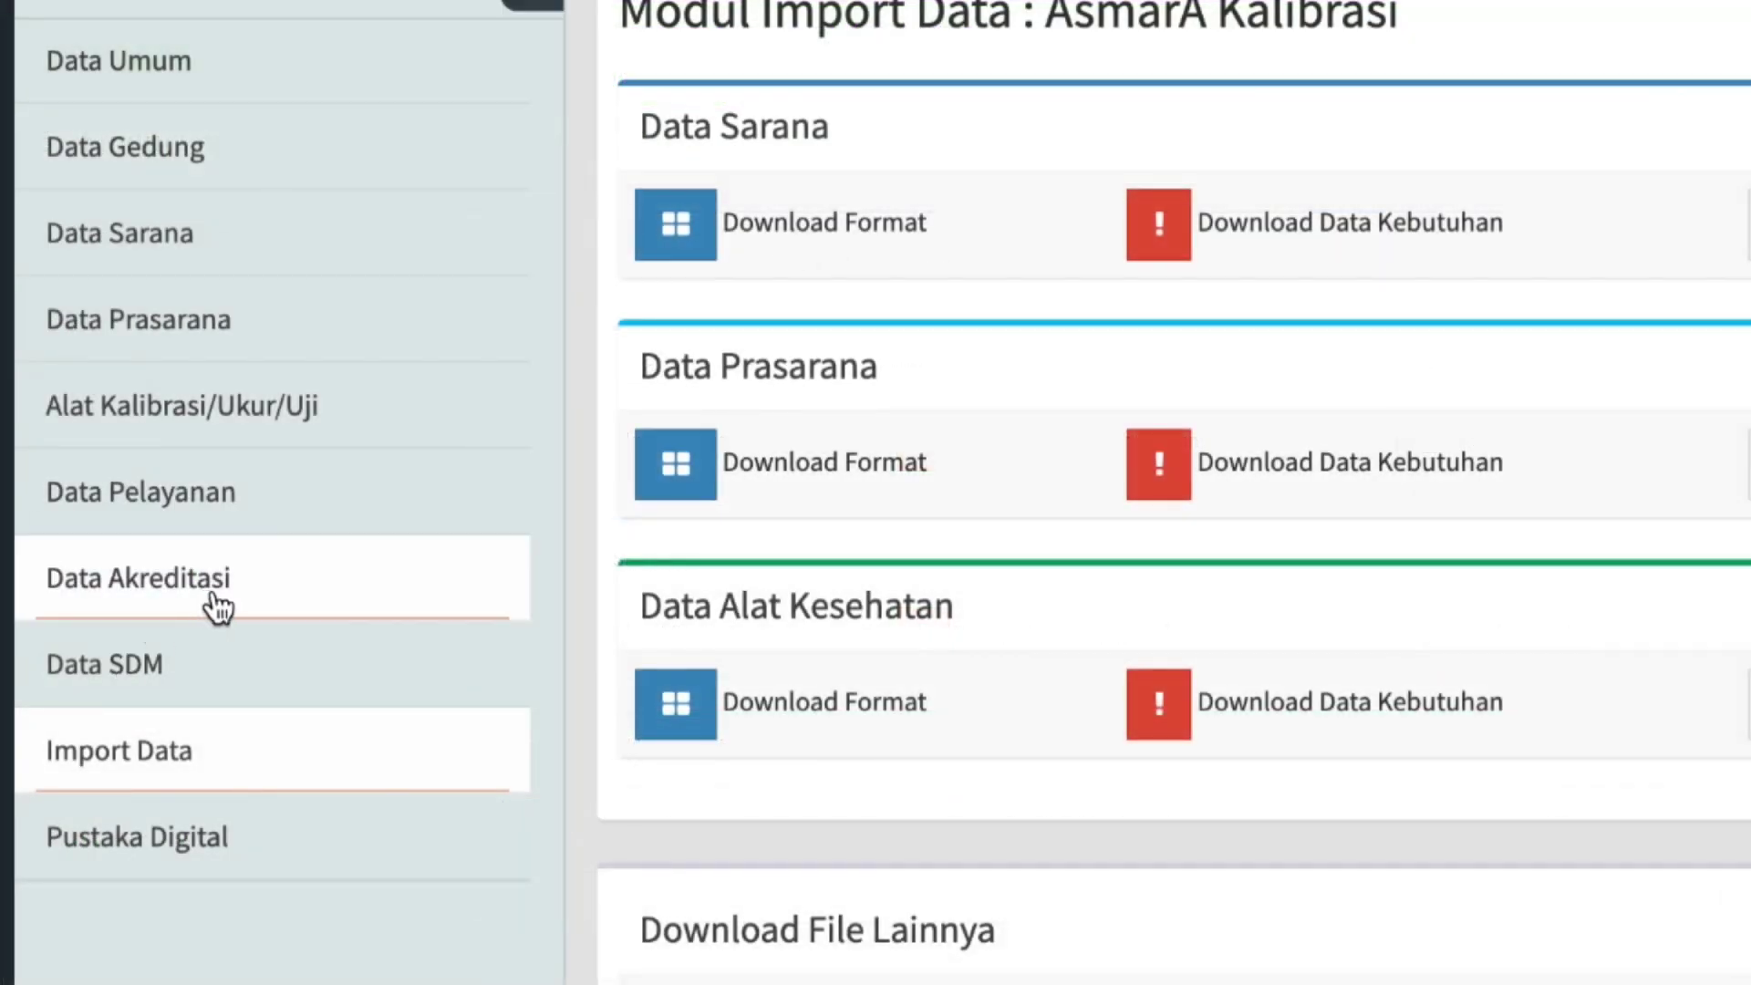
{"action": "left_click", "coordinate": [700, 713]}
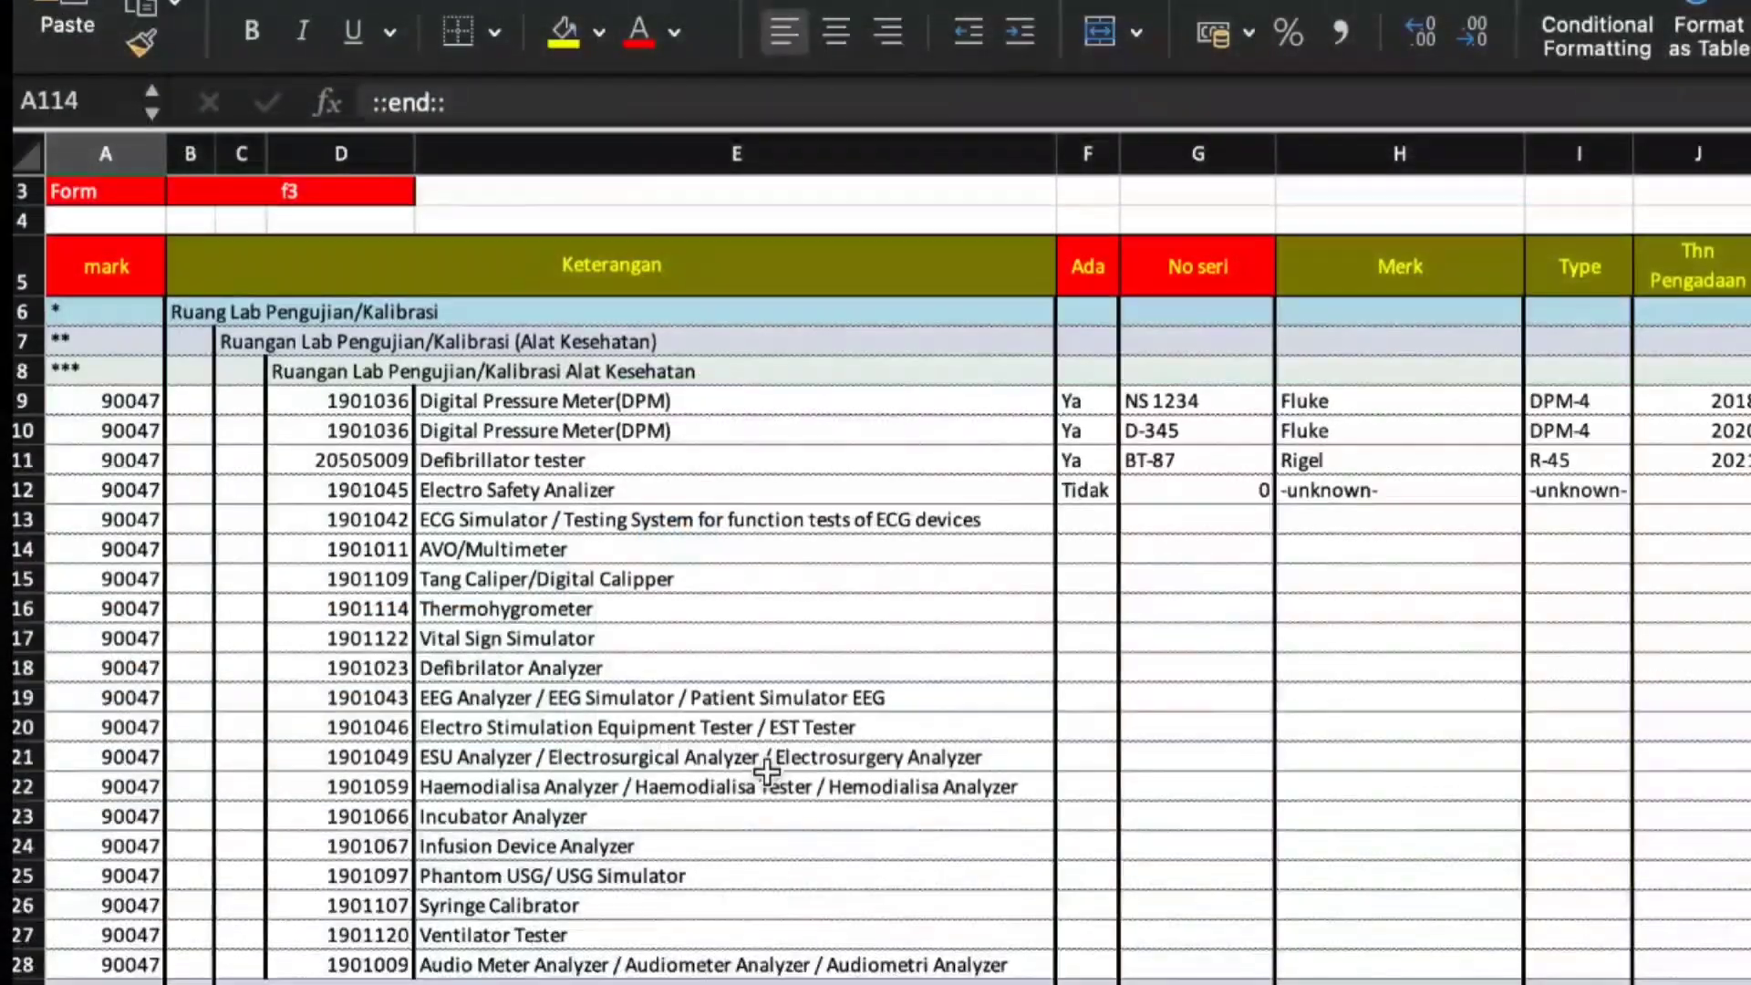
Review the equipment rows in the Format Import Alat Kesehatan workbook in Excel and switch to the Wajib kalibrasi workbook.
{"action": "scroll", "coordinate": [766, 773], "scroll_direction": "down", "scroll_amount": 9}
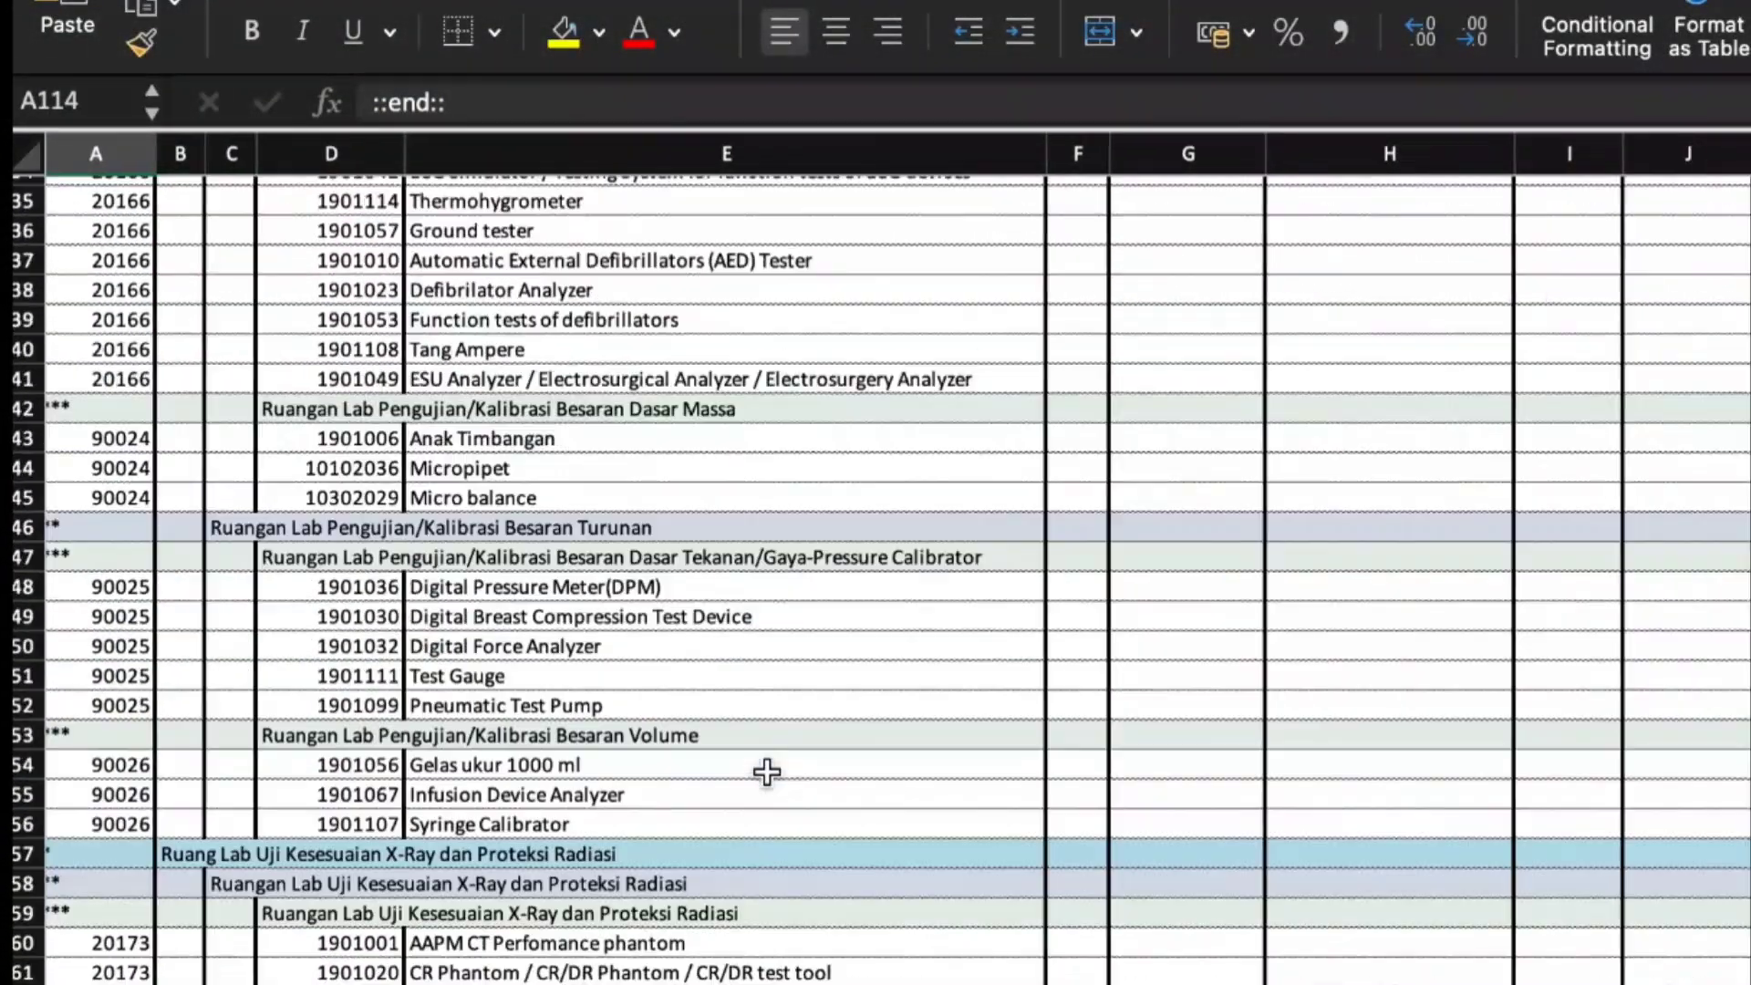
{"action": "scroll", "coordinate": [766, 774], "scroll_direction": "up", "scroll_amount": 12}
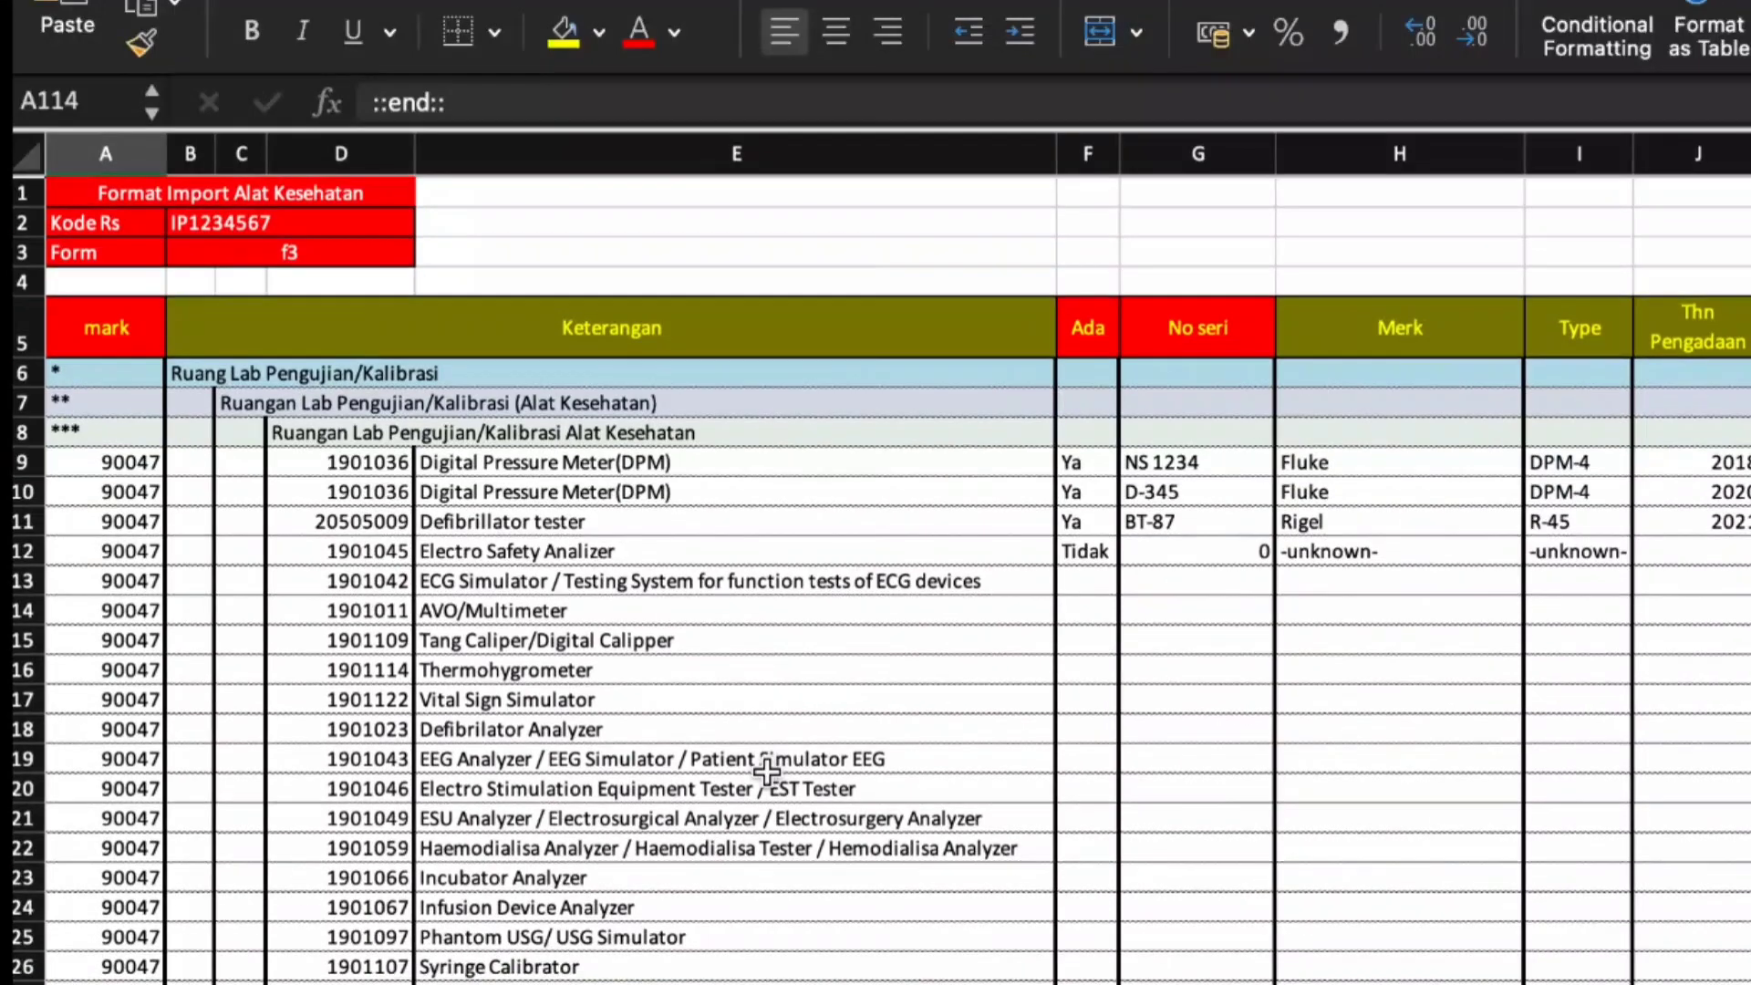
{"action": "scroll", "coordinate": [766, 774], "scroll_direction": "down", "scroll_amount": 1}
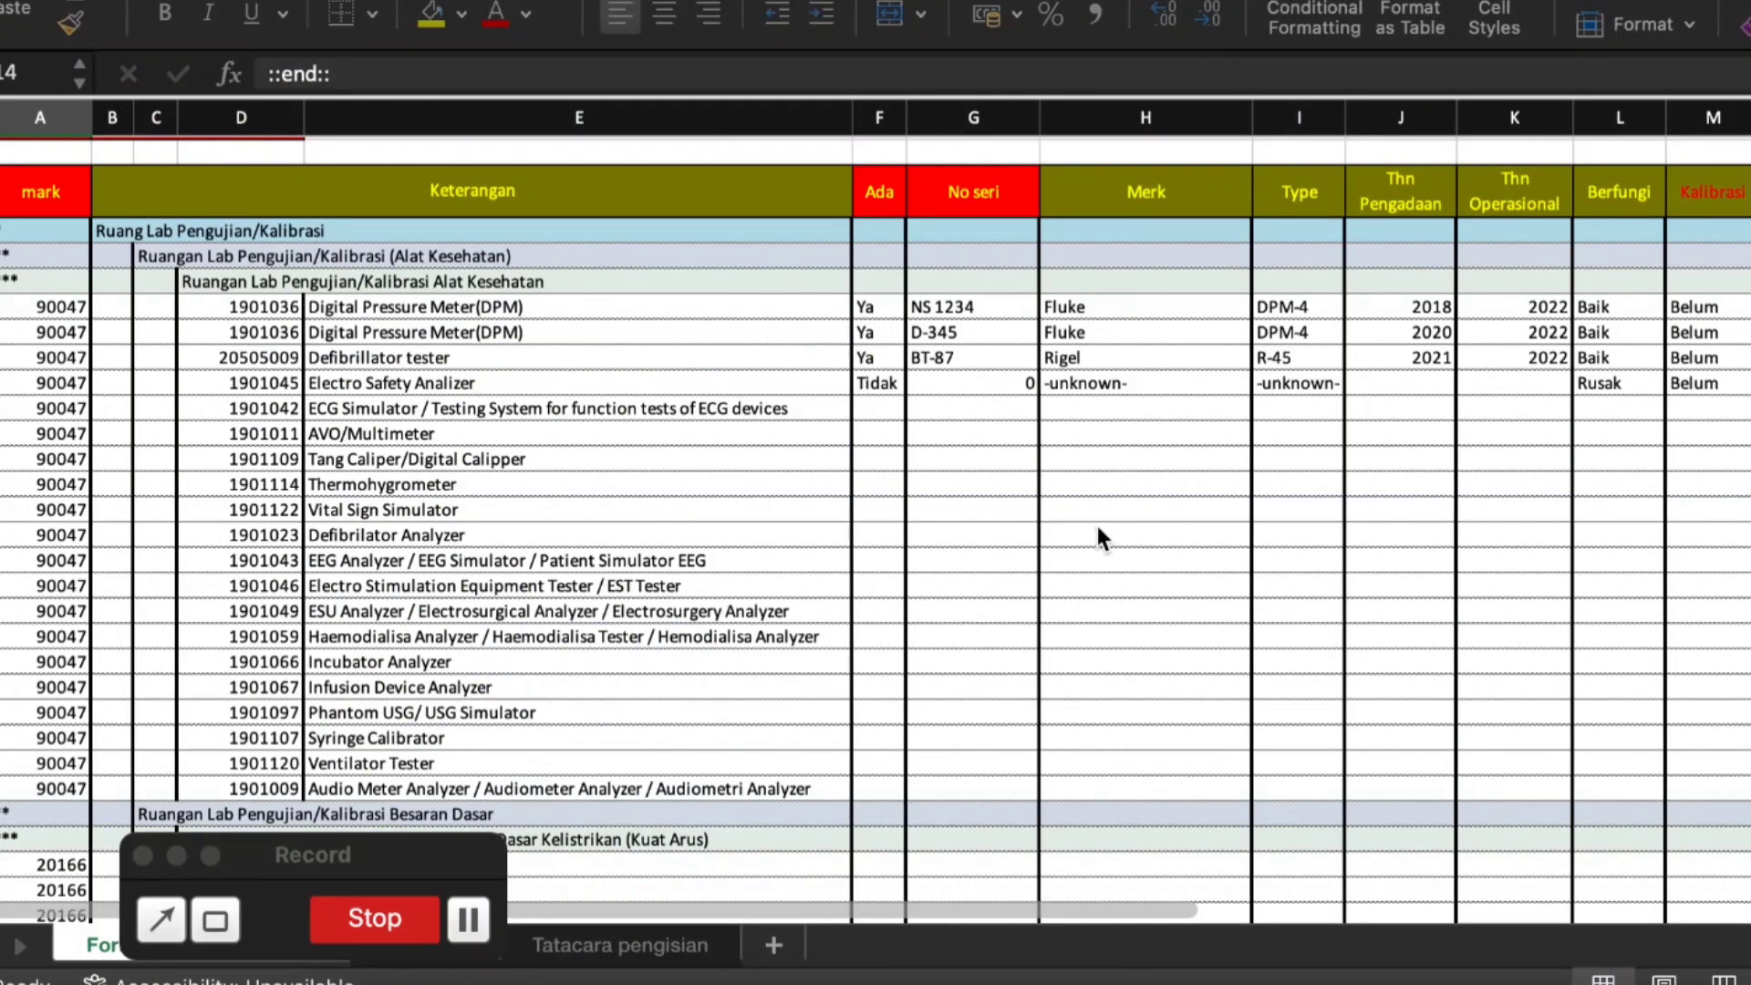
{"action": "key", "text": "super+grave"}
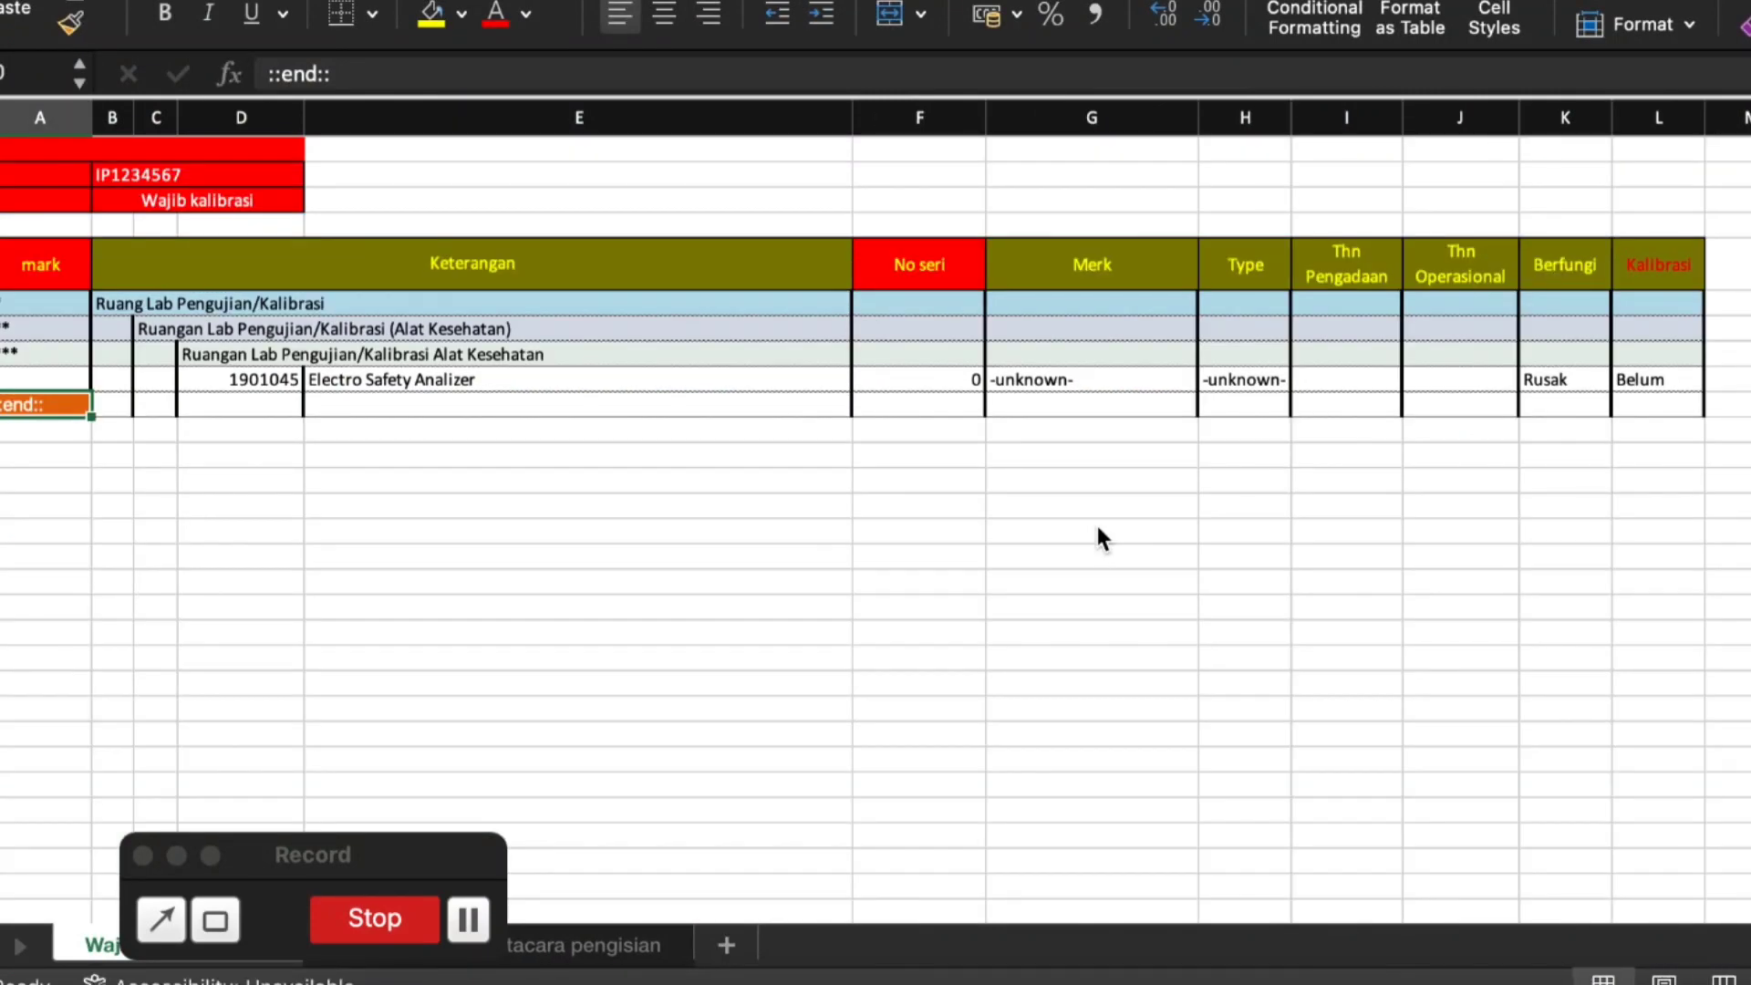